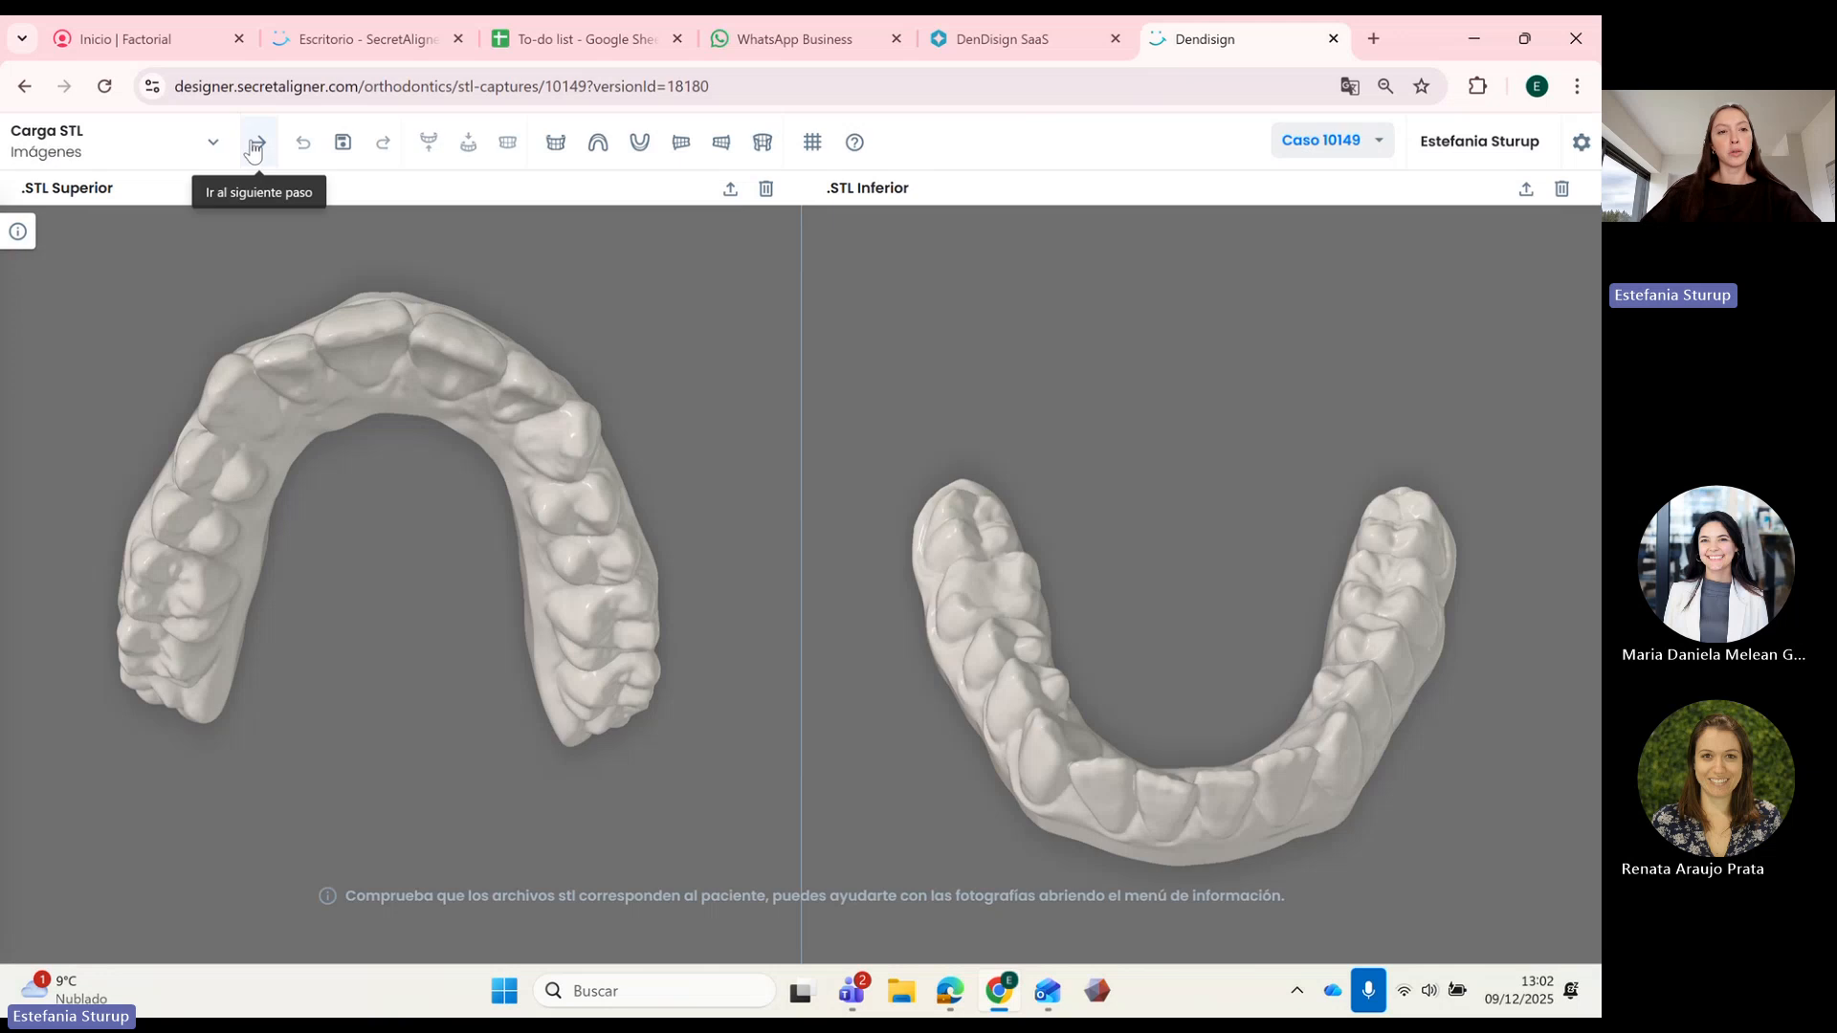
Step: Go to the STL edition step and set the interface language to Inglés (English) in settings
click(256, 144)
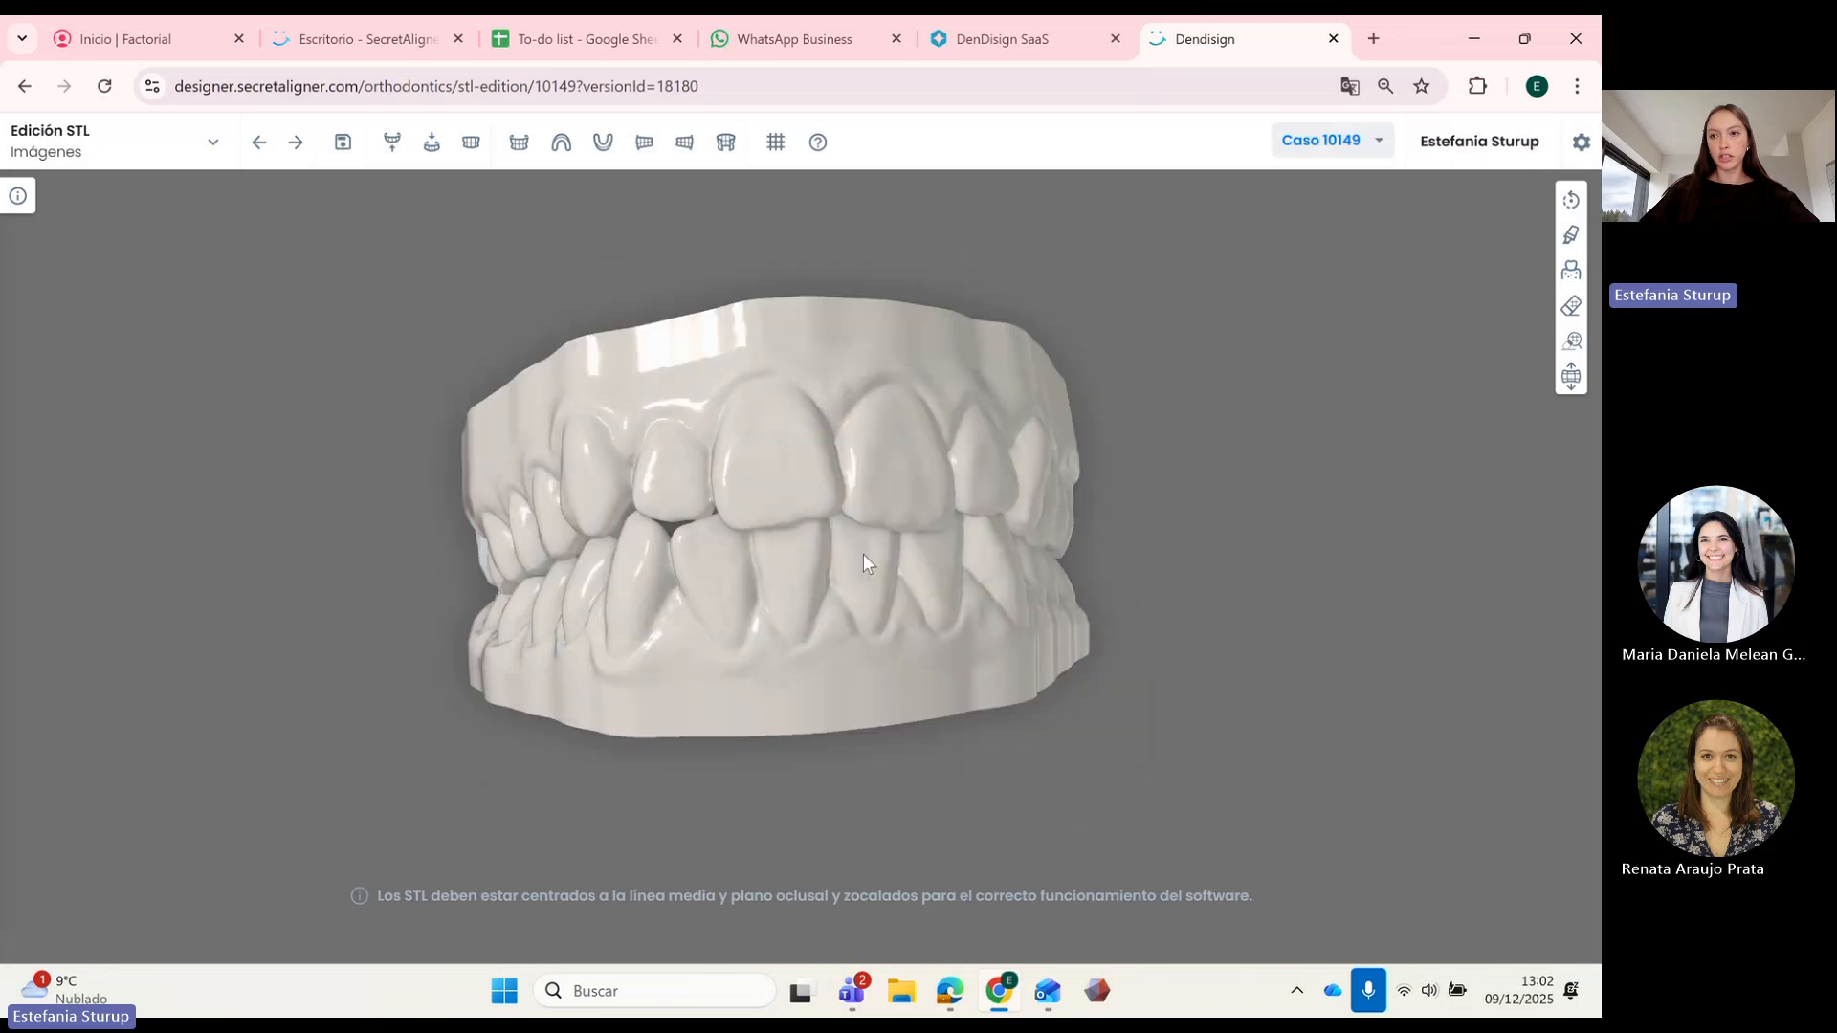
click(1581, 141)
click(1430, 251)
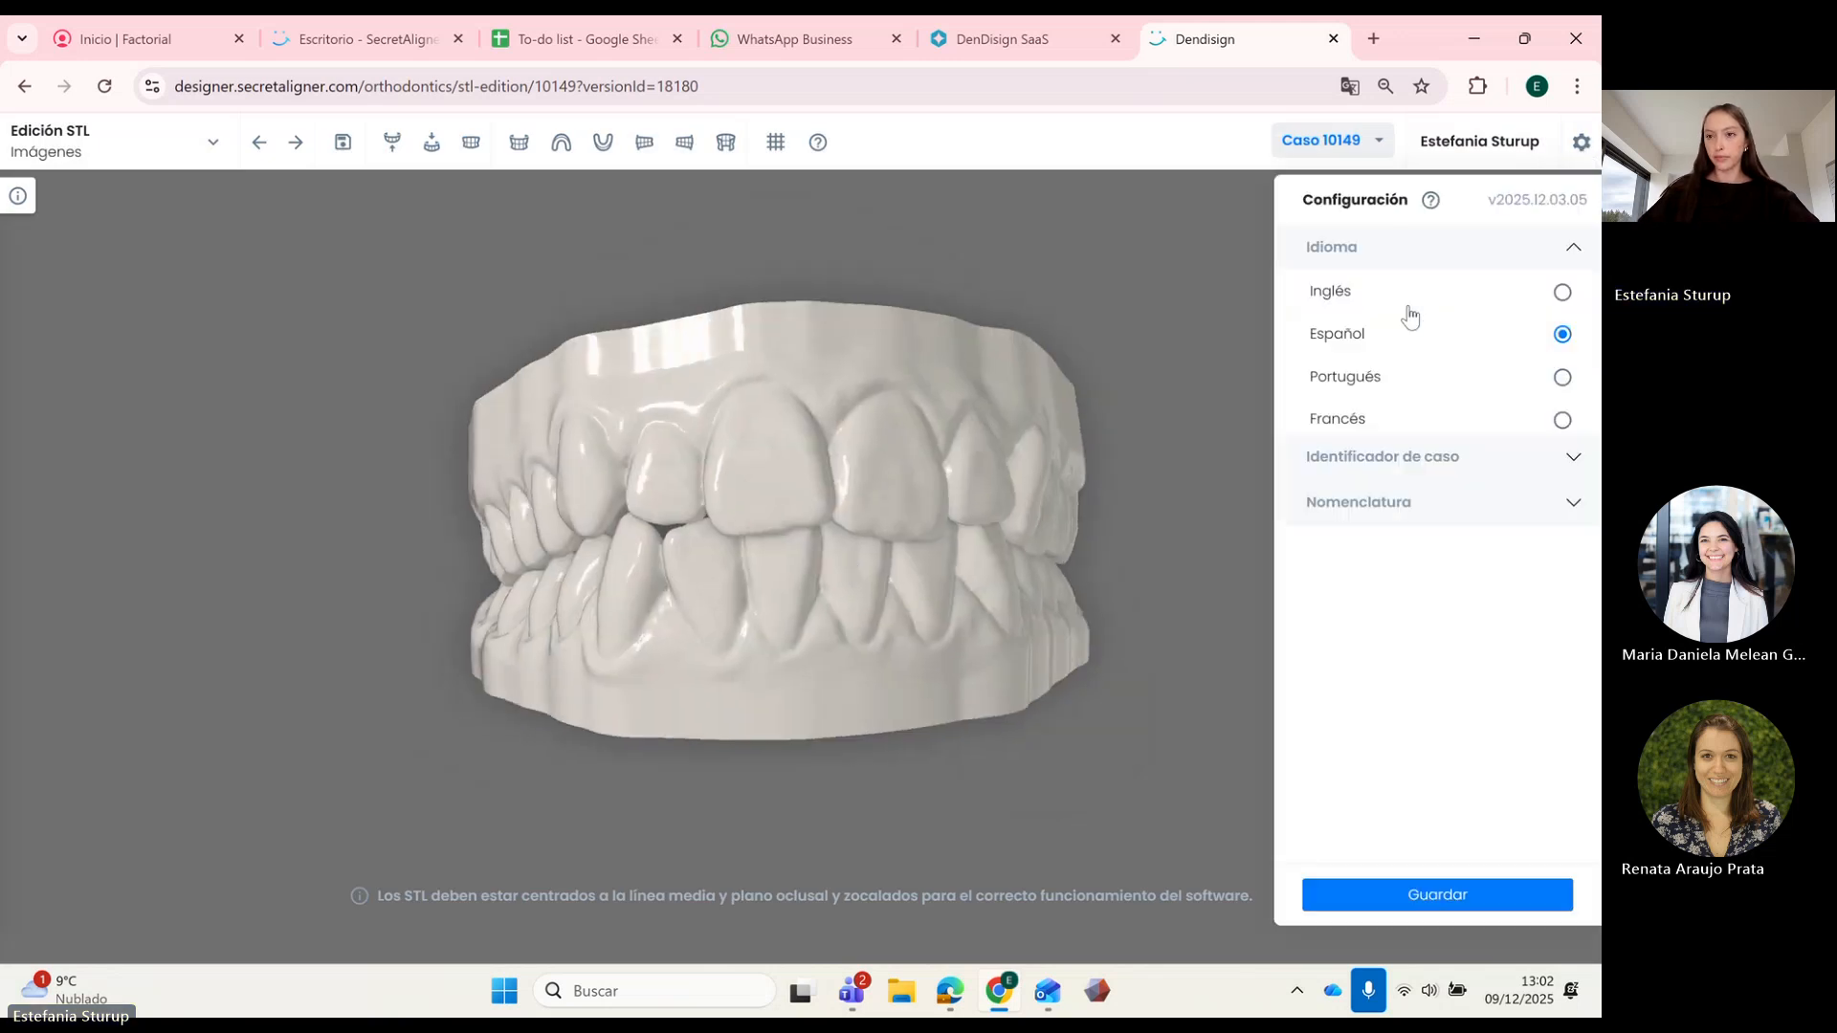
click(1416, 288)
click(1460, 892)
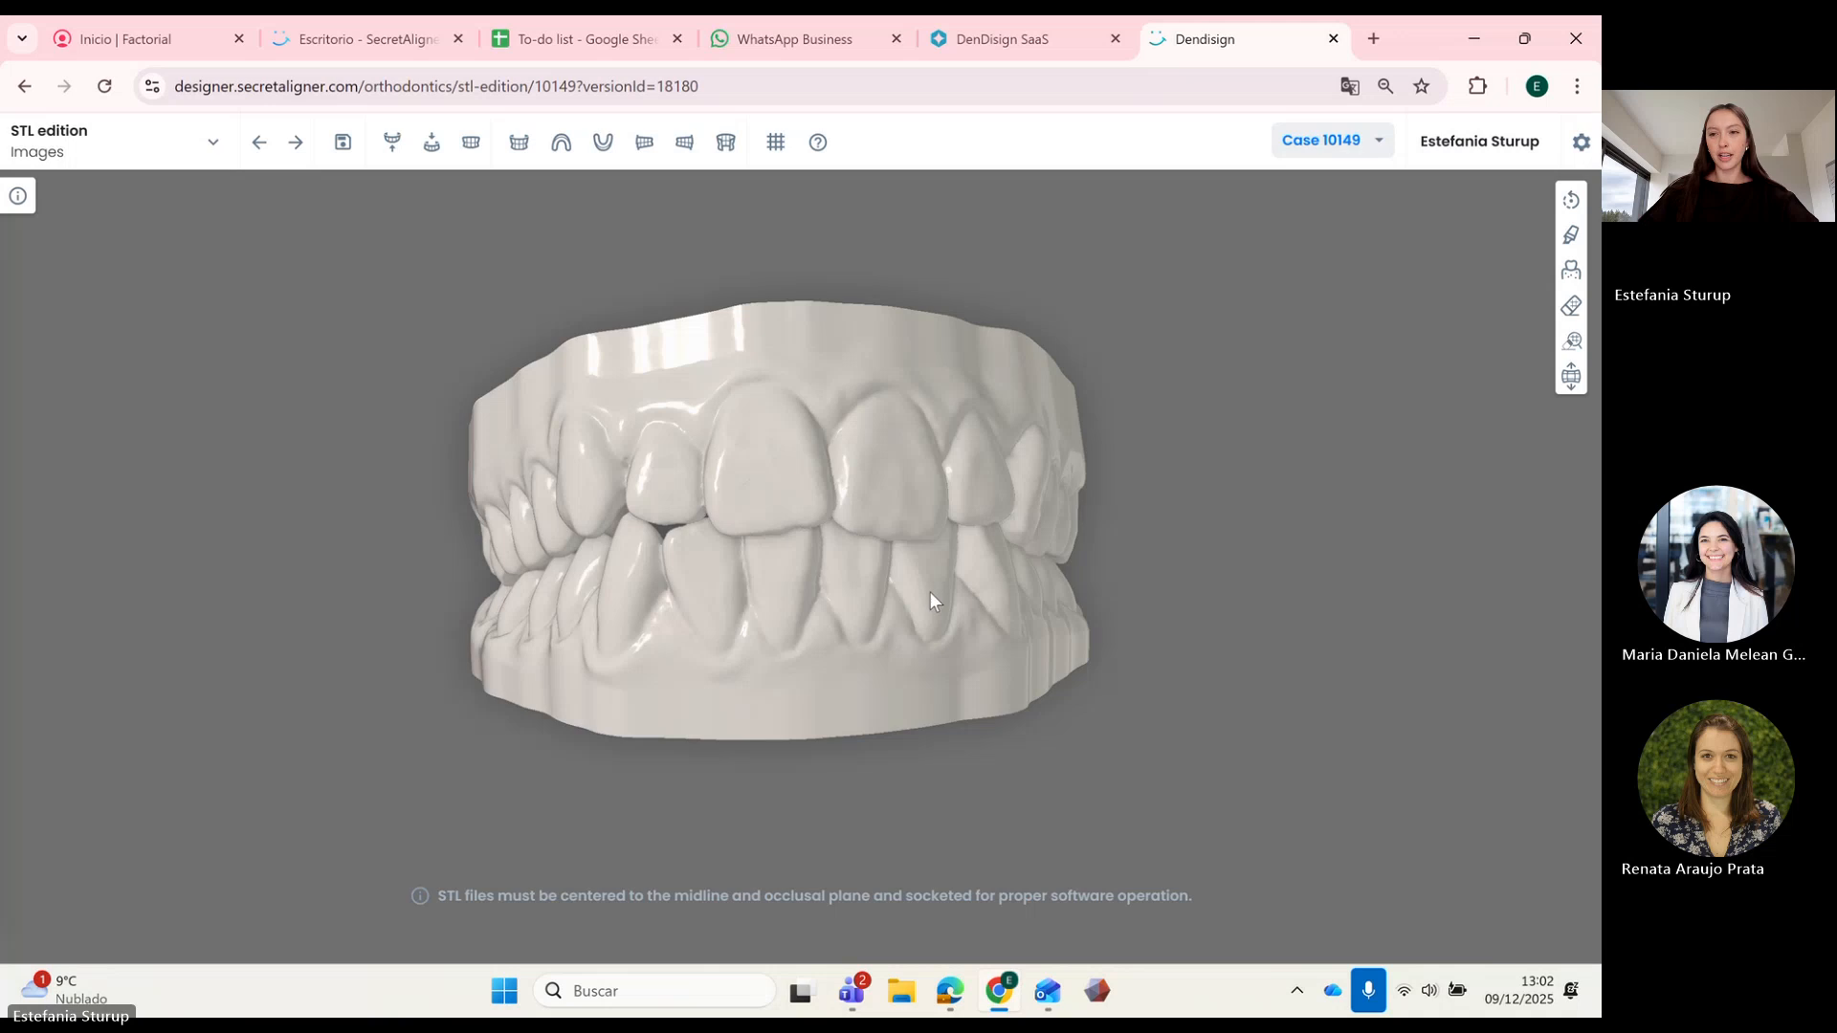
Step: Orbit the dental models to view them from above, the right side, and frontal
drag(930, 601, 910, 626)
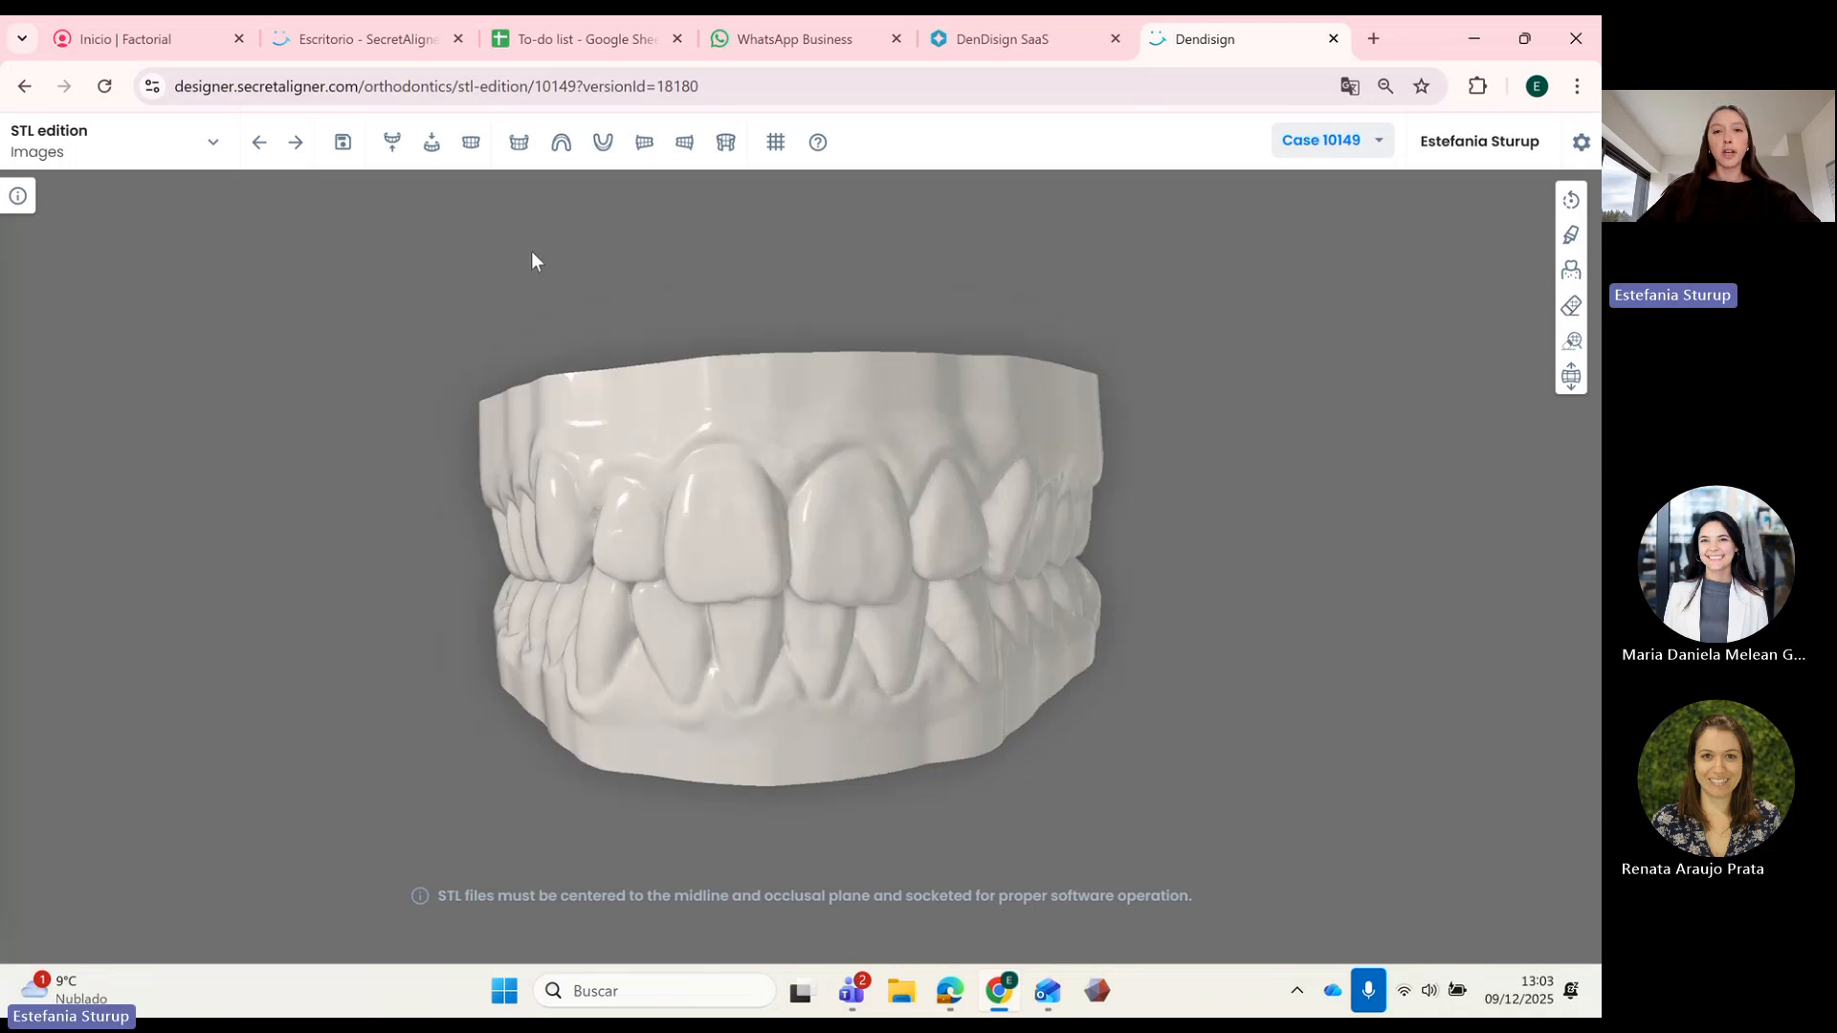
drag(625, 533, 854, 543)
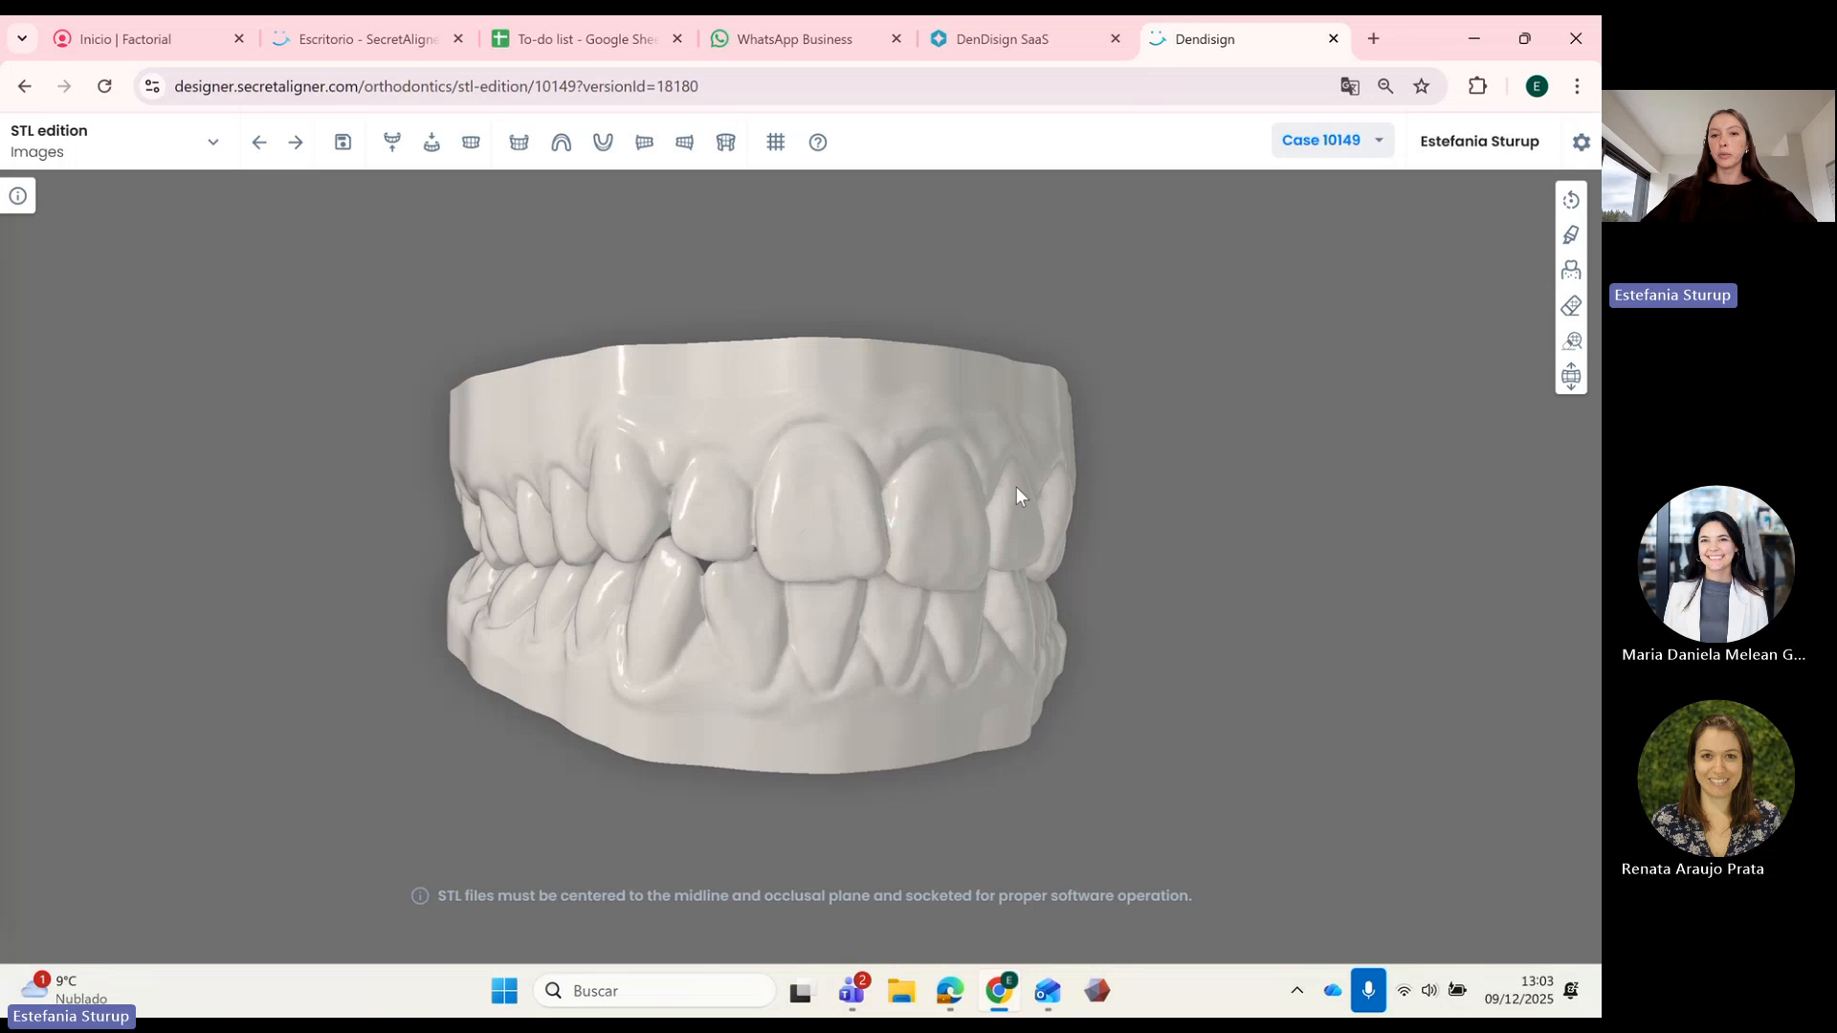
drag(1016, 495, 881, 483)
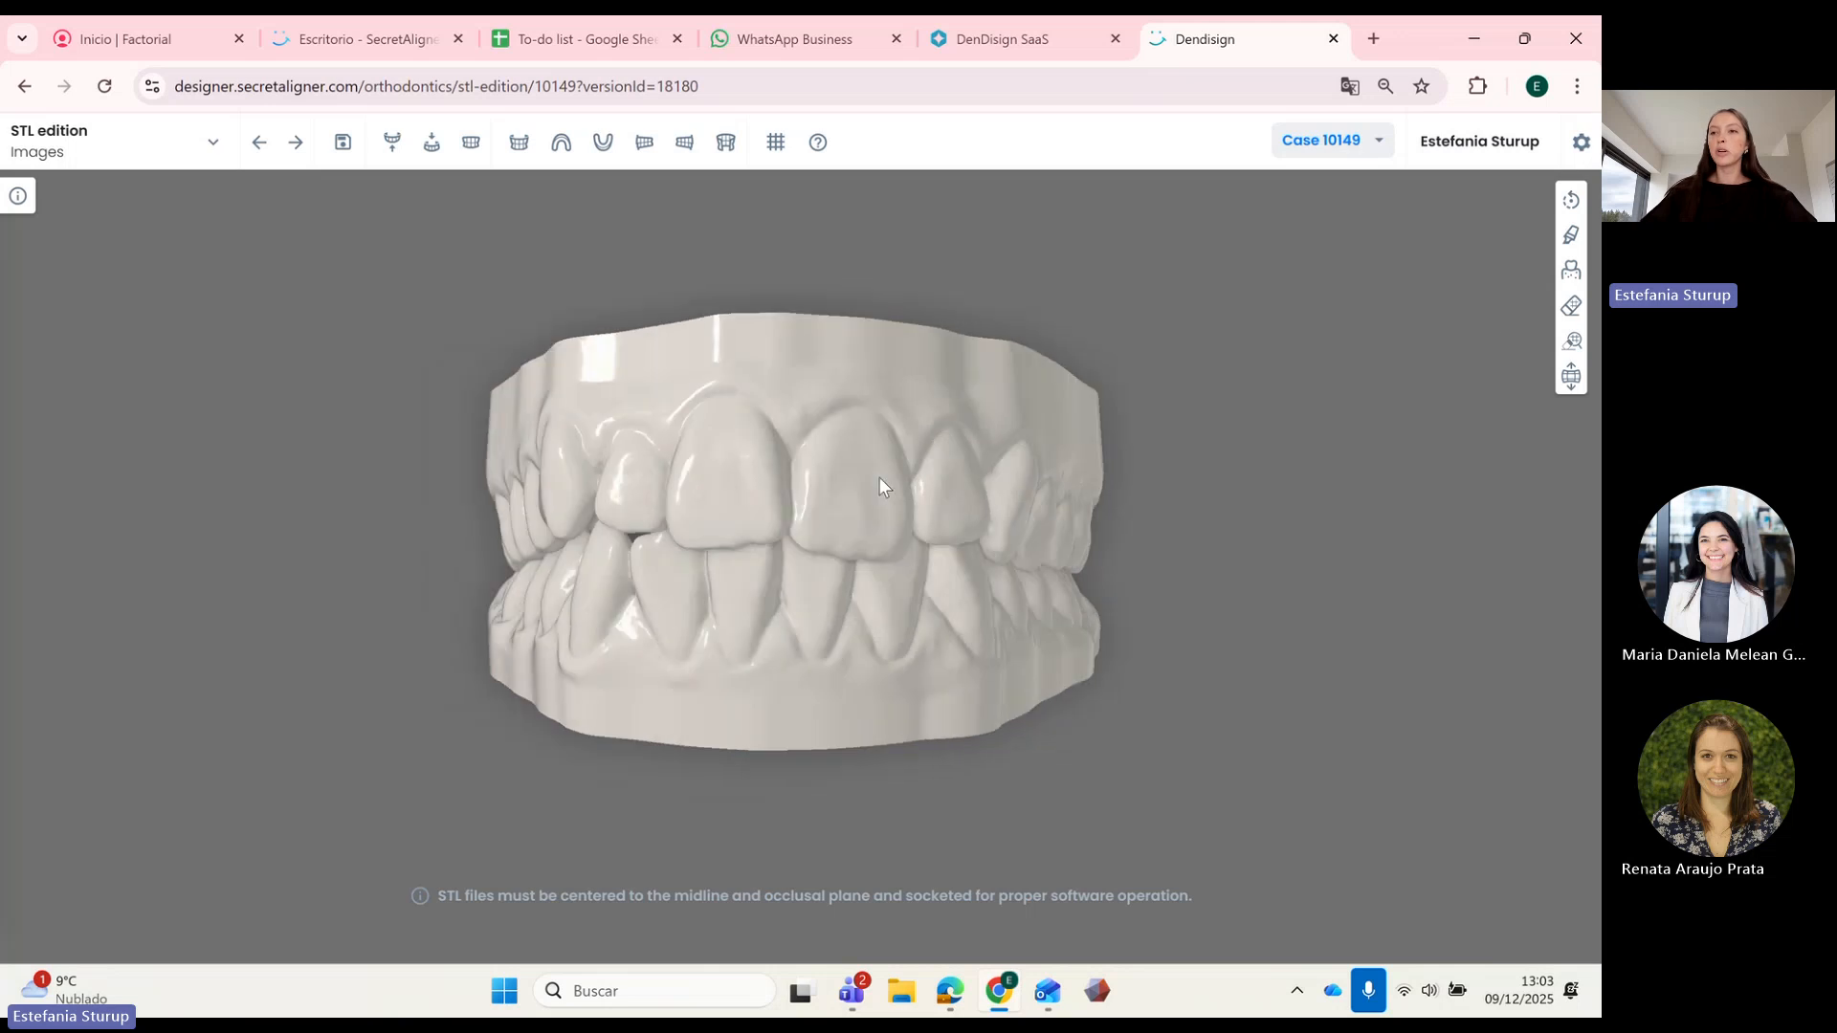
Step: Nudge the models slightly right, up and sideways with the STL position gizmo
click(1572, 203)
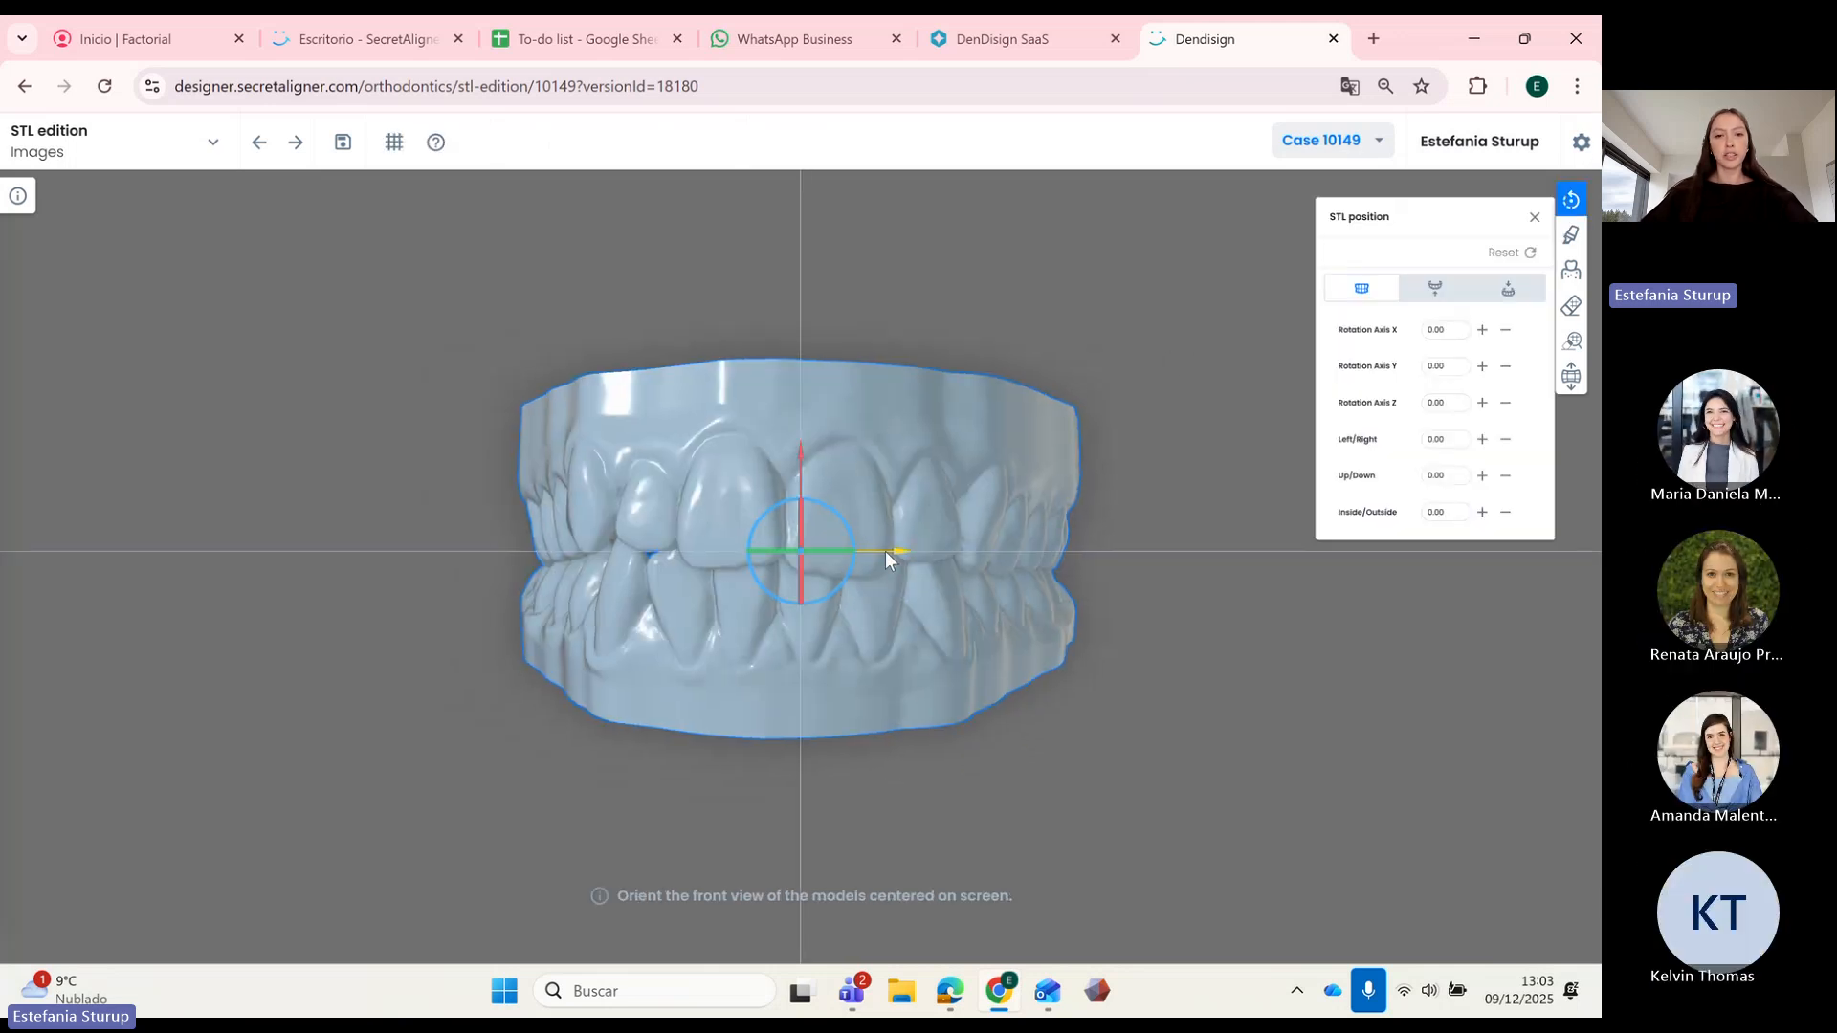
drag(886, 552, 897, 553)
drag(811, 453, 819, 450)
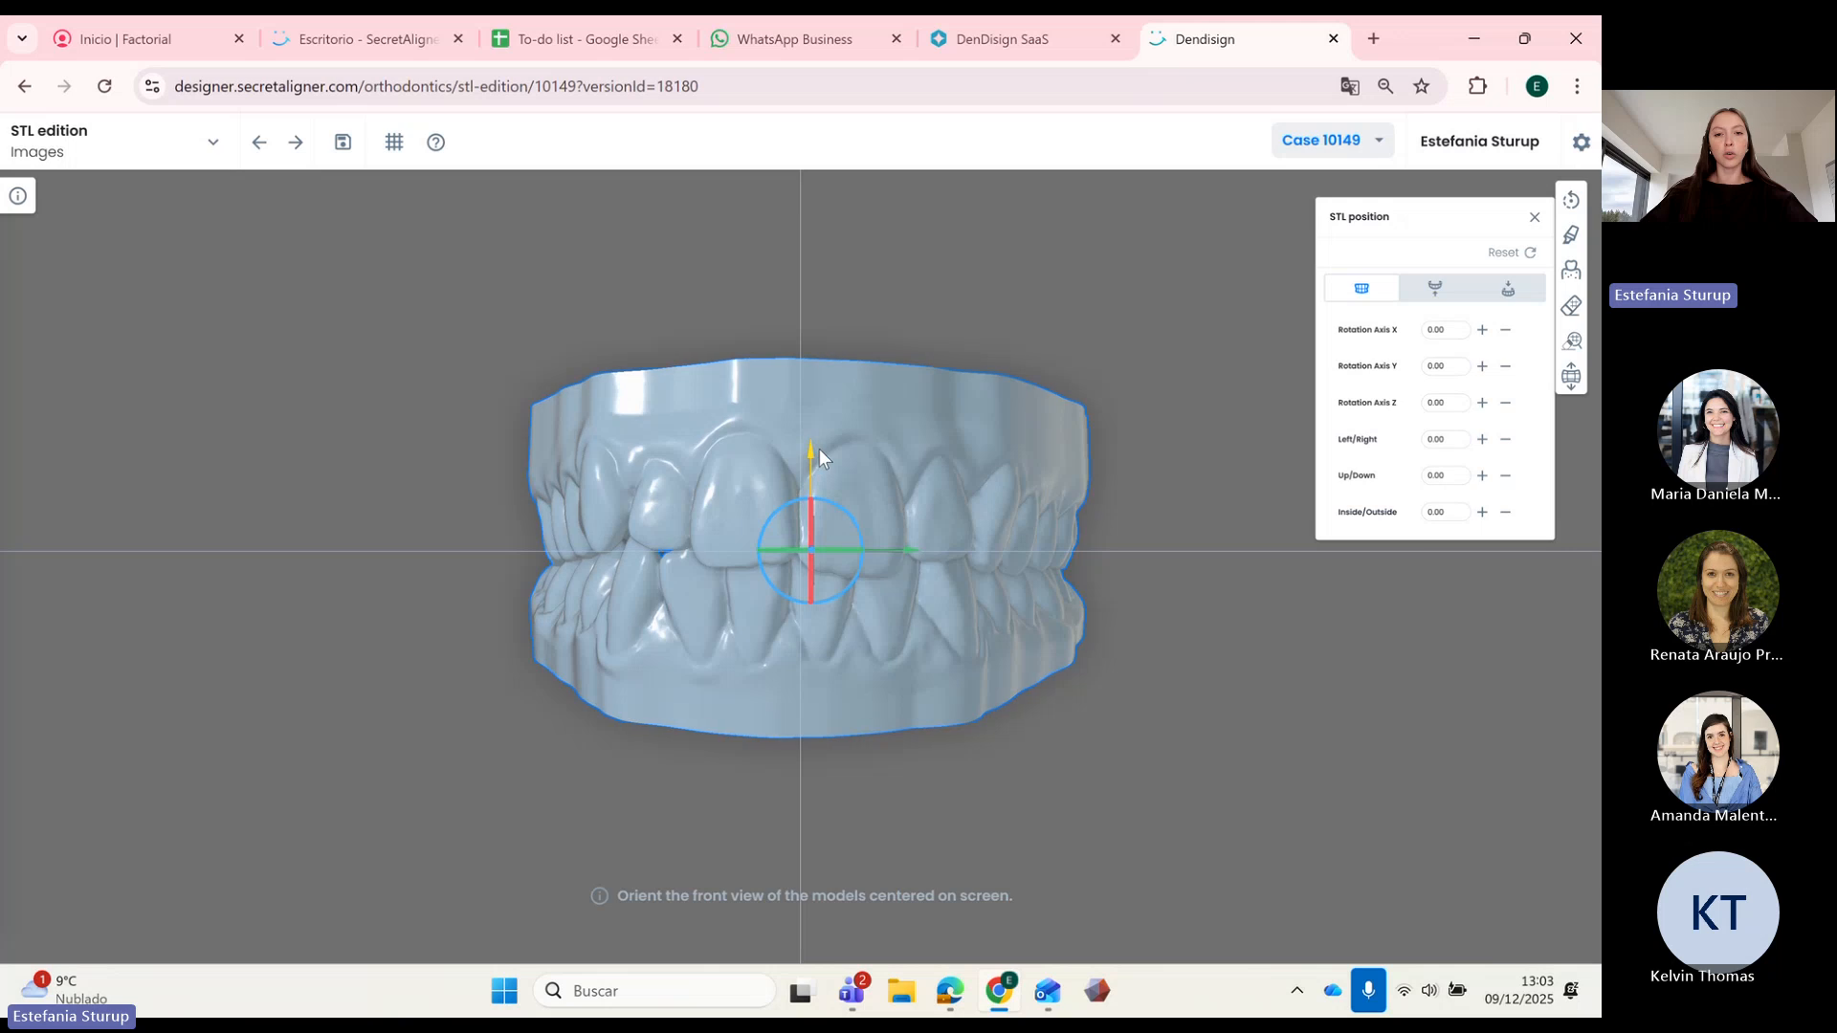
drag(842, 552, 842, 553)
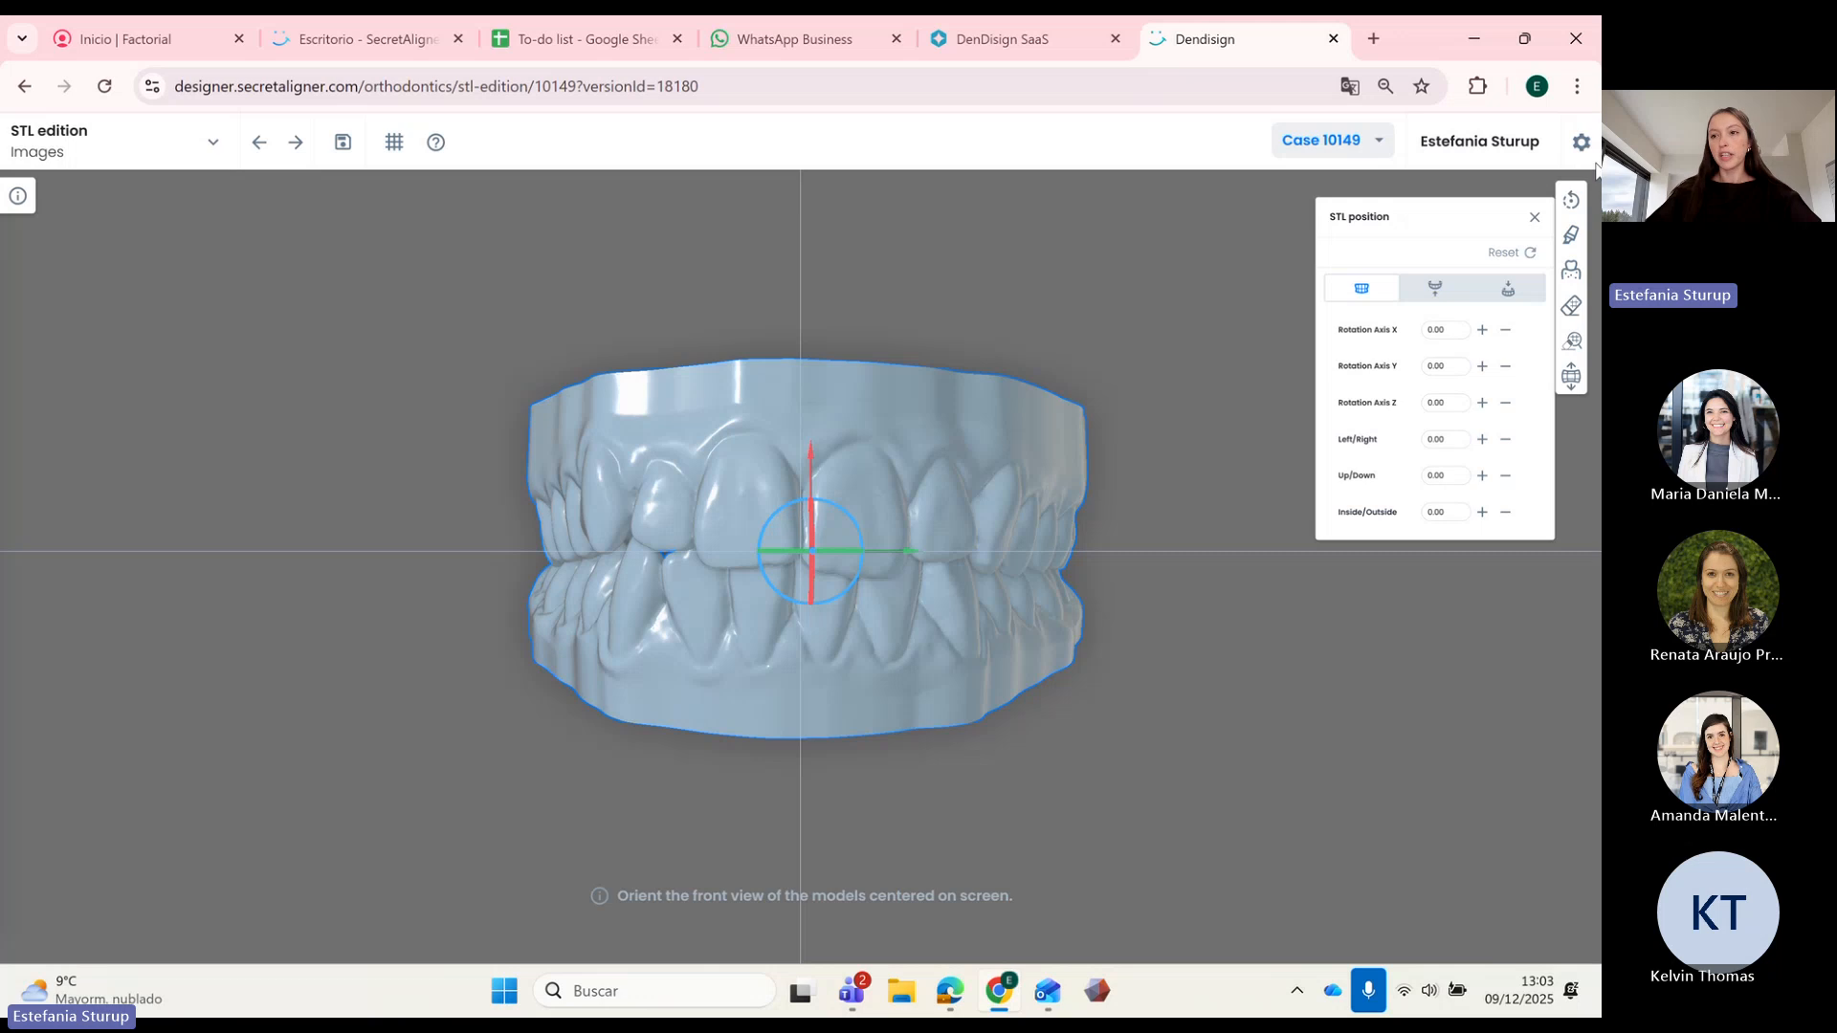
click(1572, 237)
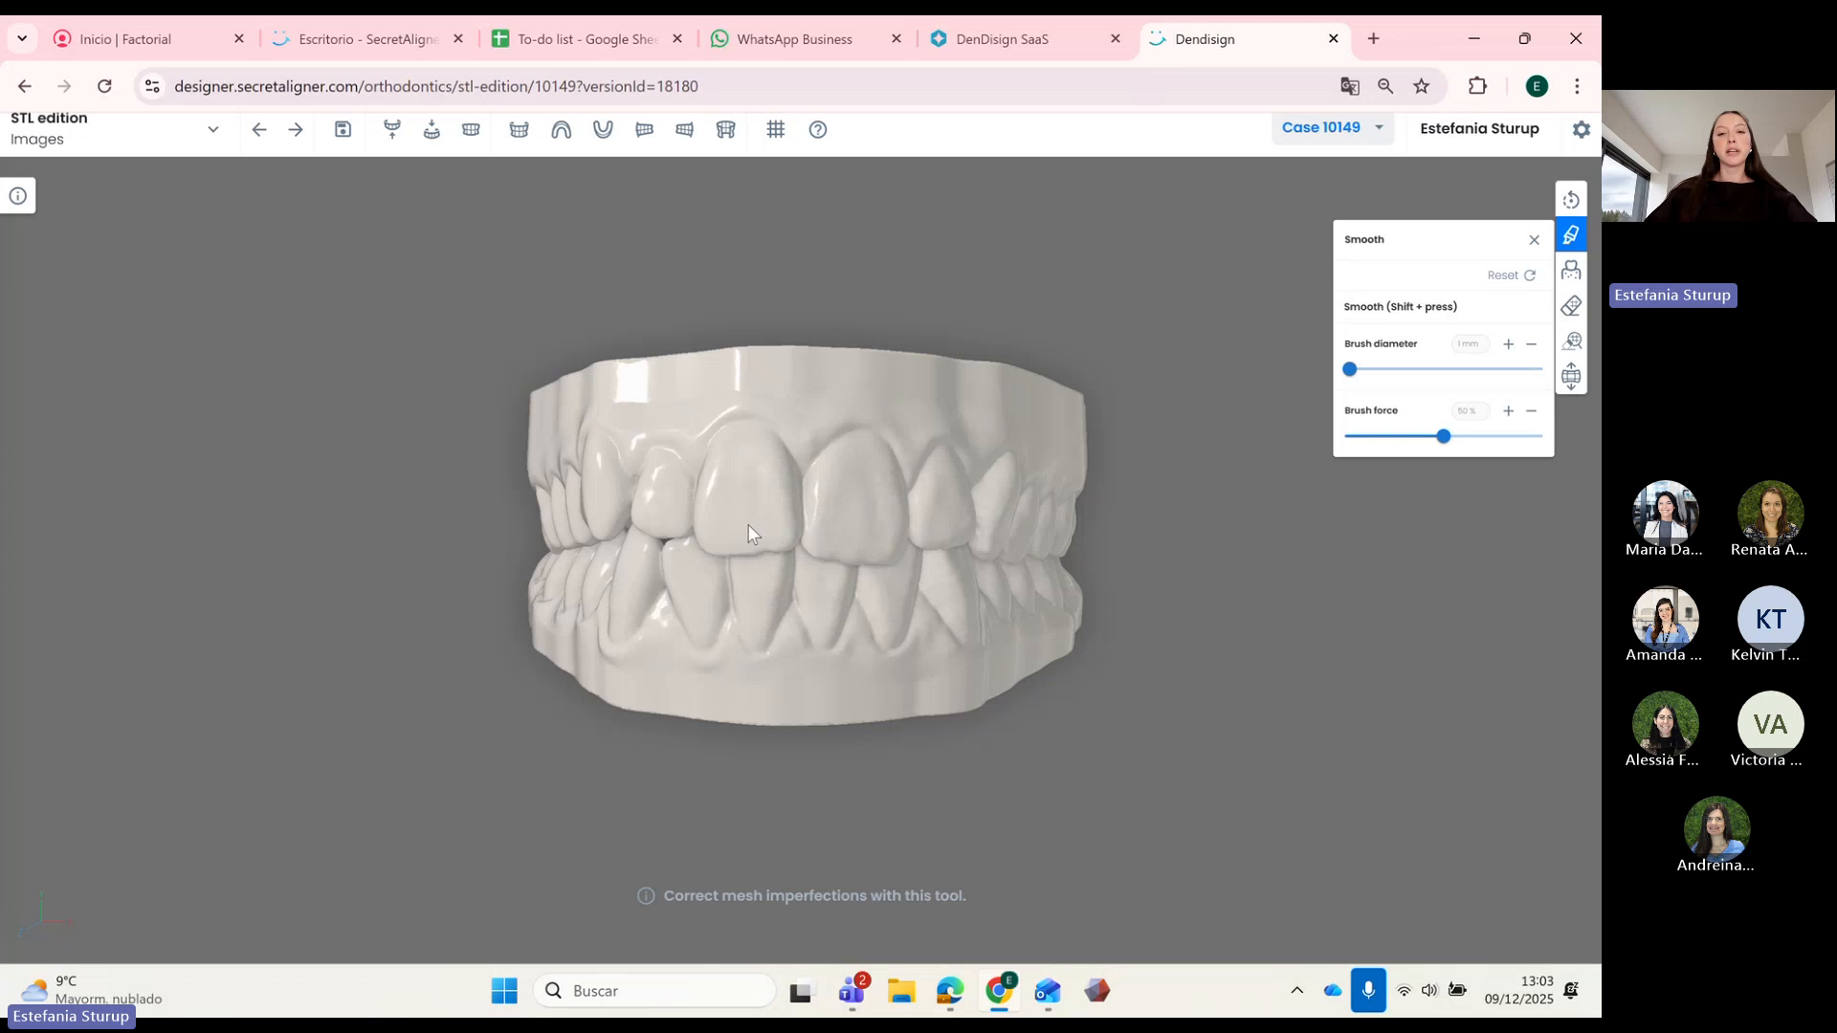
Step: Set the smoothing brush to 6 mm diameter and 36% force
mouse_move(674, 568)
mouse_down()
mouse_move(1026, 595)
mouse_move(934, 584)
mouse_move(772, 605)
mouse_move(980, 612)
mouse_move(894, 595)
mouse_move(895, 498)
mouse_up()
scroll(896, 491, up, 3)
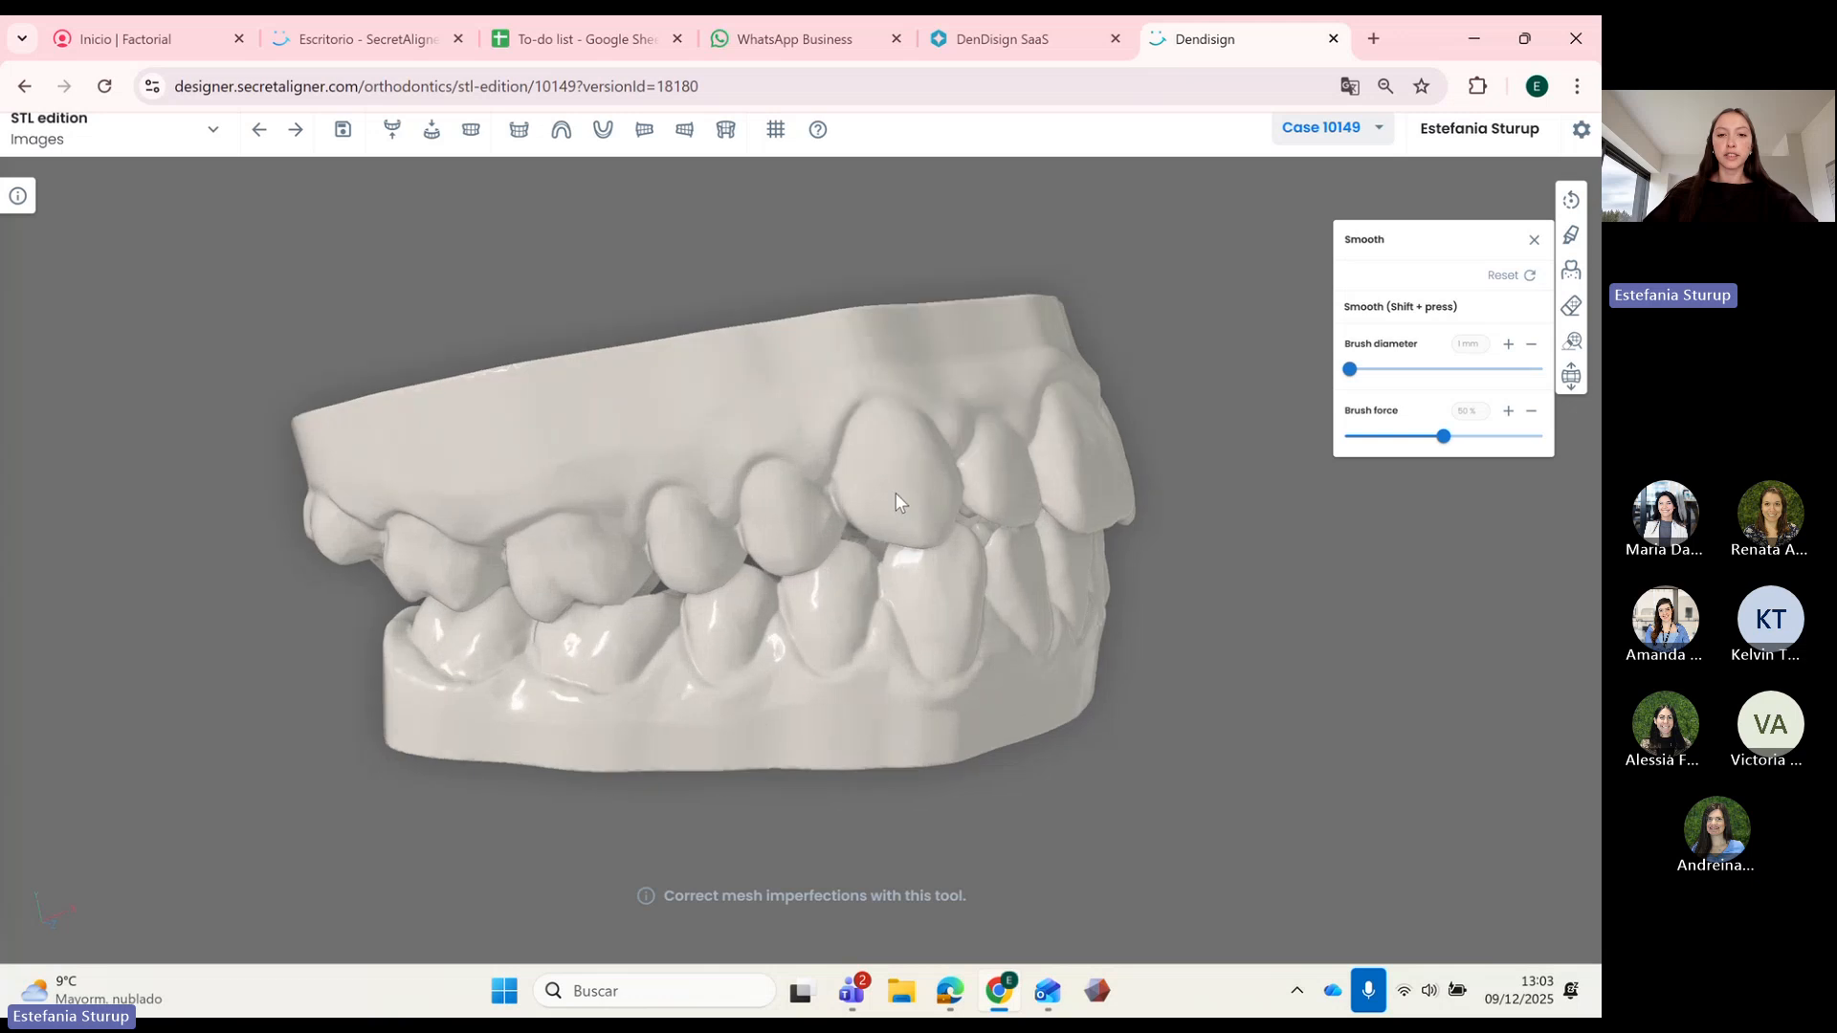
scroll(909, 497, up, 5)
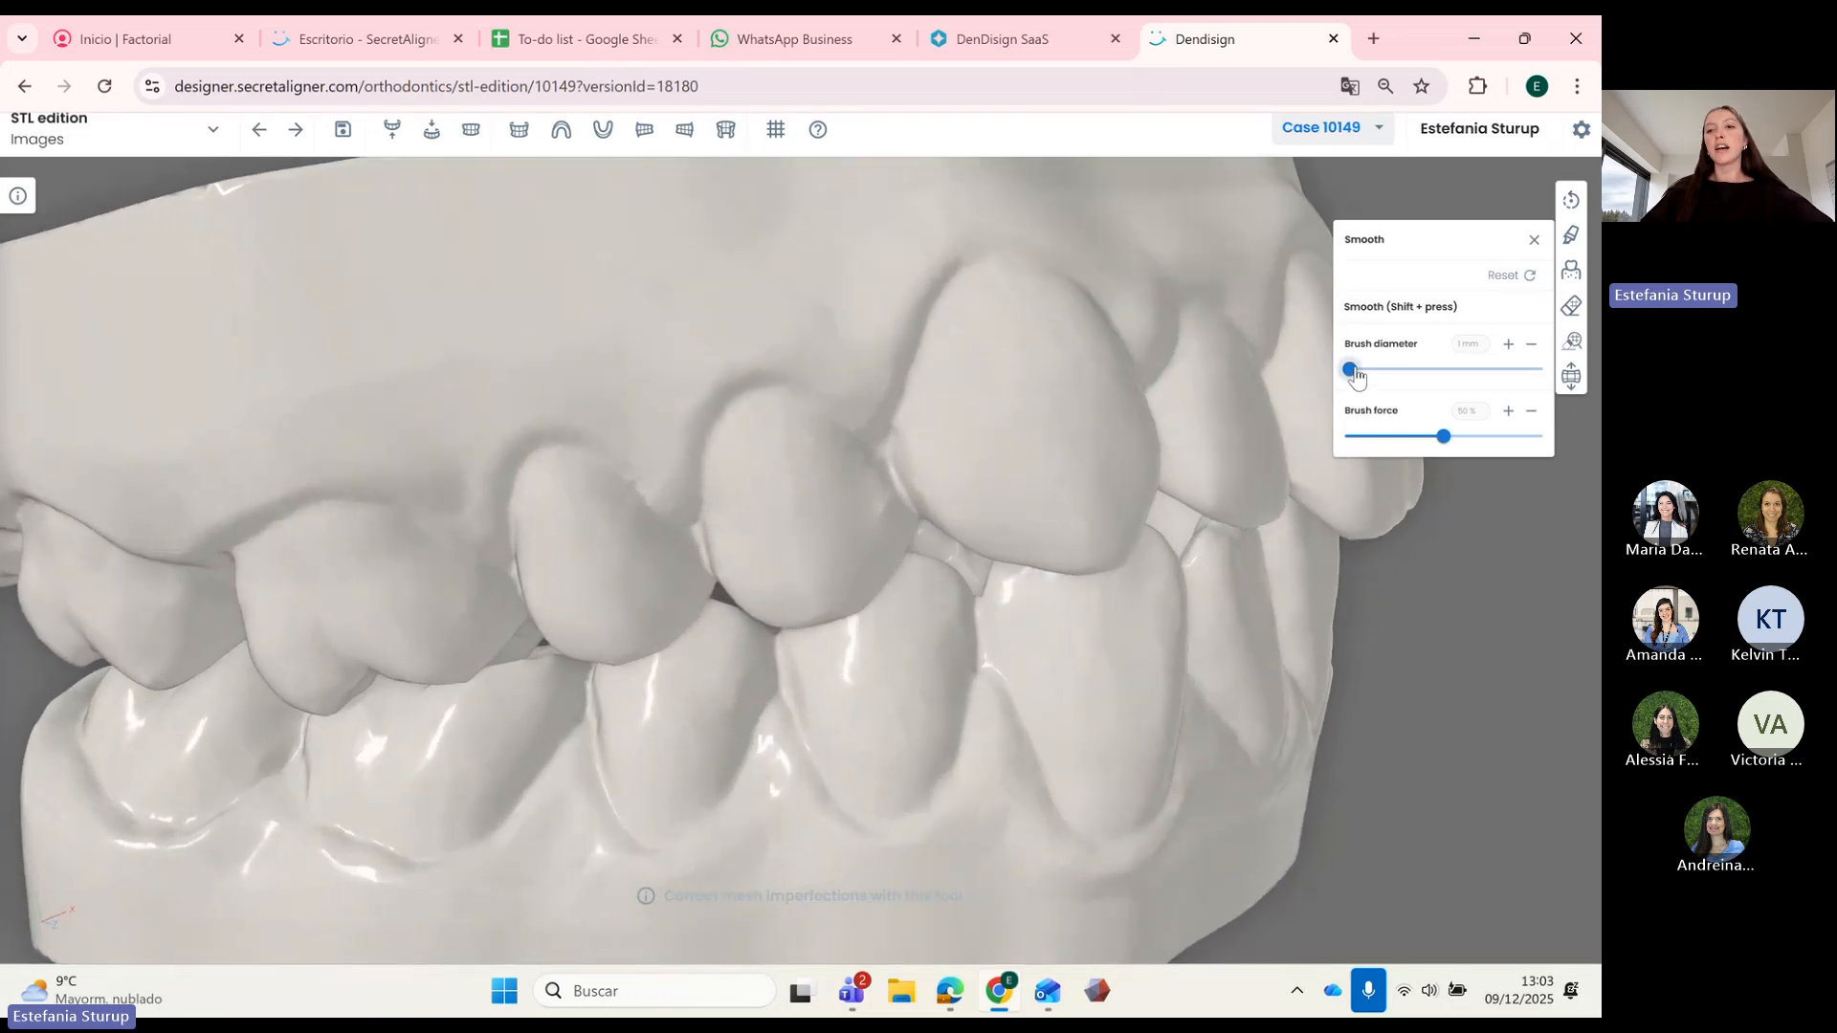
drag(1351, 372, 1401, 373)
drag(1444, 436, 1416, 442)
drag(916, 443, 892, 432)
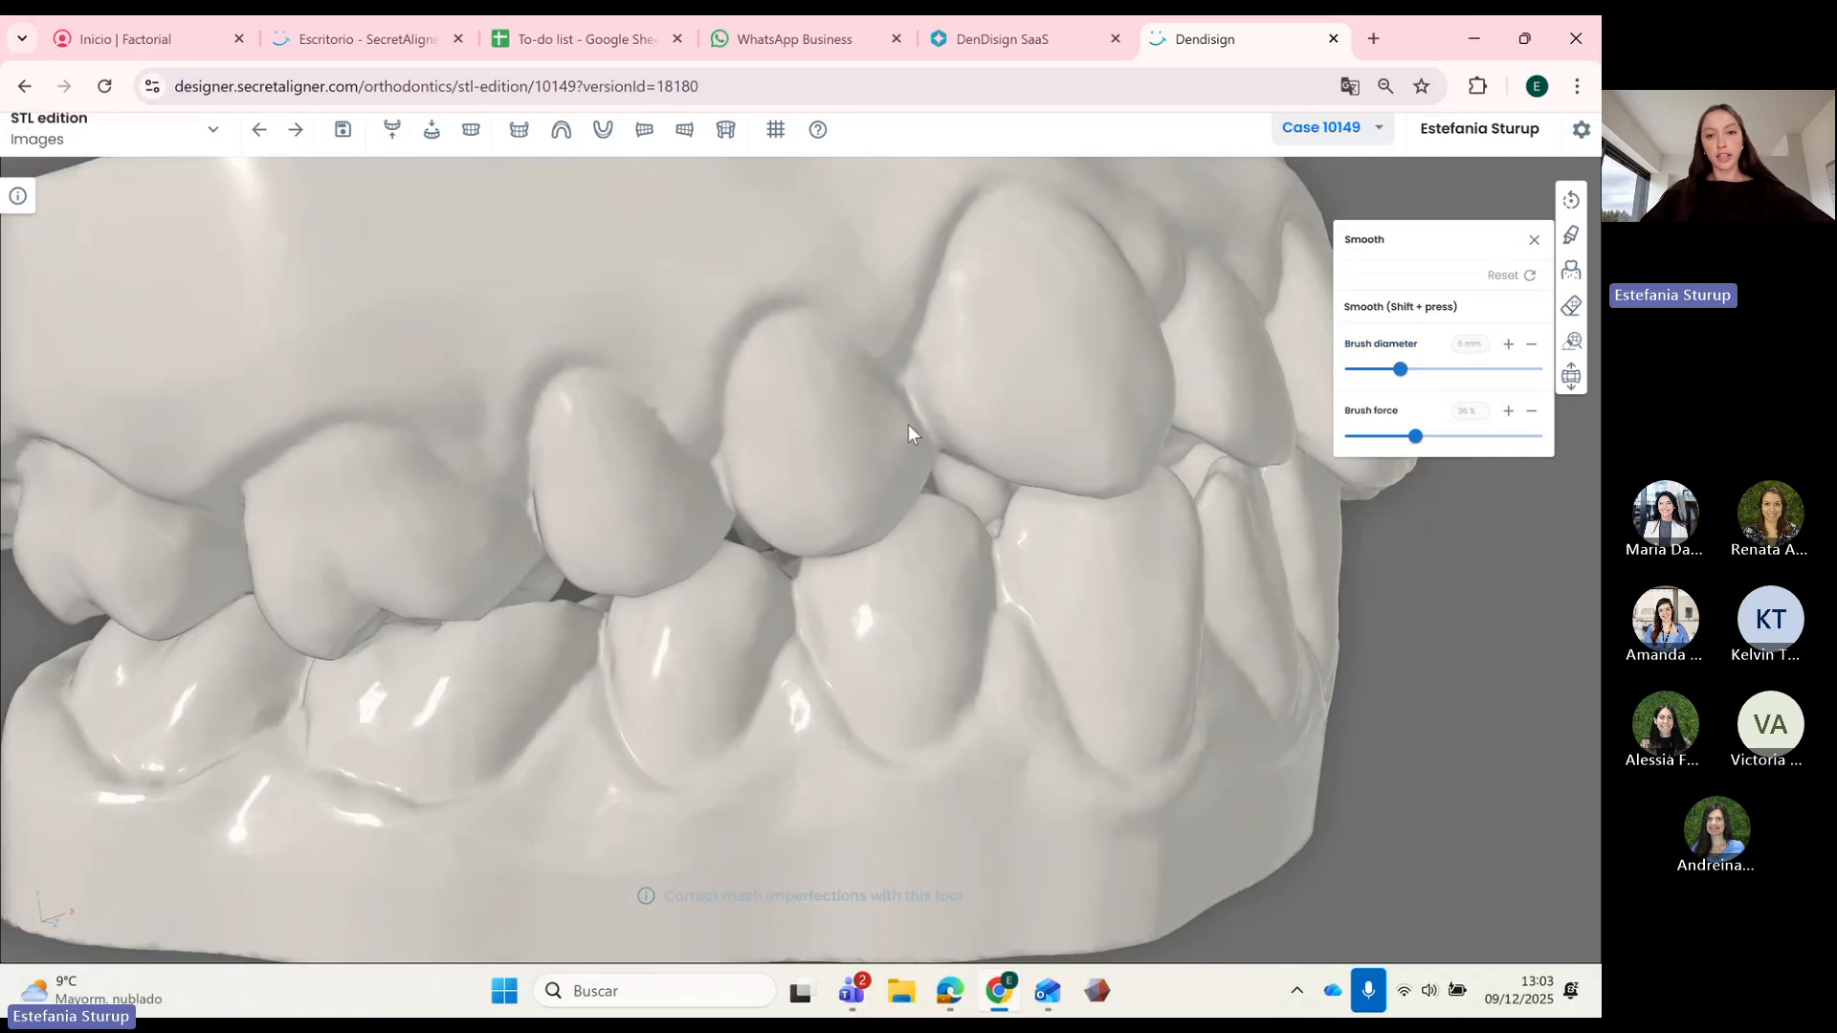
Step: Smooth the gum surface between the molars with the Shift-held brush
key(shift)
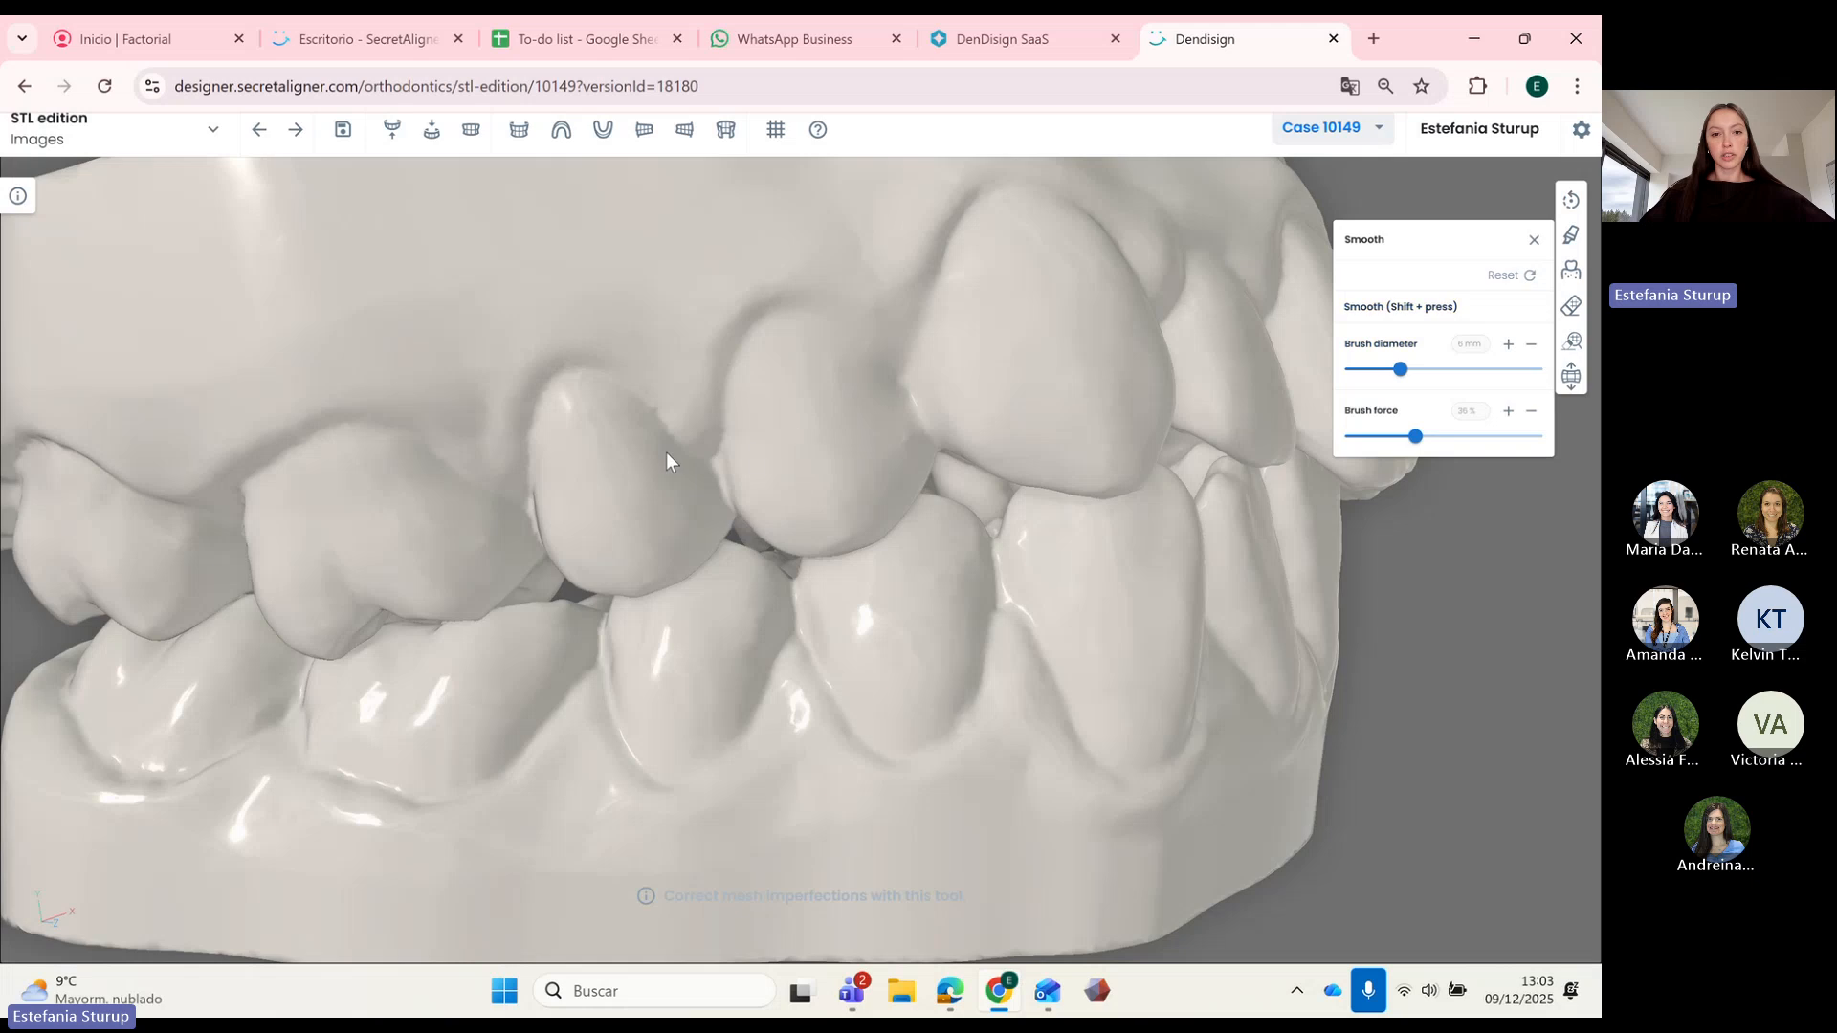
scroll(842, 461, down, 5)
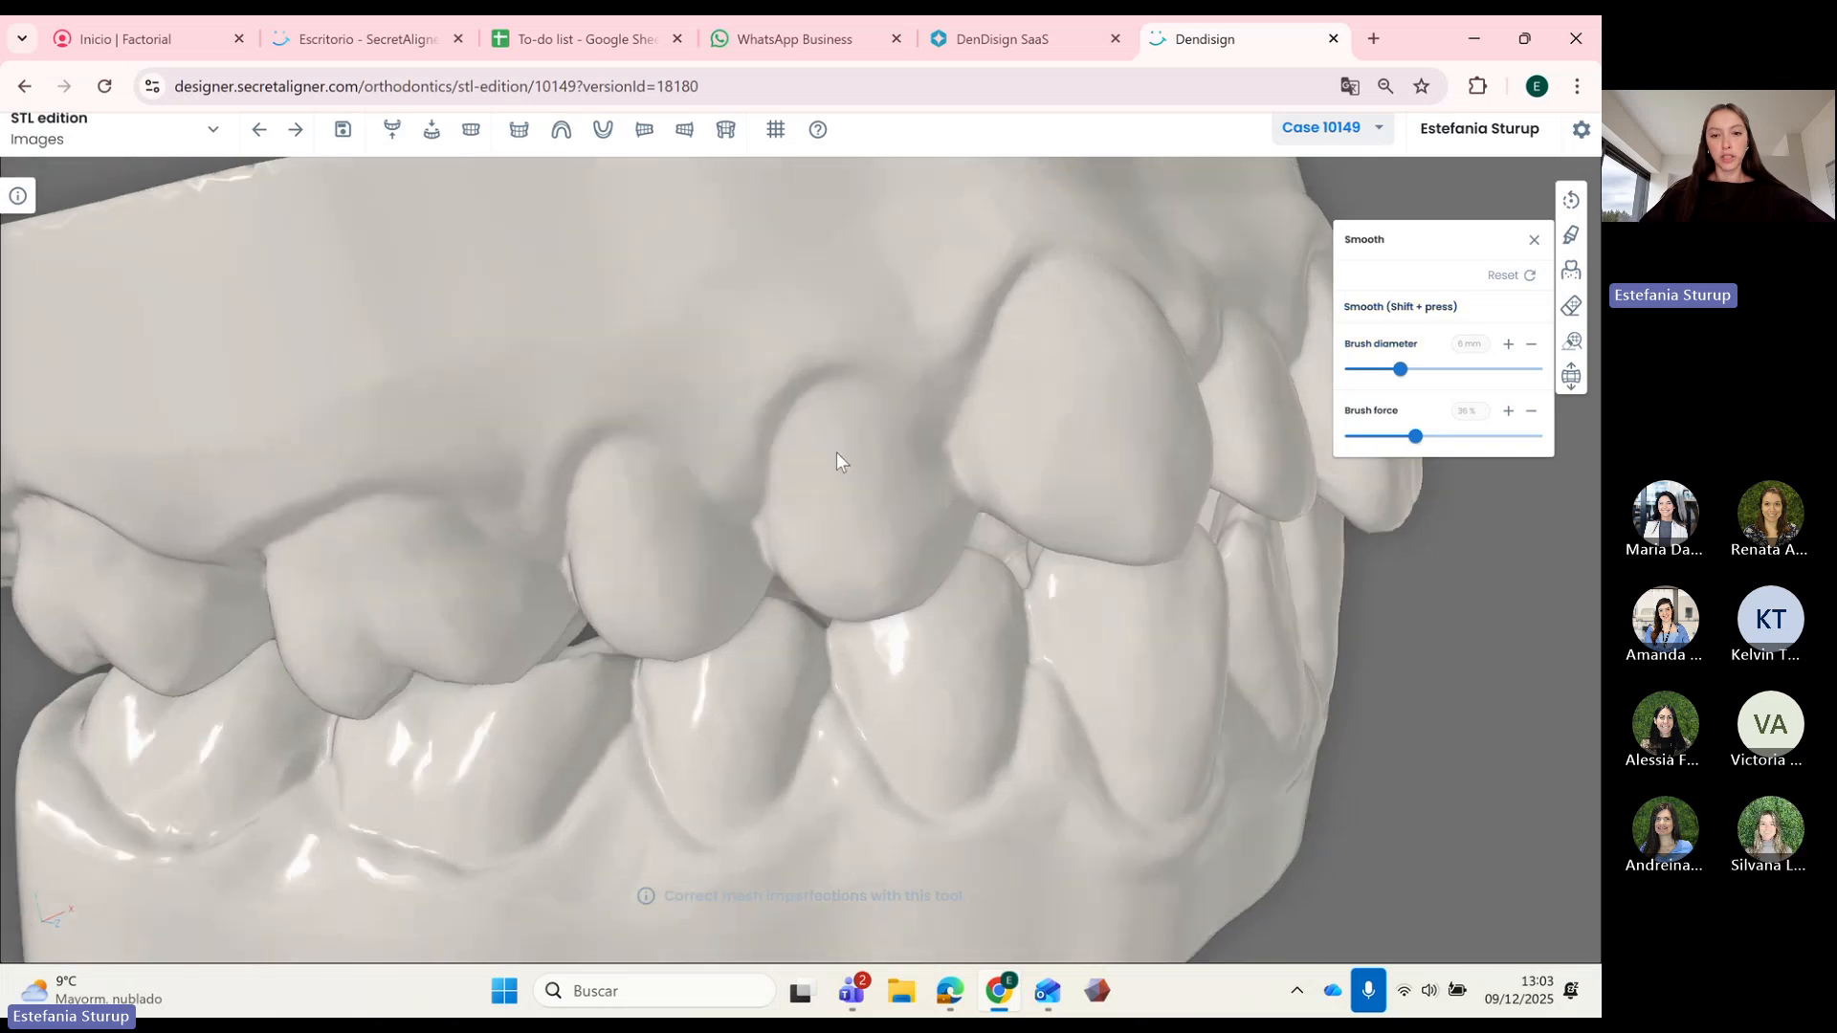
scroll(949, 555, up, 5)
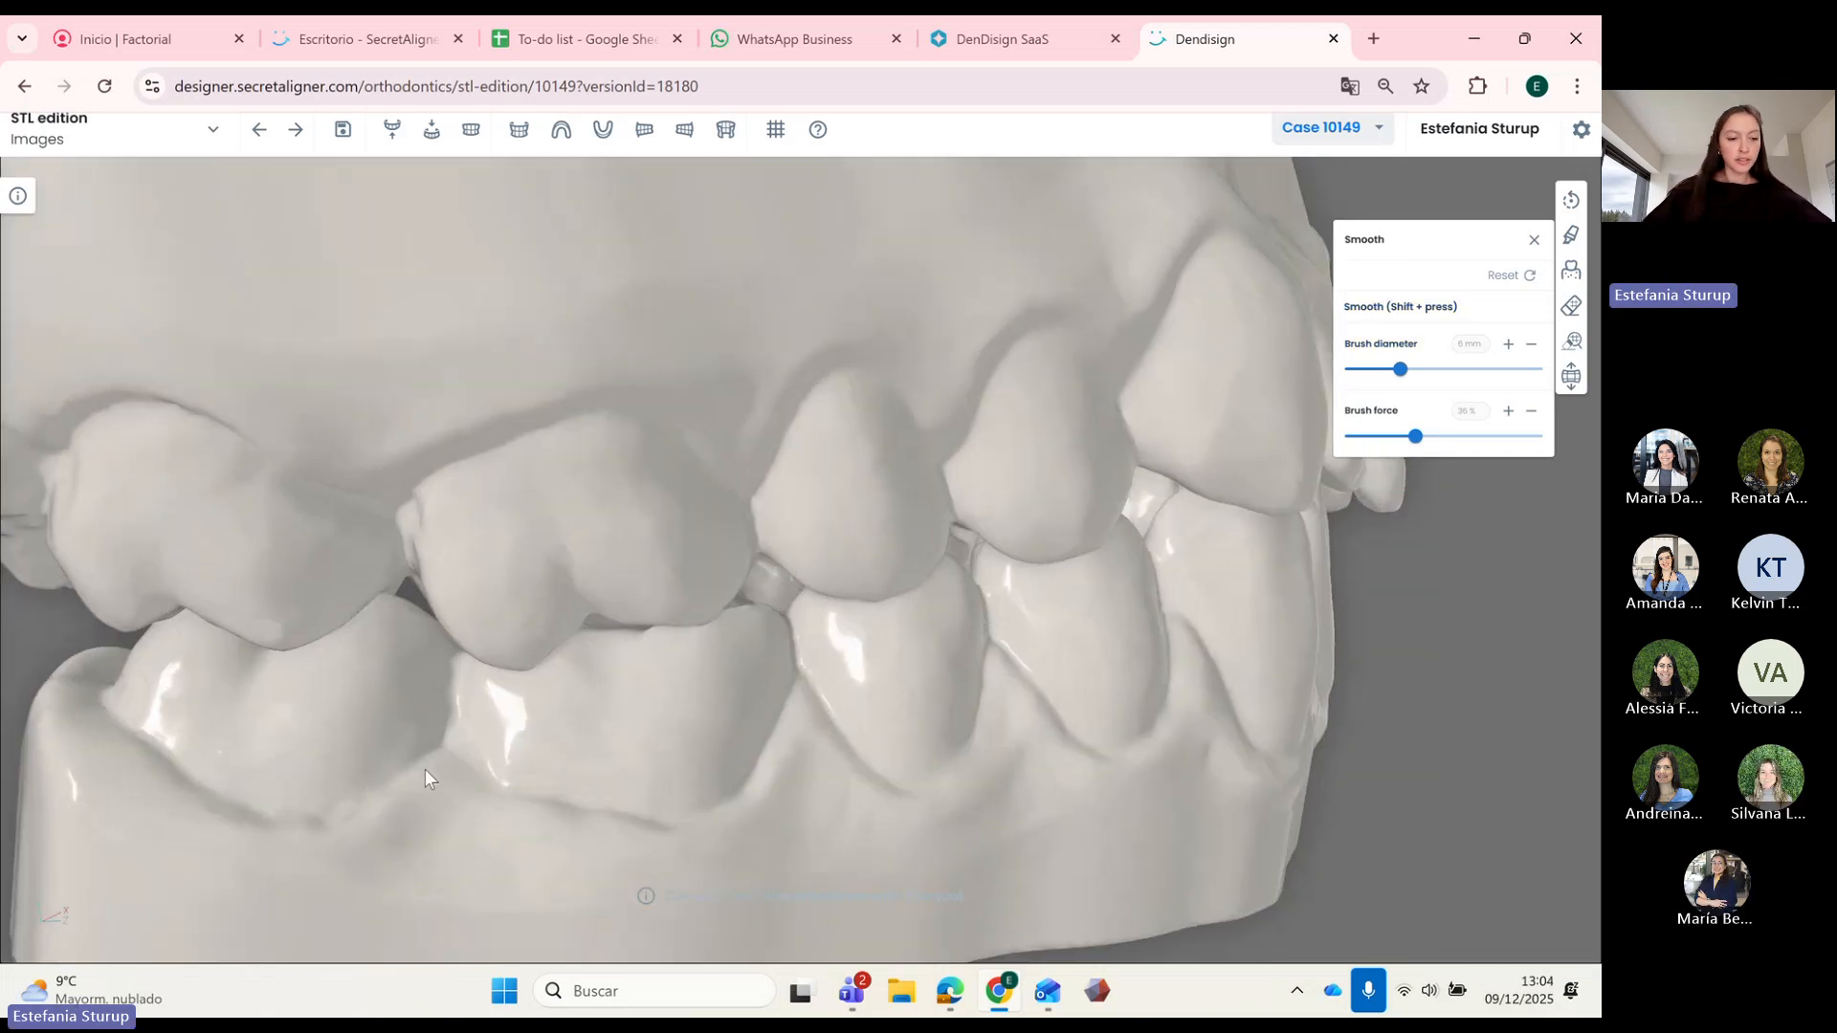
shift+drag(411, 771, 331, 802)
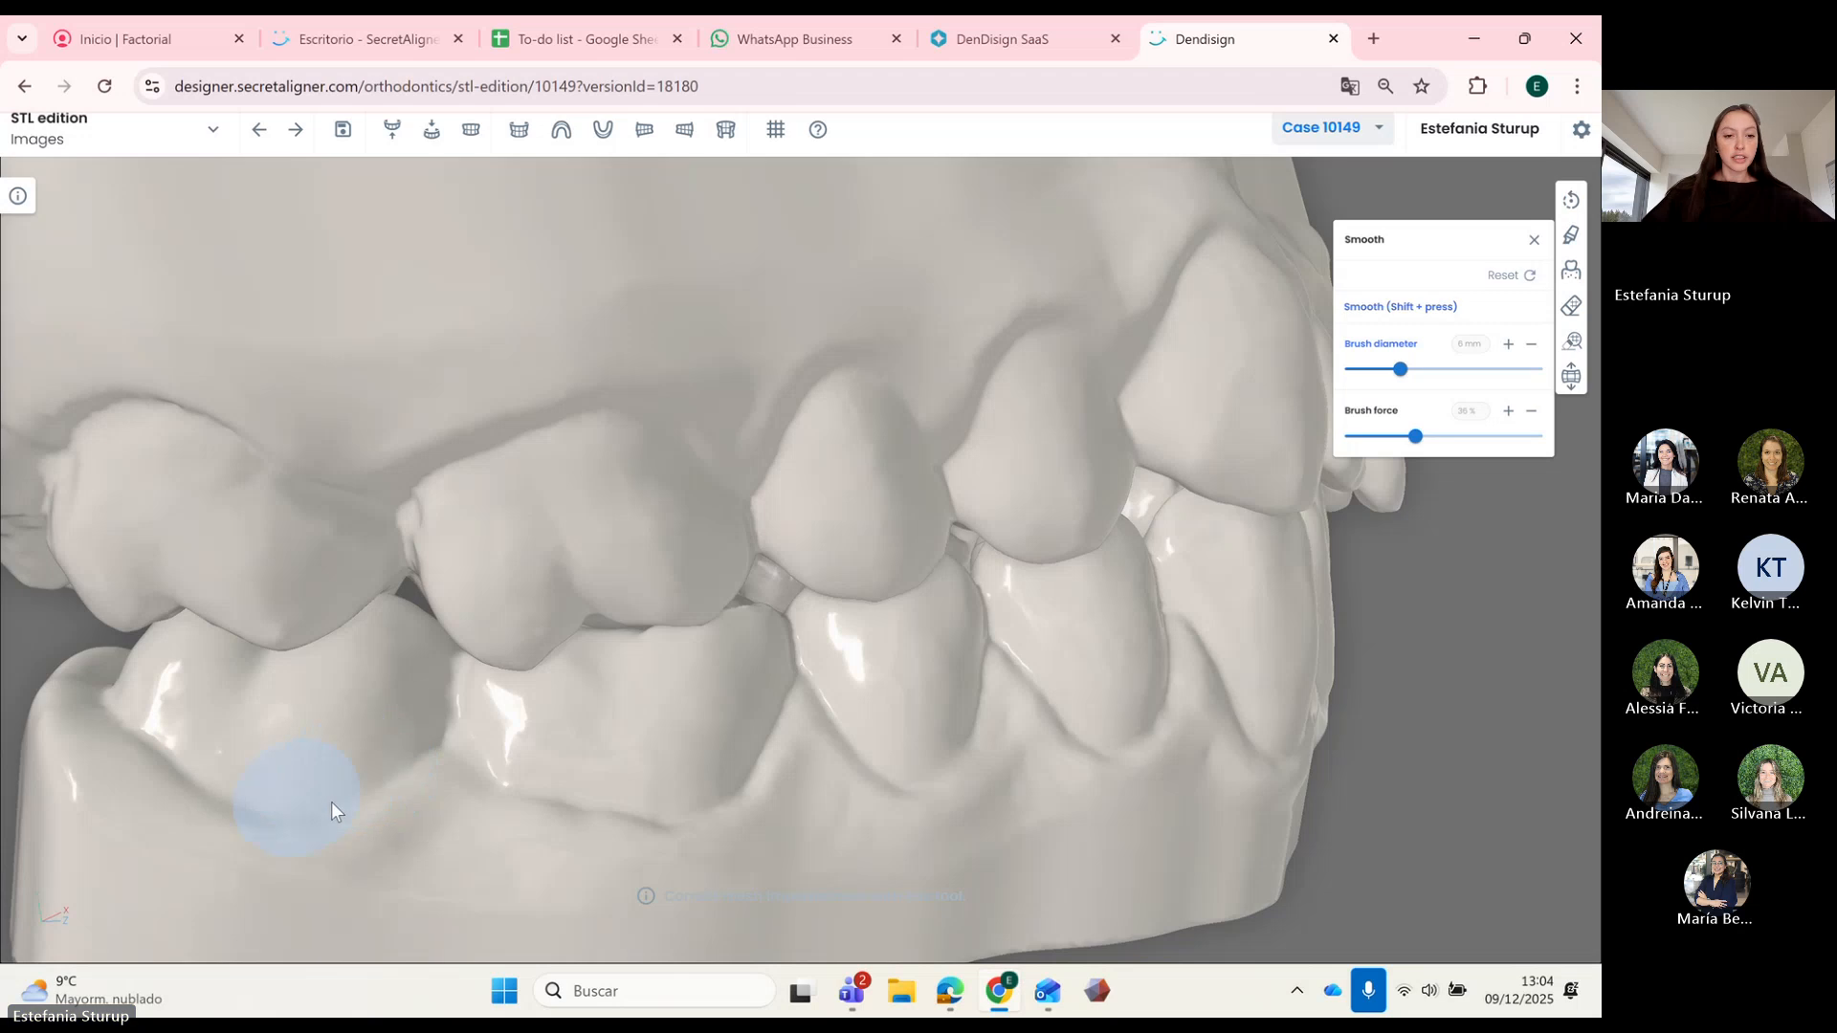
scroll(329, 591, down, 2)
scroll(330, 601, down, 3)
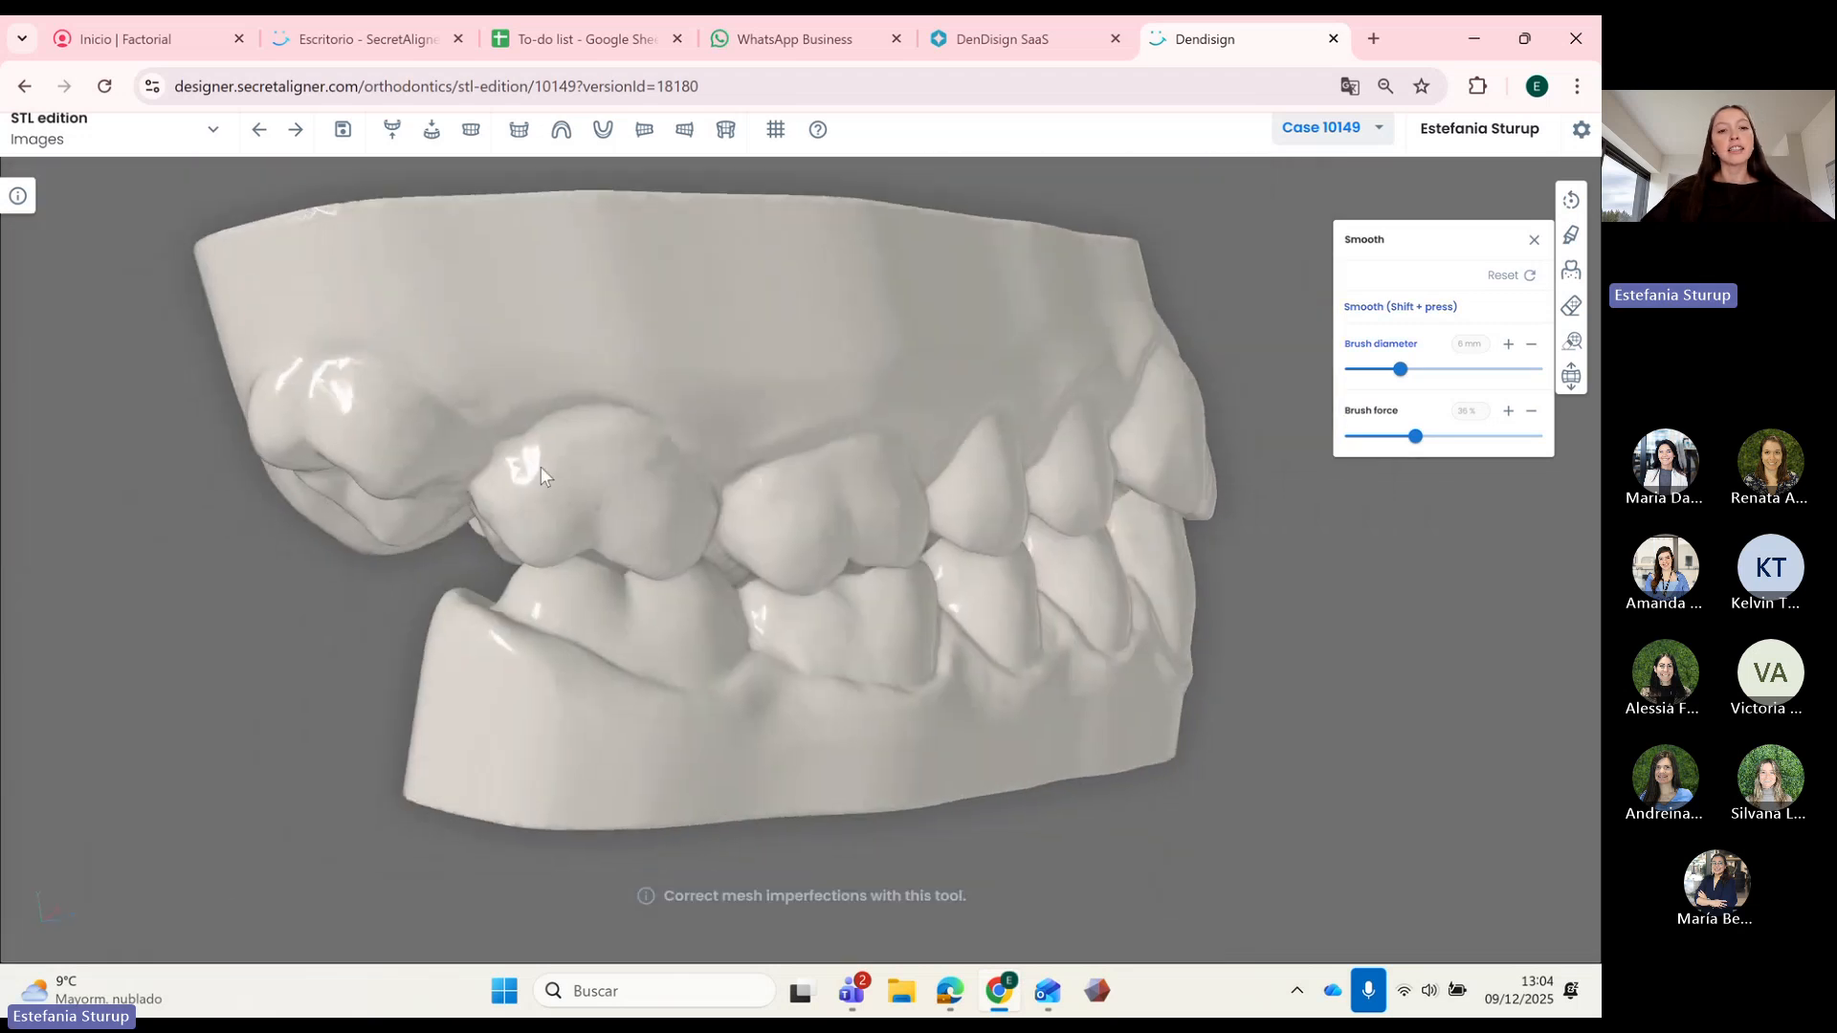
drag(623, 490, 1215, 569)
Step: Open Gum extrusion and inspect the cutting plane from above, below and edge-on
click(1571, 270)
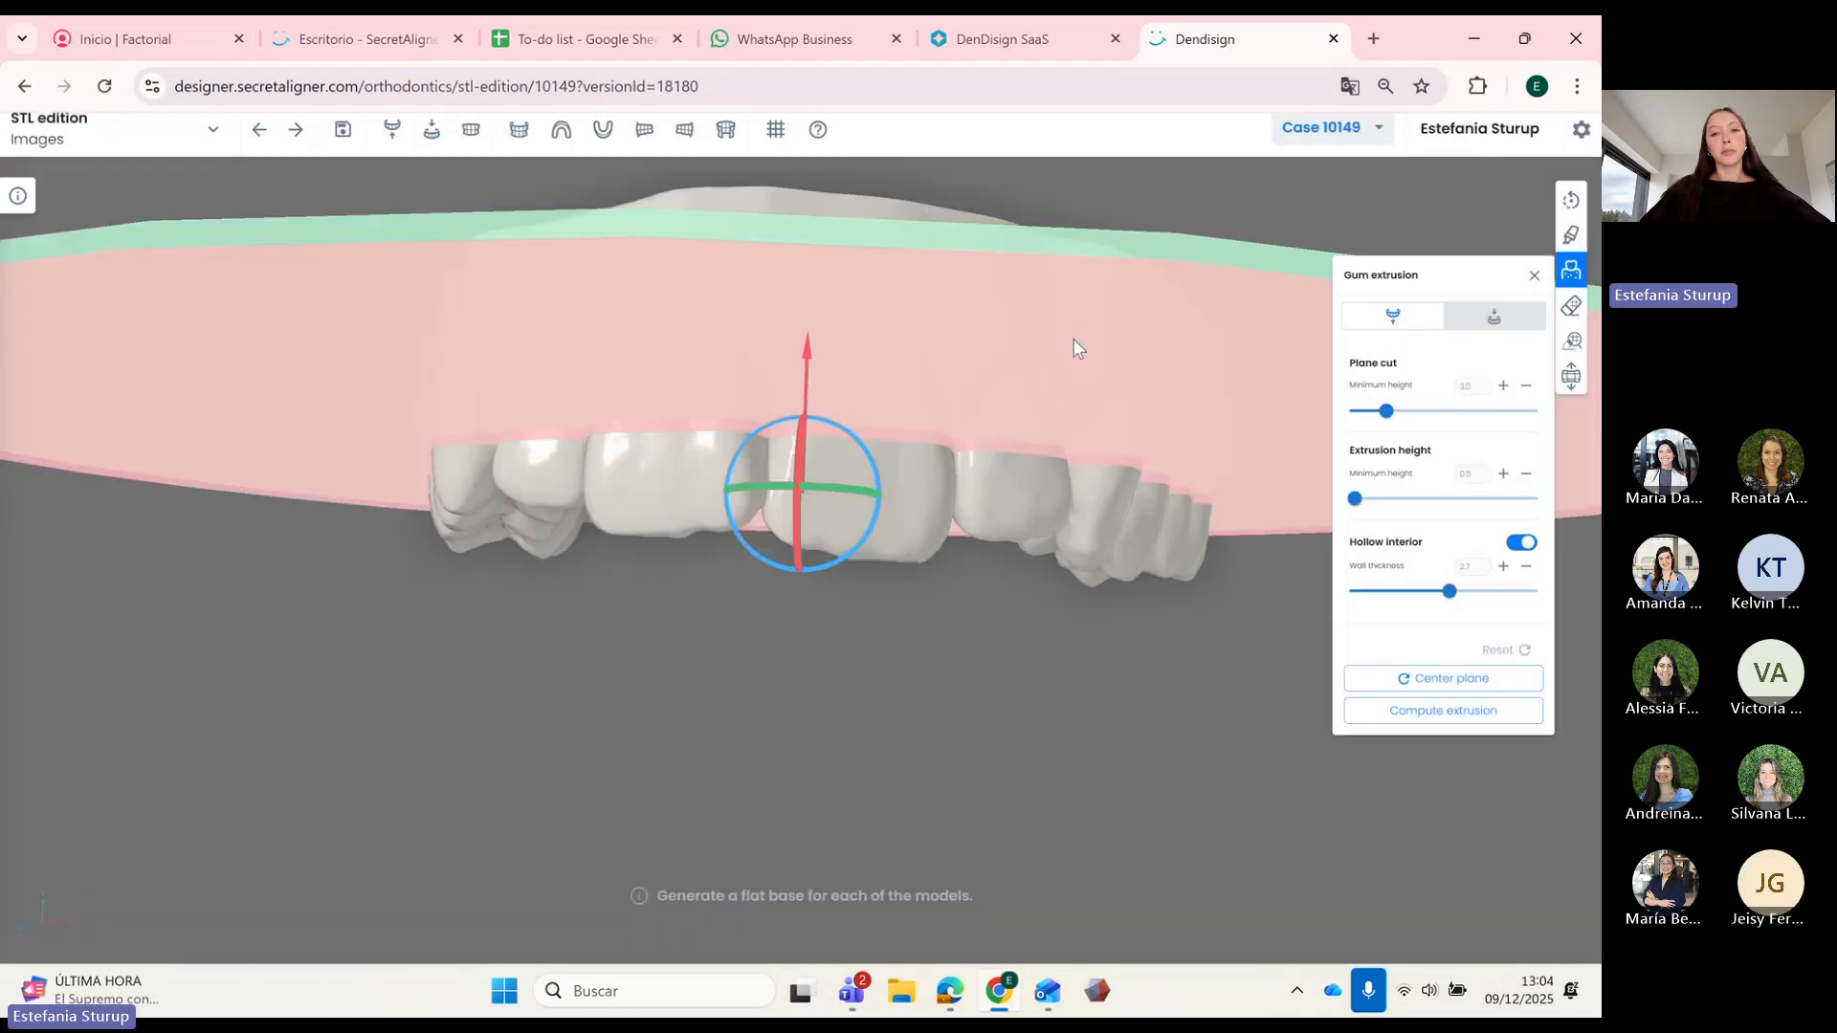
drag(1185, 626, 1194, 653)
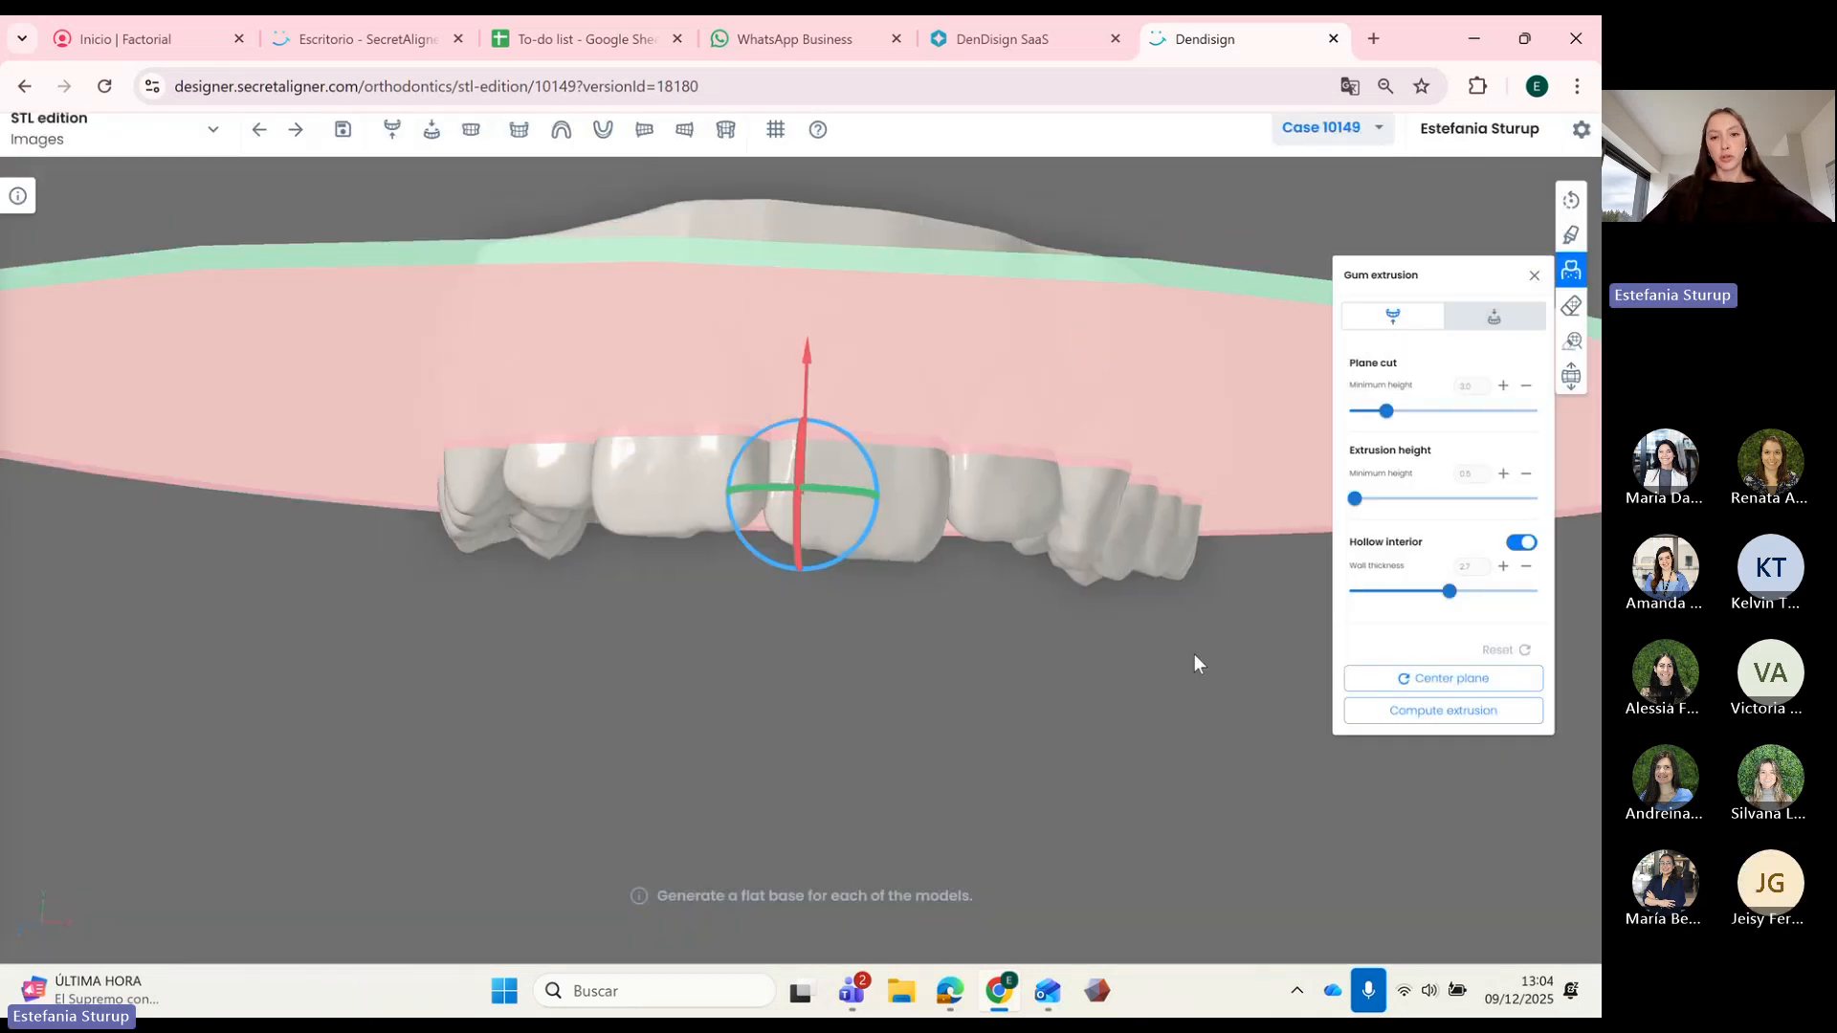
scroll(1194, 653, down, 5)
drag(864, 664, 897, 685)
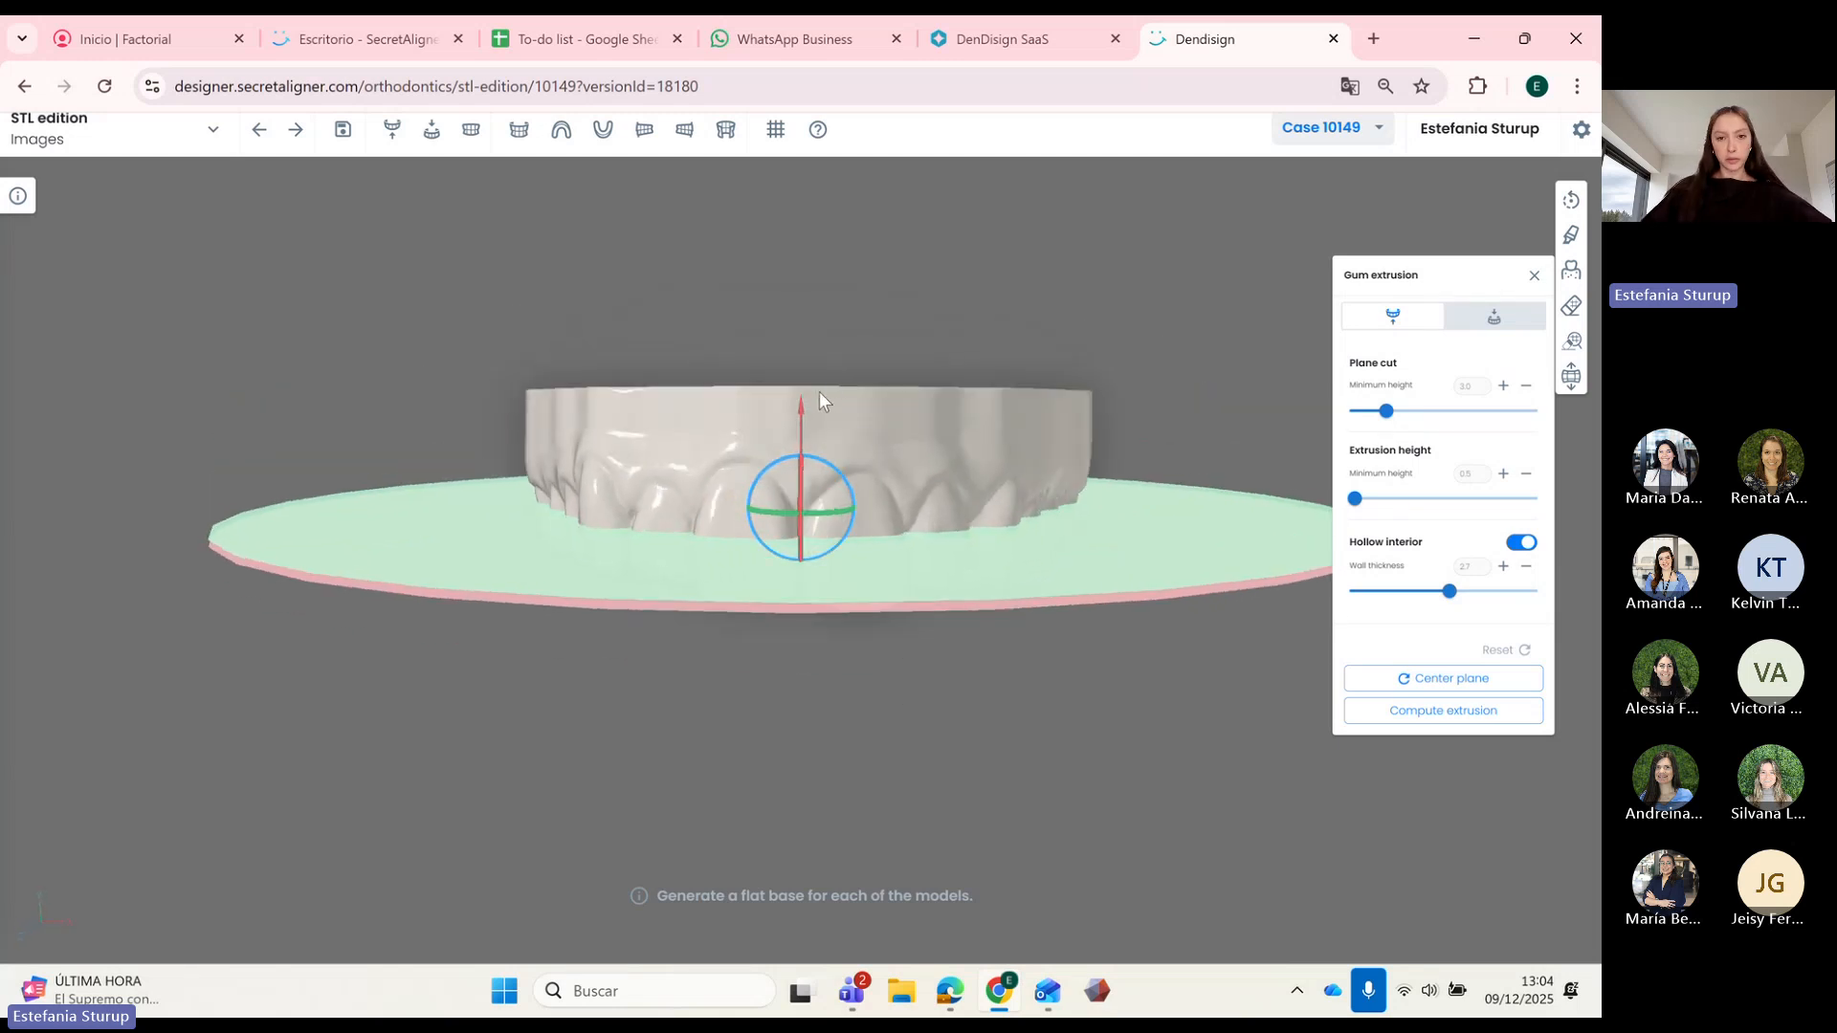
drag(864, 442, 981, 445)
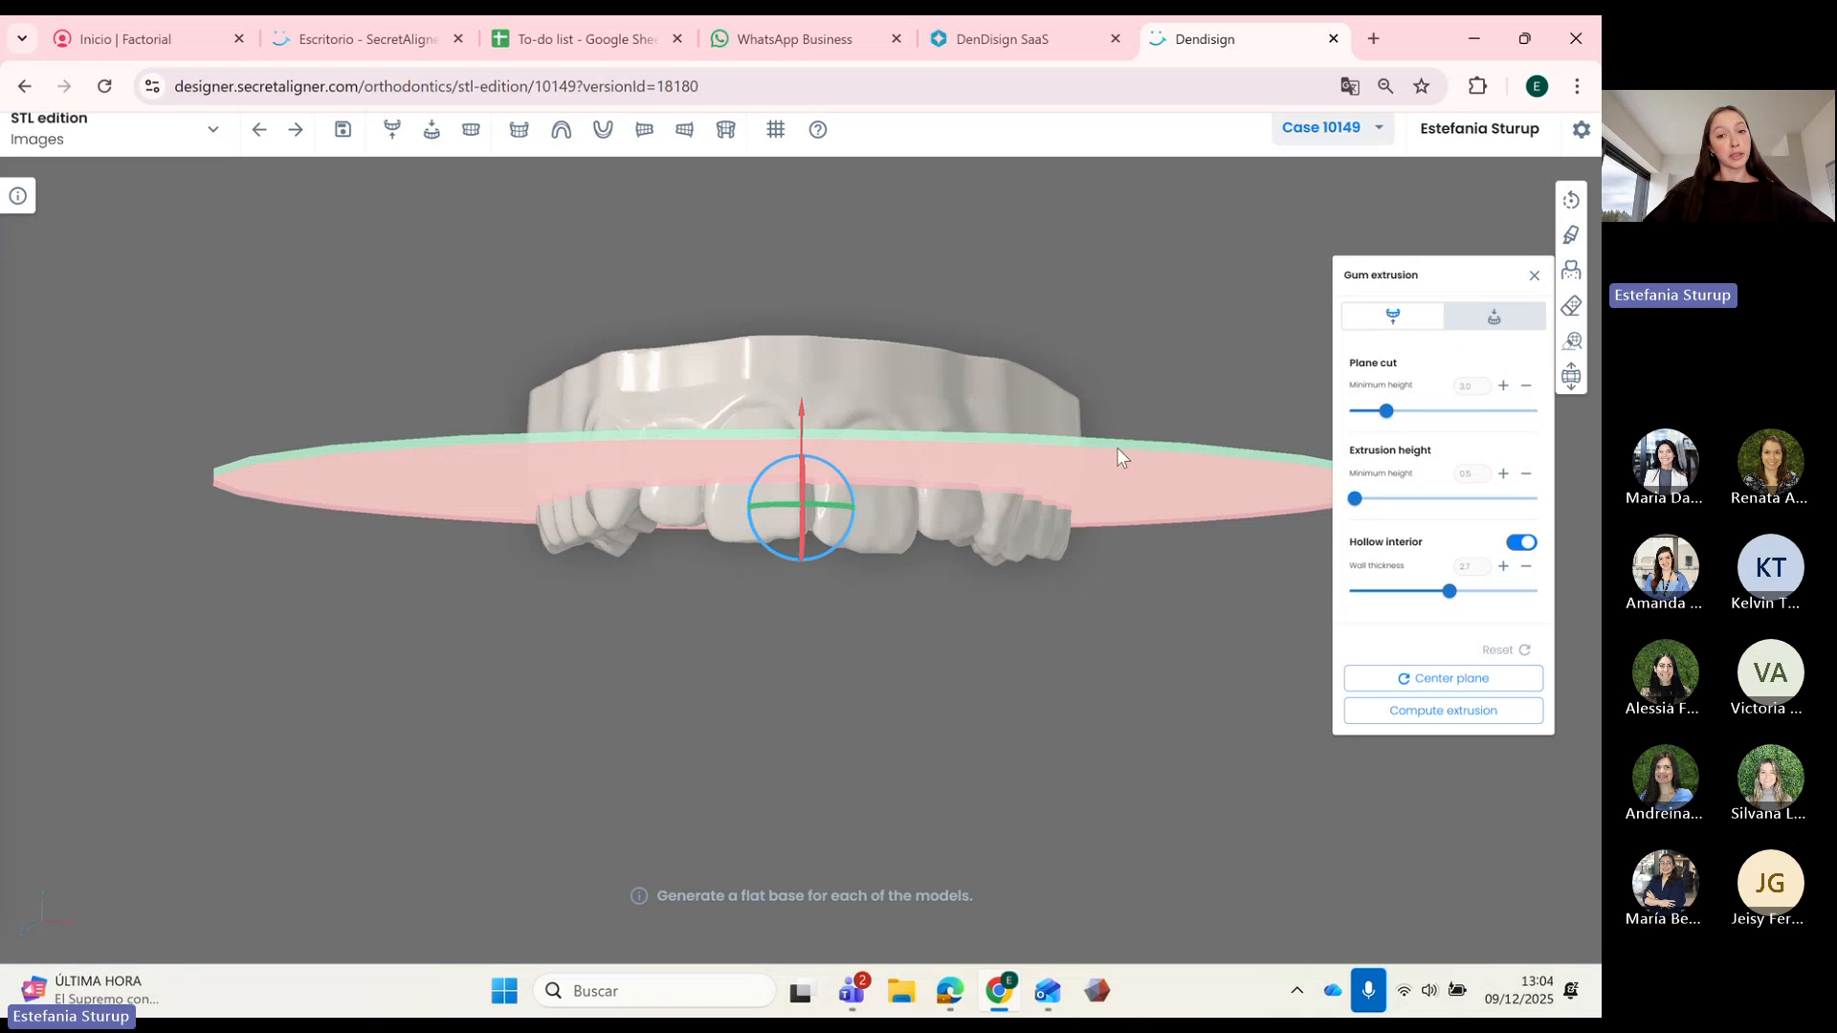
drag(1117, 449, 1006, 594)
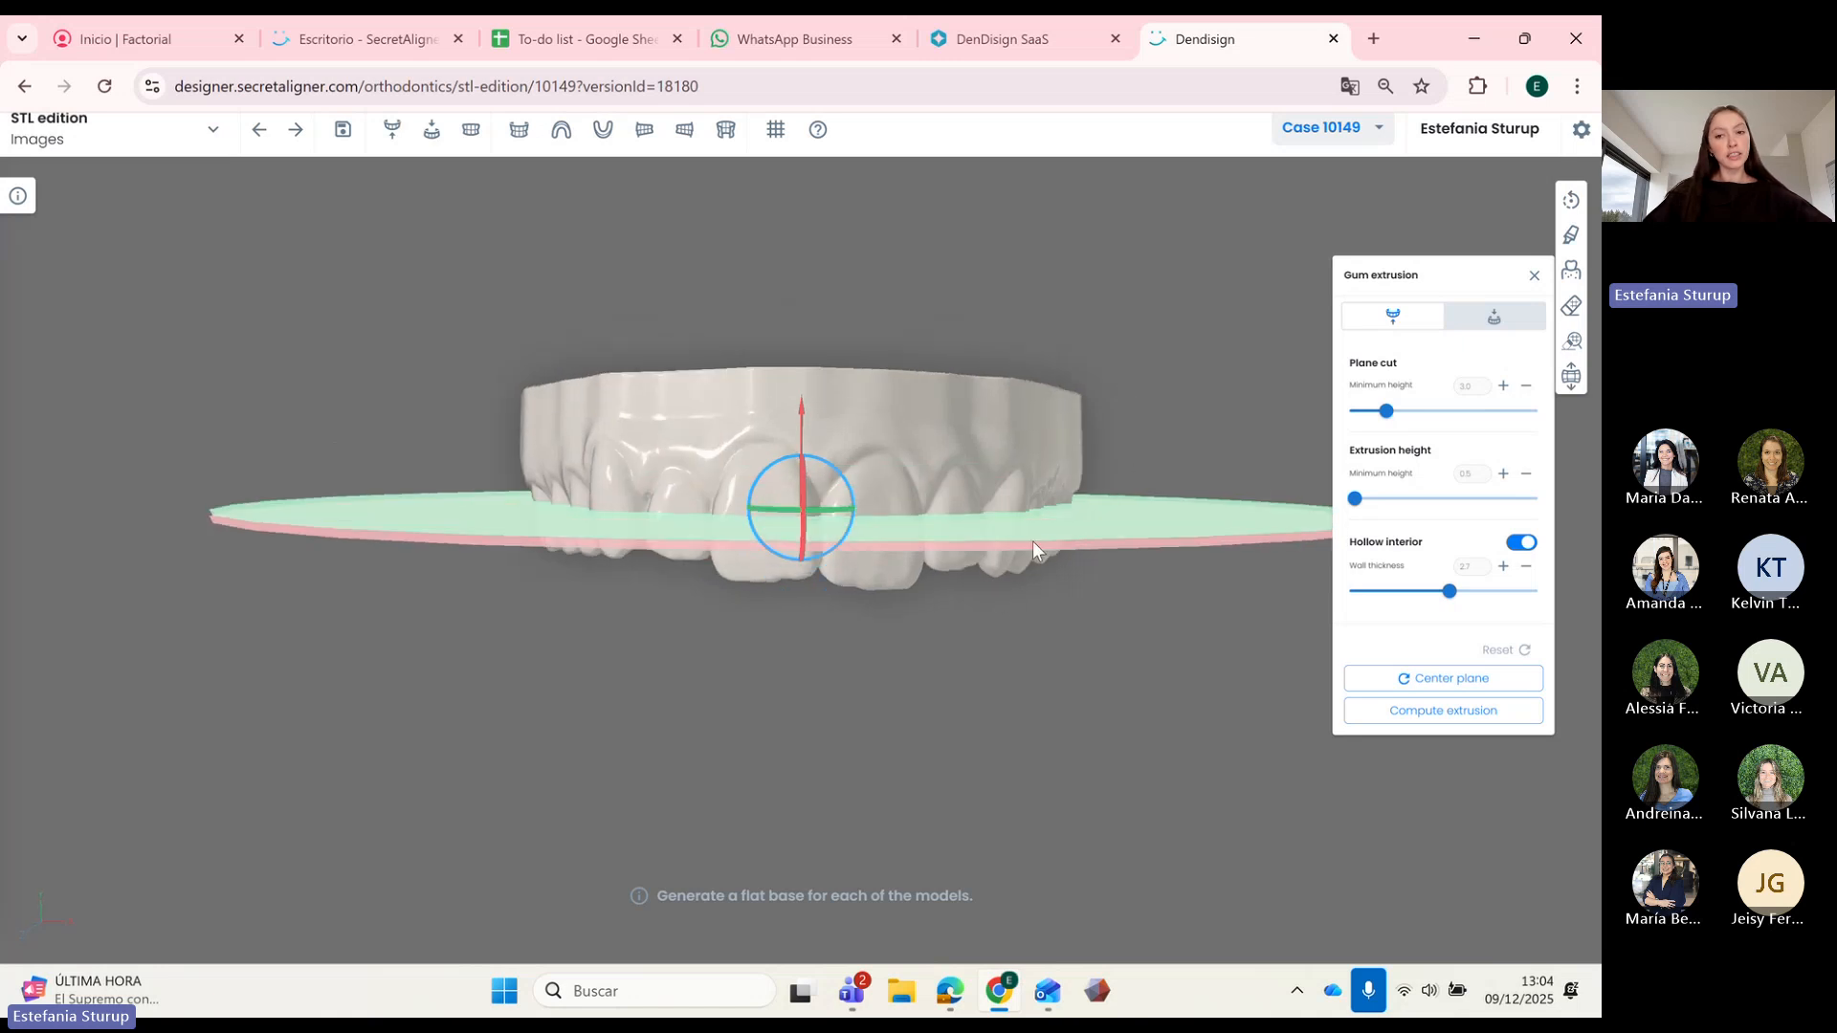
drag(875, 695, 874, 687)
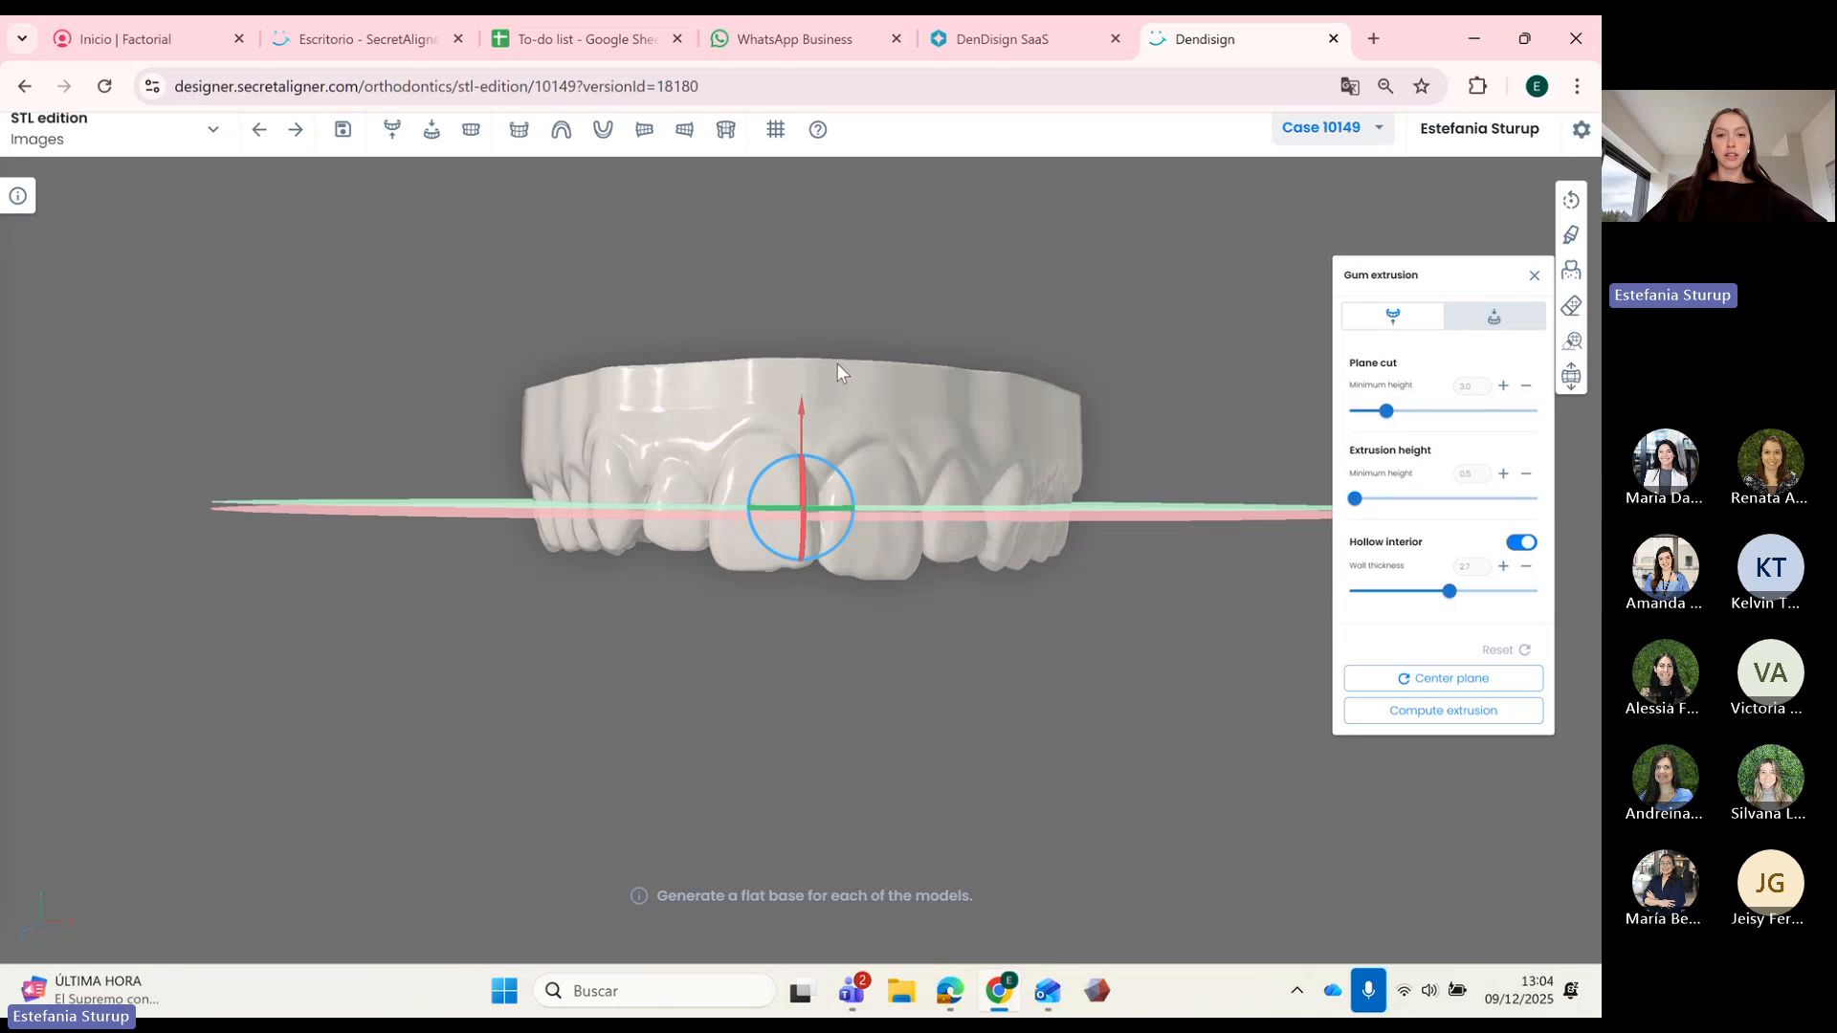
drag(838, 370, 799, 329)
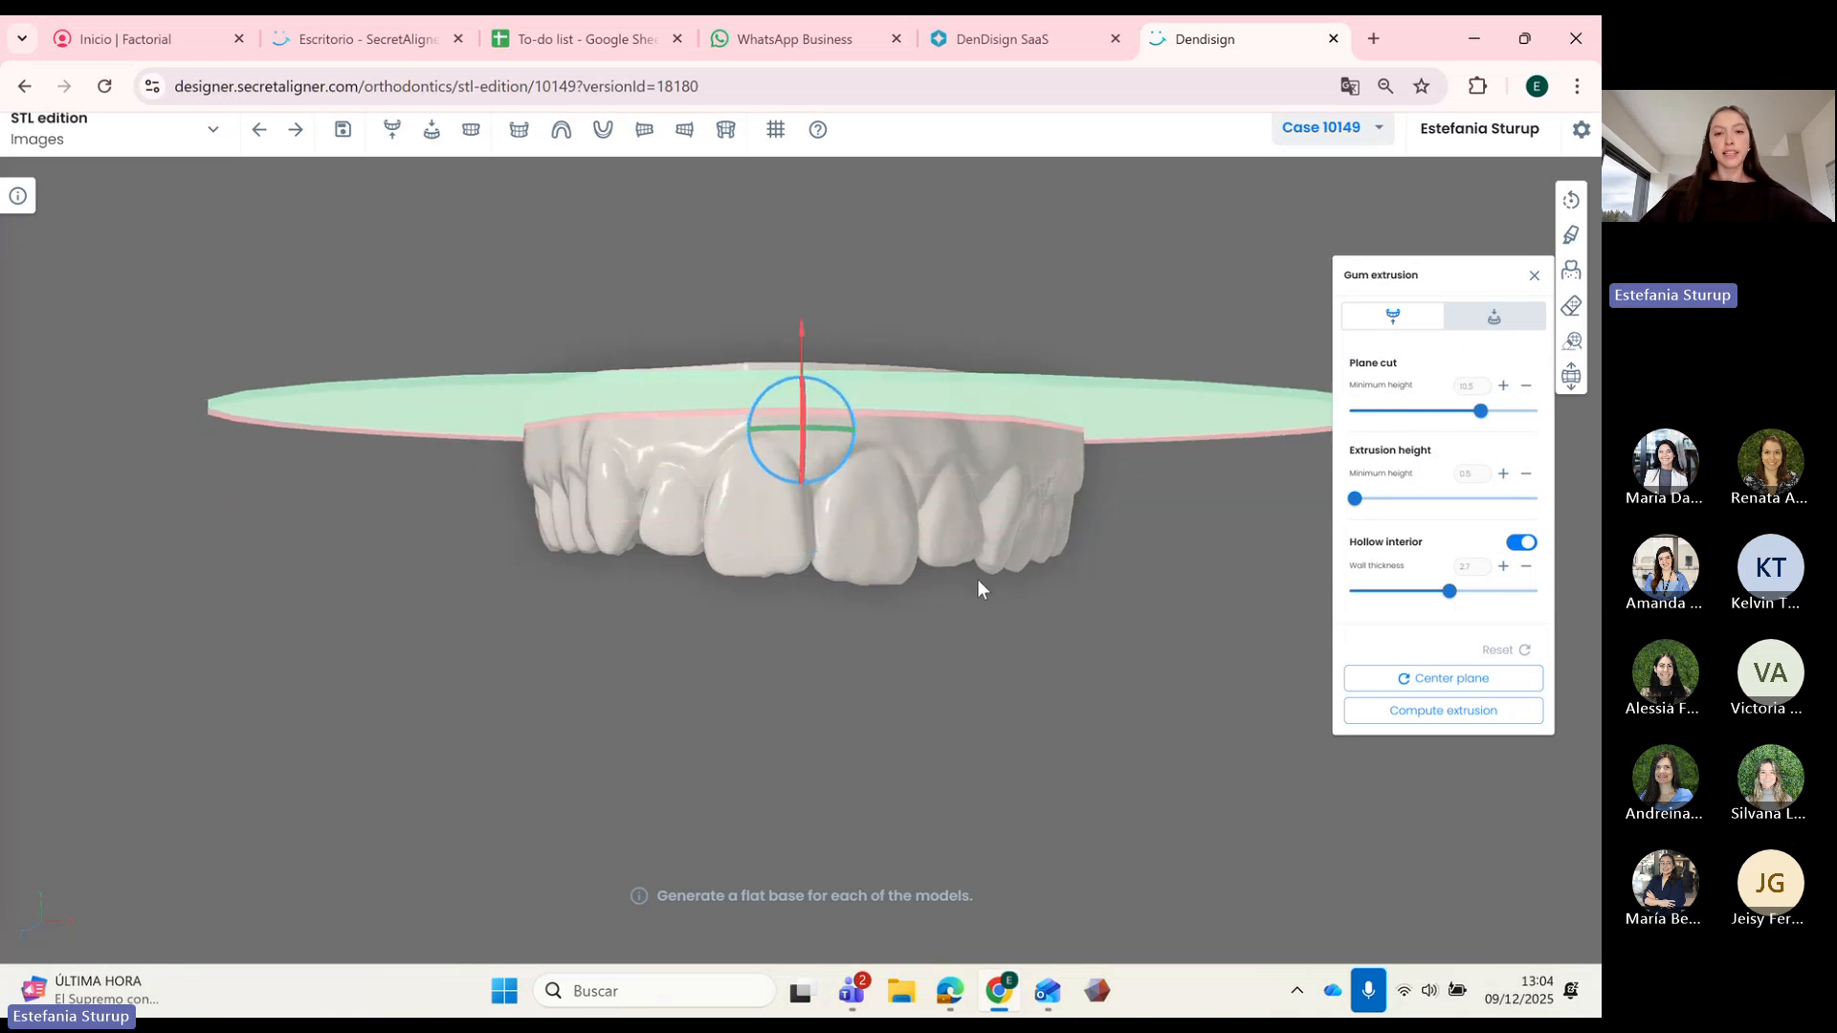
mouse_move(978, 580)
mouse_down()
mouse_move(940, 594)
mouse_move(1026, 593)
mouse_move(1008, 590)
mouse_up()
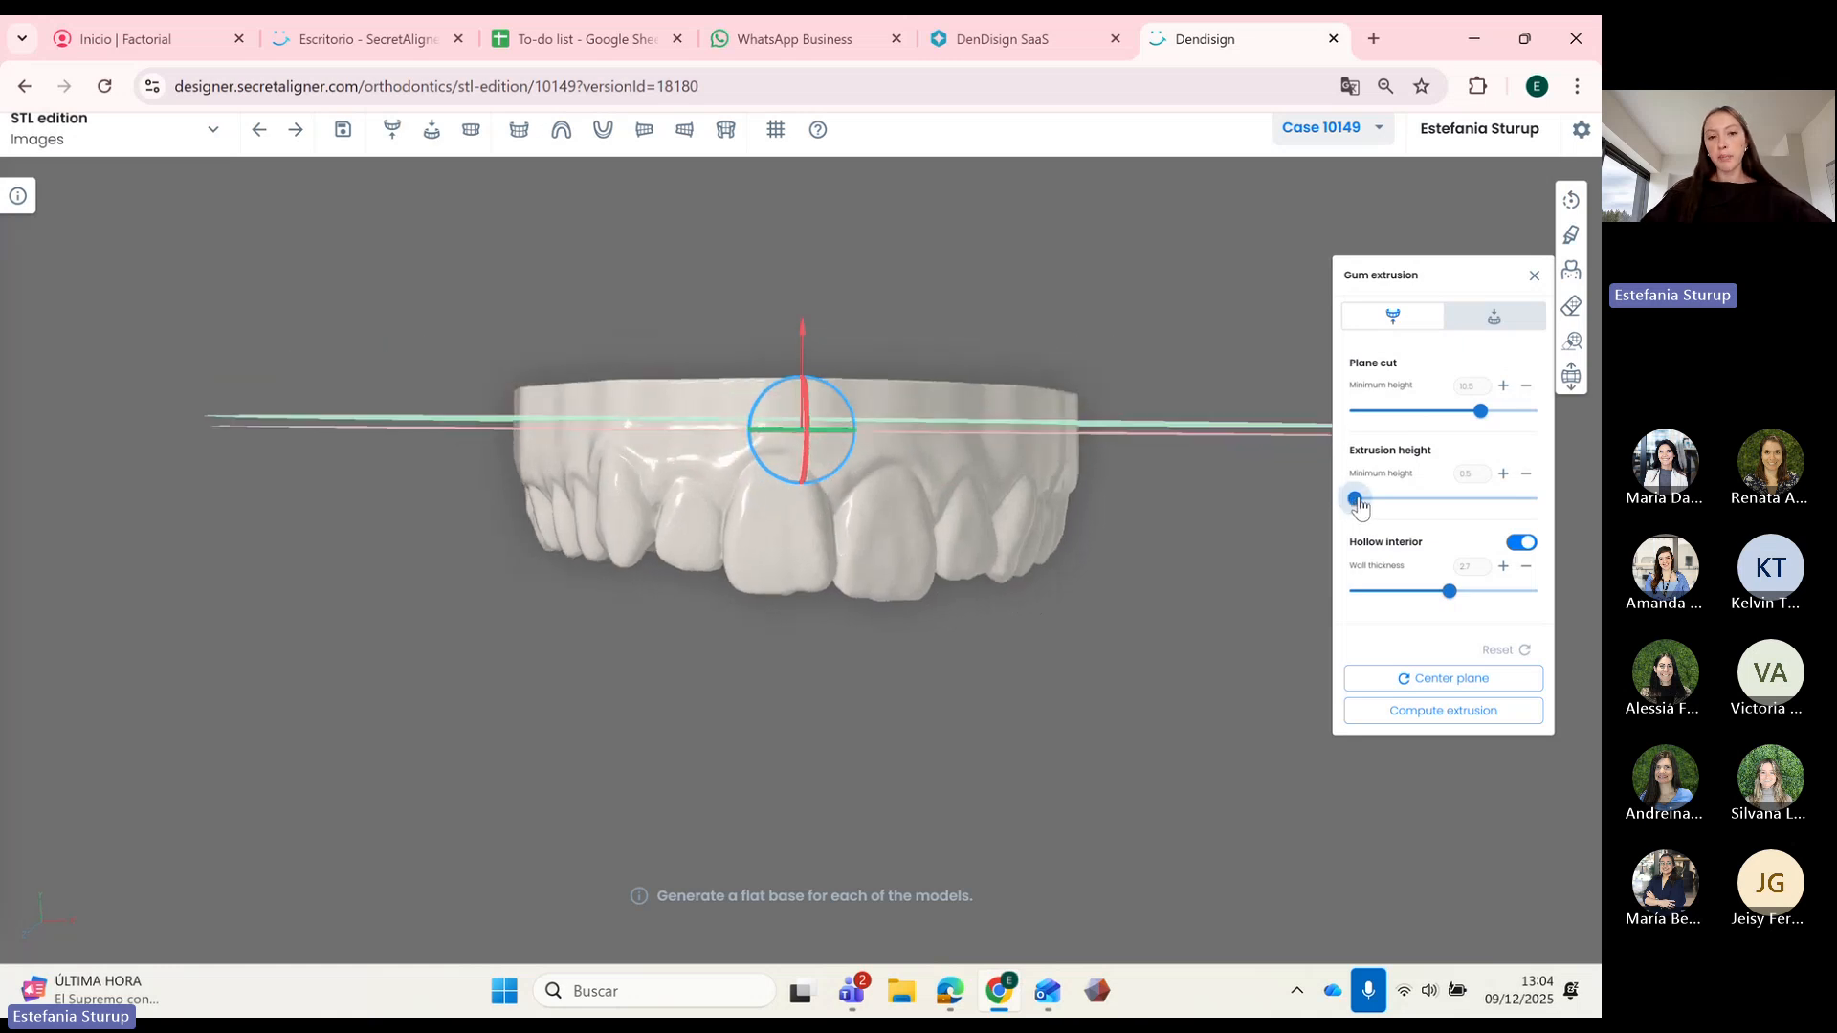
Step: Set extrusion height to 1.0 and compute the upper arch's extrusion base
drag(1361, 506, 1363, 506)
drag(1020, 623, 1085, 621)
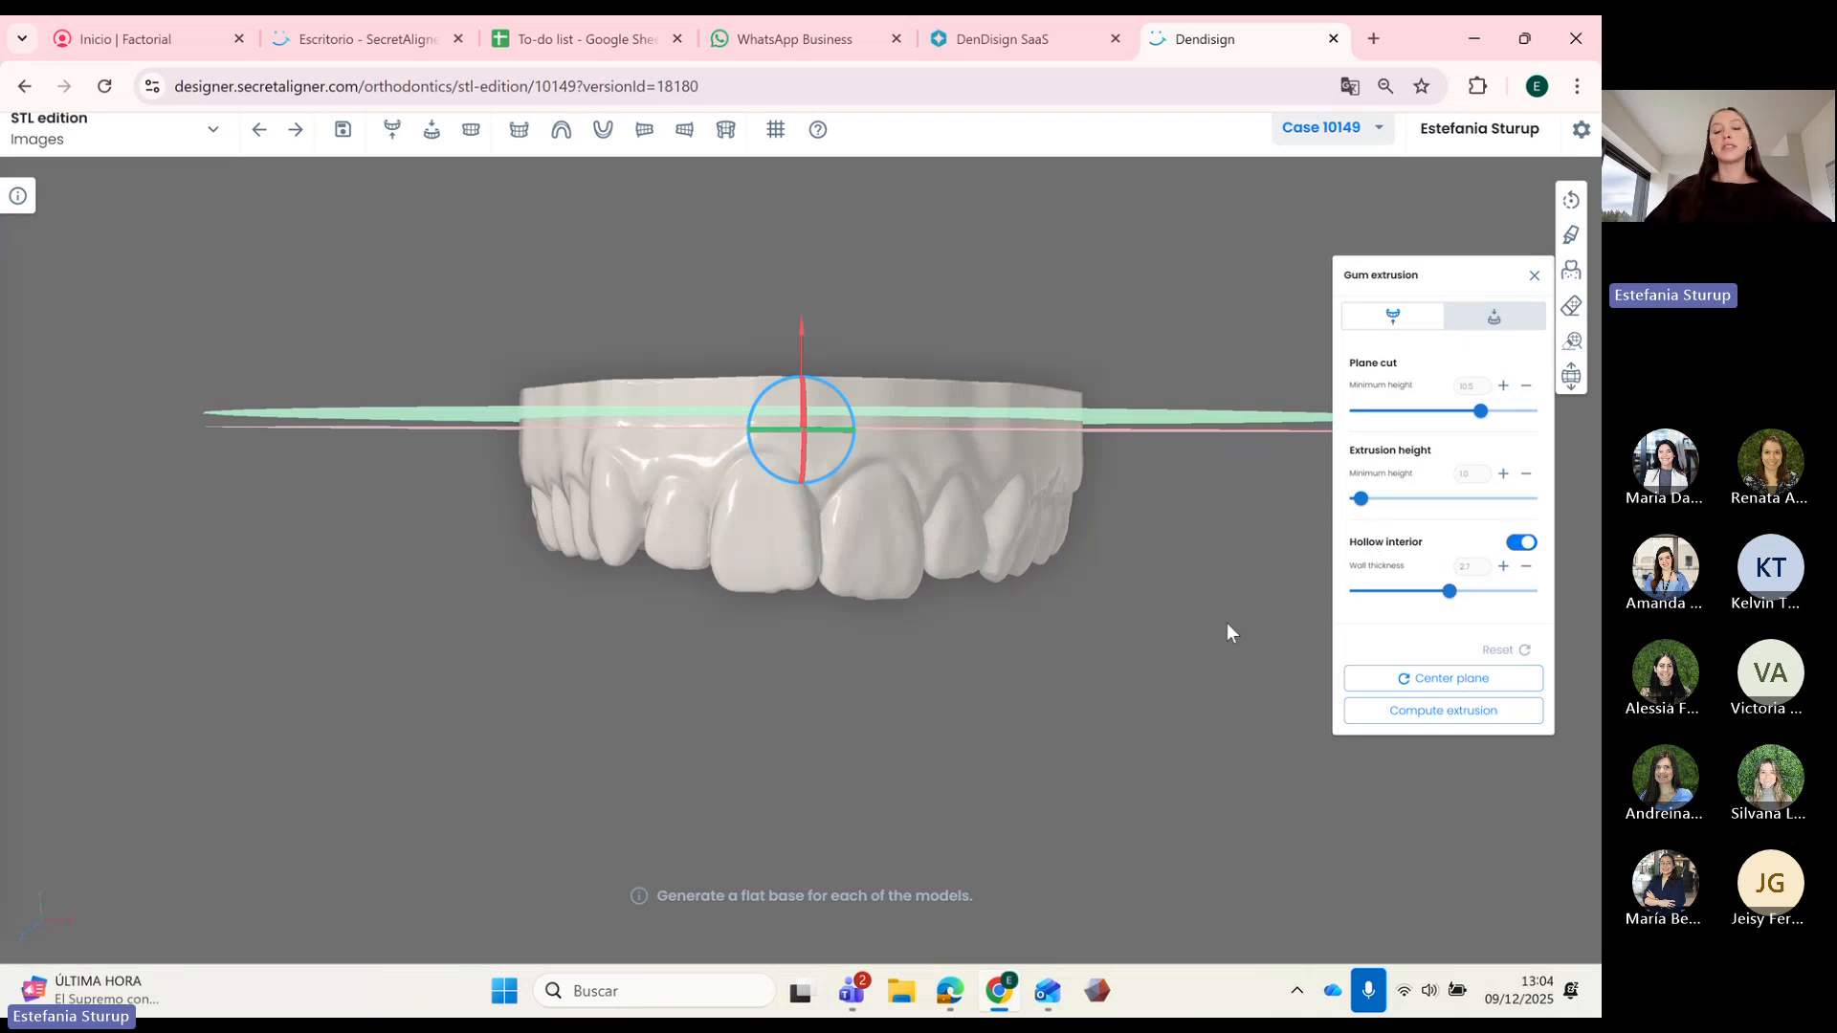
drag(847, 659, 824, 629)
drag(955, 616, 959, 713)
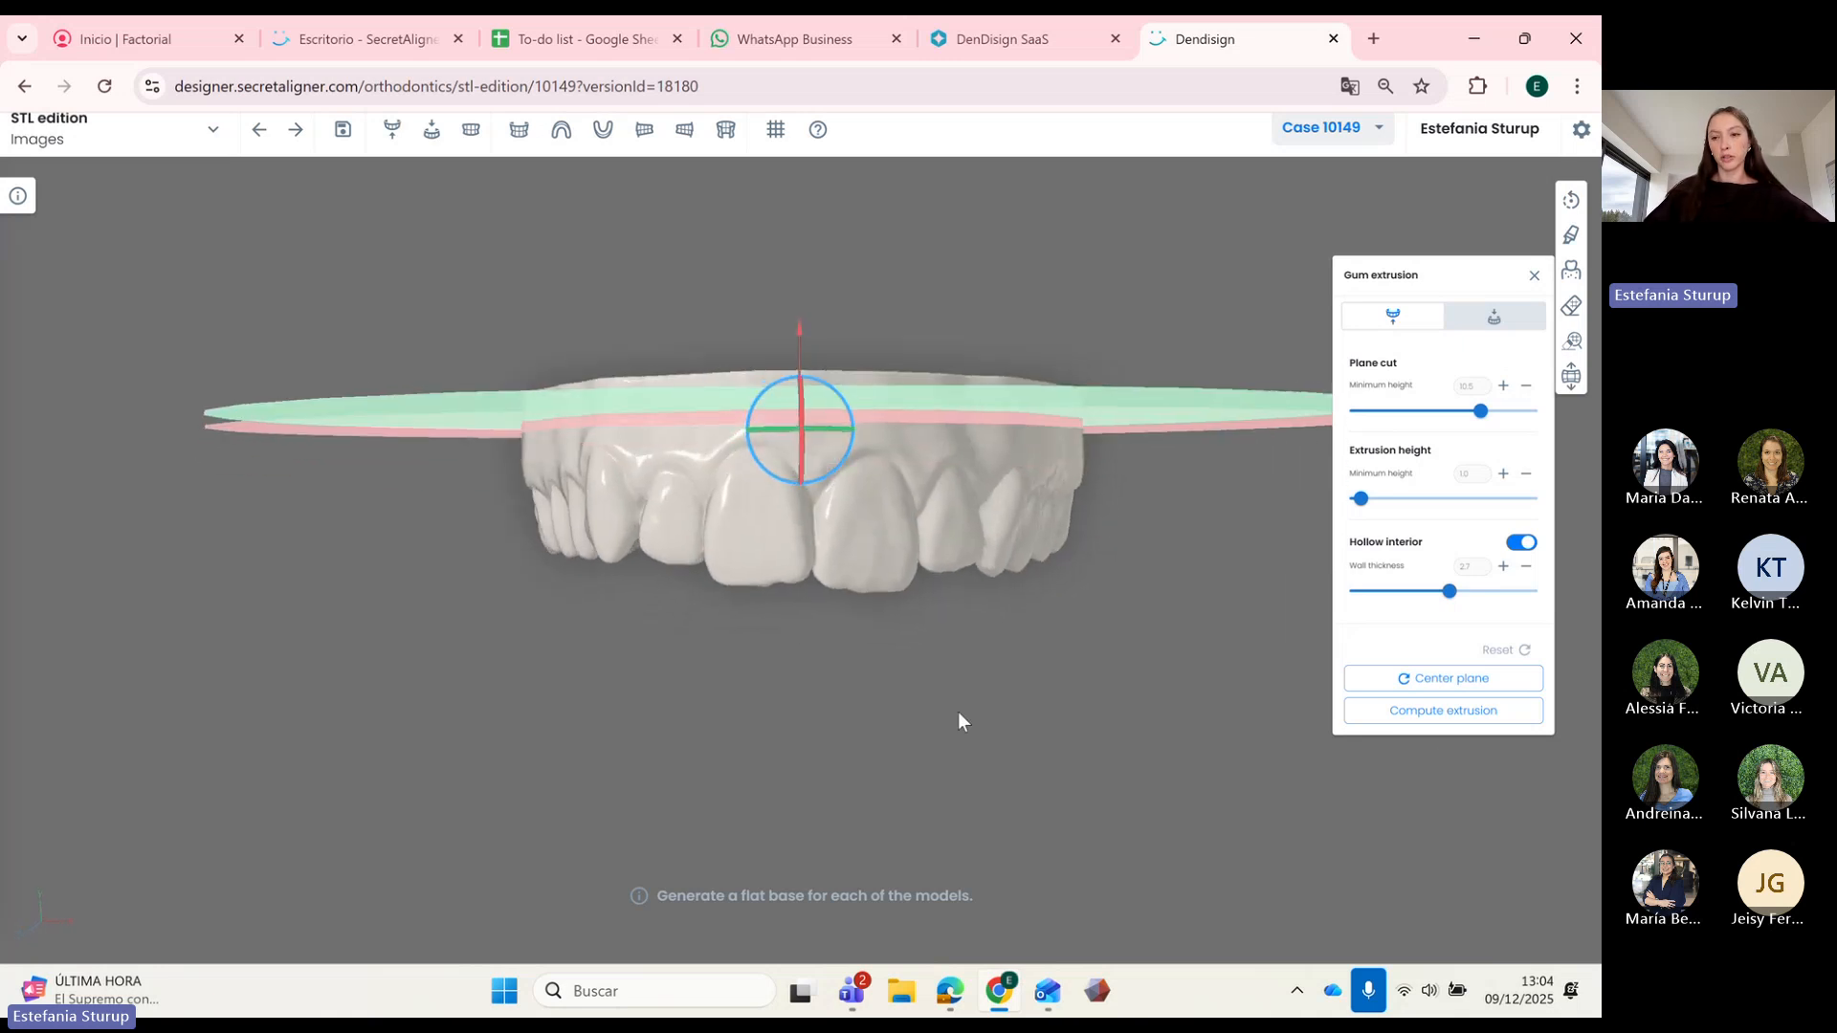
click(1440, 720)
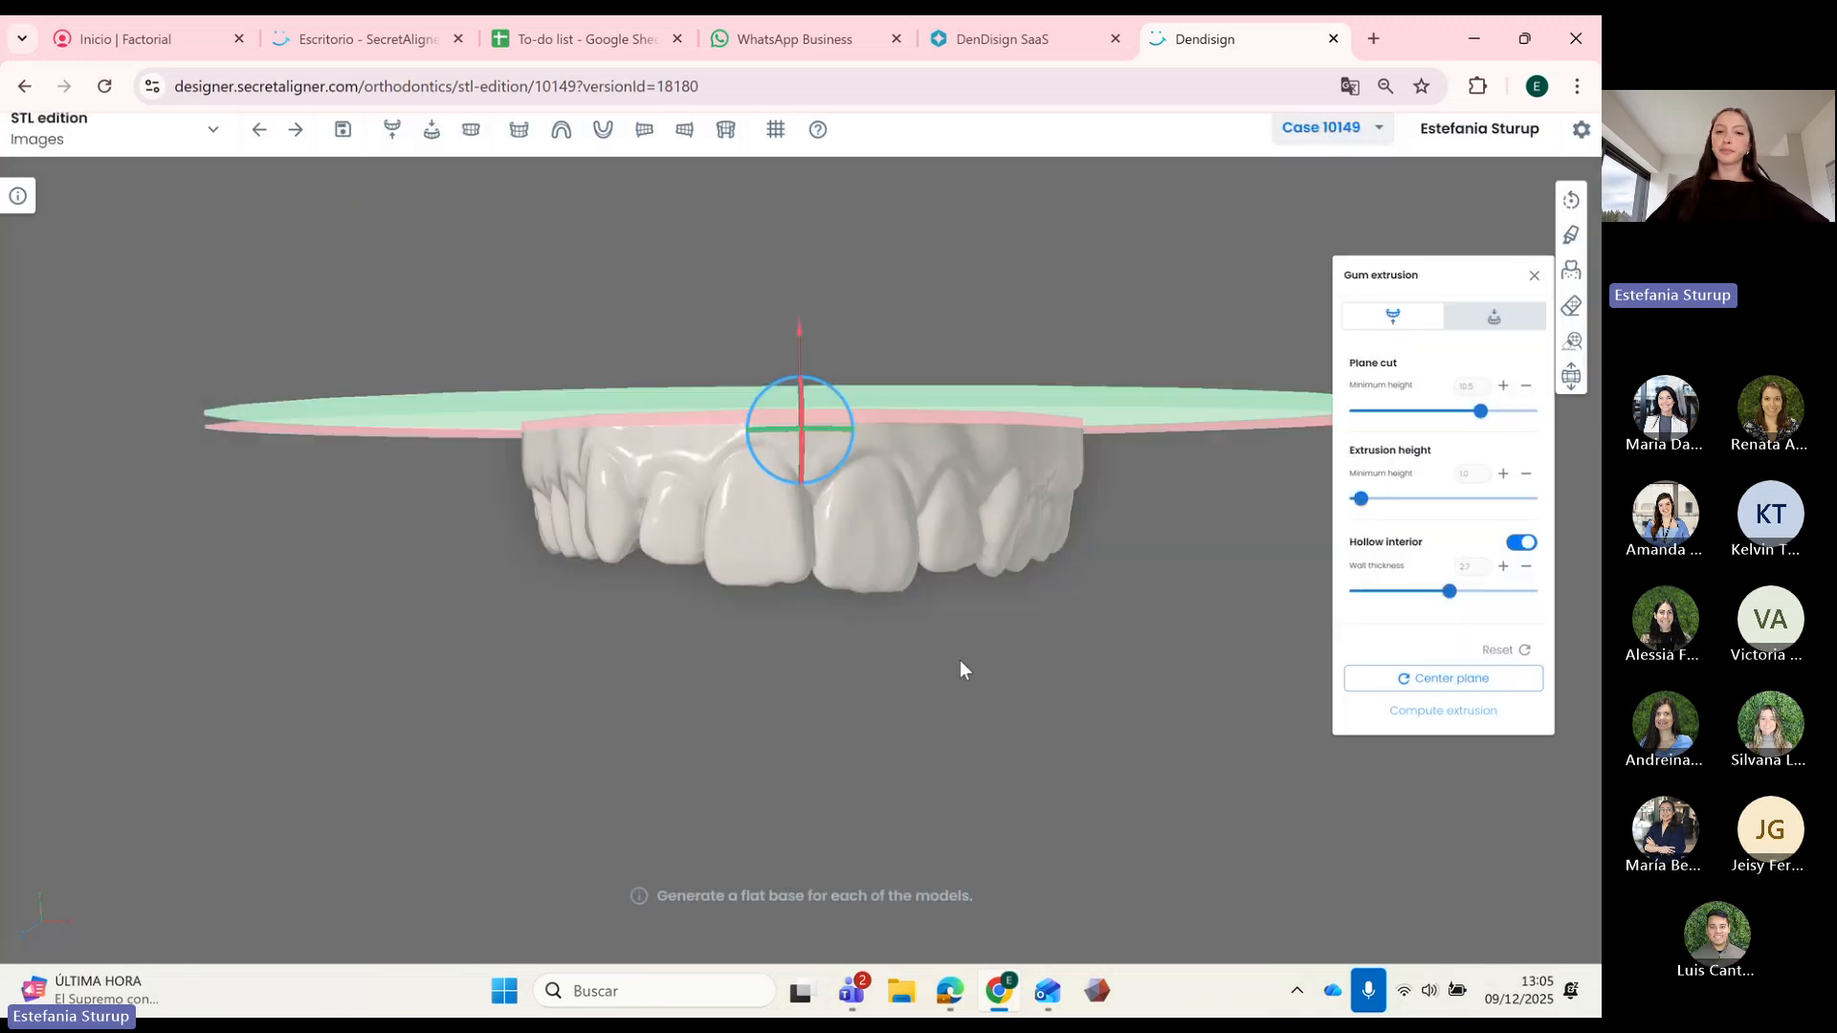
drag(924, 612, 1168, 615)
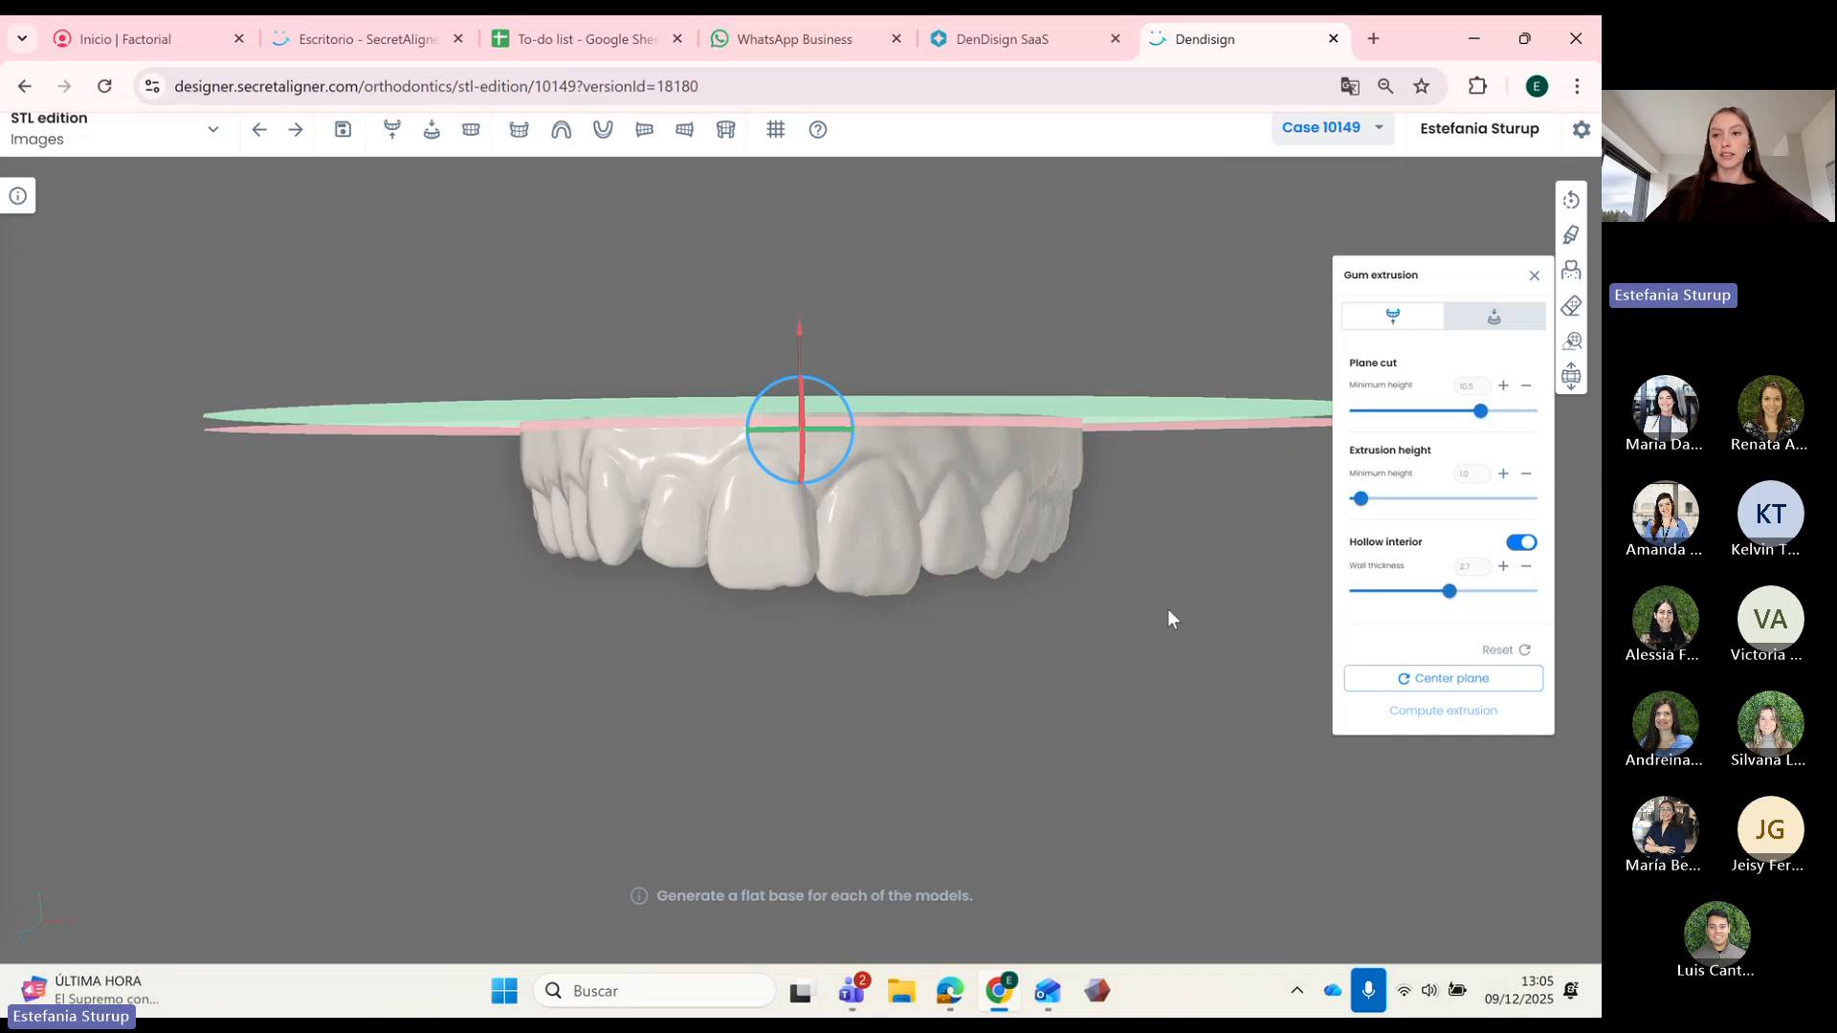
Step: Switch to the lower arch settings, then lower and rotate the cutting plane to the teeth
click(1493, 317)
drag(867, 754, 847, 669)
drag(800, 608, 842, 723)
drag(1077, 796, 886, 784)
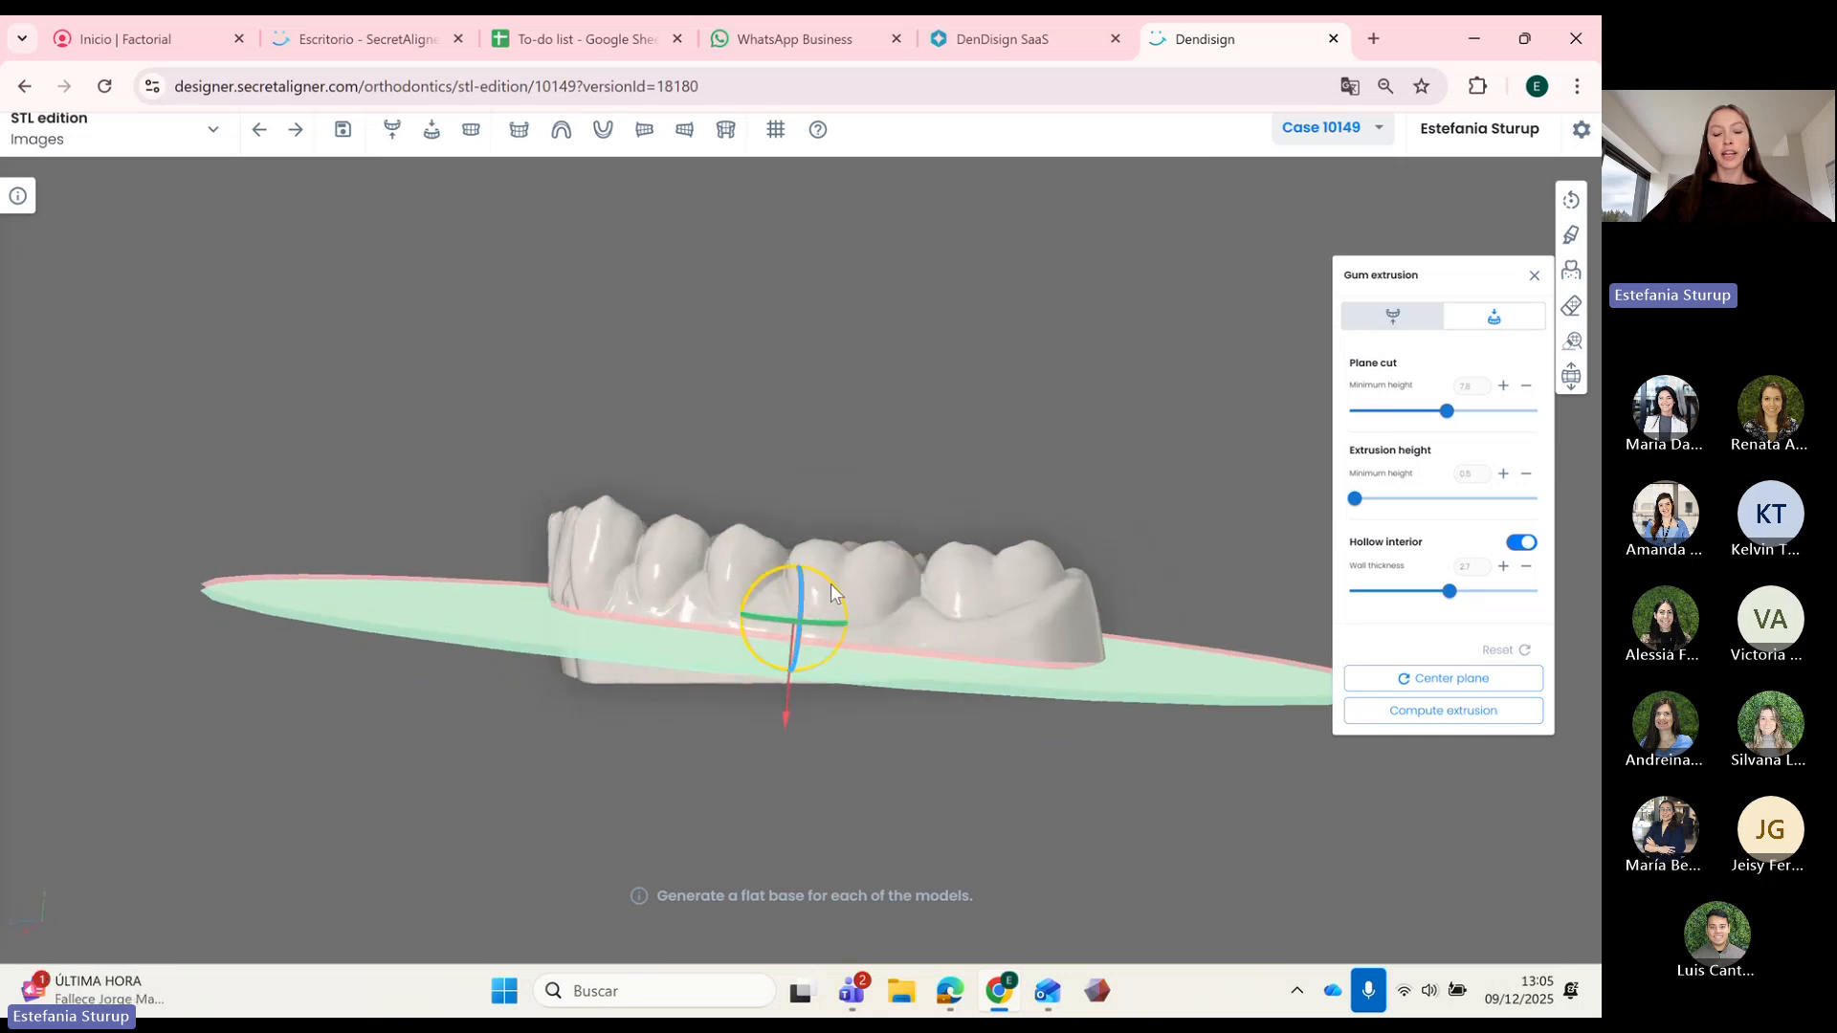
drag(835, 587, 801, 718)
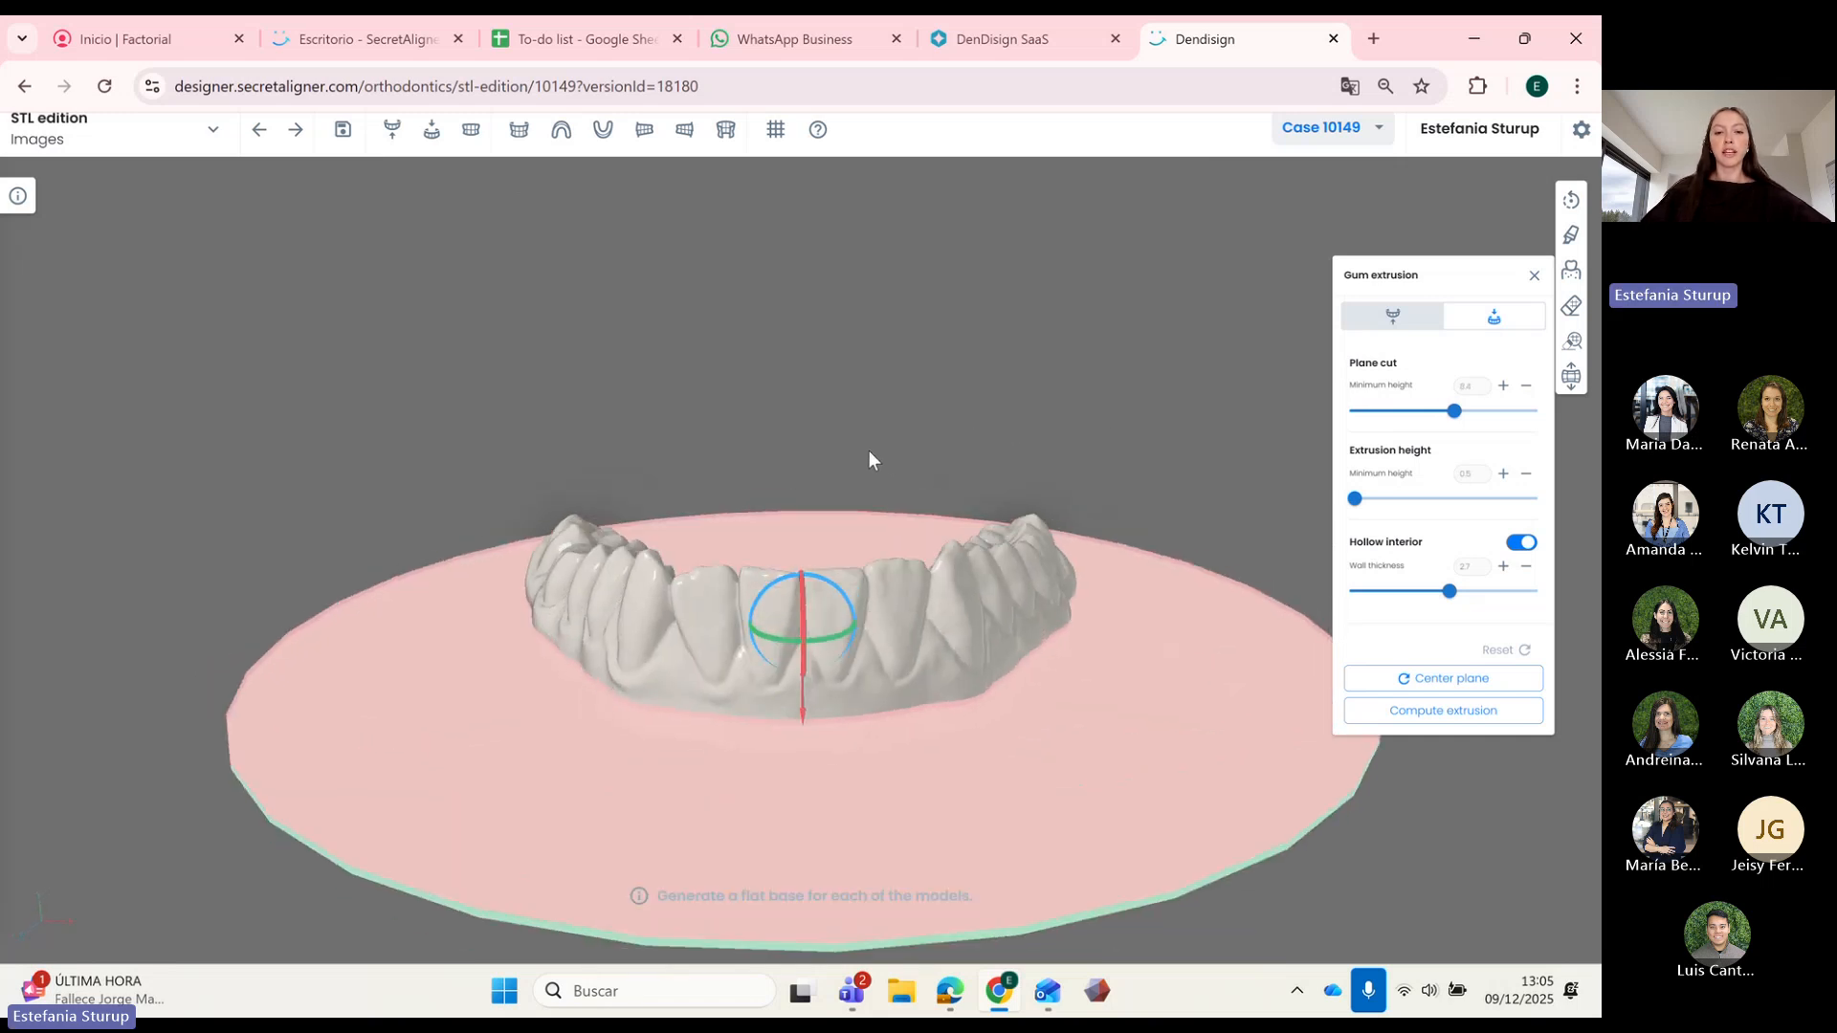
Step: Compute the extrusion at height 1.8 and view the hollow base from underneath
click(1357, 500)
drag(1357, 499, 1383, 500)
drag(809, 440, 811, 417)
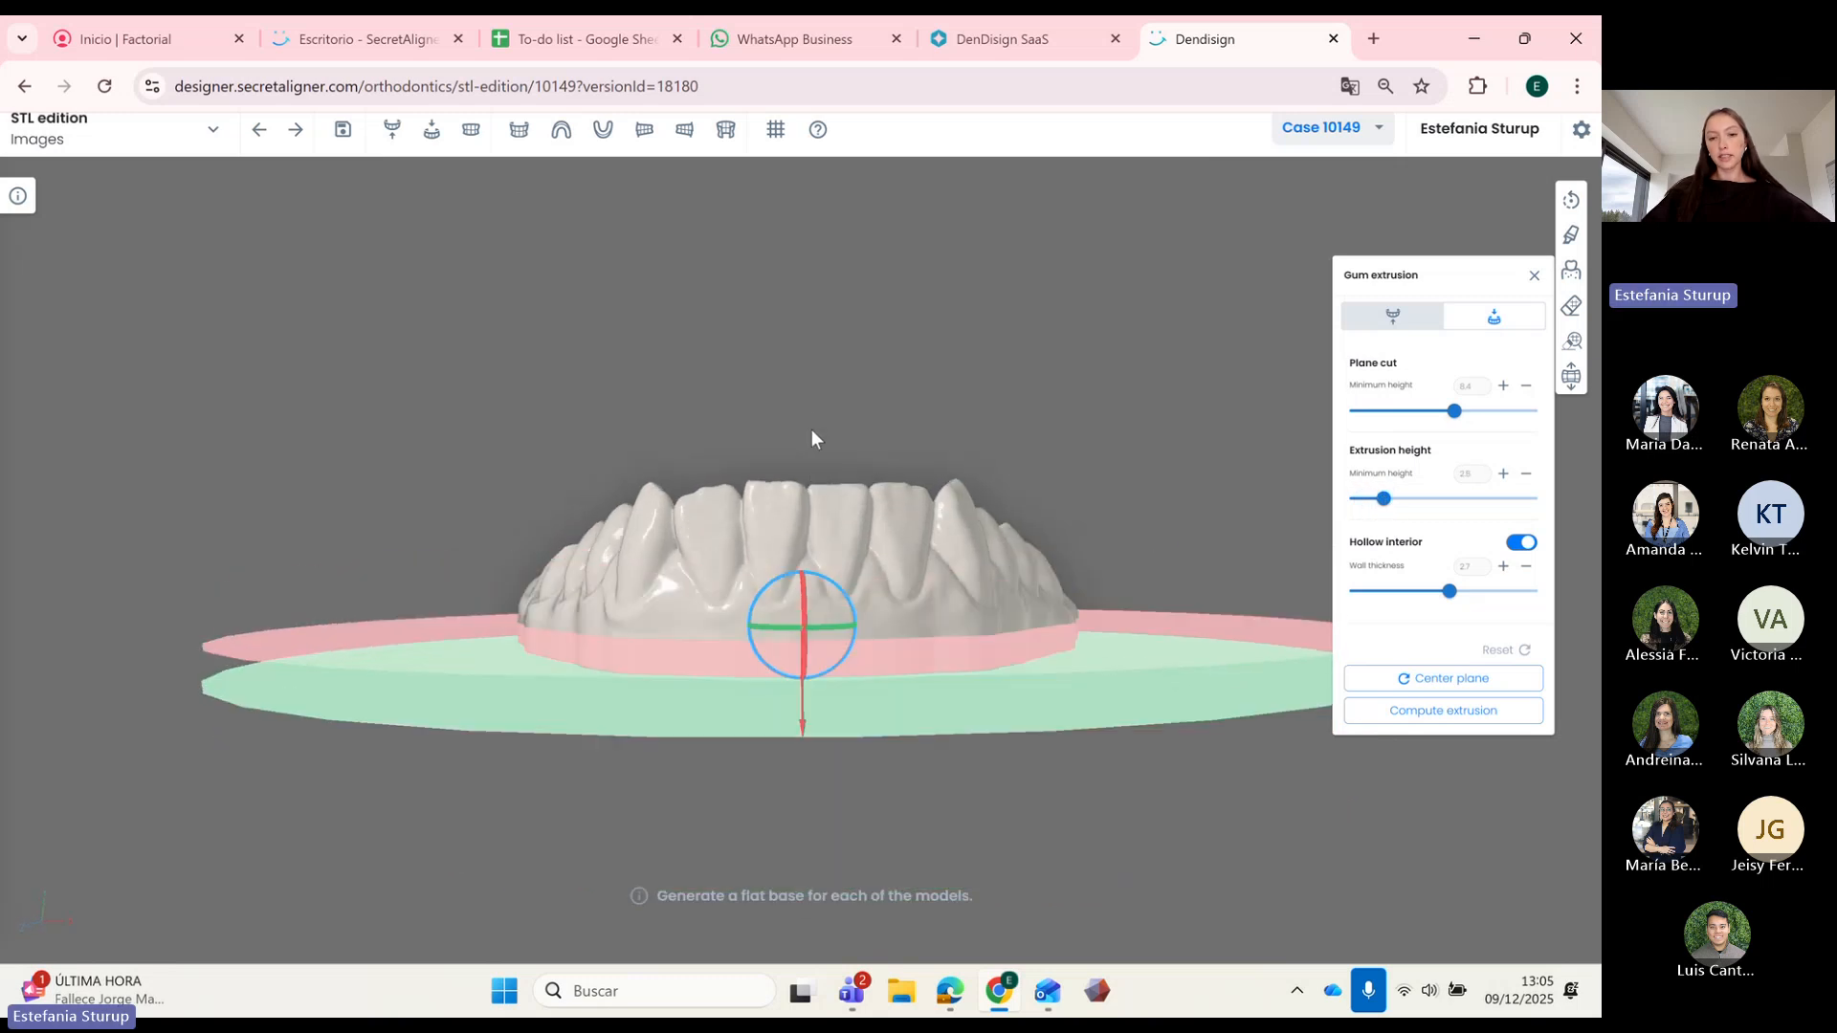
drag(1383, 499, 1372, 499)
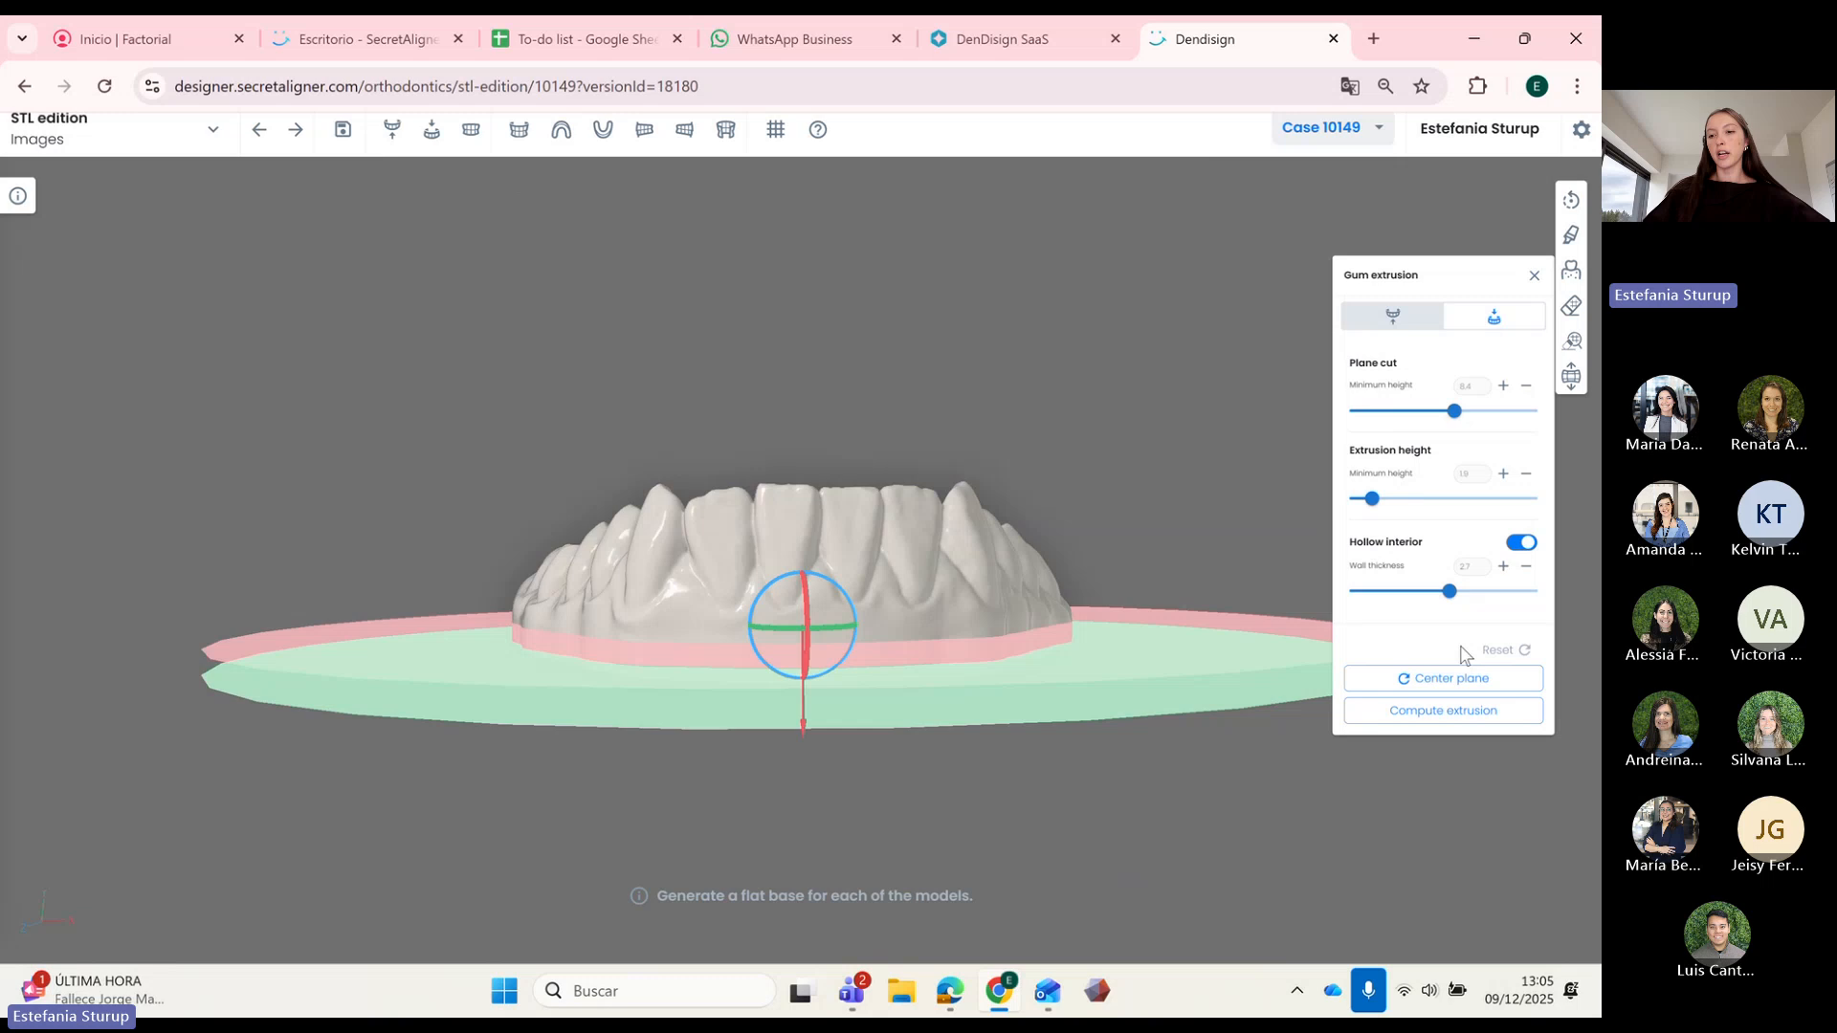
click(1456, 711)
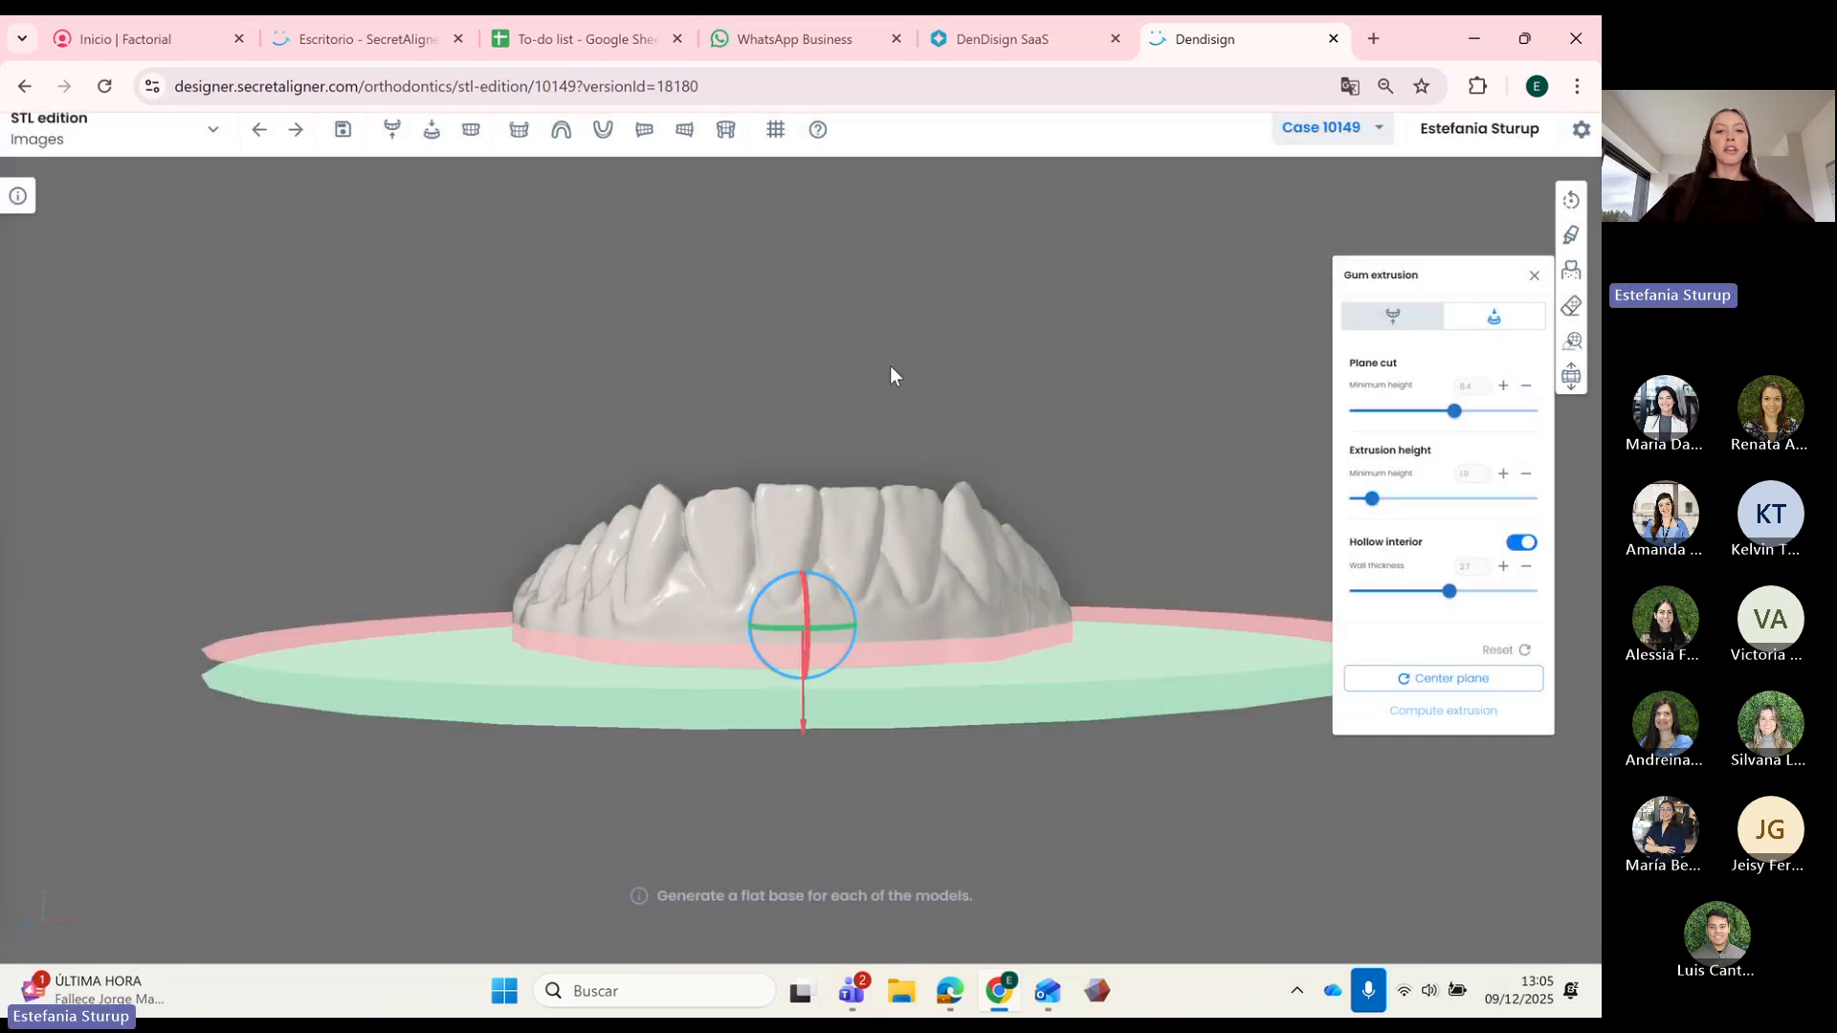
drag(942, 393, 903, 415)
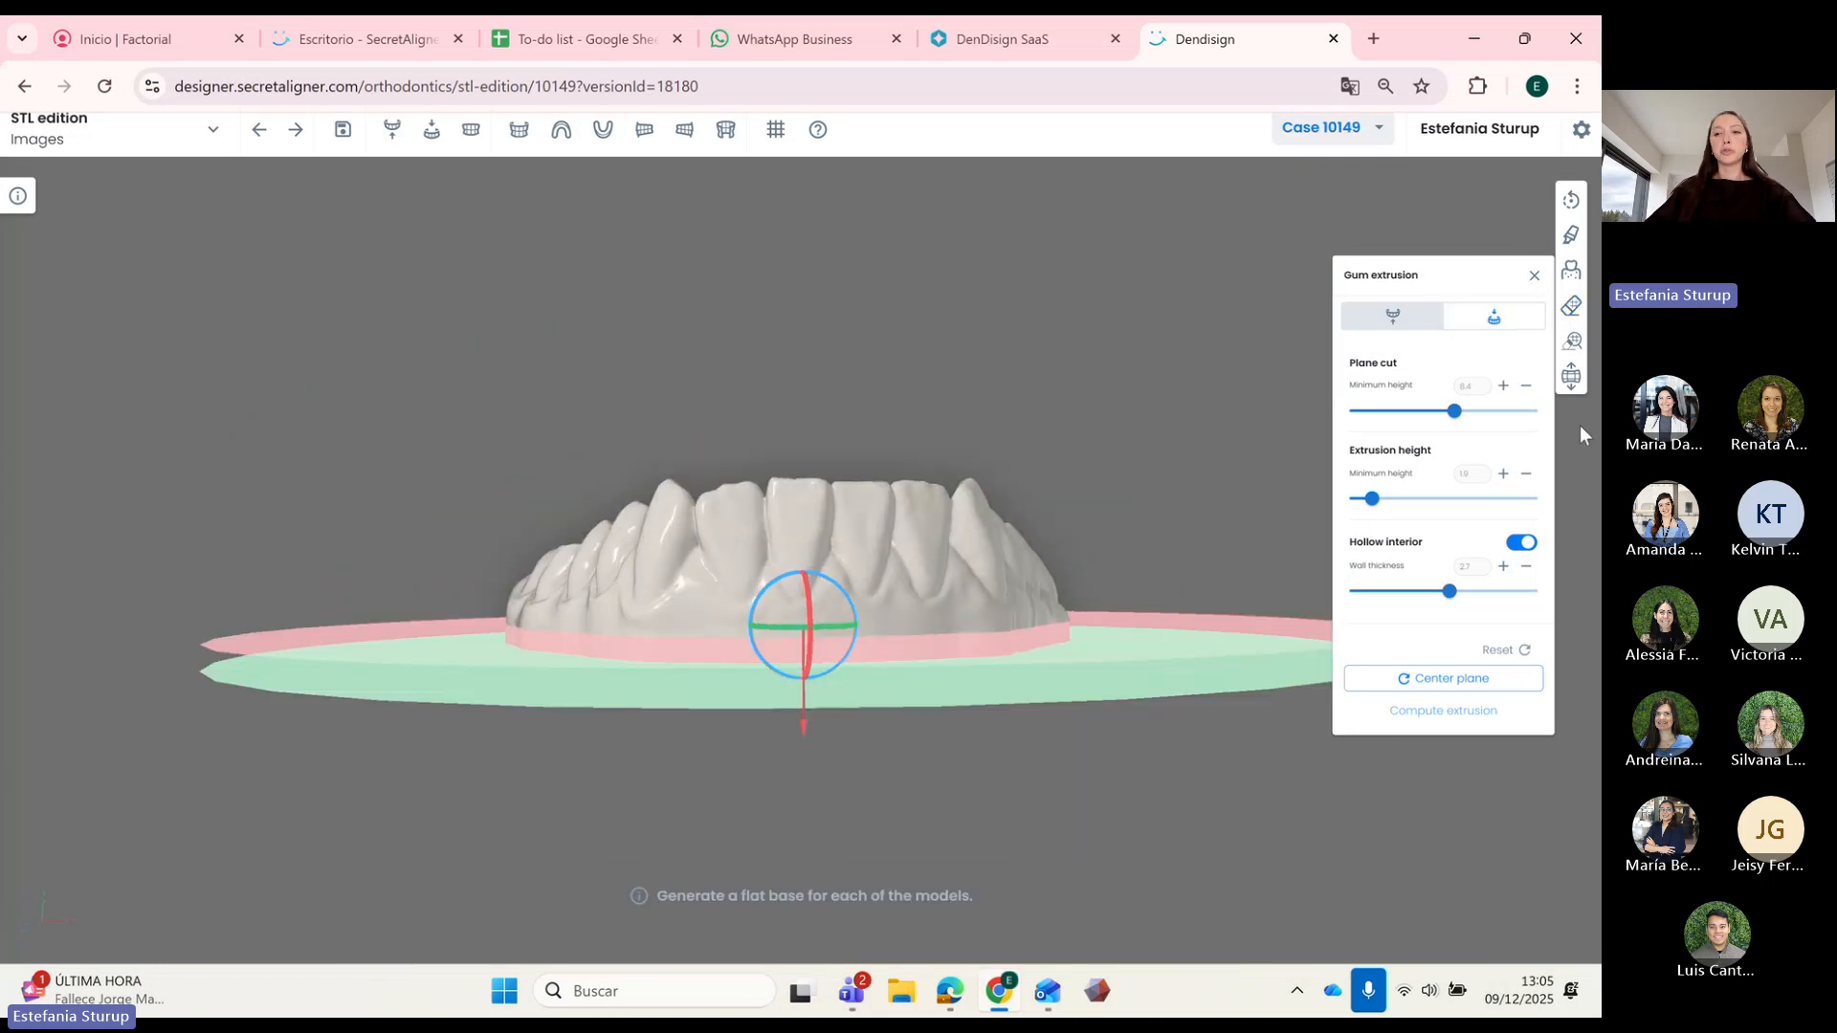
Step: Remove the strip below the upper rim using a 5 mm Mesh removal diameter
click(1572, 307)
drag(1062, 475, 1026, 578)
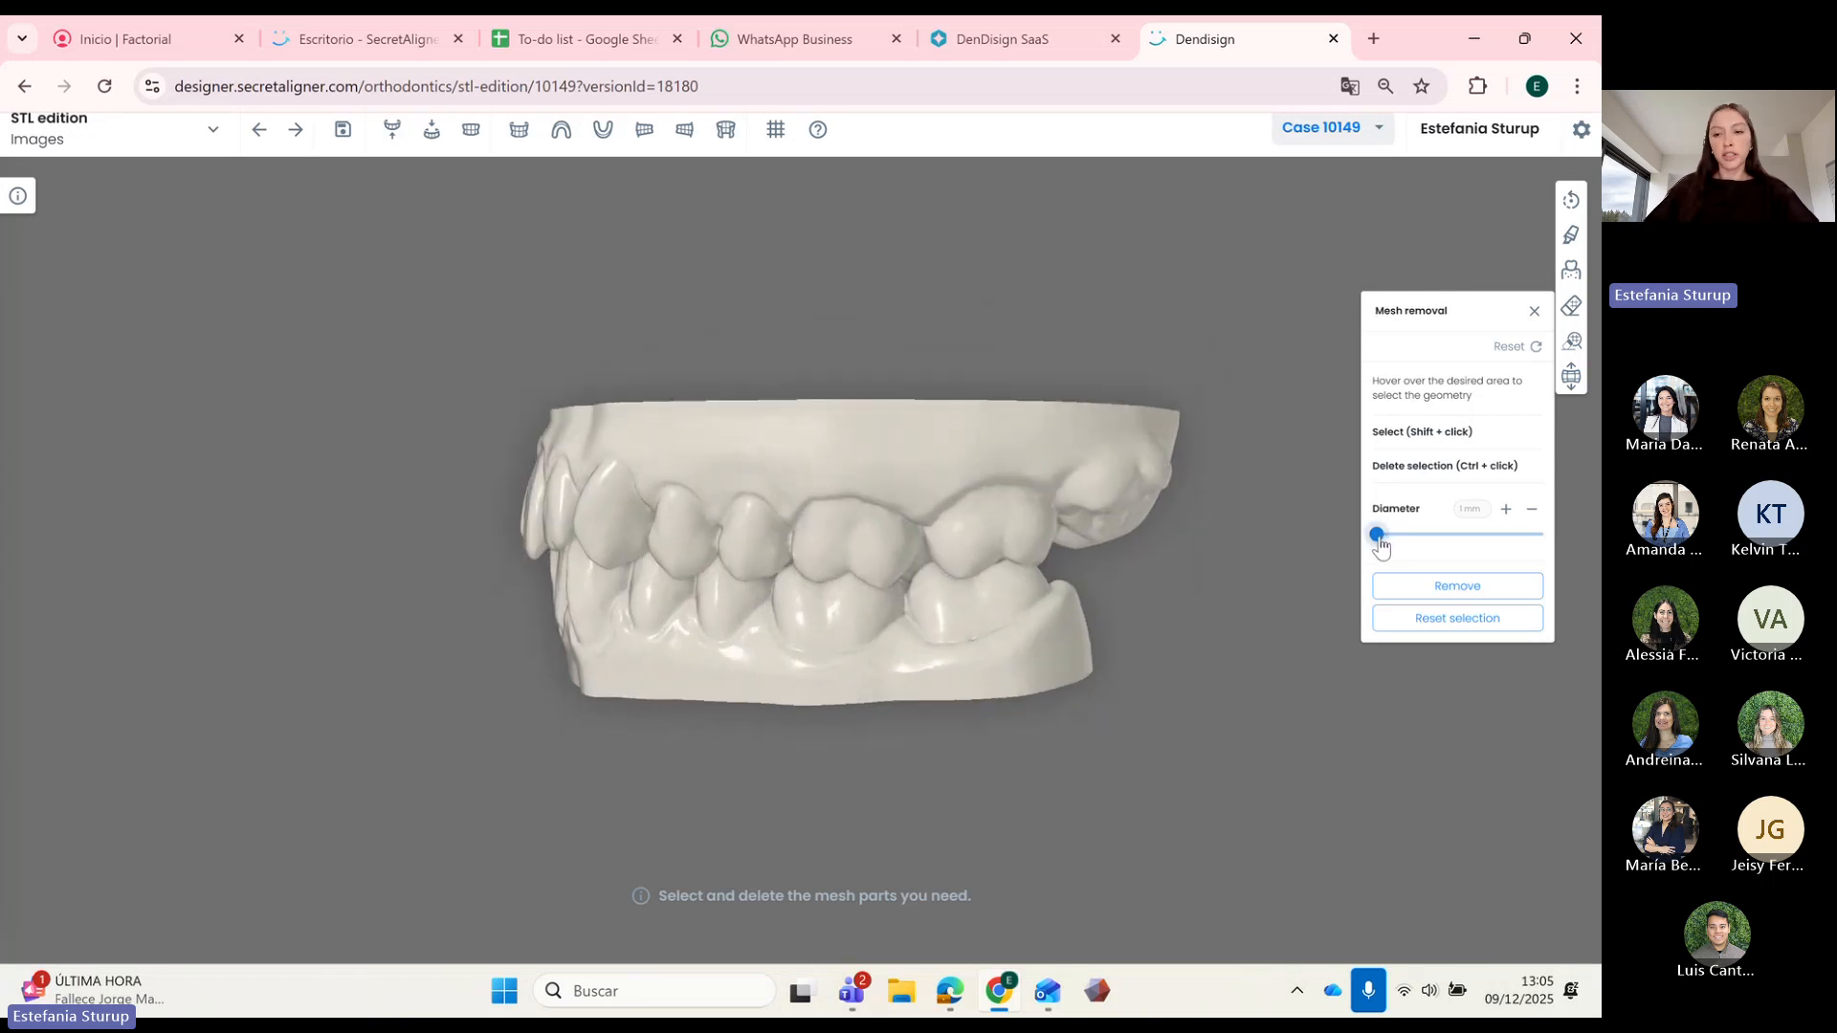
drag(1376, 534, 1409, 538)
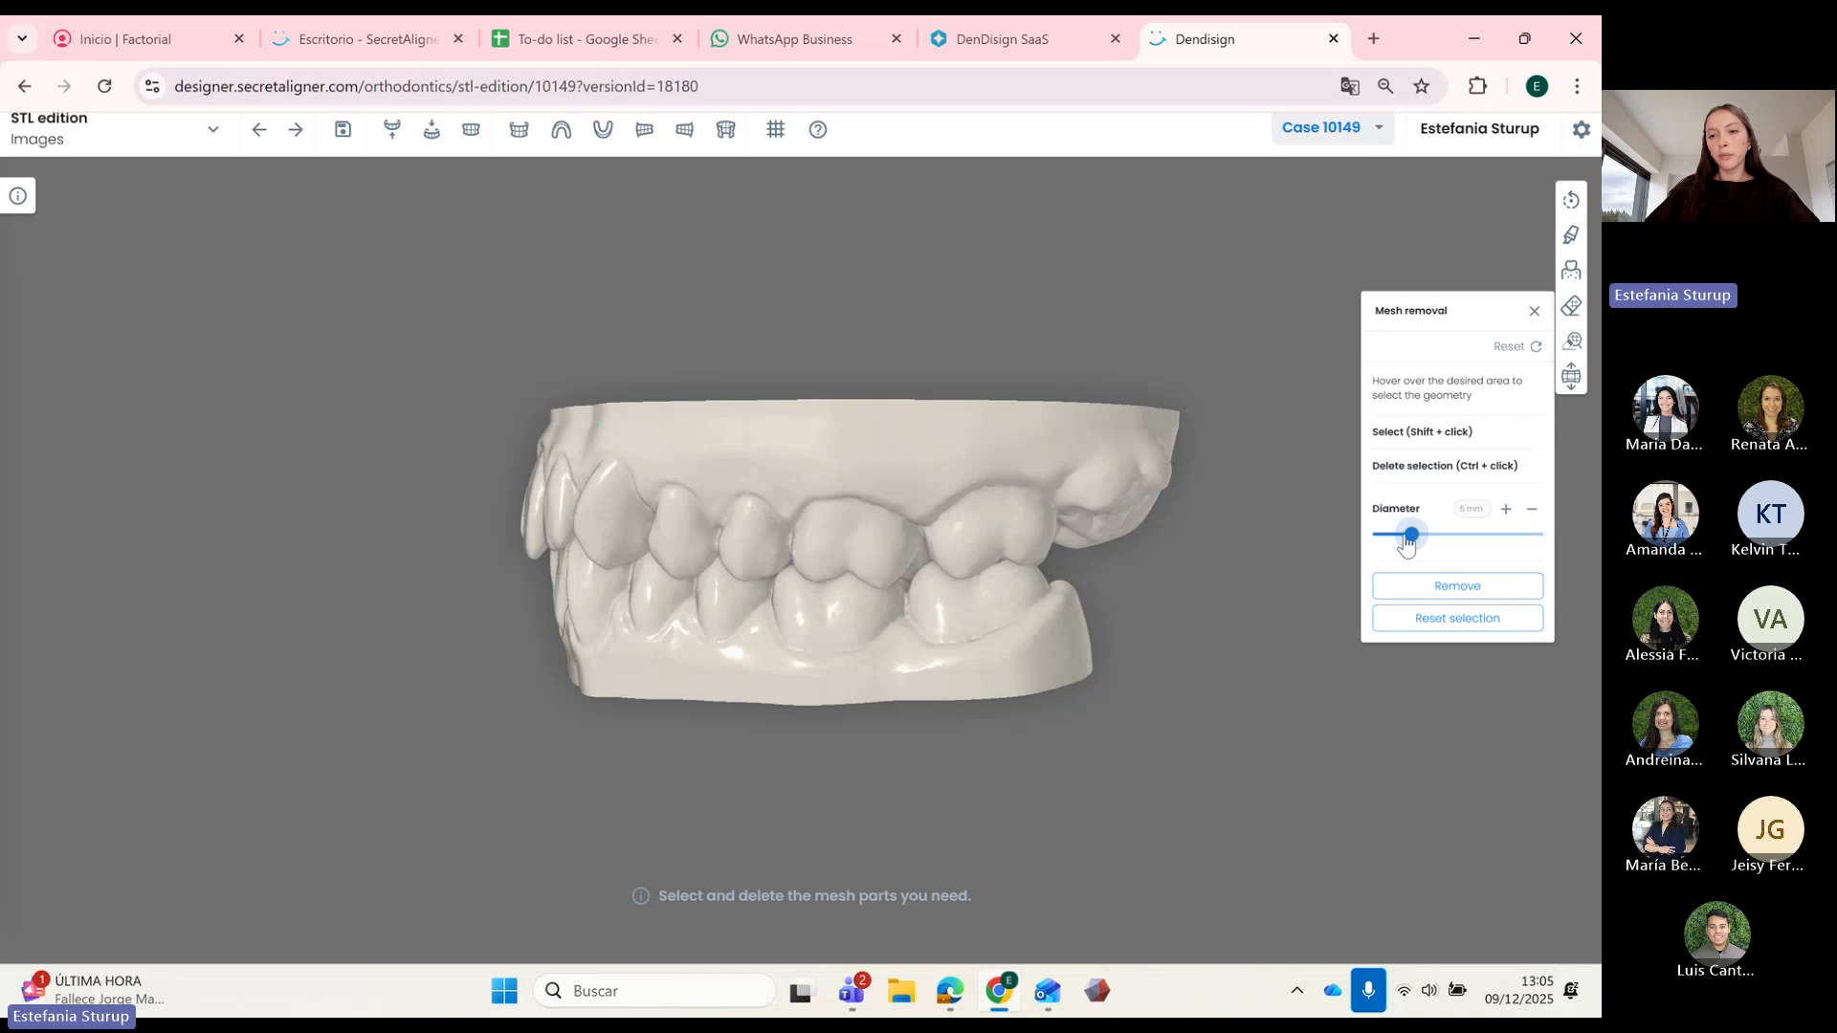
drag(868, 608, 893, 632)
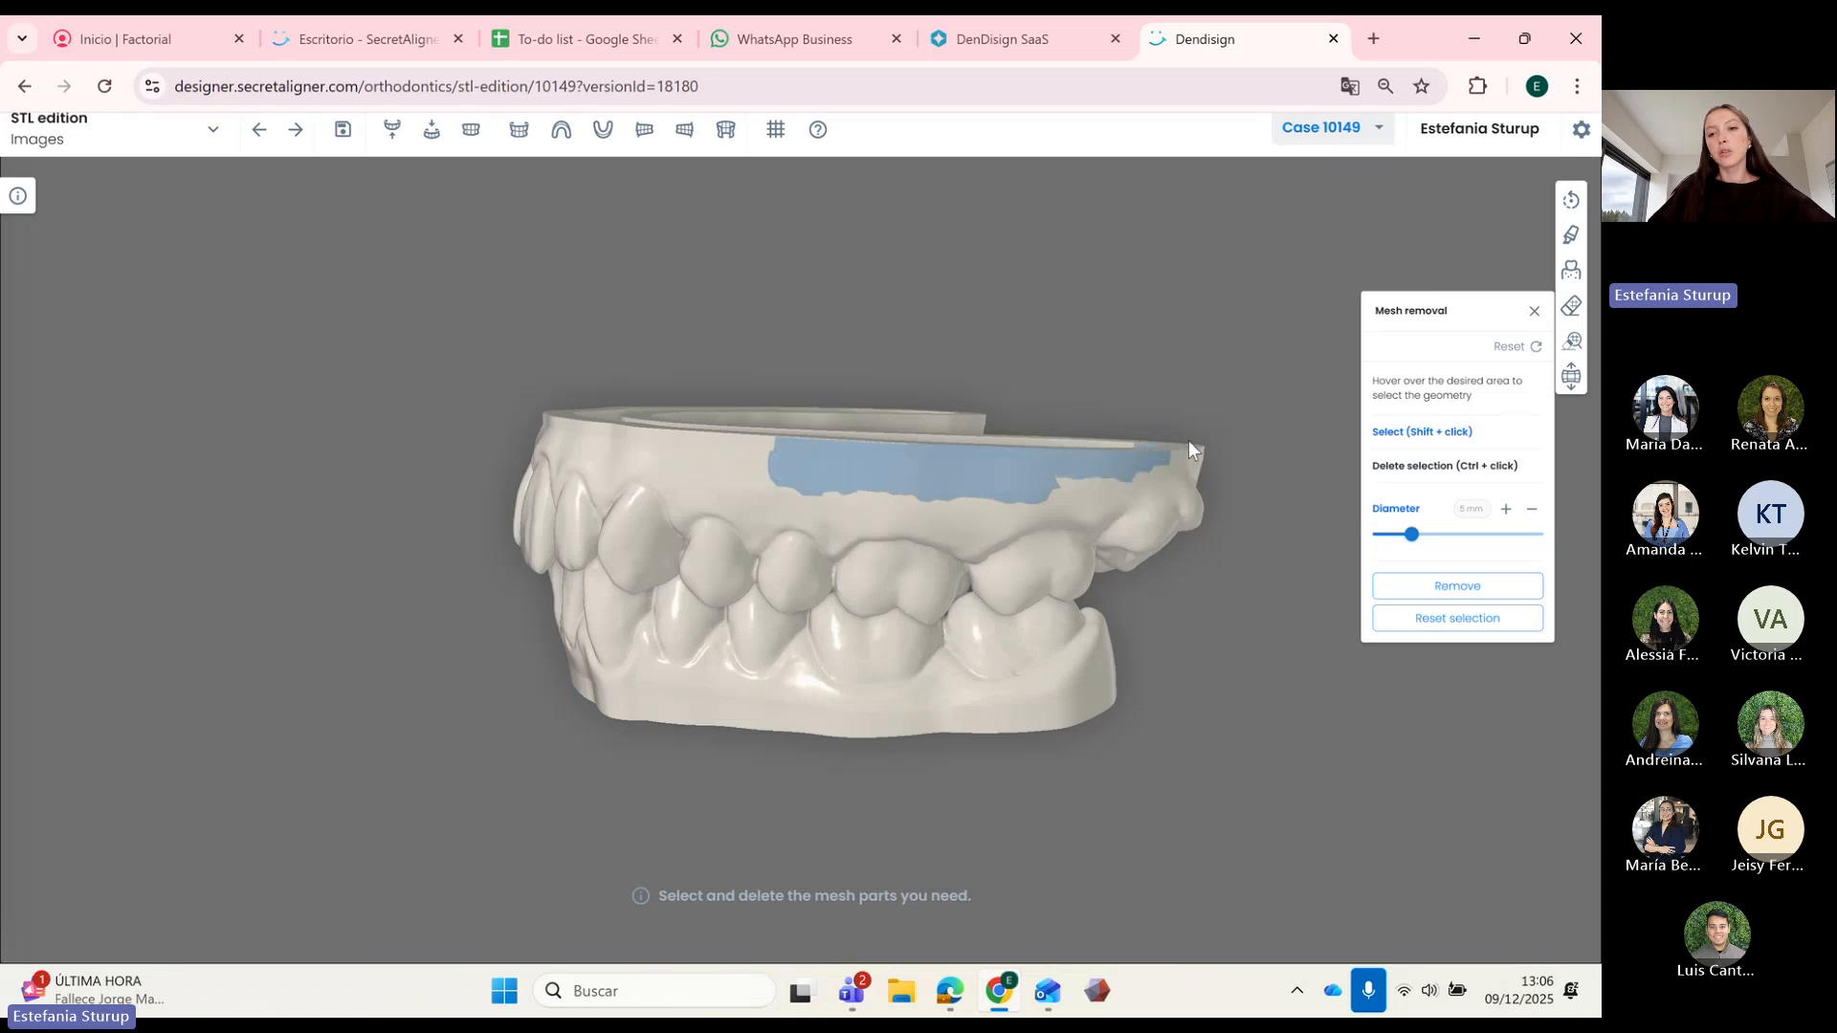
shift+drag(1148, 468, 1011, 491)
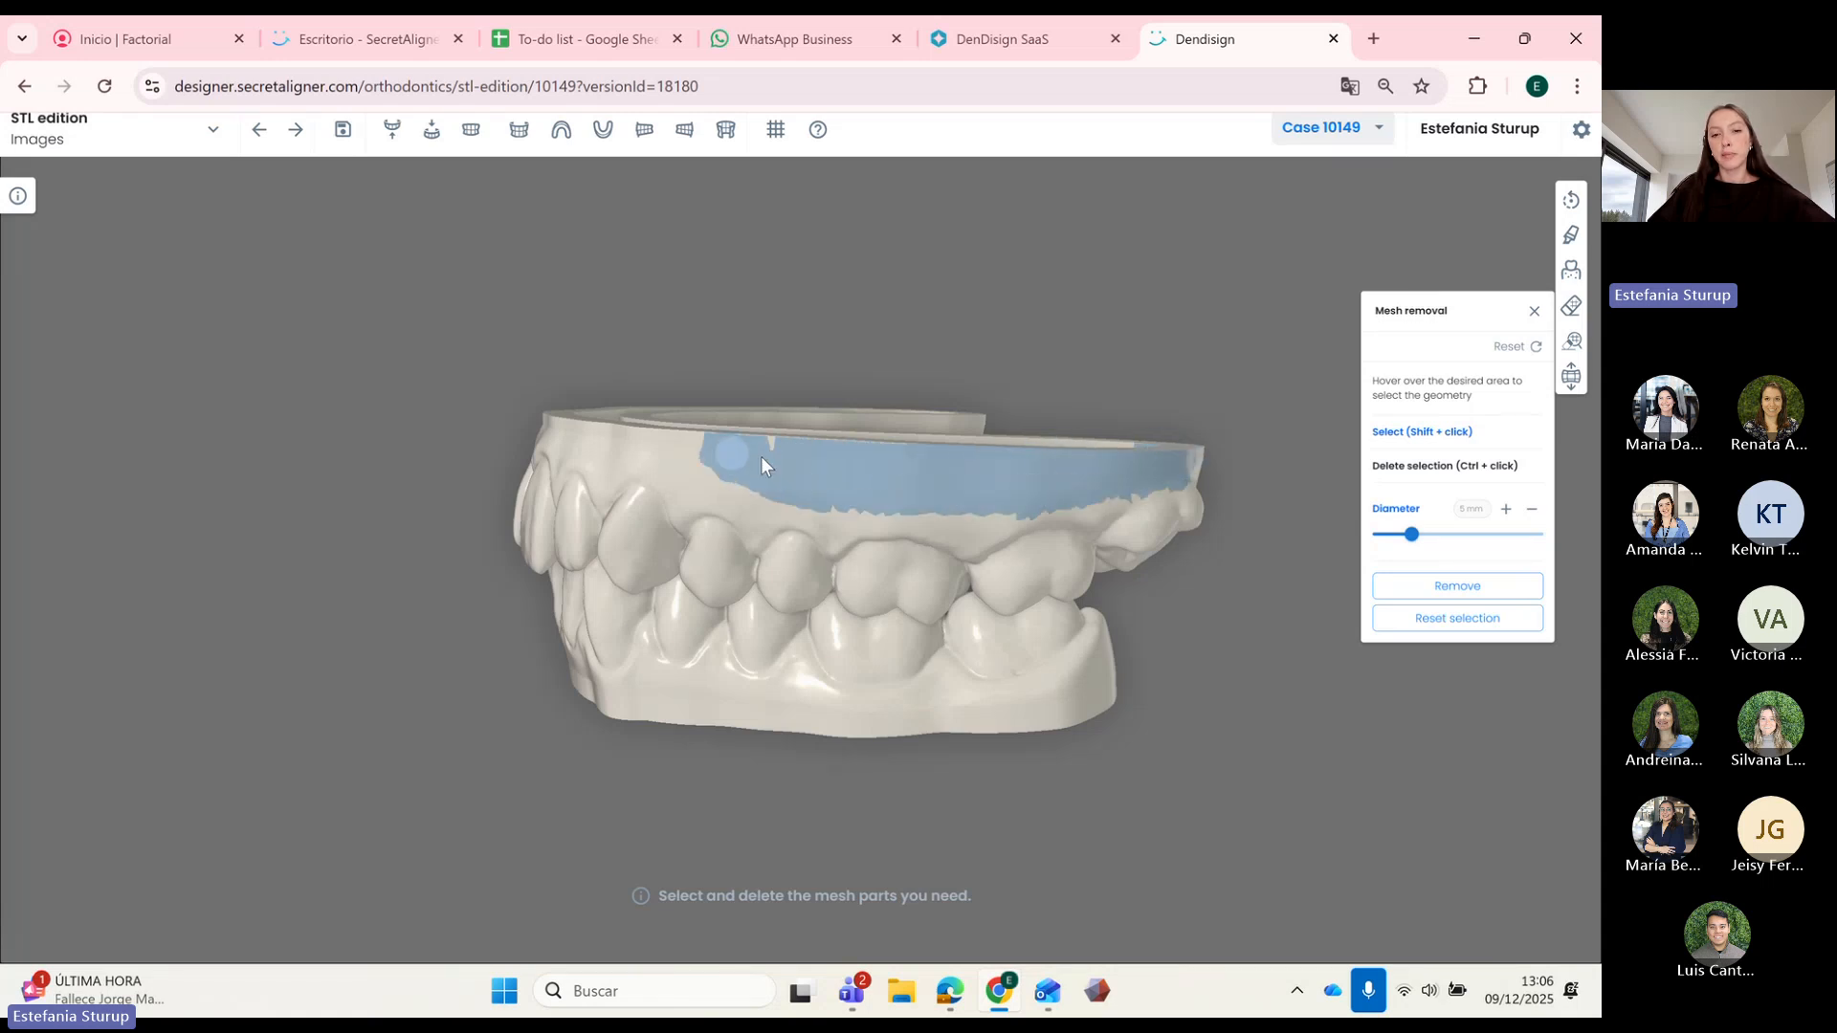
click(1496, 588)
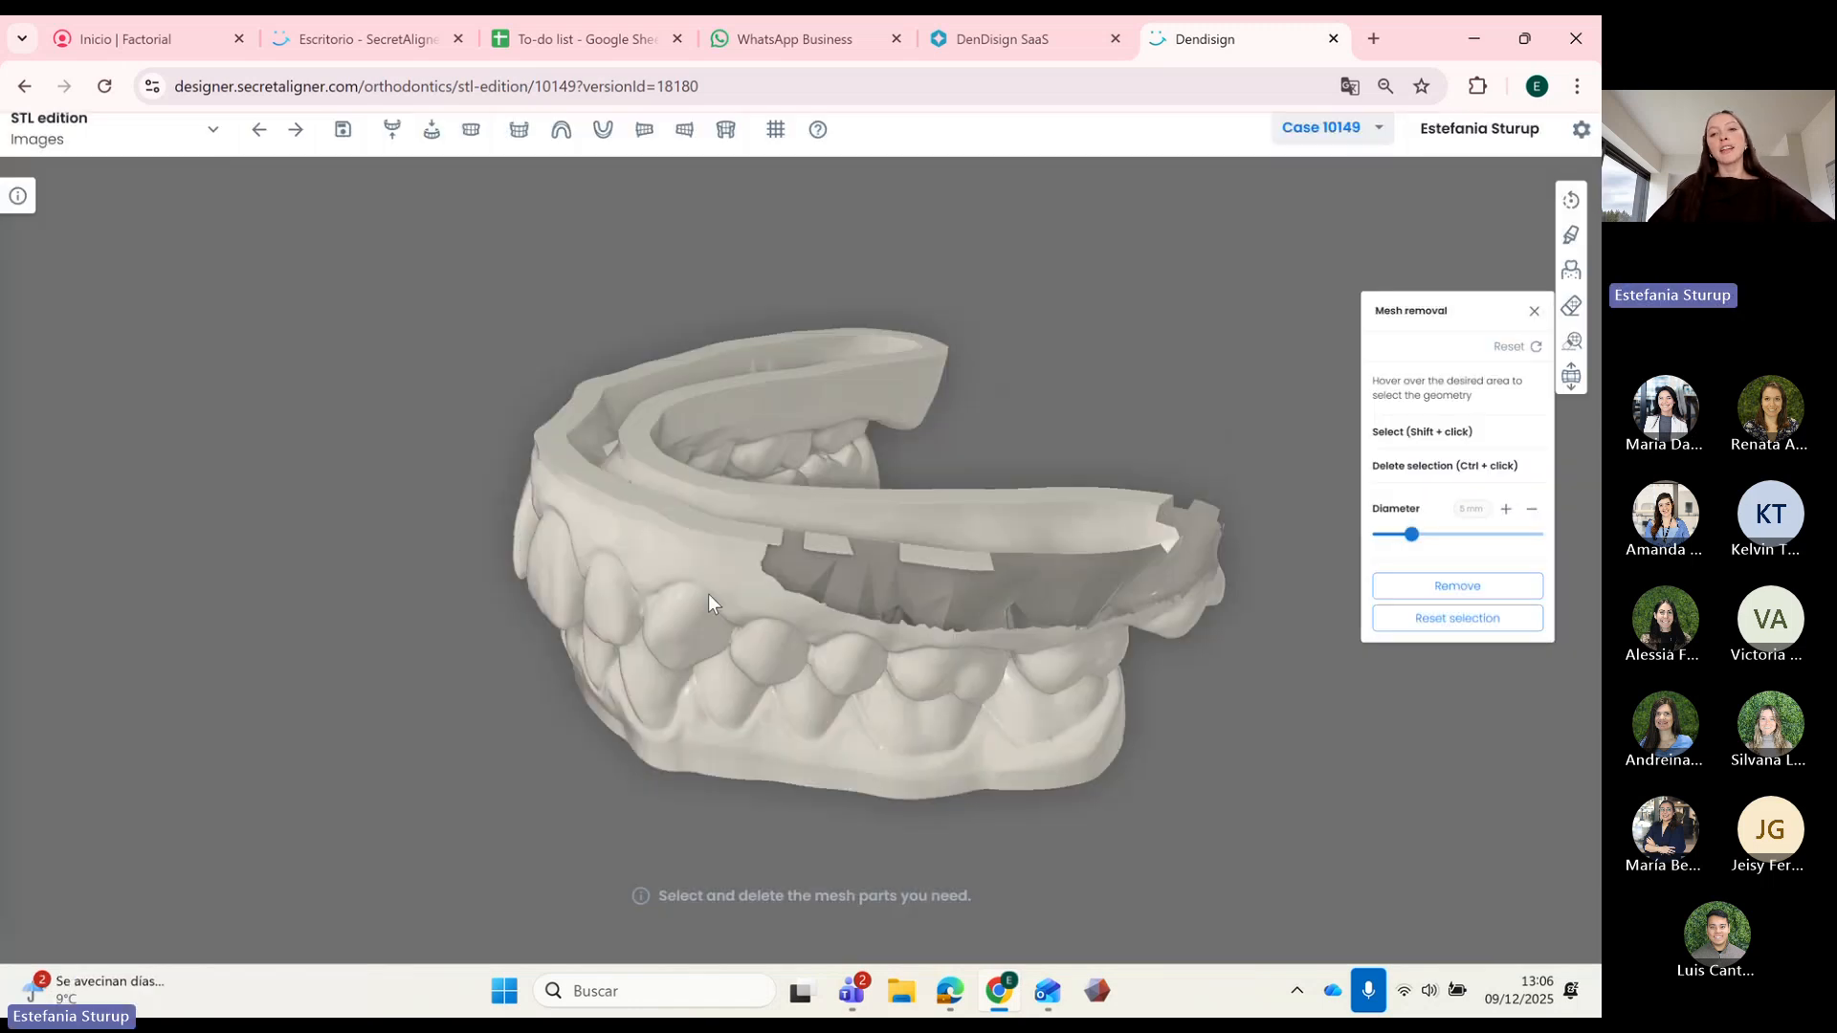
Step: Inspect the cut rim, then reset the model to restore the removed mesh
drag(710, 602, 809, 634)
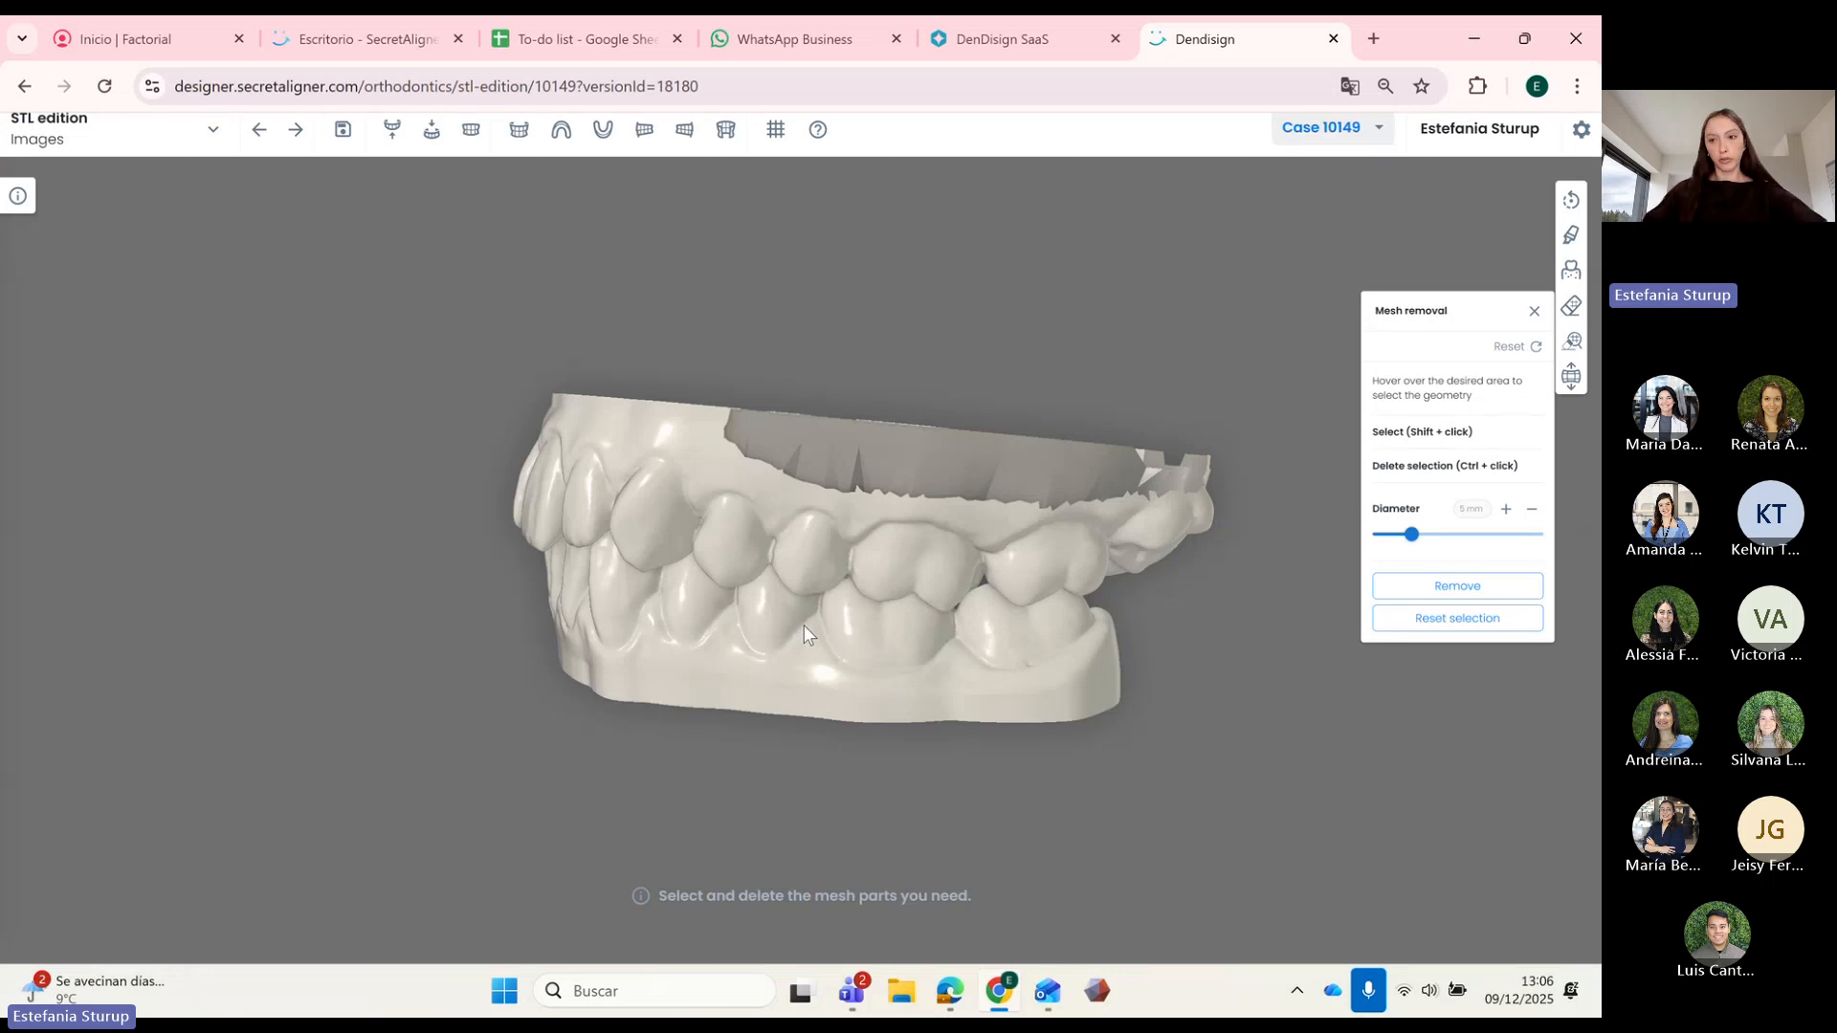
click(1528, 347)
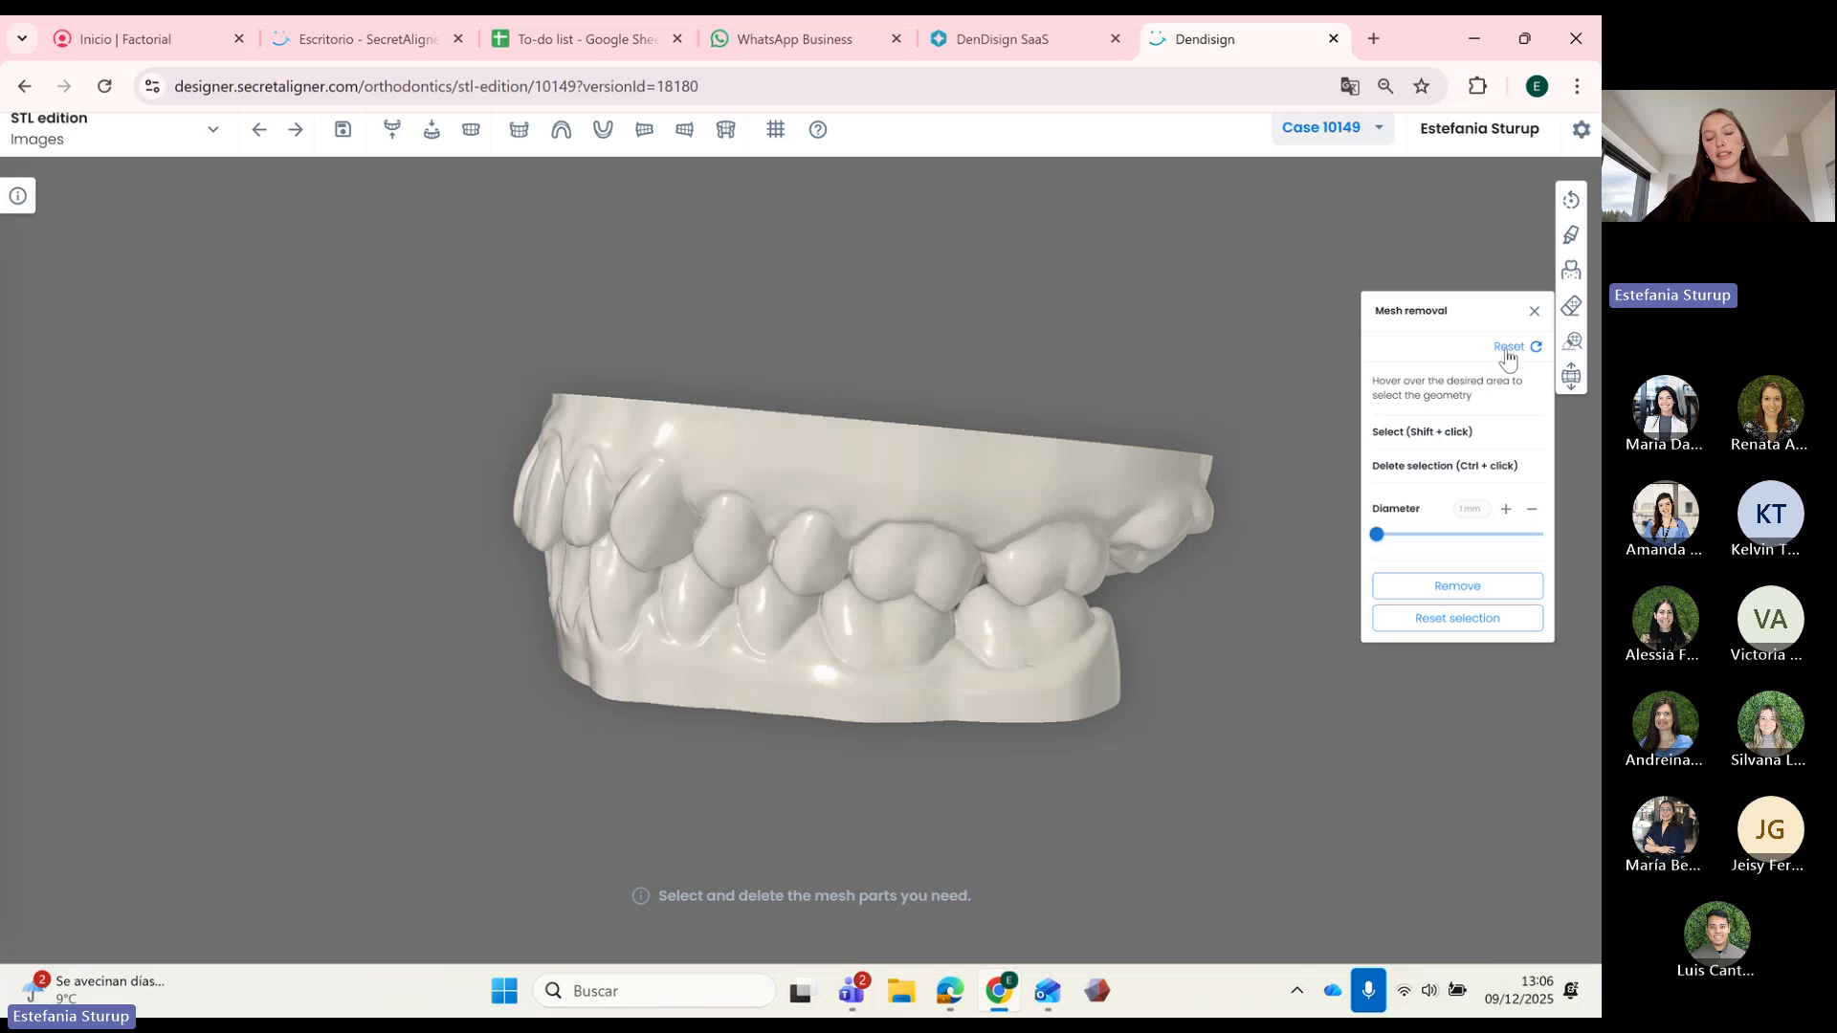
drag(798, 600, 995, 593)
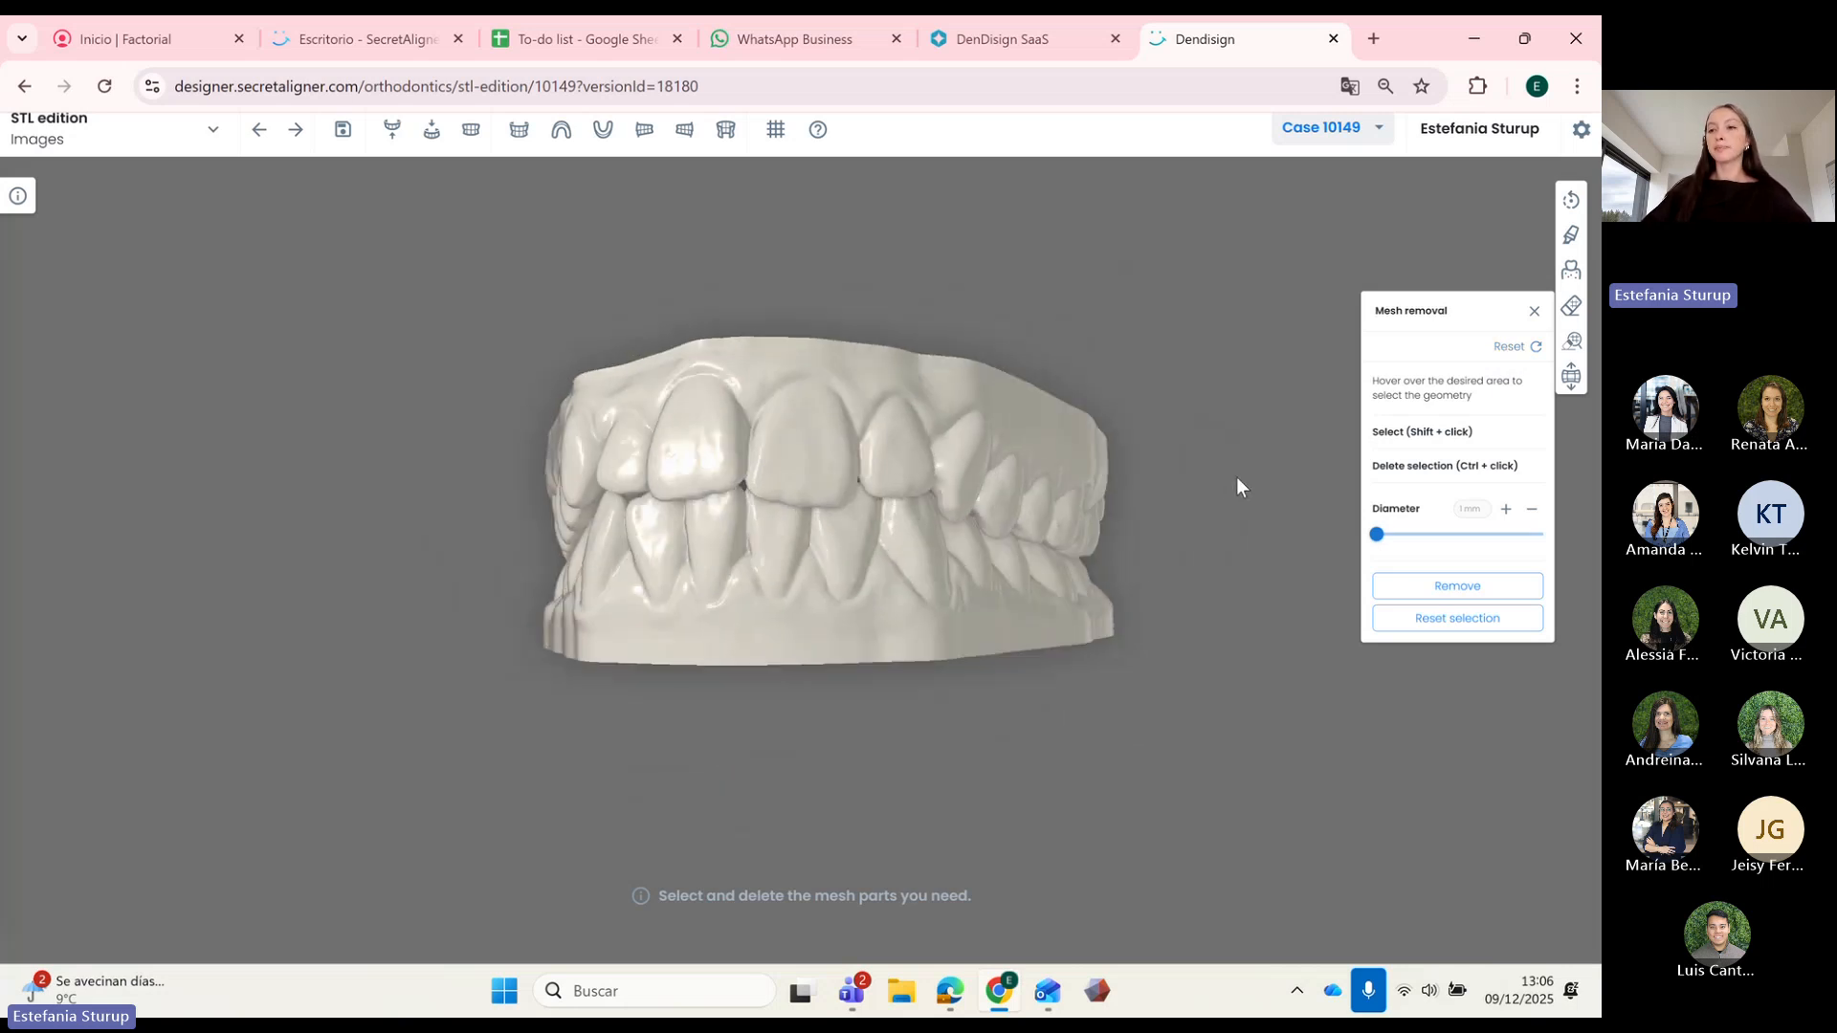
Step: Open Remove floating regions, view both sides of the arches, then close the panel
click(1574, 342)
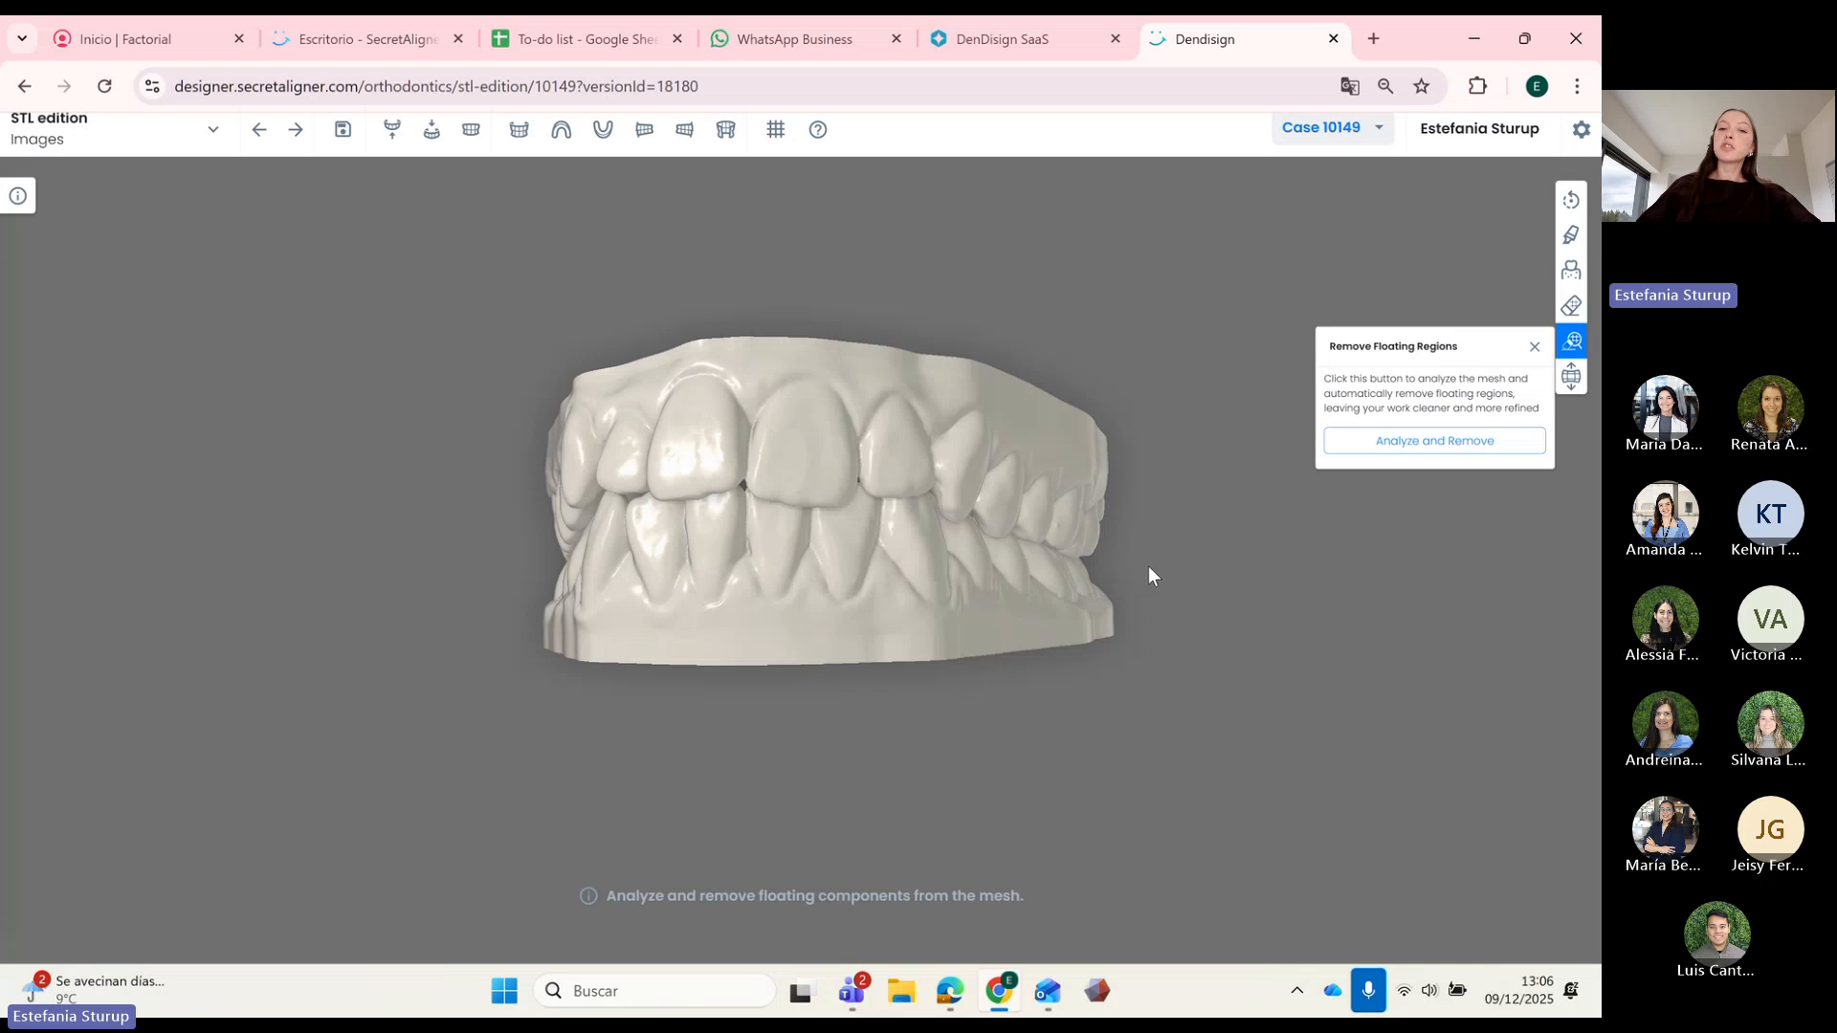
drag(922, 573, 606, 369)
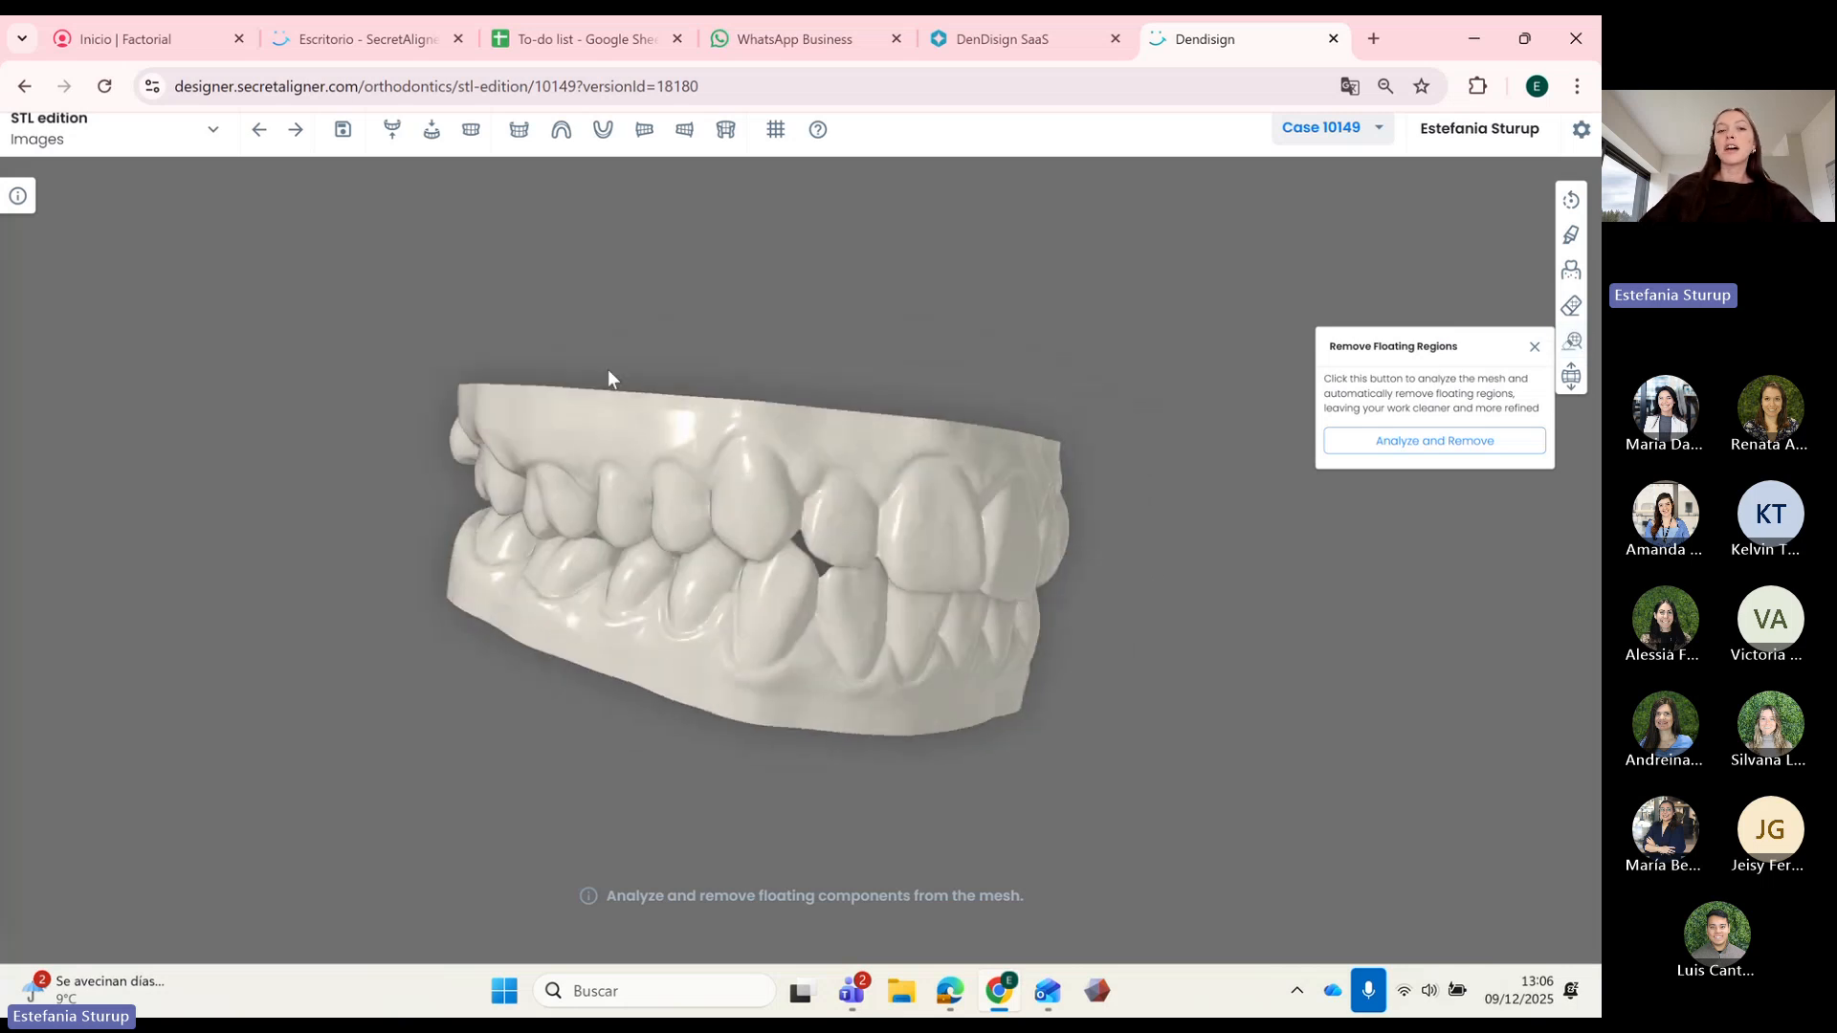
drag(781, 448, 847, 618)
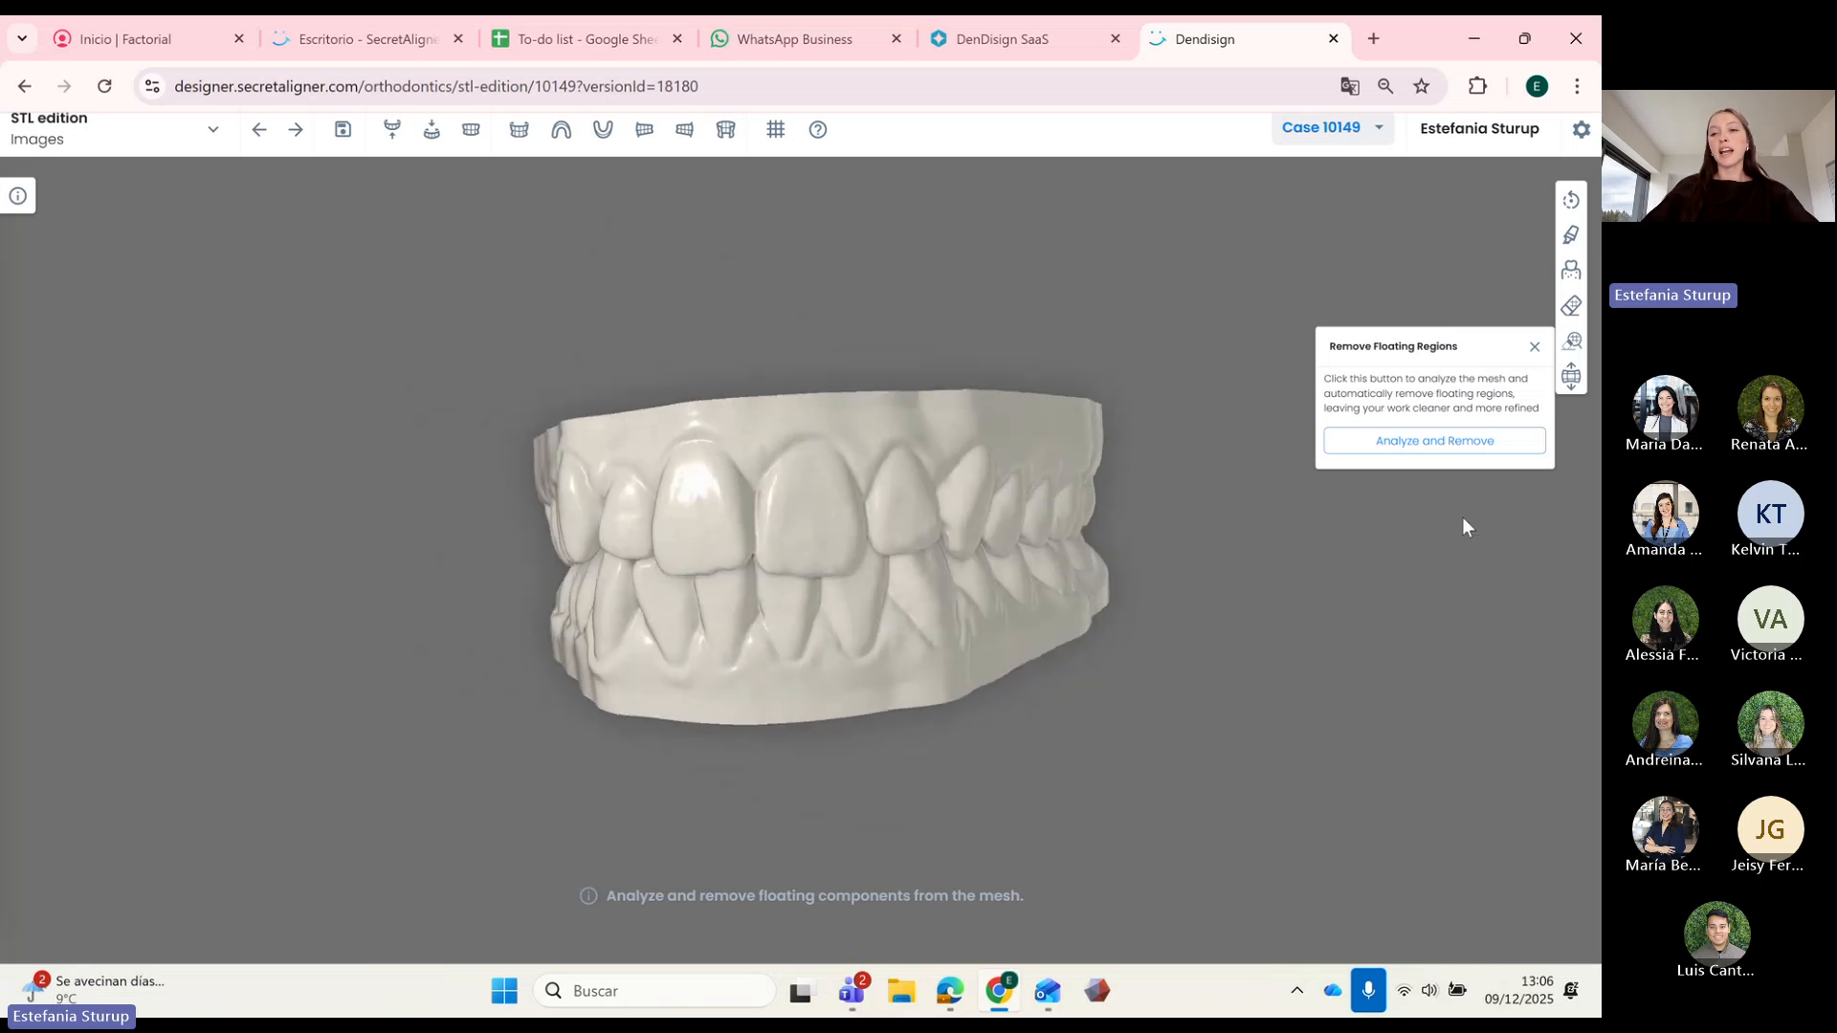
drag(765, 532, 957, 613)
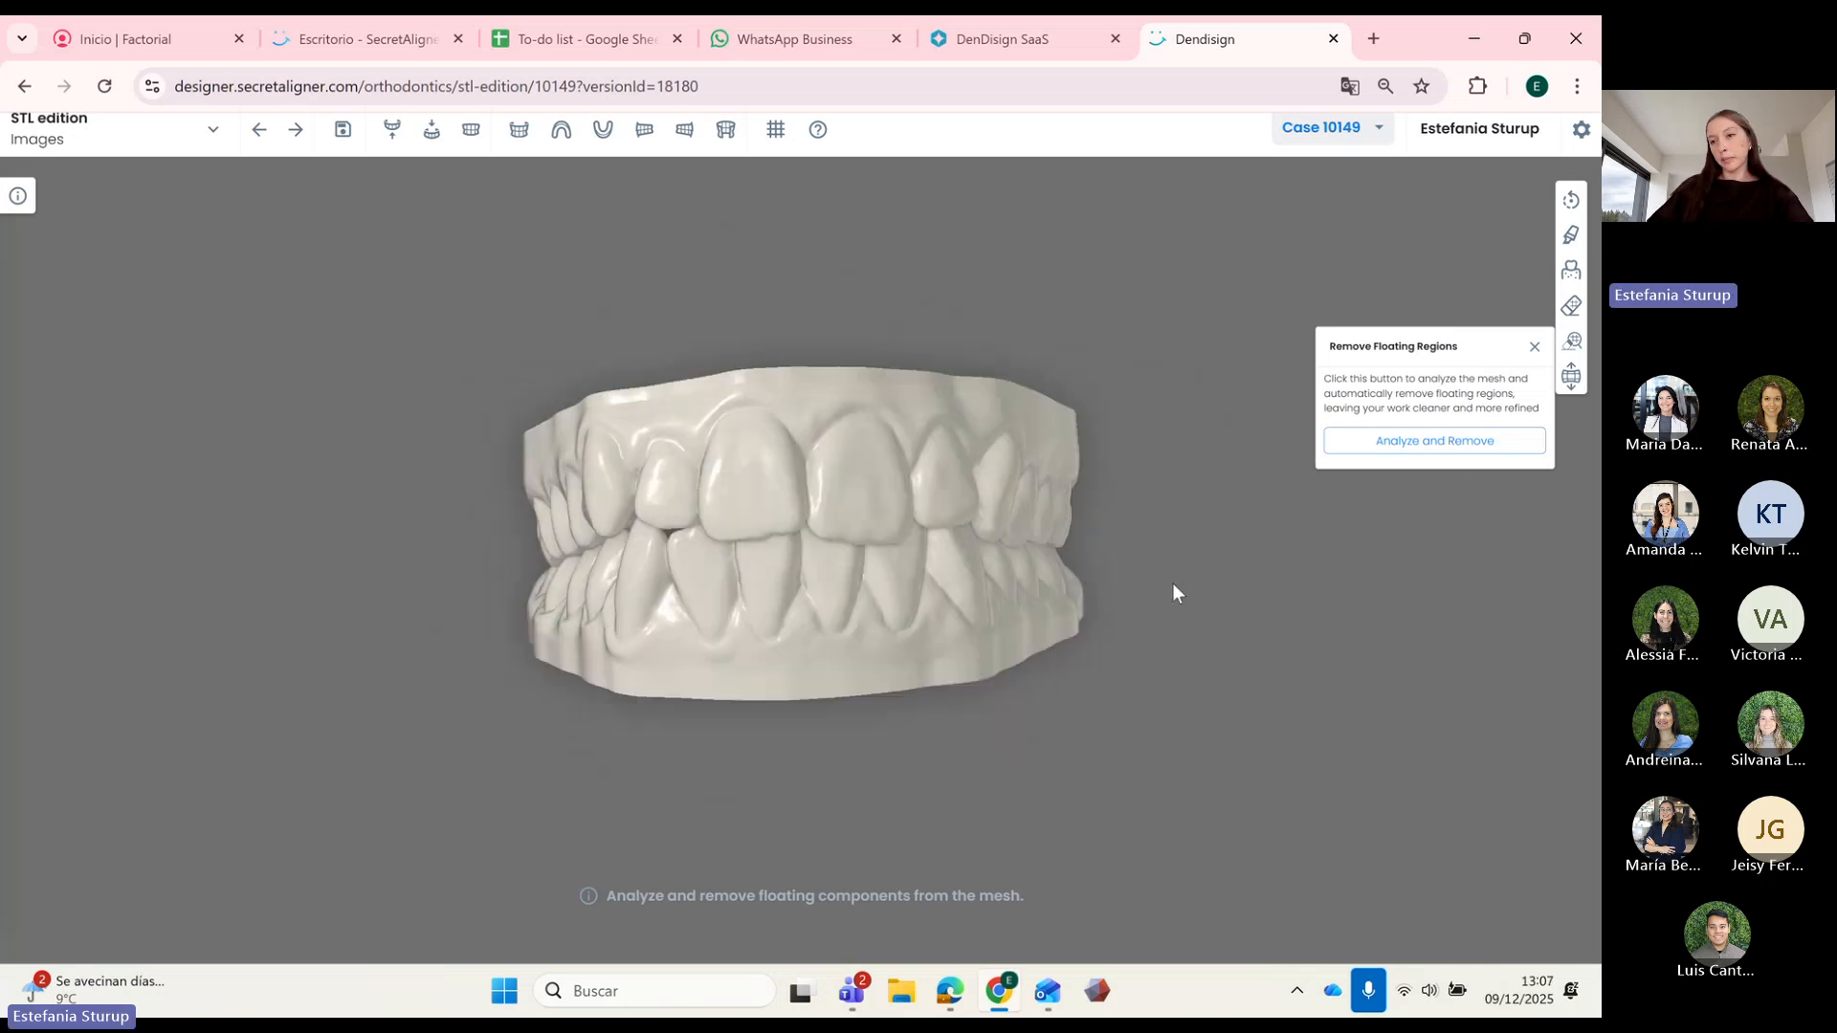
click(1536, 348)
drag(1095, 498, 1090, 528)
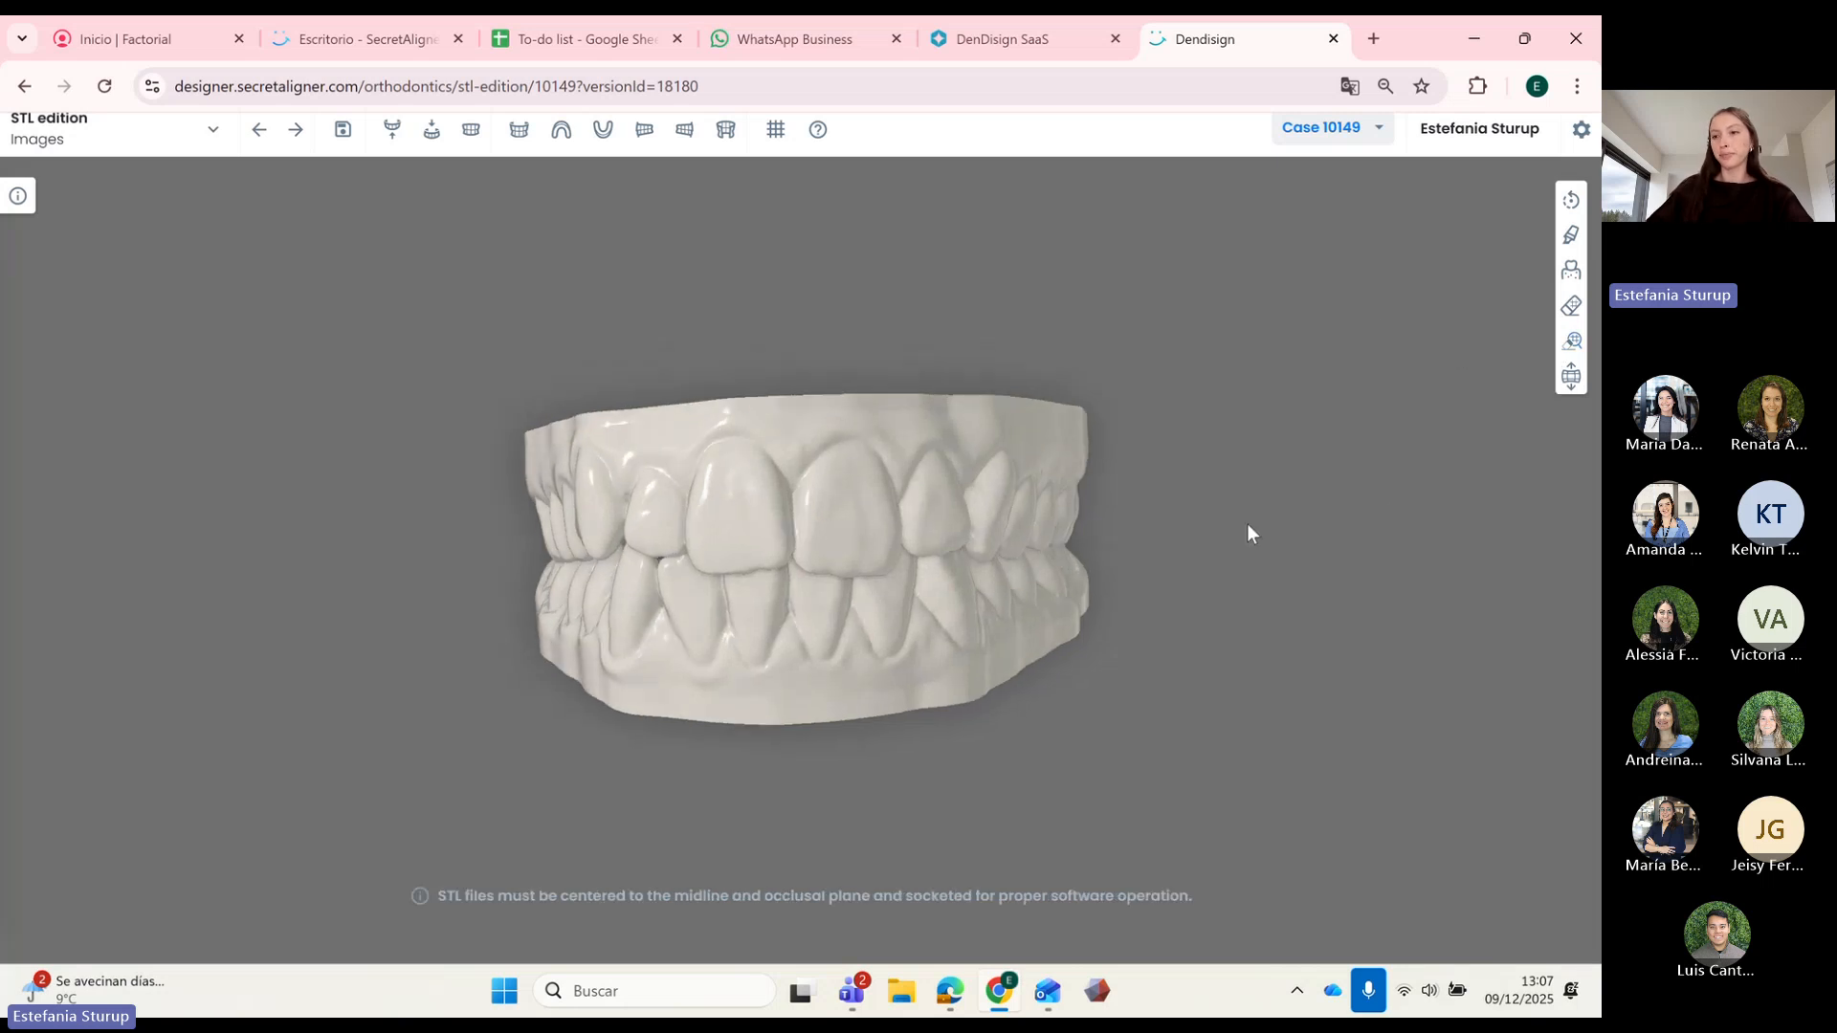
Step: Open the Inflate tool and trace the brush along the incisor edge
click(1570, 379)
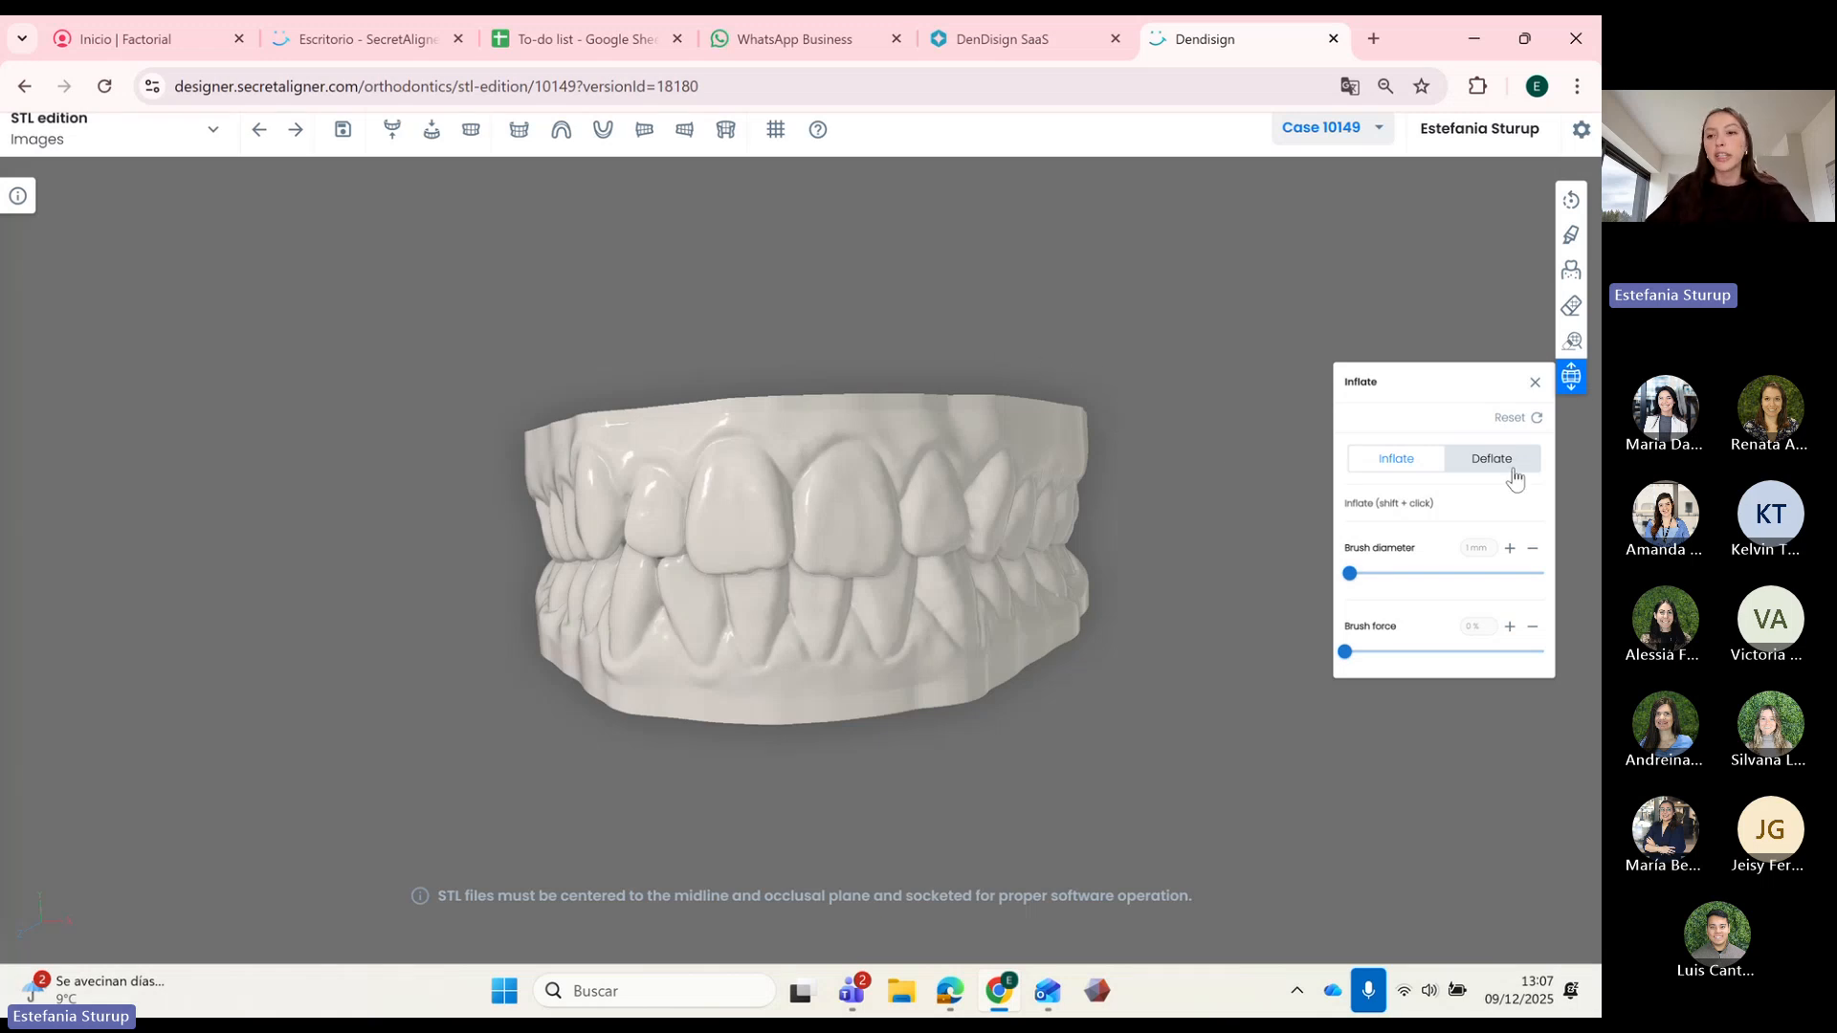
drag(708, 621, 365, 392)
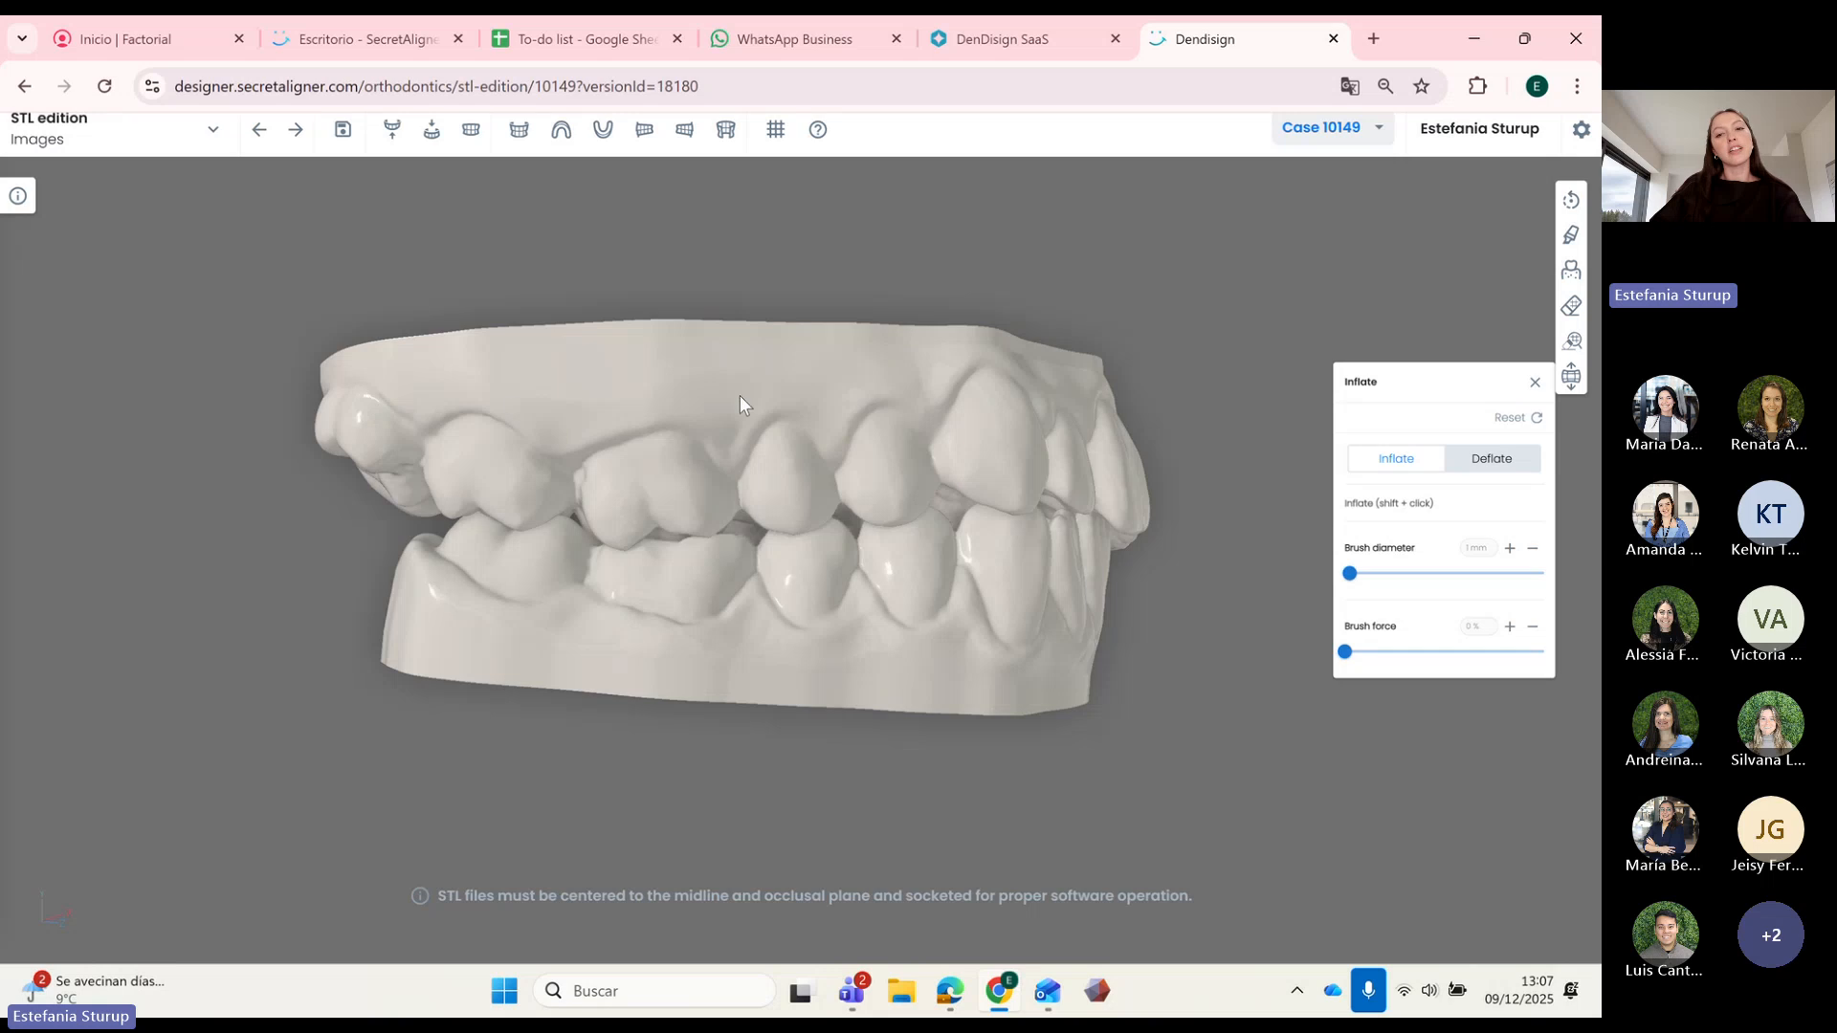
drag(740, 397, 834, 467)
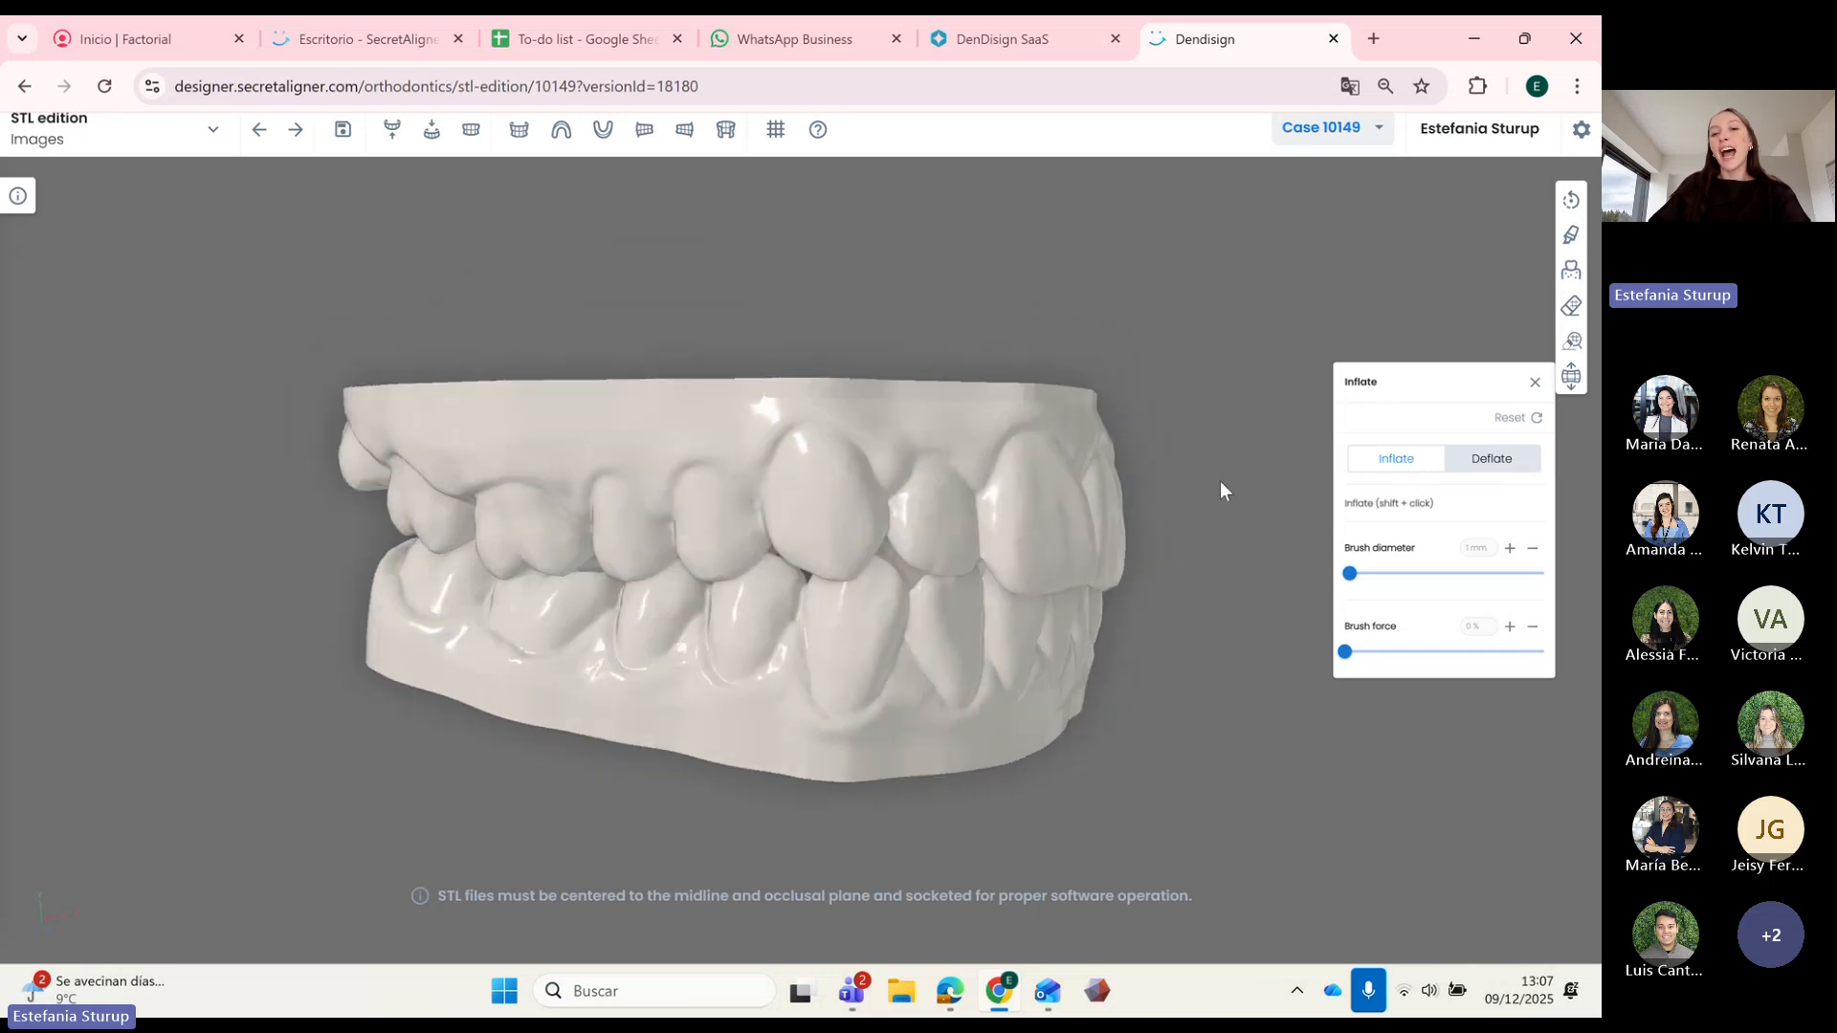
drag(1220, 480, 890, 604)
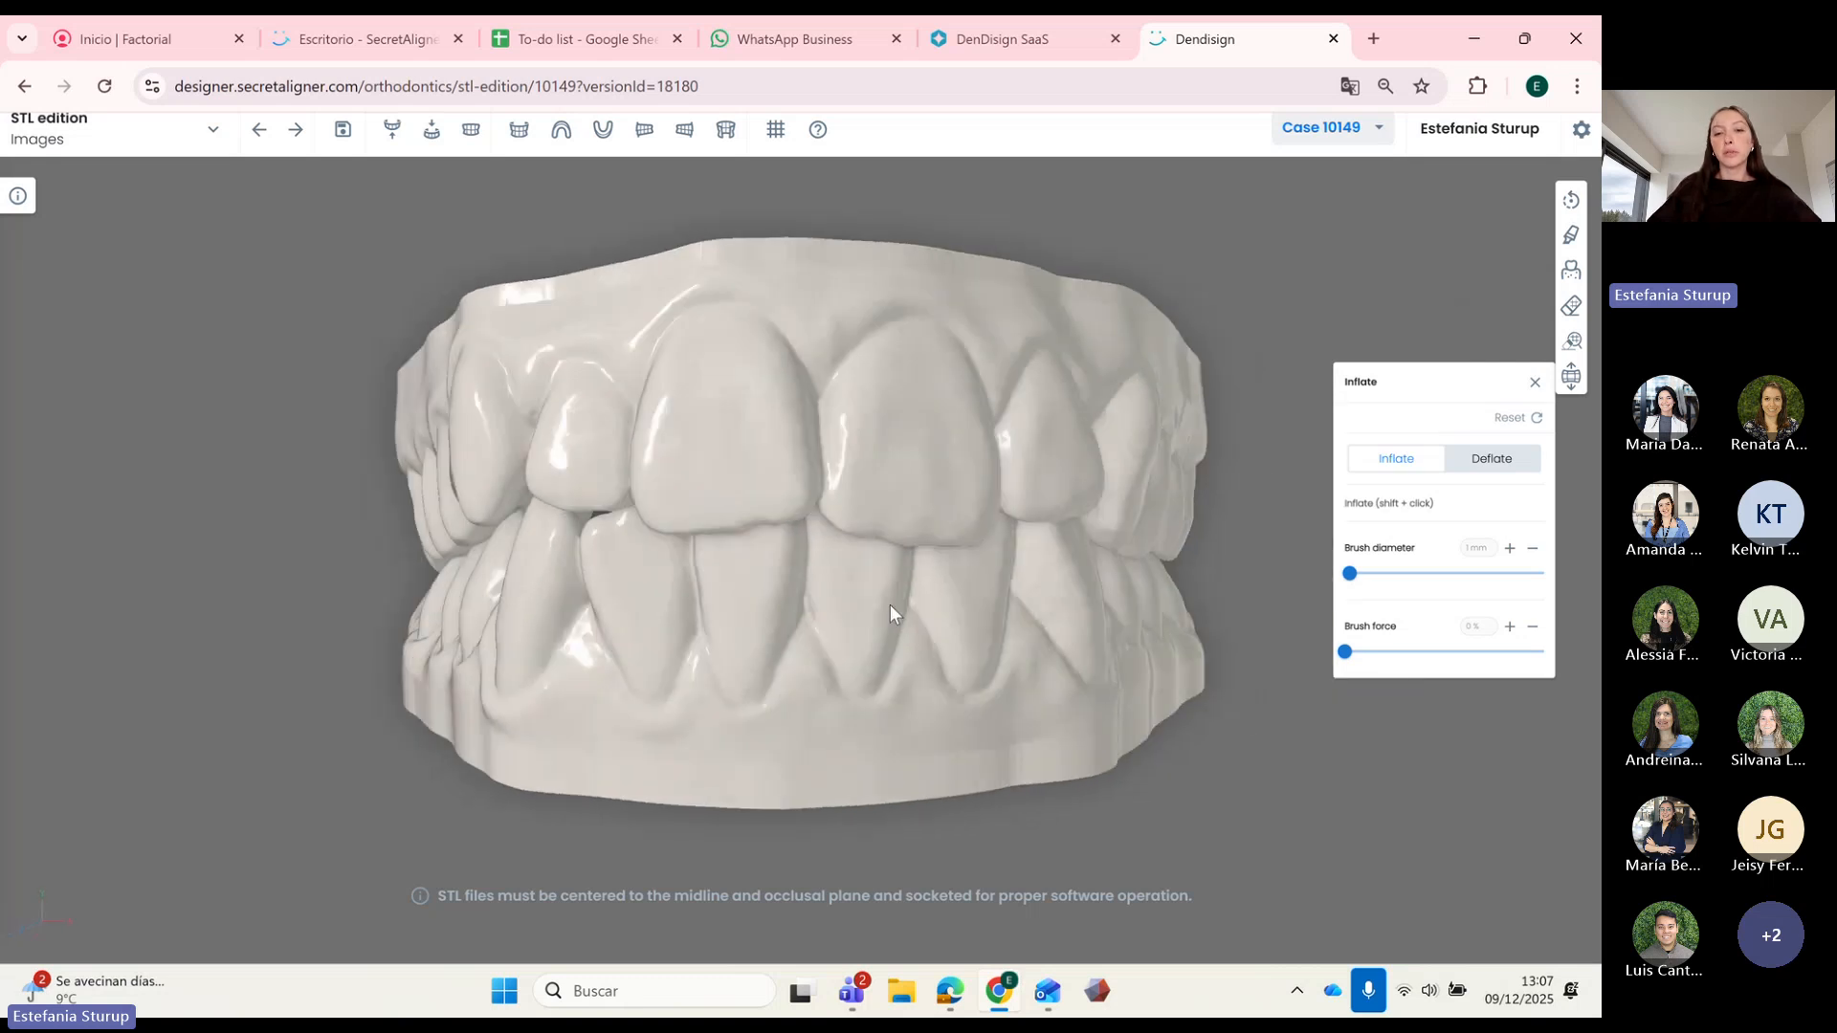
scroll(882, 603, up, 5)
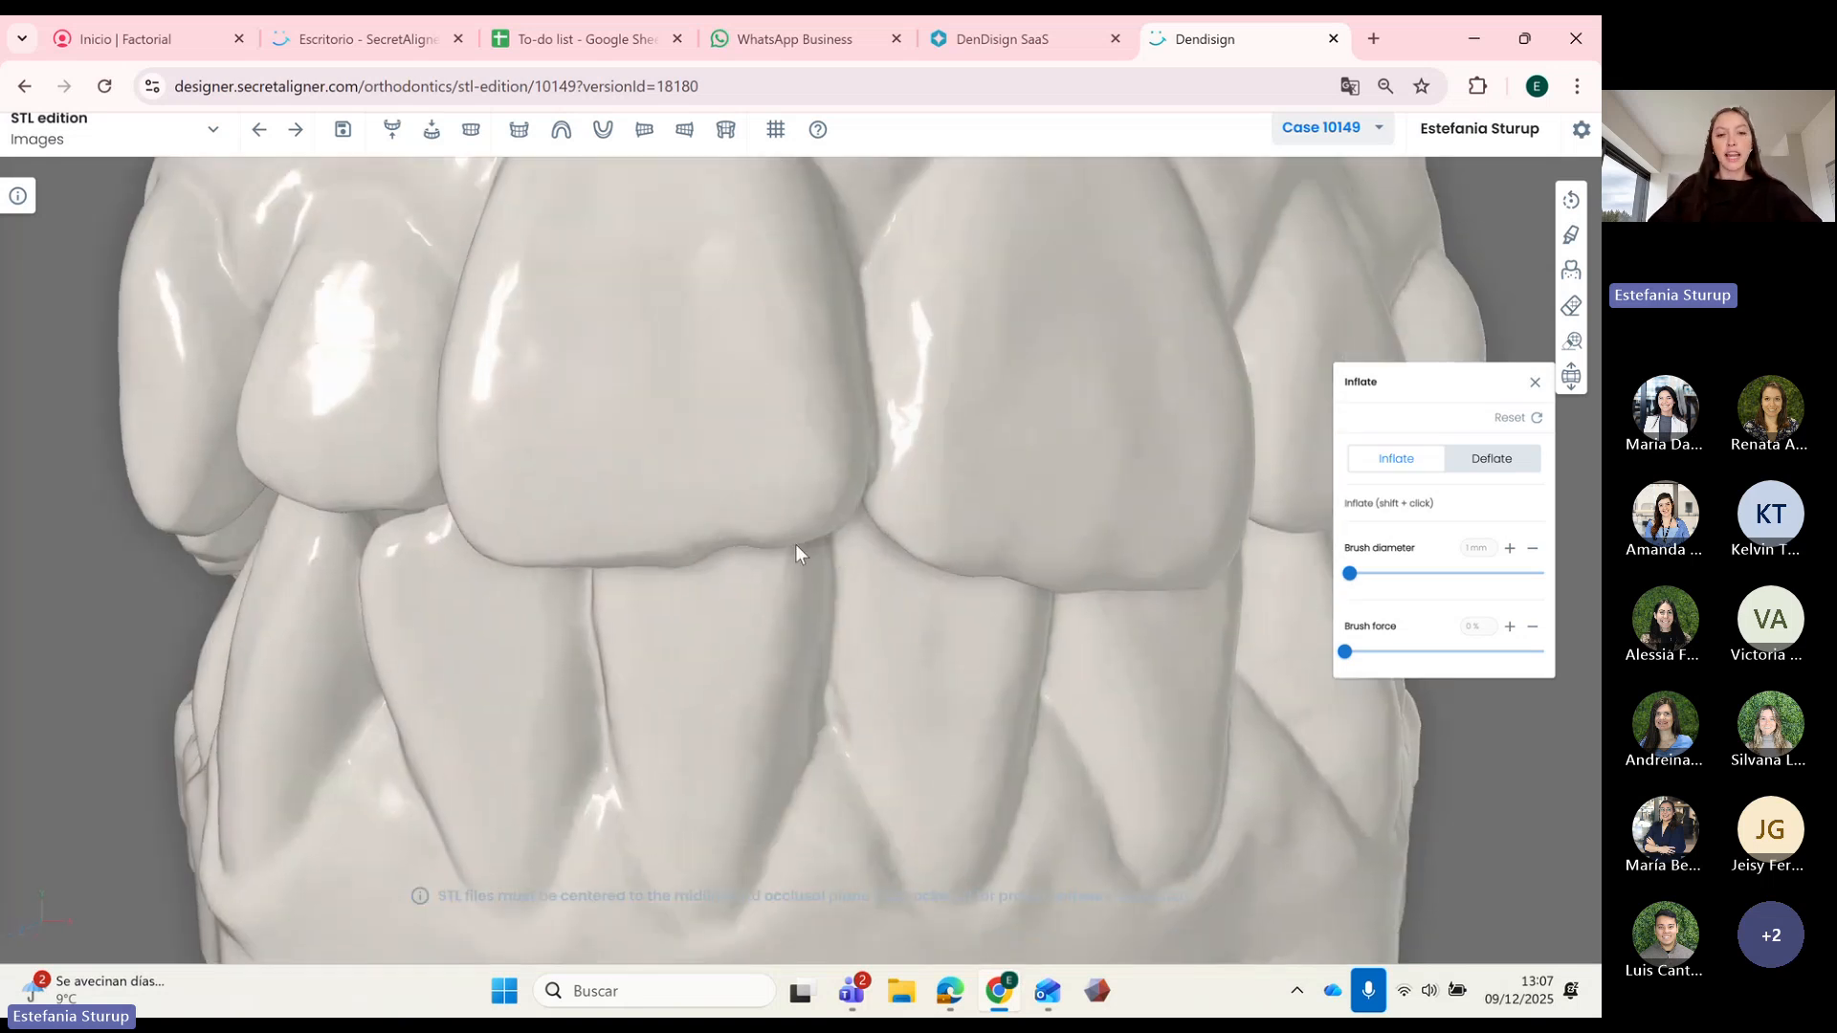
key(shift)
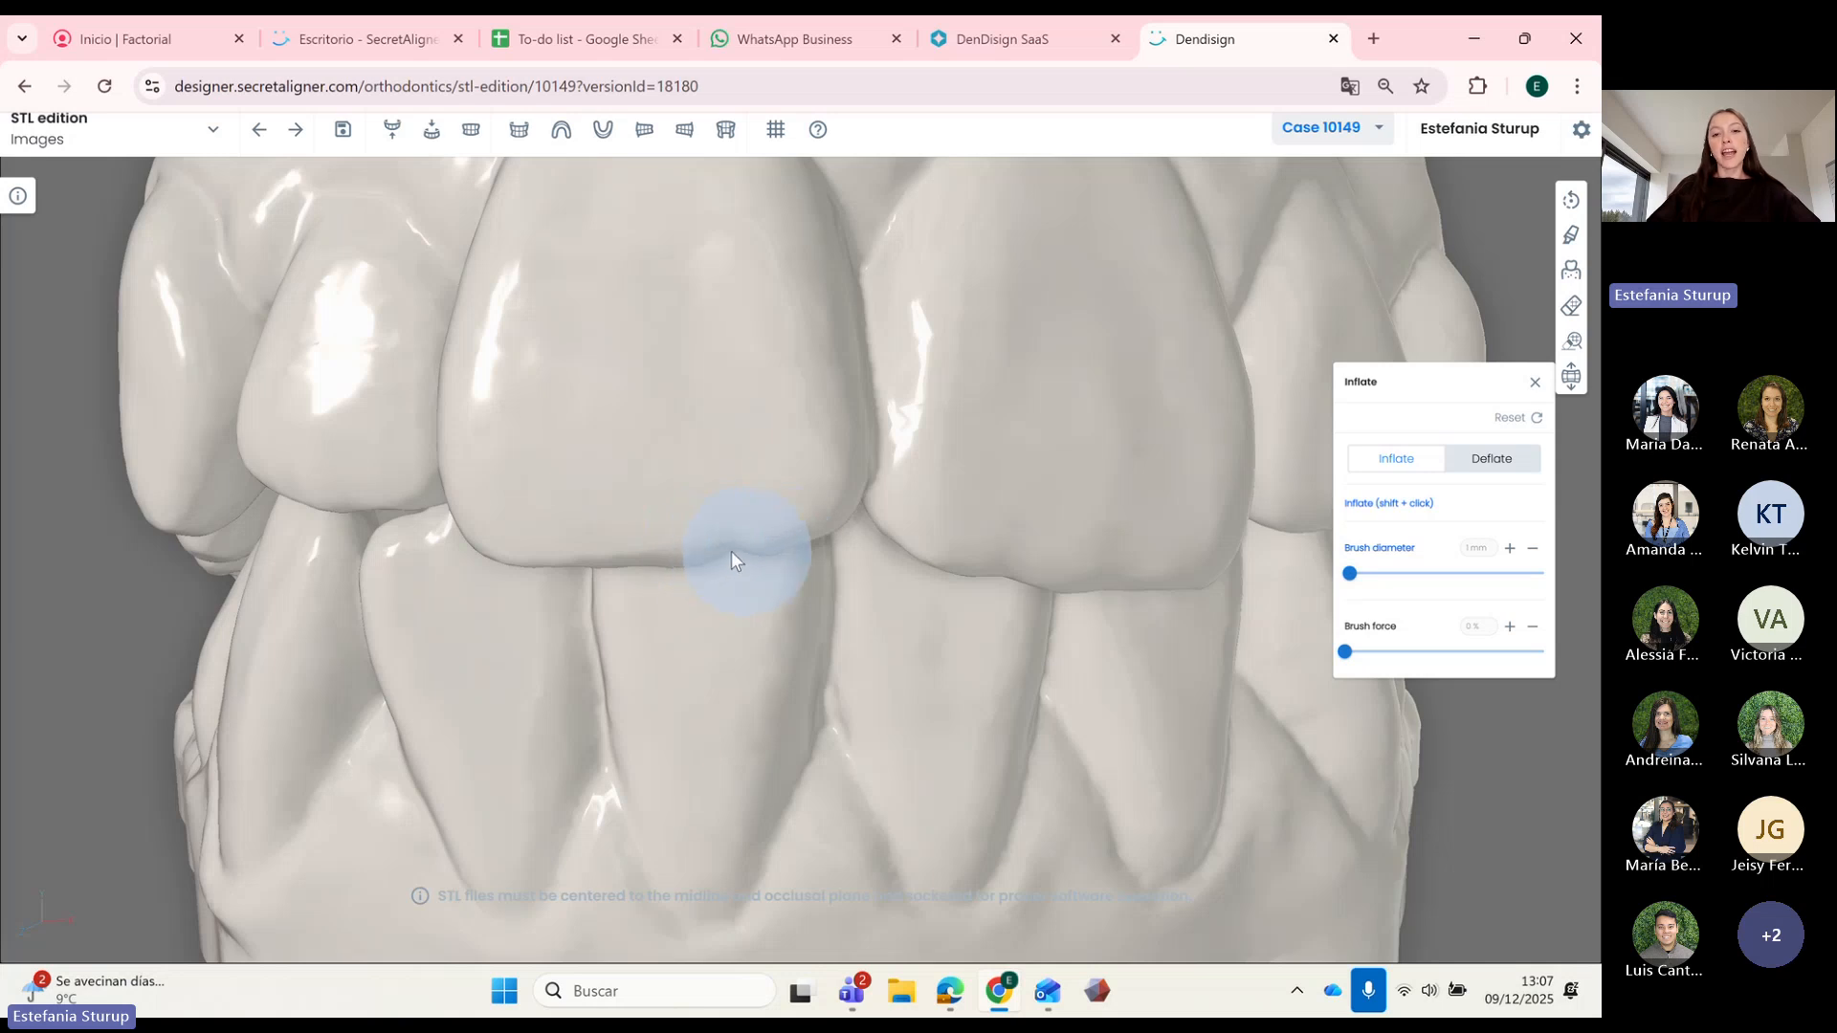
mouse_move(813, 612)
mouse_down()
mouse_move(808, 572)
mouse_move(972, 352)
mouse_up()
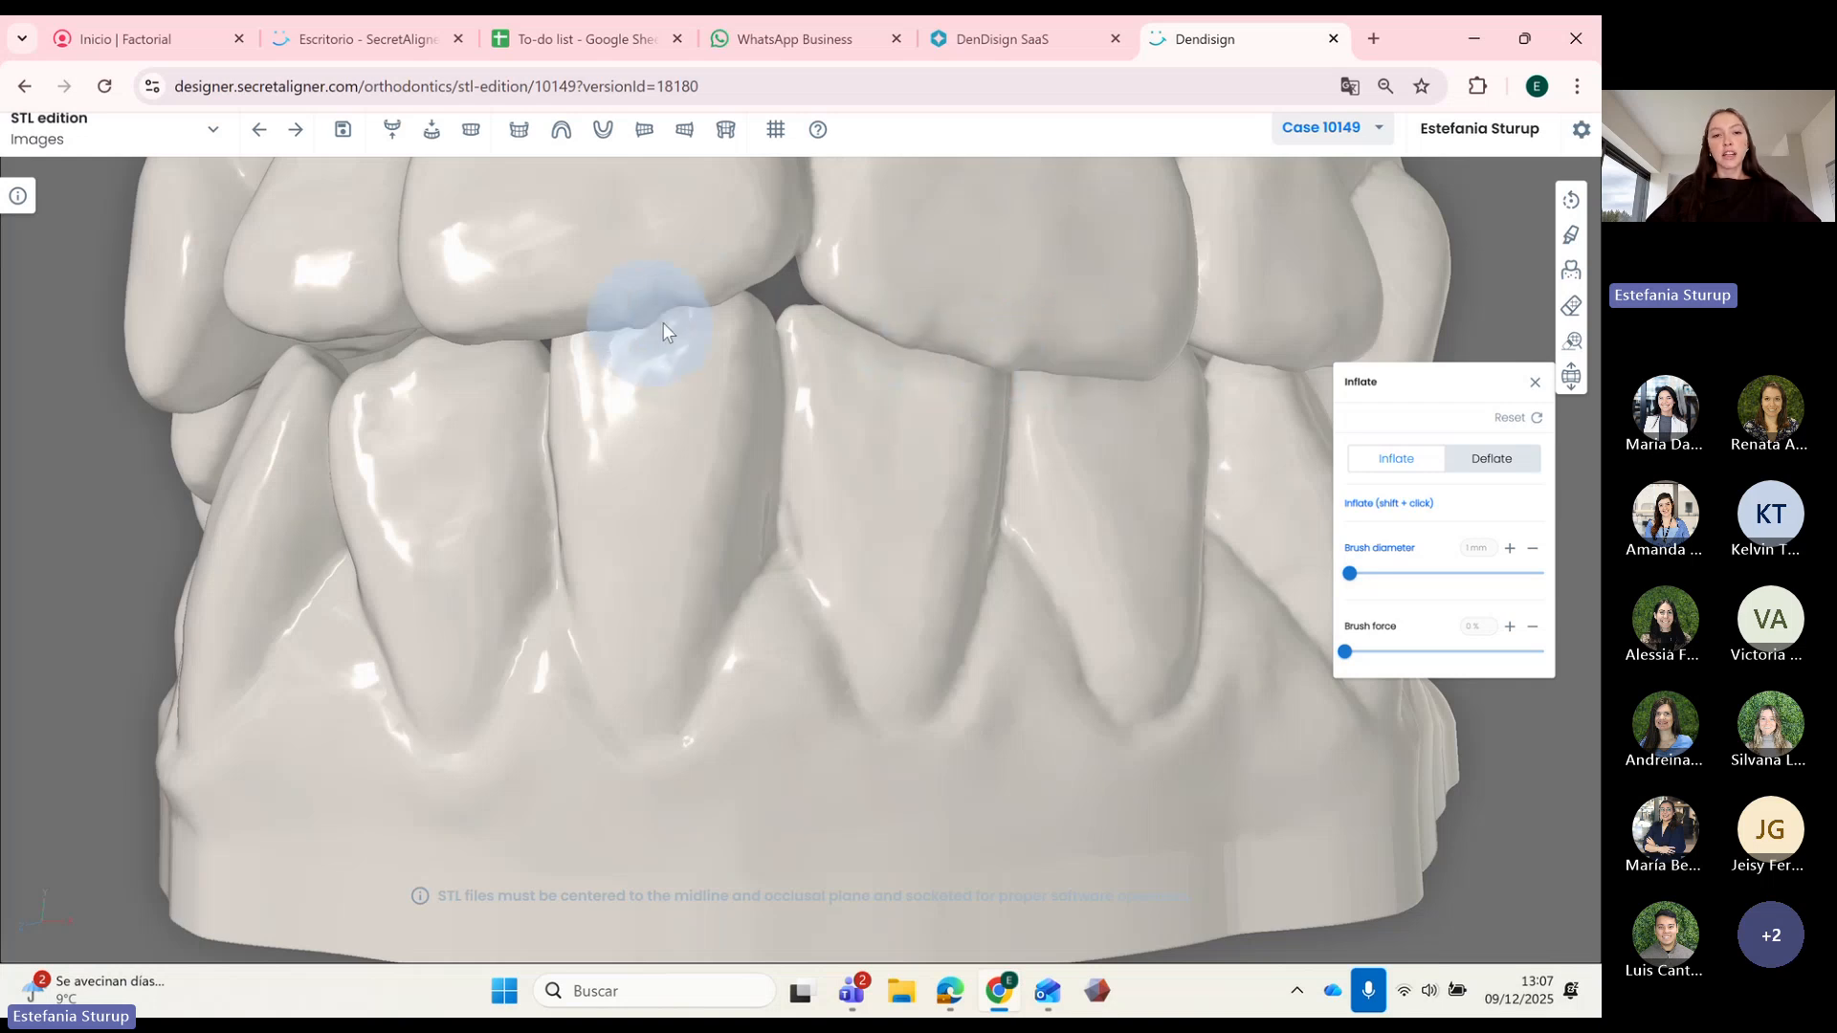
scroll(830, 478, up, 3)
scroll(830, 508, down, 5)
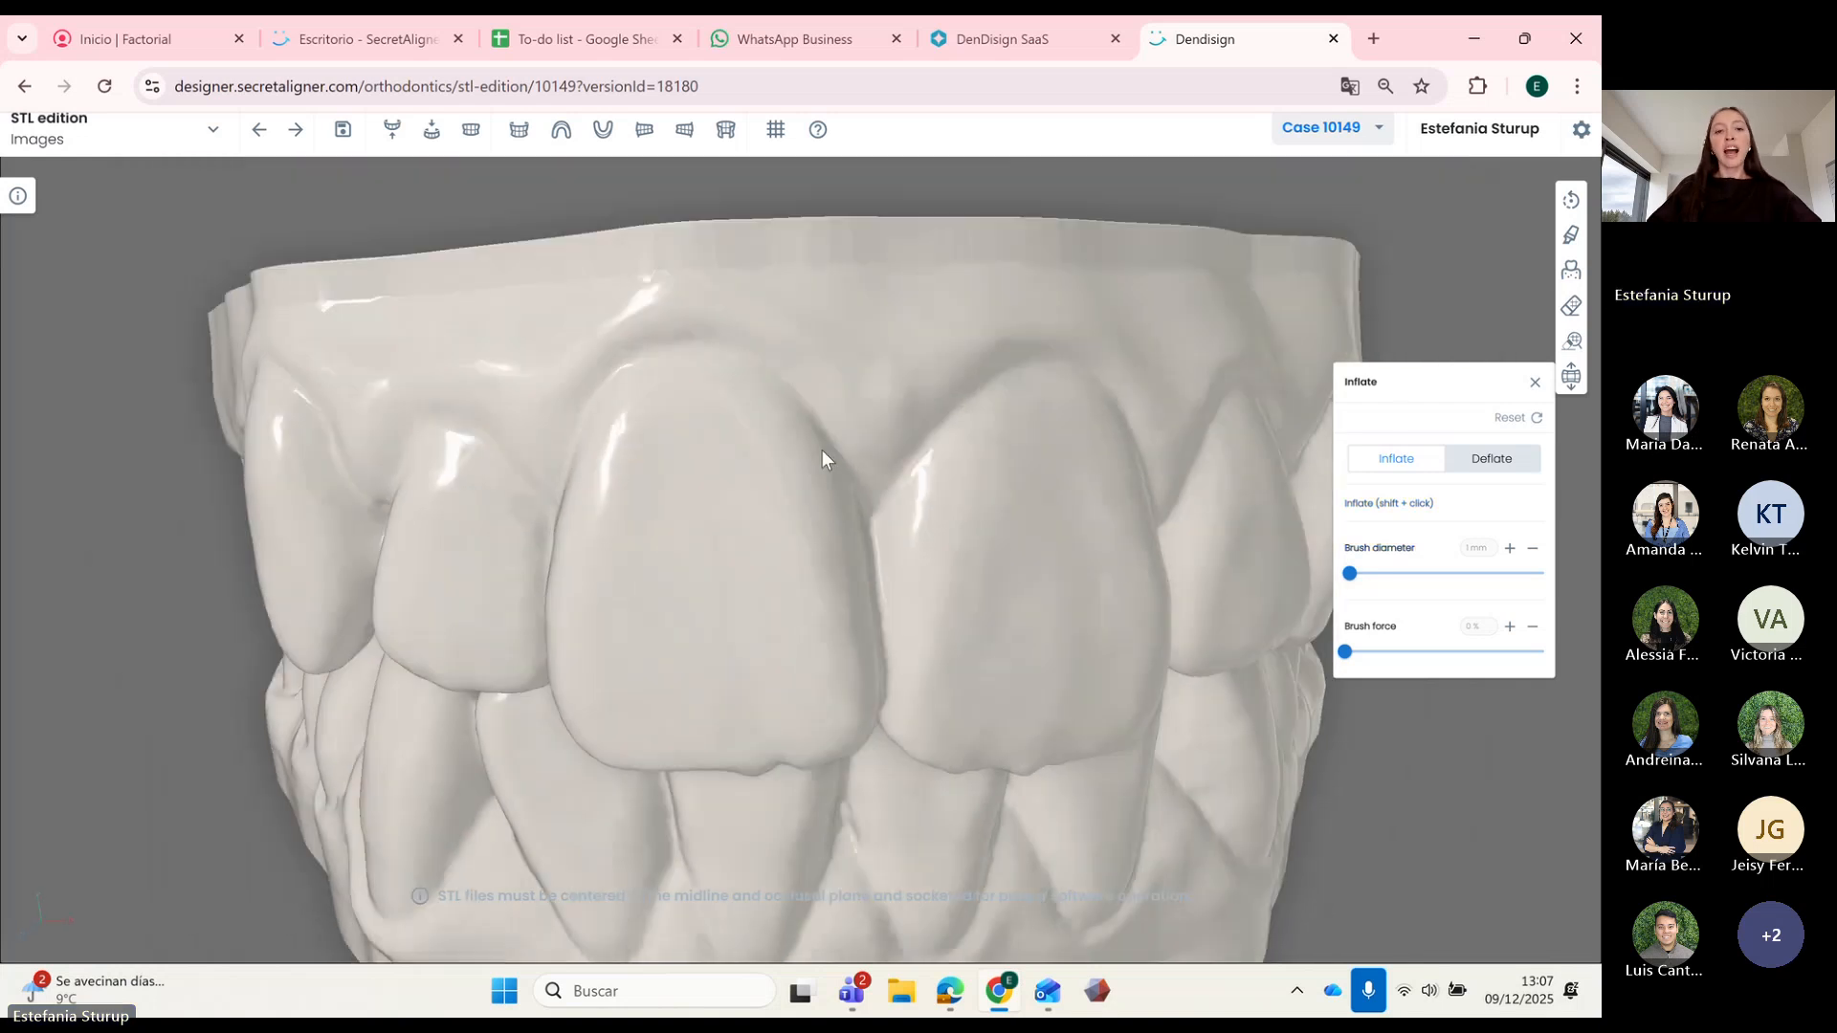
drag(697, 513, 738, 419)
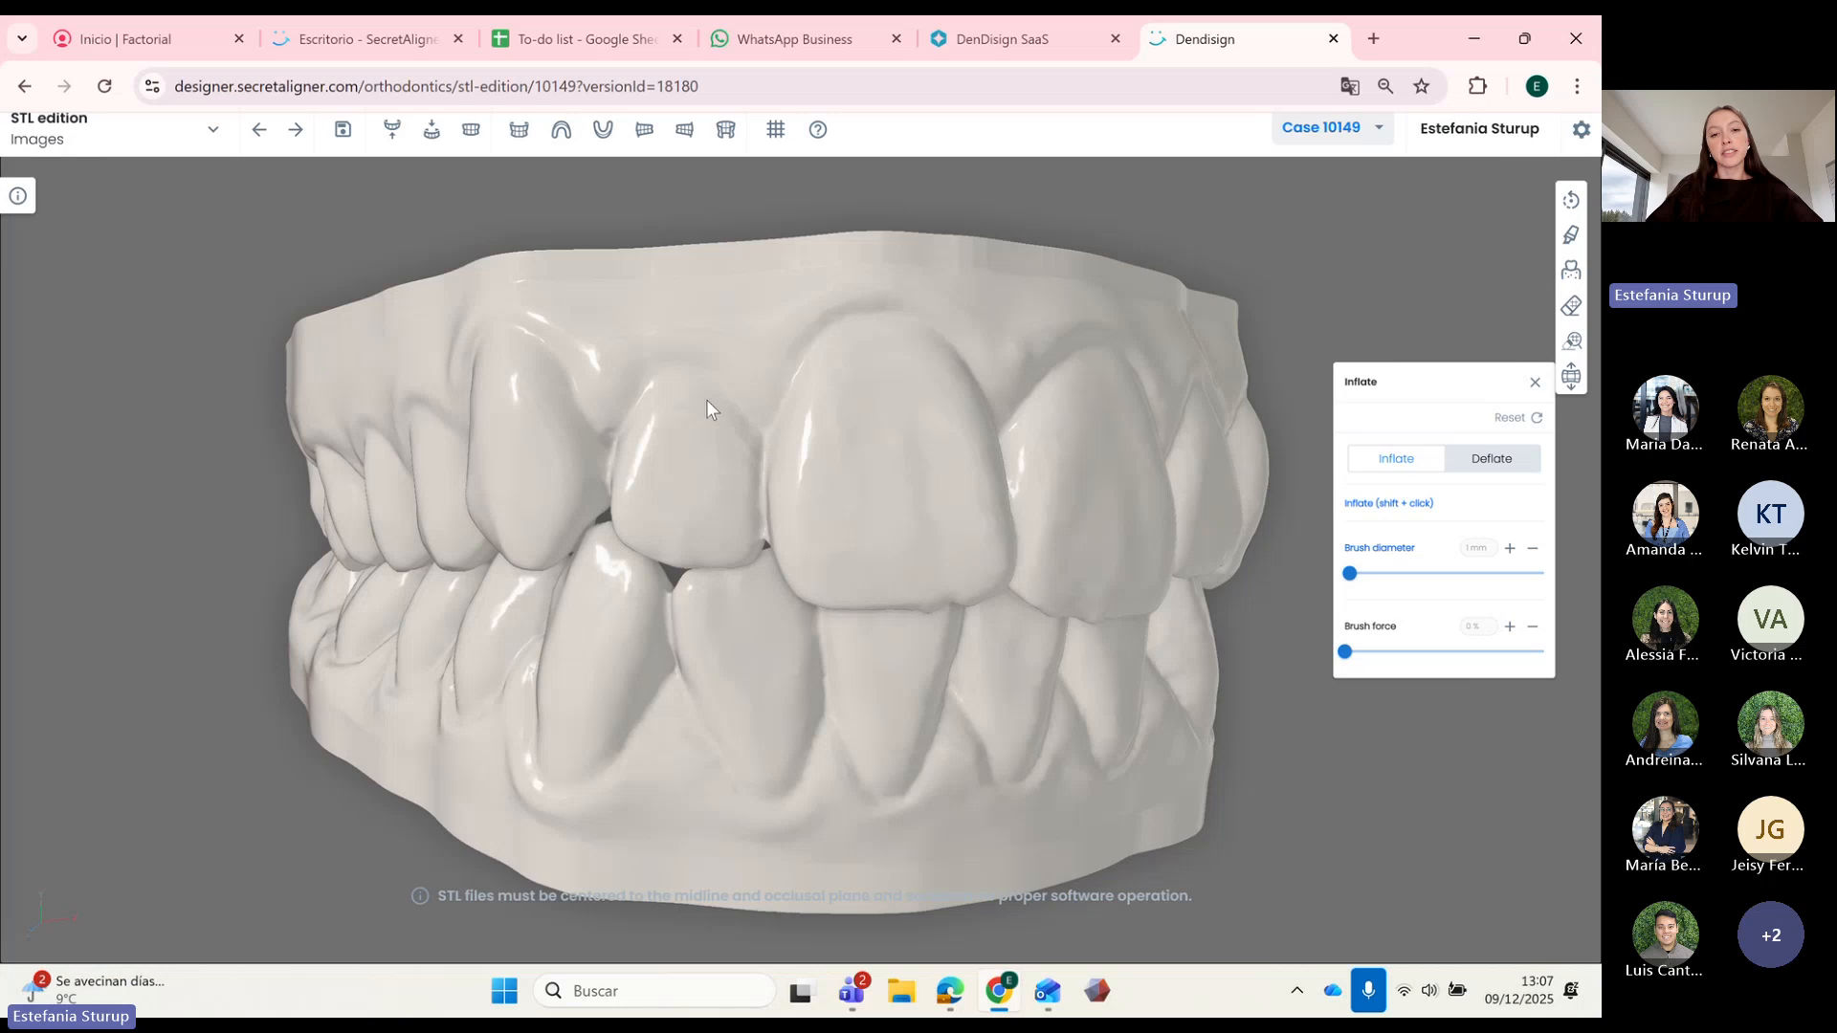
mouse_move(881, 459)
mouse_down()
mouse_move(939, 490)
mouse_move(894, 635)
mouse_move(854, 641)
mouse_move(897, 692)
mouse_move(801, 673)
mouse_move(847, 620)
mouse_move(1026, 609)
mouse_move(811, 616)
mouse_move(1071, 603)
mouse_up()
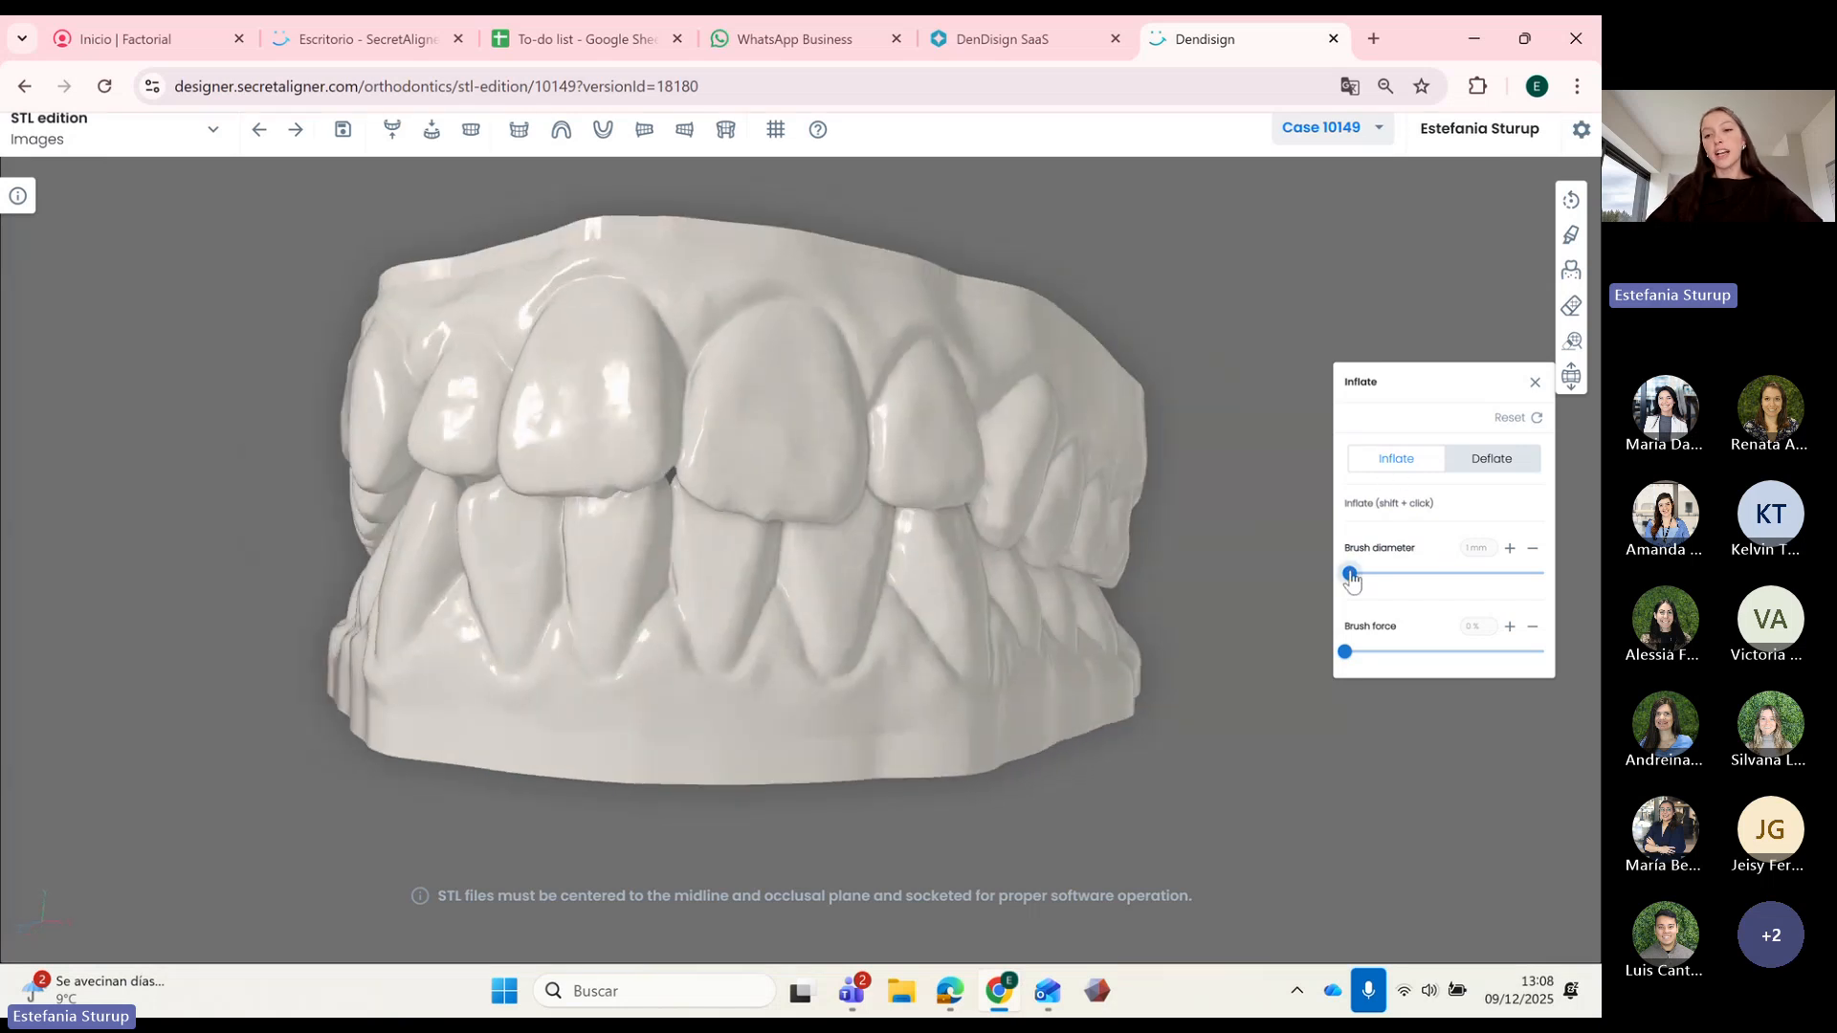
Step: Set the inflate brush to 4 mm and 24% force, and bulge the upper central incisor's edge
drag(1351, 580, 1382, 582)
drag(1346, 654, 1394, 663)
mouse_move(899, 692)
mouse_down()
mouse_move(956, 721)
mouse_move(936, 699)
mouse_up()
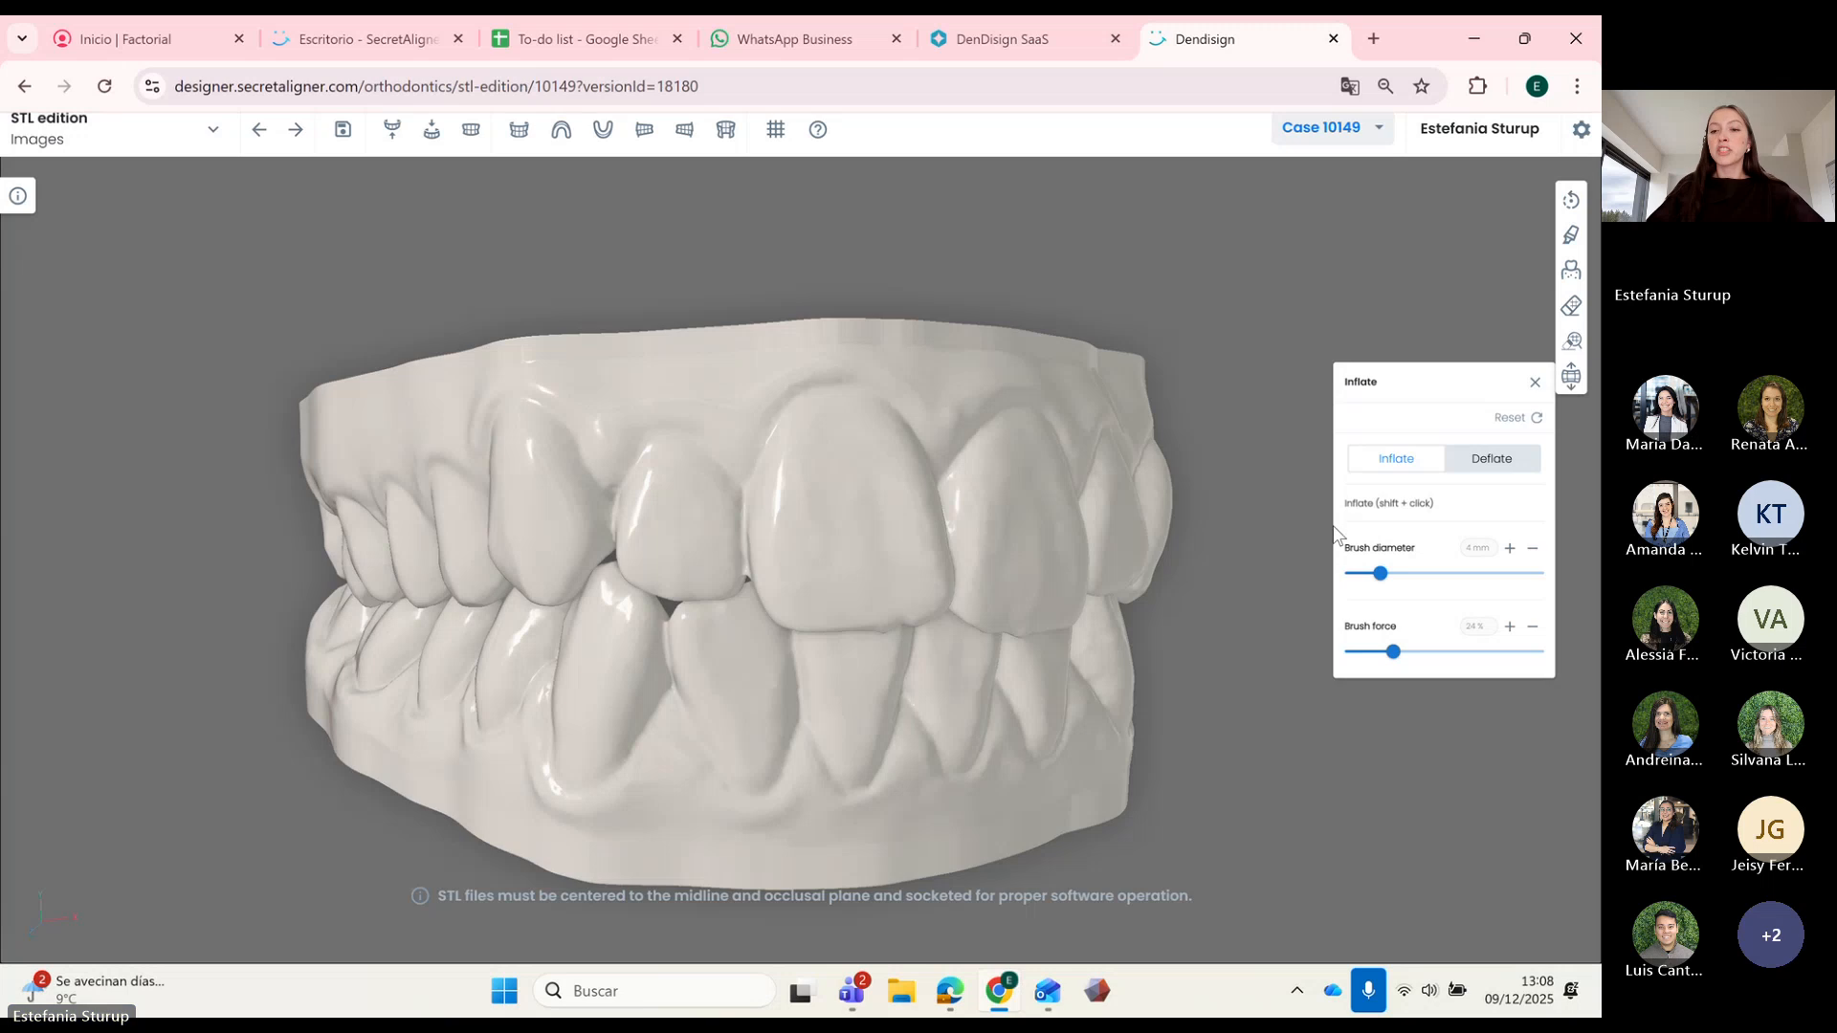
scroll(874, 657, up, 5)
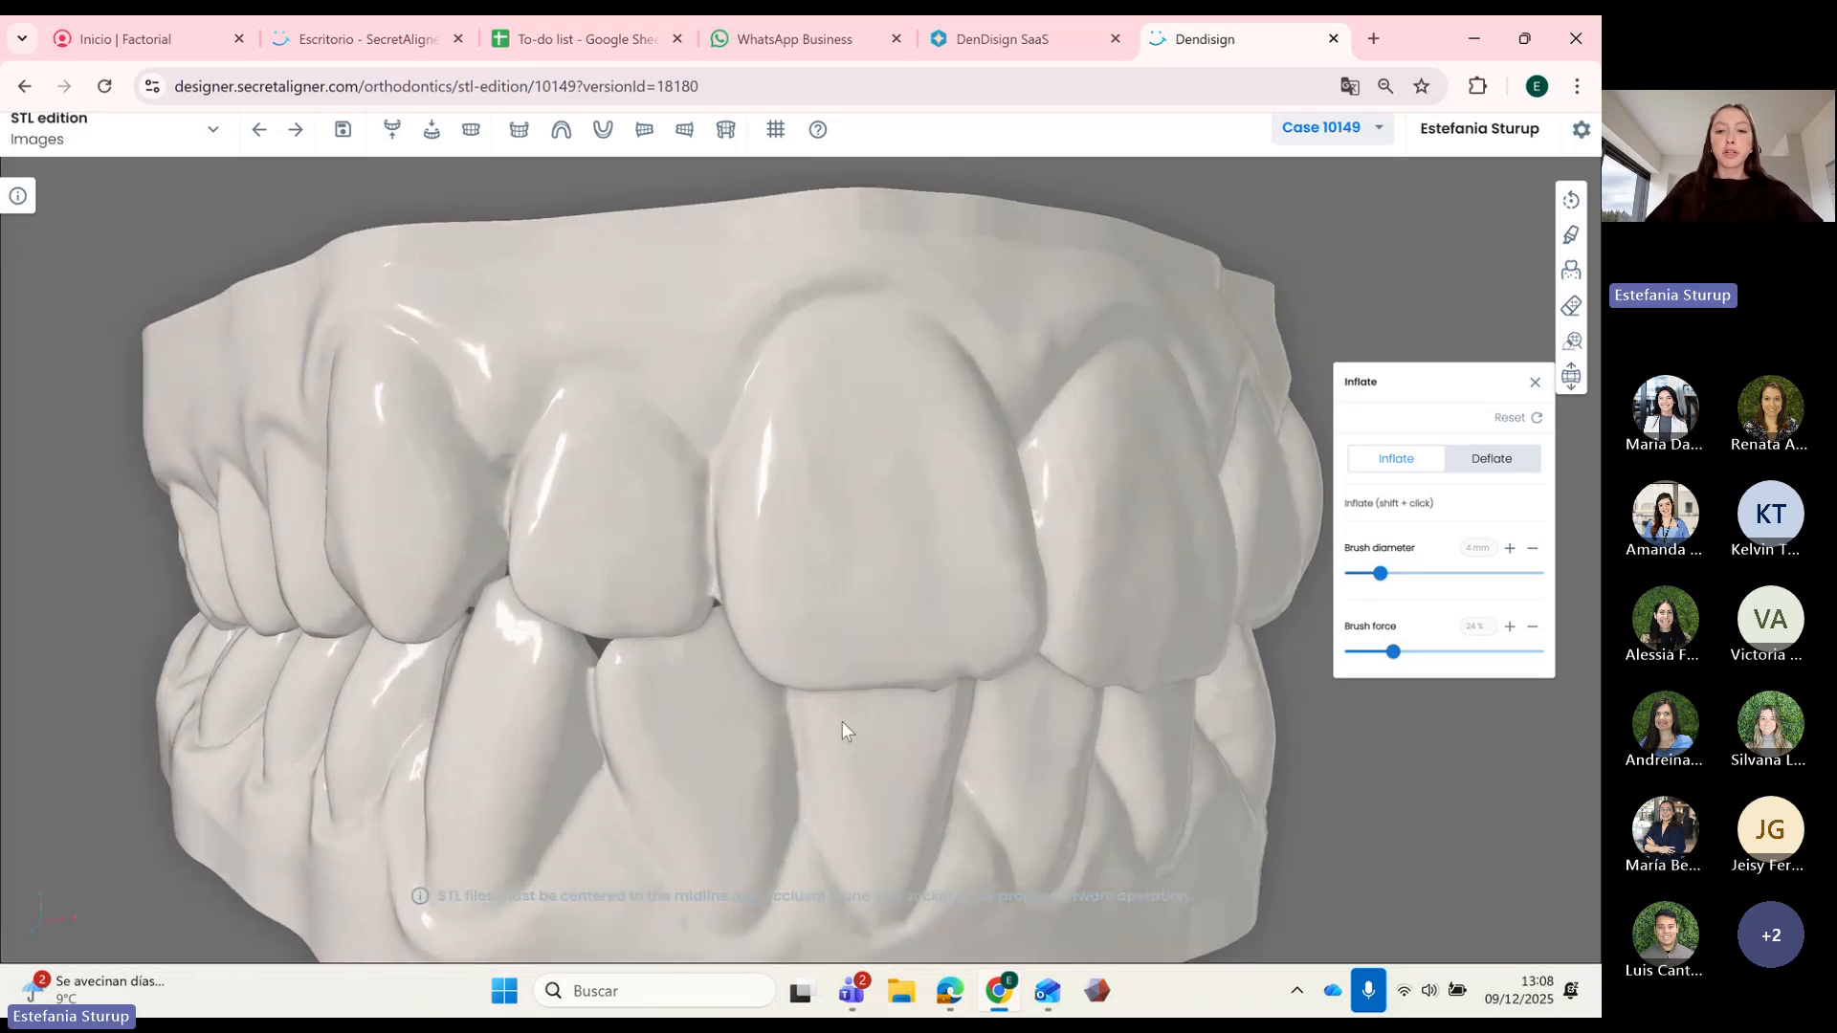
drag(842, 721, 791, 641)
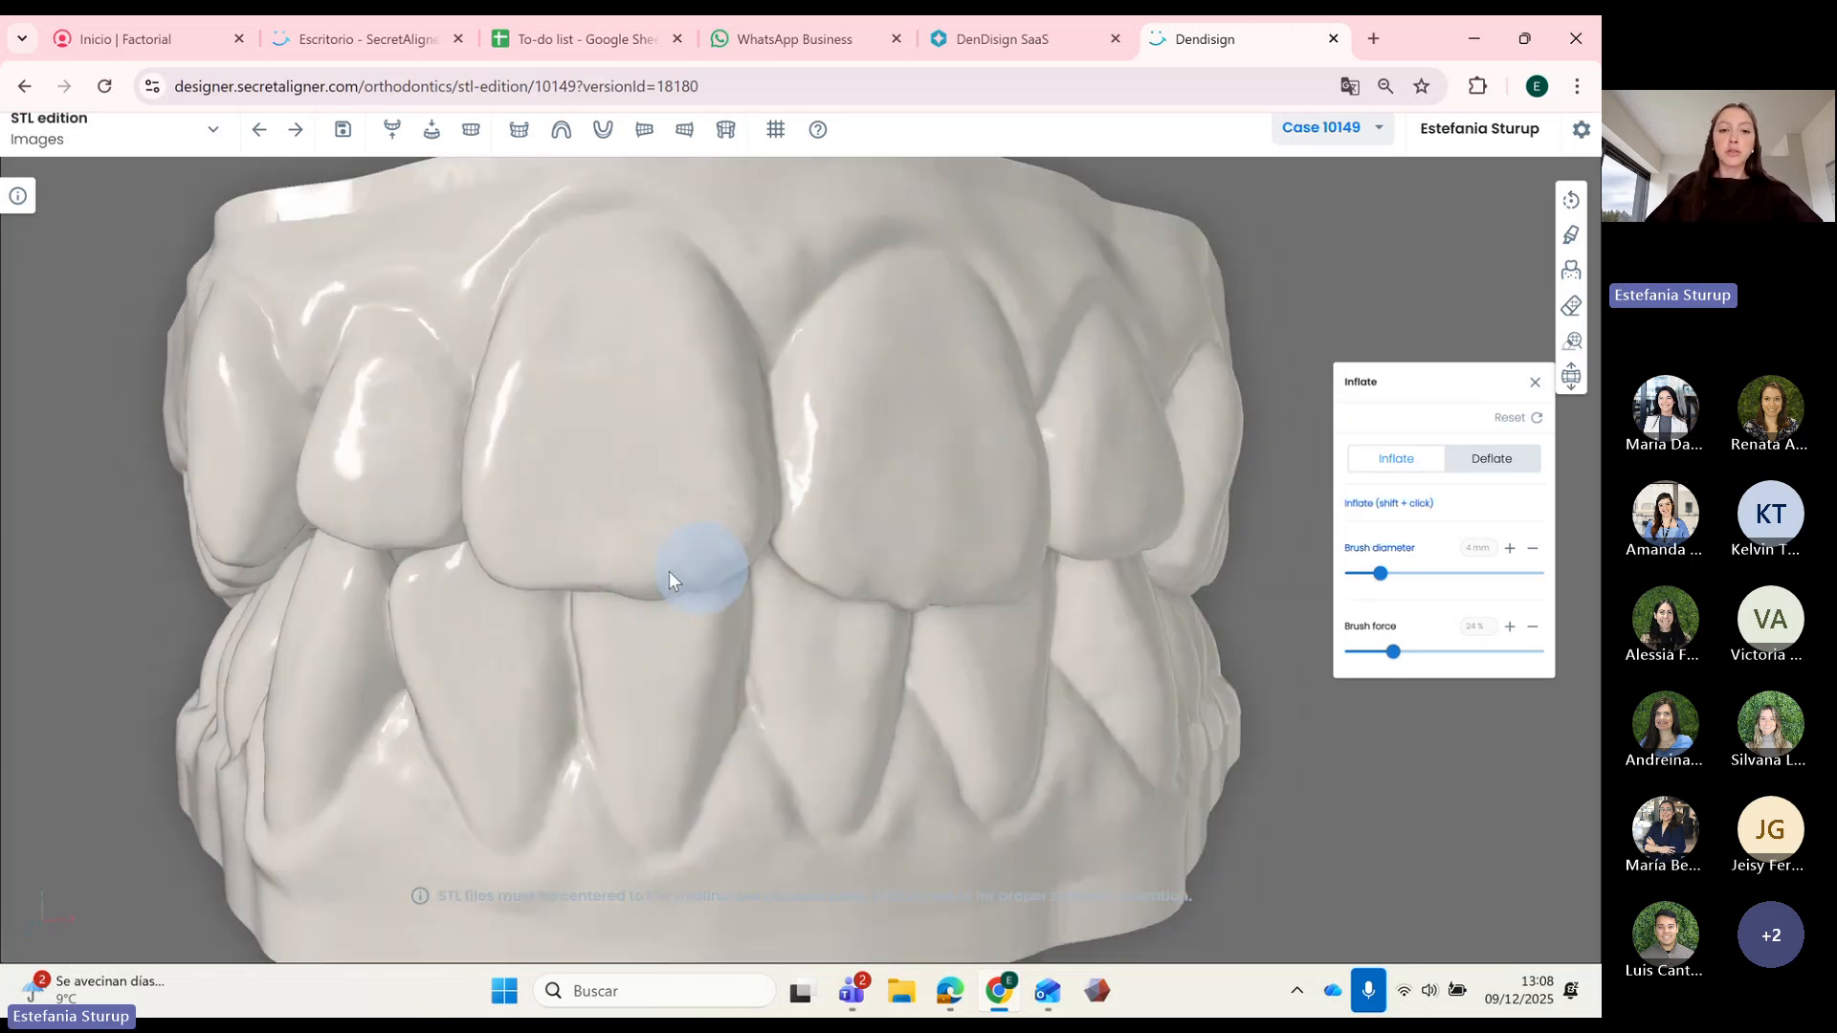
mouse_move(669, 572)
shift+mouse_down()
mouse_move(525, 576)
mouse_move(657, 578)
mouse_move(607, 578)
shift+mouse_up()
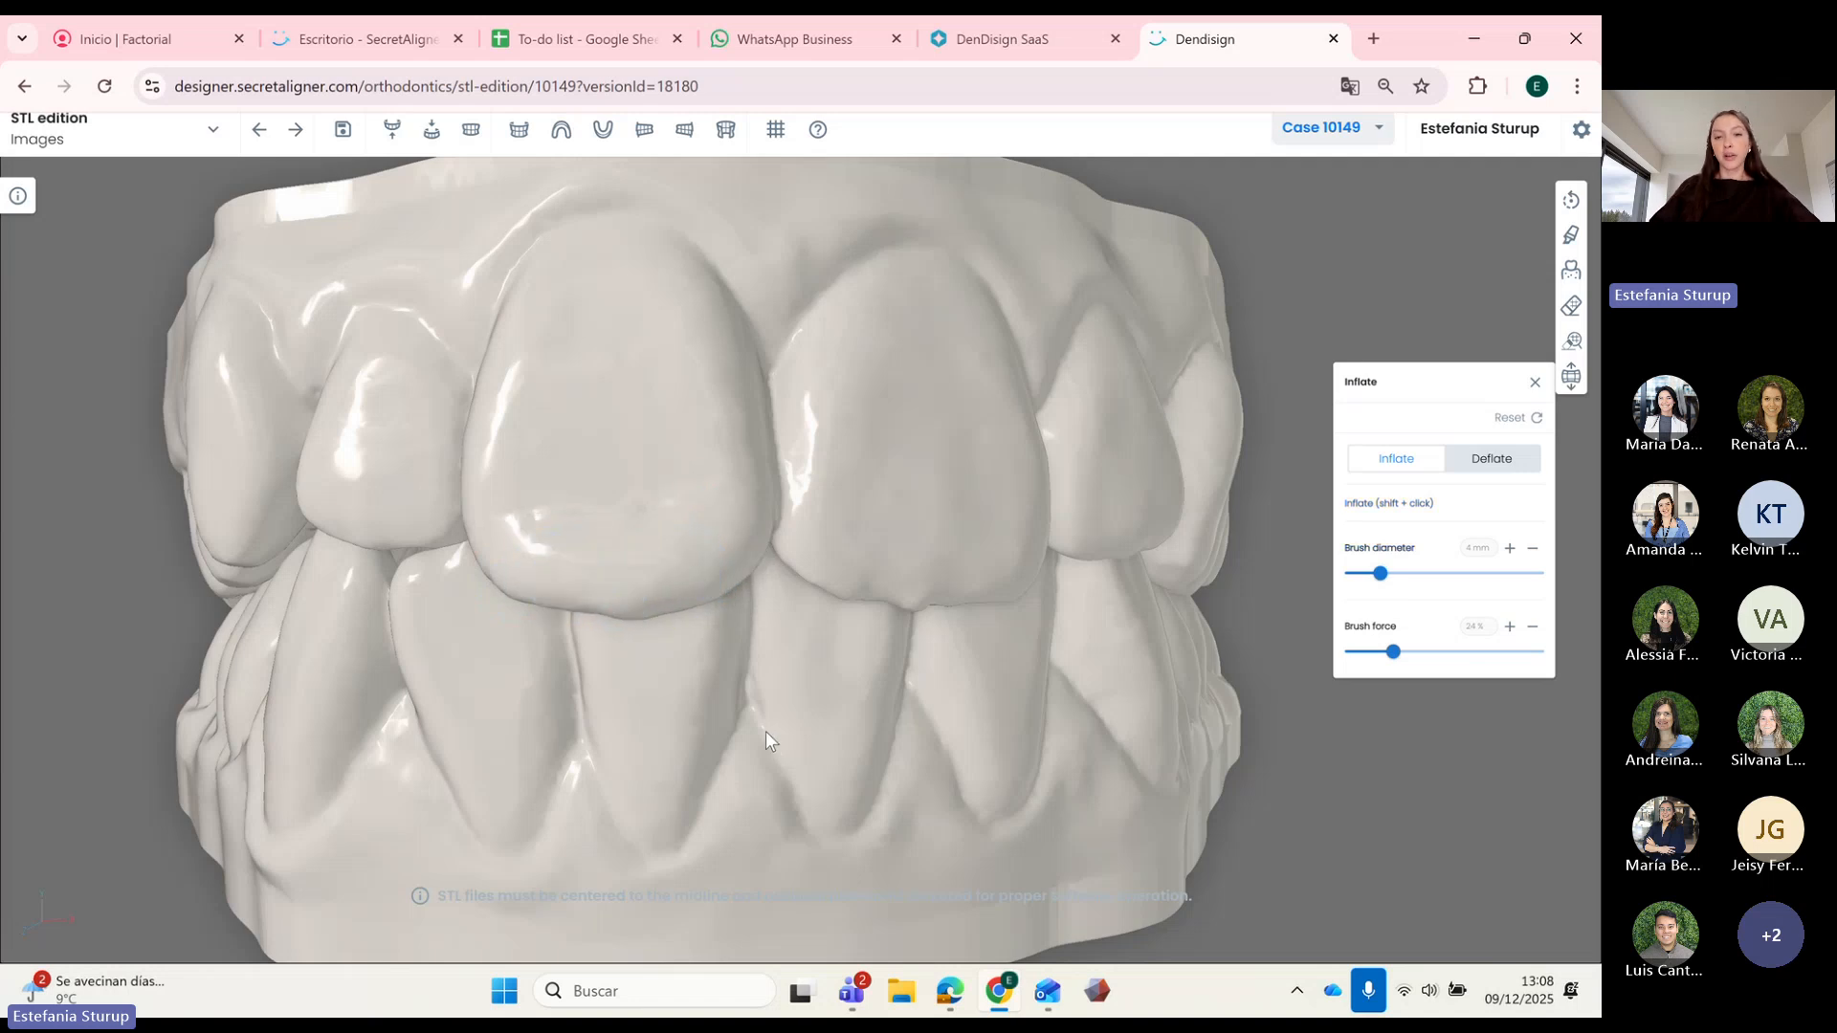
scroll(771, 738, down, 3)
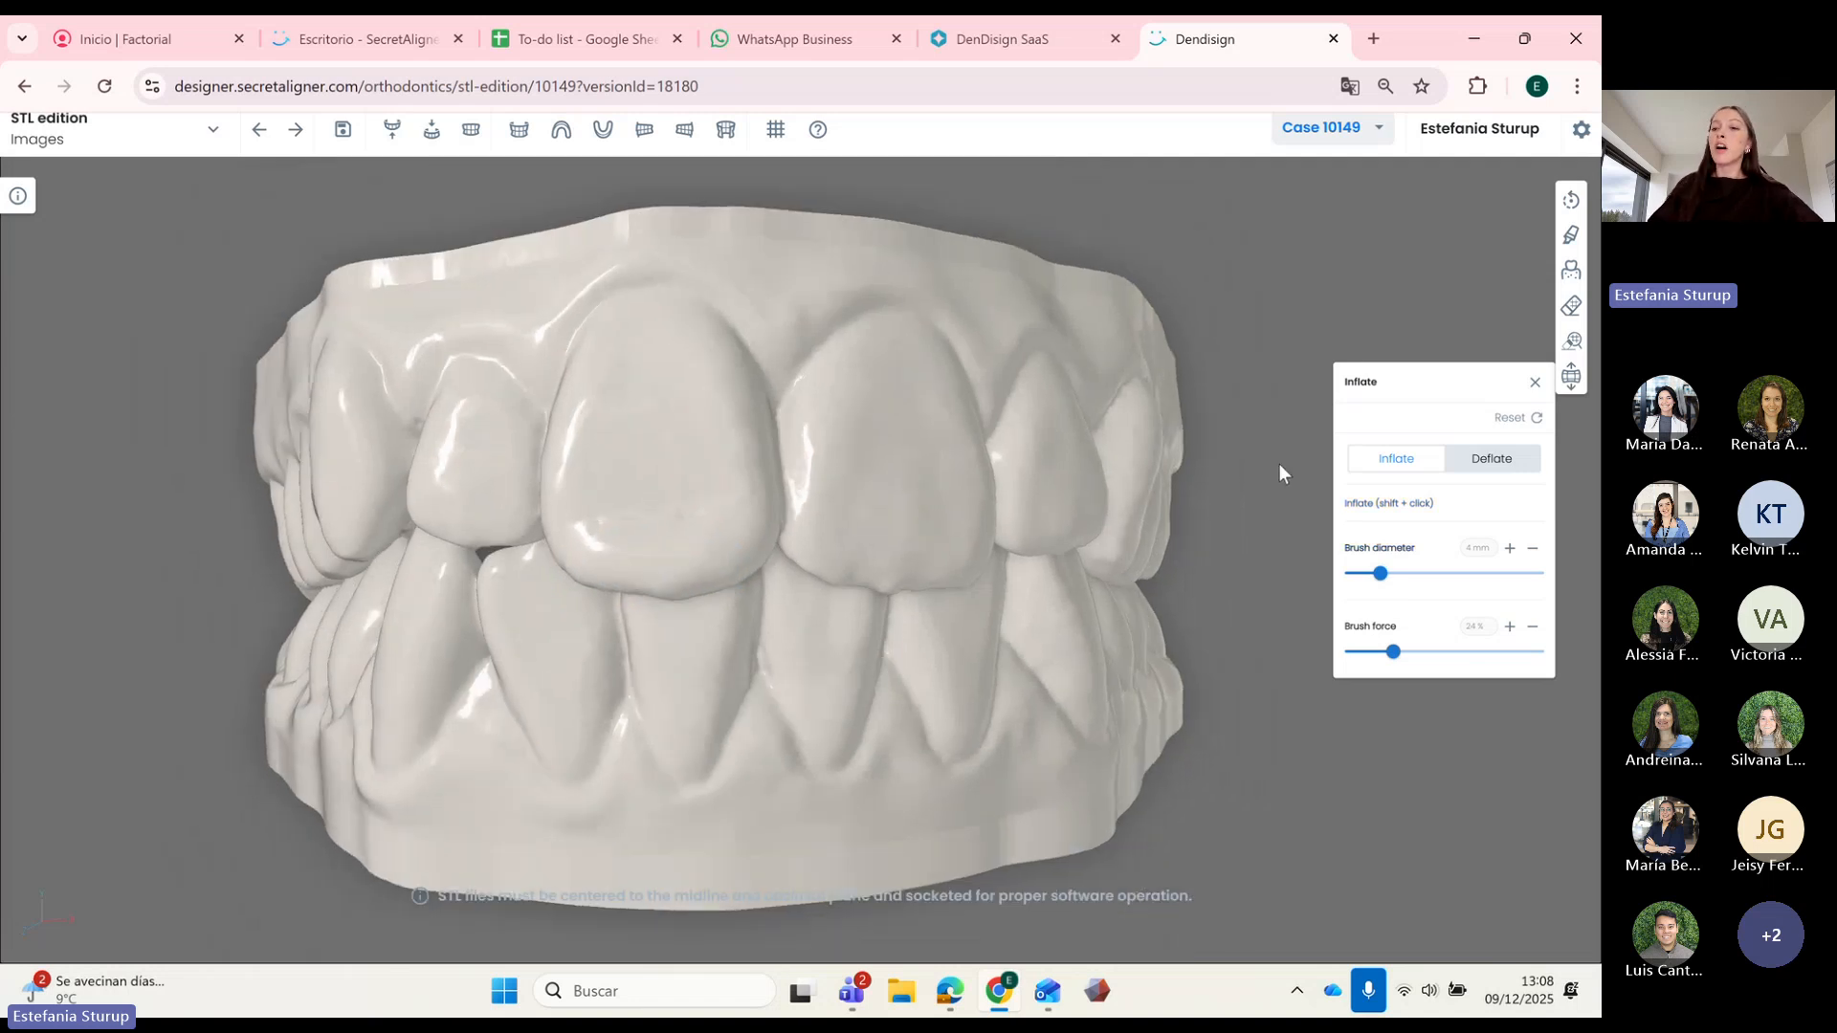
Step: Switch to Deflate, then reset the inflate/deflate edits and close the Inflate panel
click(1491, 464)
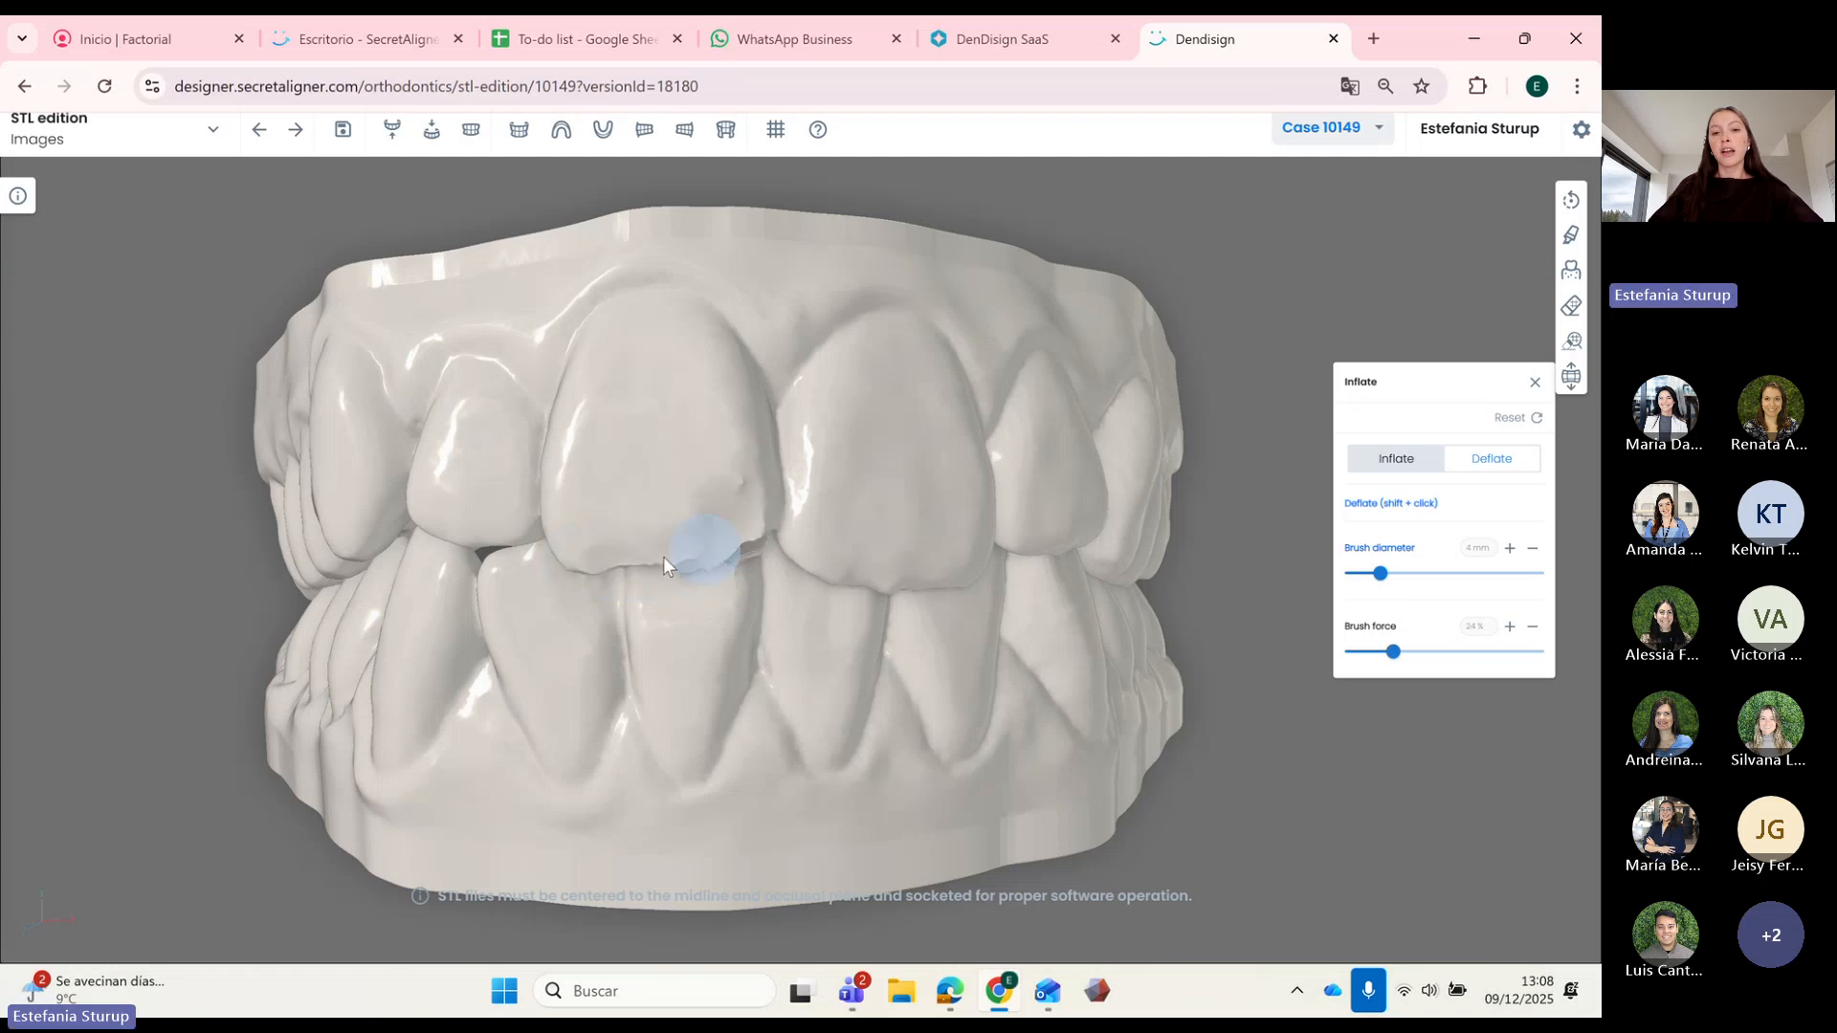
scroll(733, 636, down, 3)
mouse_move(744, 637)
mouse_down()
mouse_move(874, 641)
mouse_move(825, 669)
mouse_move(938, 660)
mouse_move(865, 675)
mouse_move(1064, 666)
mouse_up()
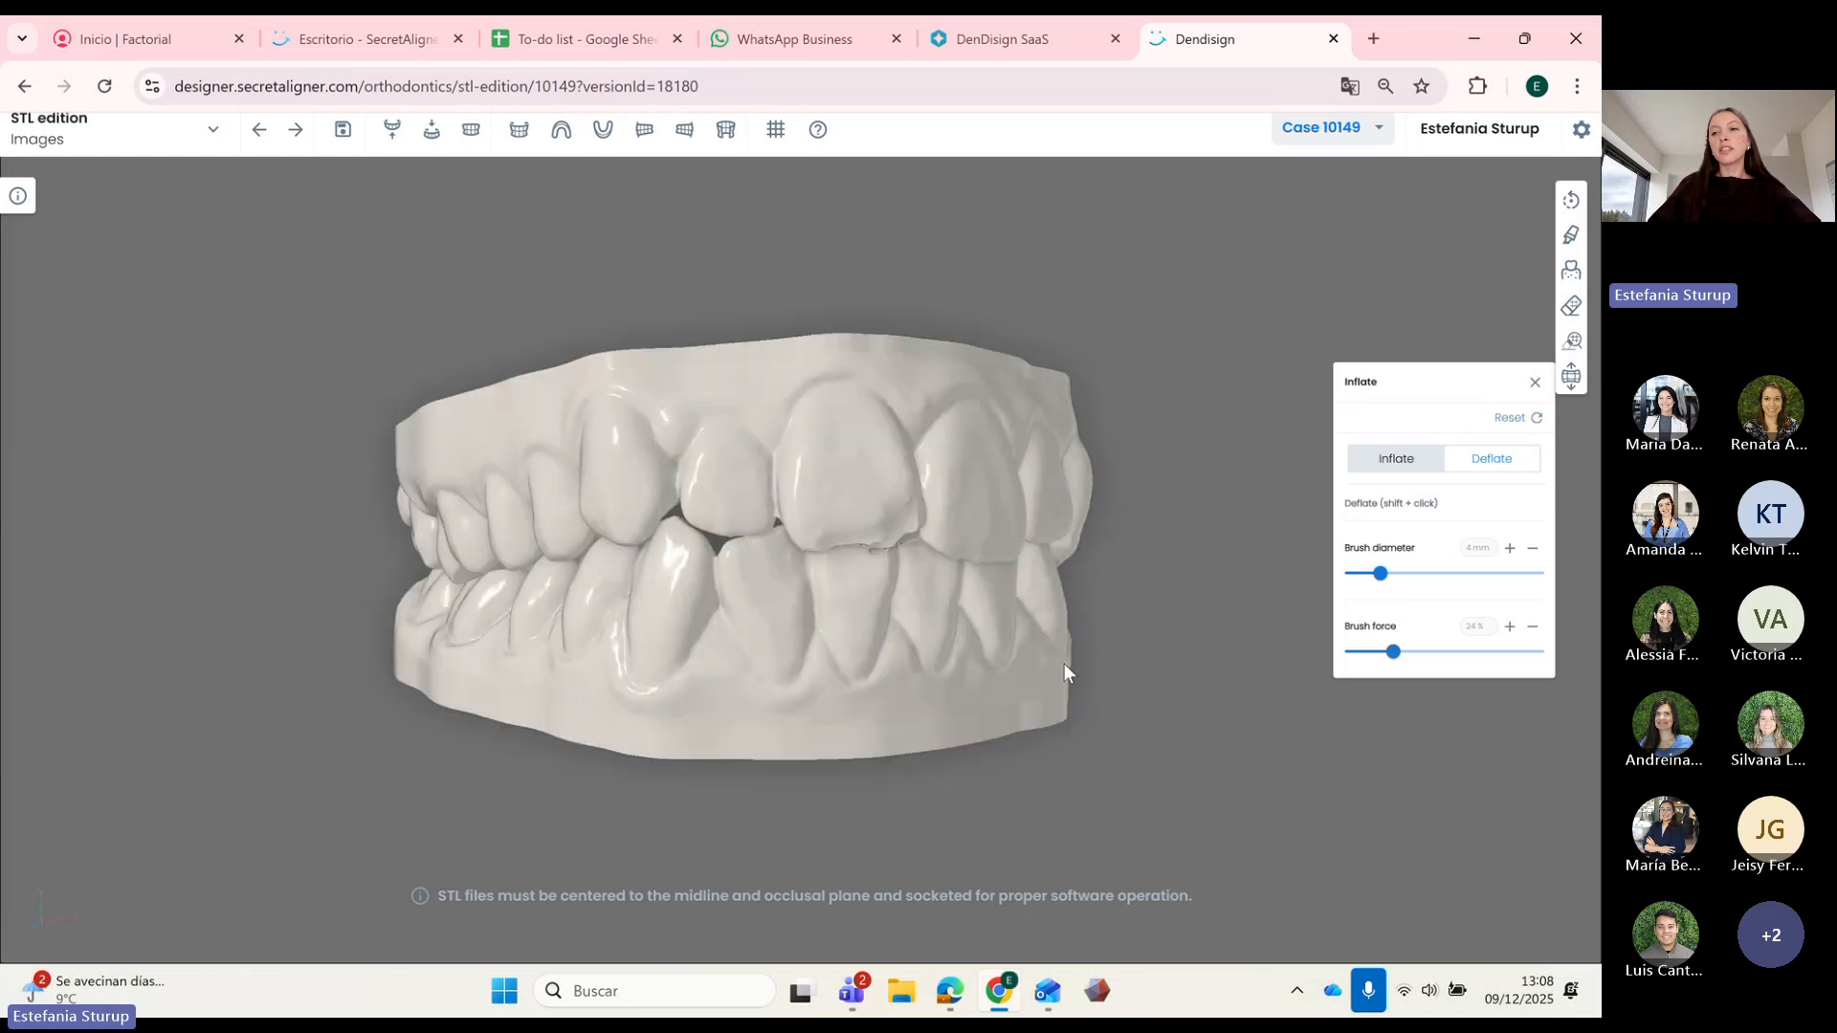
click(1514, 417)
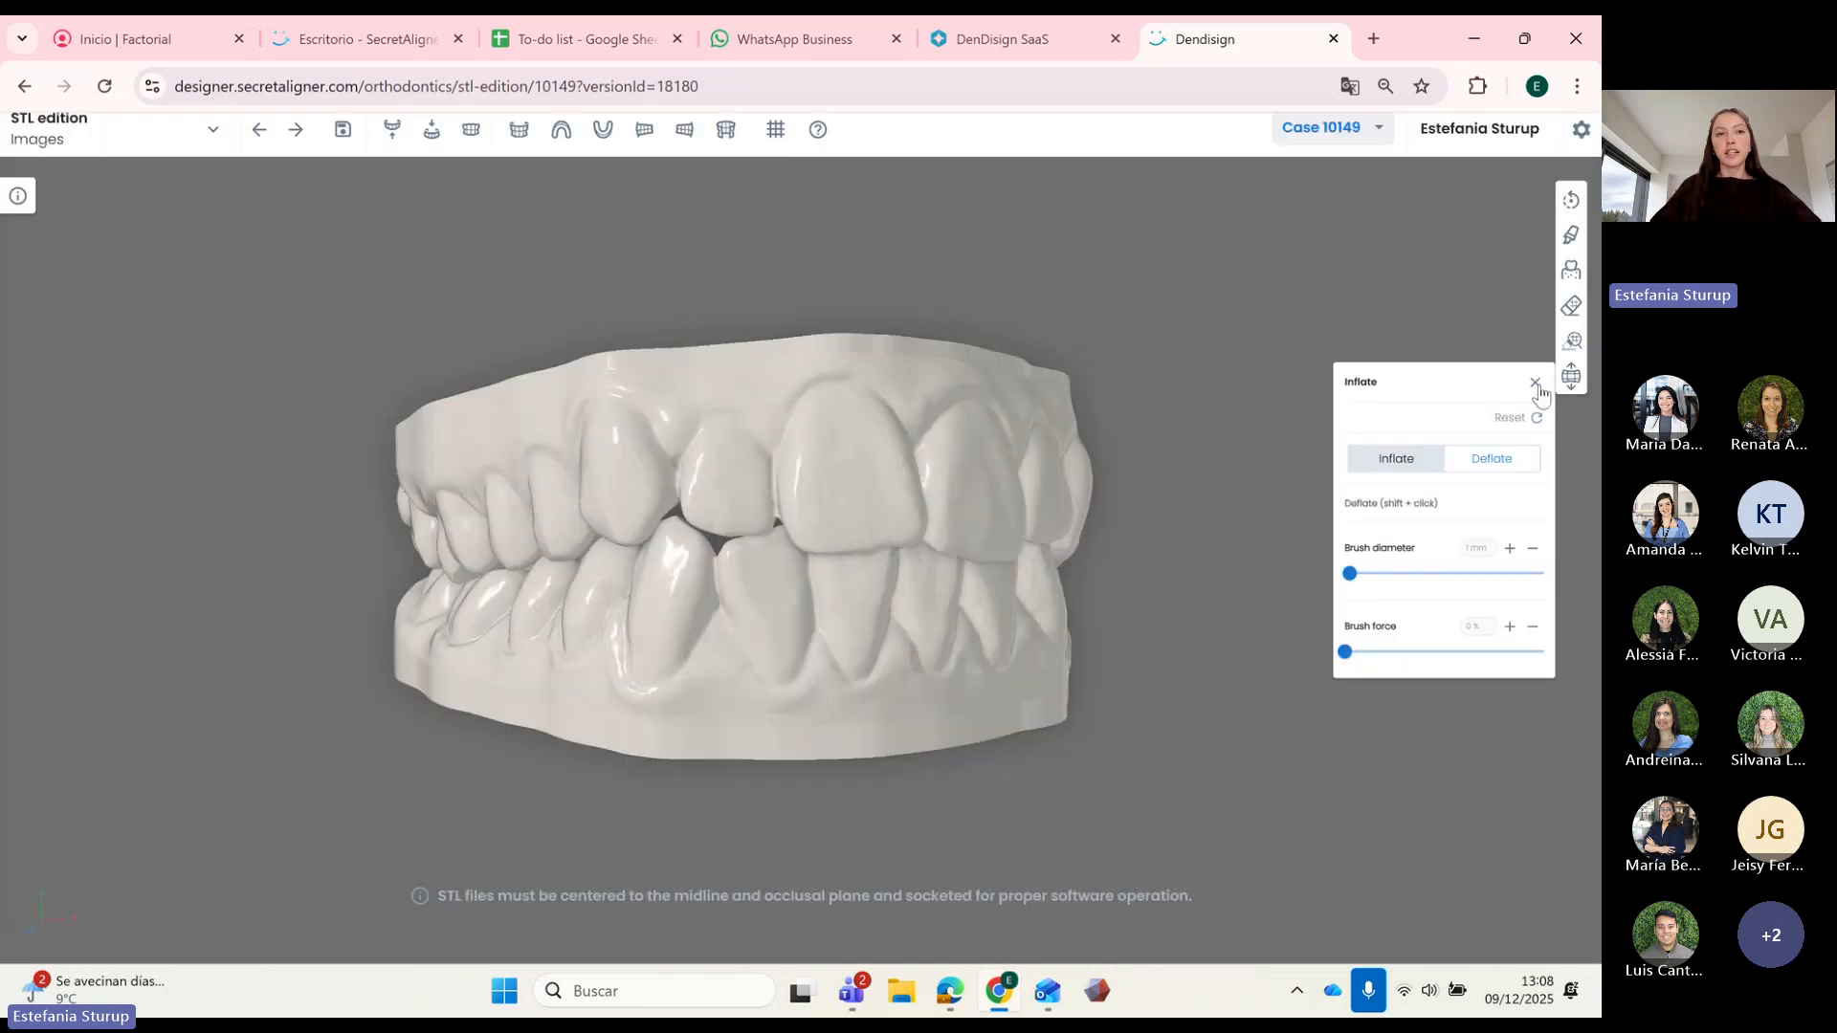
click(1534, 383)
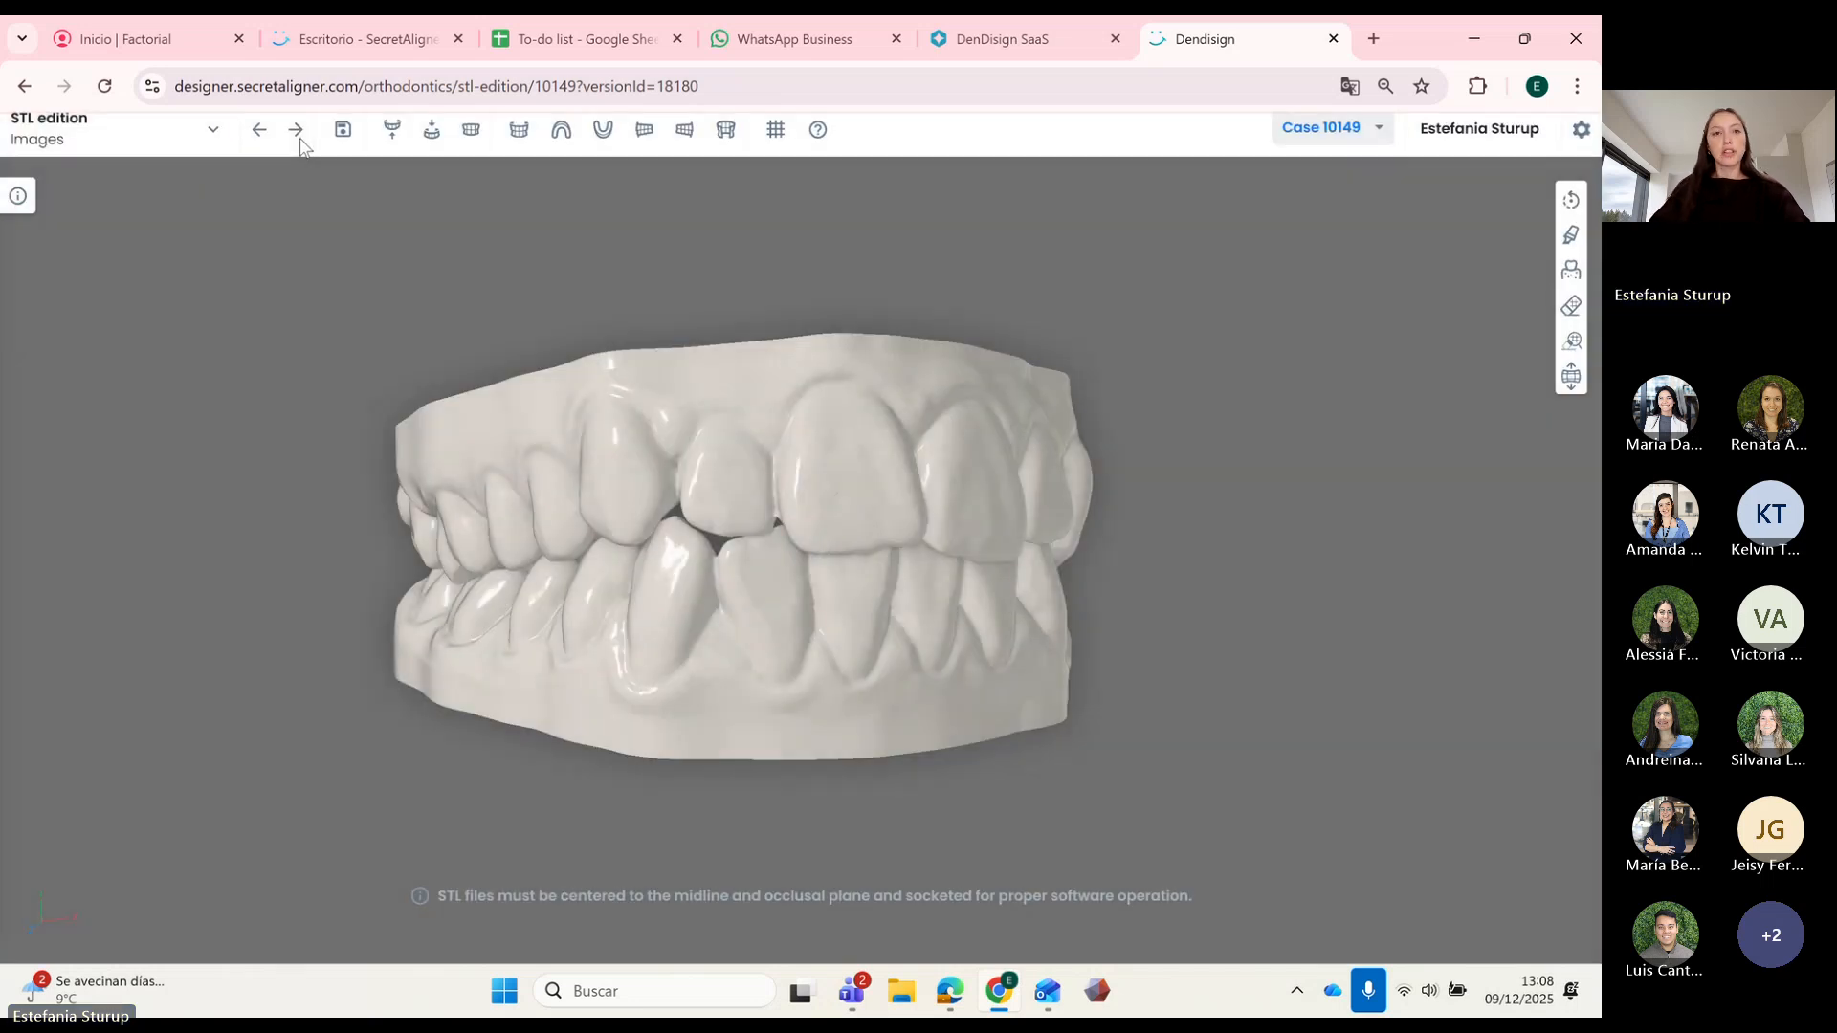
Step: Go to Teeth Segmentation and run Automatic detection to colour each tooth individually
click(294, 131)
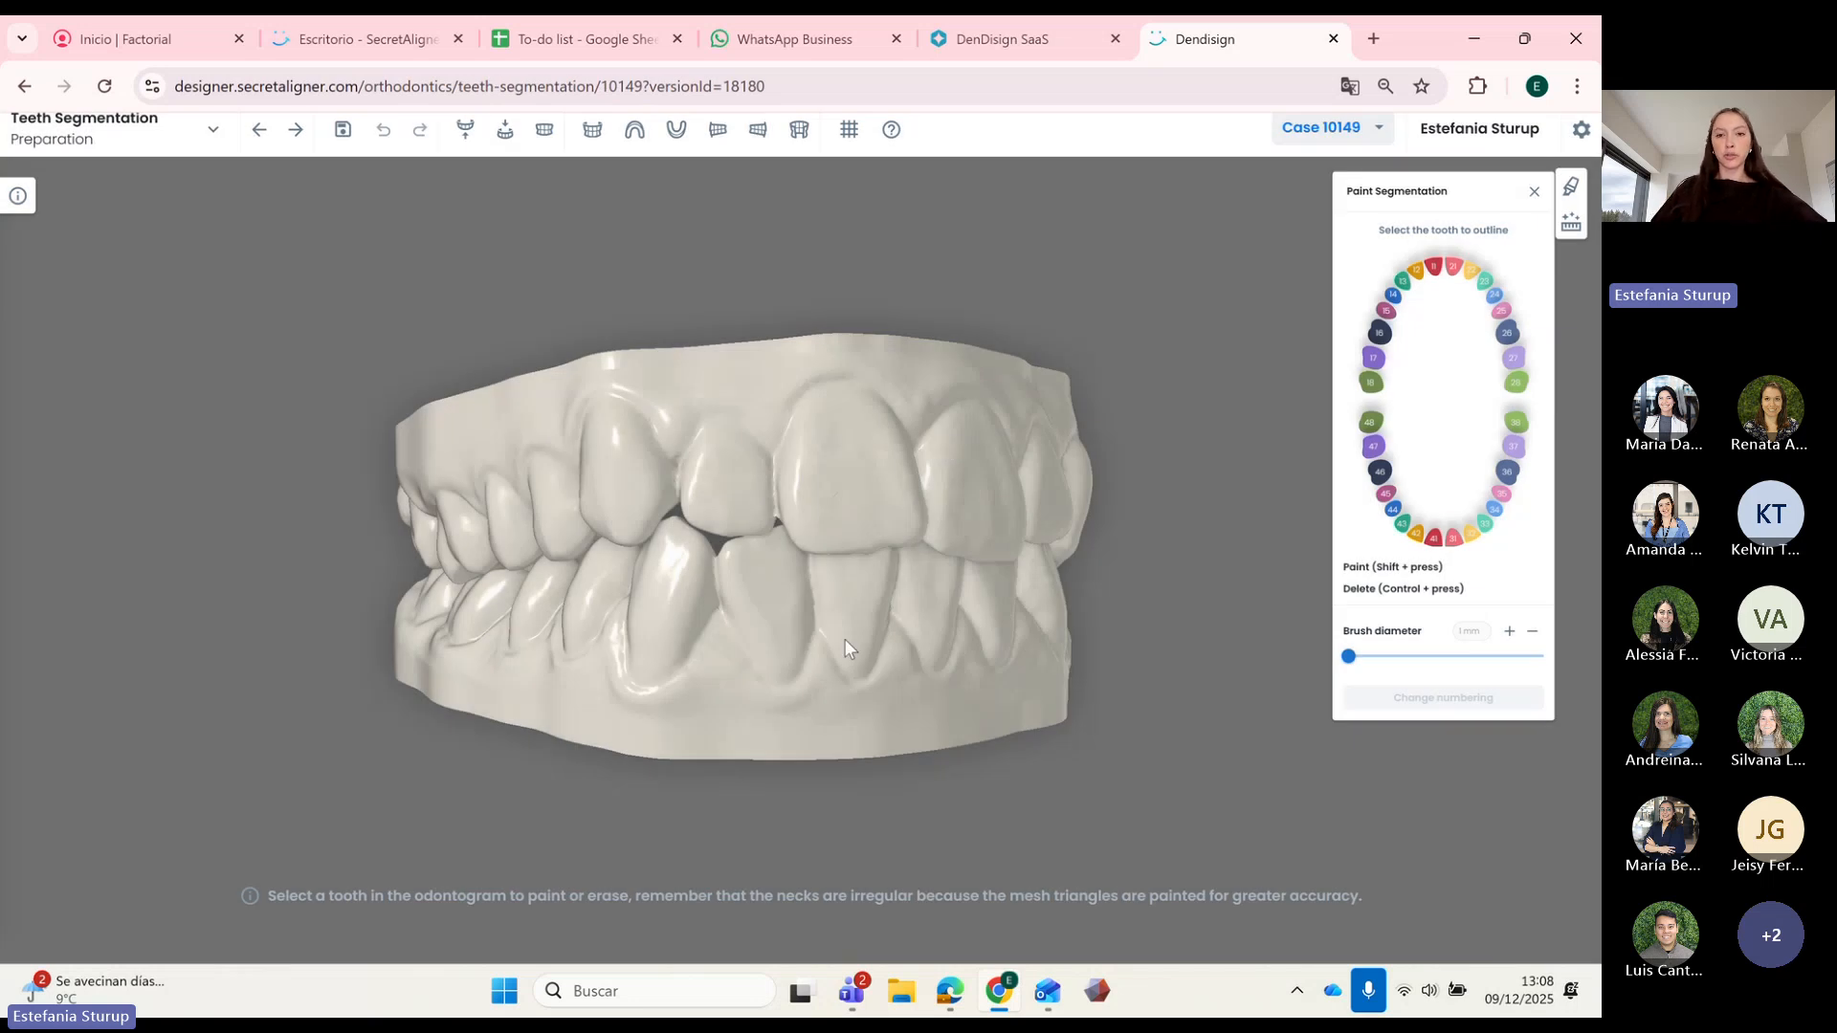
mouse_move(846, 640)
mouse_down()
mouse_move(756, 645)
mouse_move(846, 634)
mouse_up()
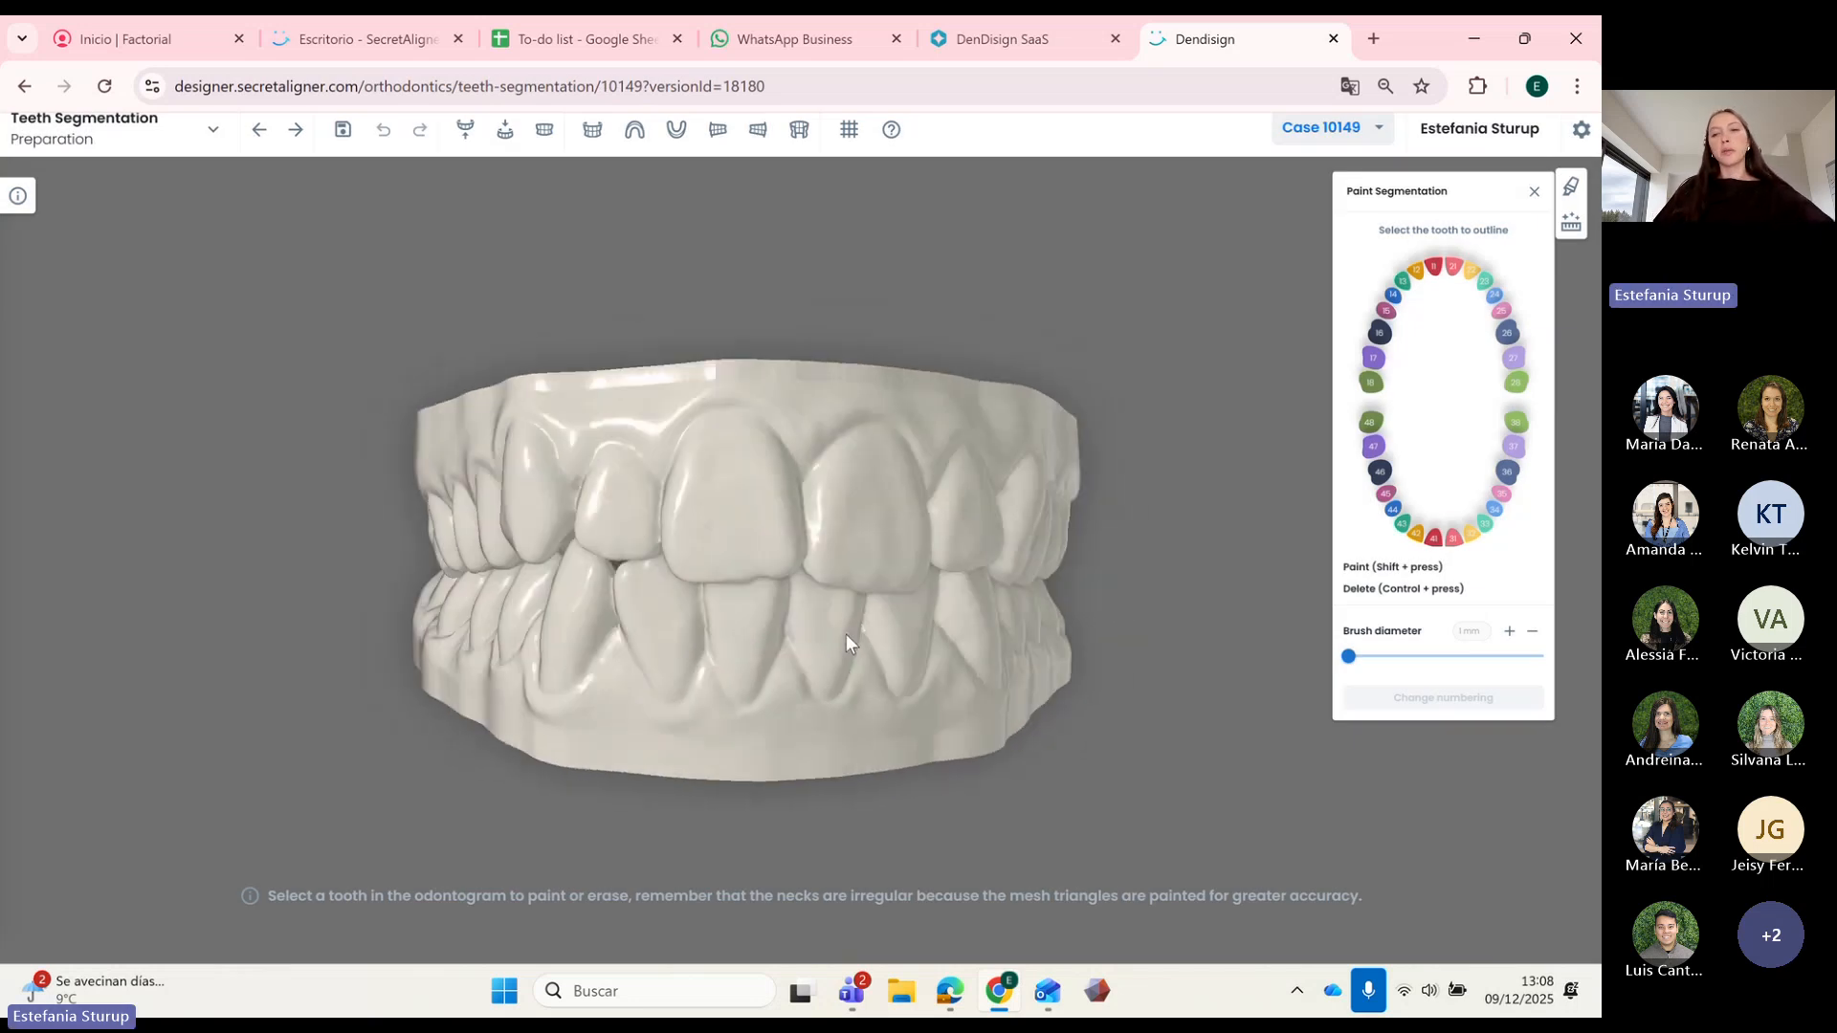
drag(1018, 444, 1557, 260)
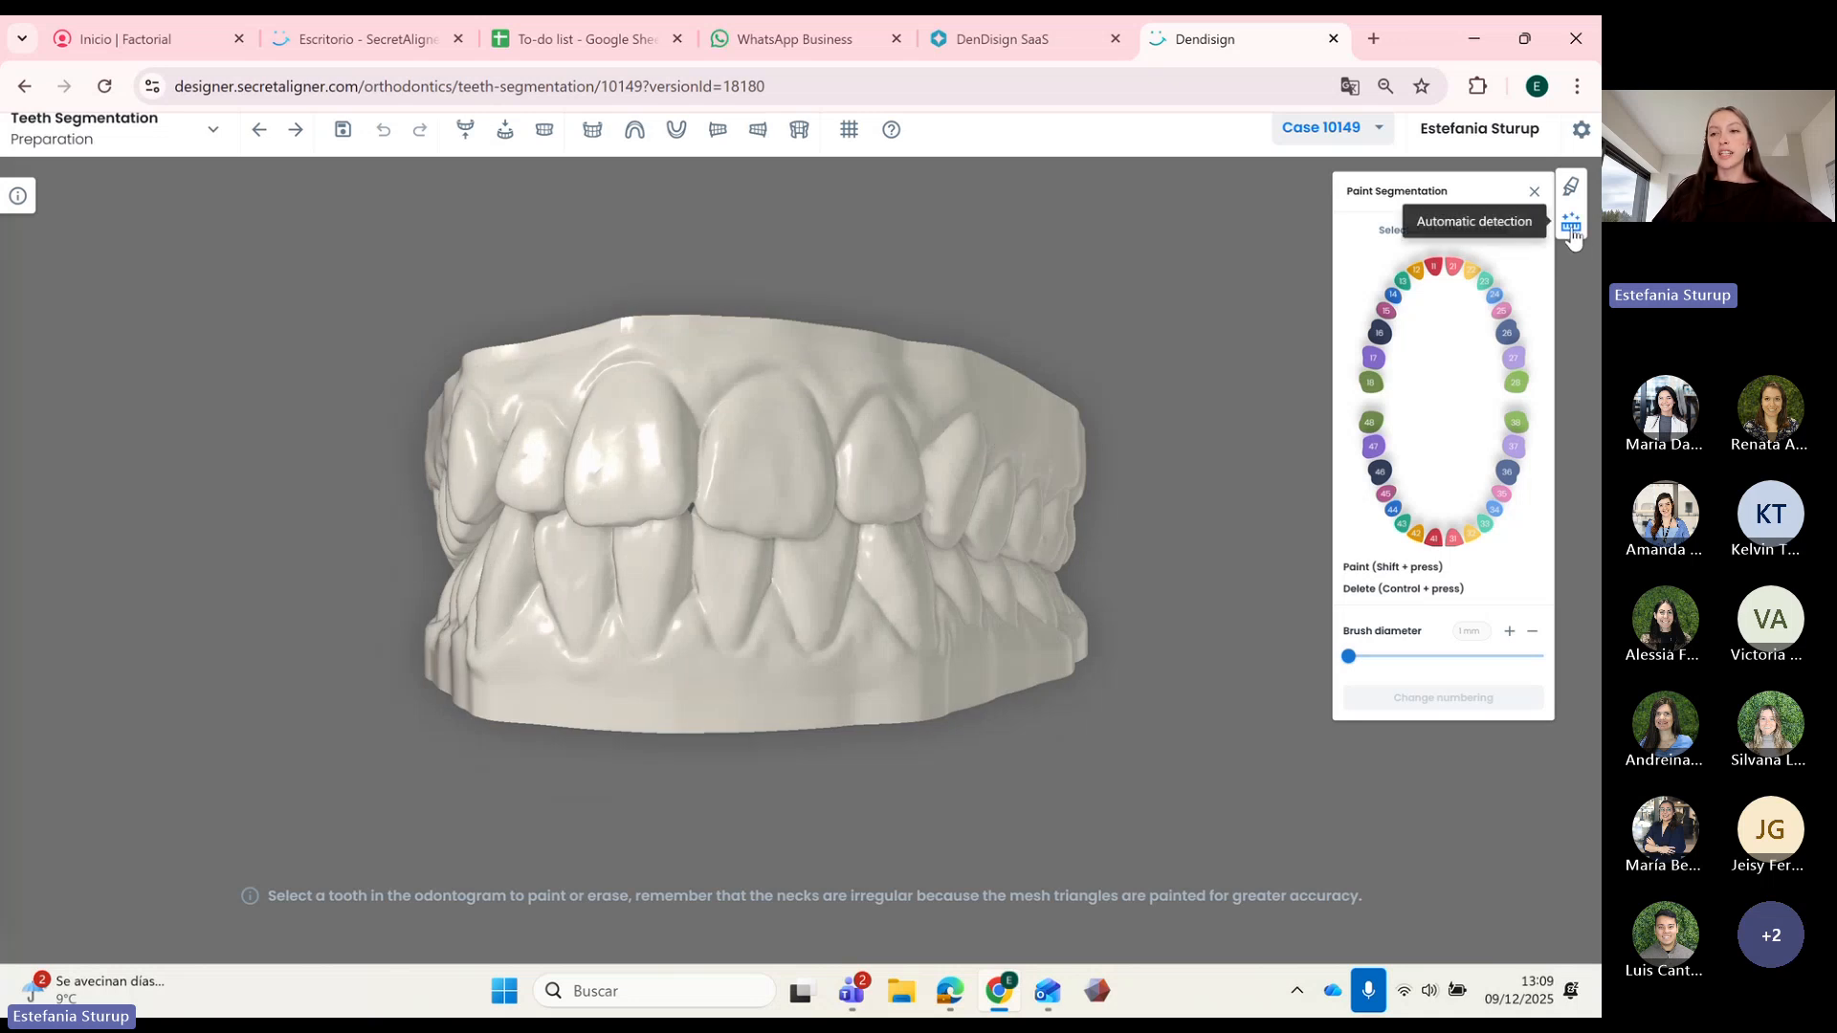
click(1571, 228)
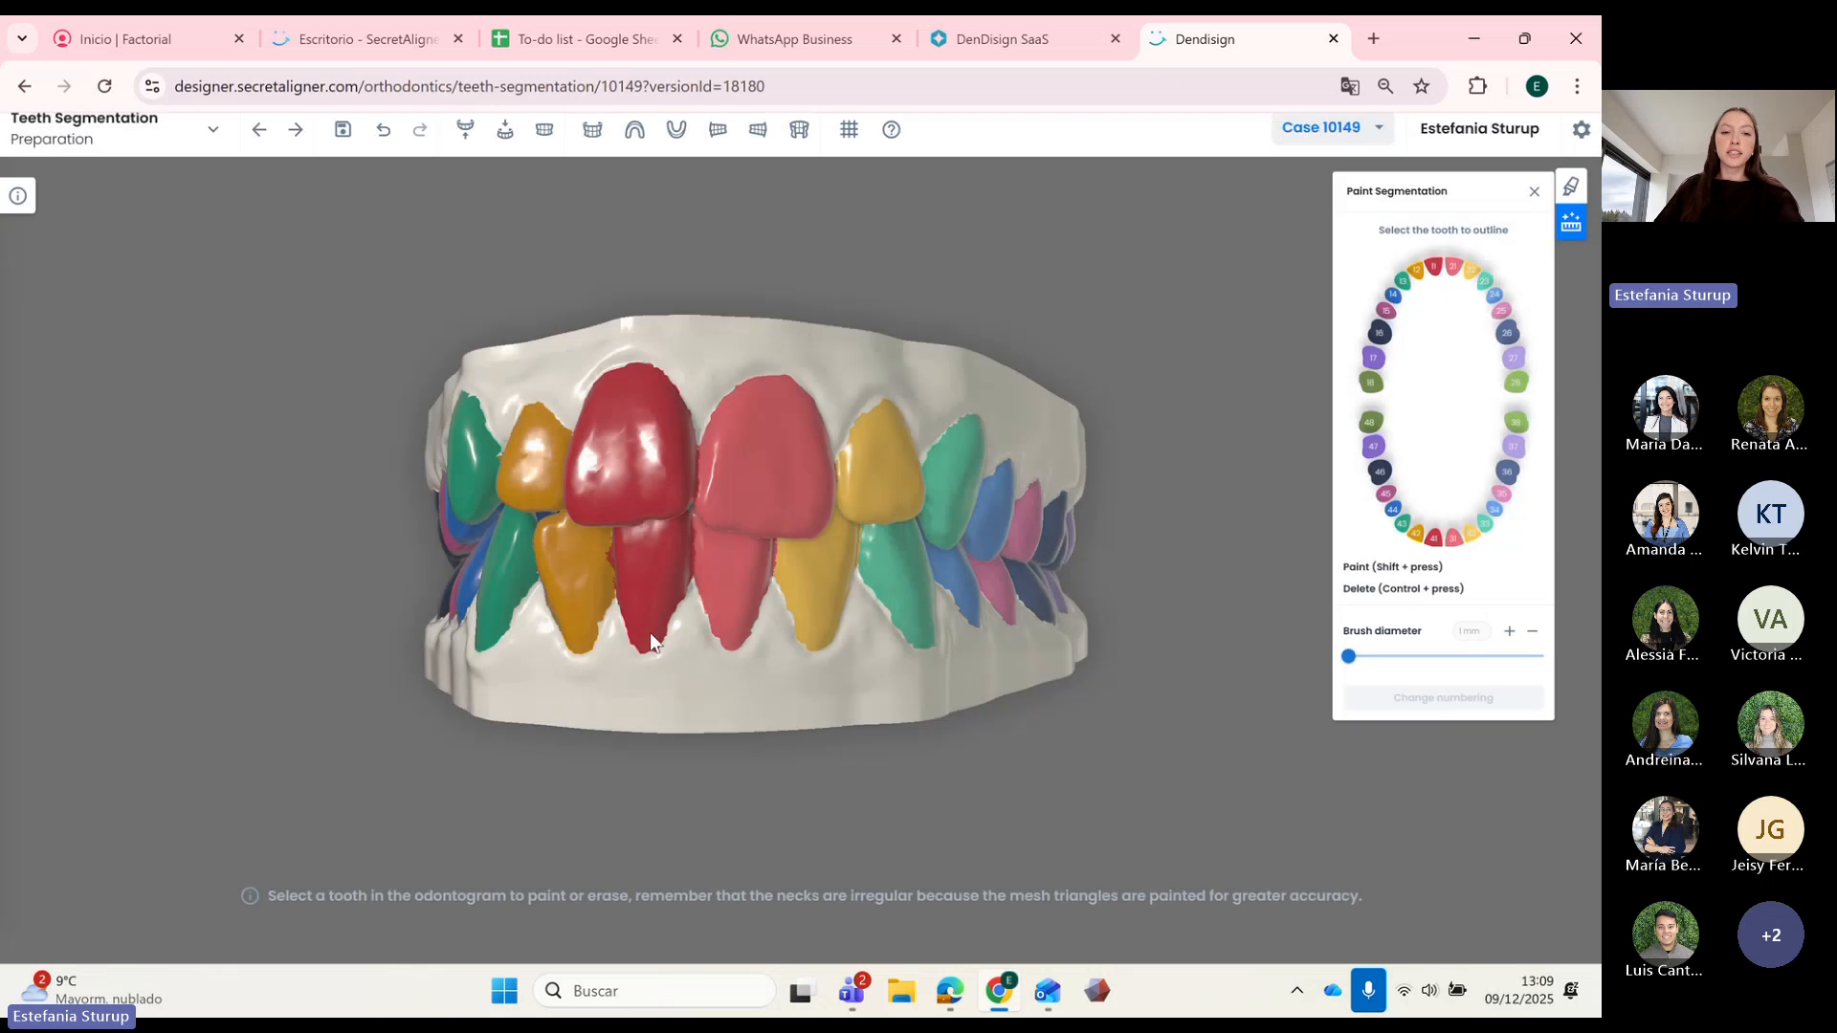
Step: On the upper arch, paint upper third molar 18 green with a 5 mm brush
drag(651, 634, 766, 612)
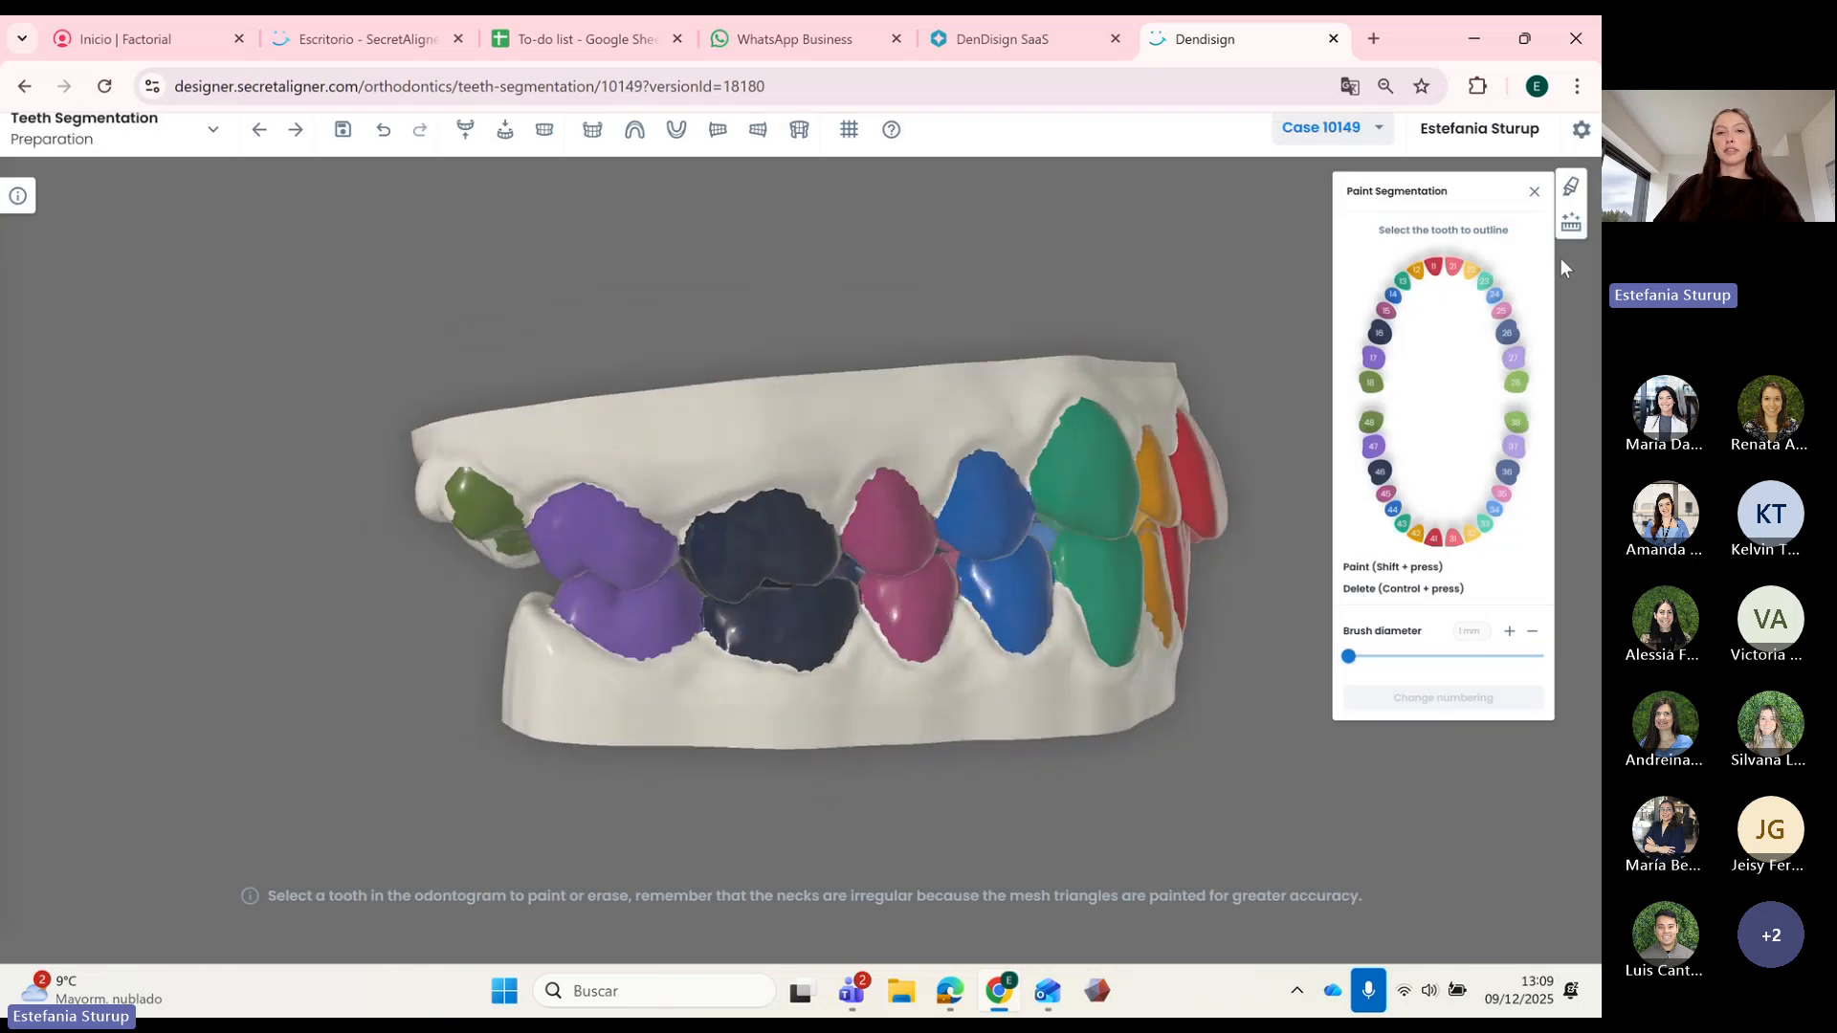
click(465, 129)
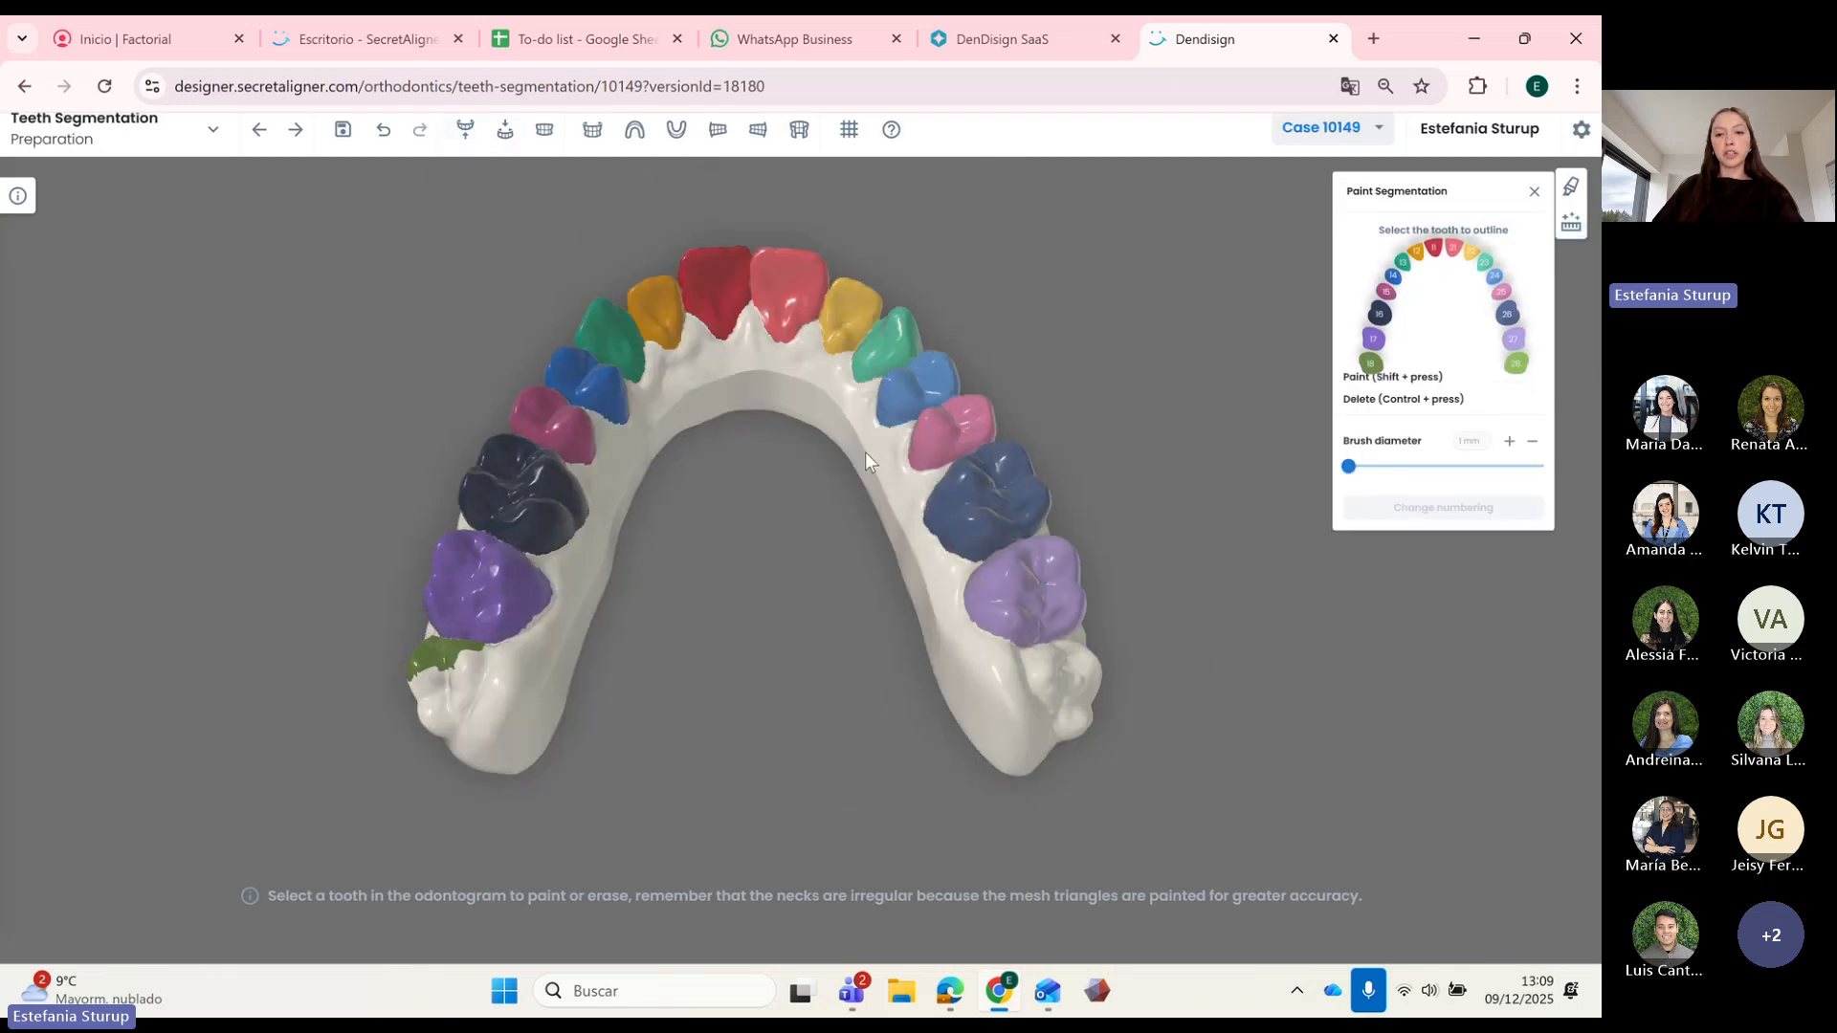
drag(865, 595, 921, 578)
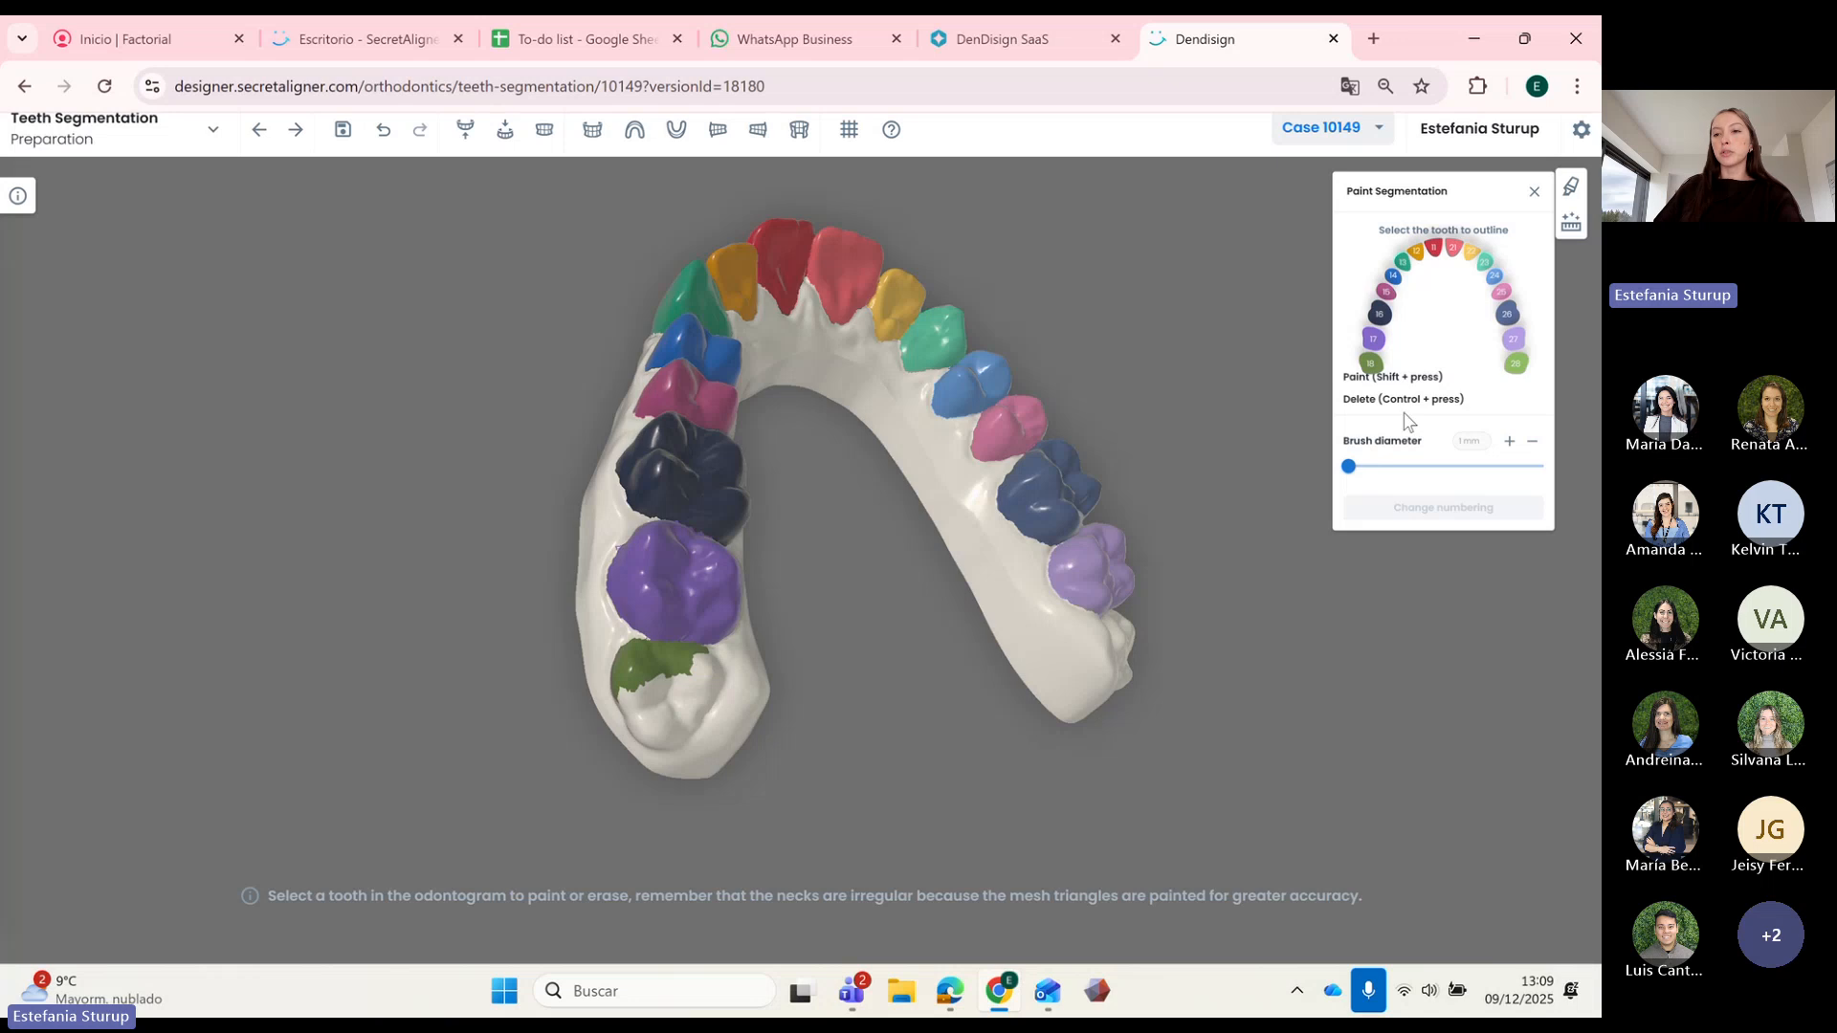
click(1373, 368)
drag(1348, 466, 1389, 466)
scroll(979, 603, up, 3)
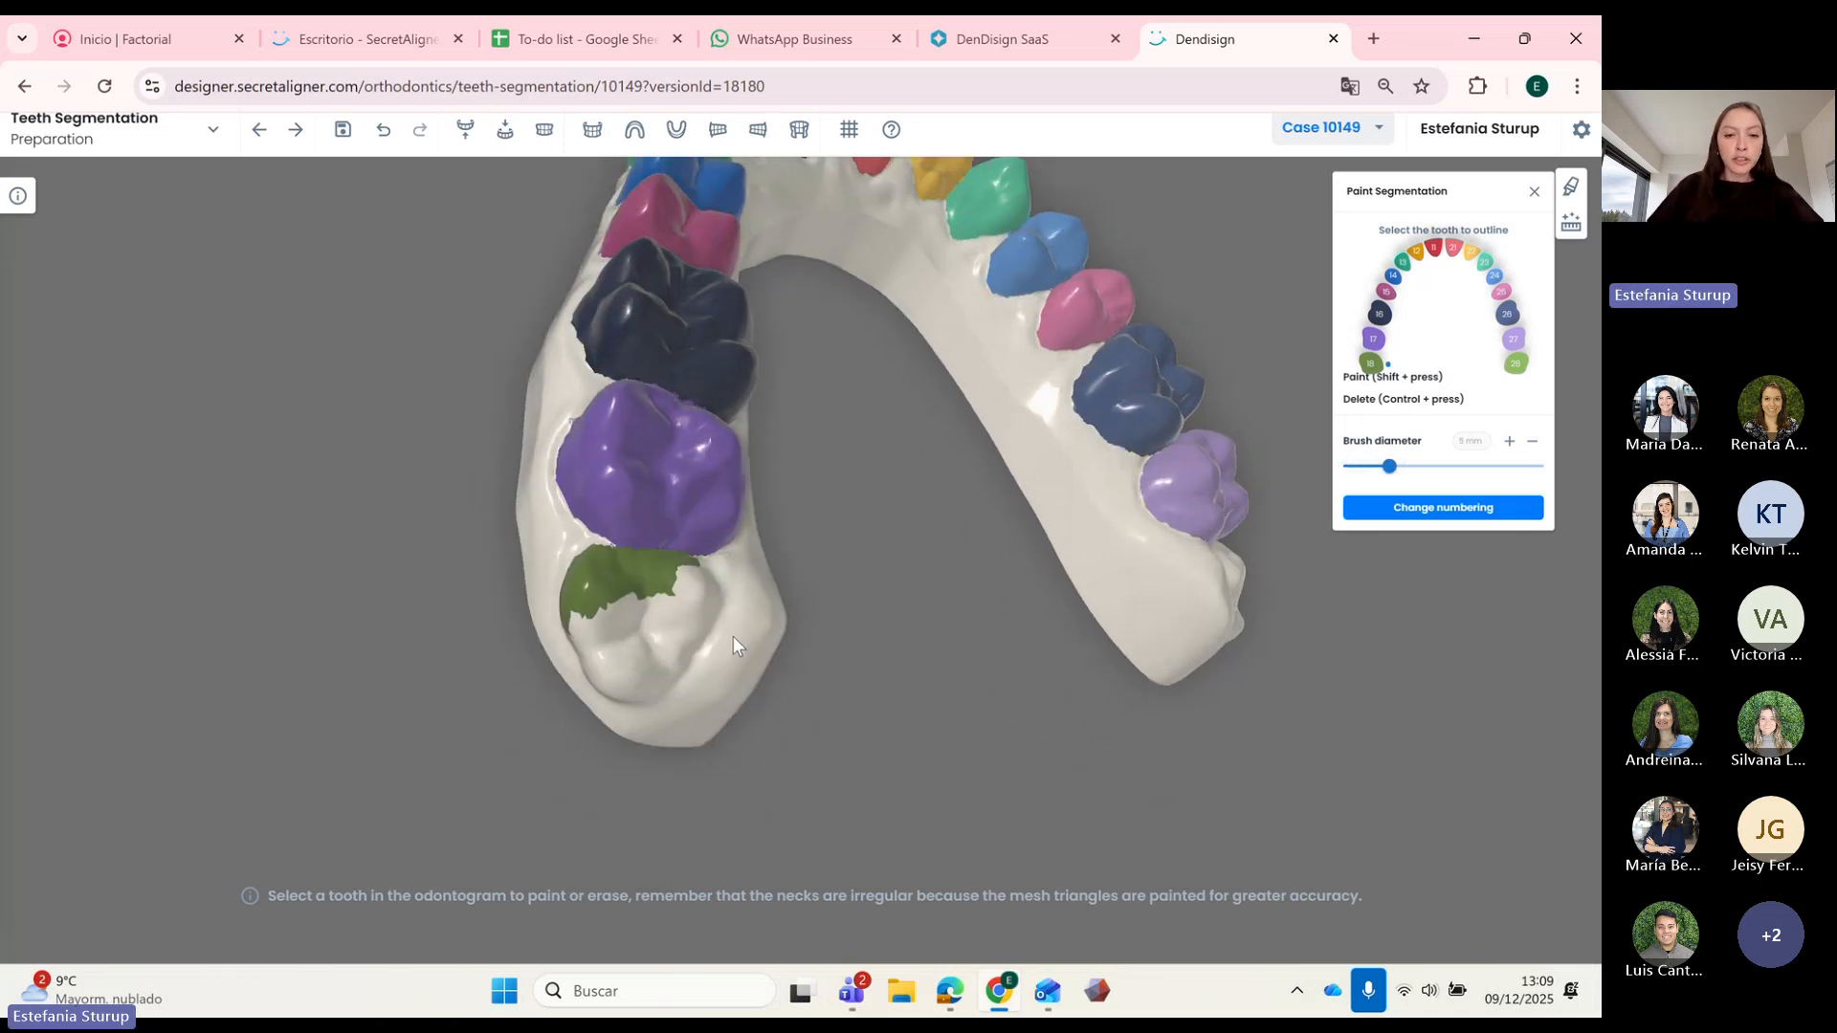
key(shift)
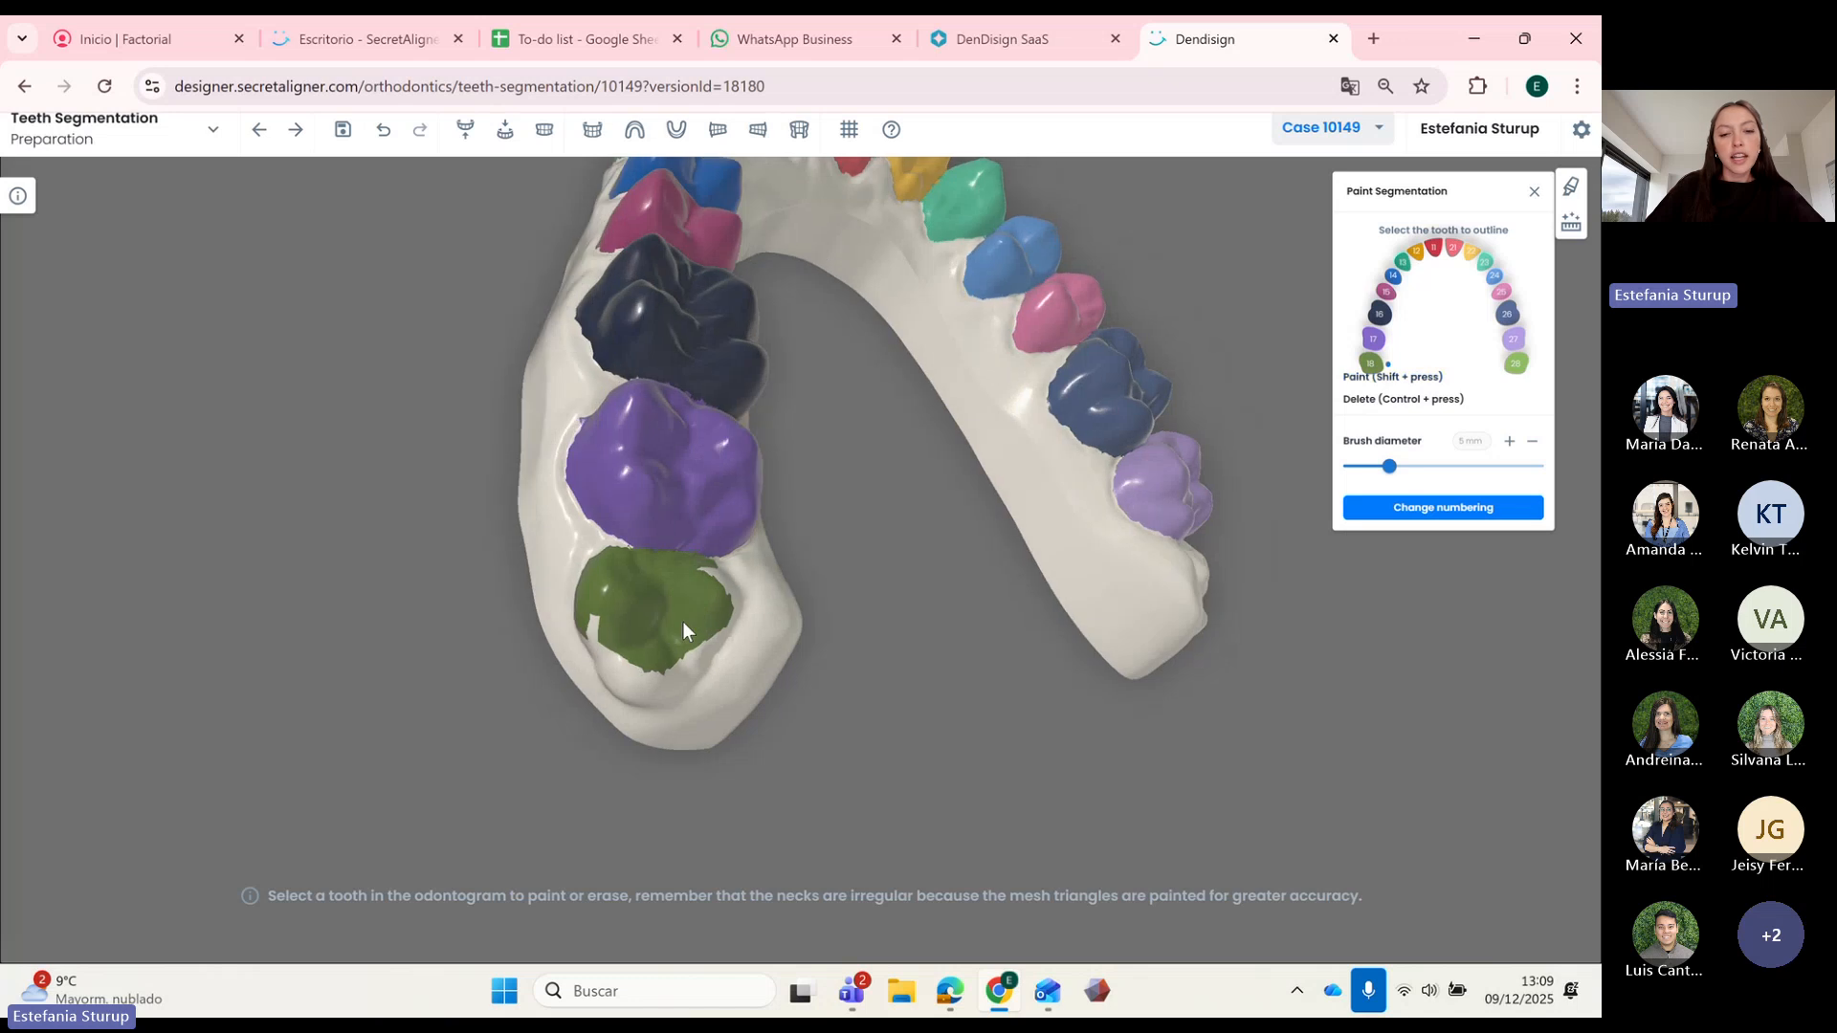
mouse_move(681, 621)
mouse_down()
mouse_move(739, 628)
mouse_move(767, 656)
mouse_move(648, 616)
mouse_up()
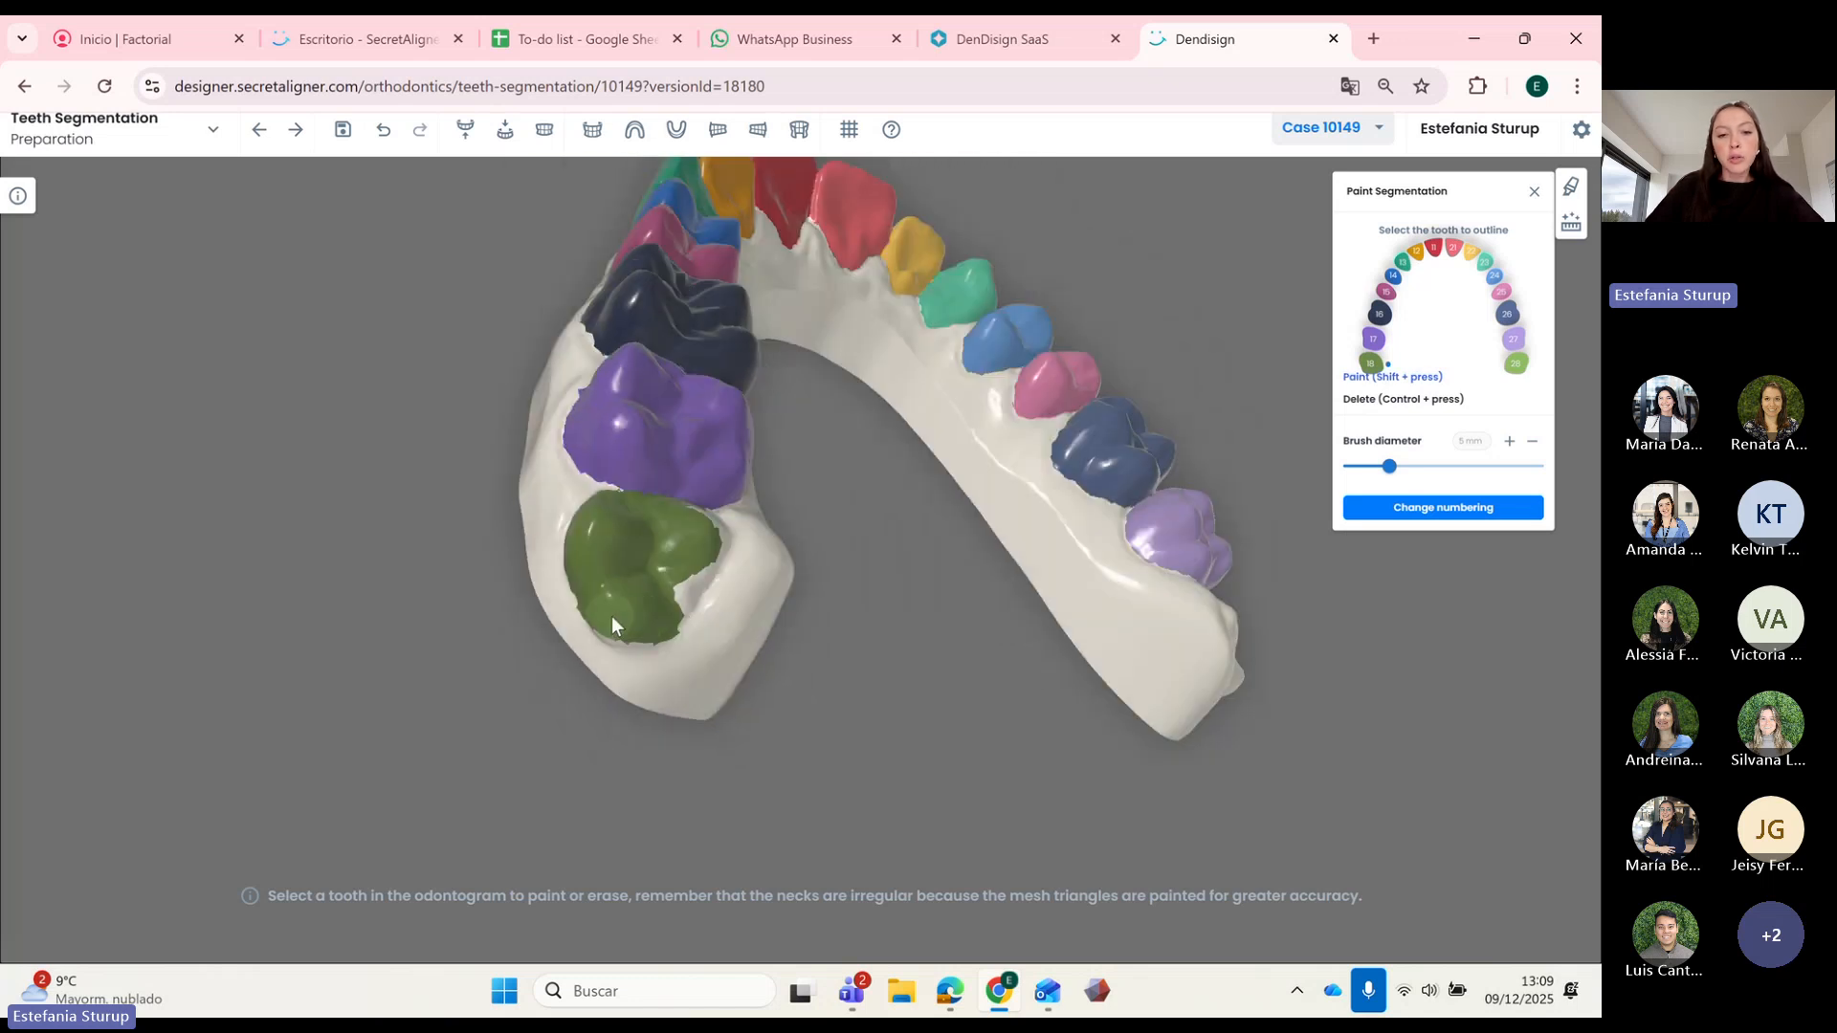
mouse_move(702, 545)
mouse_down()
mouse_move(641, 635)
mouse_move(670, 660)
mouse_move(662, 717)
mouse_move(708, 681)
mouse_up()
scroll(831, 647, down, 4)
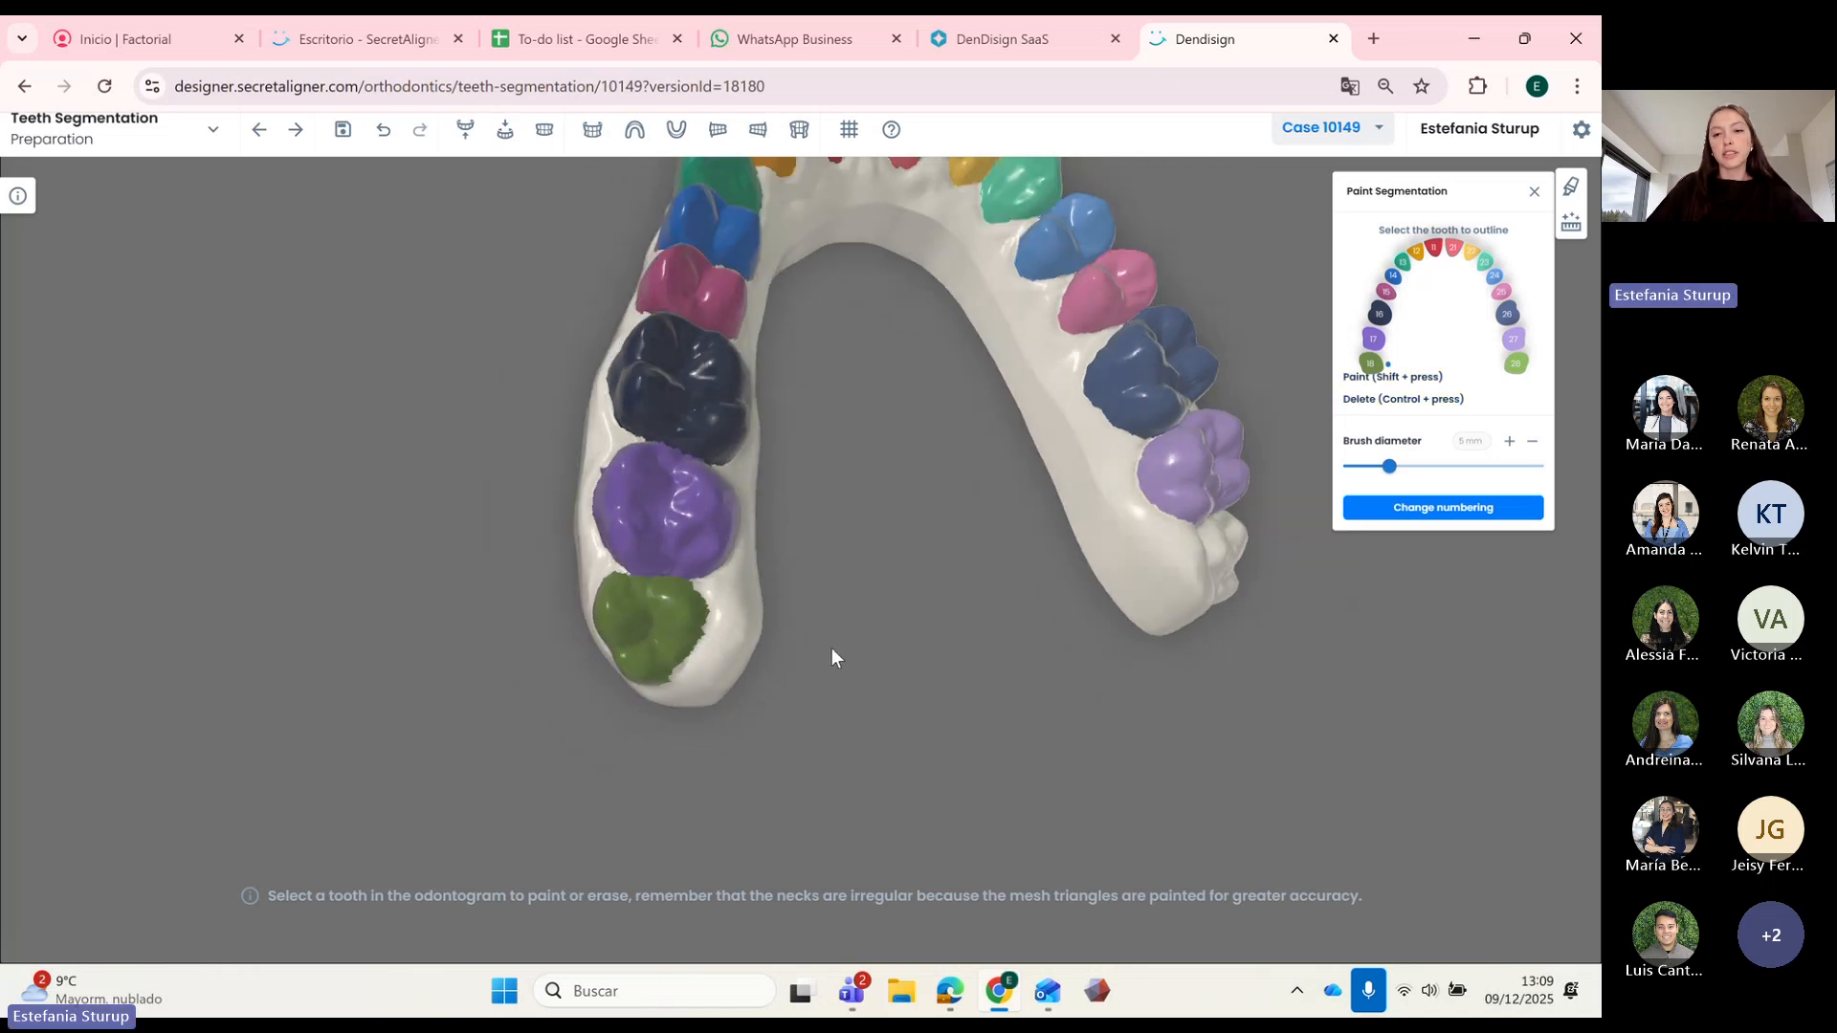
mouse_move(830, 647)
mouse_down()
mouse_move(893, 589)
mouse_move(1186, 525)
mouse_move(1094, 499)
mouse_move(1111, 500)
mouse_up()
Step: Paint tooth 28's crown green and orbit the arch to check both painted molars
click(1514, 370)
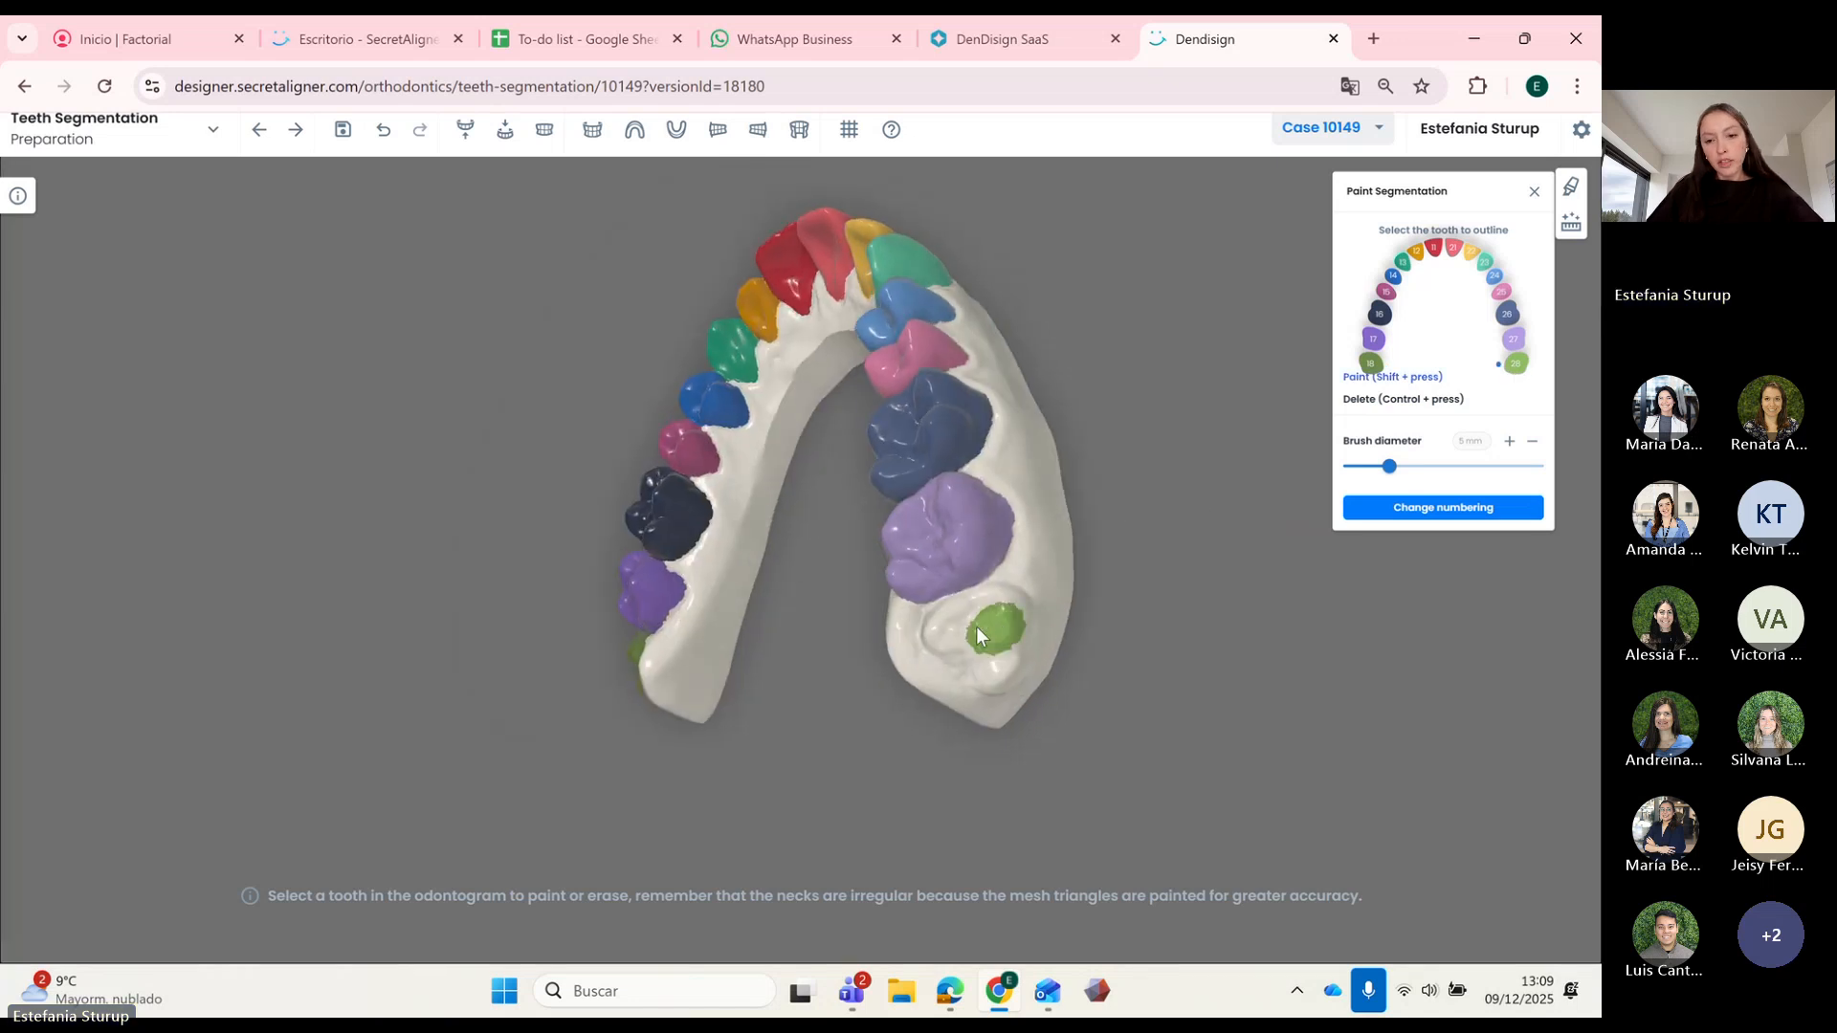
drag(996, 601, 1033, 595)
scroll(1034, 595, up, 3)
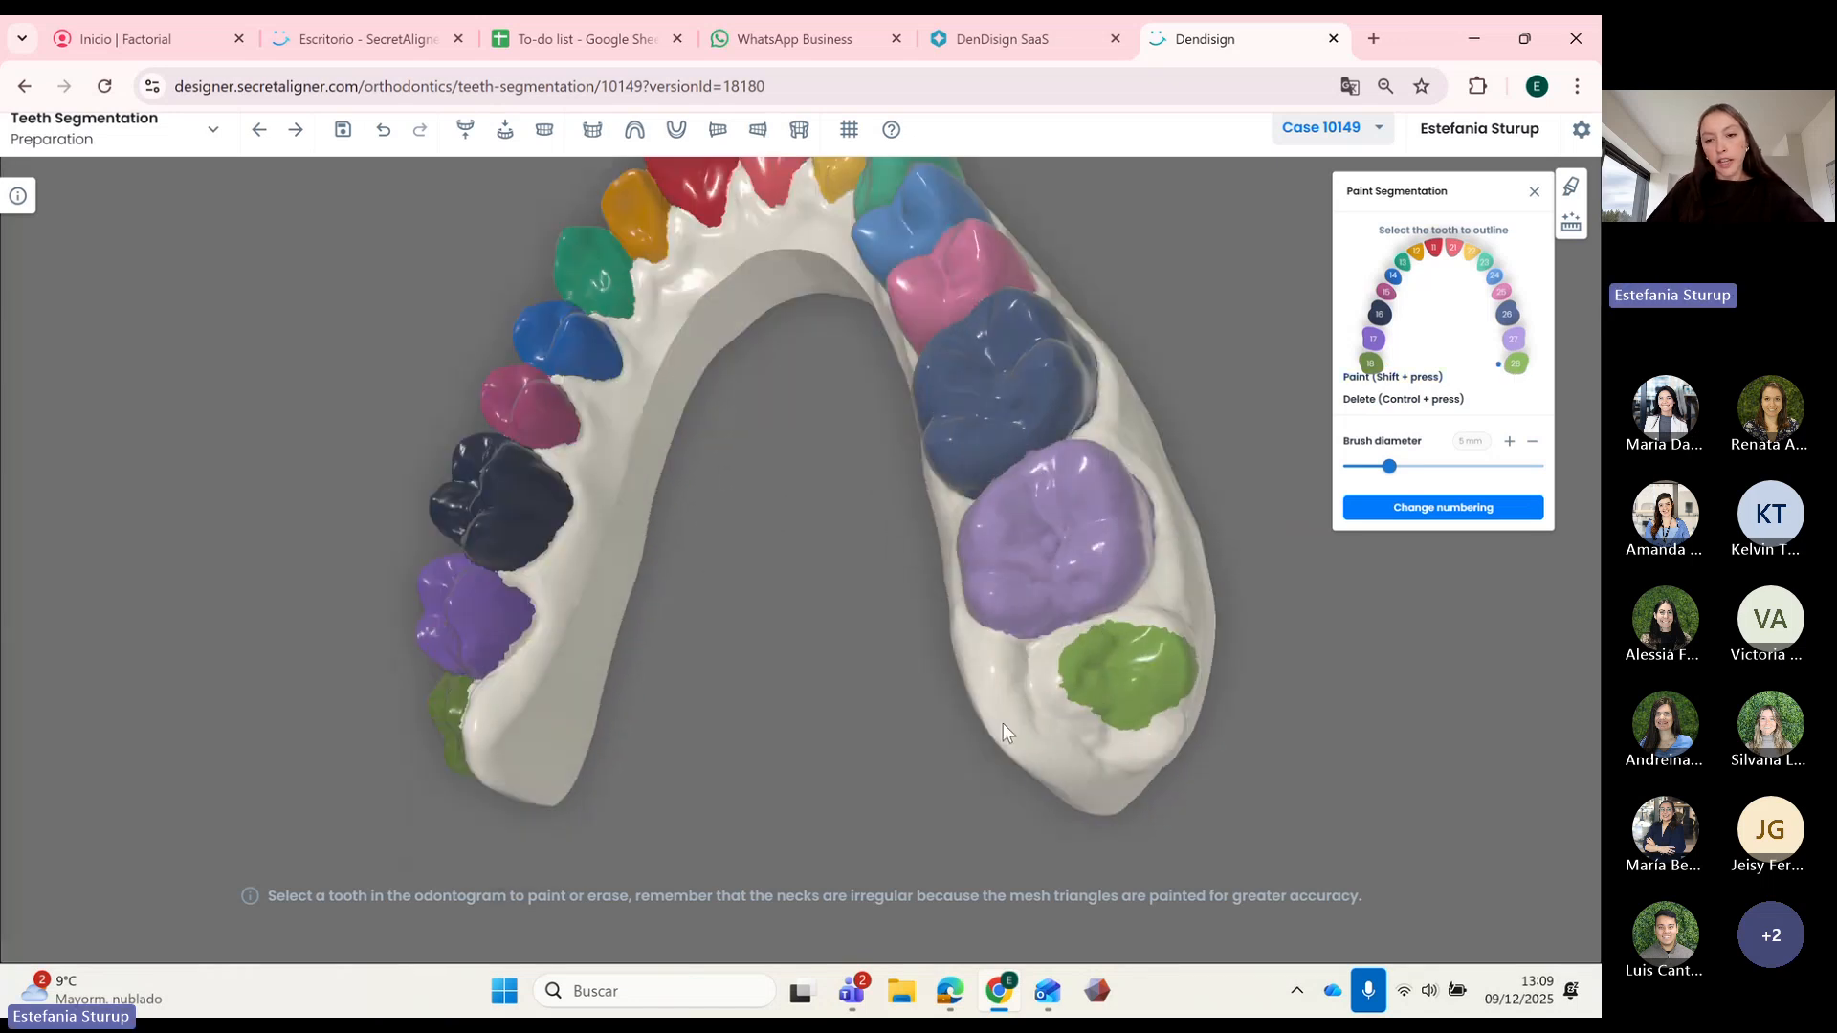
drag(1003, 723, 1079, 659)
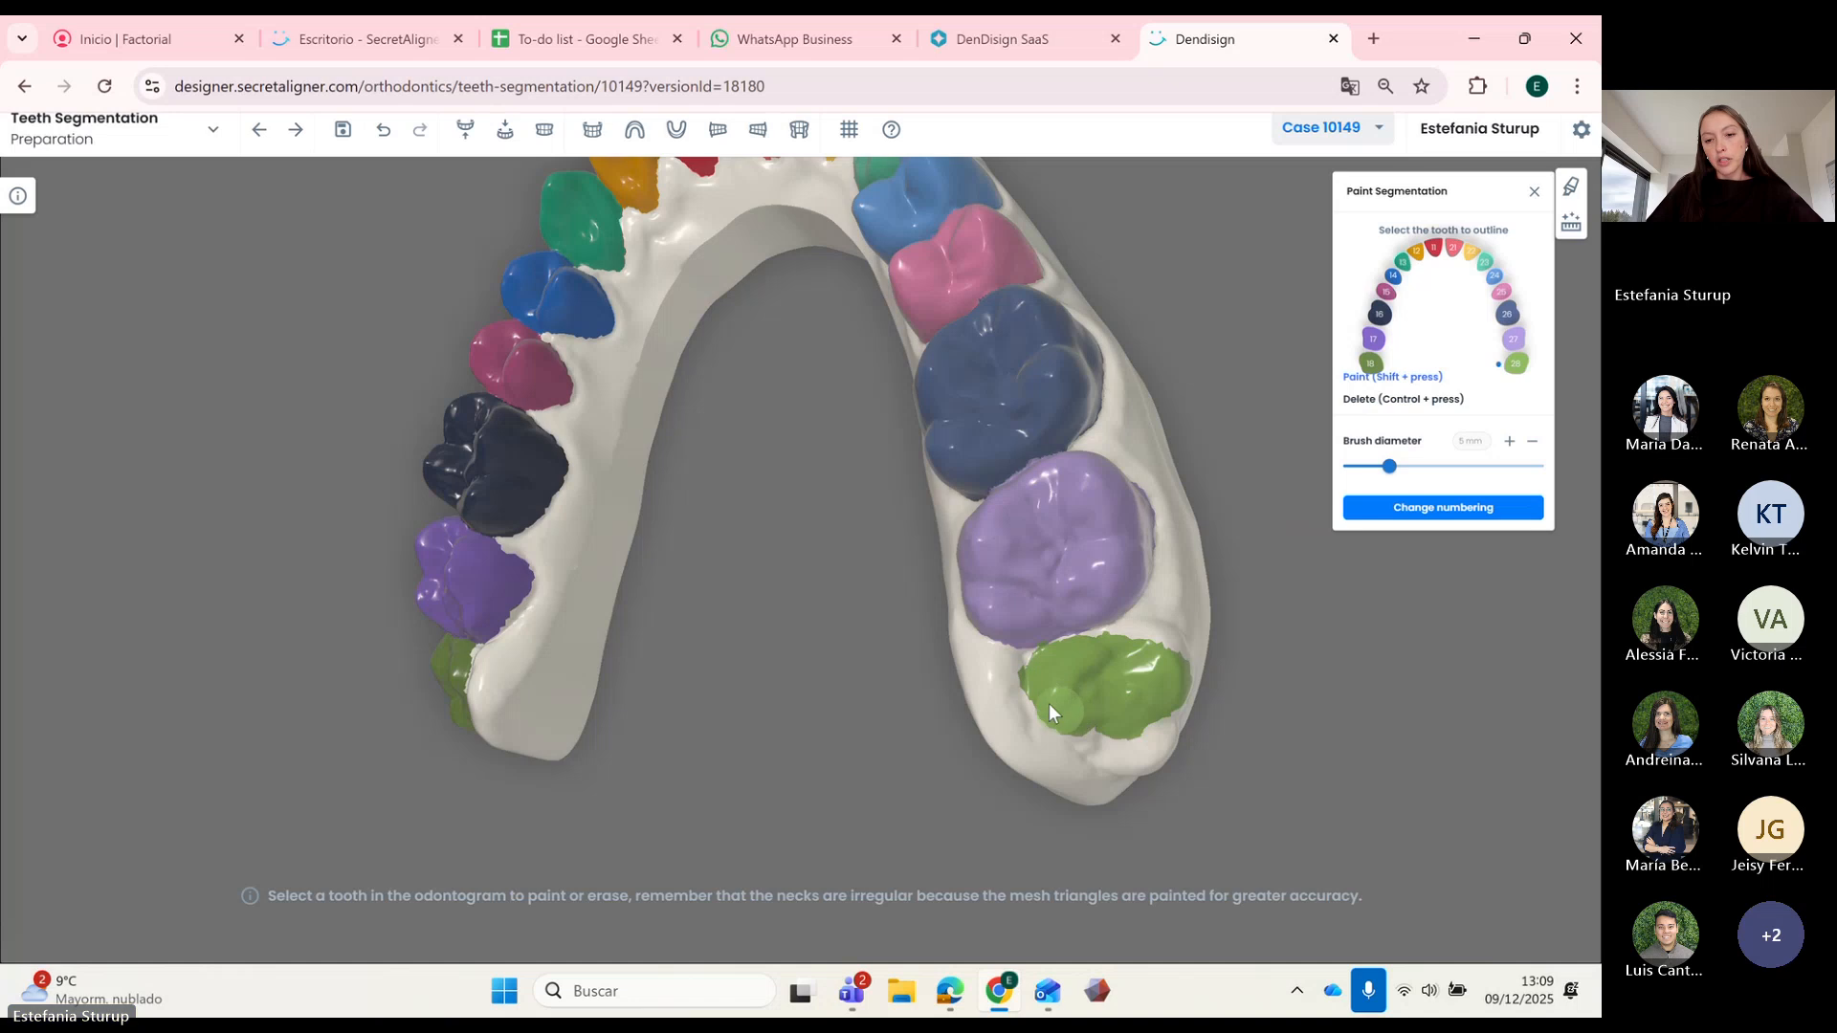
drag(1085, 725, 922, 571)
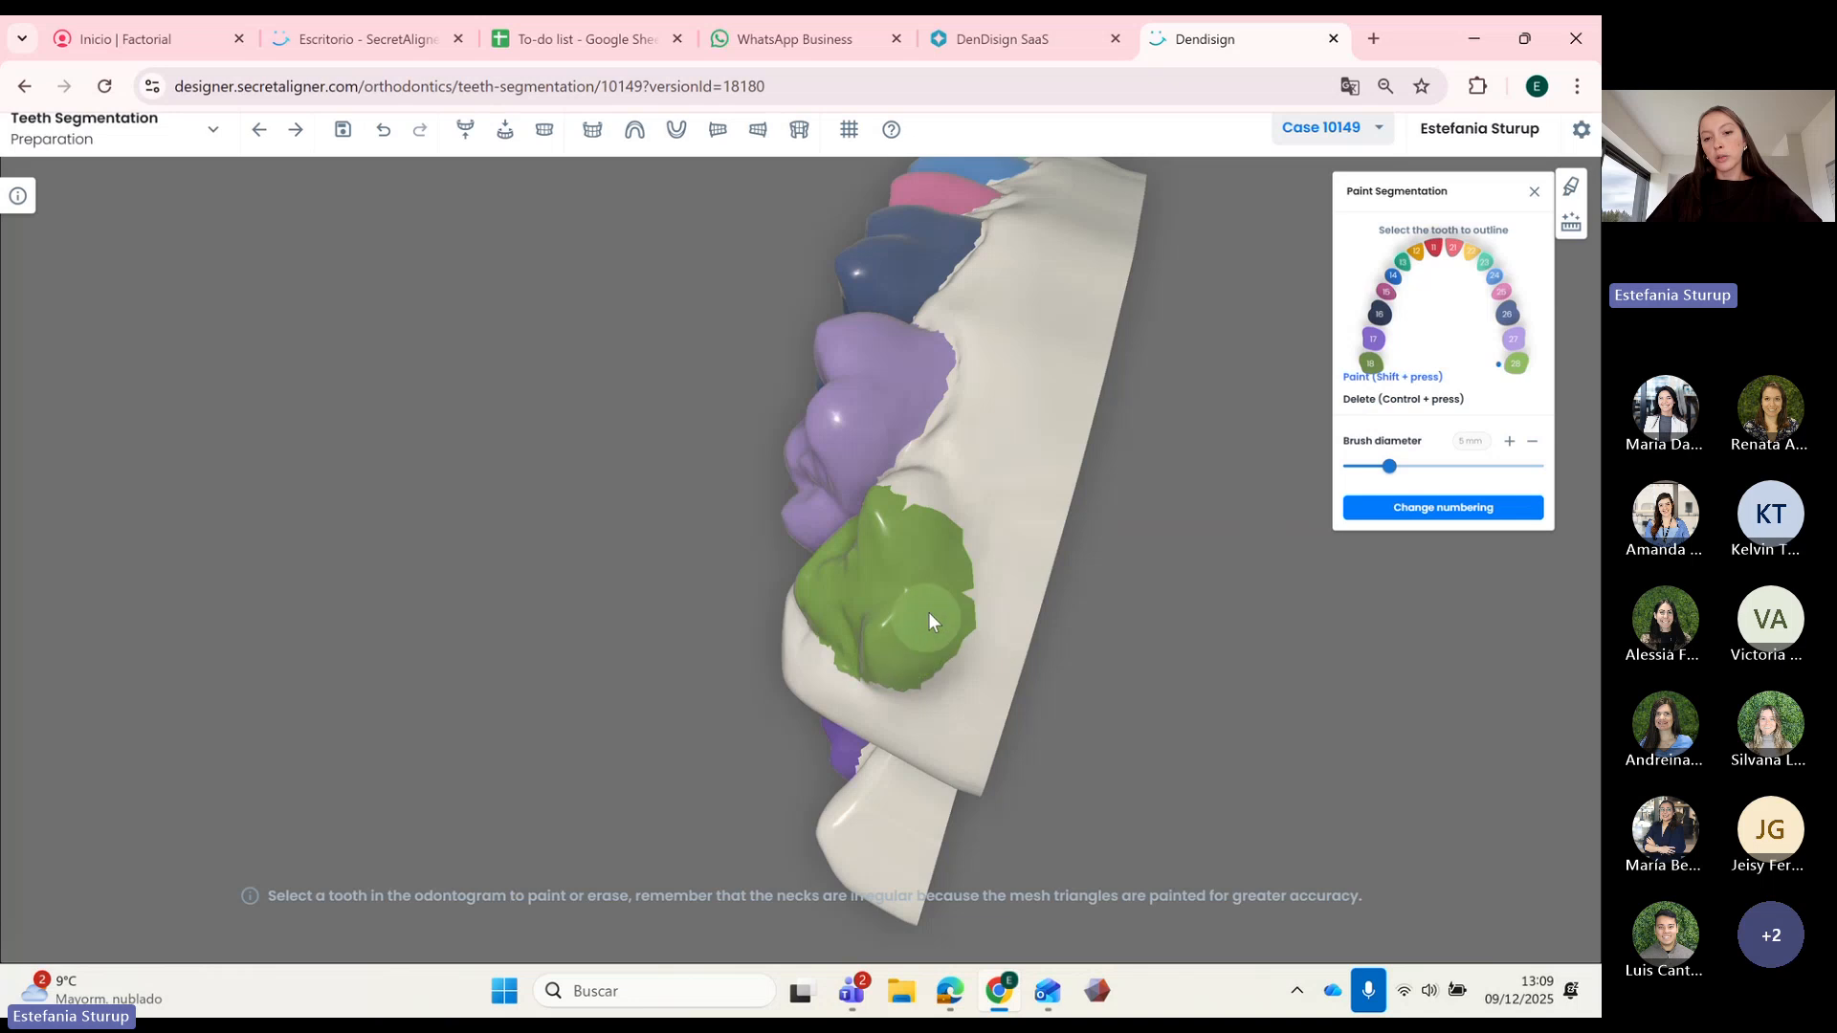
drag(957, 583, 1064, 738)
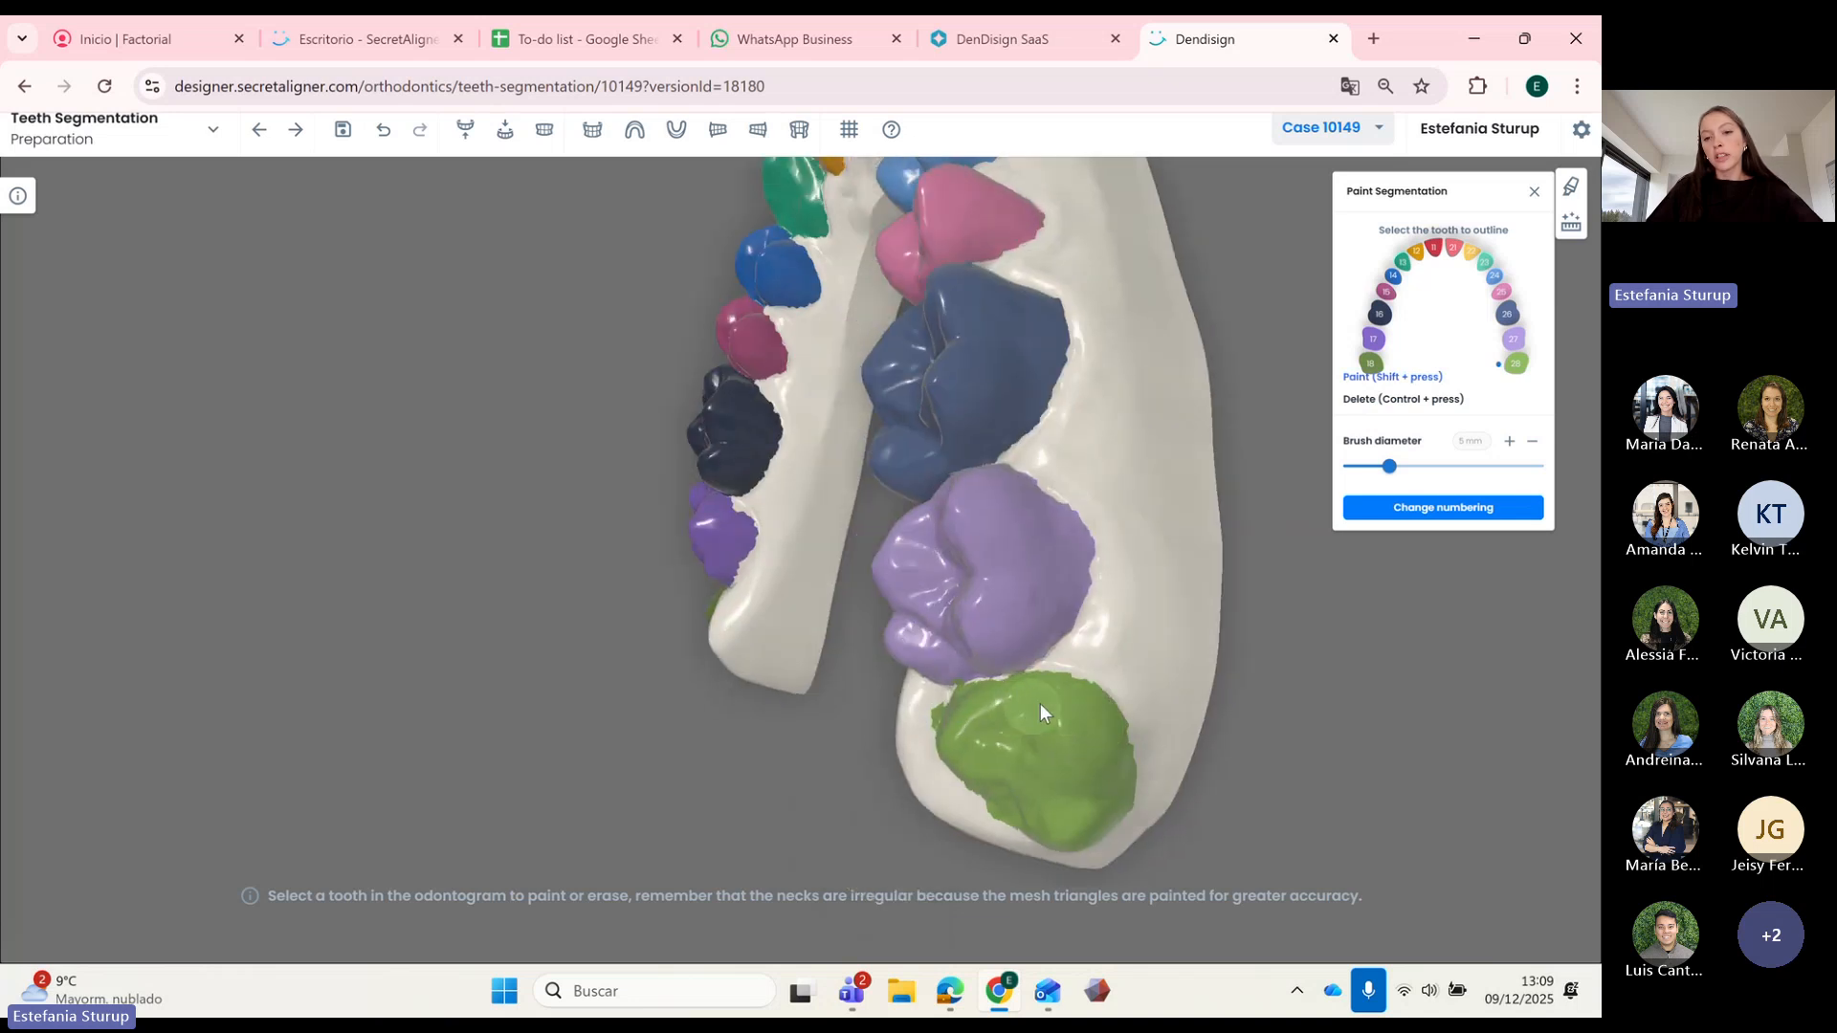
drag(1068, 702, 937, 564)
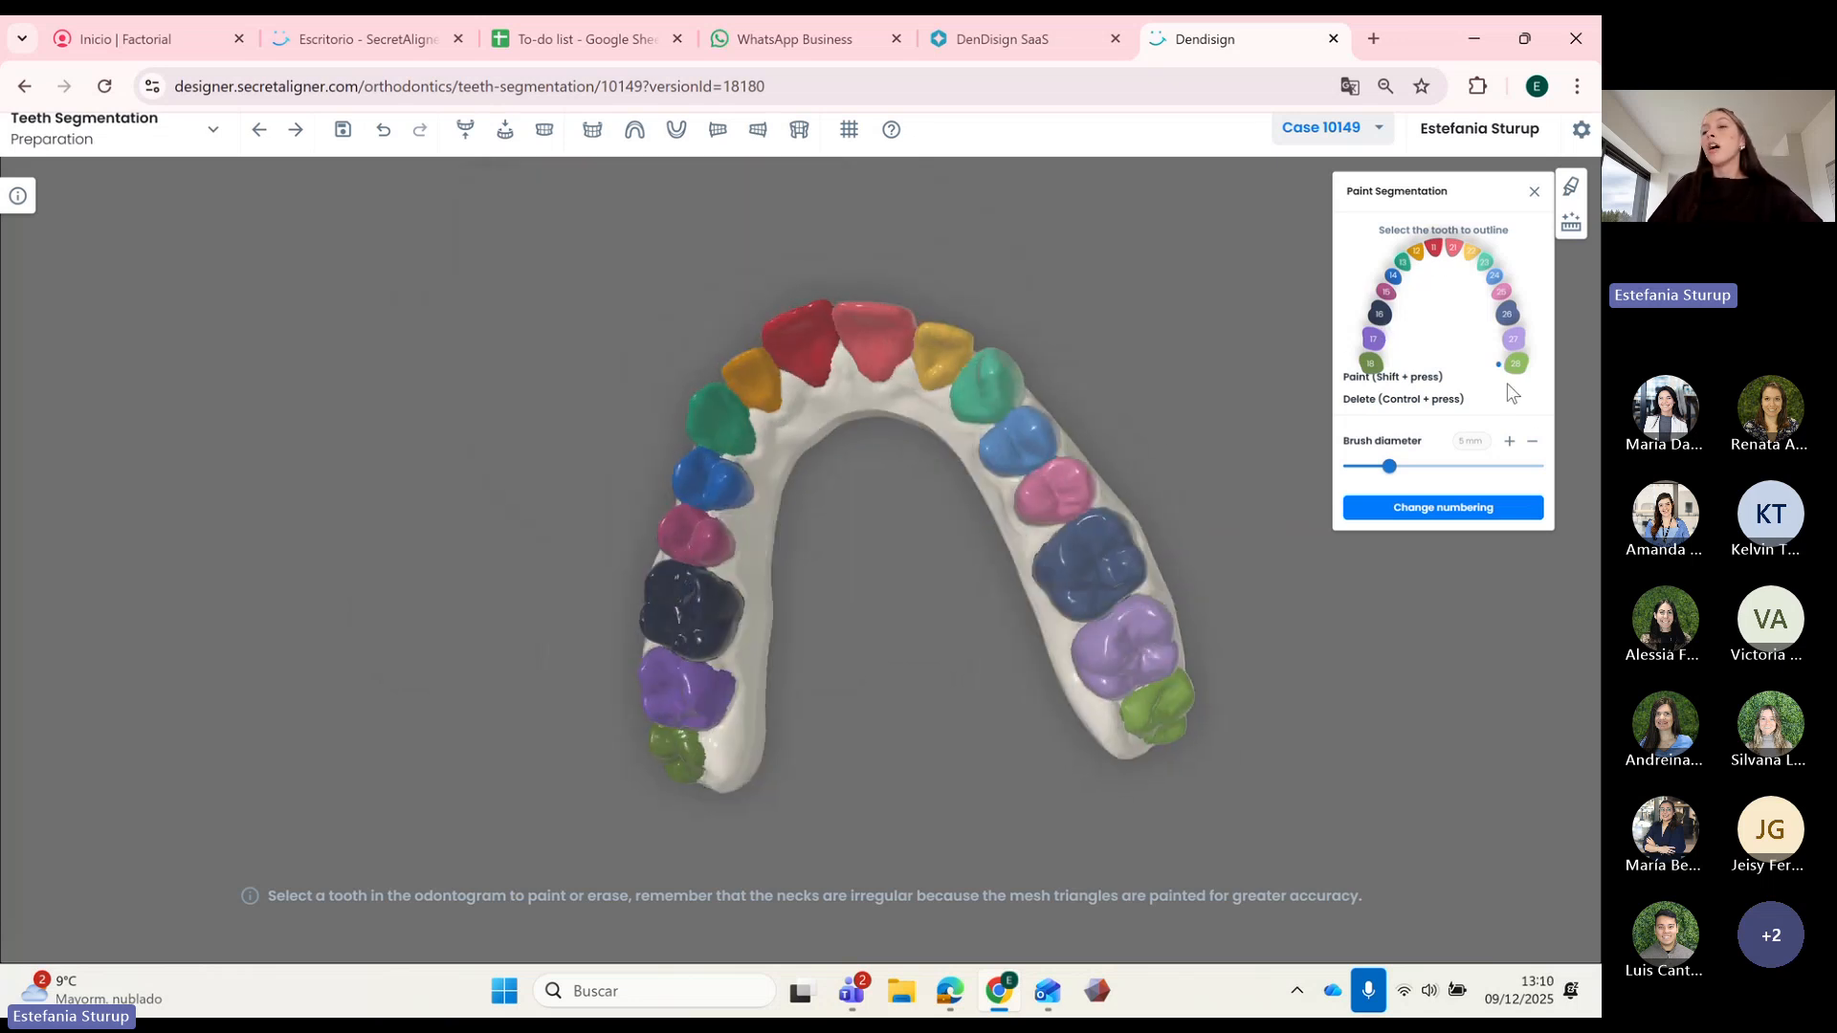
drag(1025, 336, 796, 427)
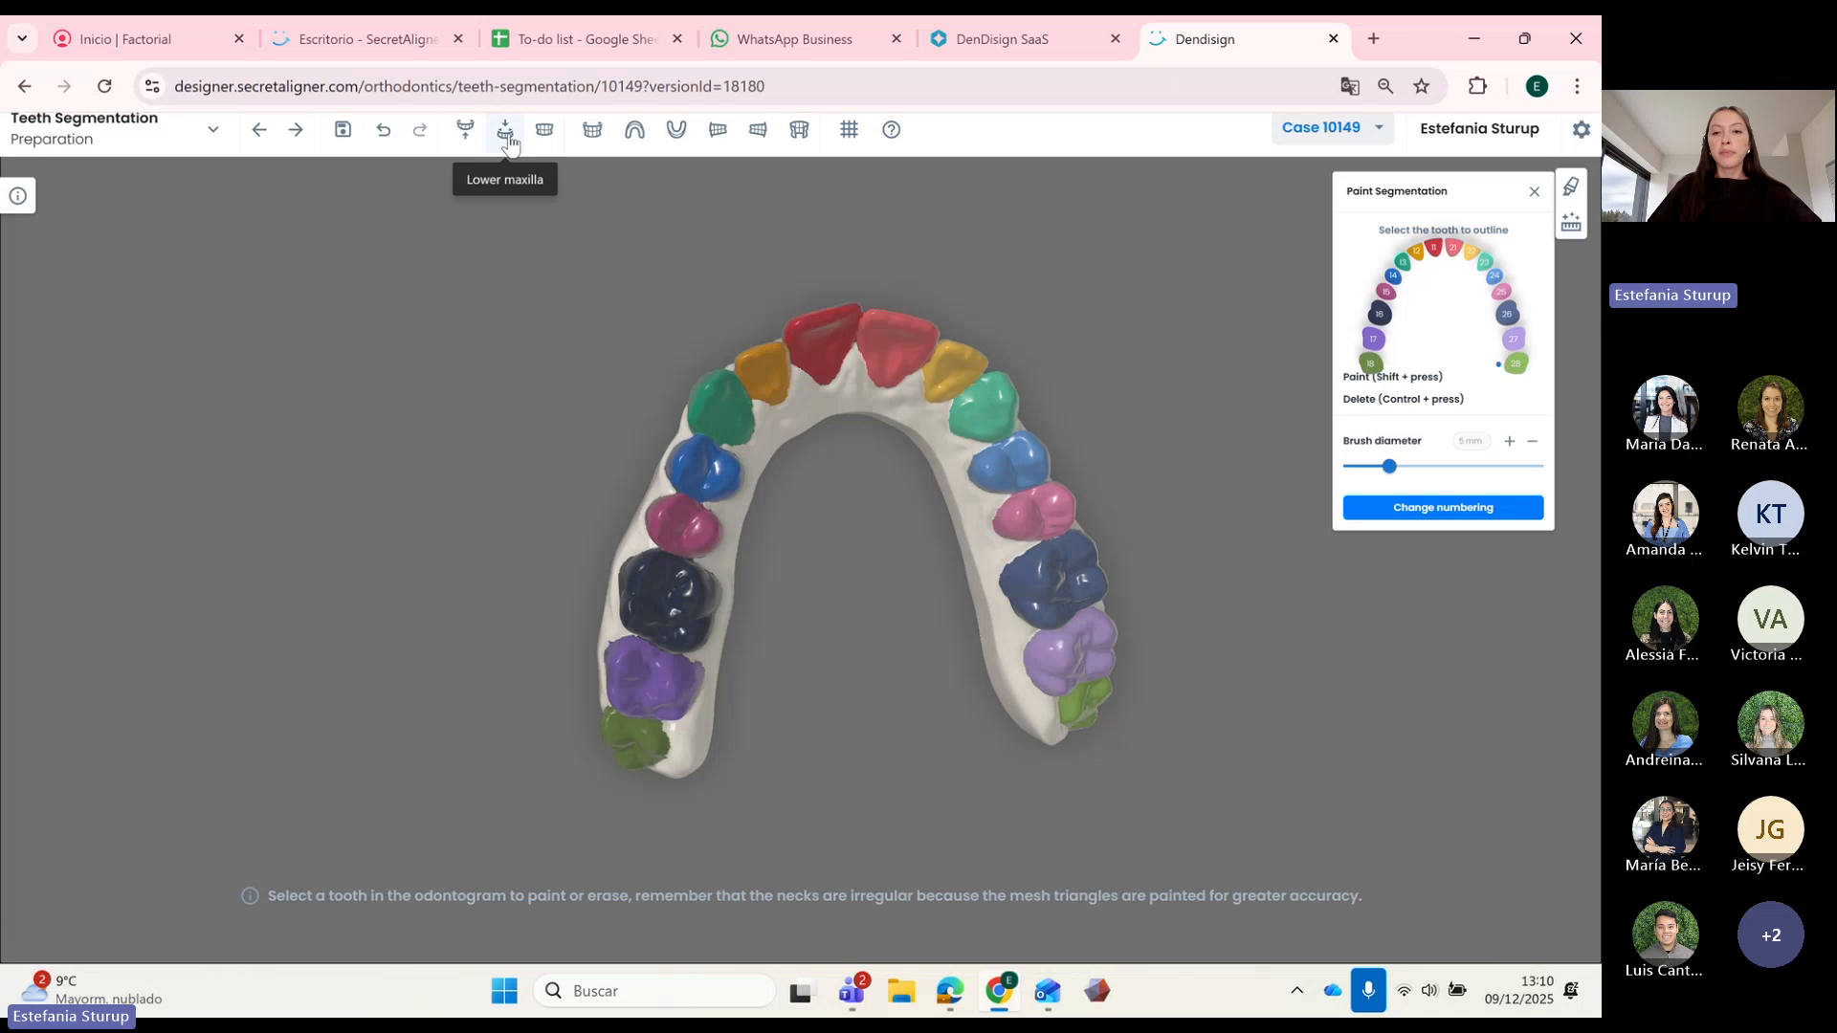
Step: Check the lower arch, then return to the upper arch and pick tooth 16 in the chart
click(508, 141)
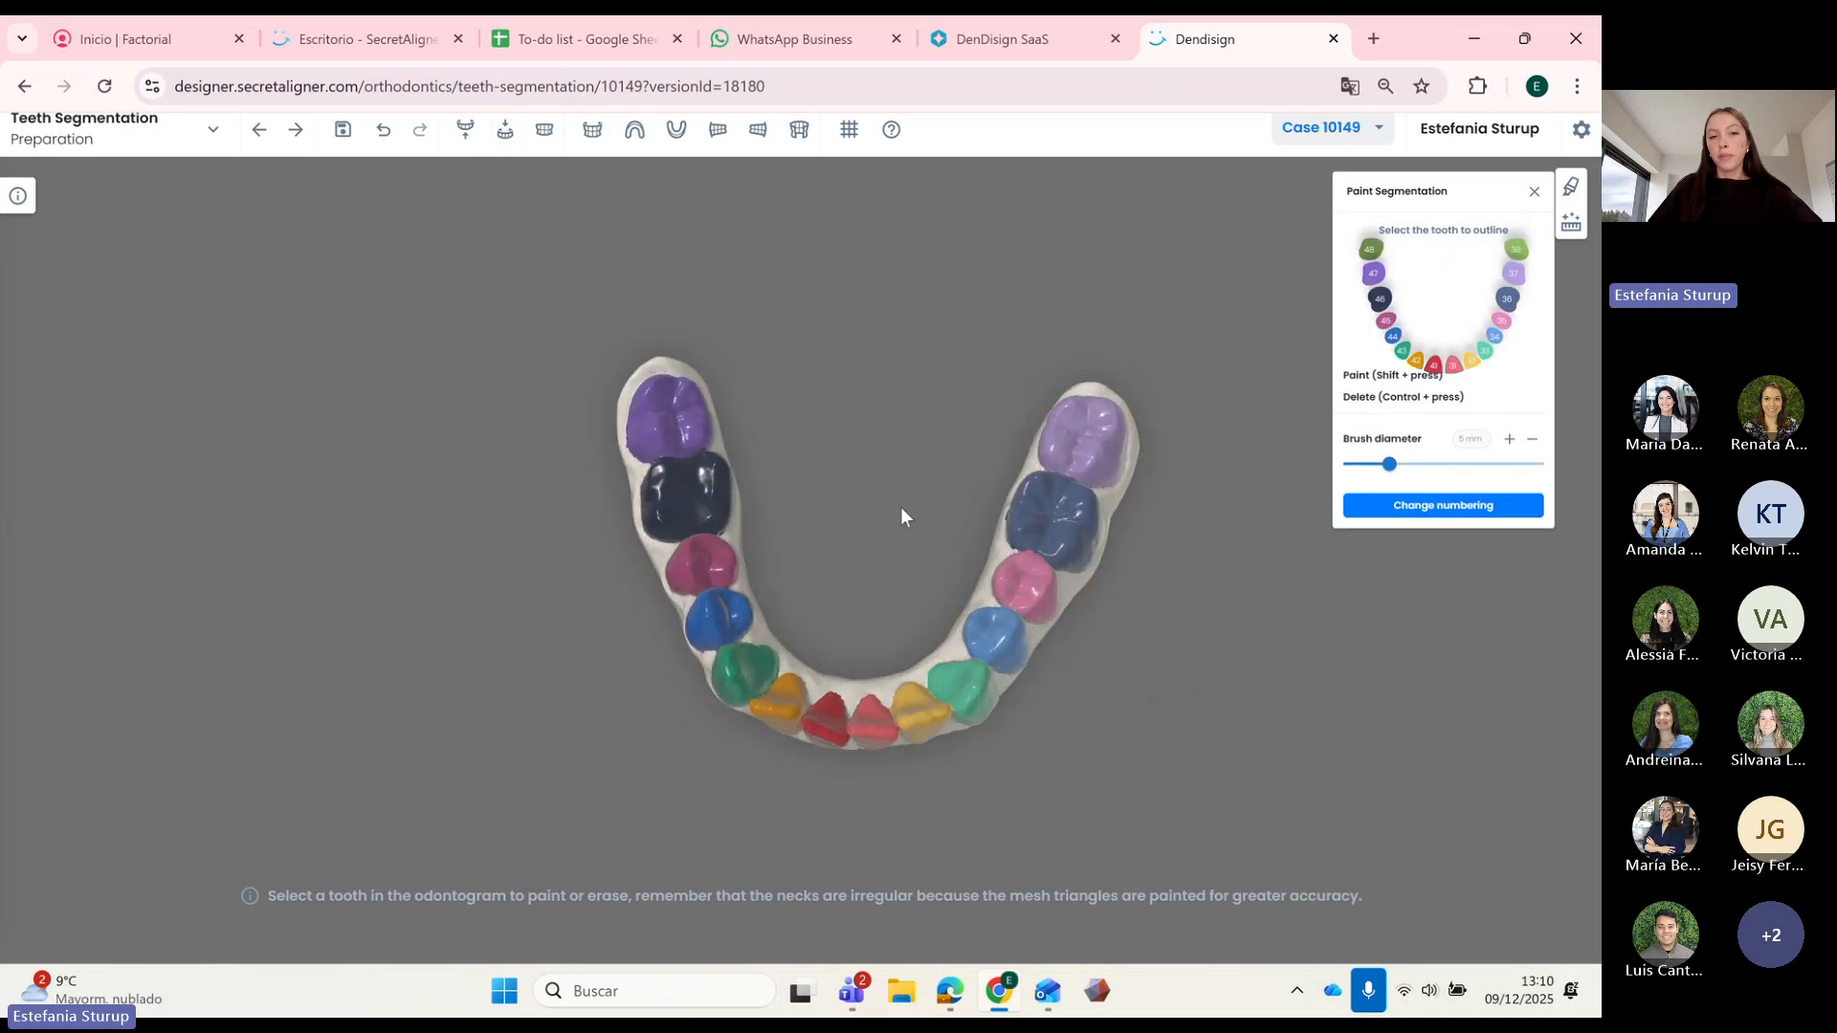
click(465, 131)
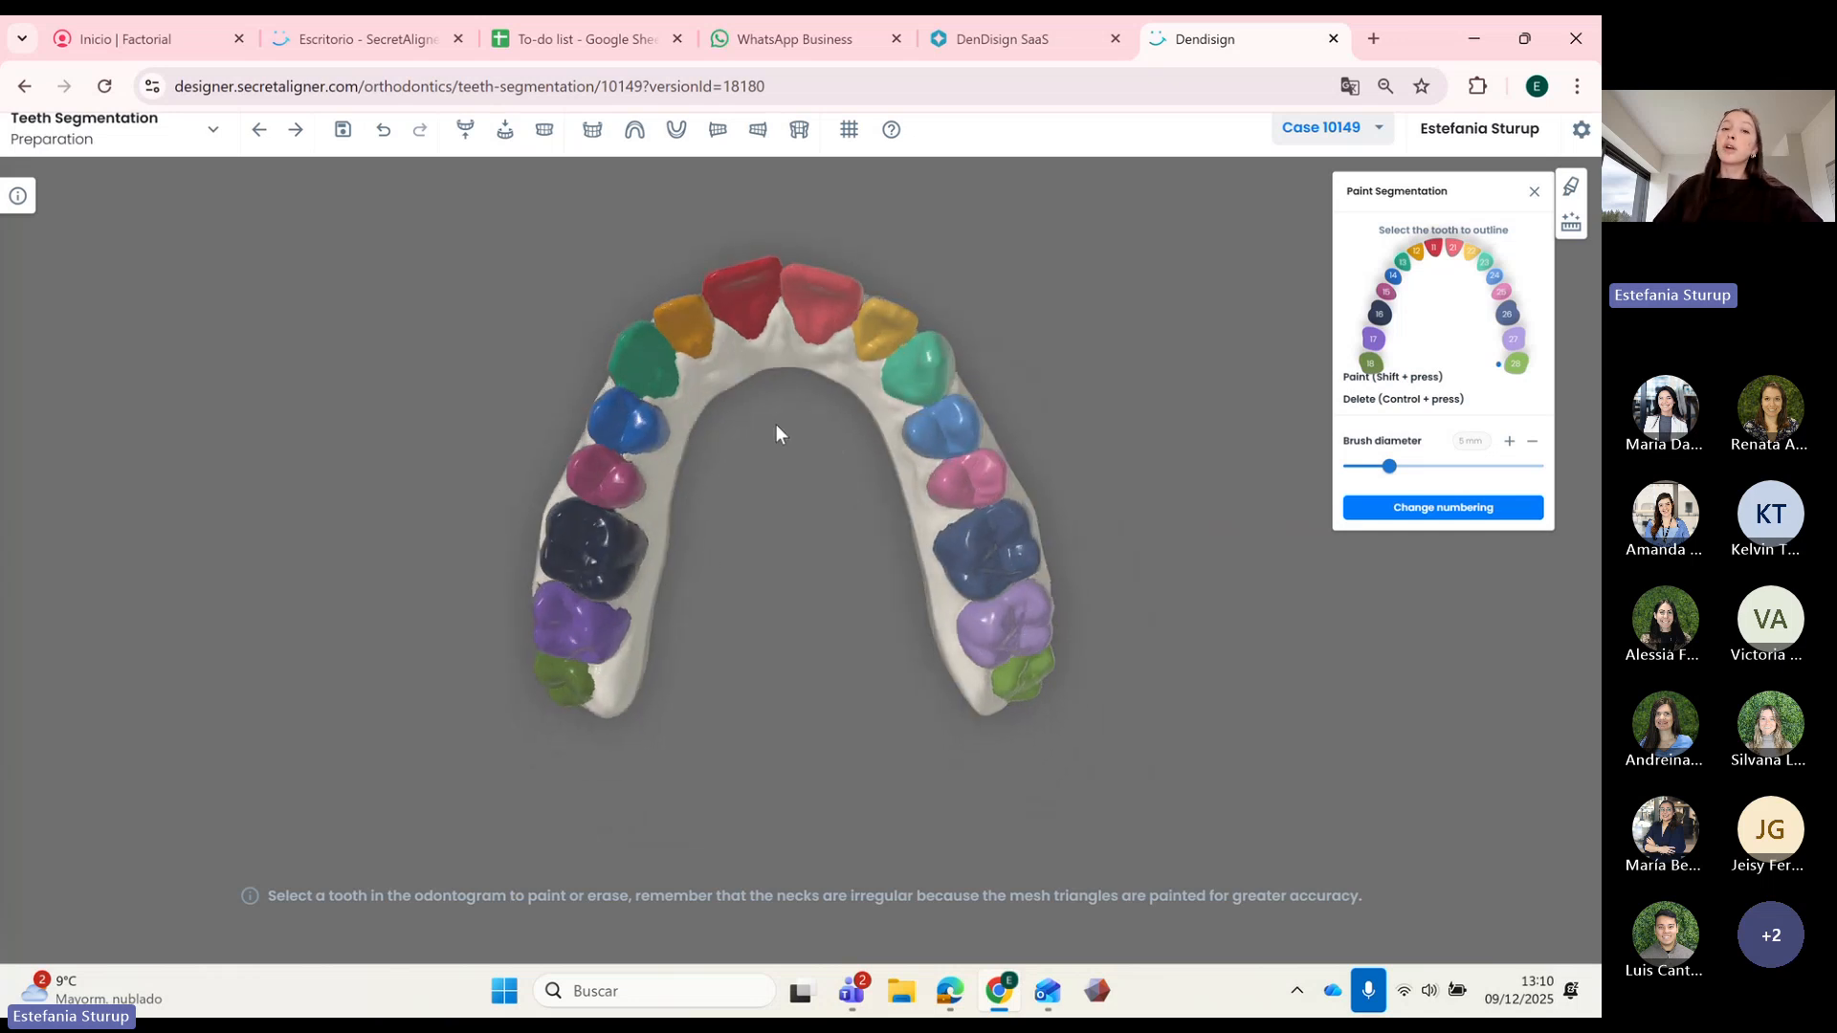
right_drag(824, 455, 865, 463)
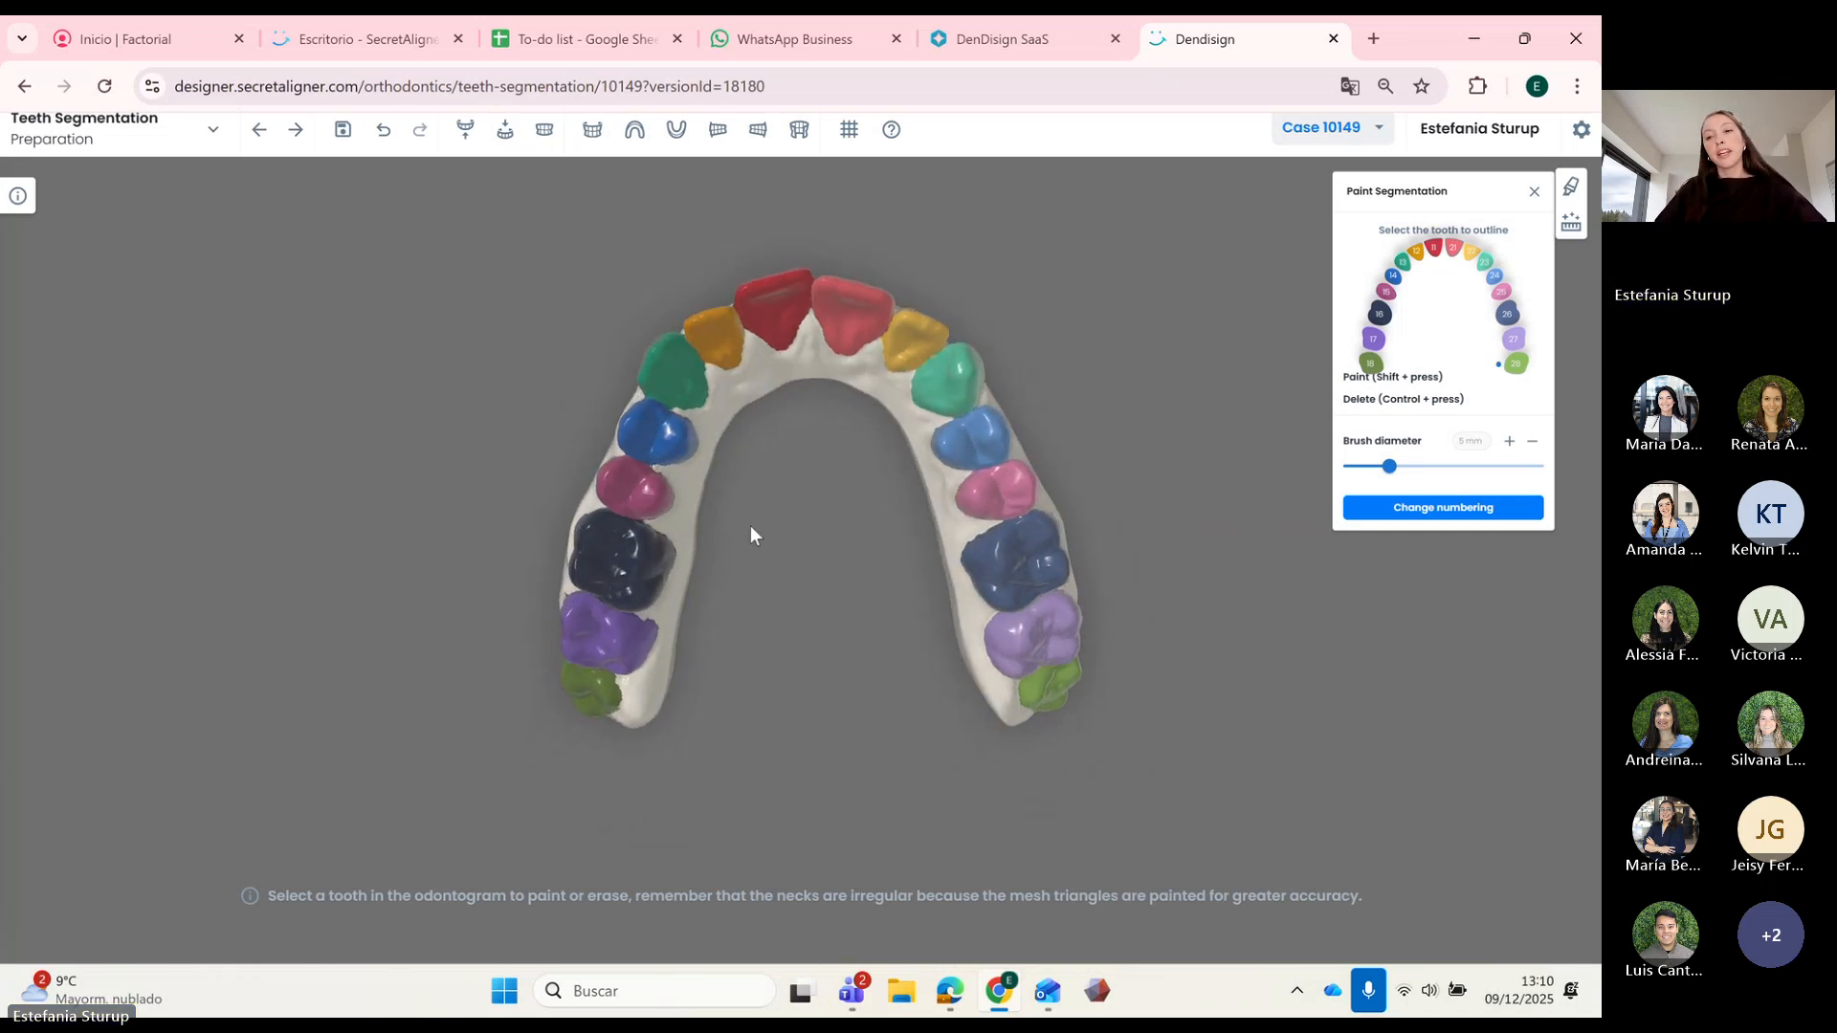
right_drag(750, 535, 818, 504)
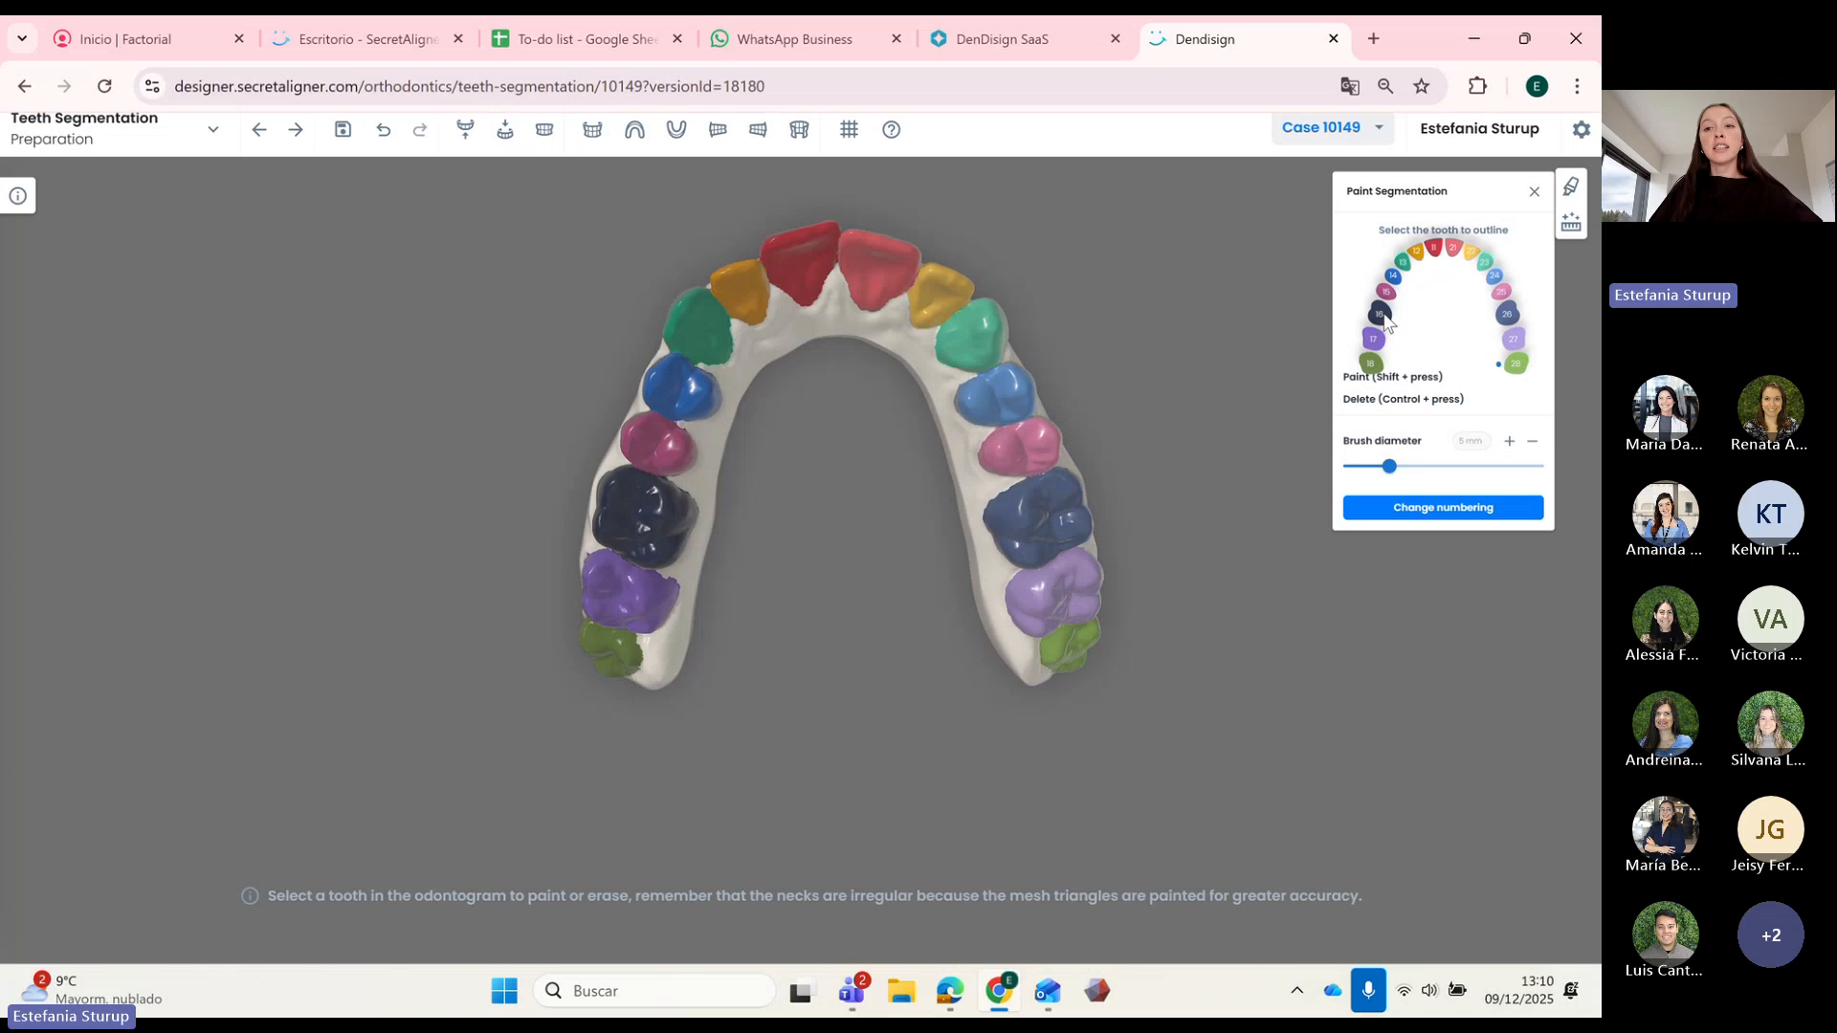
click(1381, 315)
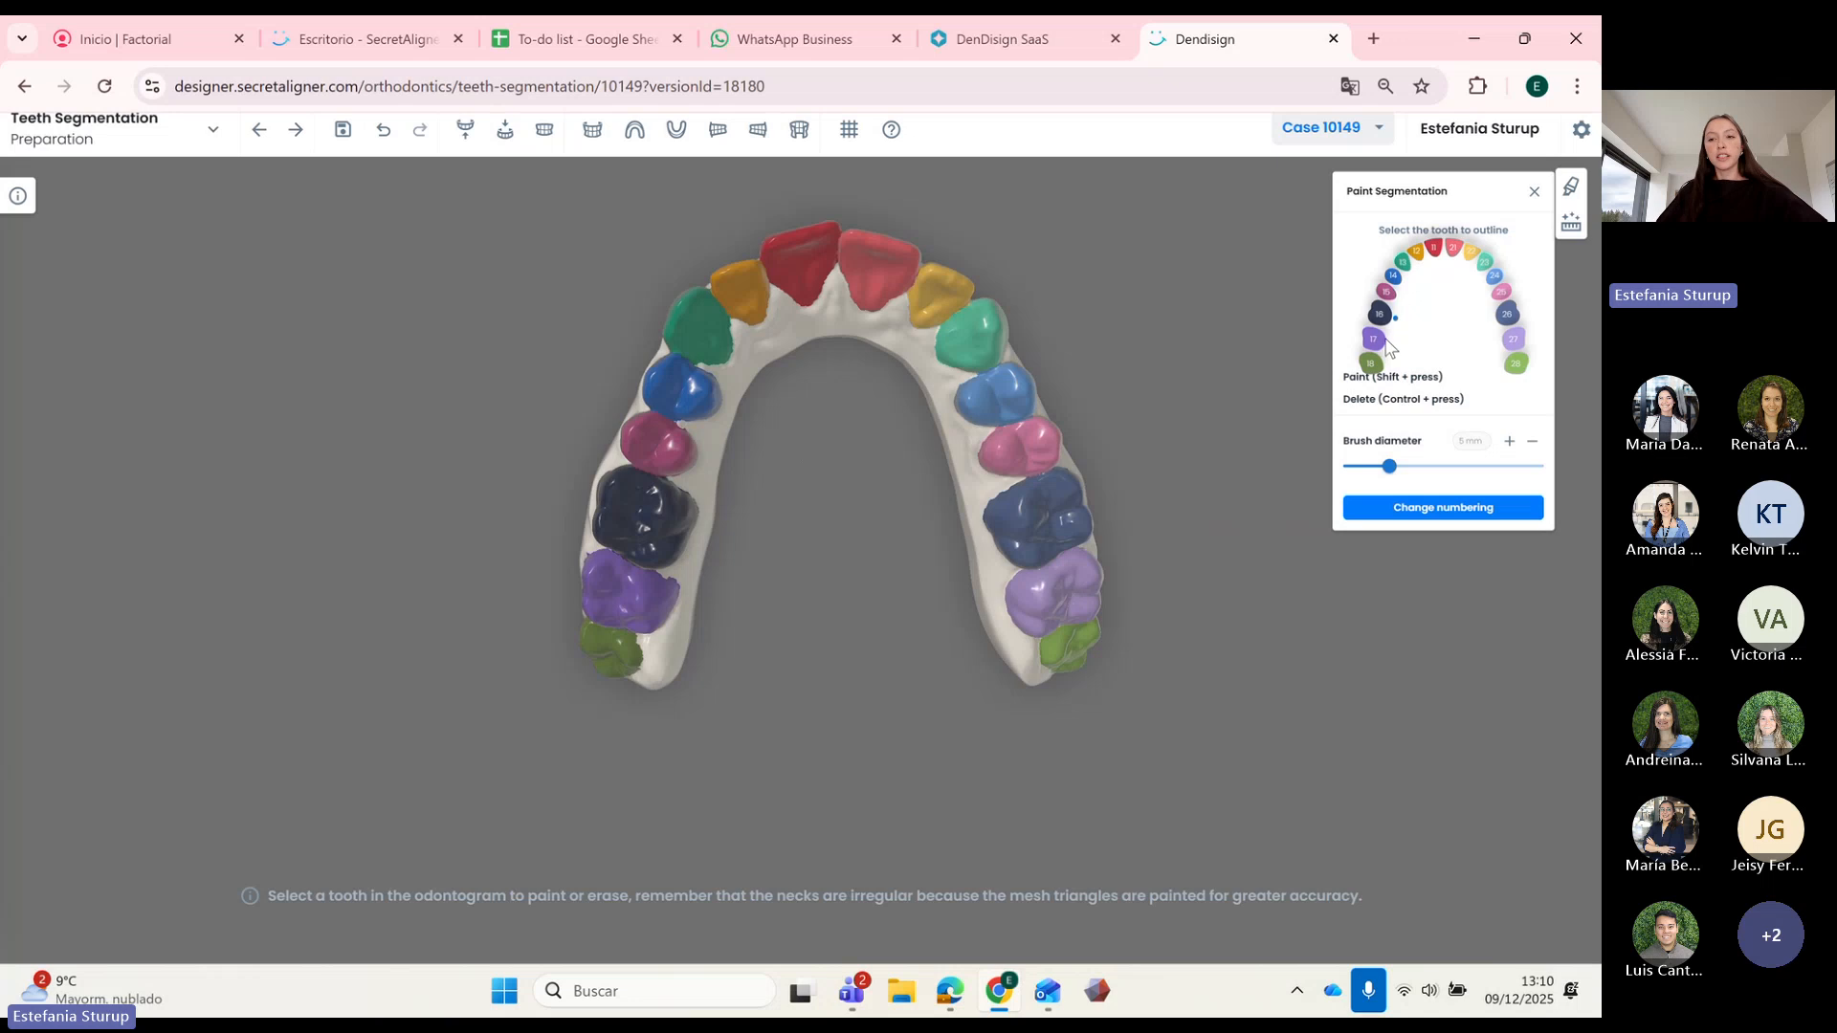
Step: Renumber tooth 16 as primary tooth 55 via Change numbering
click(1437, 513)
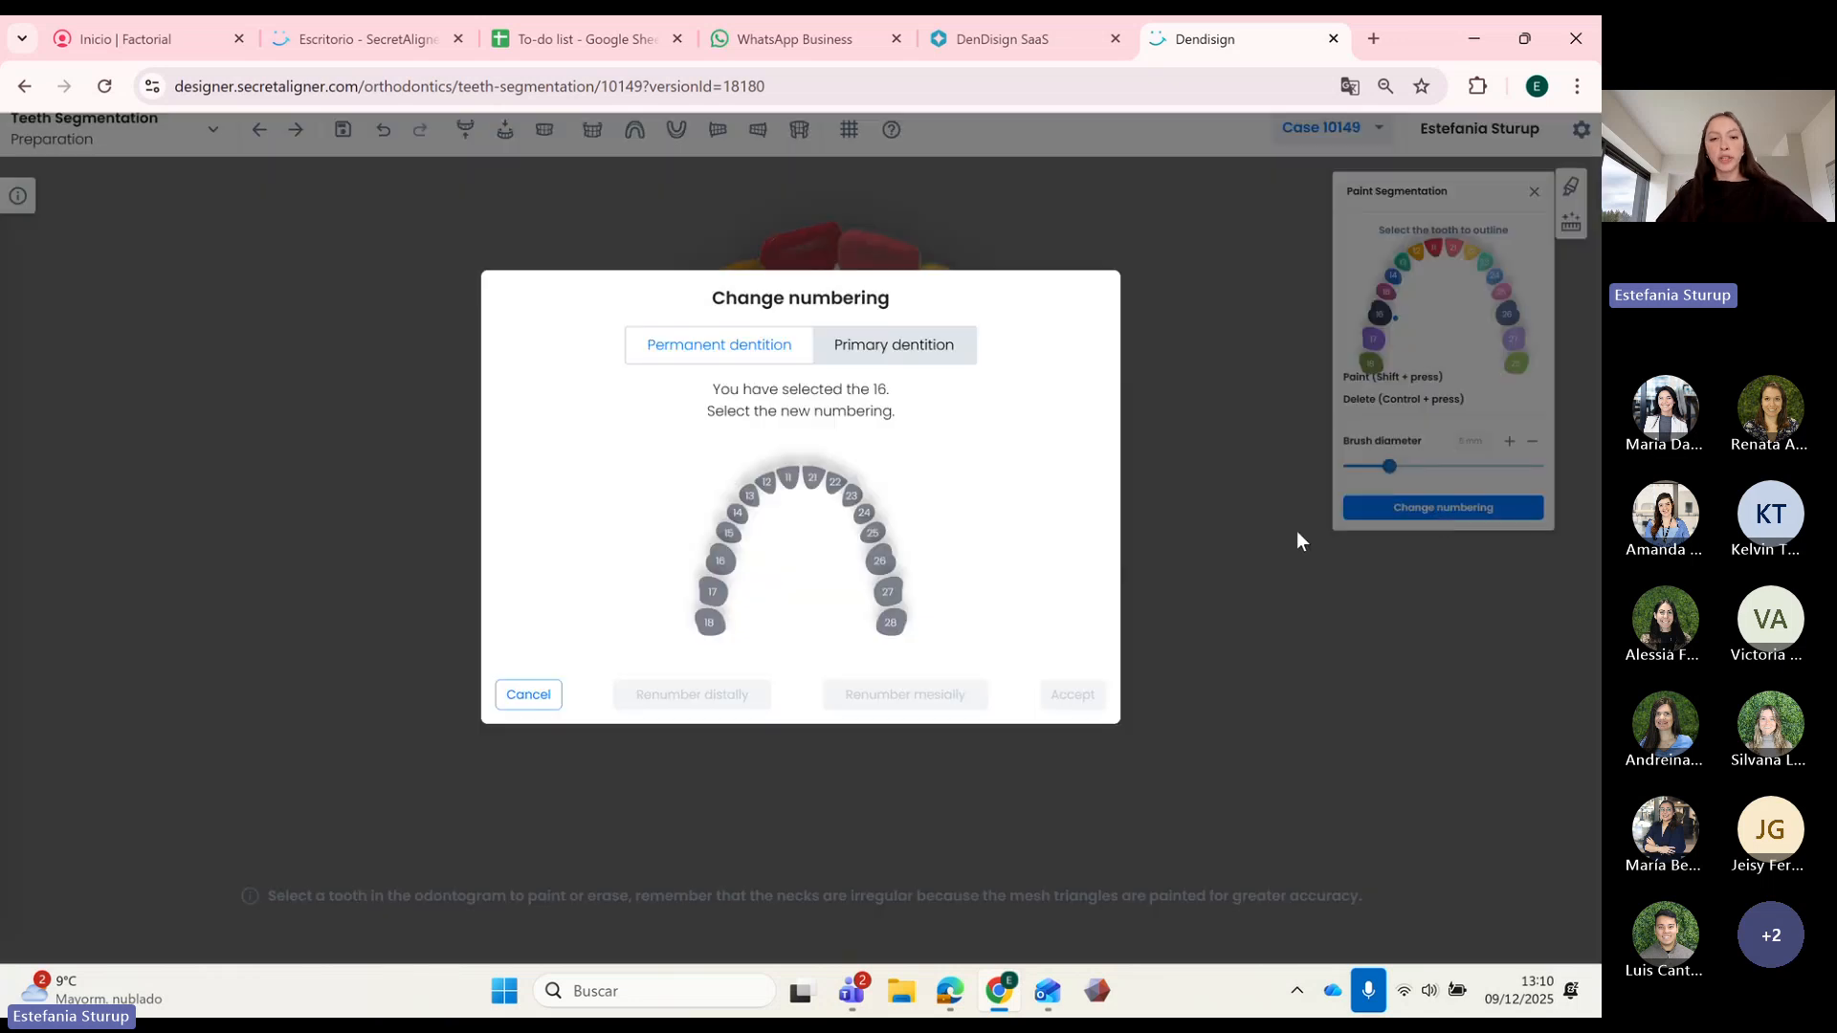
click(880, 354)
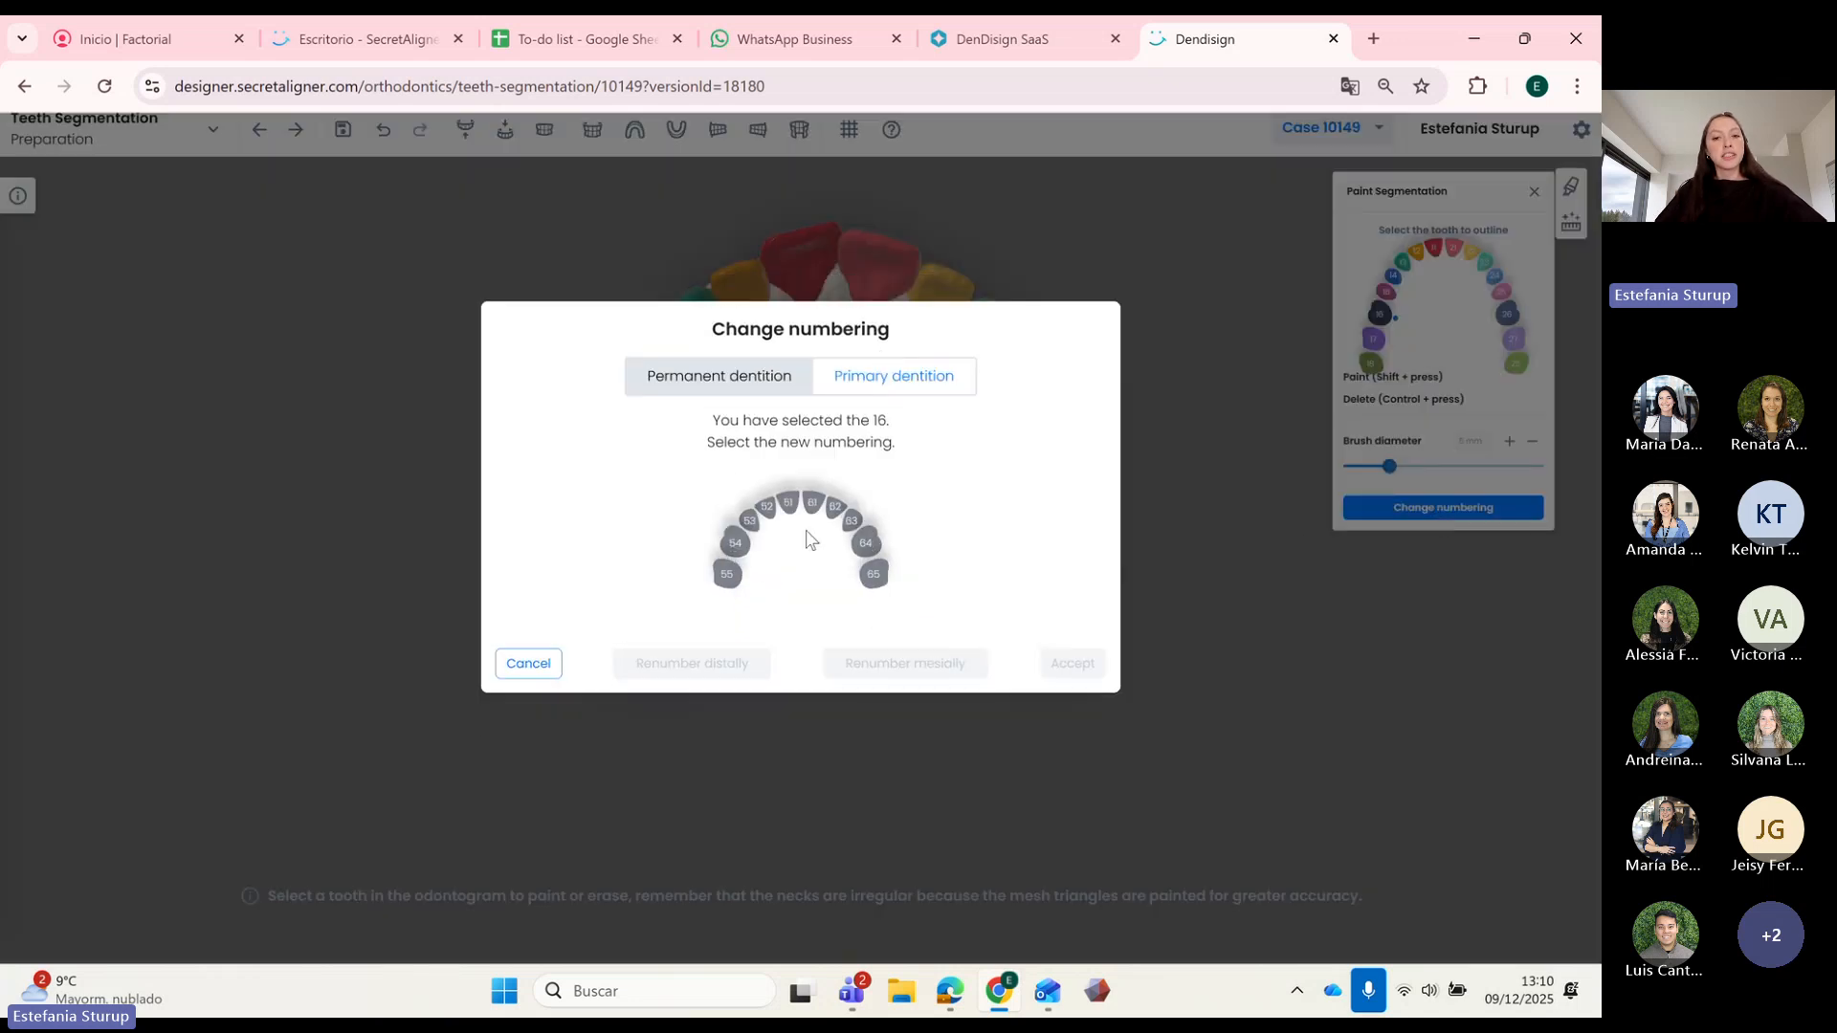
click(727, 577)
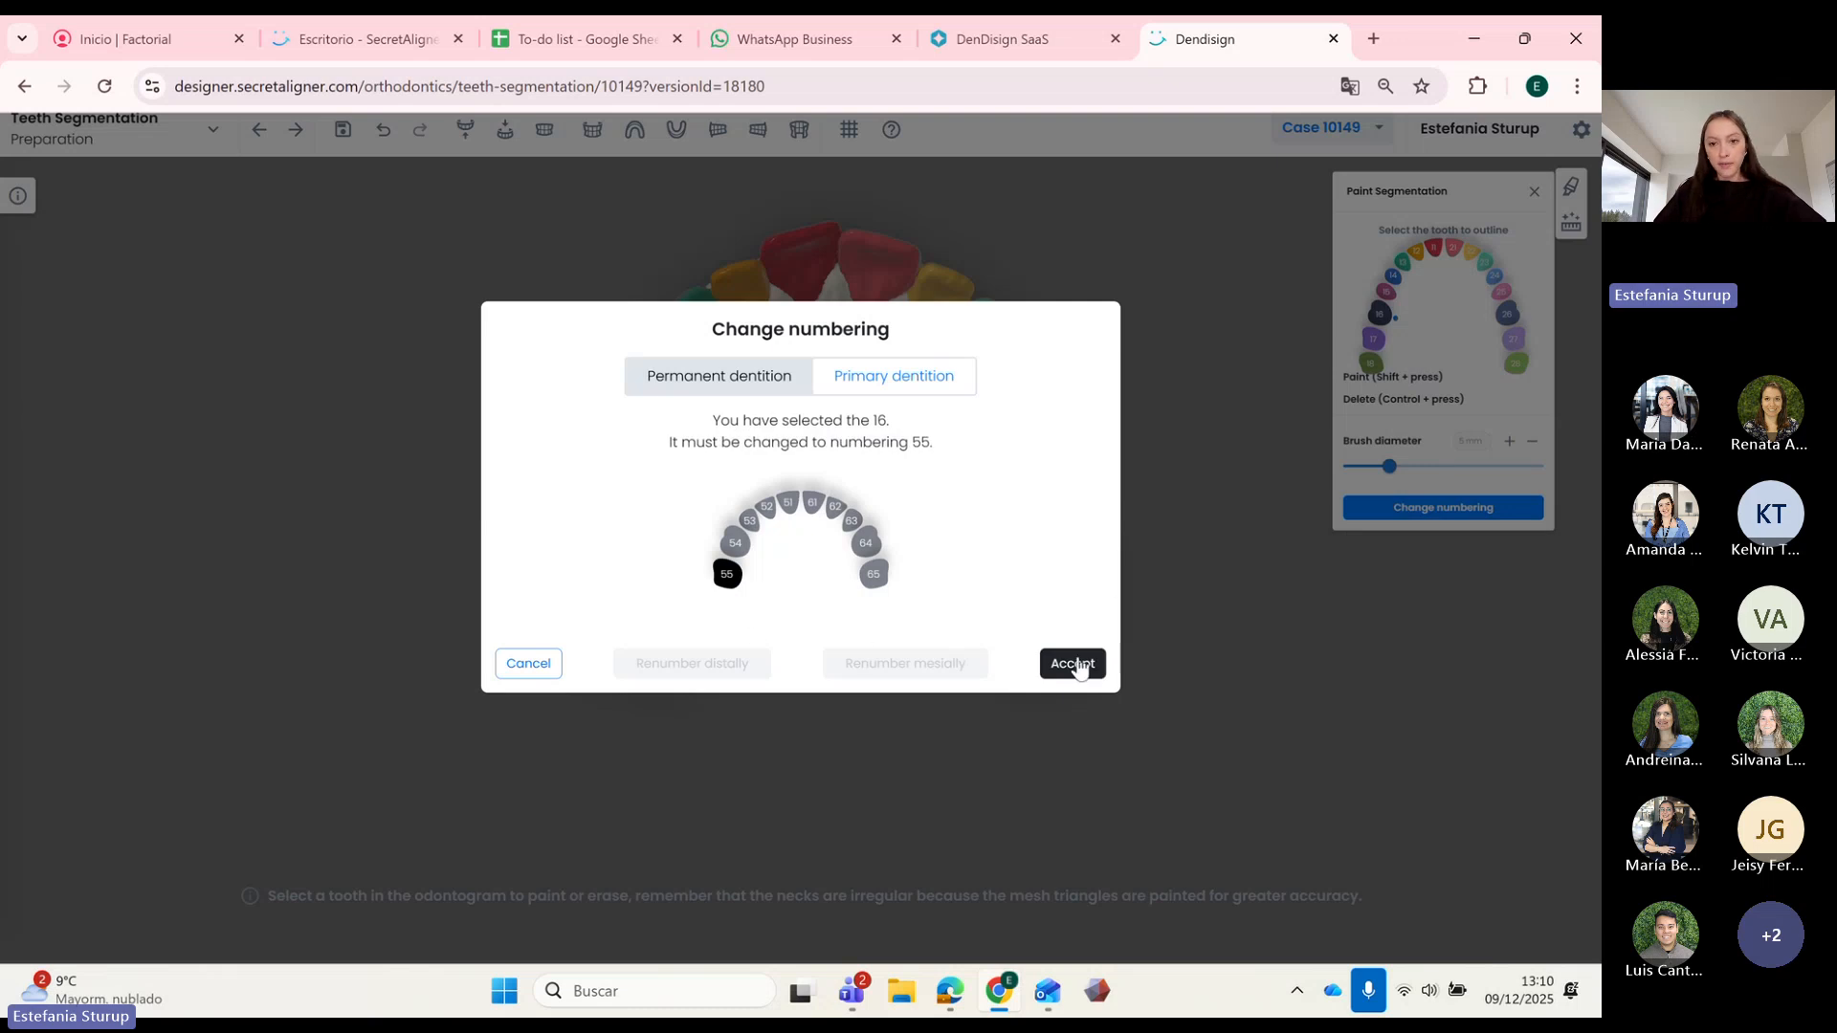
click(1074, 665)
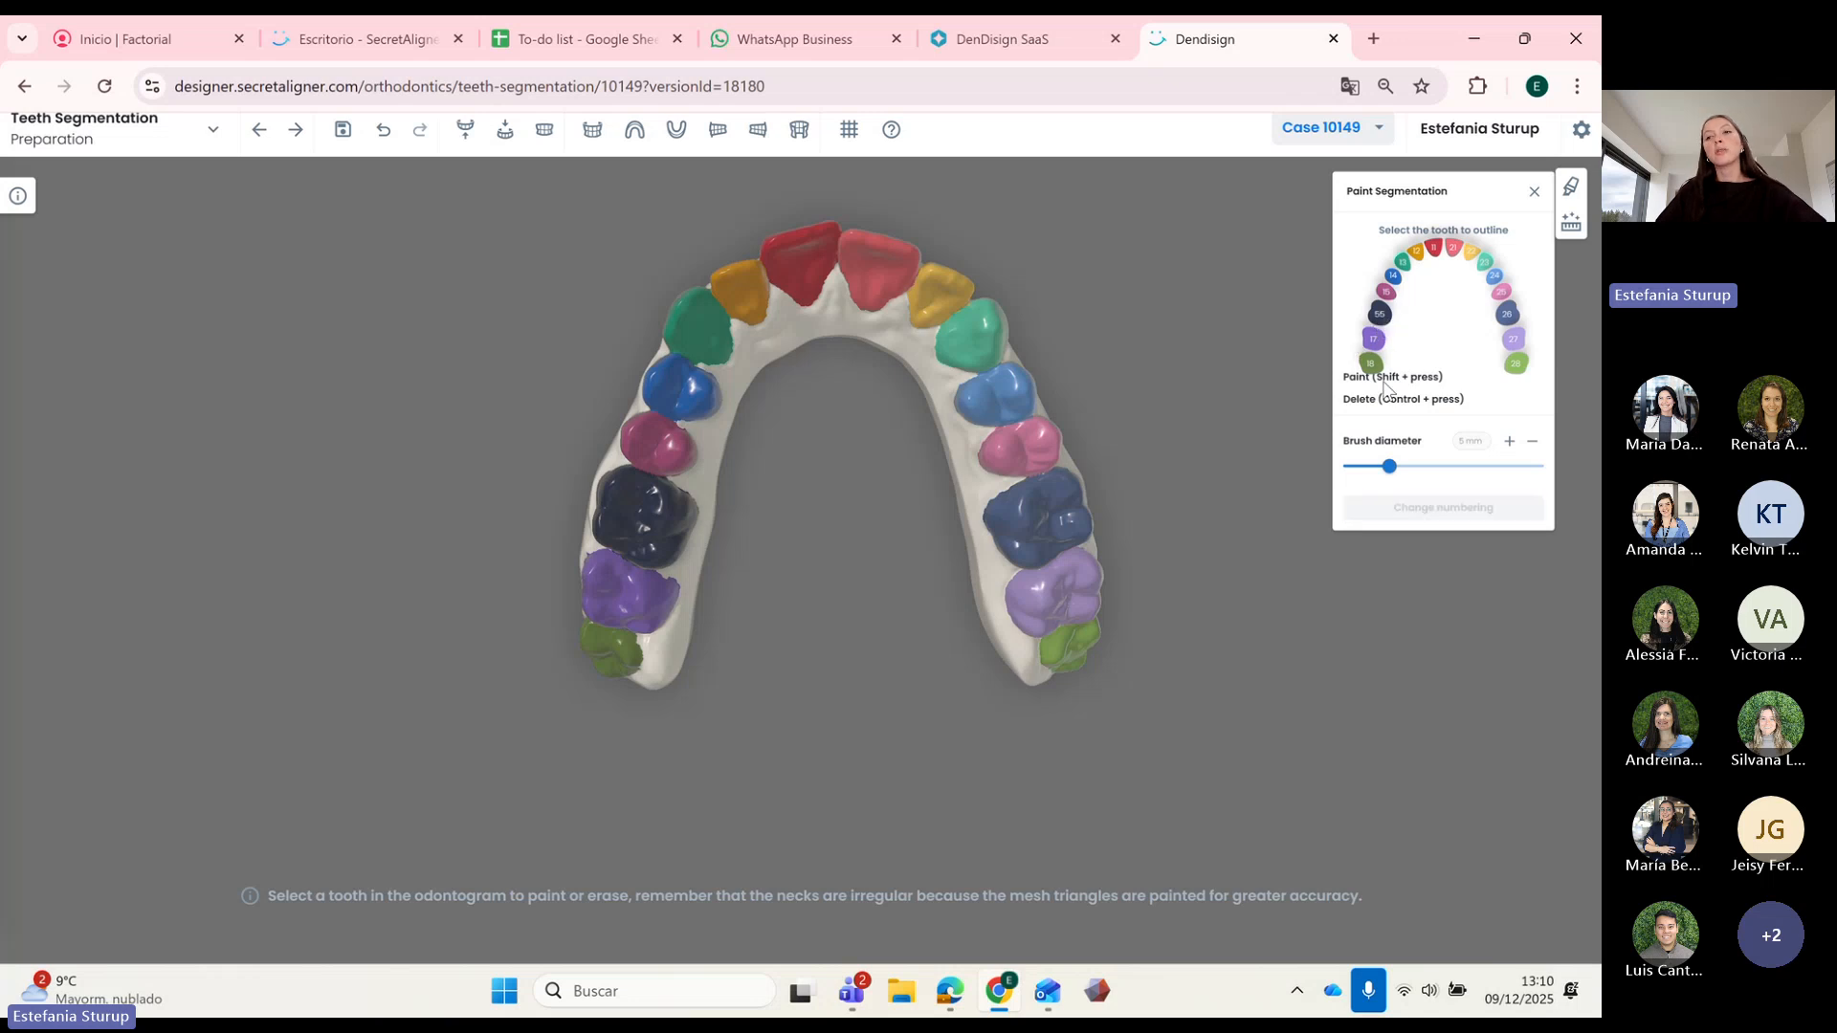
Step: Renumber the tooth back to 16 in the permanent dentition chart
click(1442, 508)
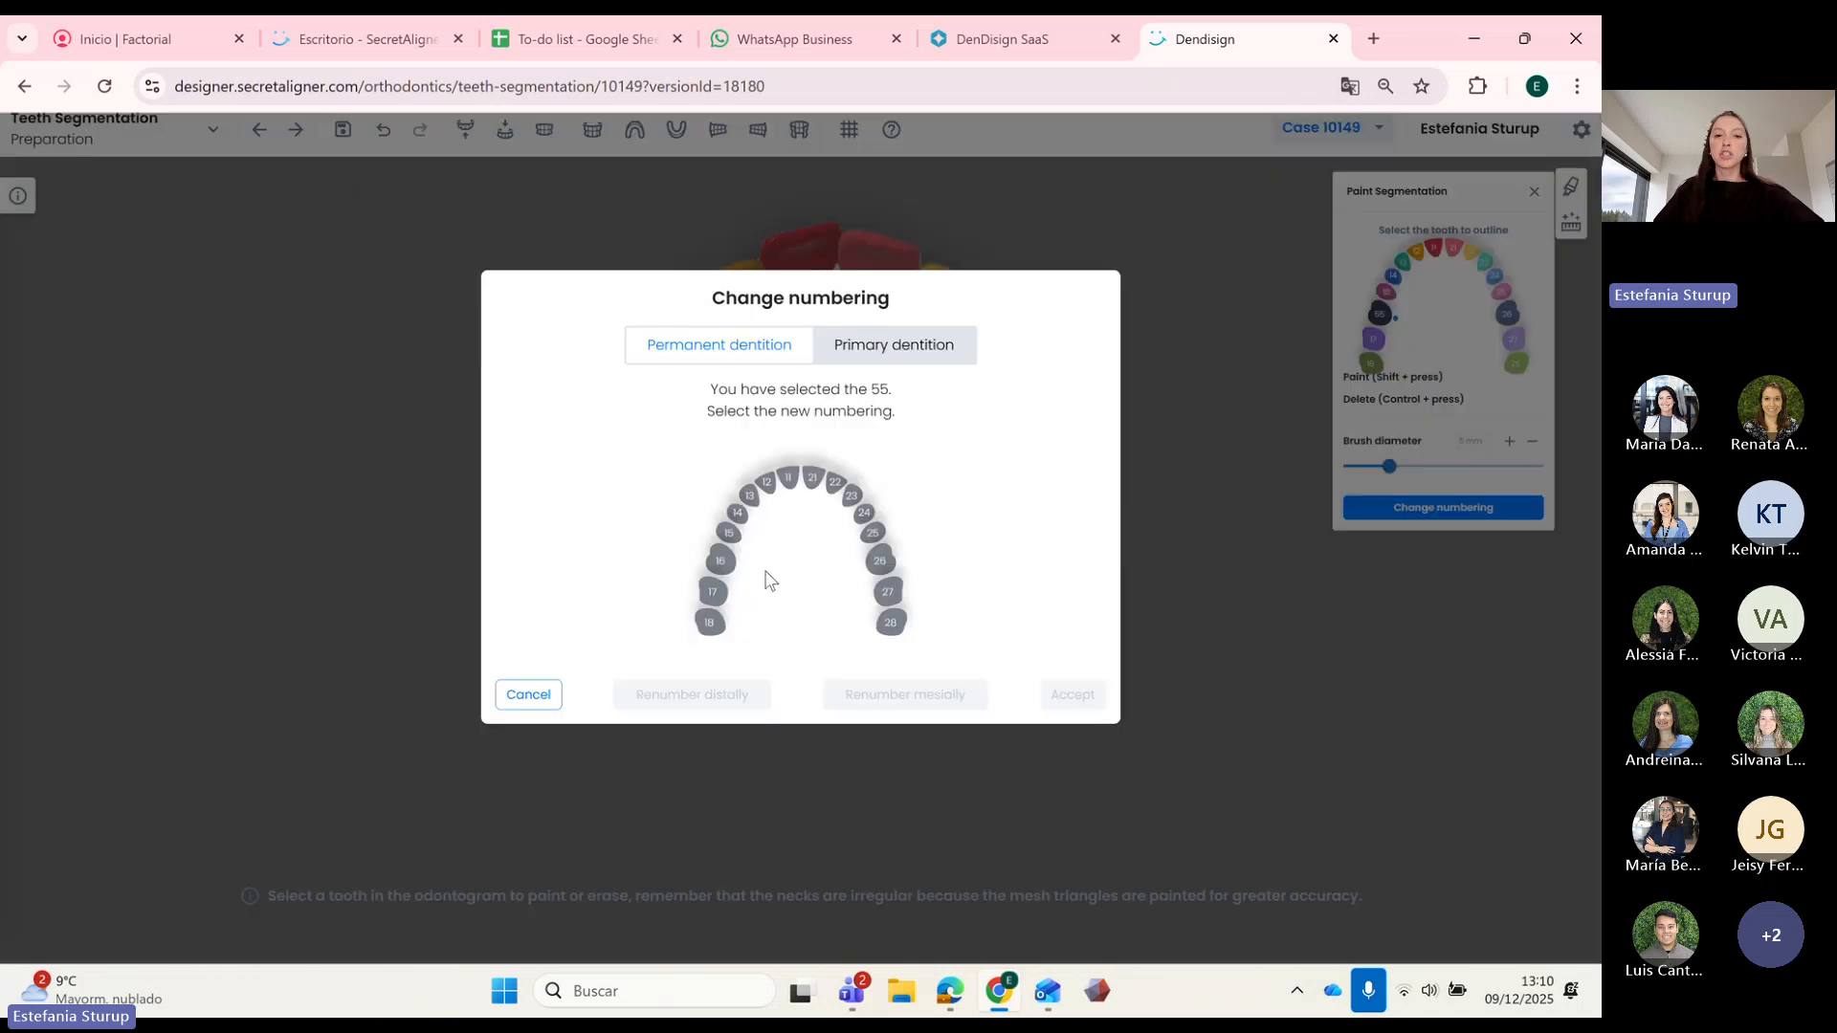
click(720, 560)
click(1072, 698)
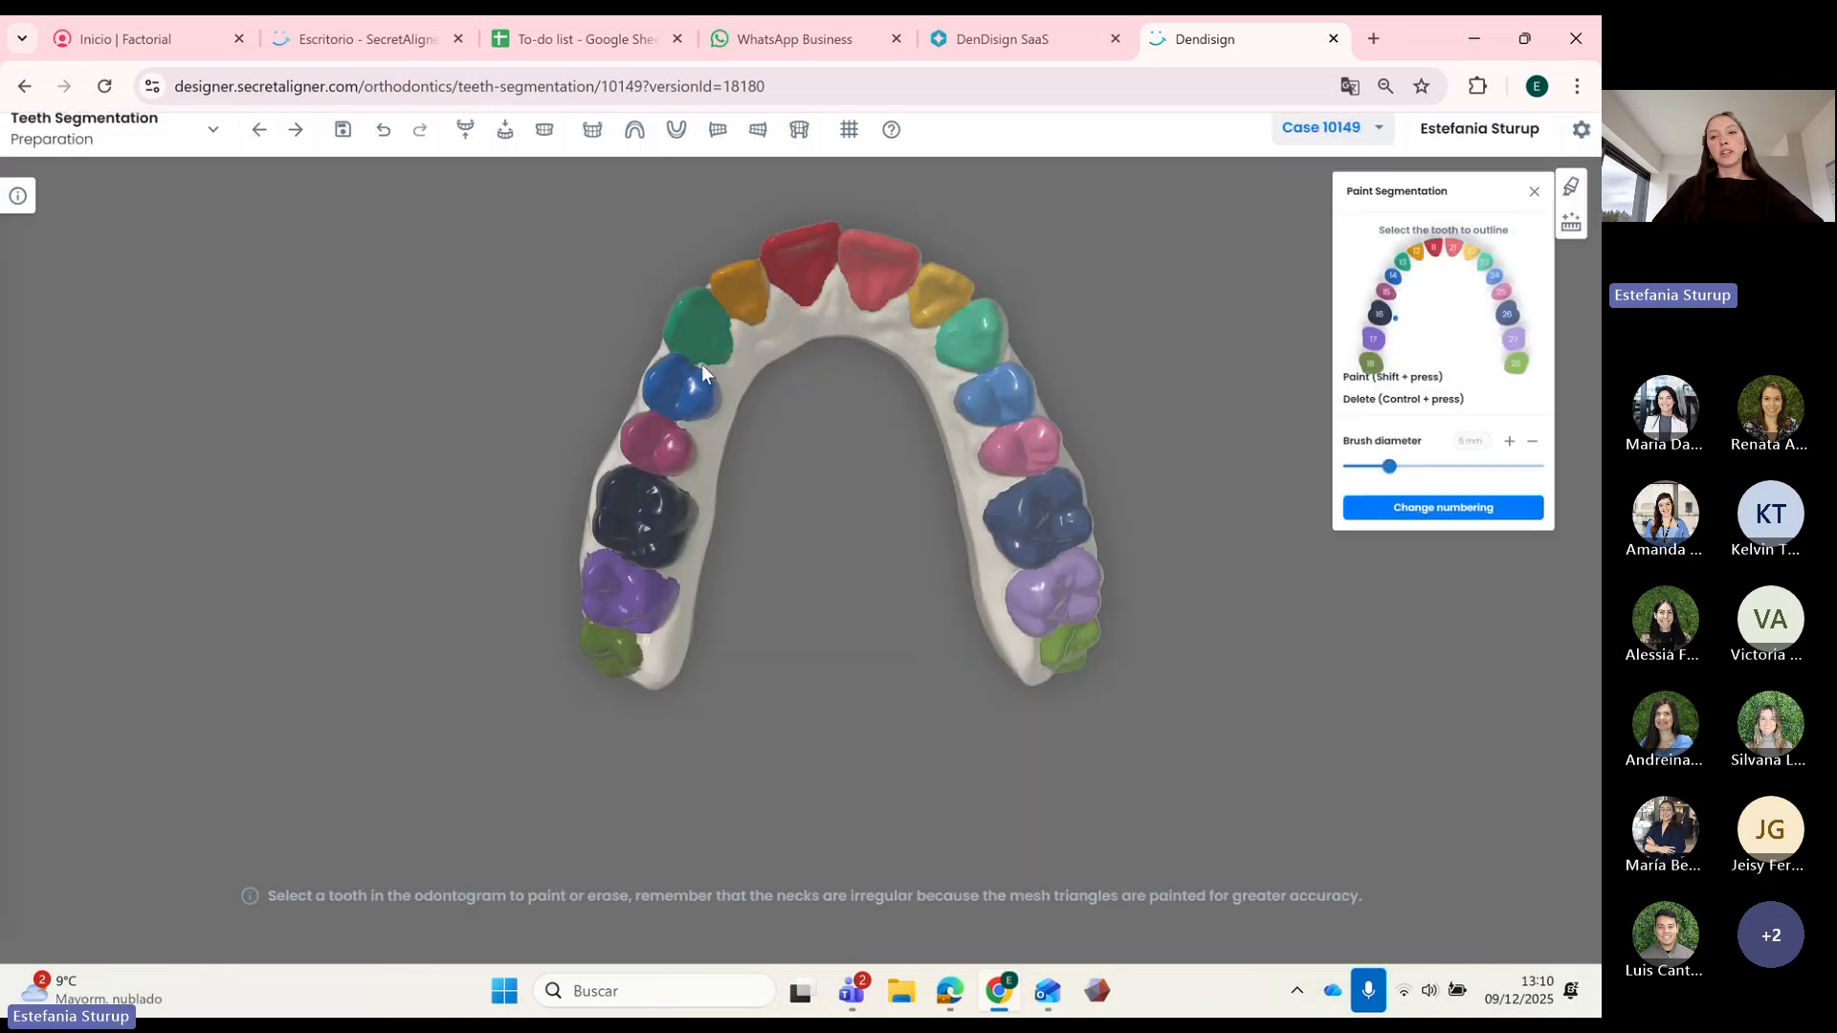
Step: Inspect the lower arch from the front, then show both arches in an oblique side view
mouse_move(840, 390)
mouse_down()
mouse_move(795, 434)
mouse_move(873, 456)
mouse_move(851, 364)
mouse_up()
click(505, 130)
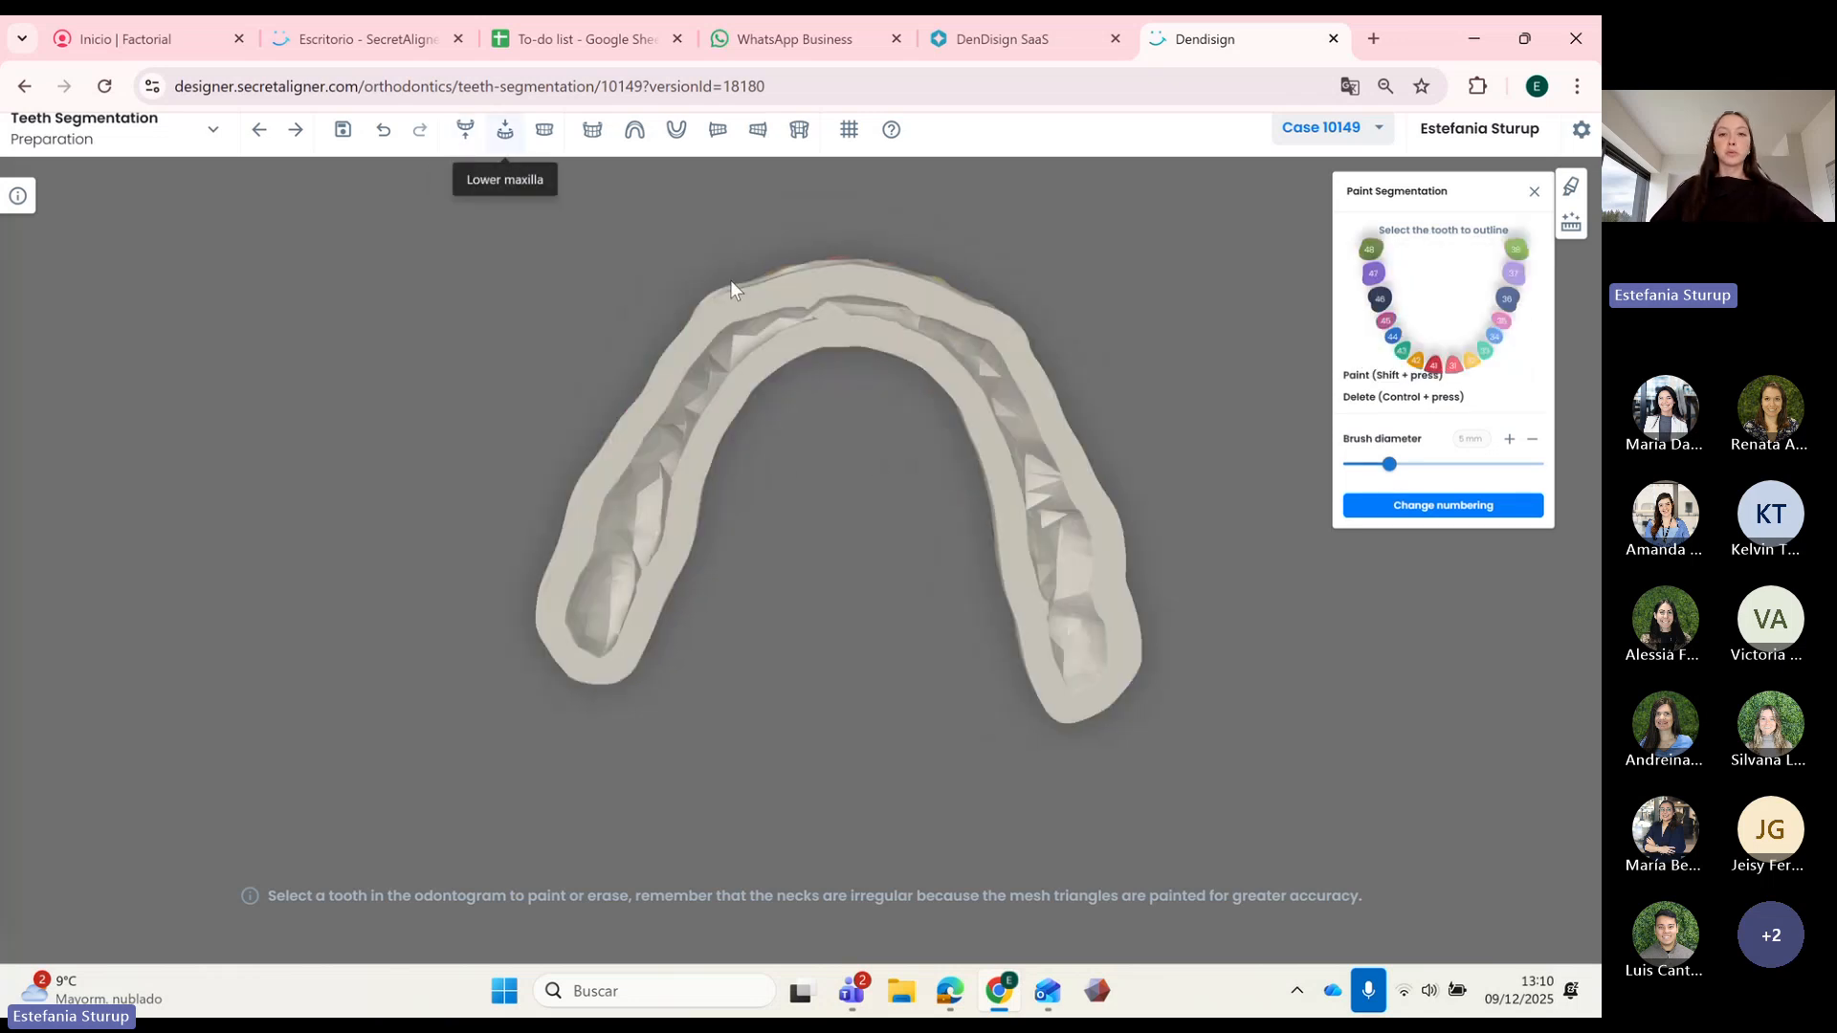
drag(876, 463, 1186, 402)
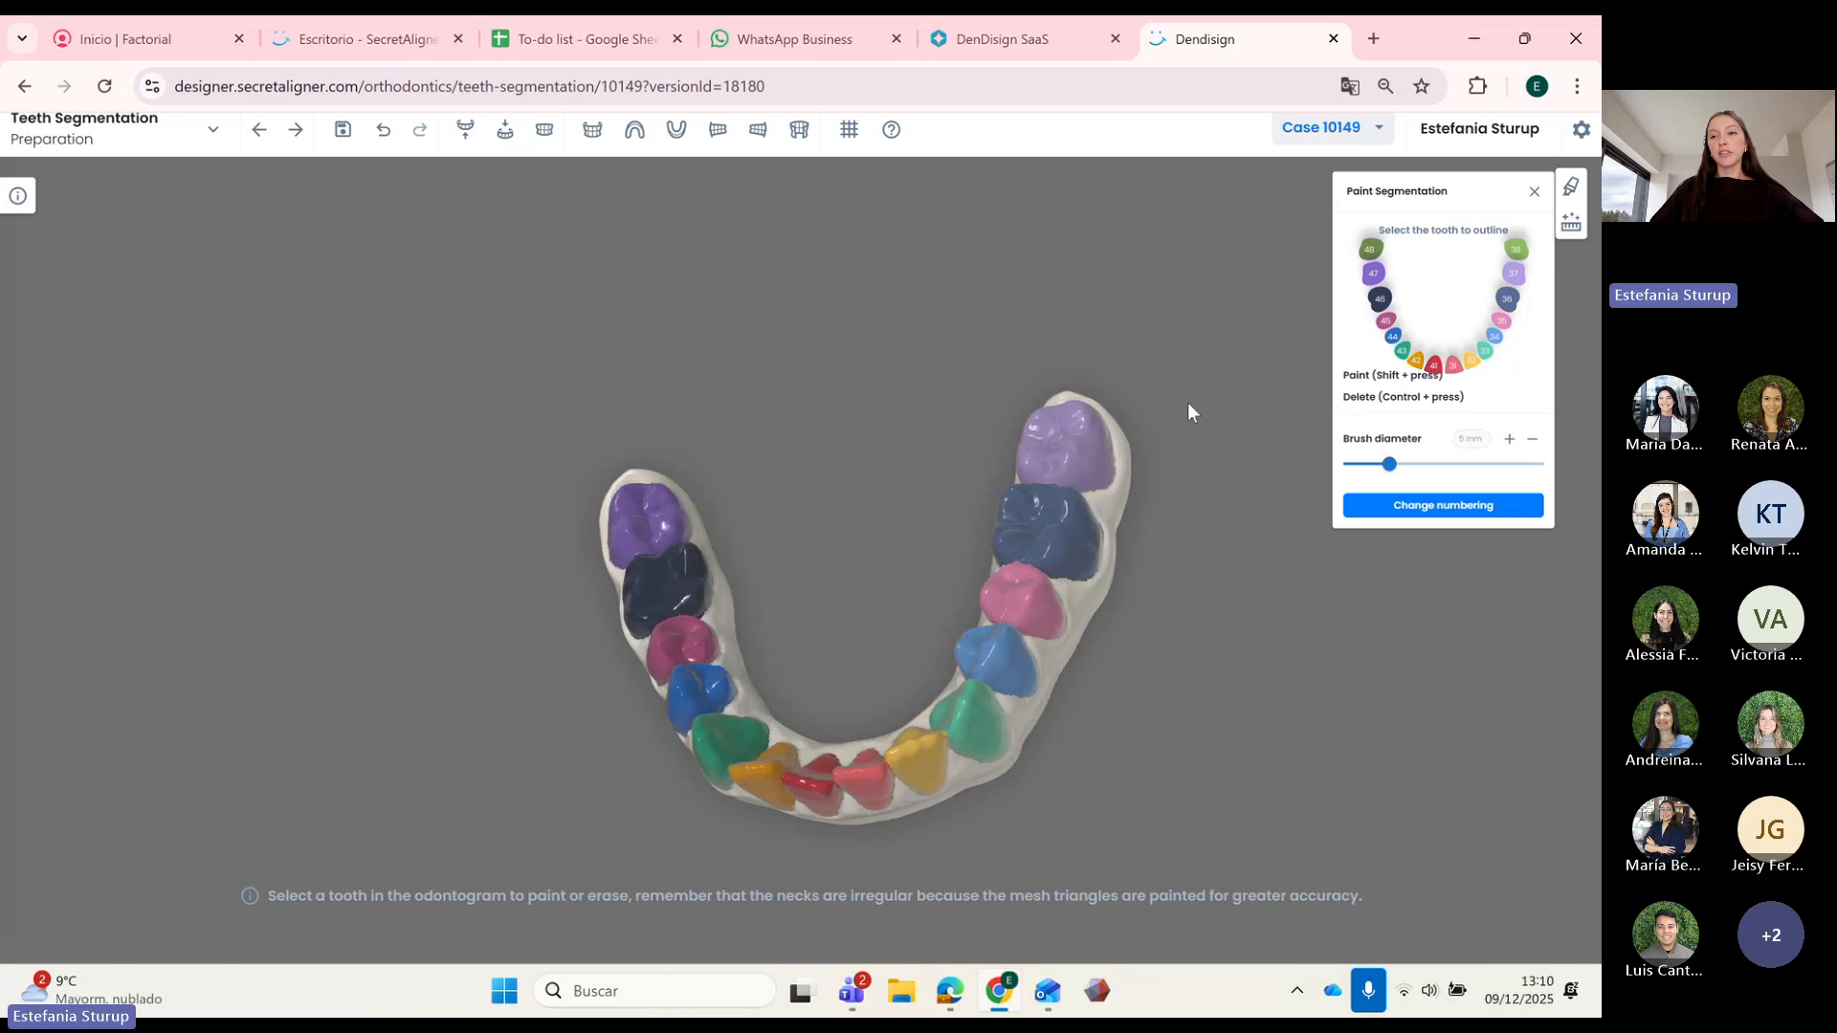
drag(713, 570, 595, 314)
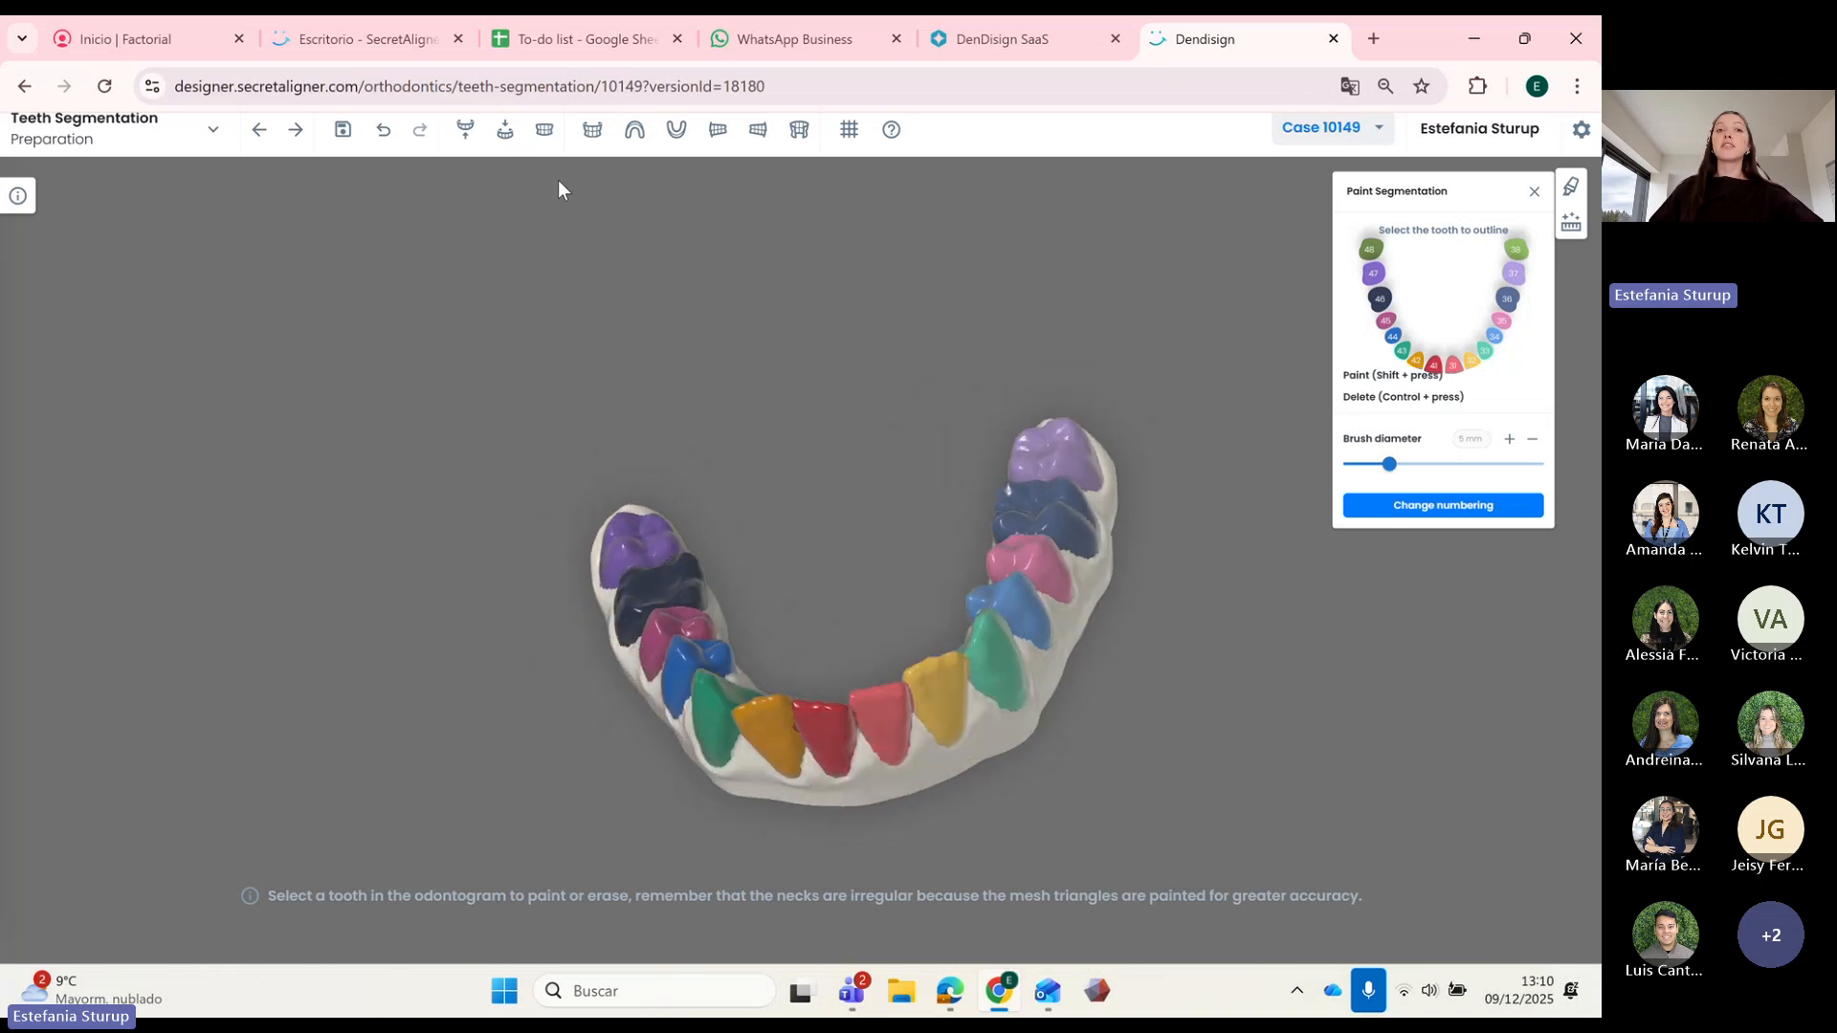
click(544, 130)
drag(804, 450, 842, 546)
Step: Move to Axis and roots and use Calculate automatically for the tooth axes and roots
click(296, 129)
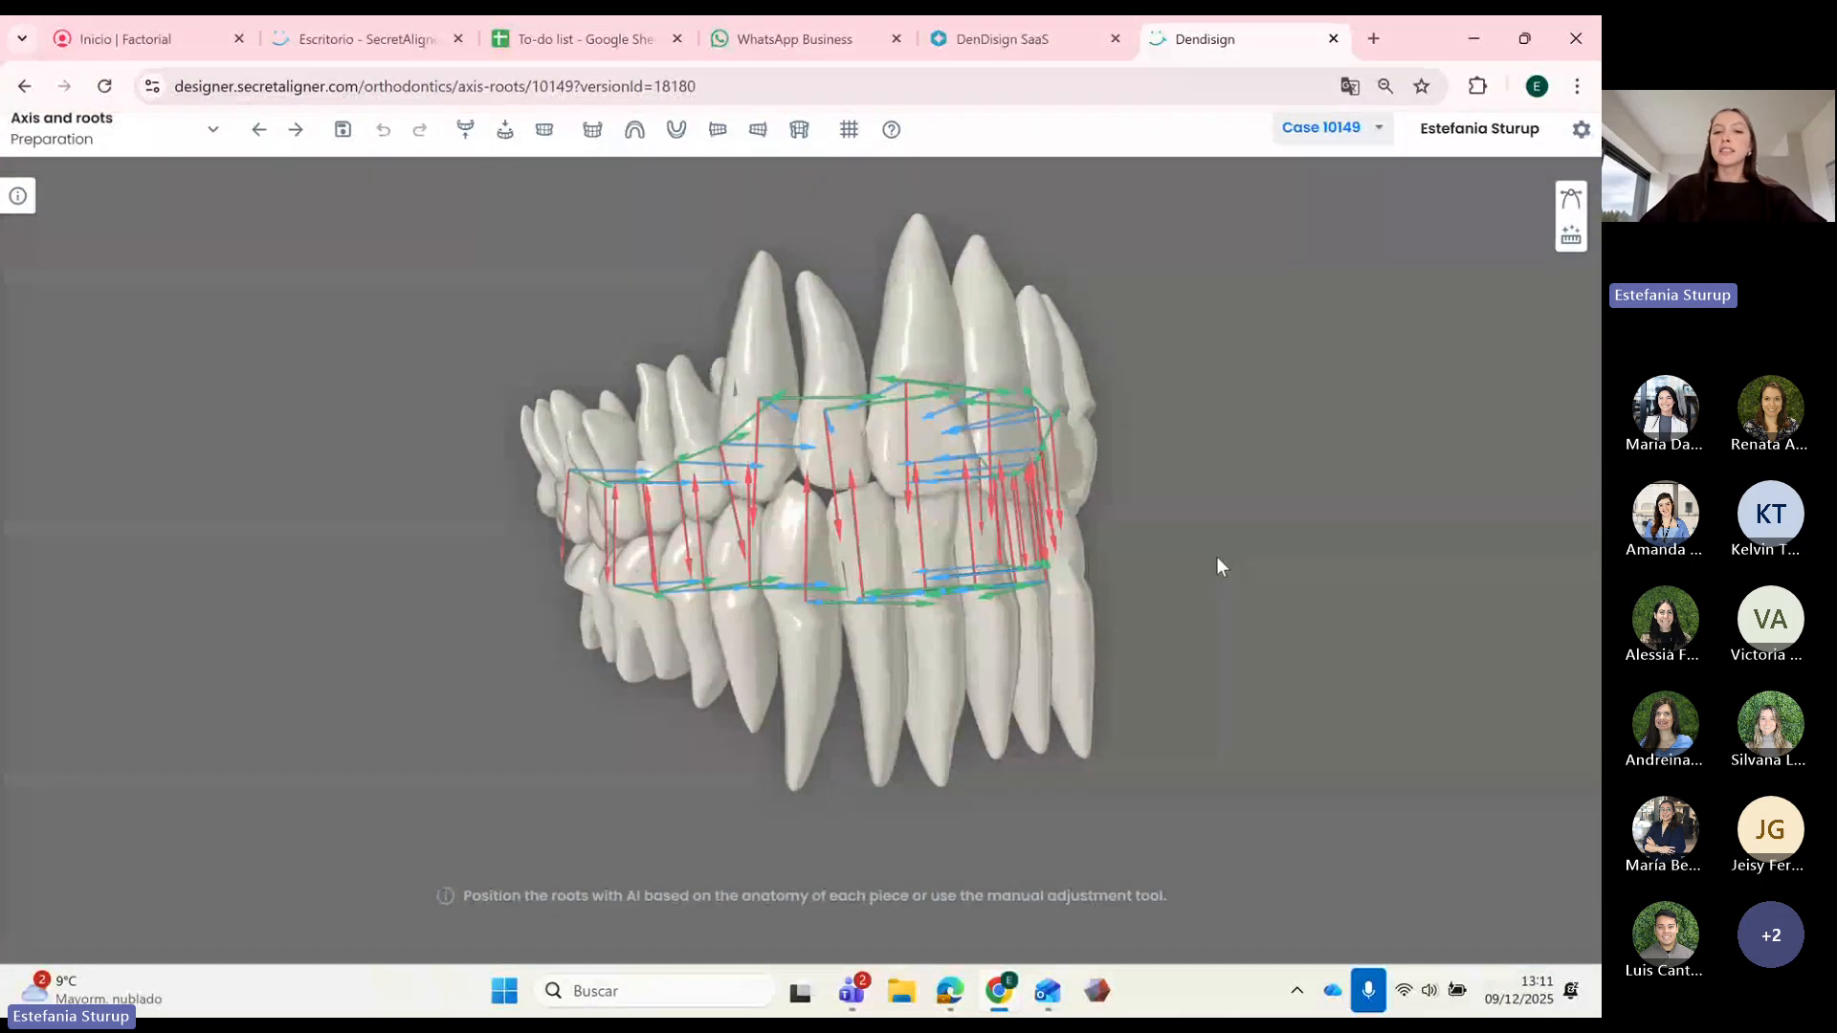
mouse_move(1218, 565)
mouse_down()
mouse_move(1105, 564)
mouse_move(1205, 564)
mouse_up()
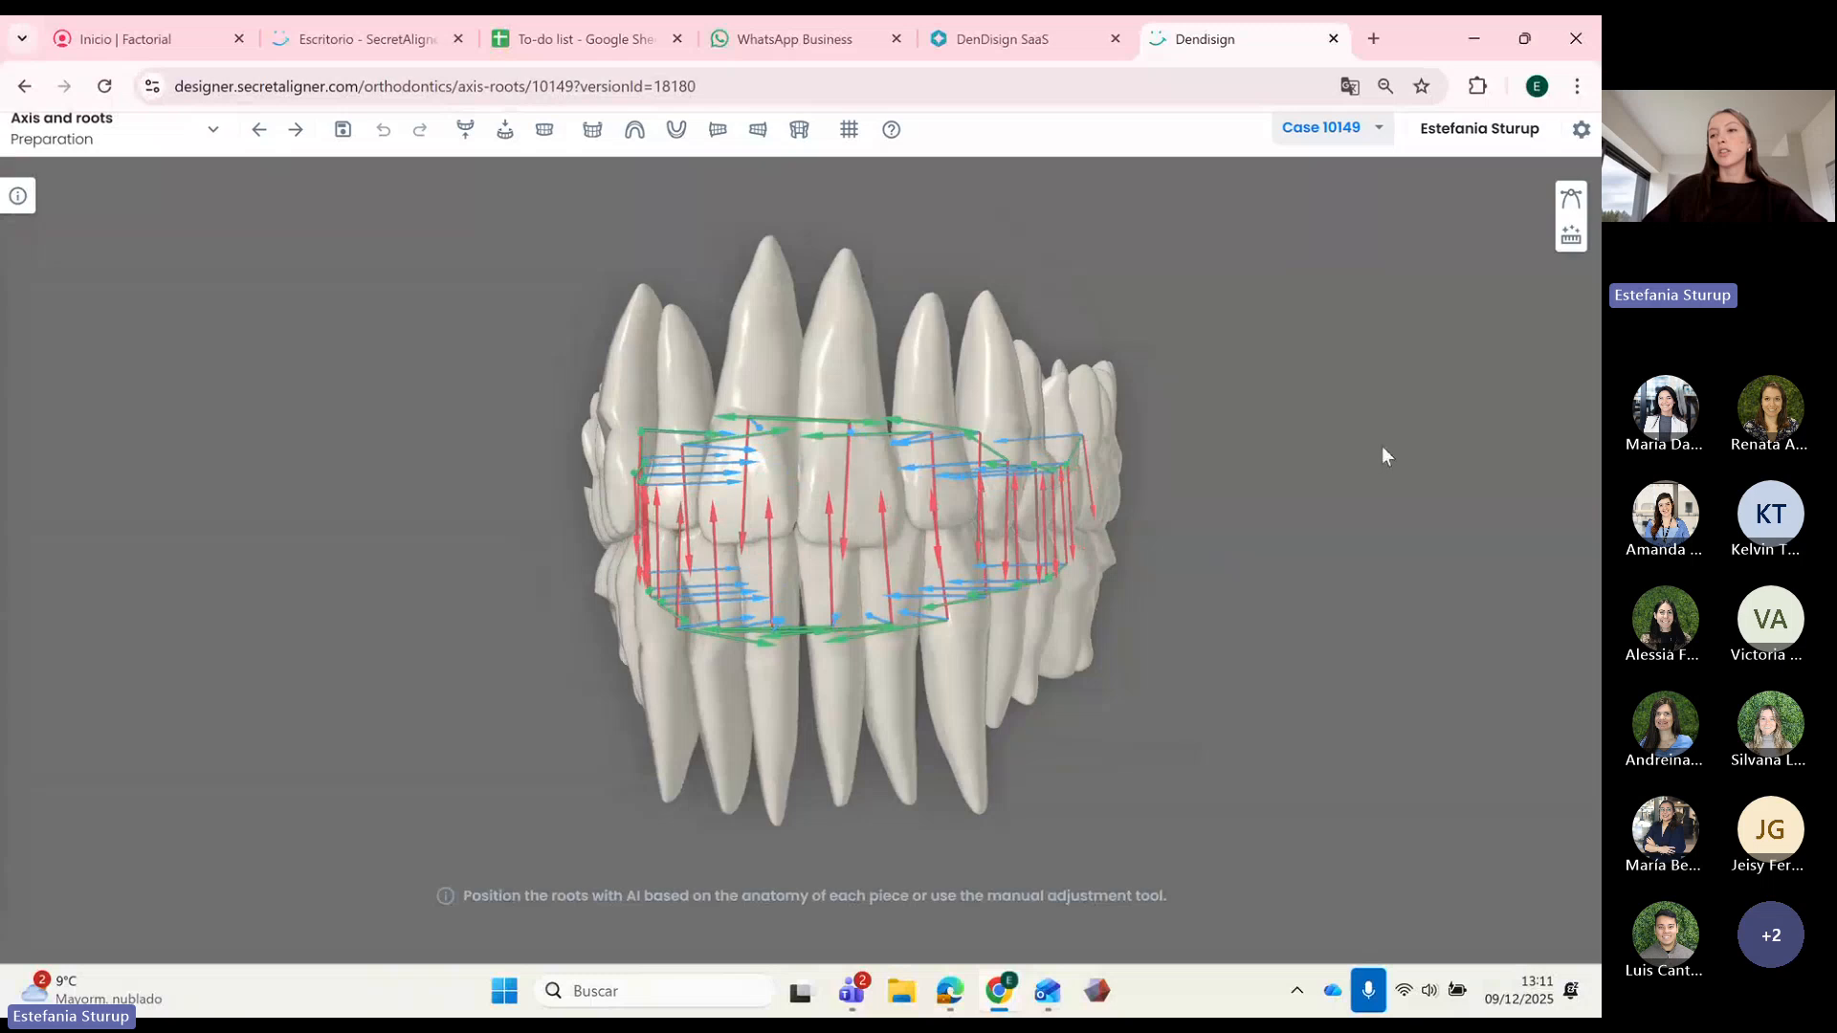
click(1571, 236)
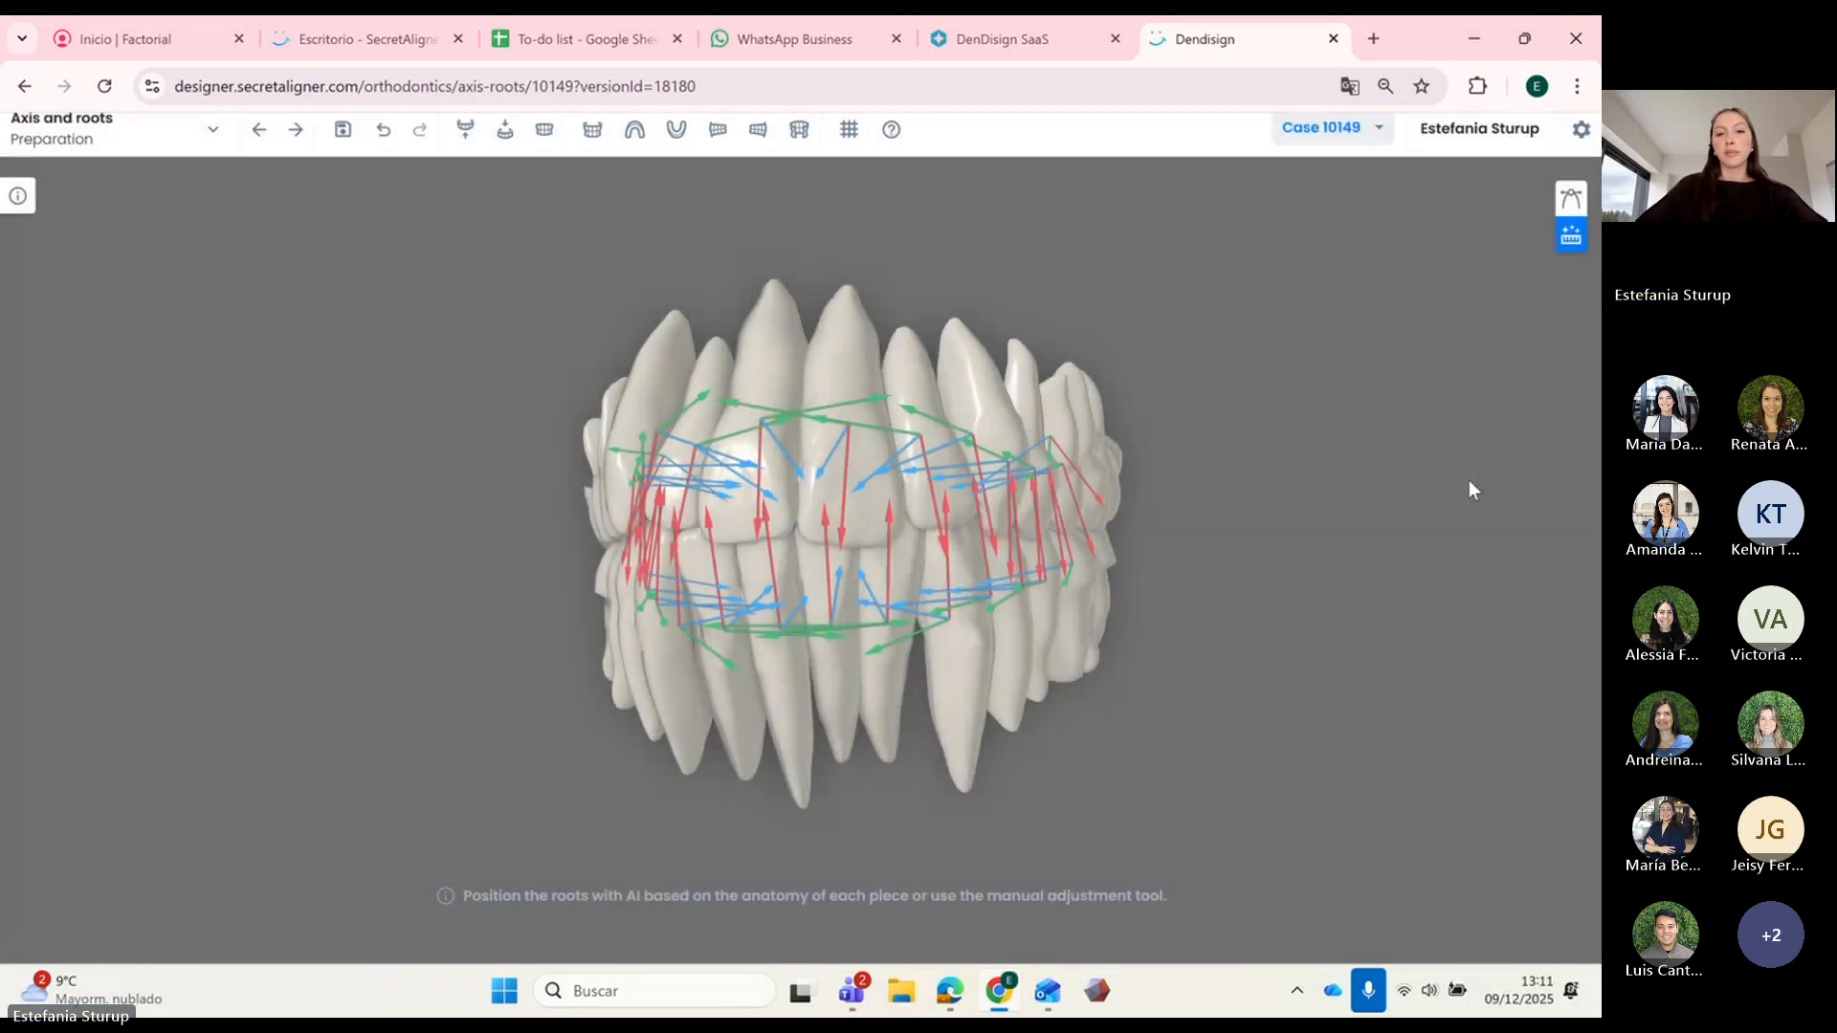
mouse_move(1173, 593)
mouse_down()
mouse_move(1278, 608)
mouse_move(1179, 587)
mouse_move(1280, 685)
mouse_move(1247, 628)
mouse_move(1181, 615)
mouse_up()
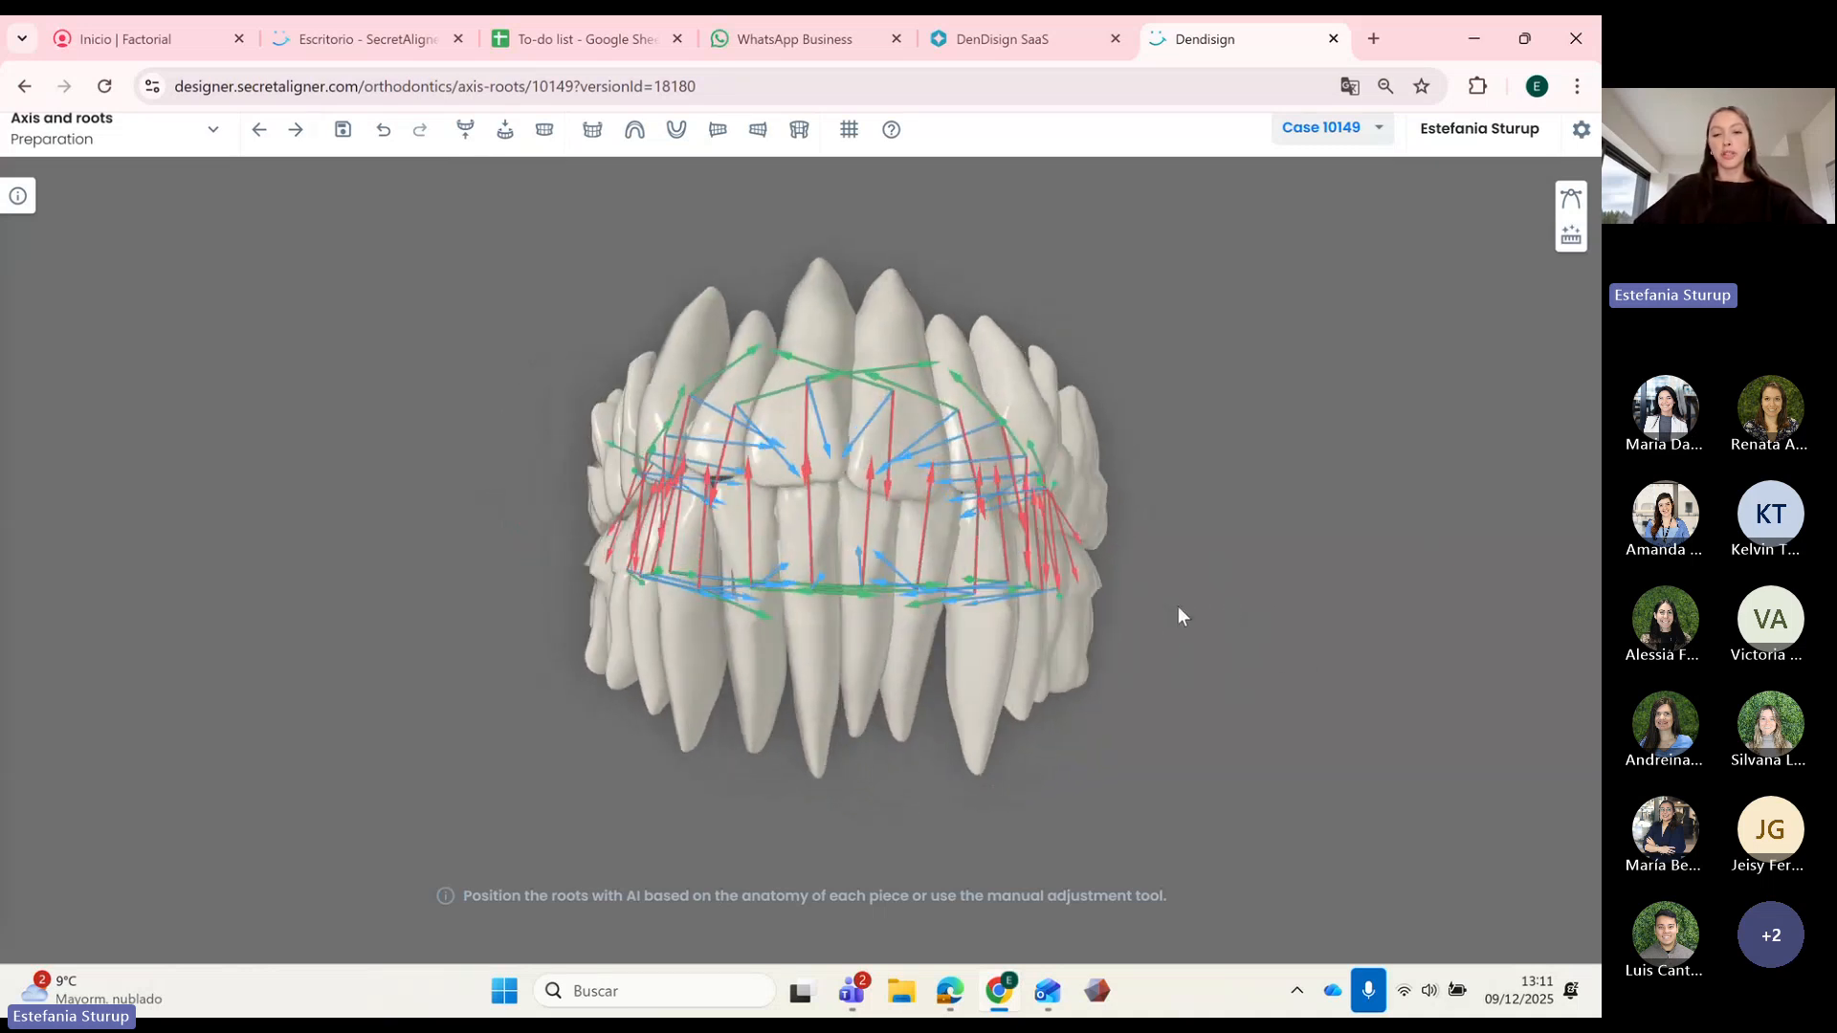
Step: In manual adjustment mode, isolate two lower roots and shift them along their axes
click(1571, 198)
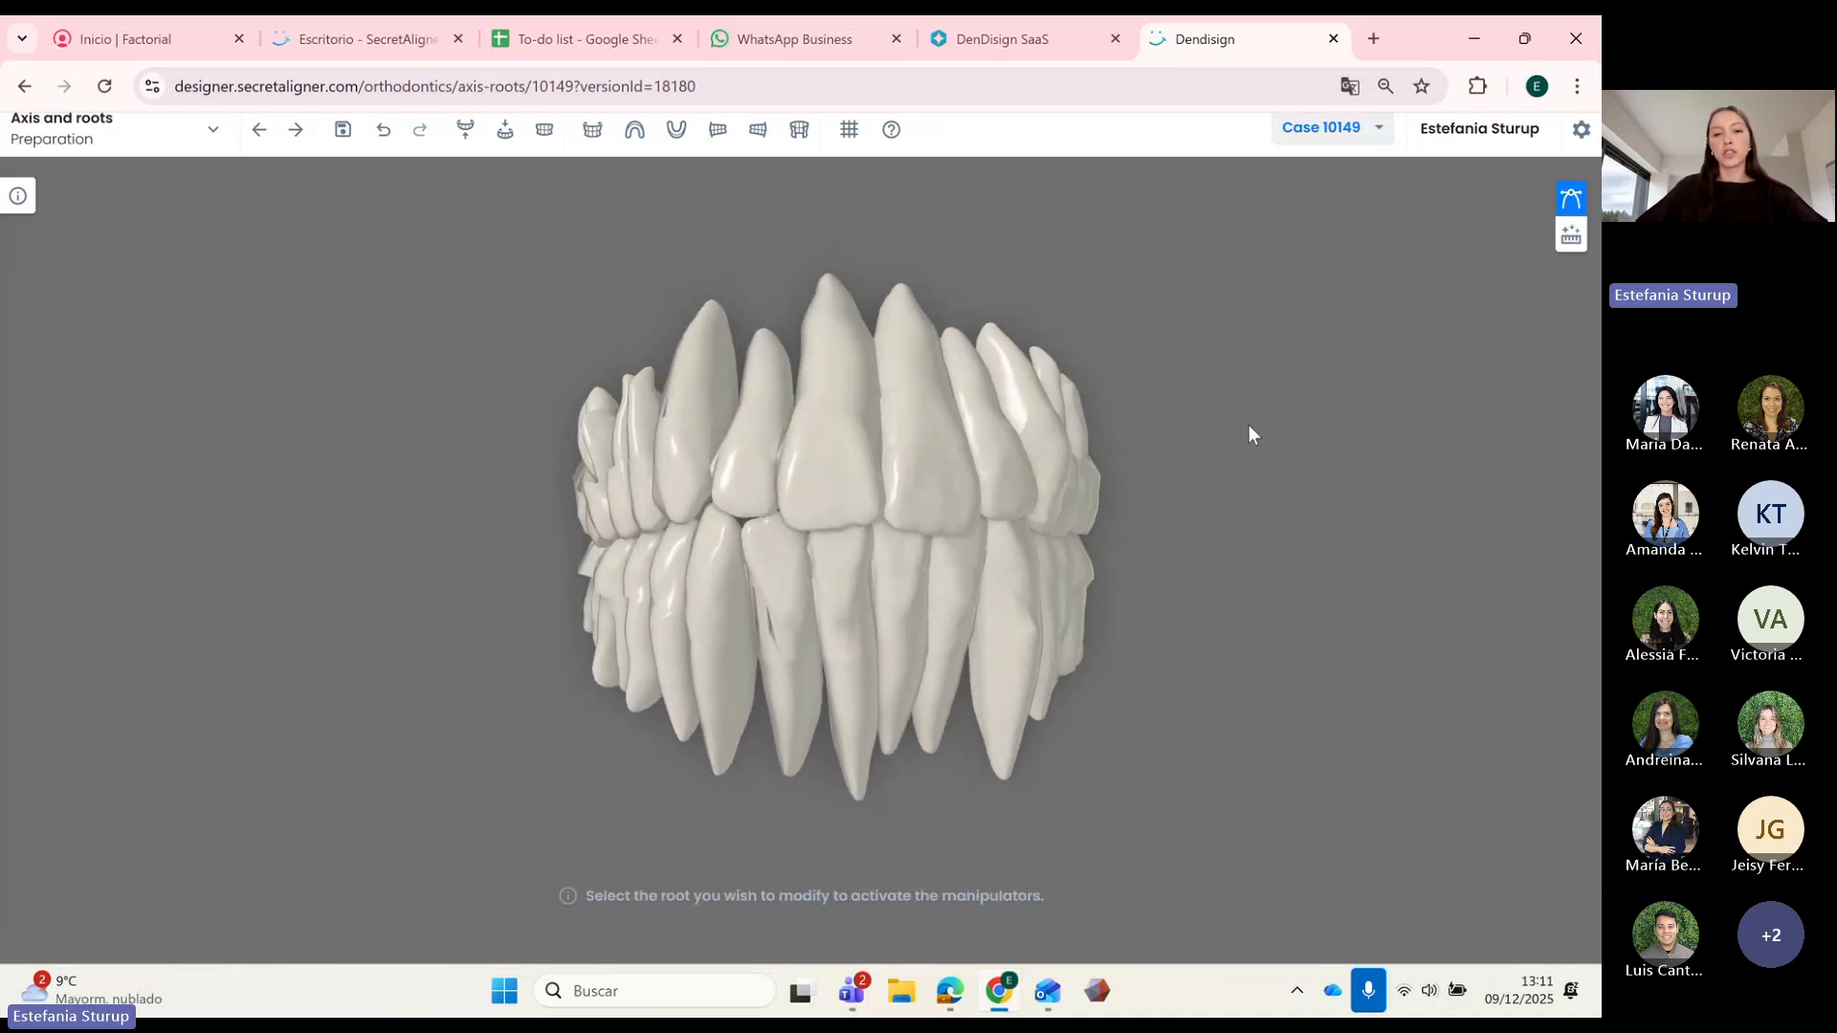
click(865, 704)
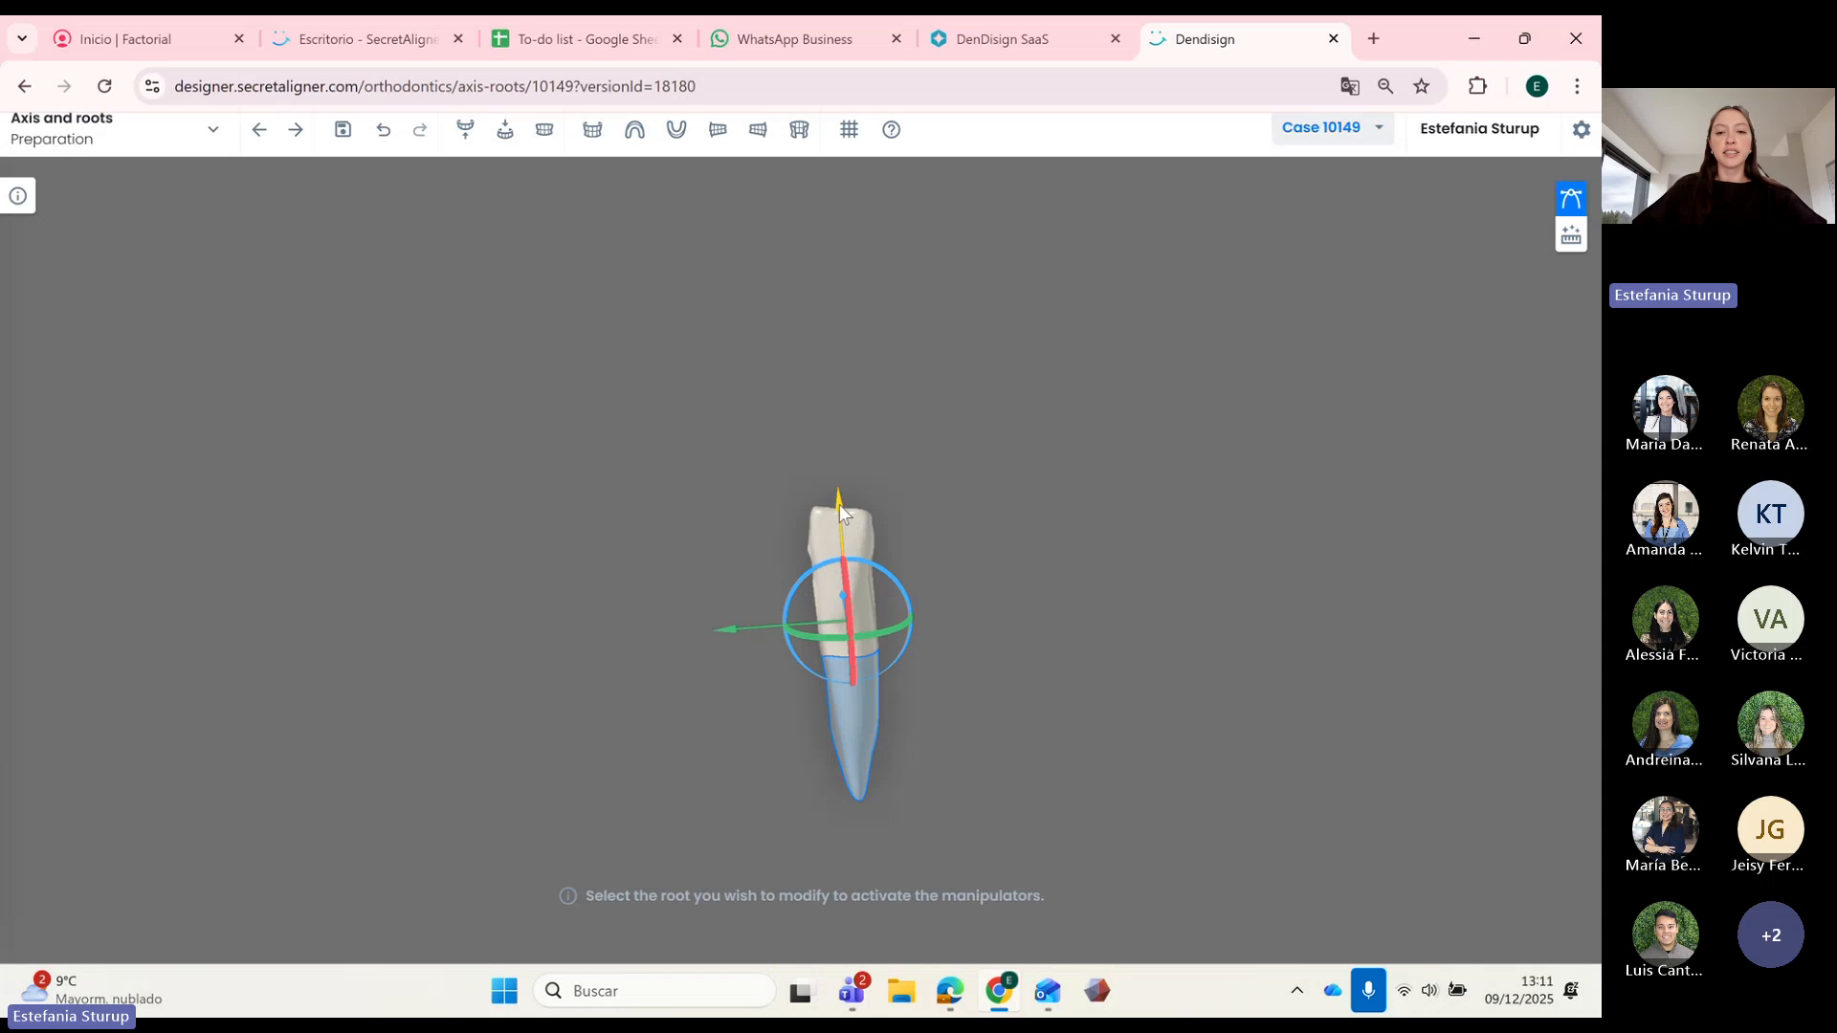
drag(841, 479, 778, 422)
click(783, 646)
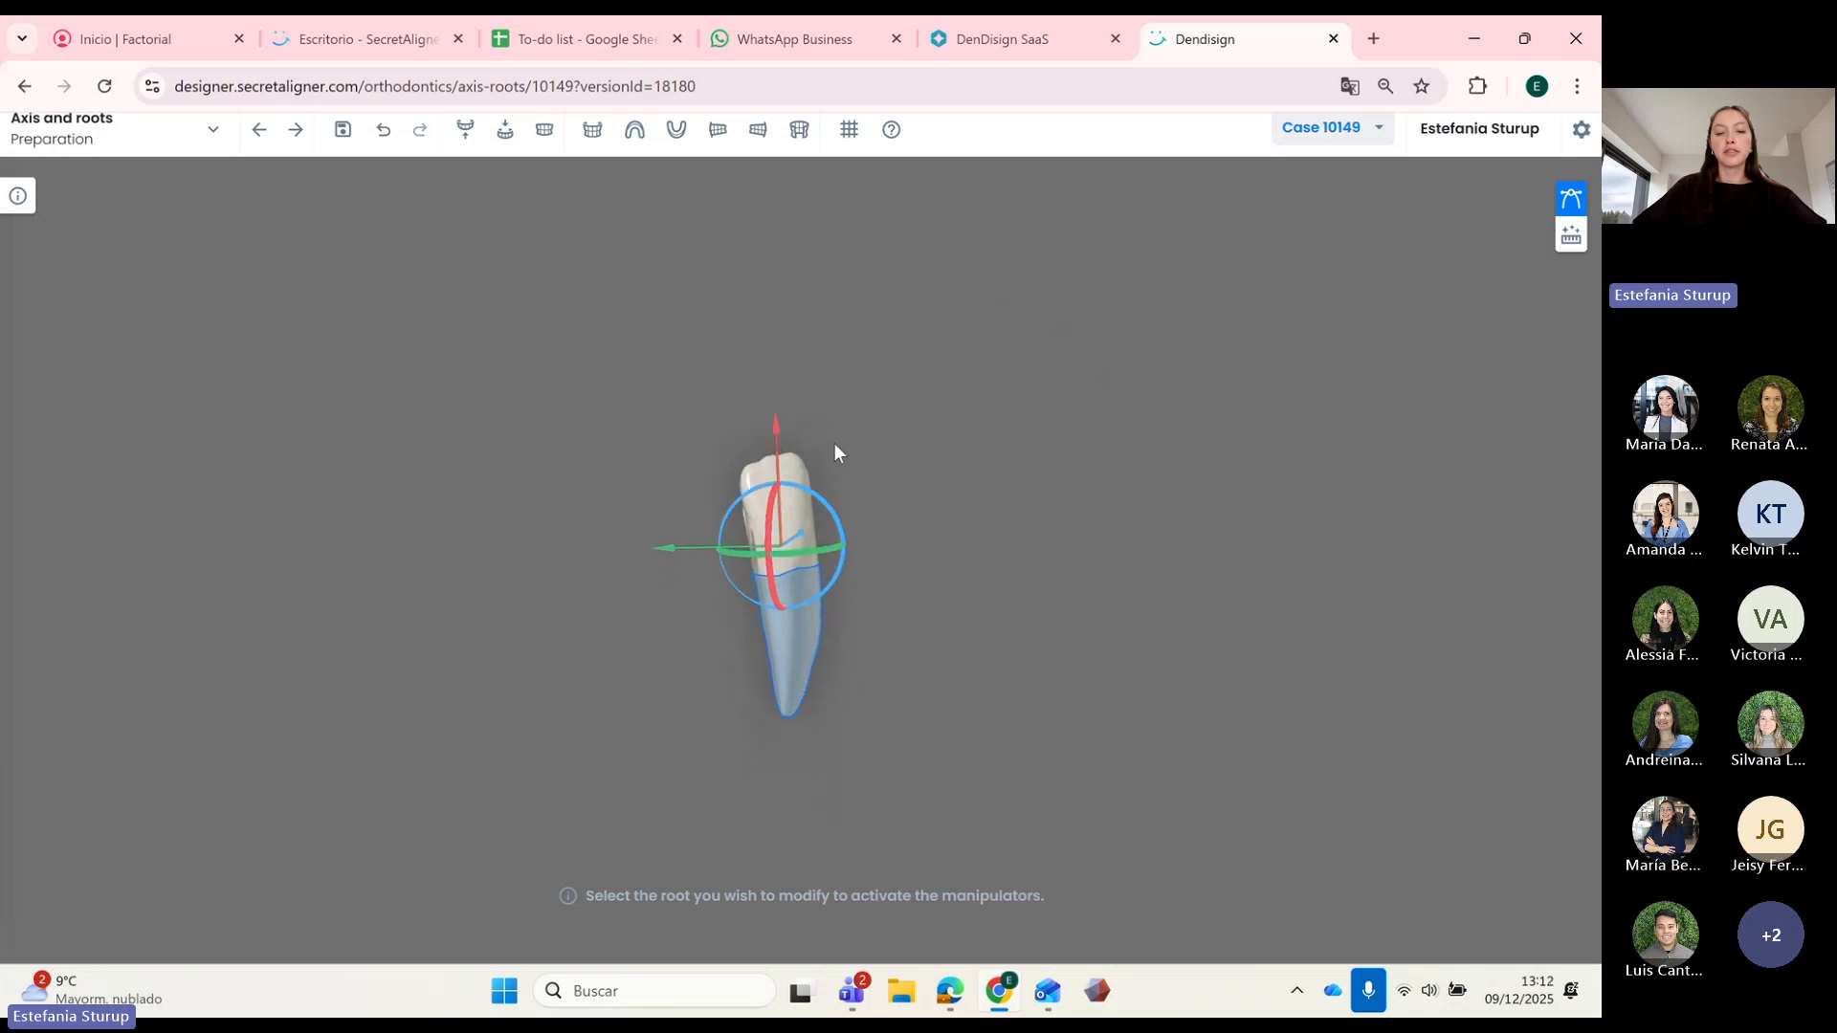
click(834, 444)
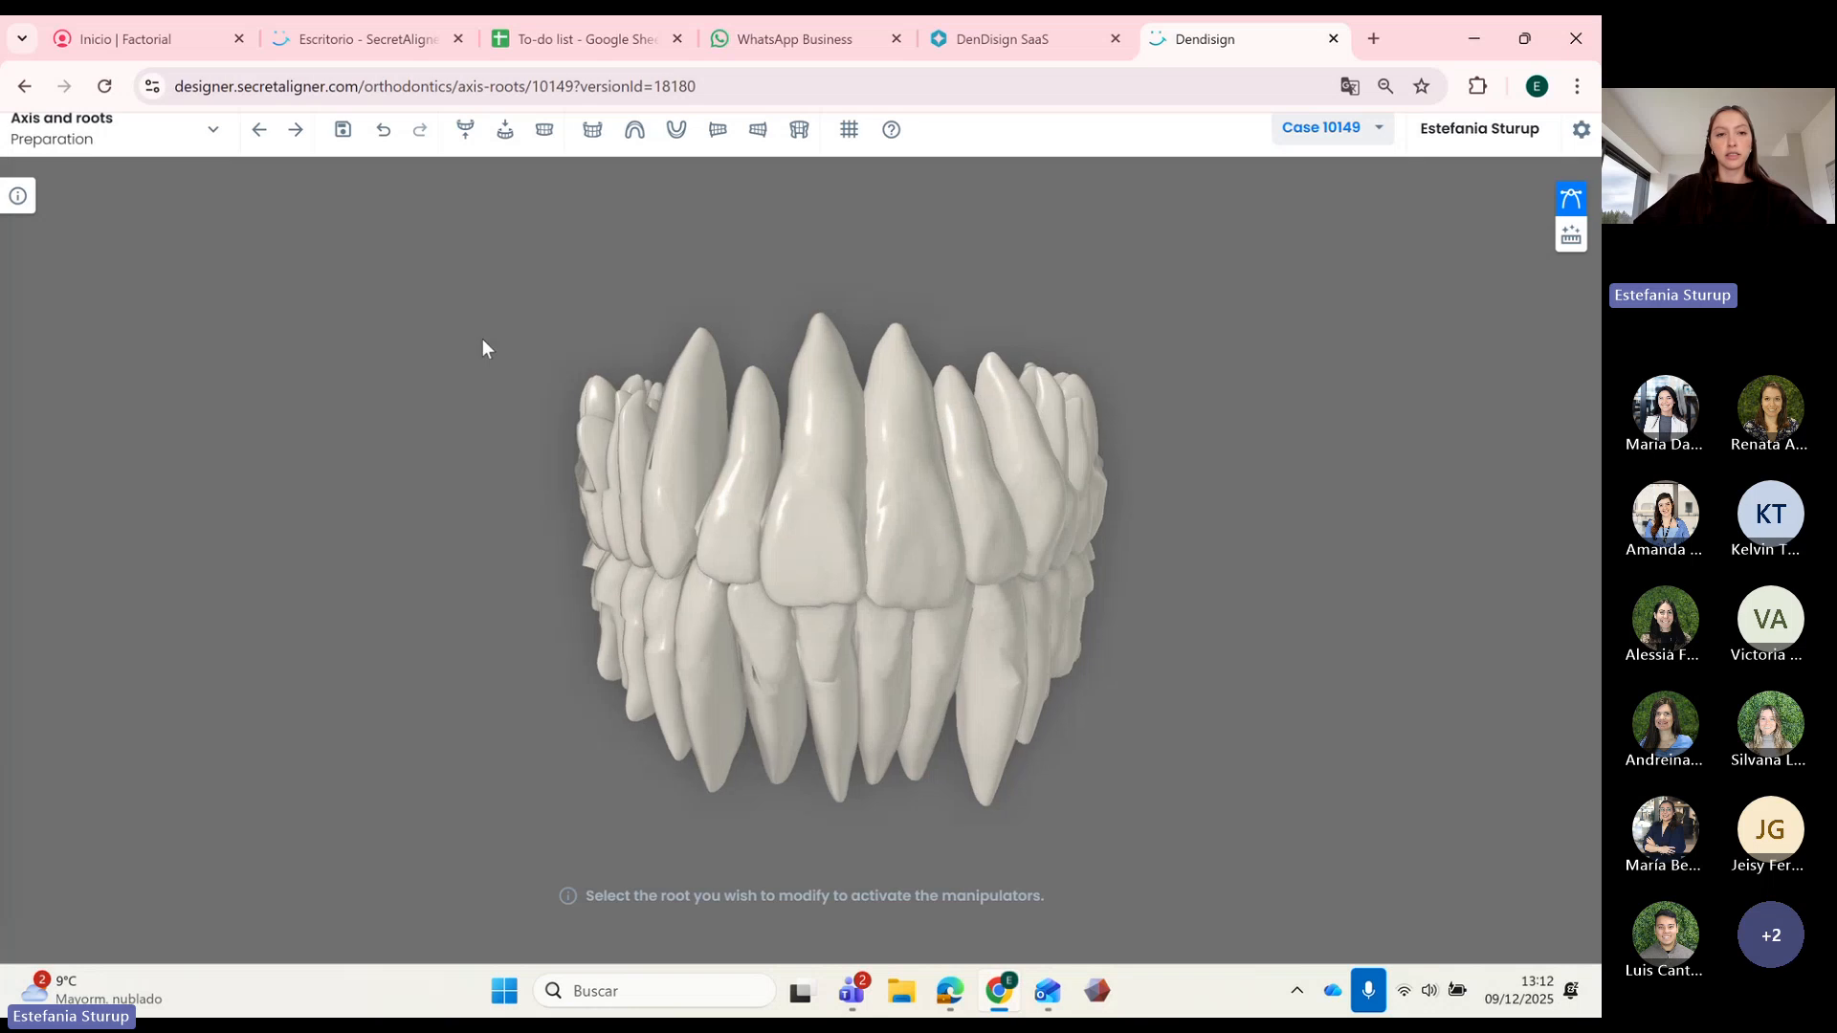
Step: On the upper arch, isolate the central incisor and shift its root slightly sideways
click(466, 134)
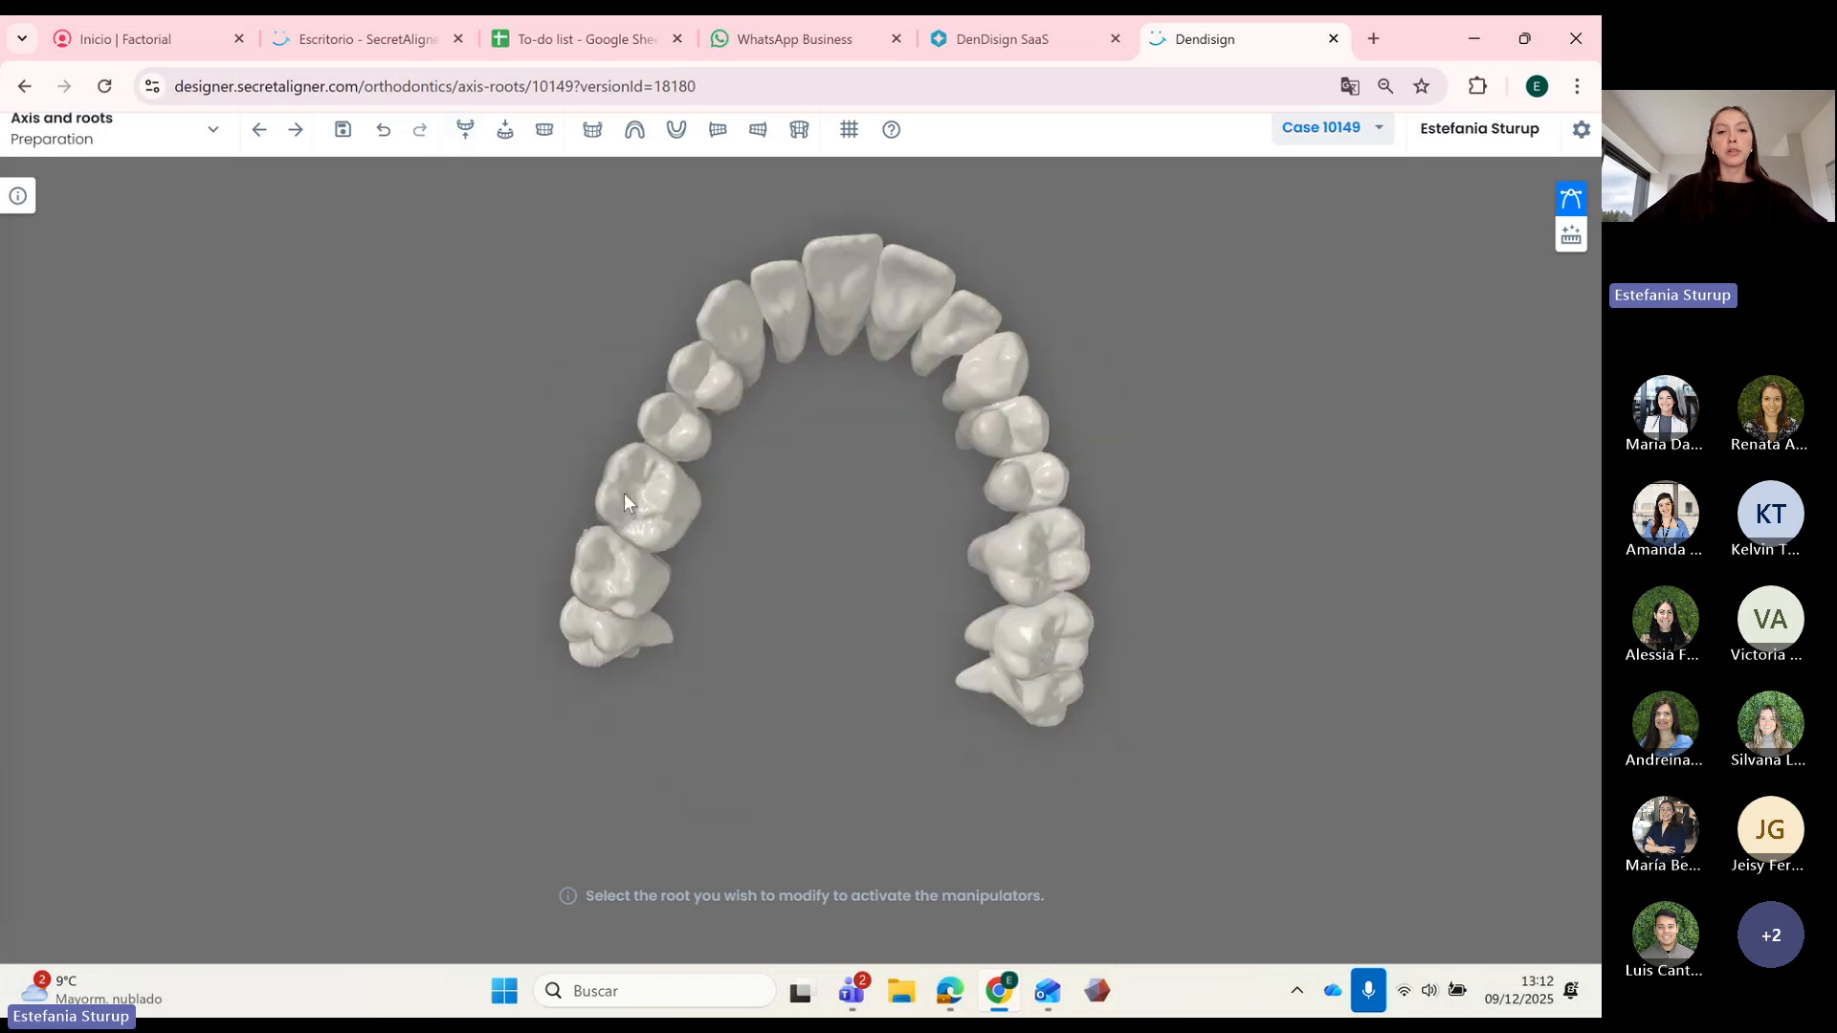
click(788, 445)
click(781, 428)
click(790, 337)
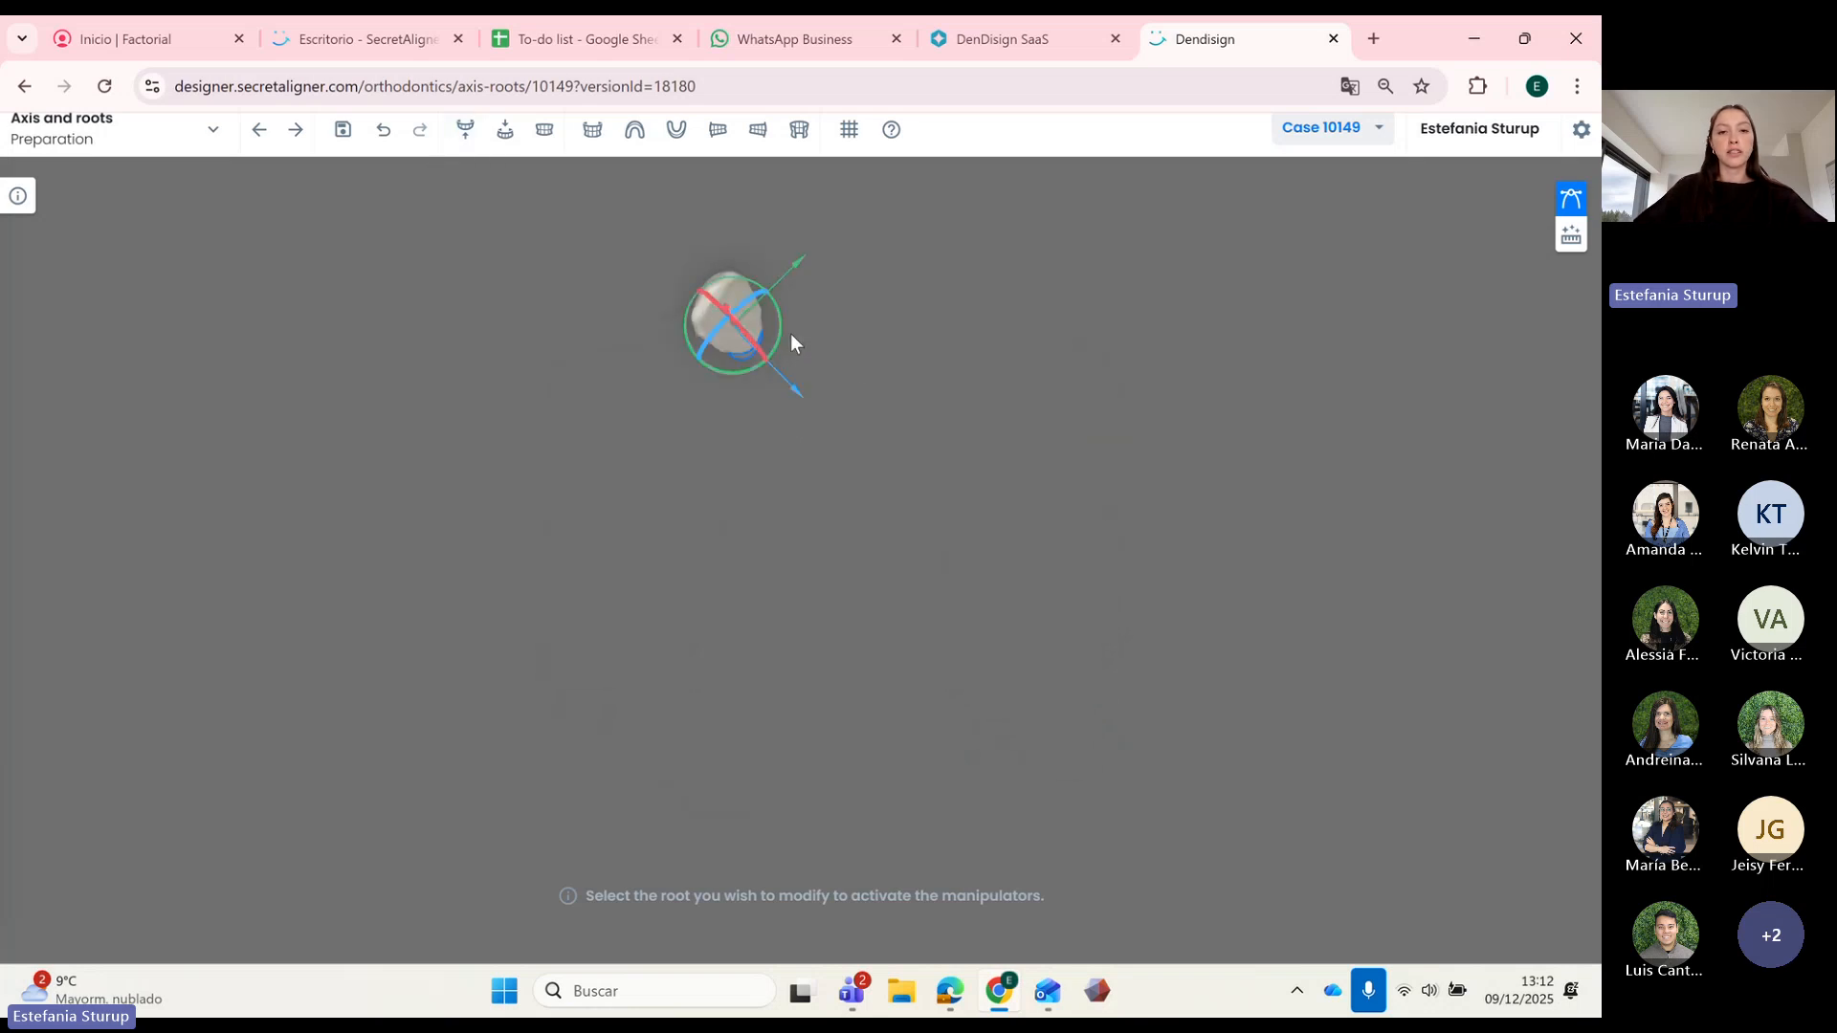
click(857, 359)
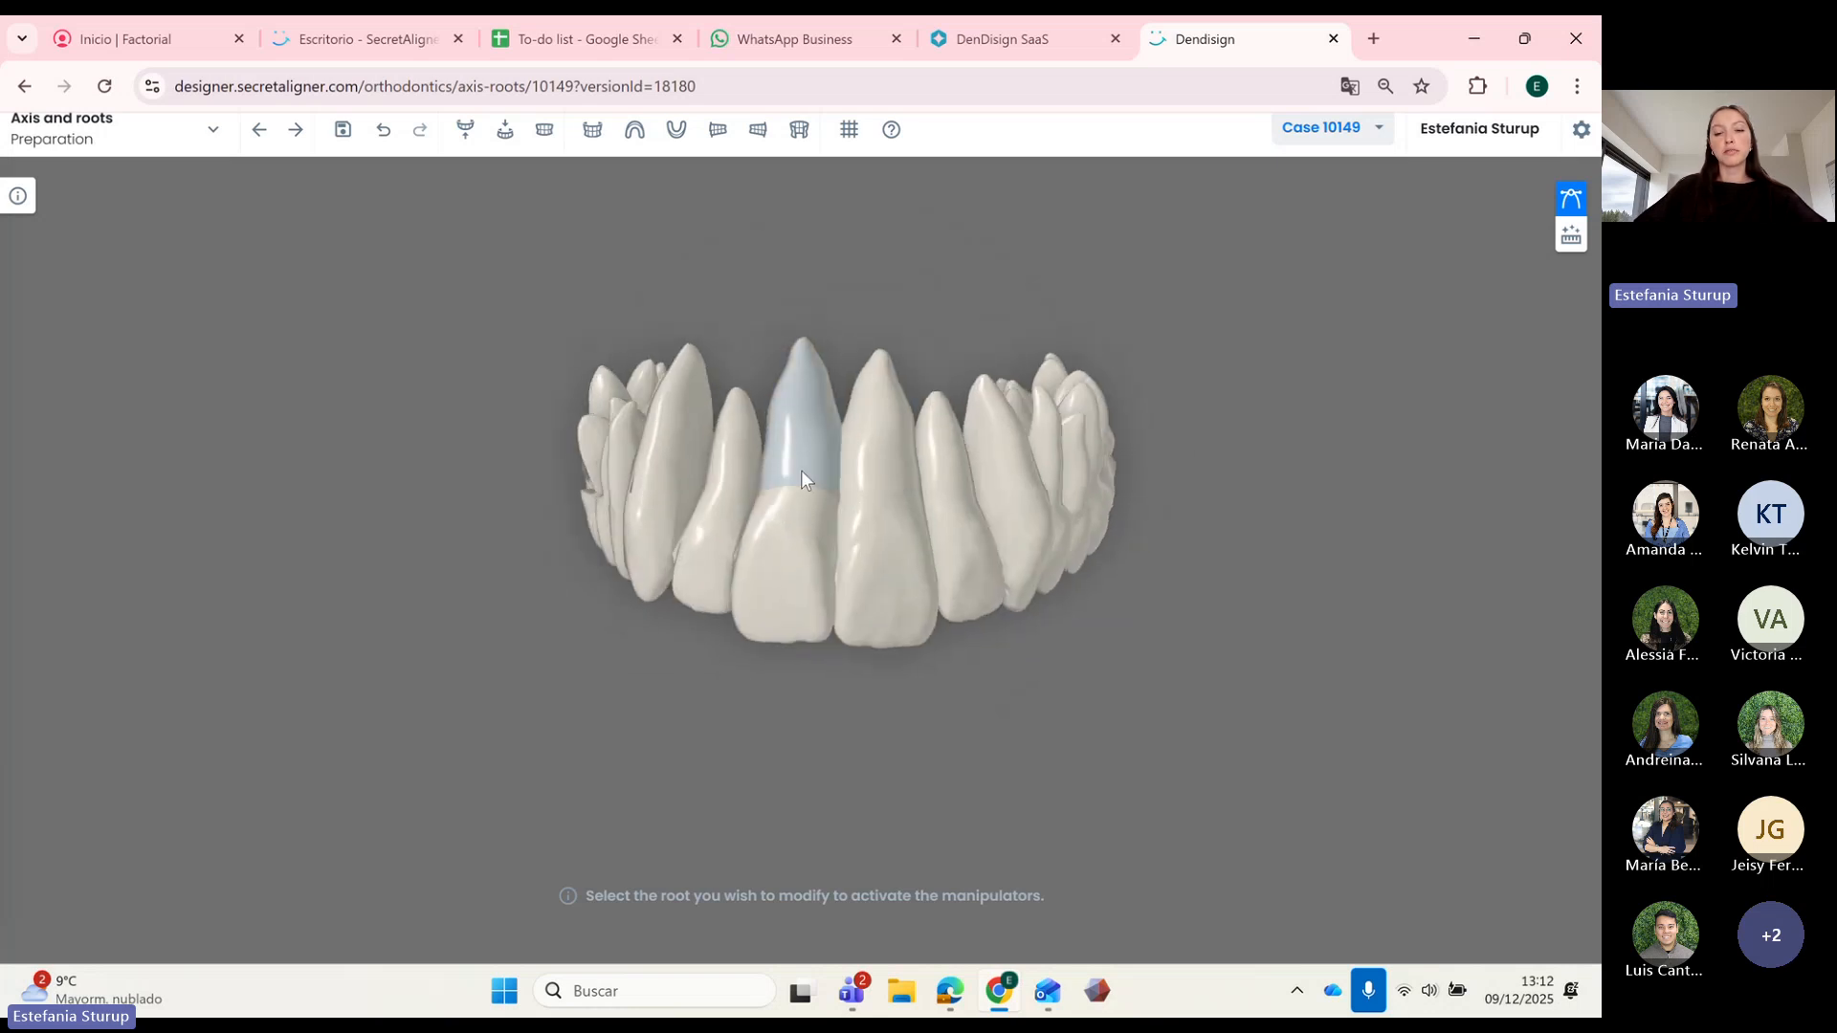
click(800, 469)
drag(910, 497, 885, 495)
click(924, 623)
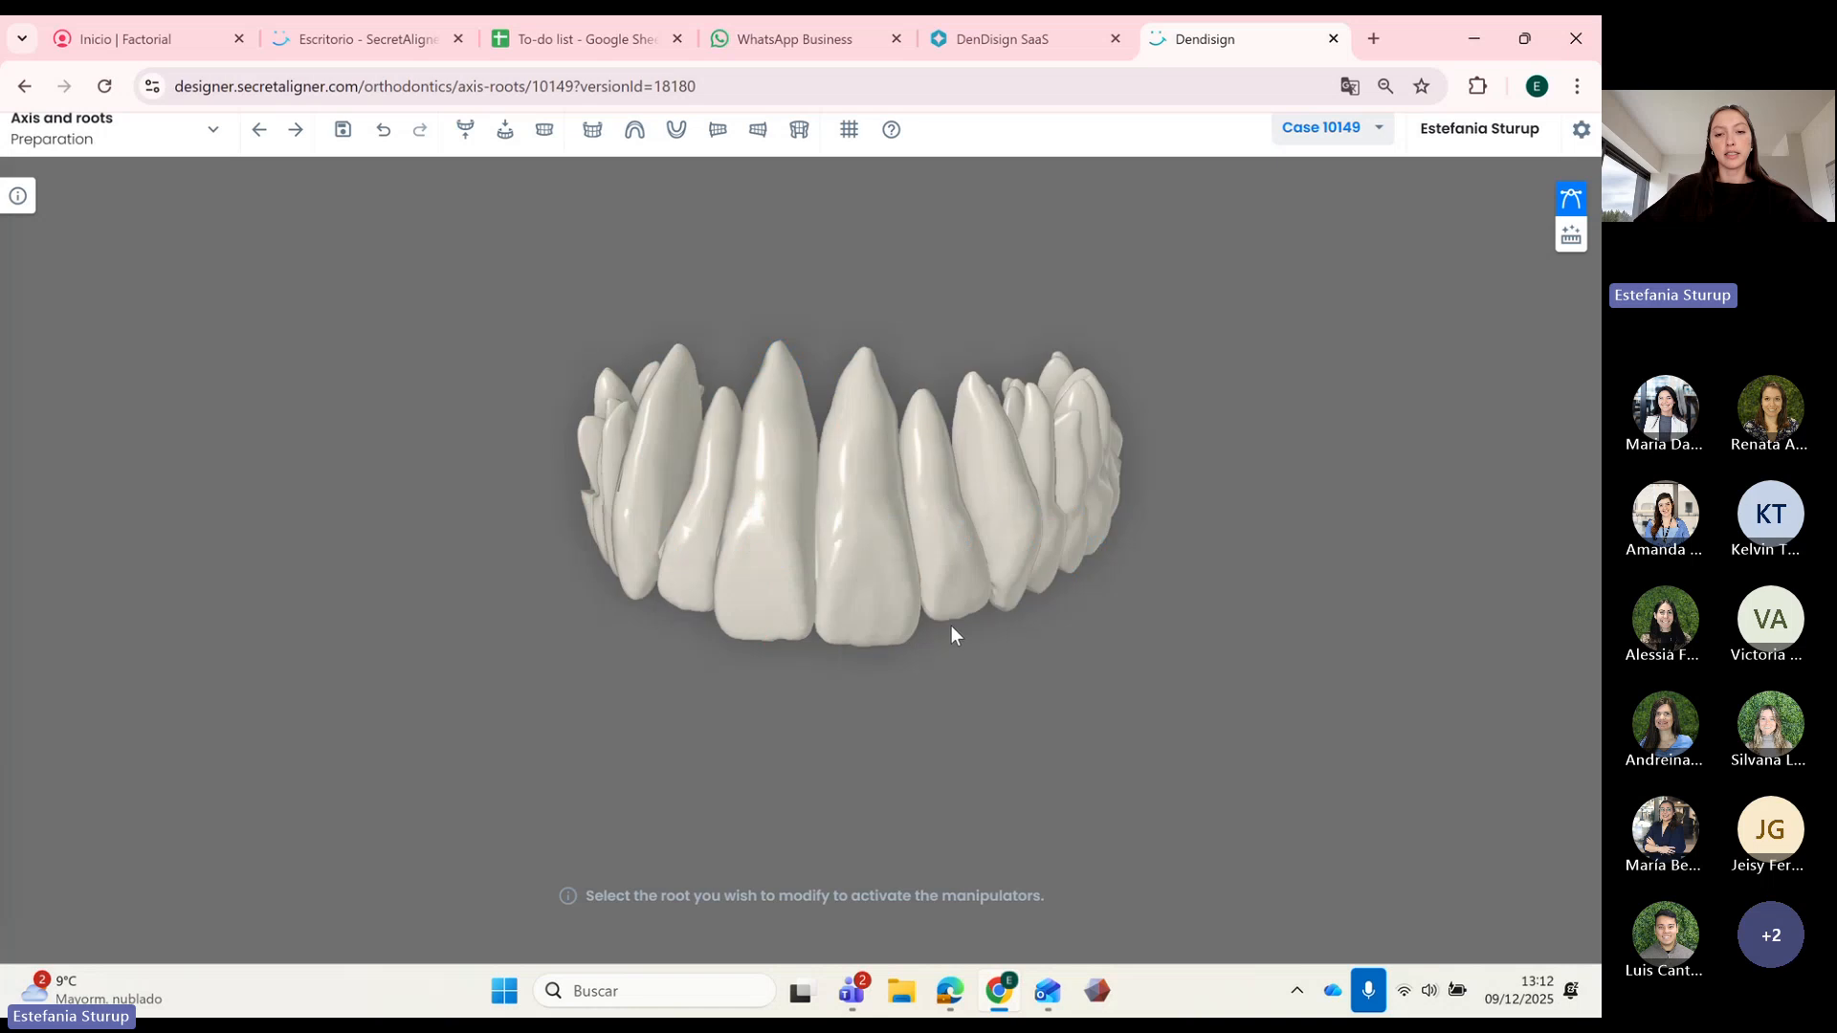
Step: Advance to the Treatment stage and orbit the dentition to an oblique view from above
click(295, 131)
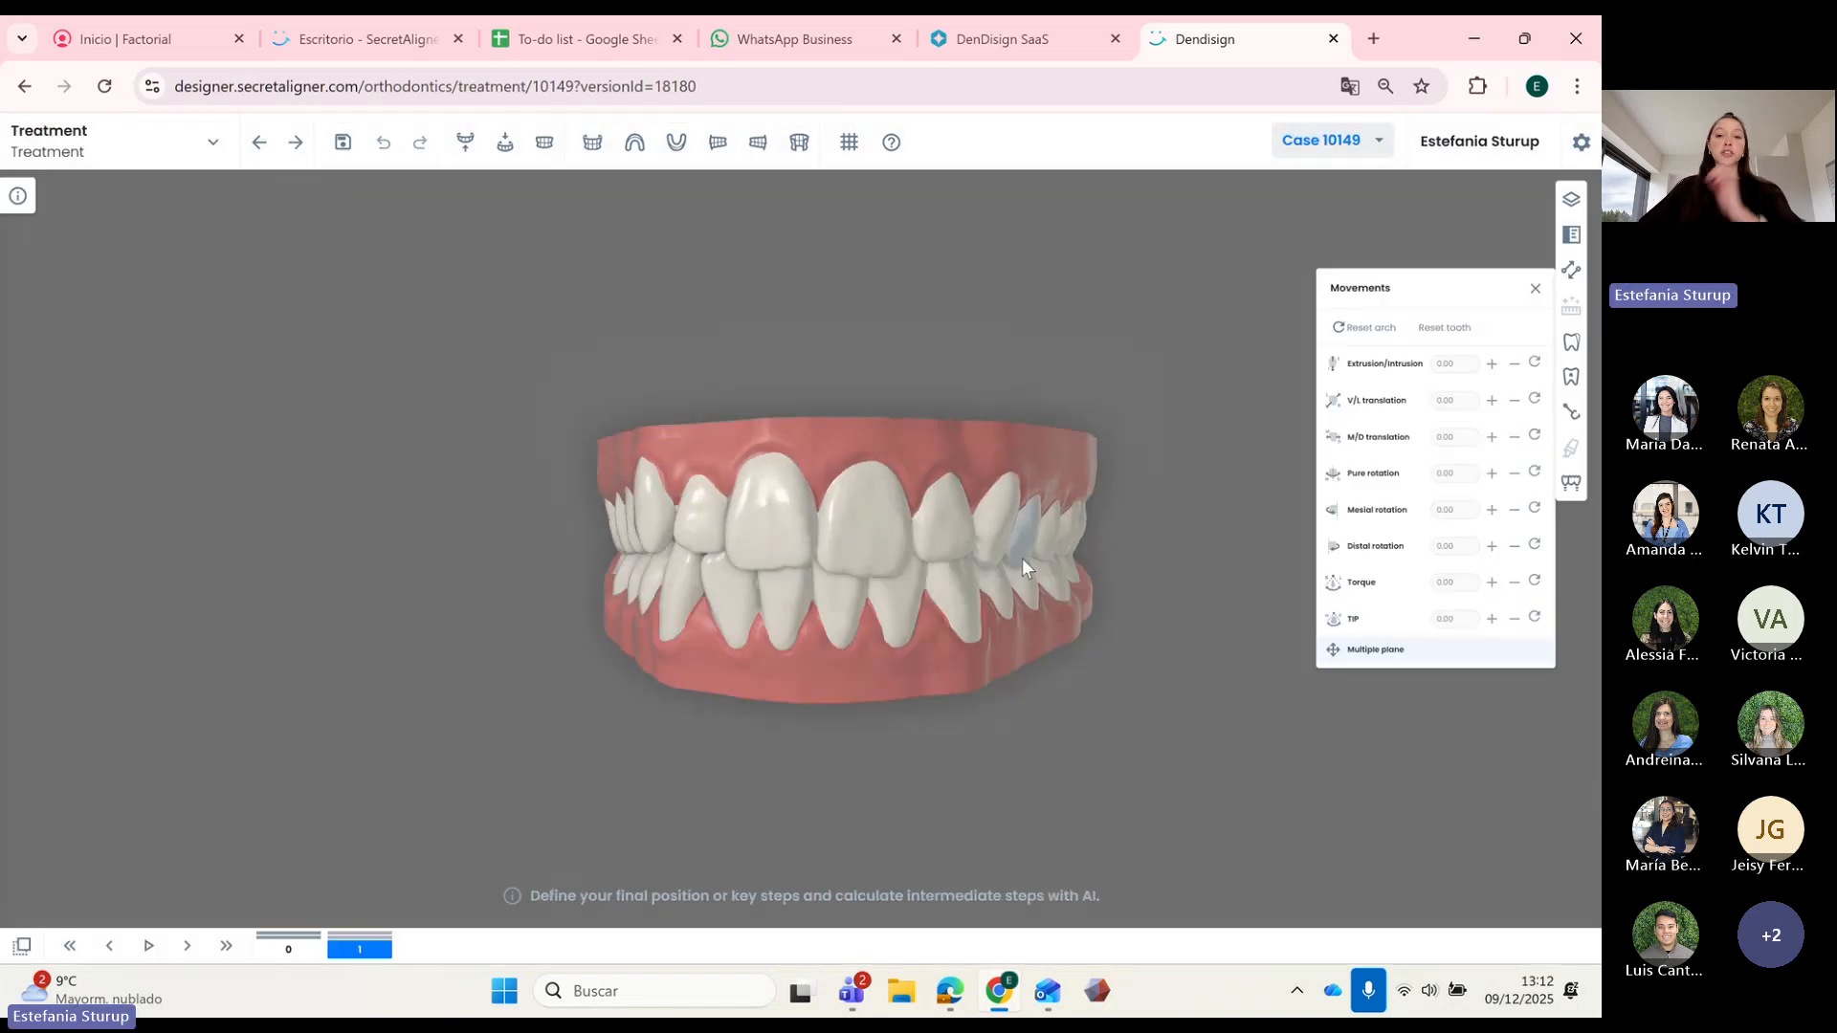
drag(984, 599, 823, 679)
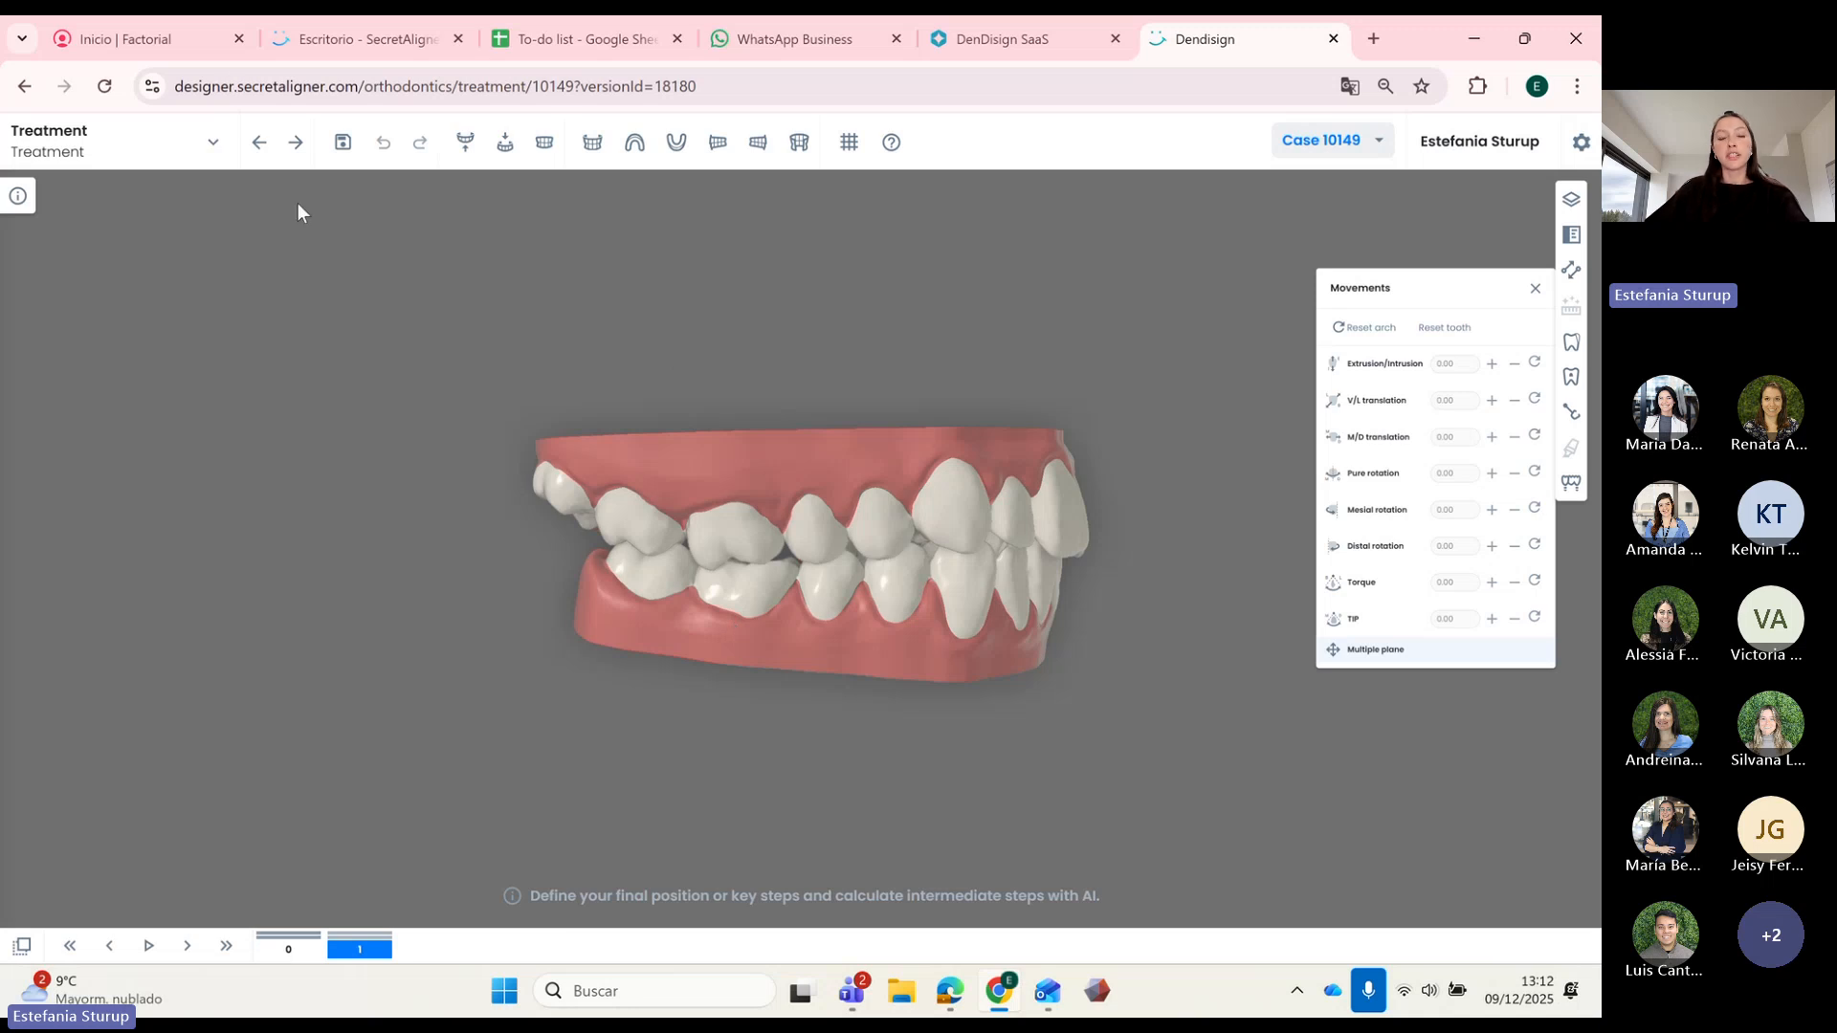
drag(1146, 771, 997, 608)
drag(777, 576, 720, 486)
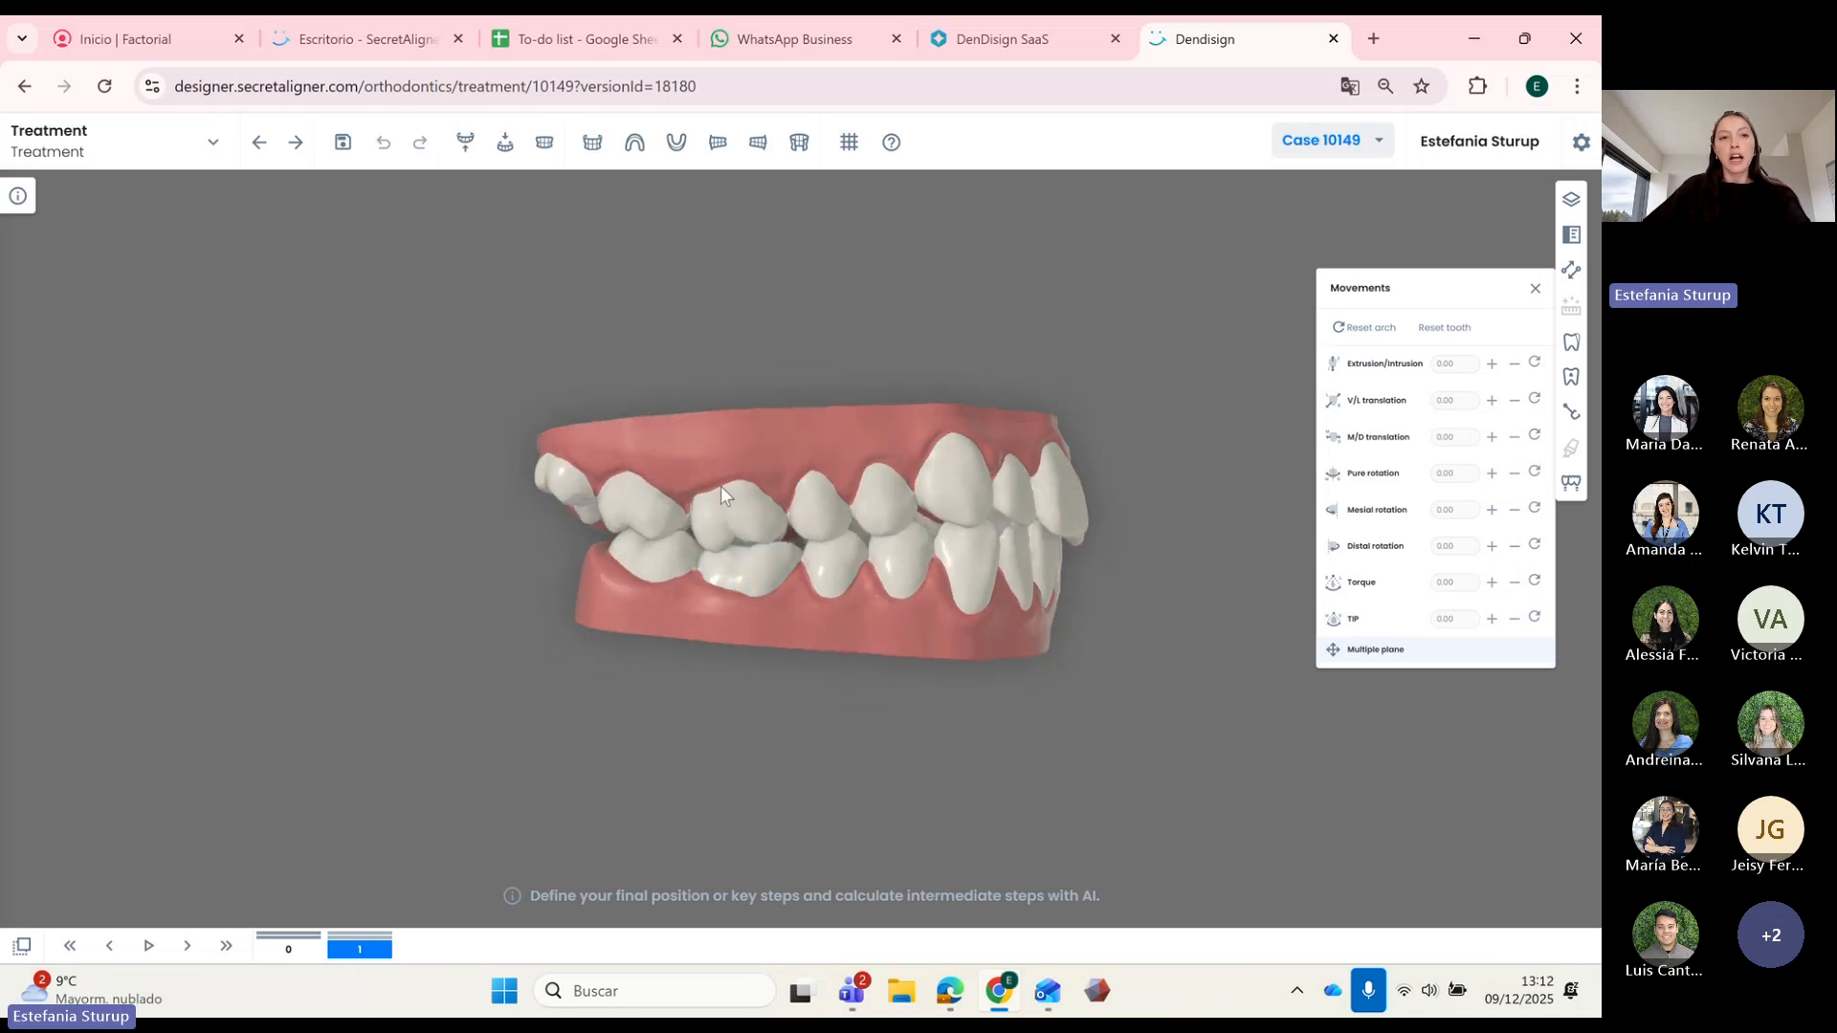
click(17, 198)
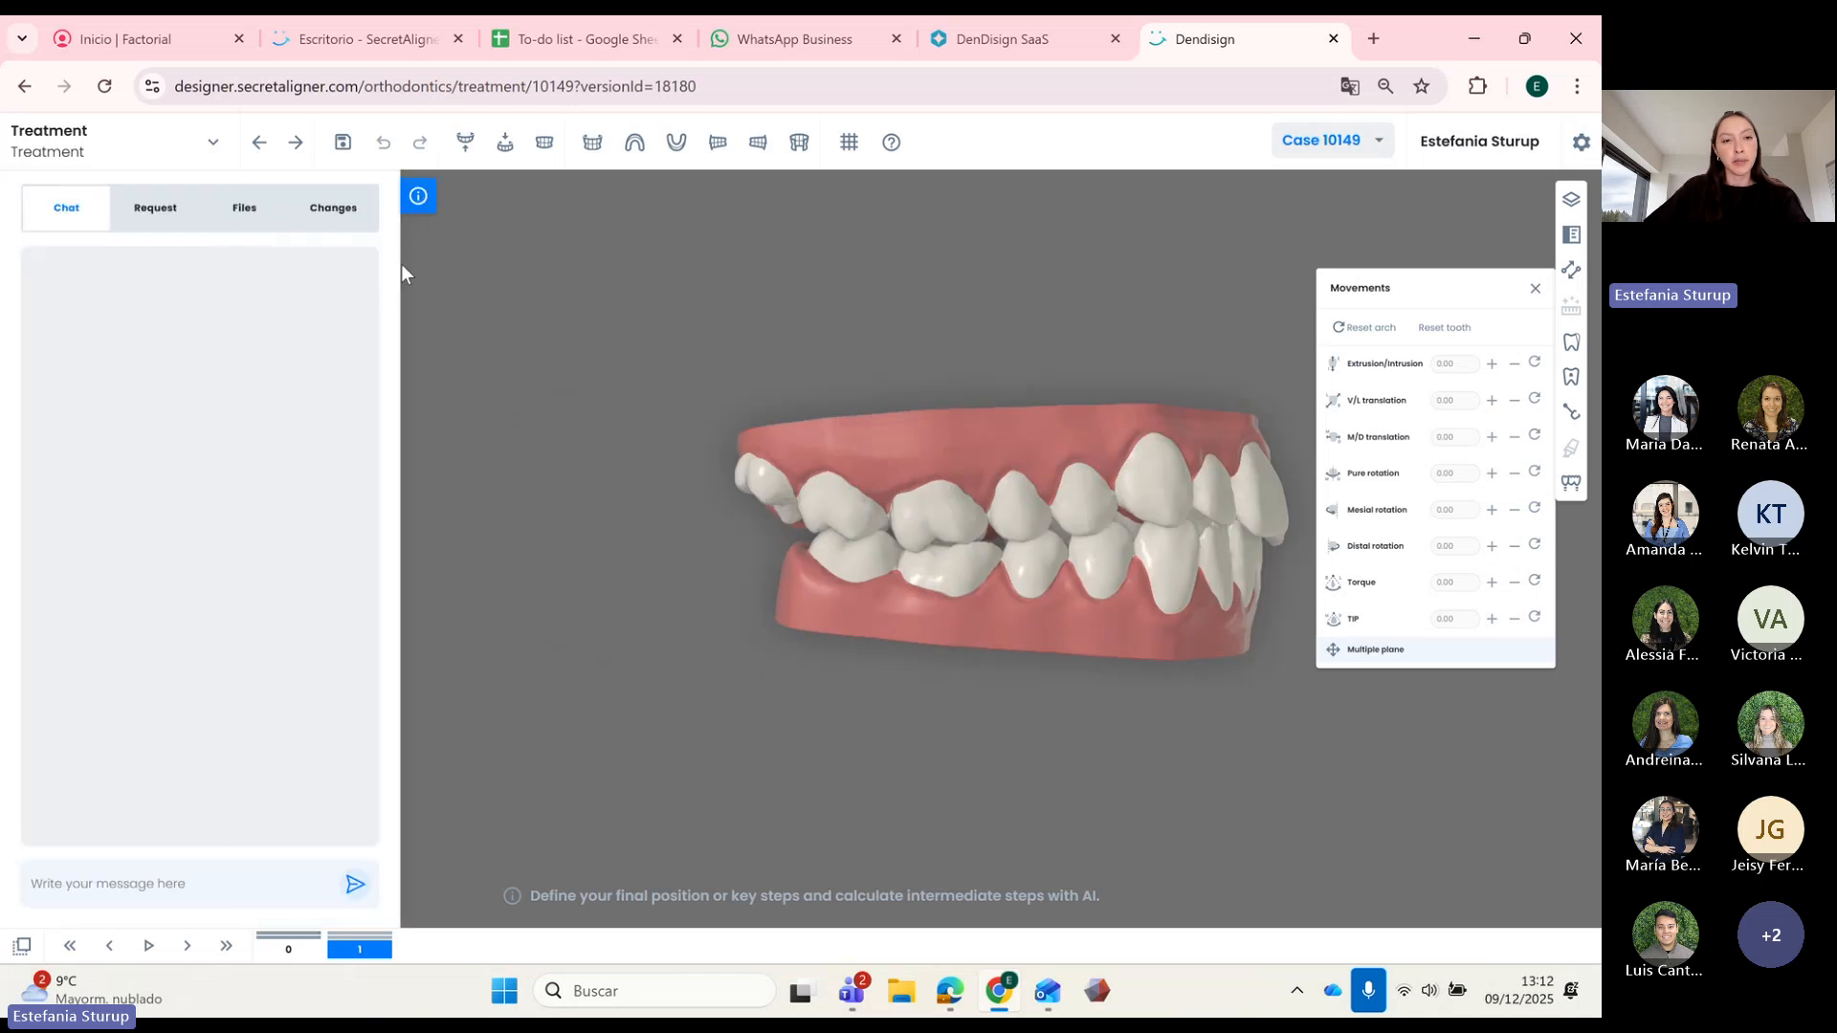
click(140, 225)
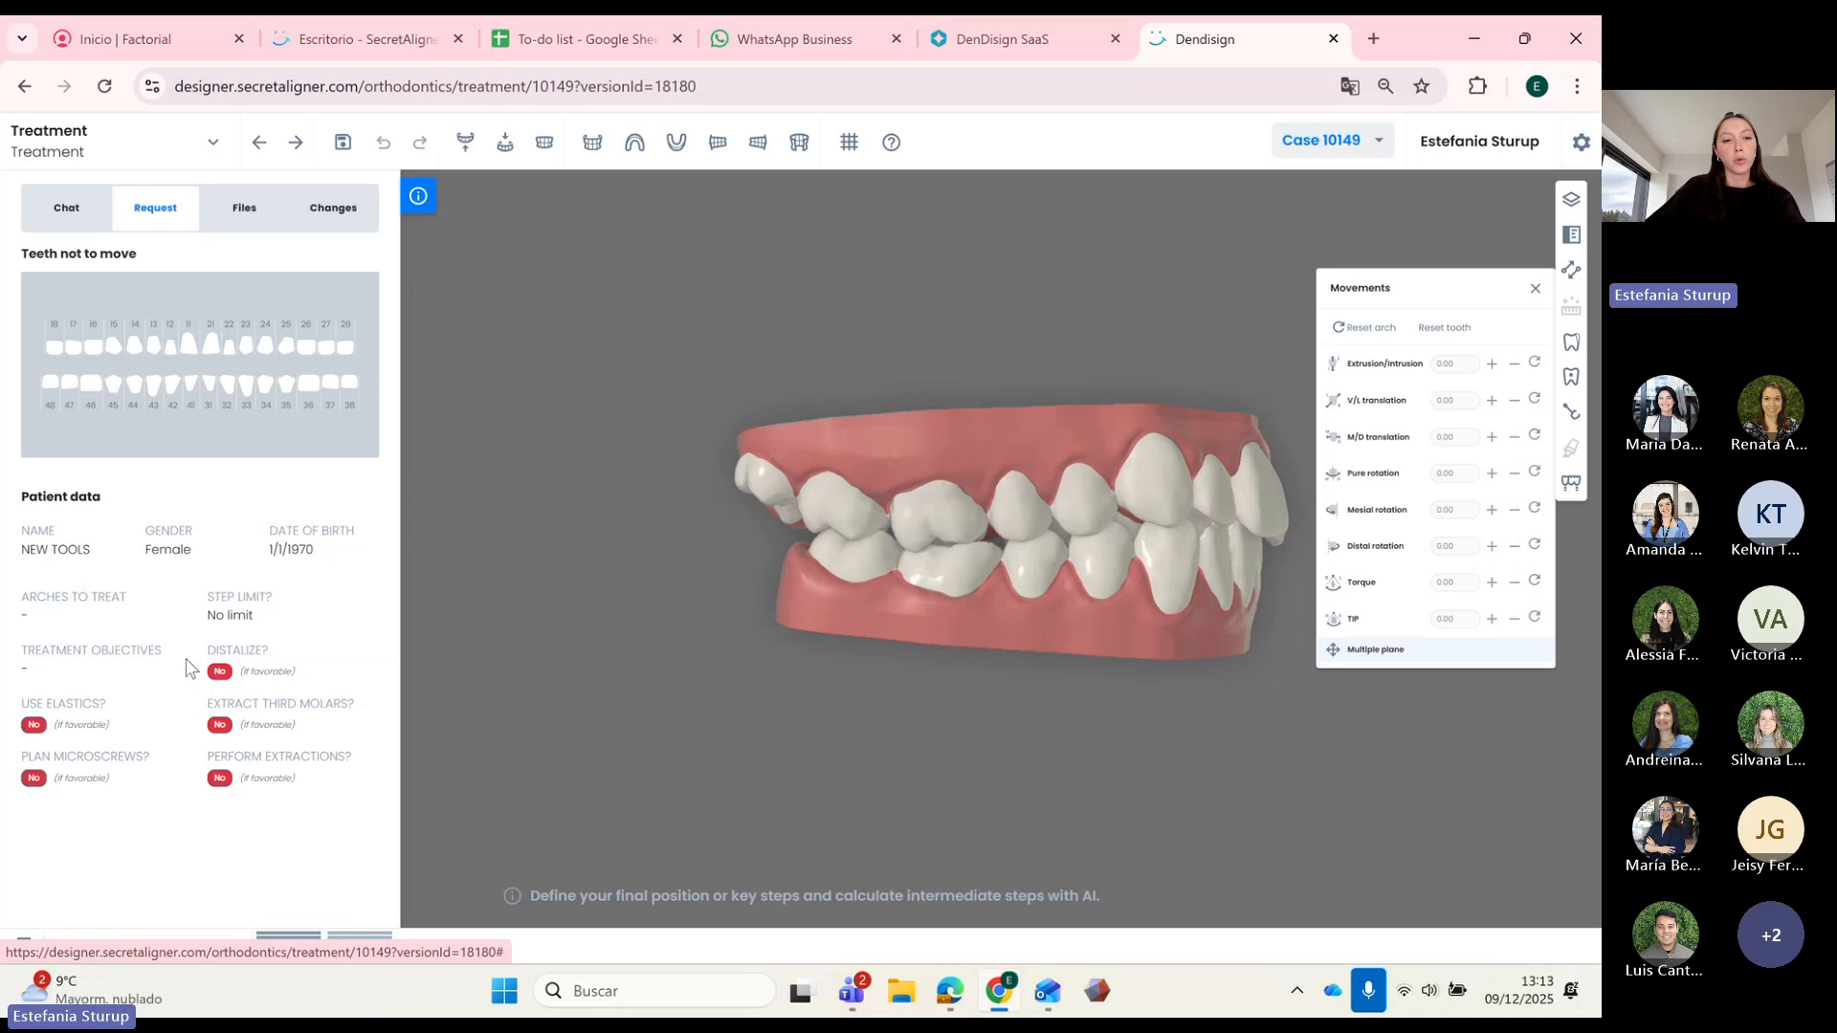
click(244, 222)
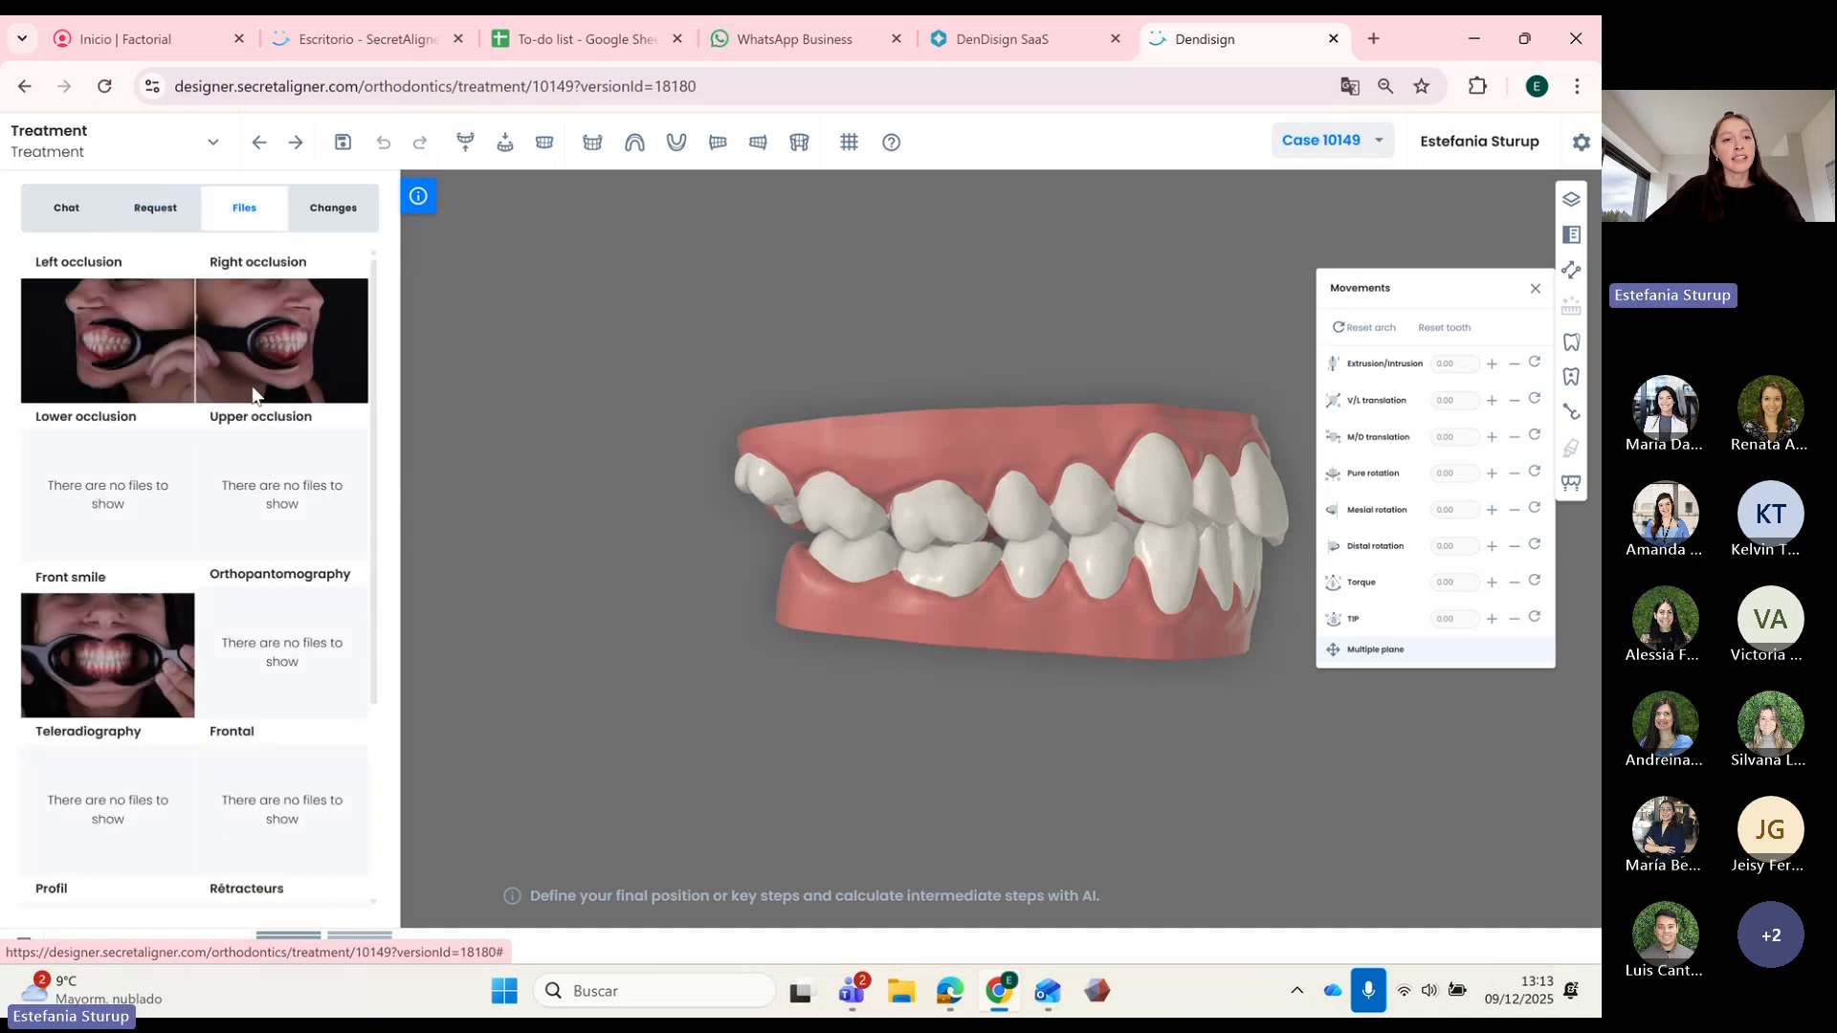
scroll(299, 445, down, 3)
scroll(300, 444, up, 3)
click(326, 210)
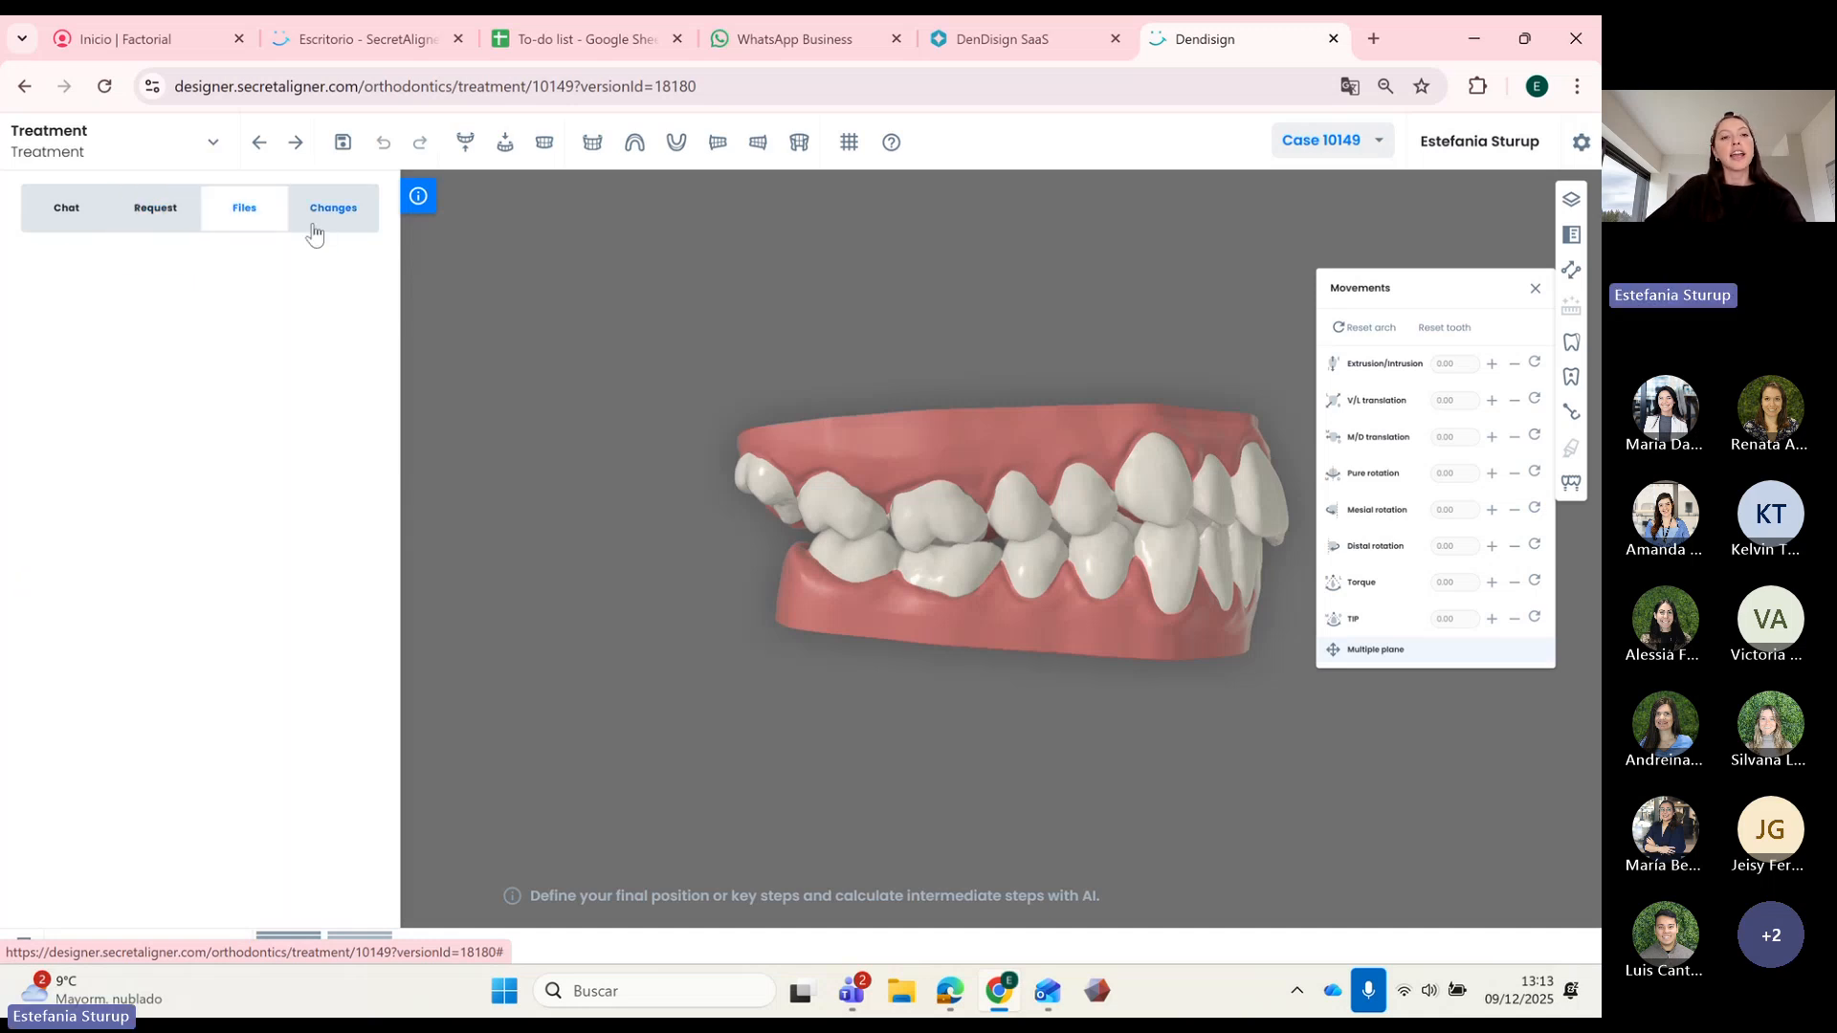
click(421, 197)
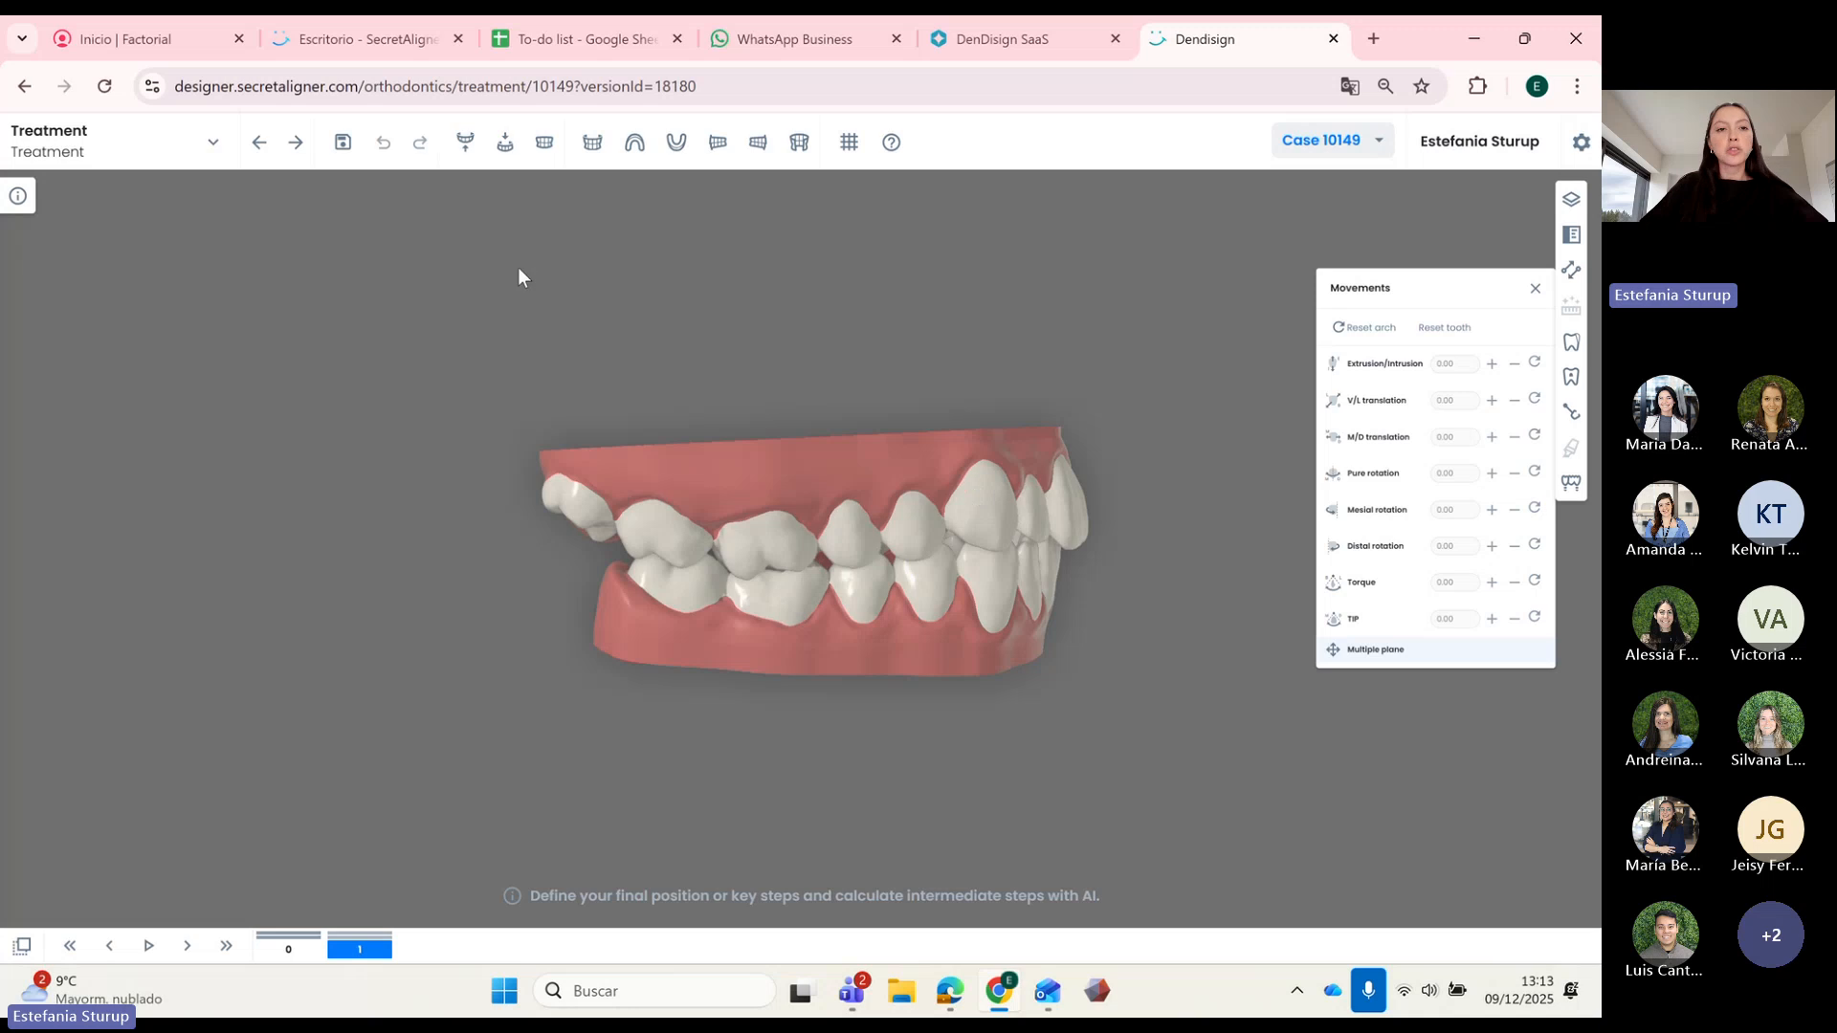
Step: Remove upper tooth 18, confirming the extraction in all steps
click(466, 153)
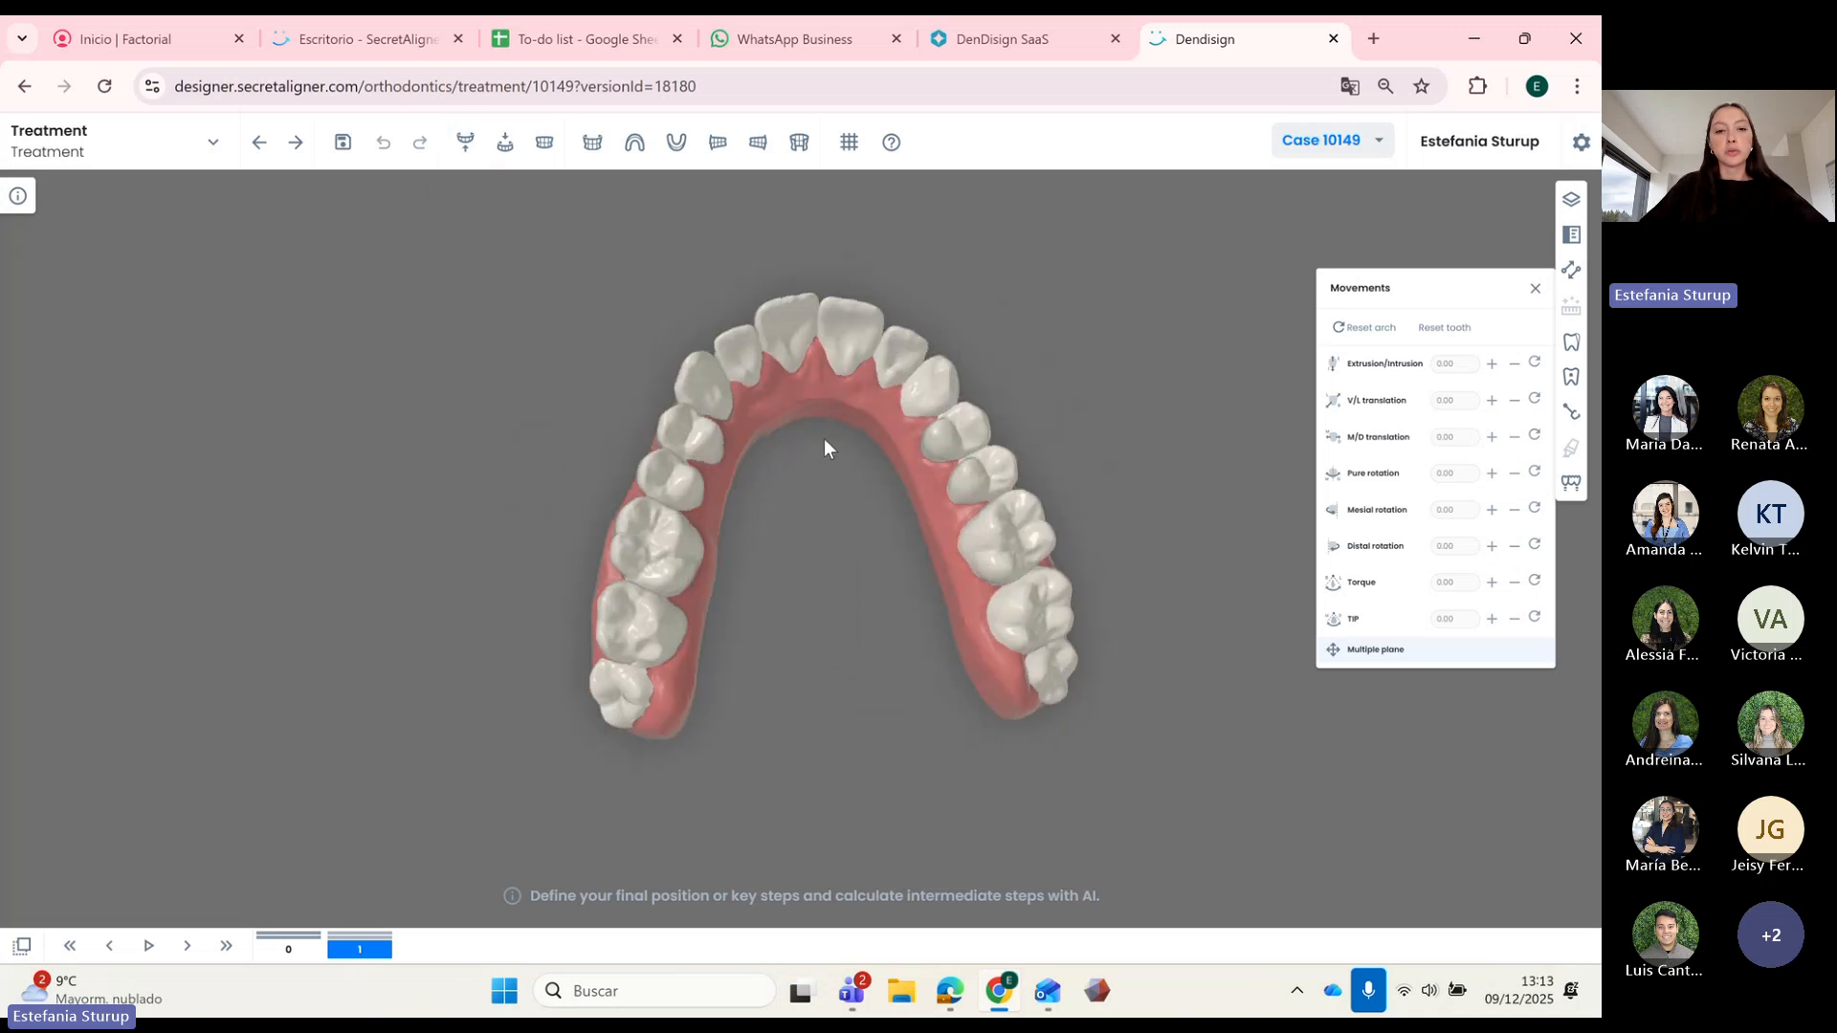
click(545, 142)
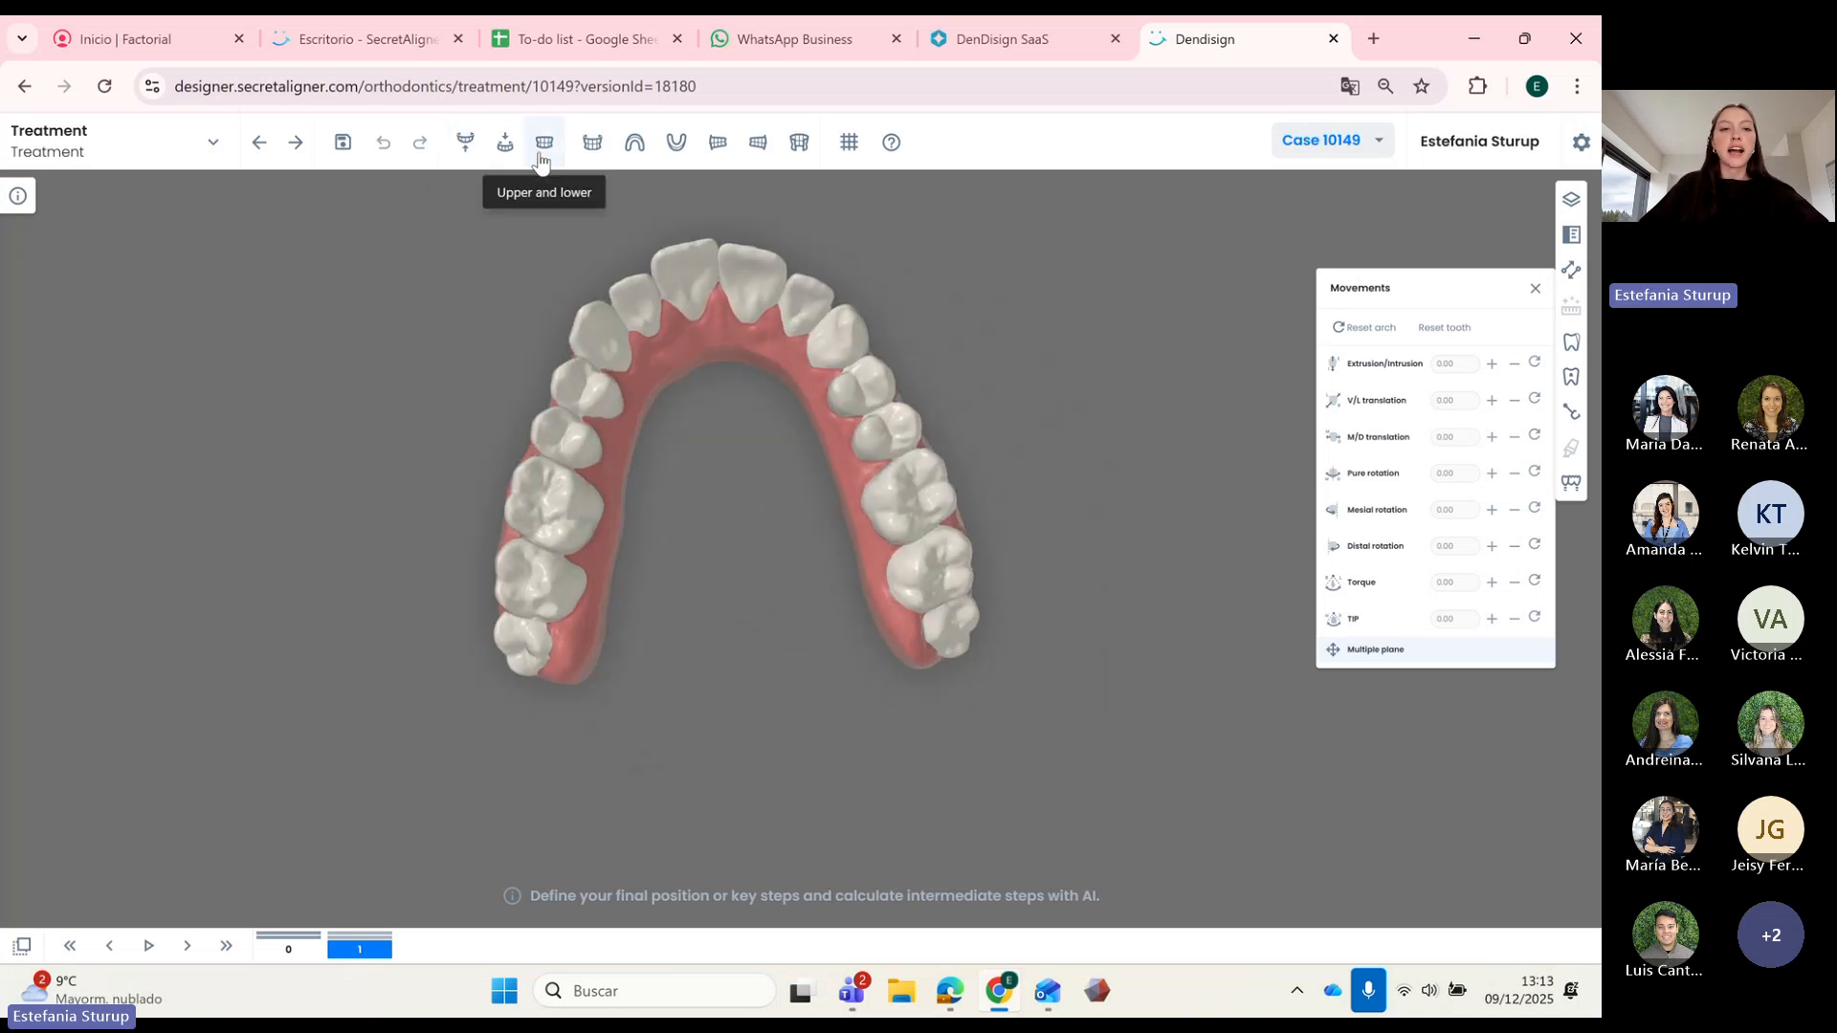
drag(773, 565, 689, 467)
click(465, 141)
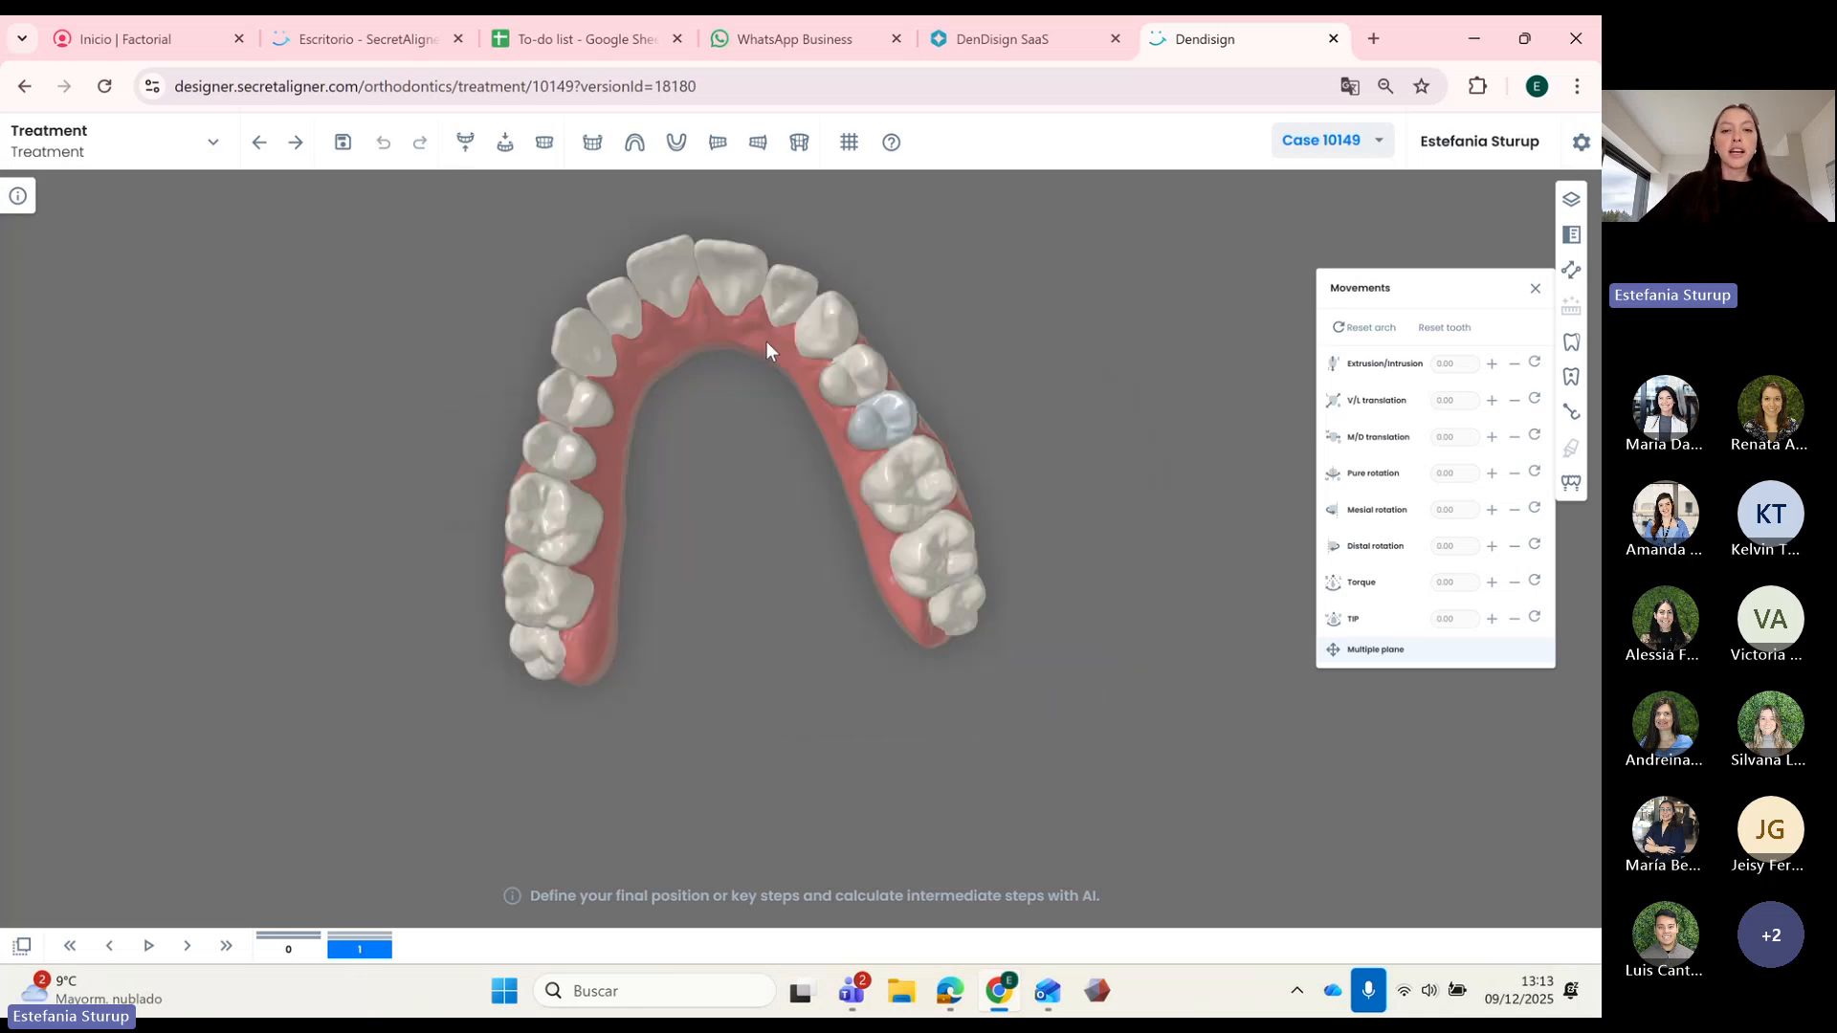
click(469, 608)
right_click(467, 609)
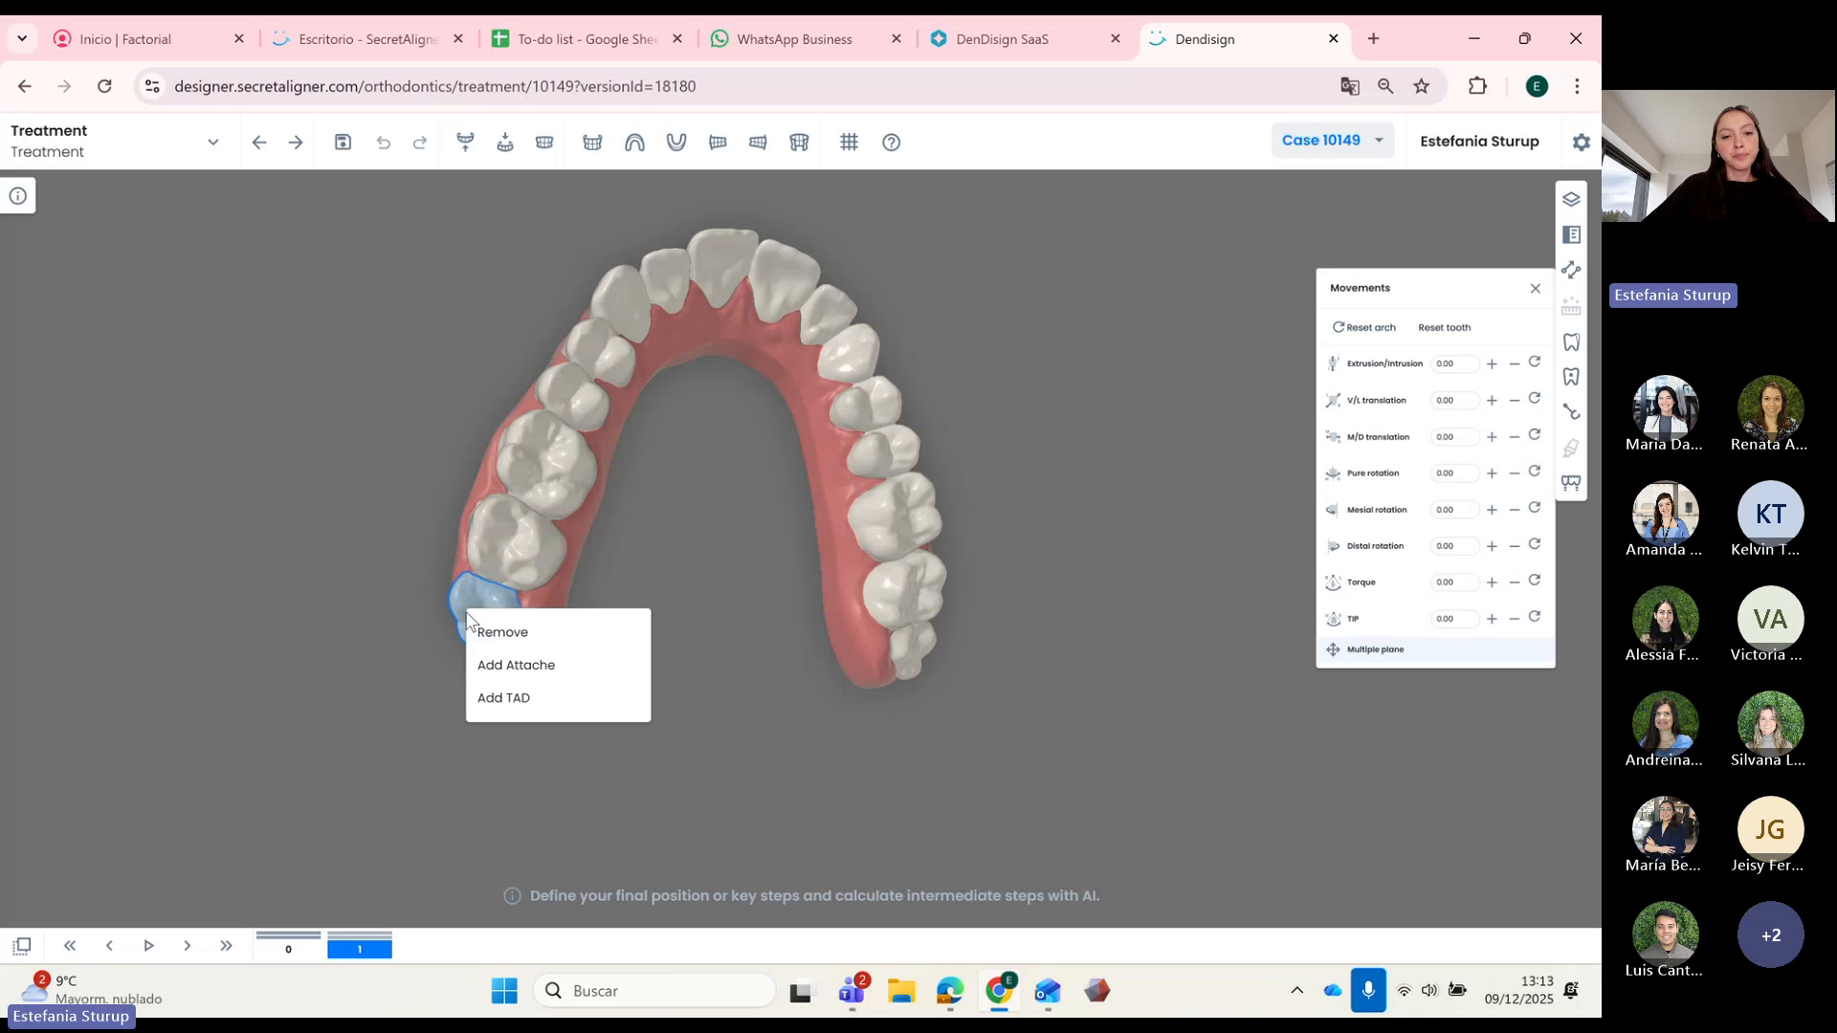
click(517, 634)
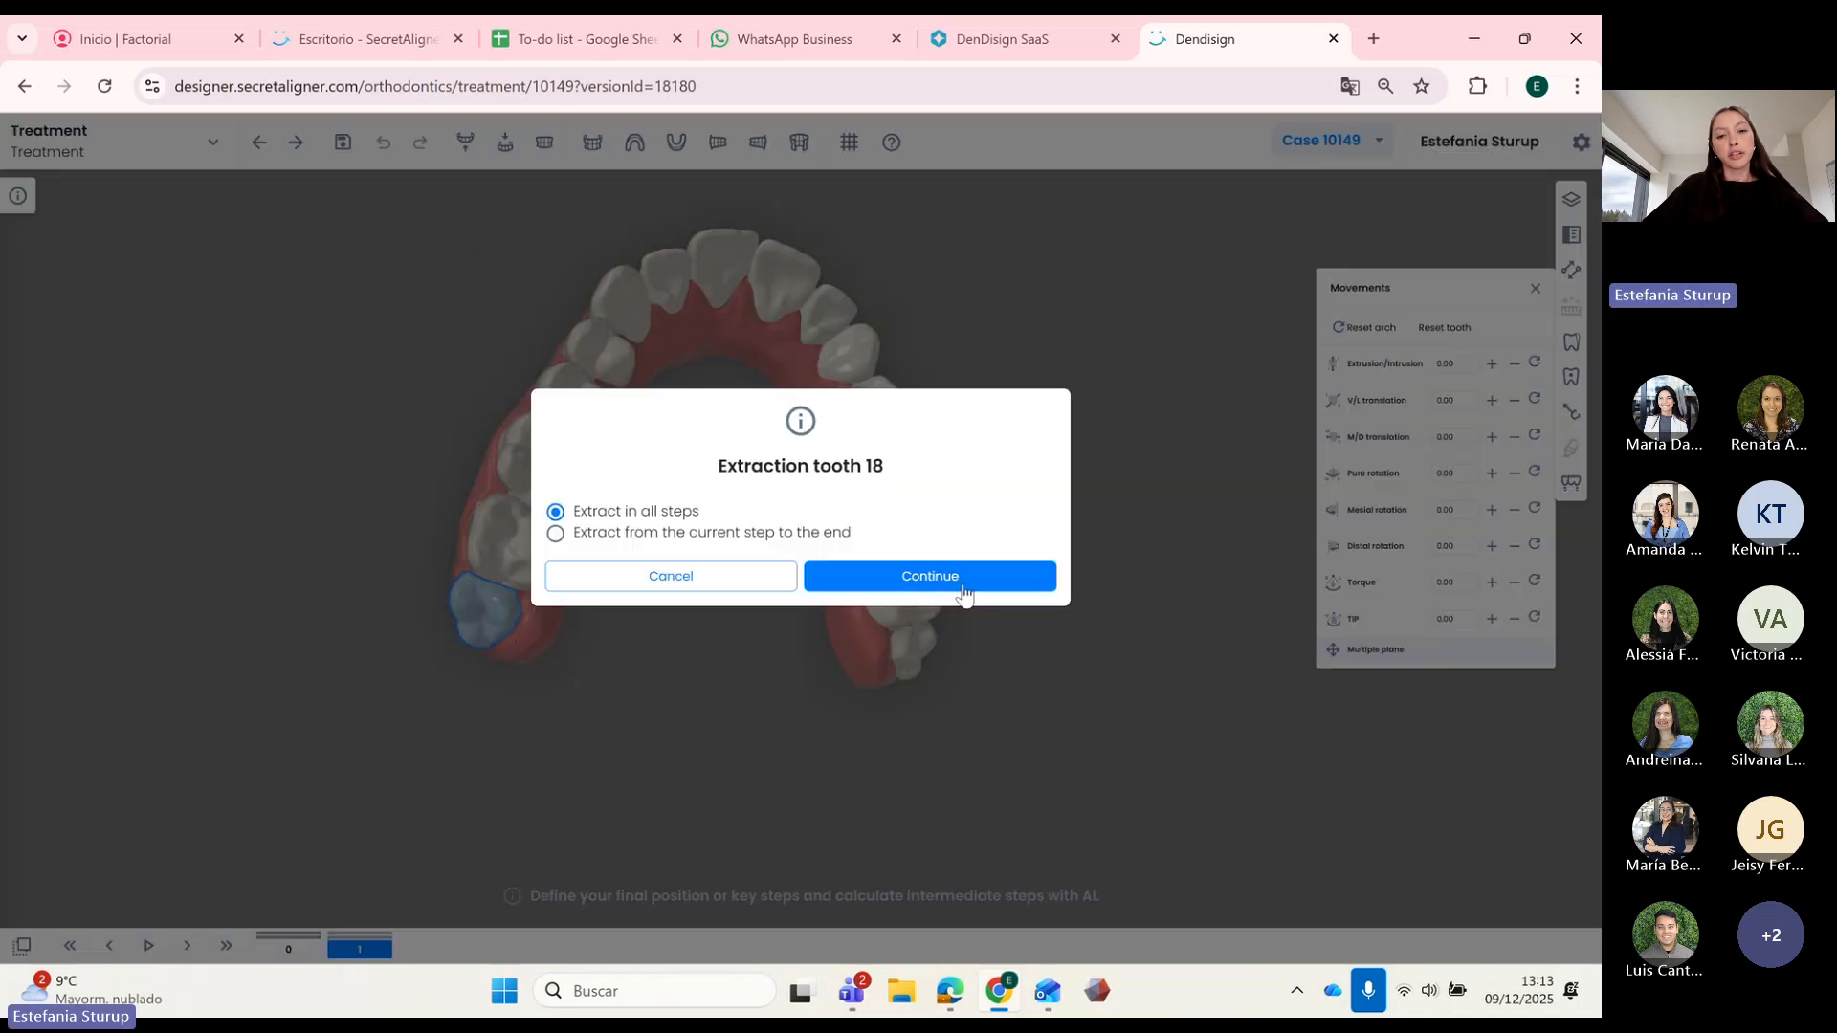
click(887, 589)
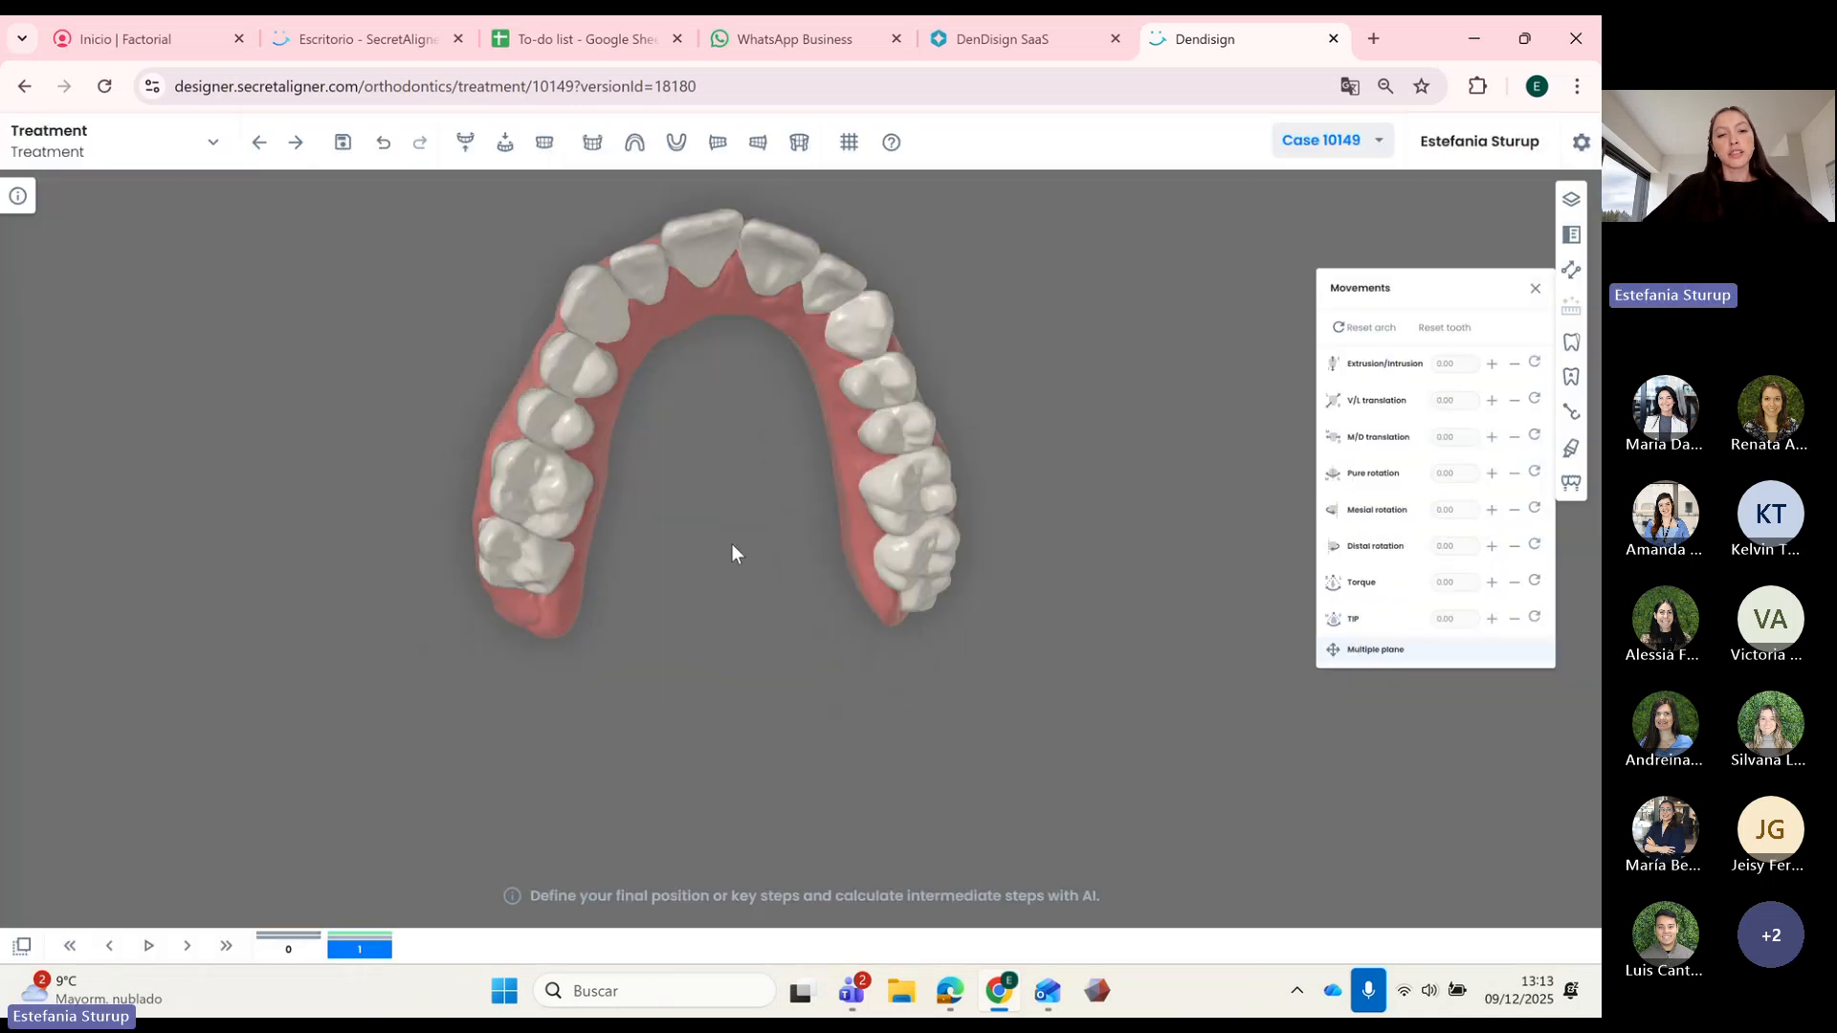
Step: Extract upper tooth 14 from the occlusal view of the upper arch
click(546, 146)
drag(767, 507, 955, 605)
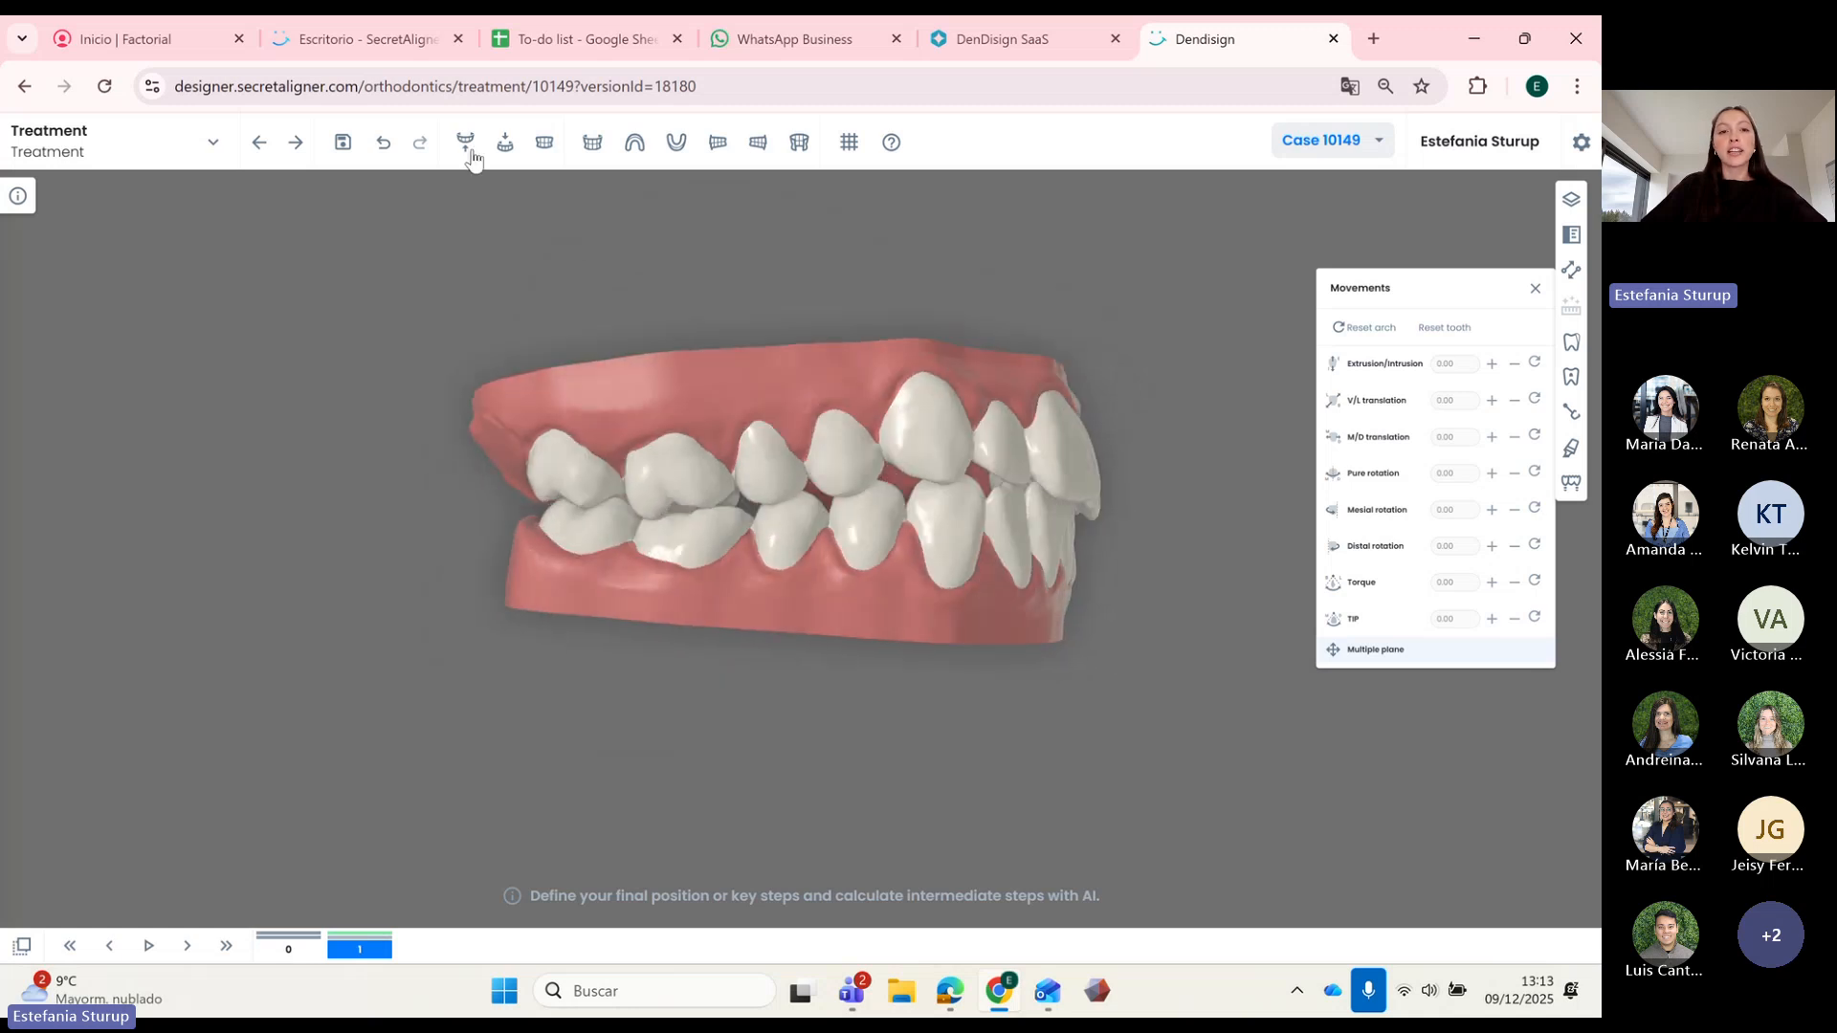
click(465, 146)
drag(1030, 530, 778, 537)
right_click(613, 461)
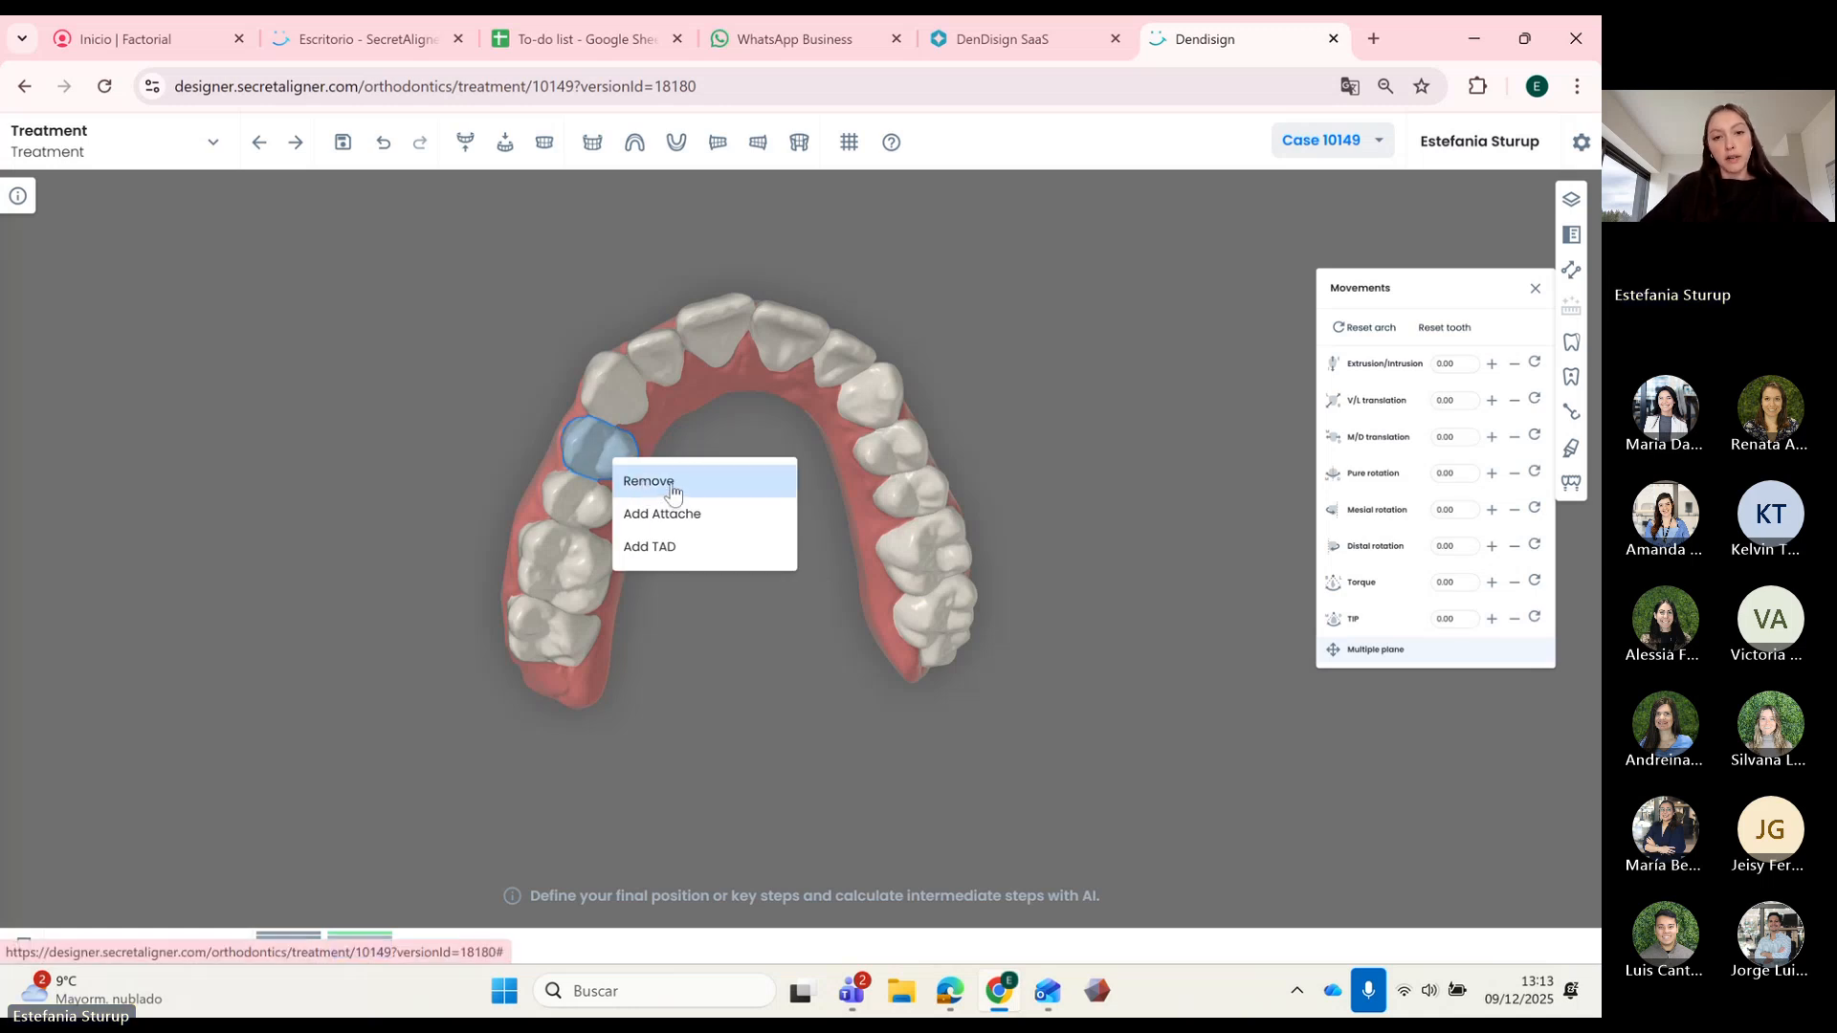
click(660, 481)
click(903, 578)
Step: Orbit the upper arch to inspect the extraction gap and select the tooth beside it
drag(731, 557, 739, 466)
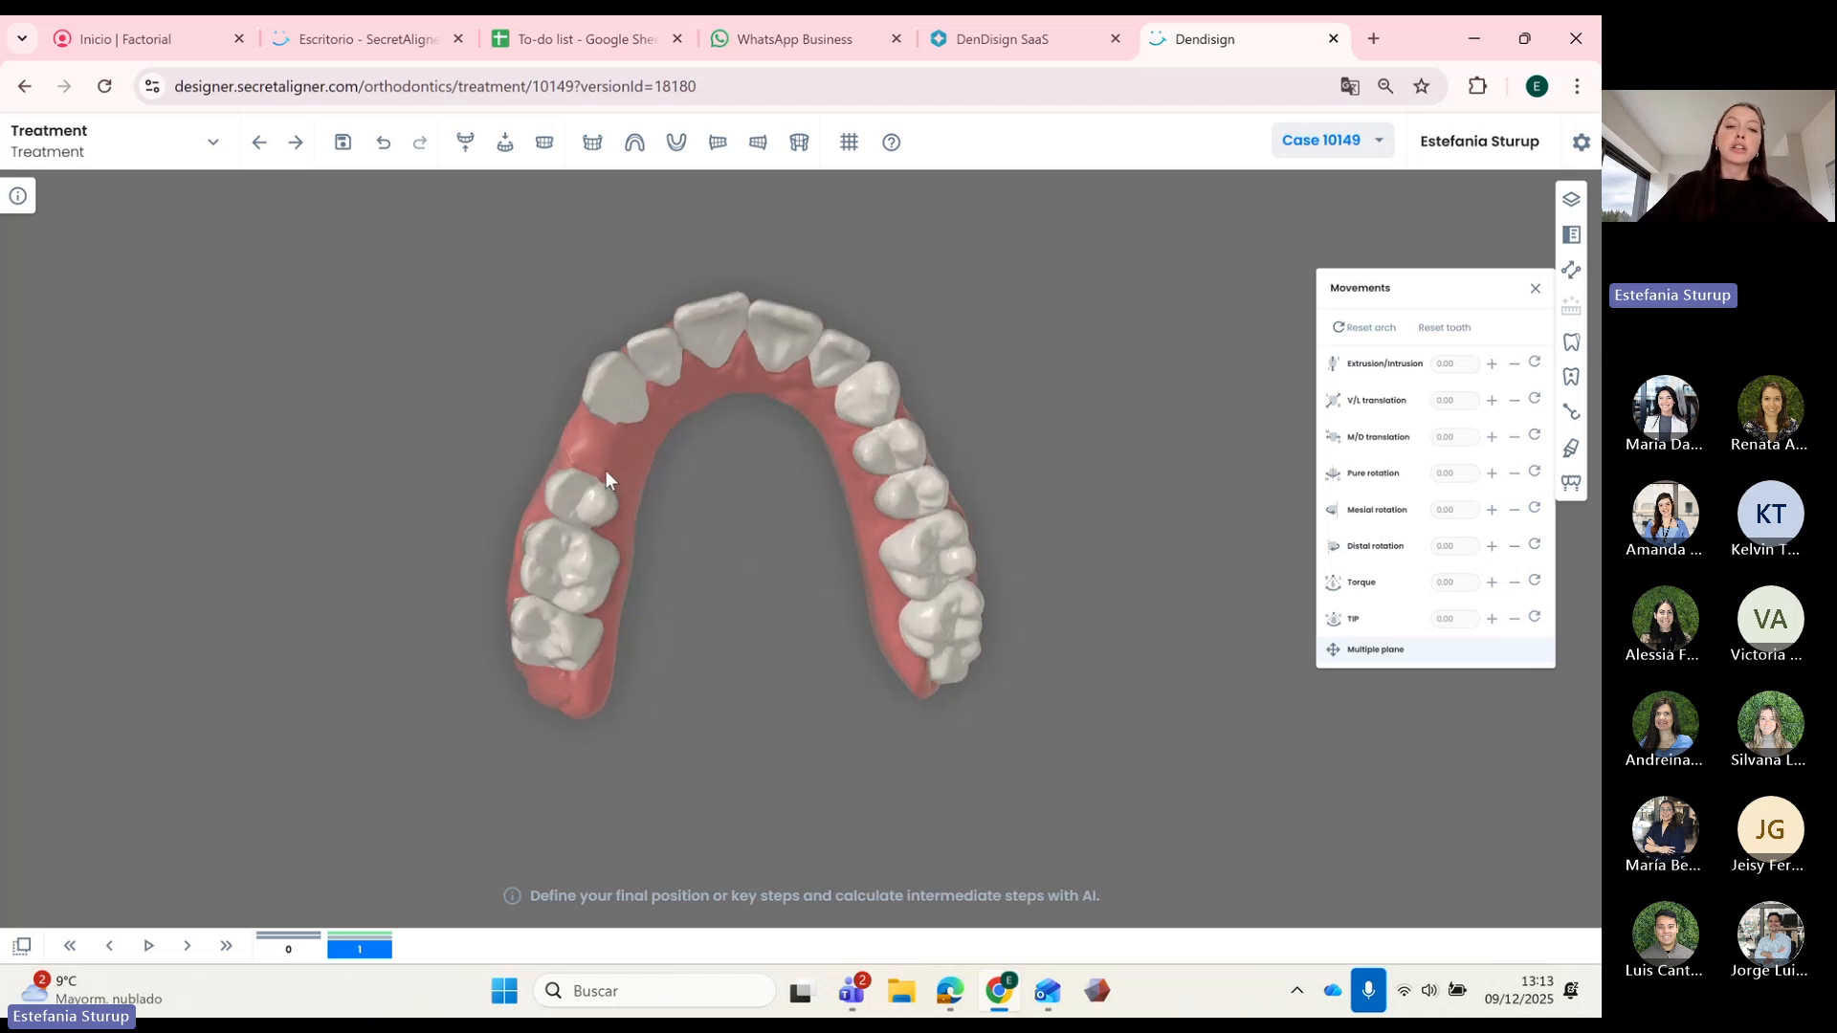
drag(781, 478, 595, 426)
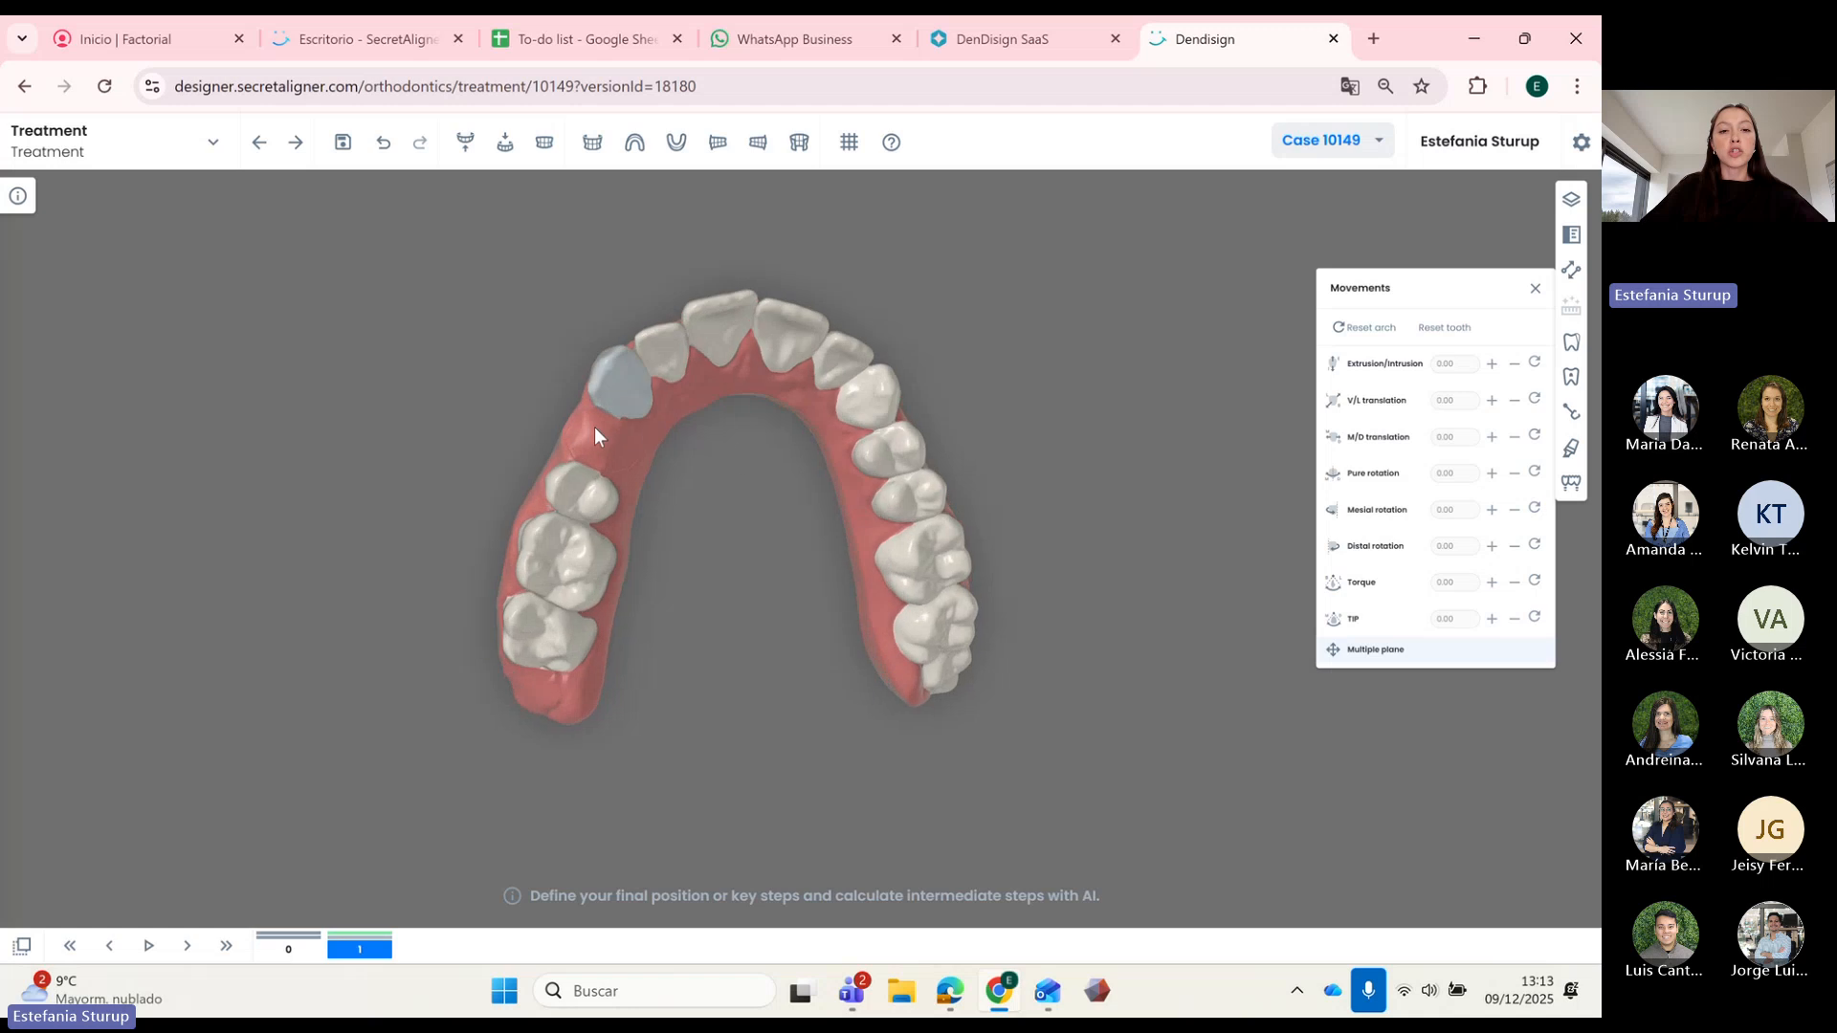
drag(779, 443, 783, 459)
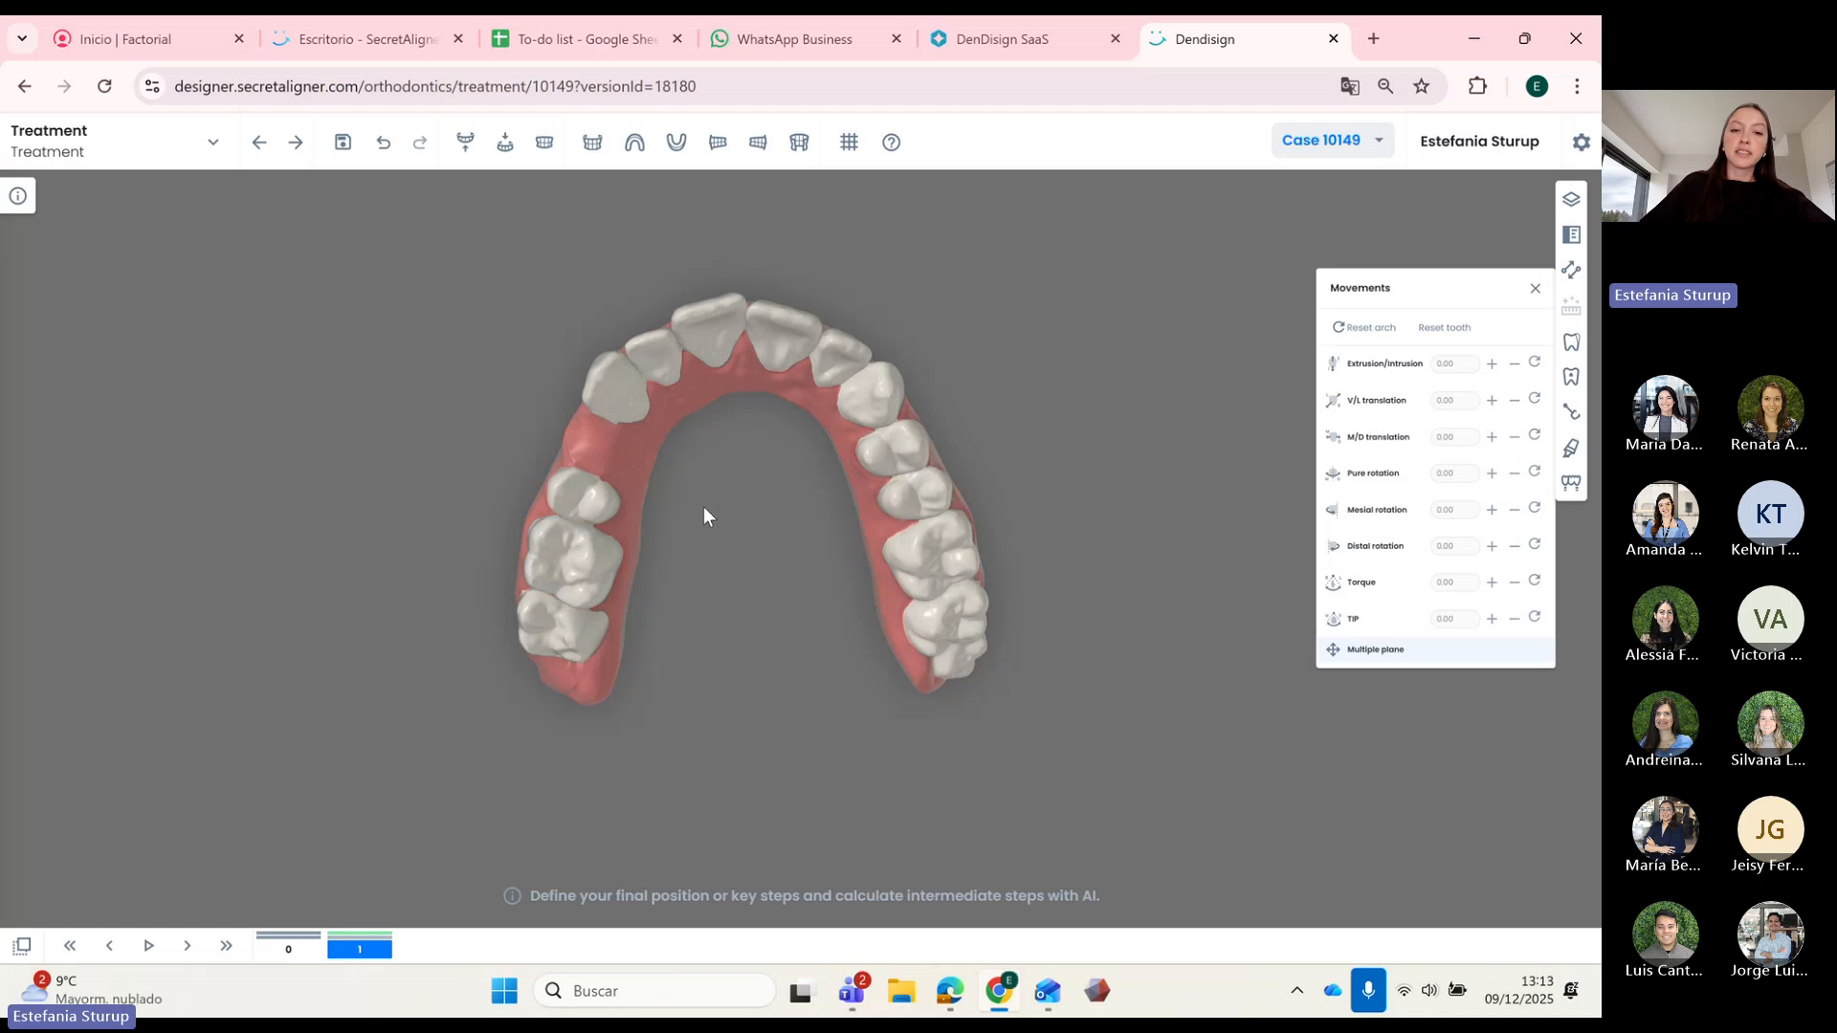
drag(704, 508, 1122, 589)
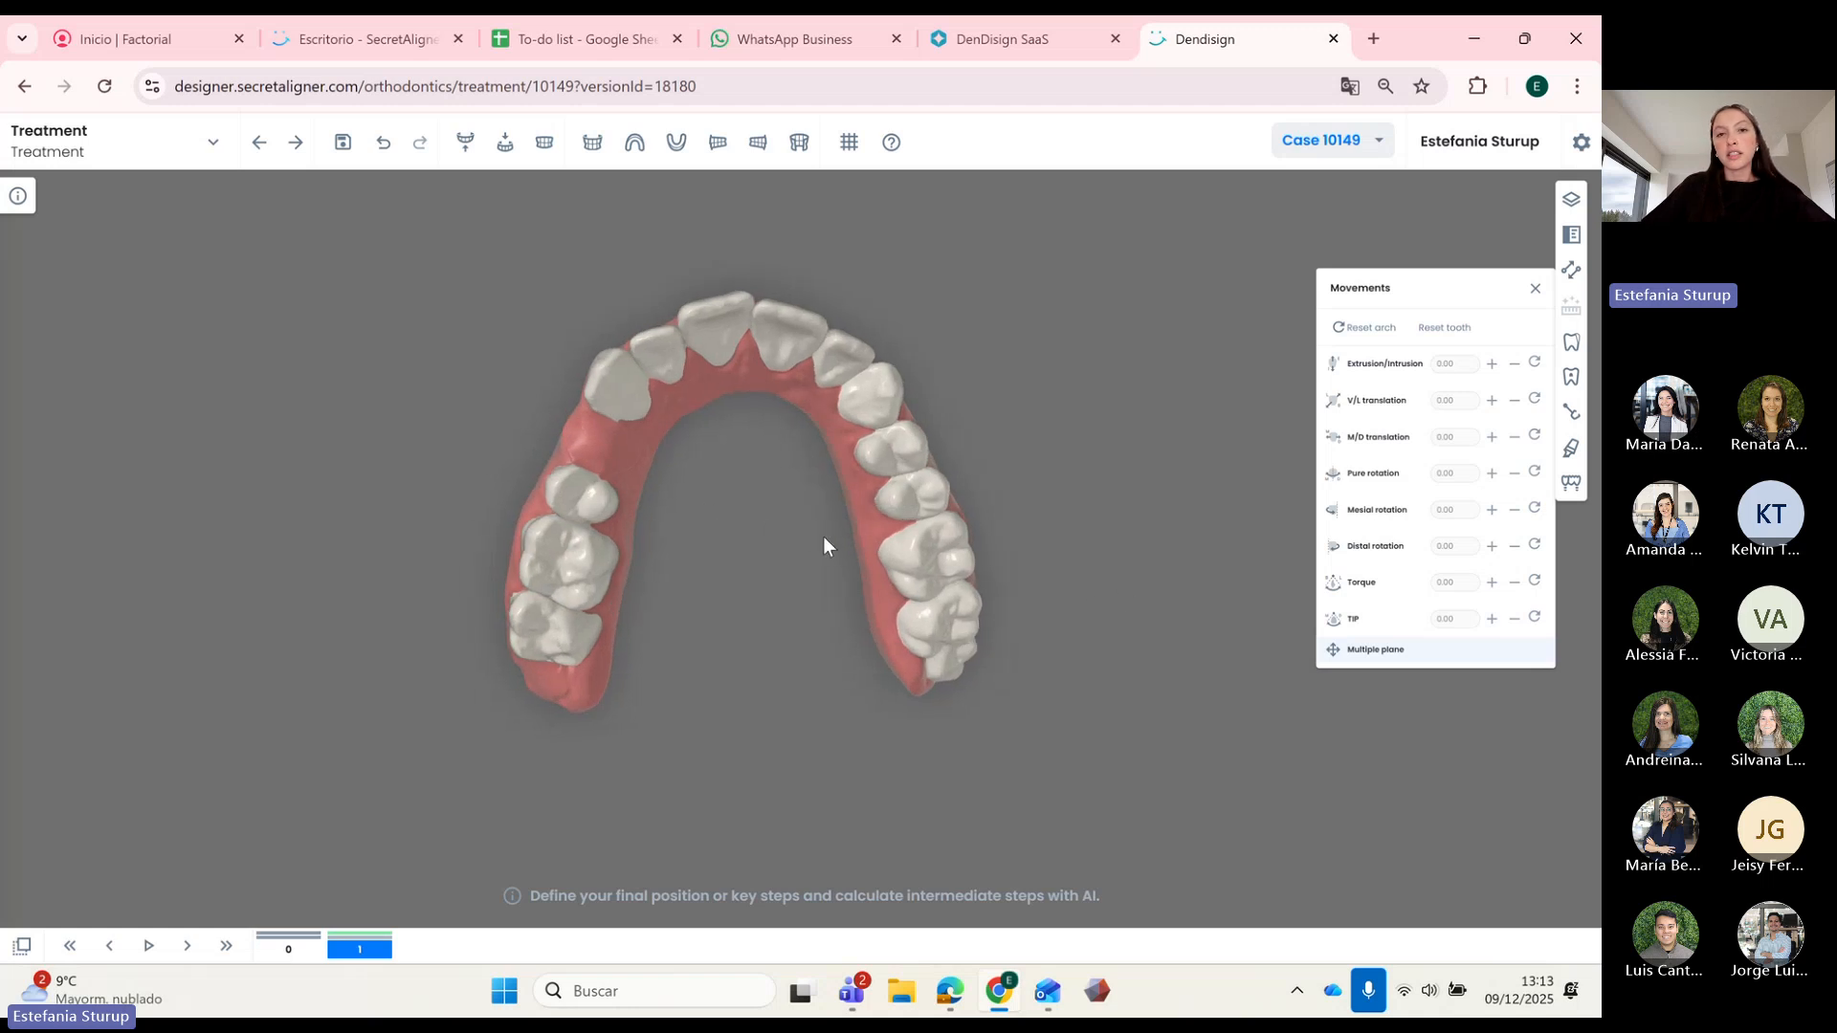
drag(823, 536, 727, 427)
click(681, 404)
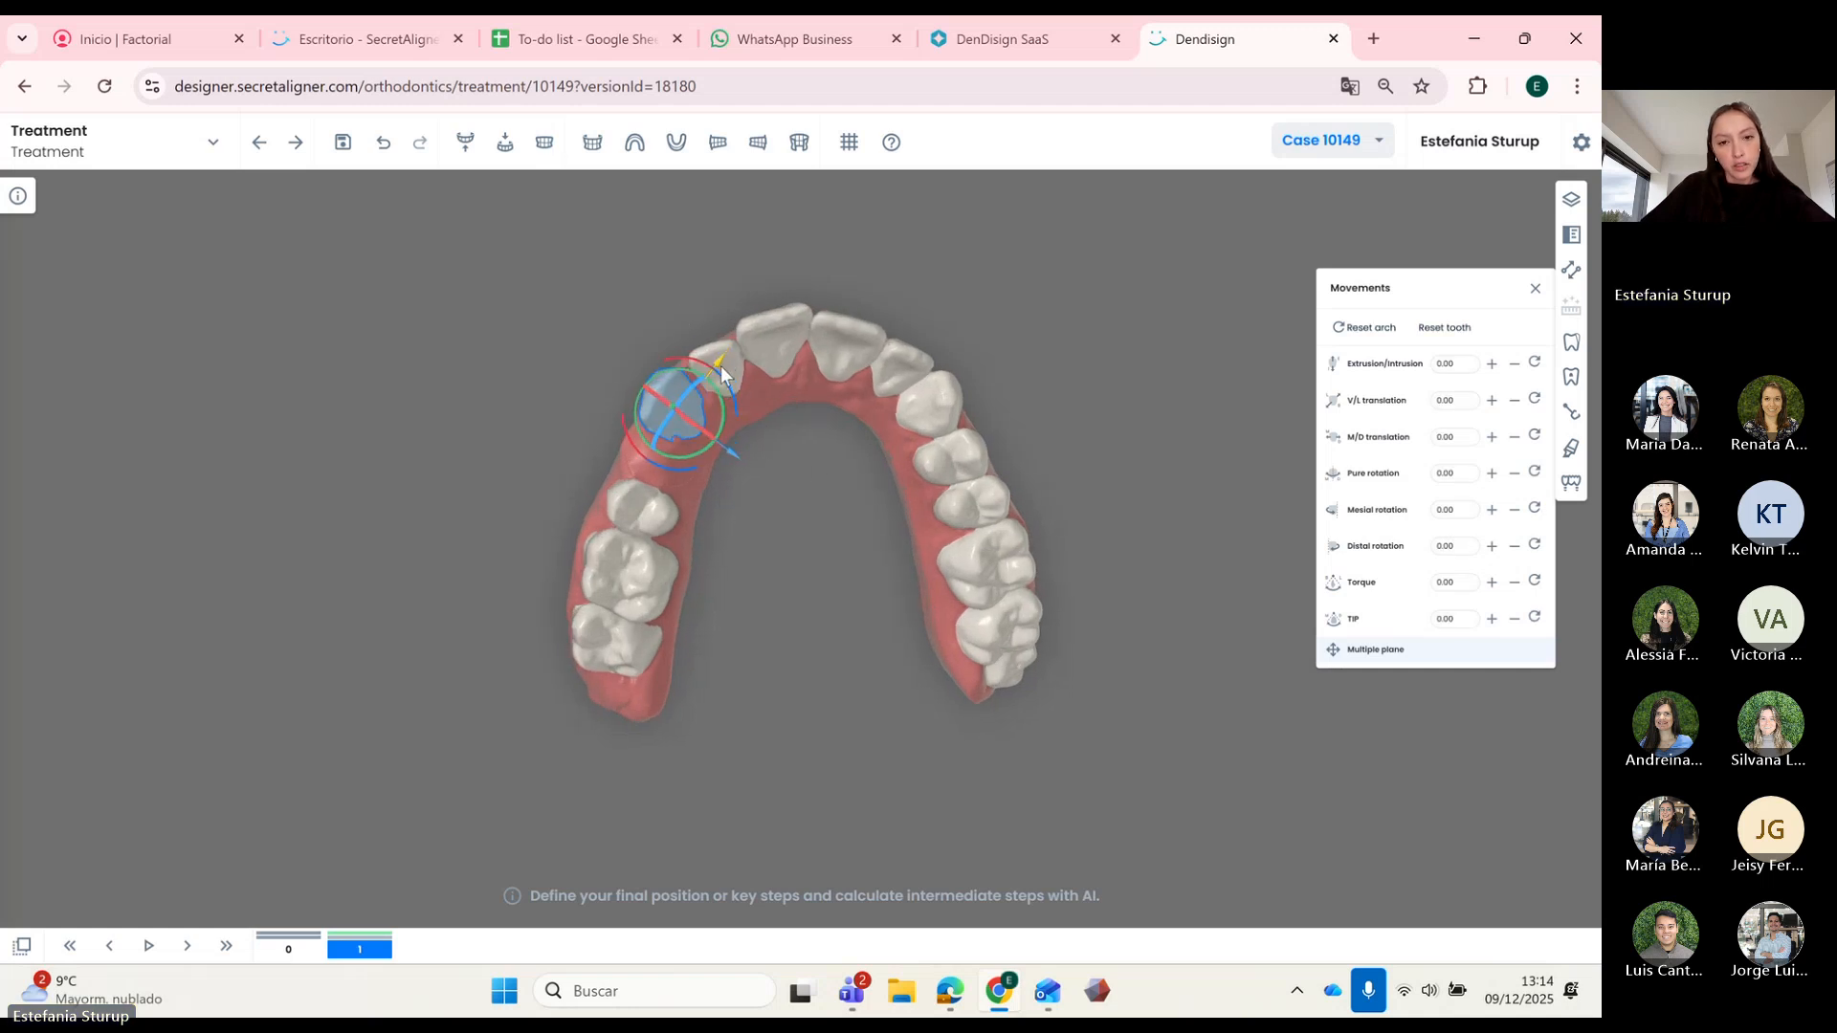
Step: Slide the tooth toward the gap and shift the left central incisor sideways and palatally
drag(744, 445, 737, 467)
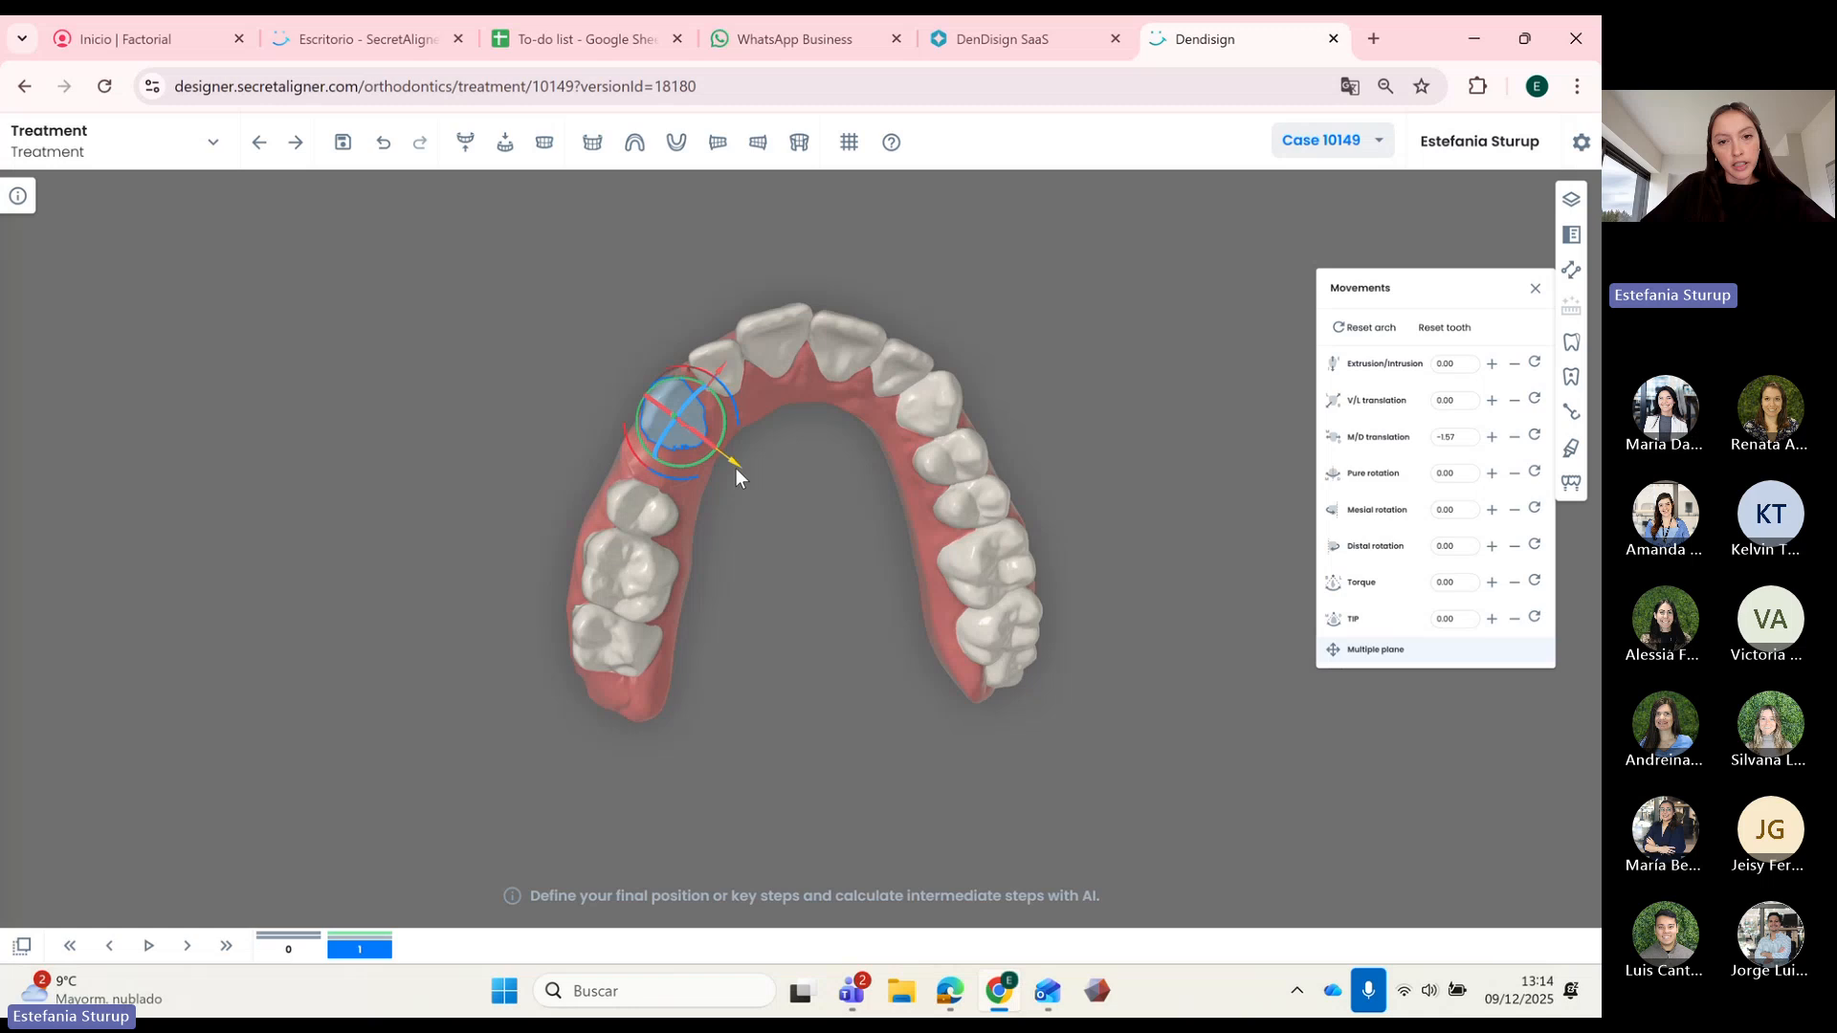
click(735, 363)
drag(759, 387, 763, 343)
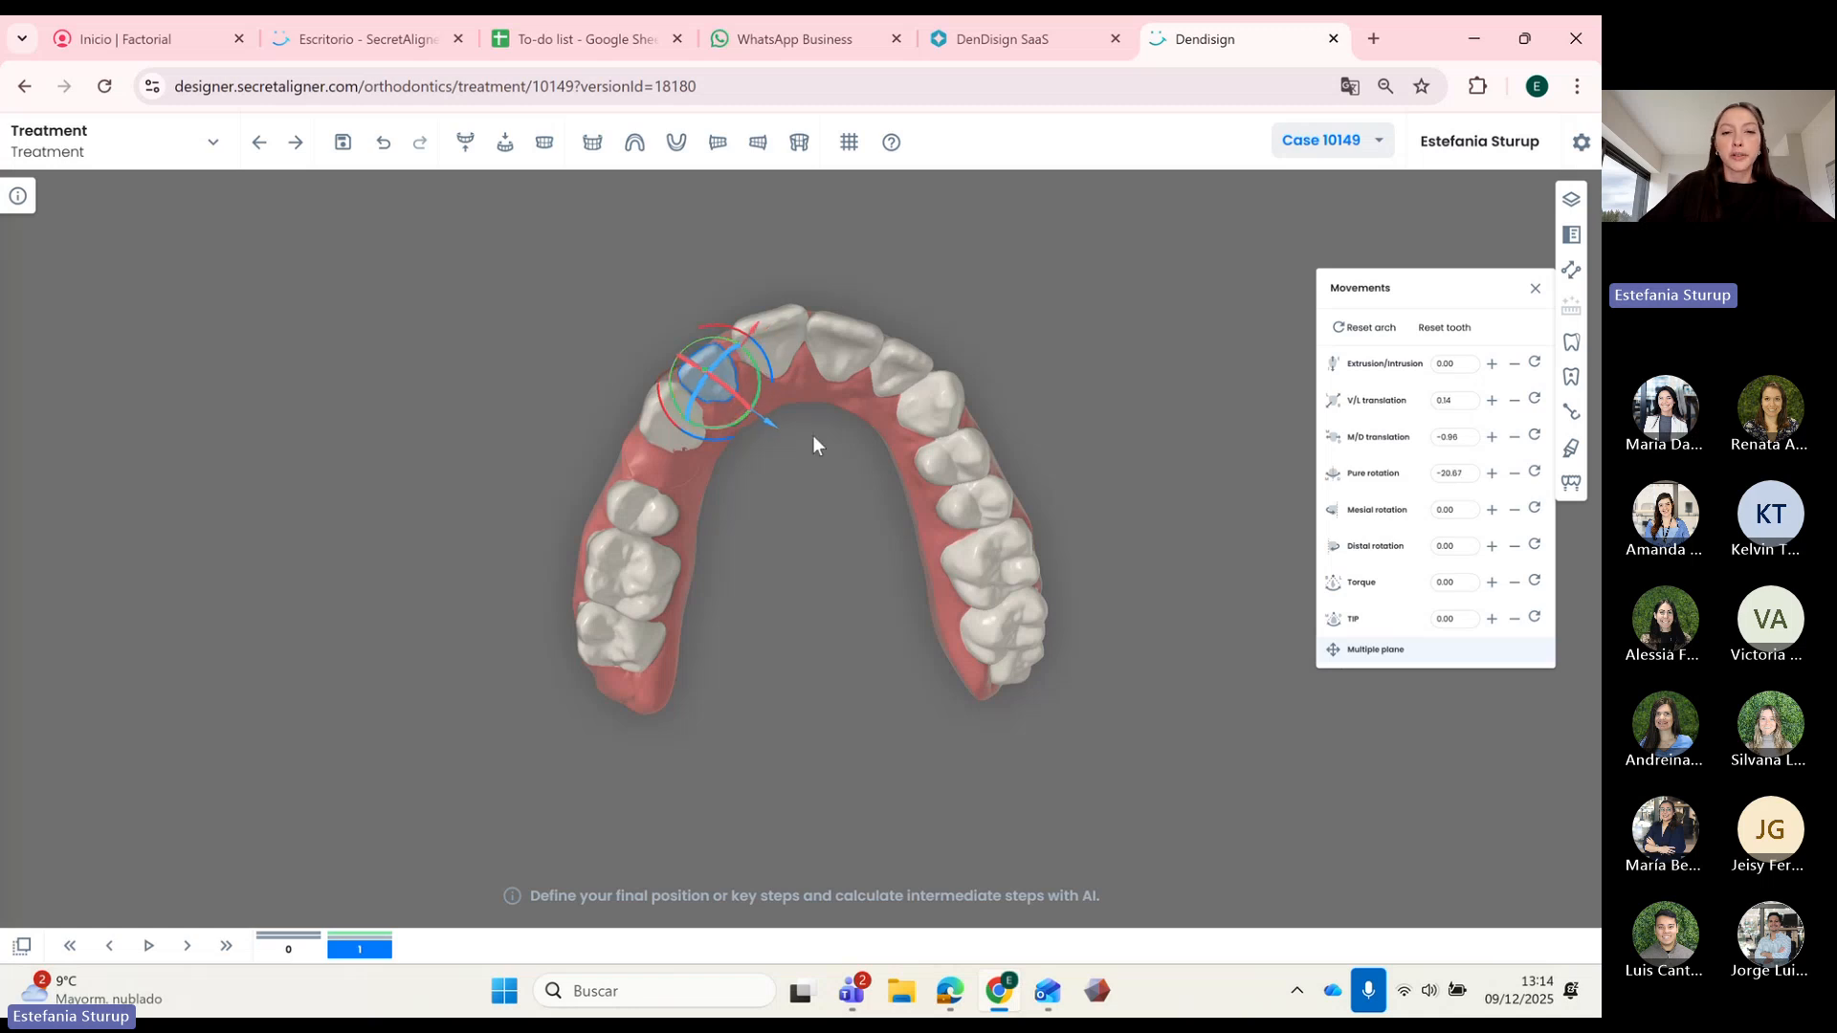
click(808, 440)
click(771, 350)
drag(860, 454, 846, 438)
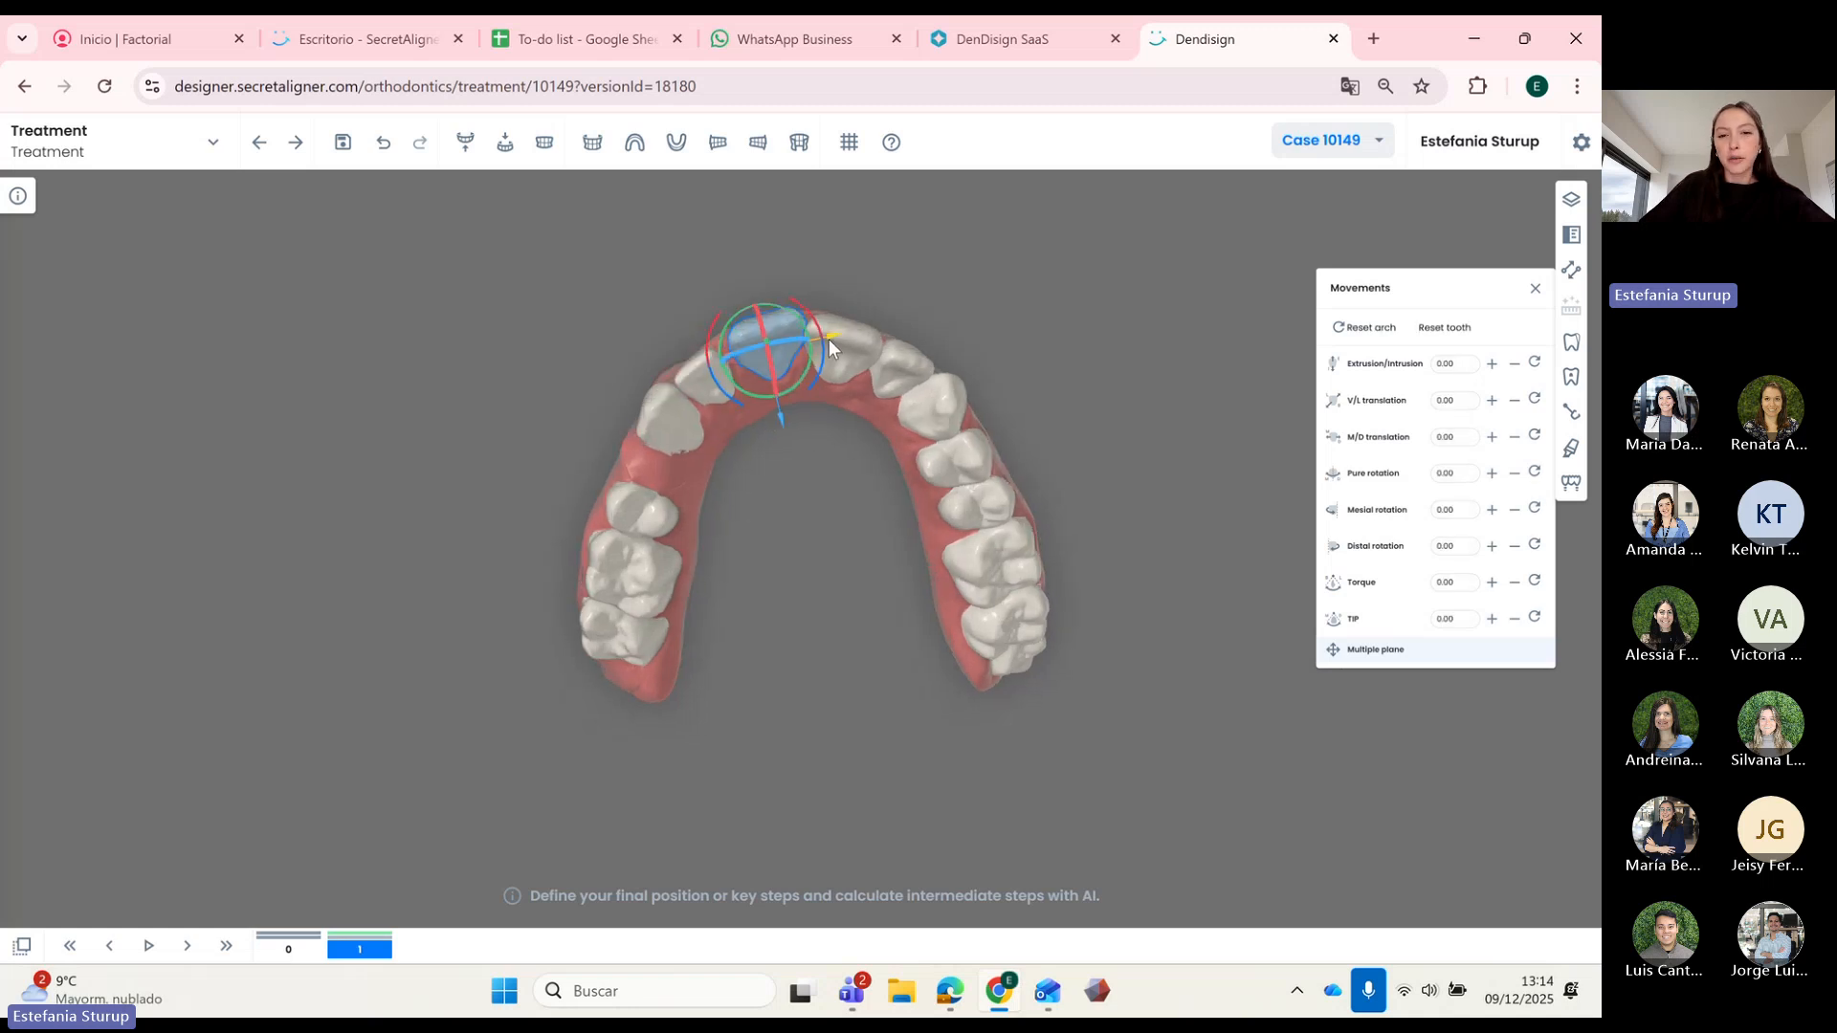
drag(828, 339, 820, 351)
drag(777, 424, 798, 390)
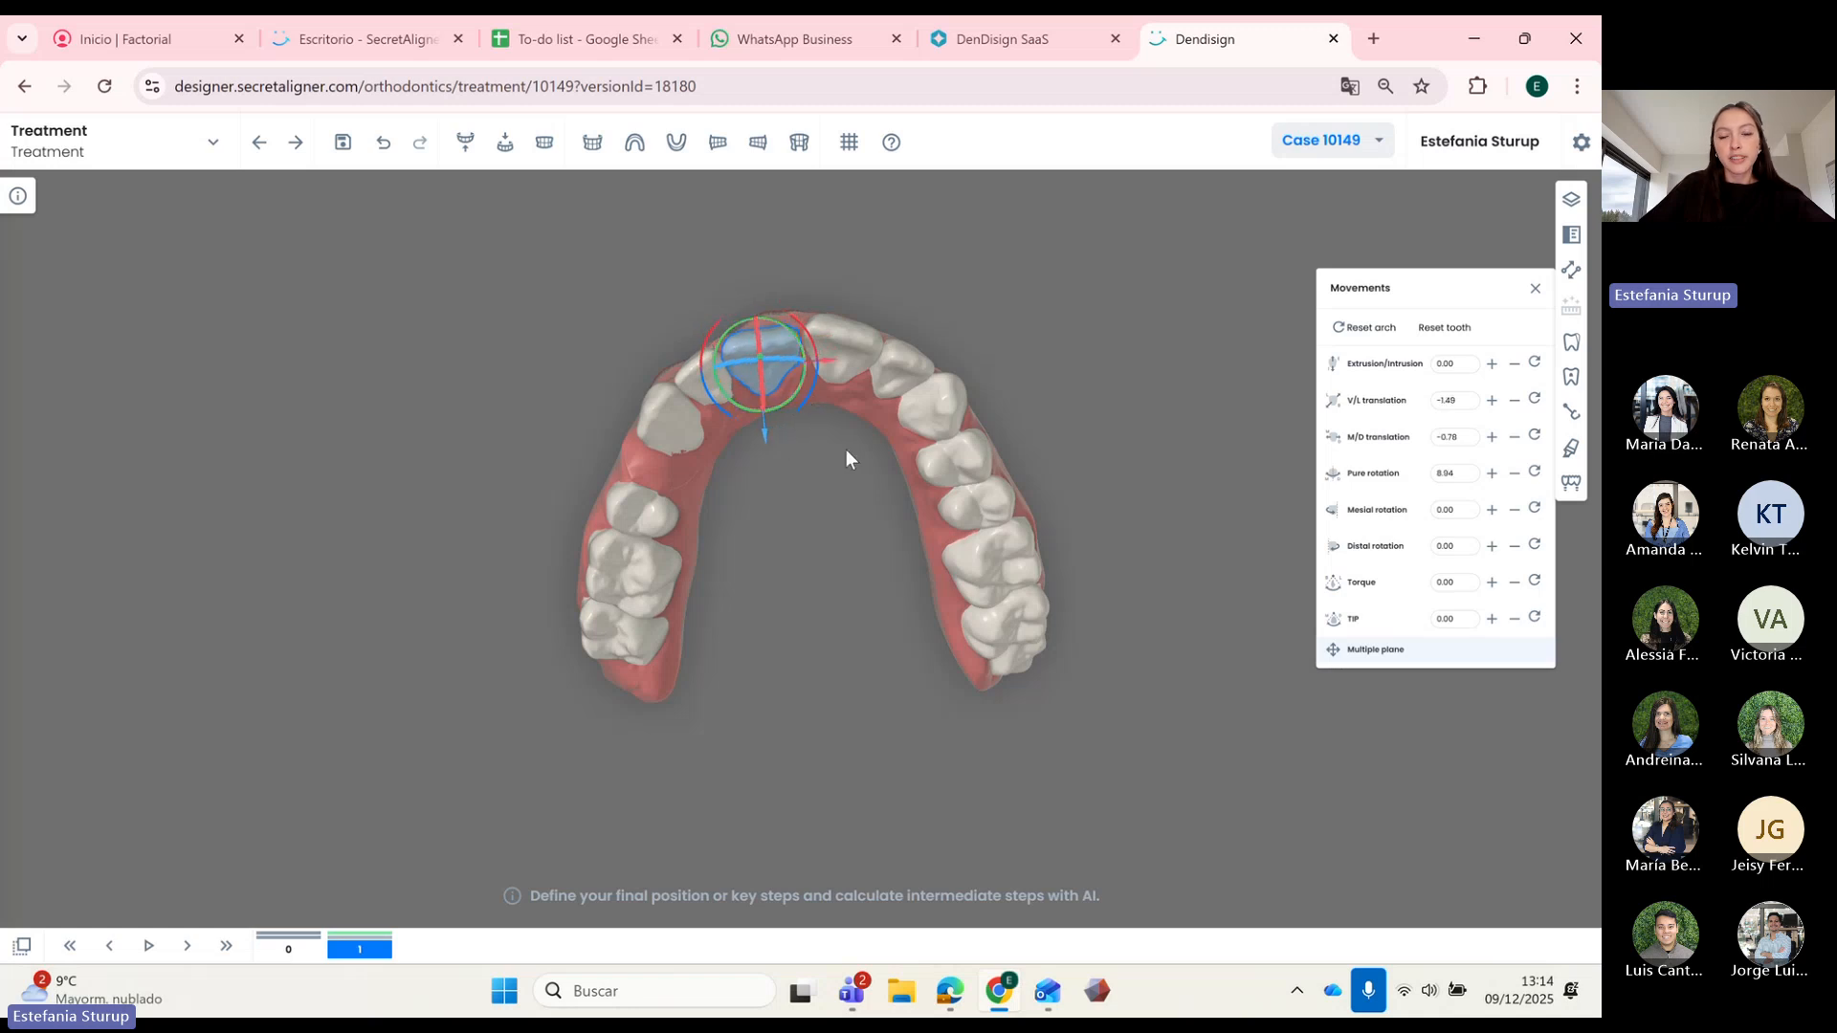
click(846, 450)
Step: Rotate the other central incisor about 6 degrees, then move it lingually and tip it
click(841, 377)
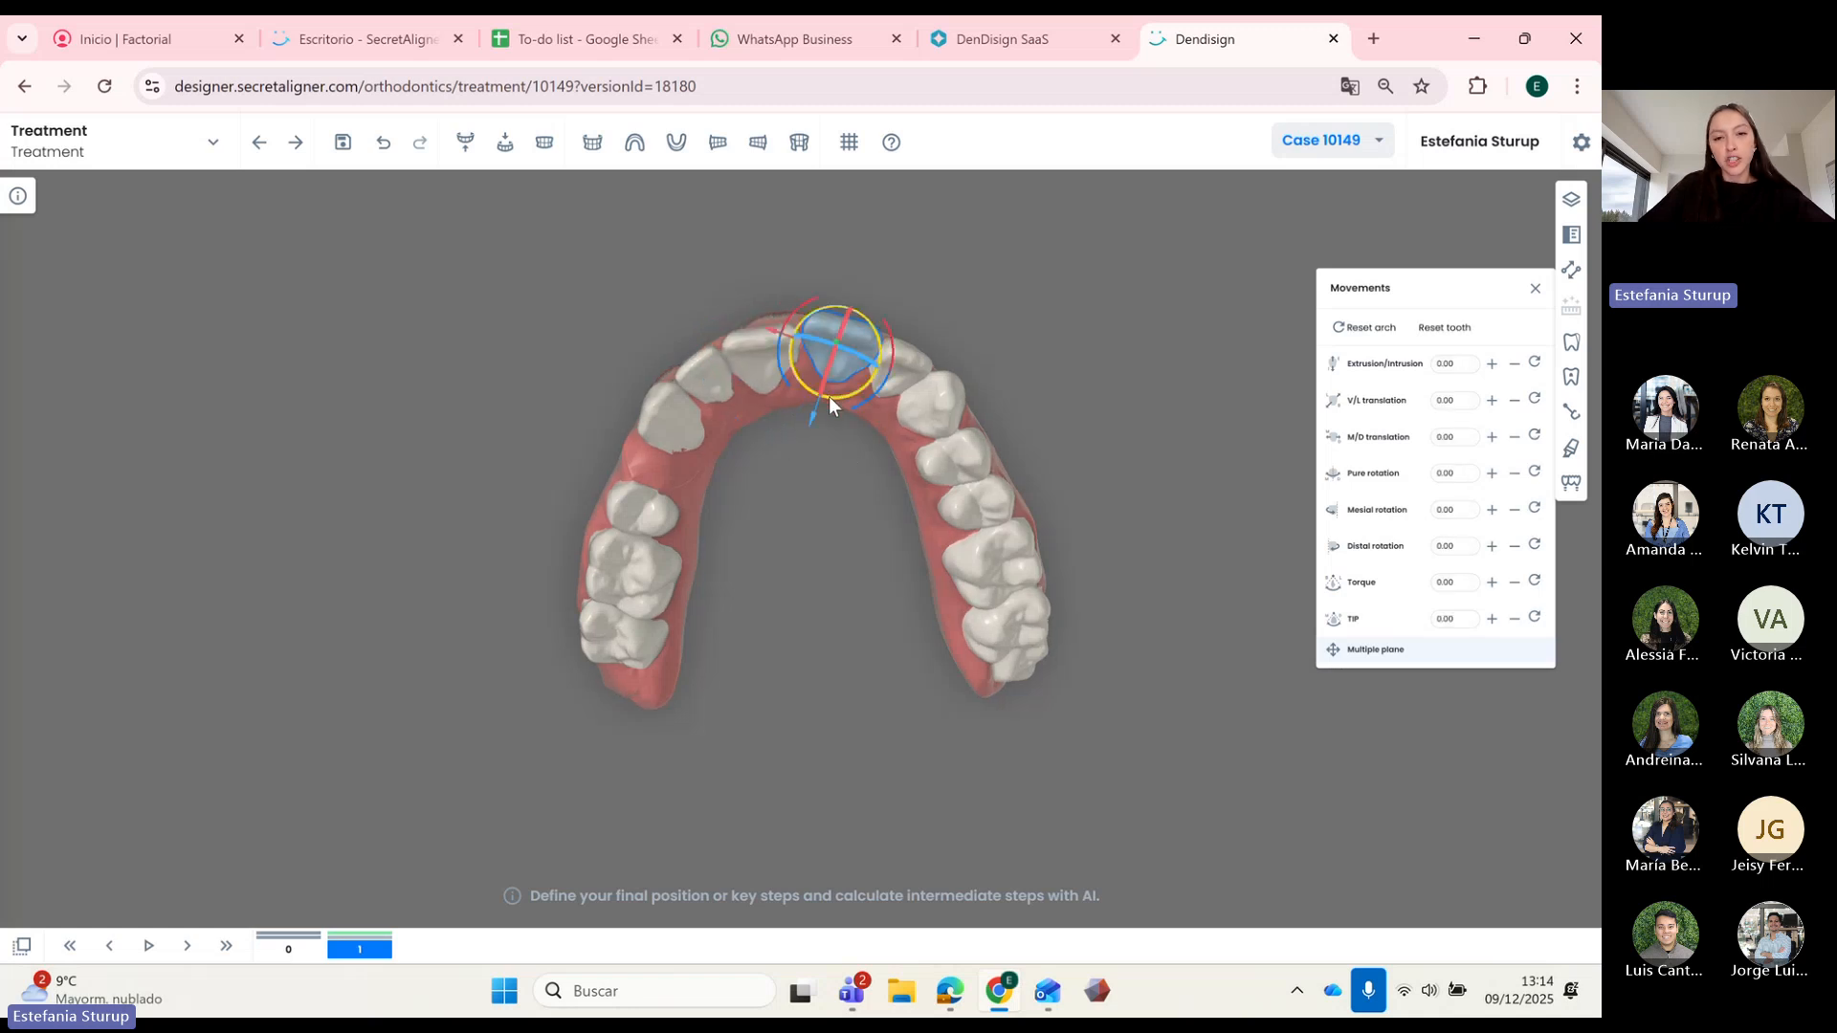
drag(828, 396, 827, 474)
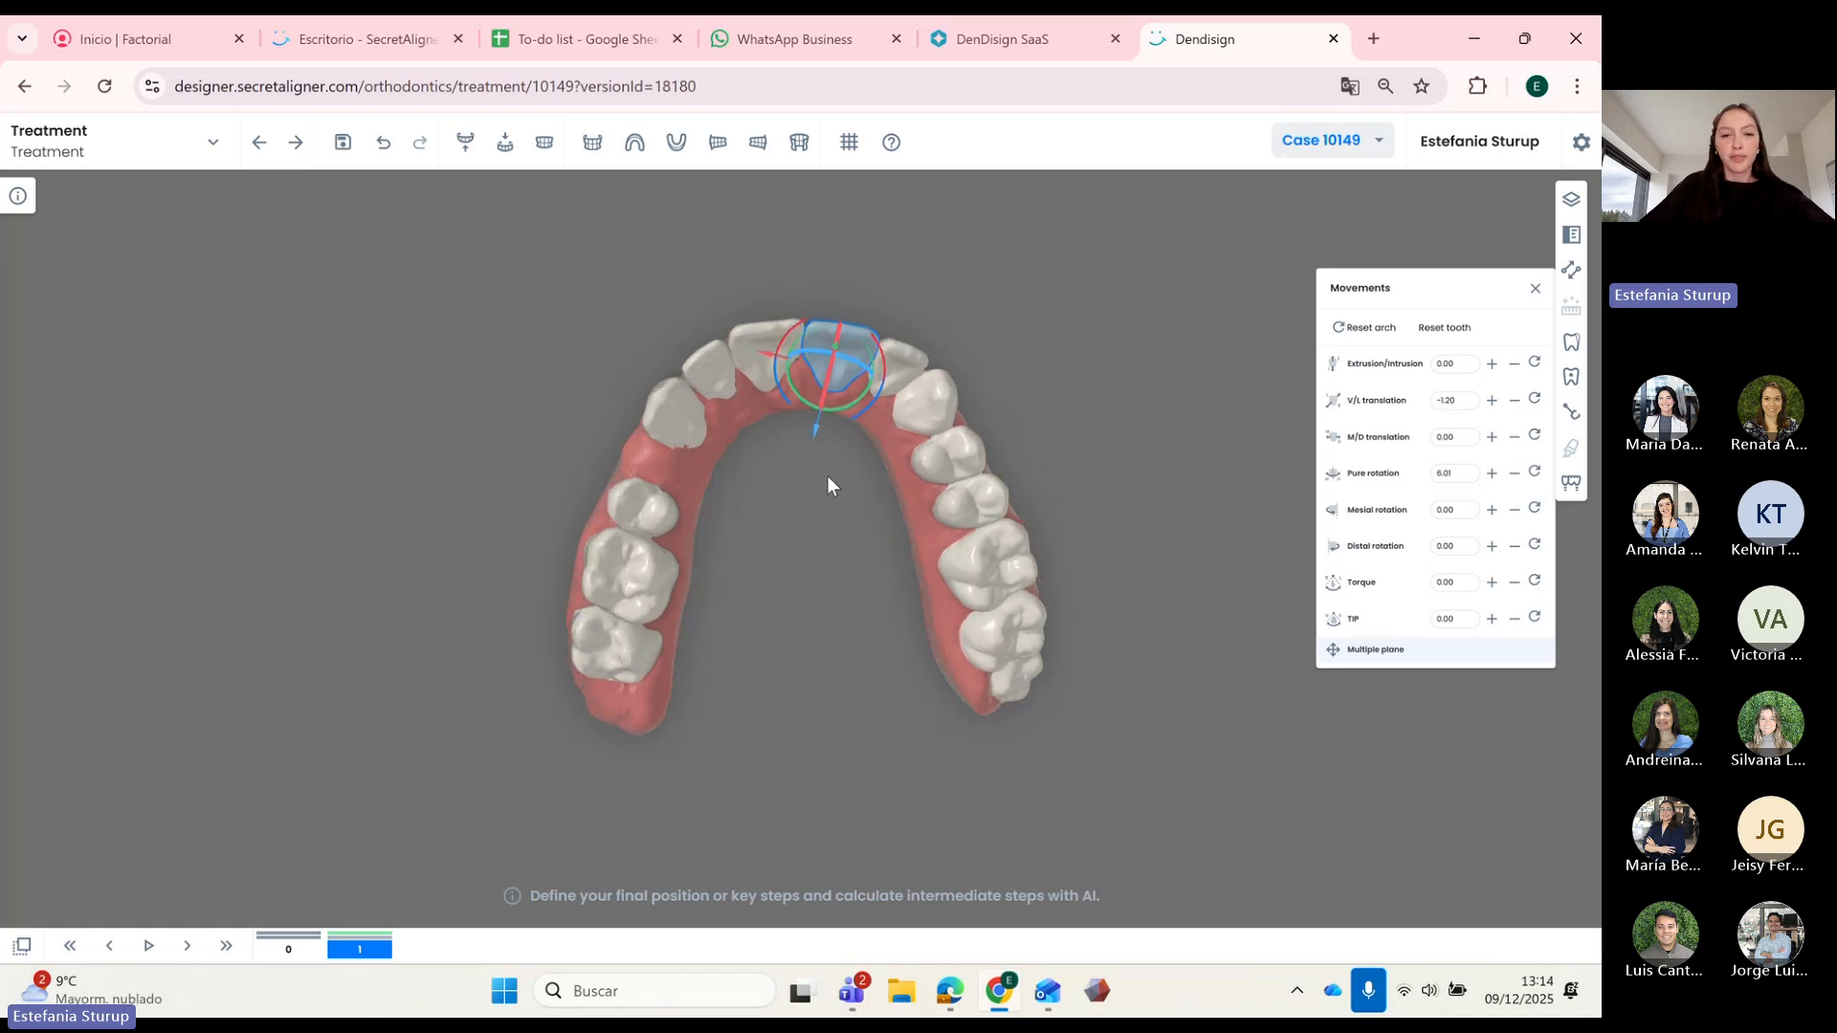
click(689, 438)
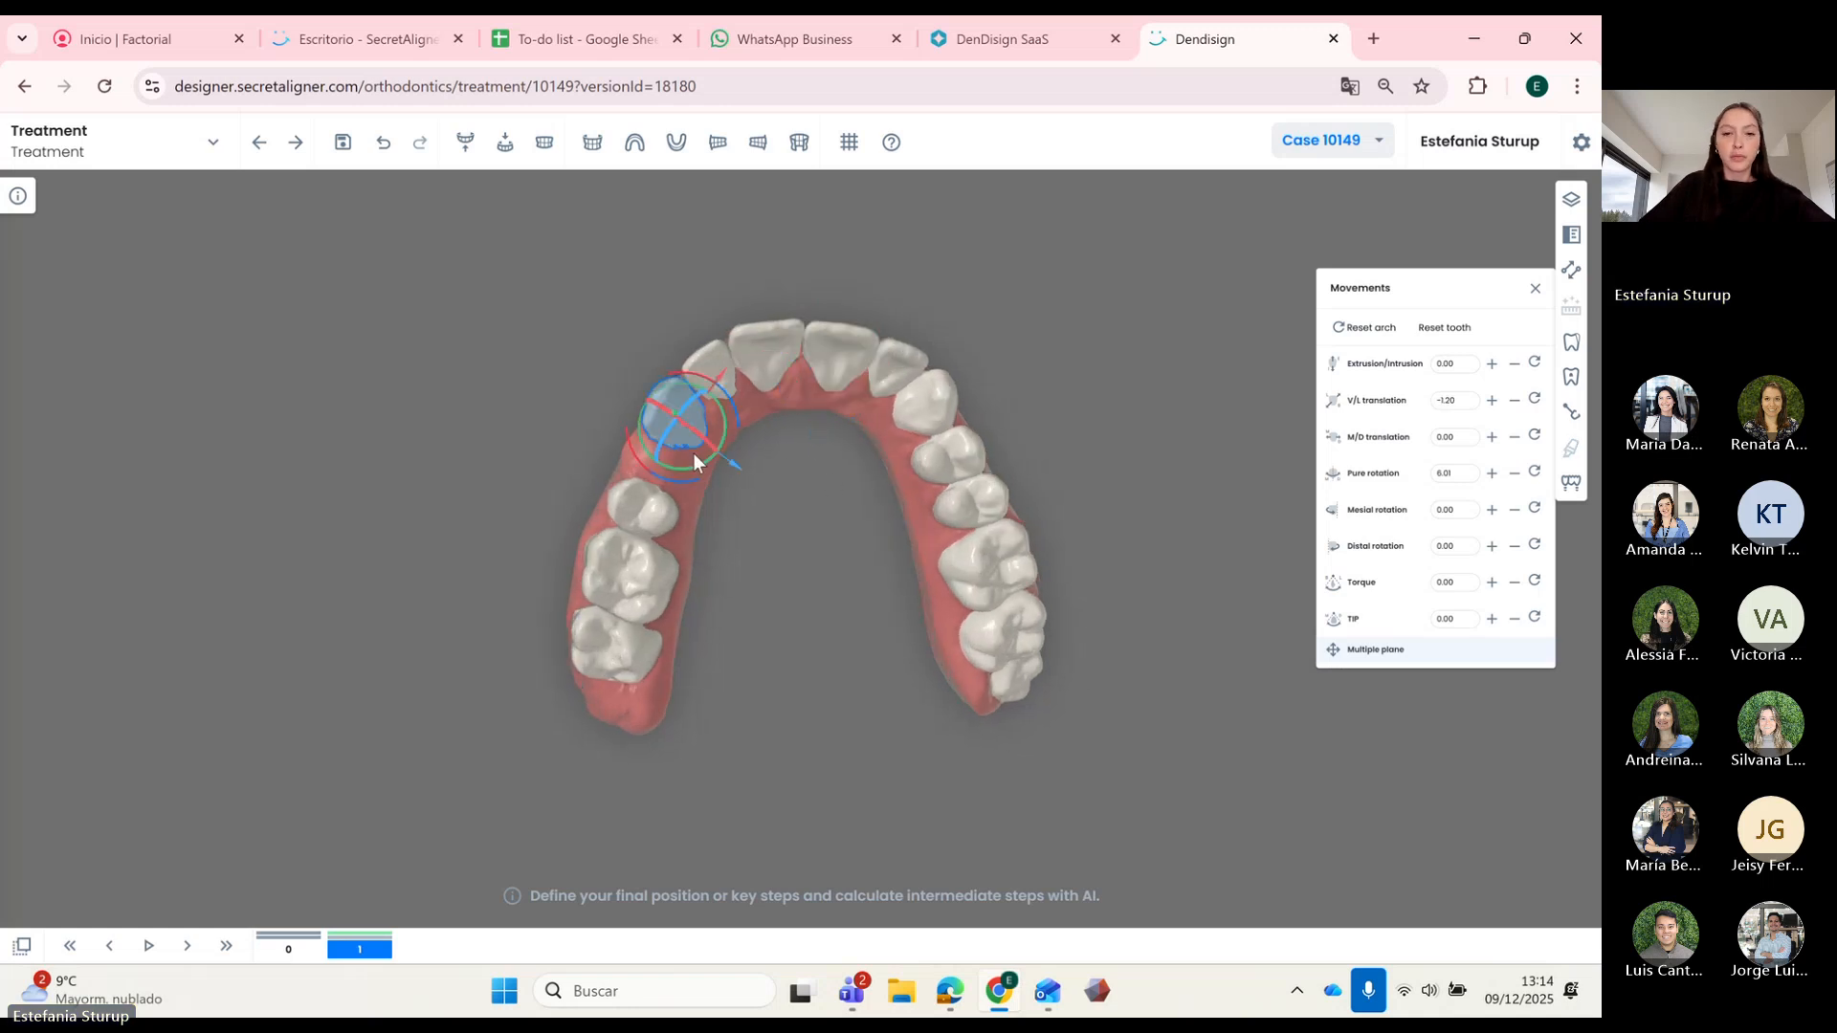
click(726, 387)
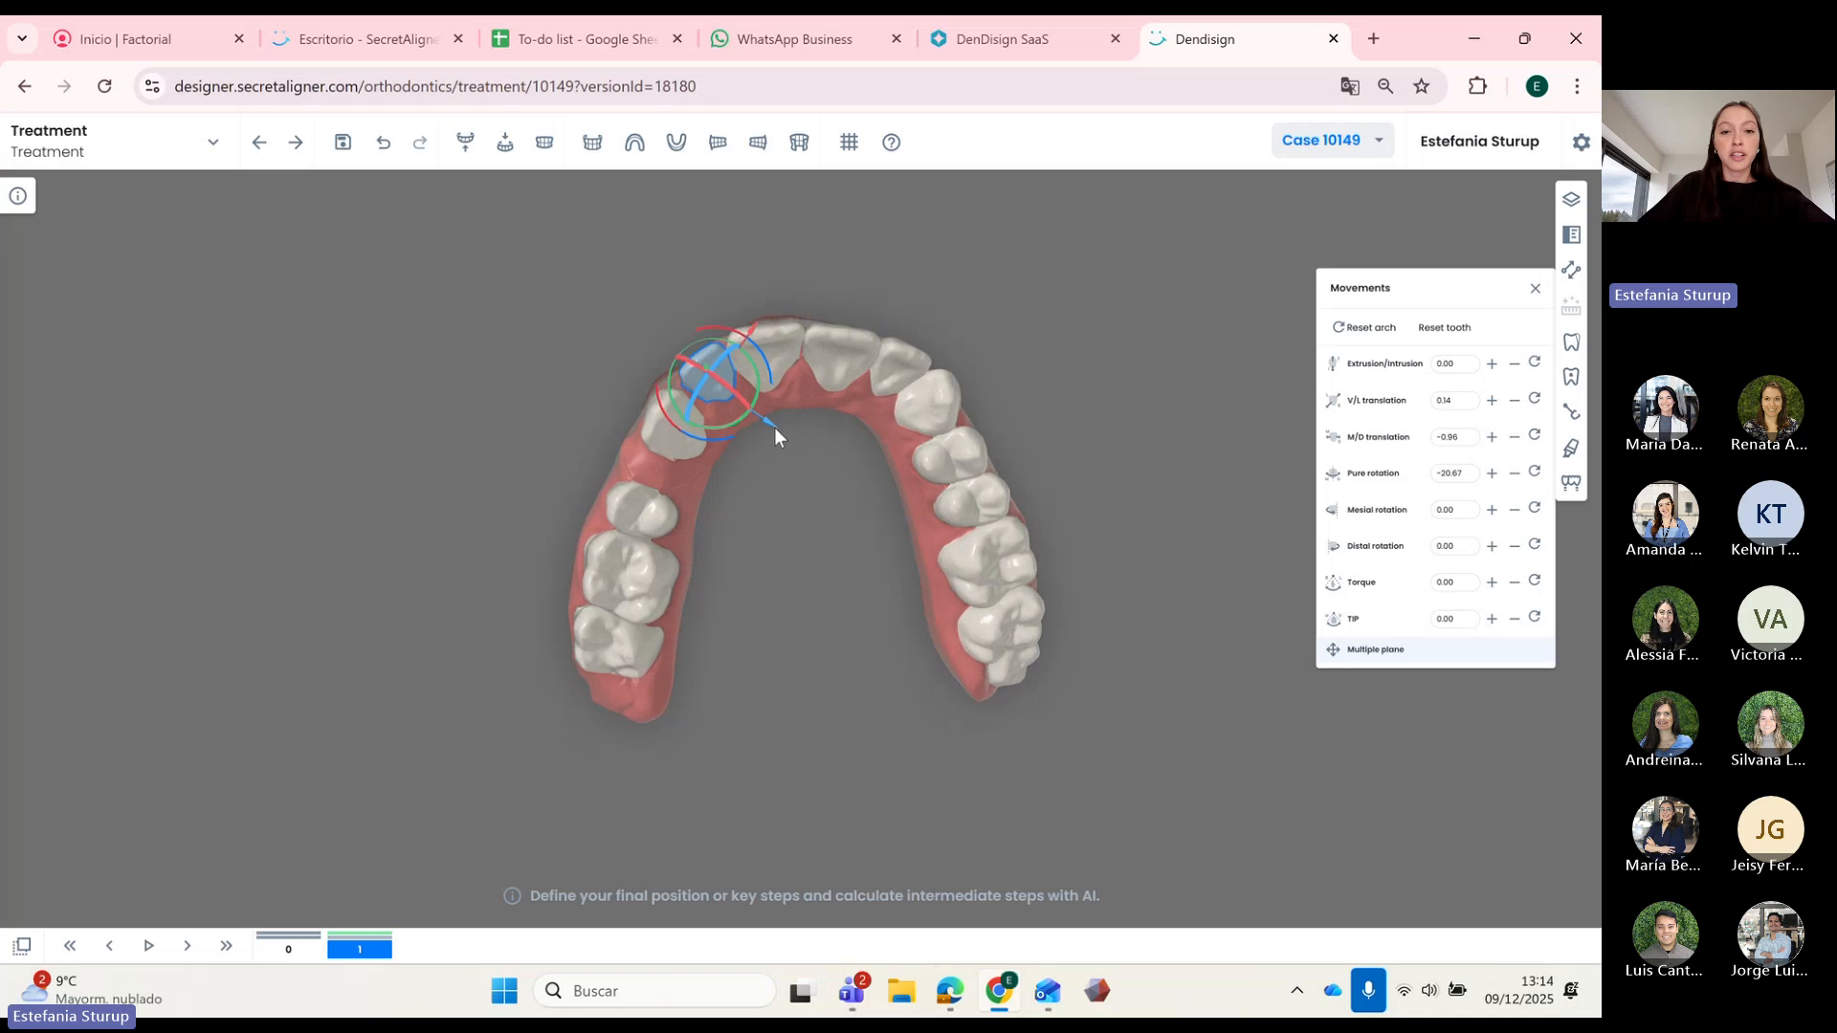
drag(773, 427, 754, 354)
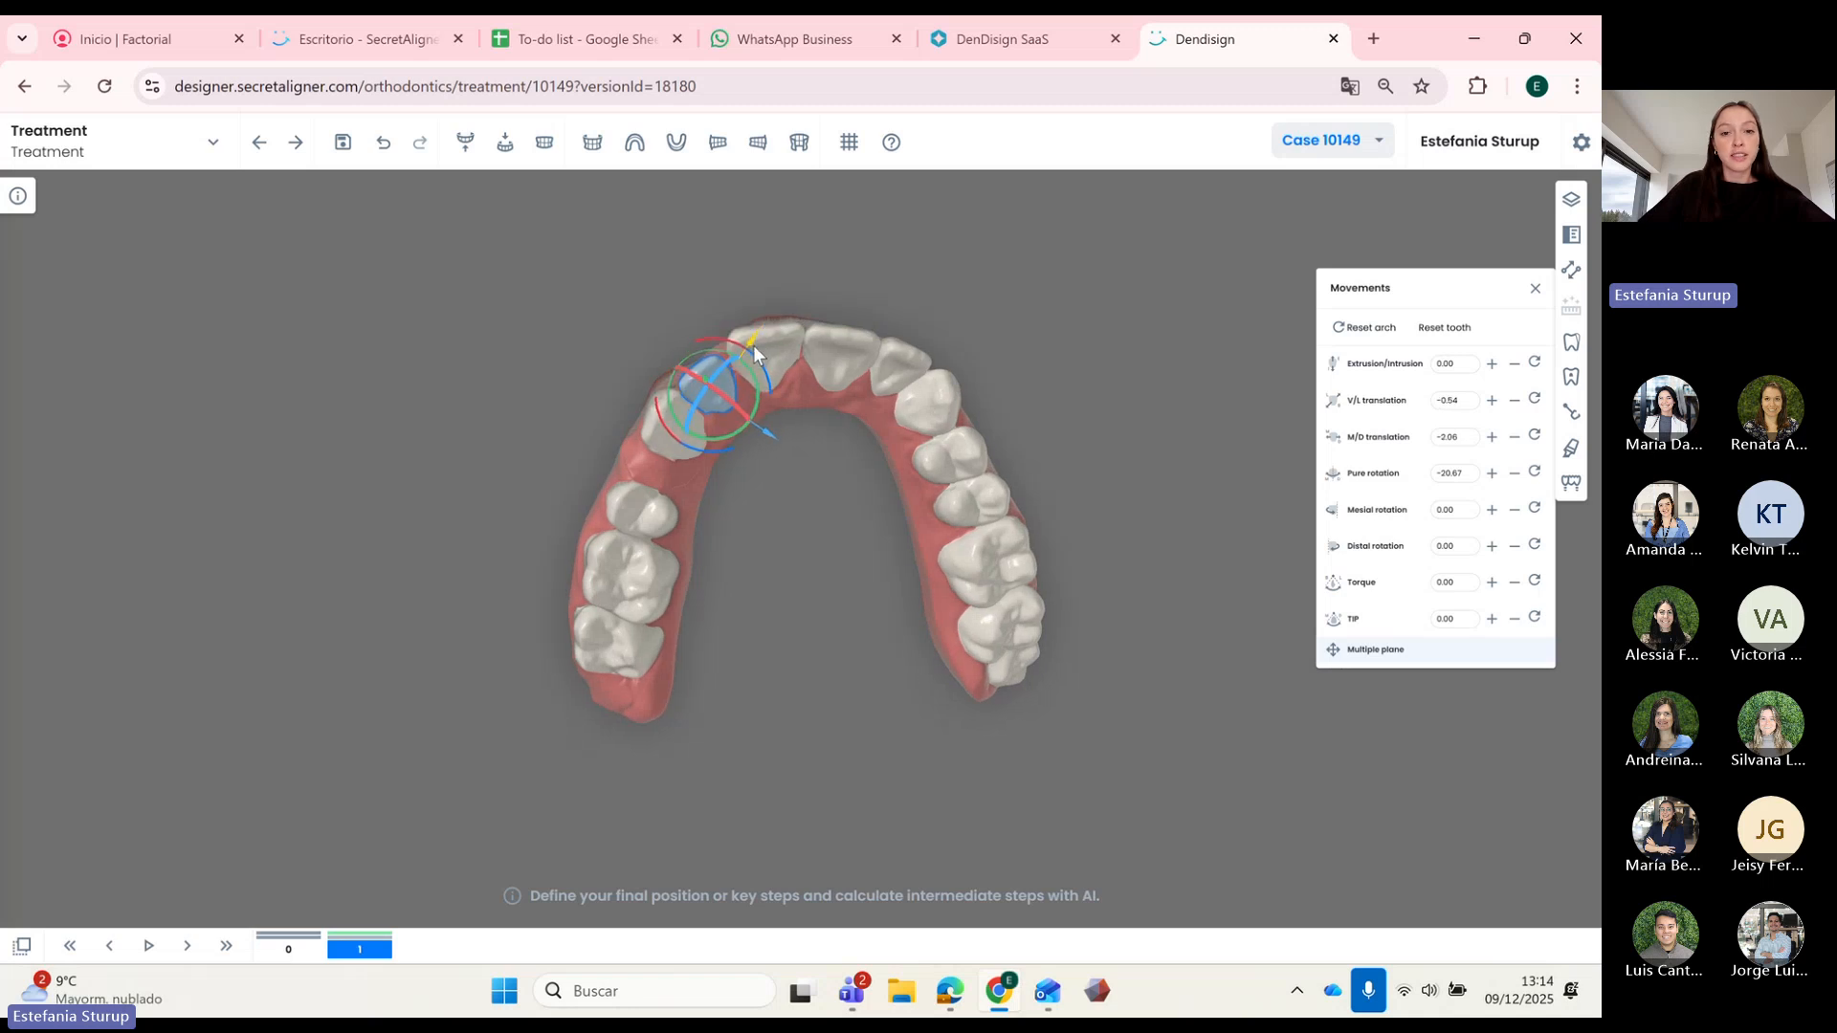
click(779, 370)
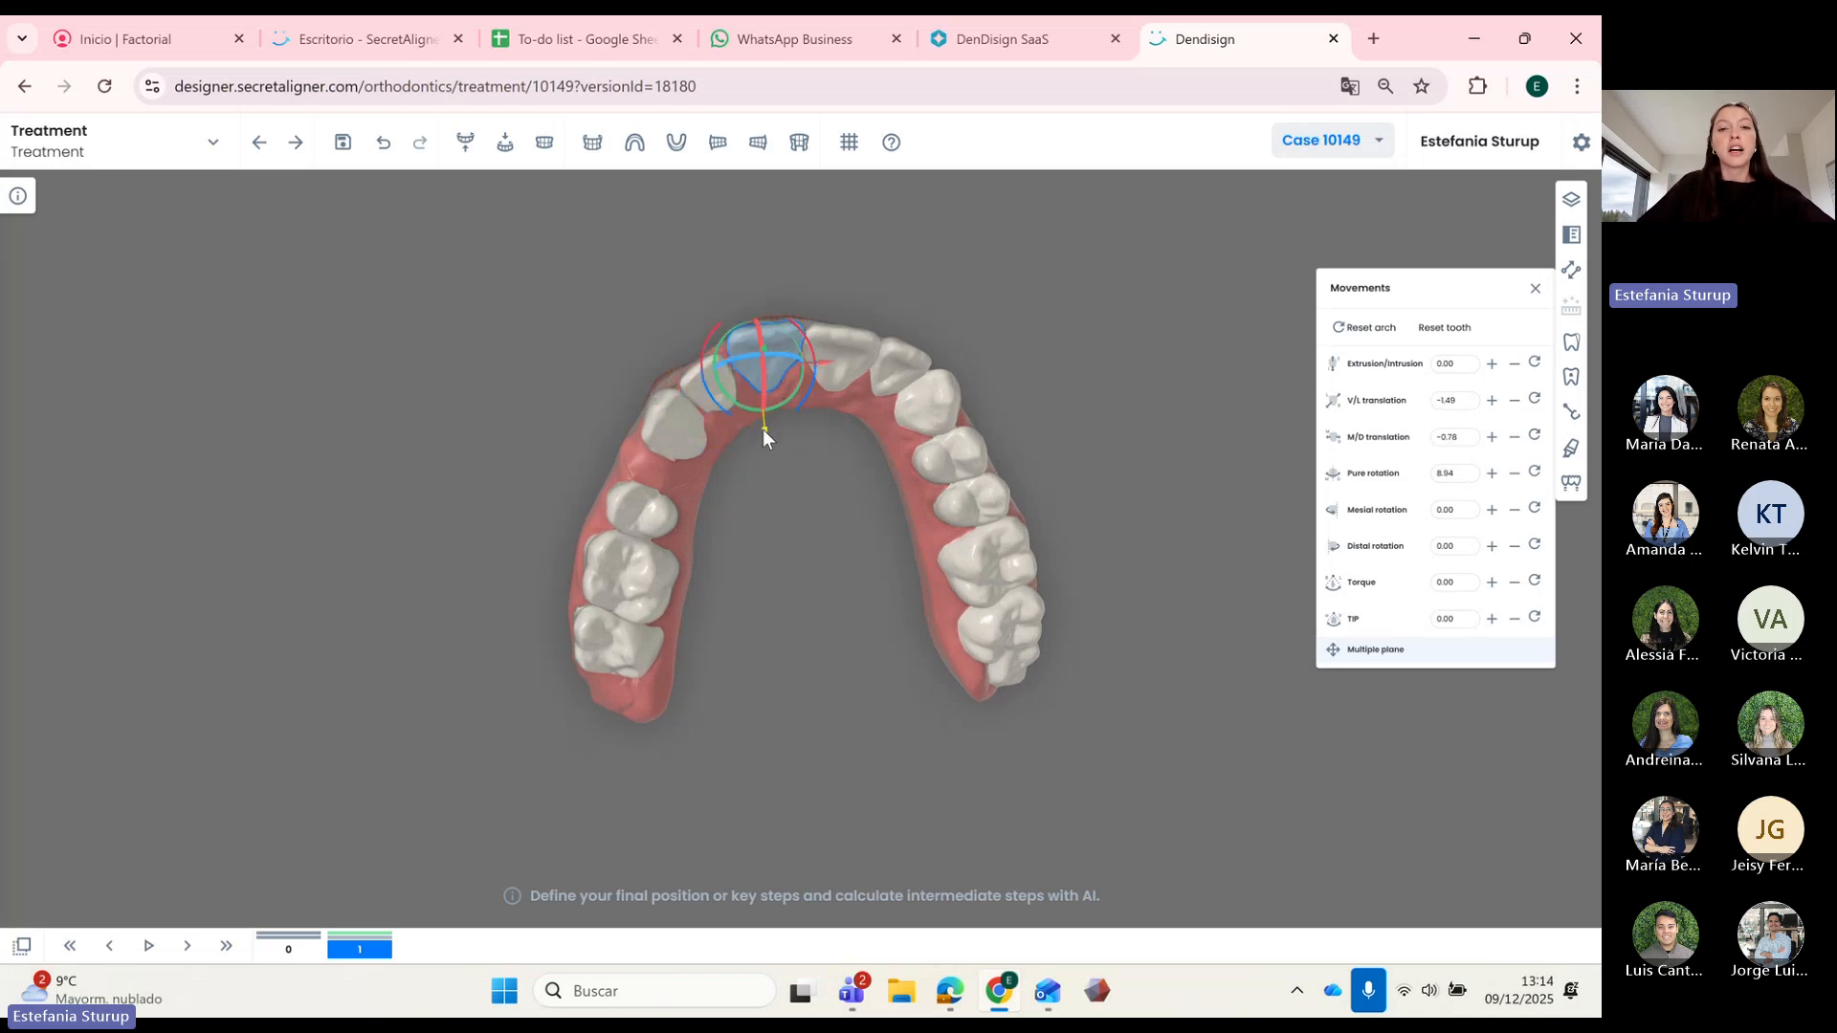
drag(762, 429, 762, 433)
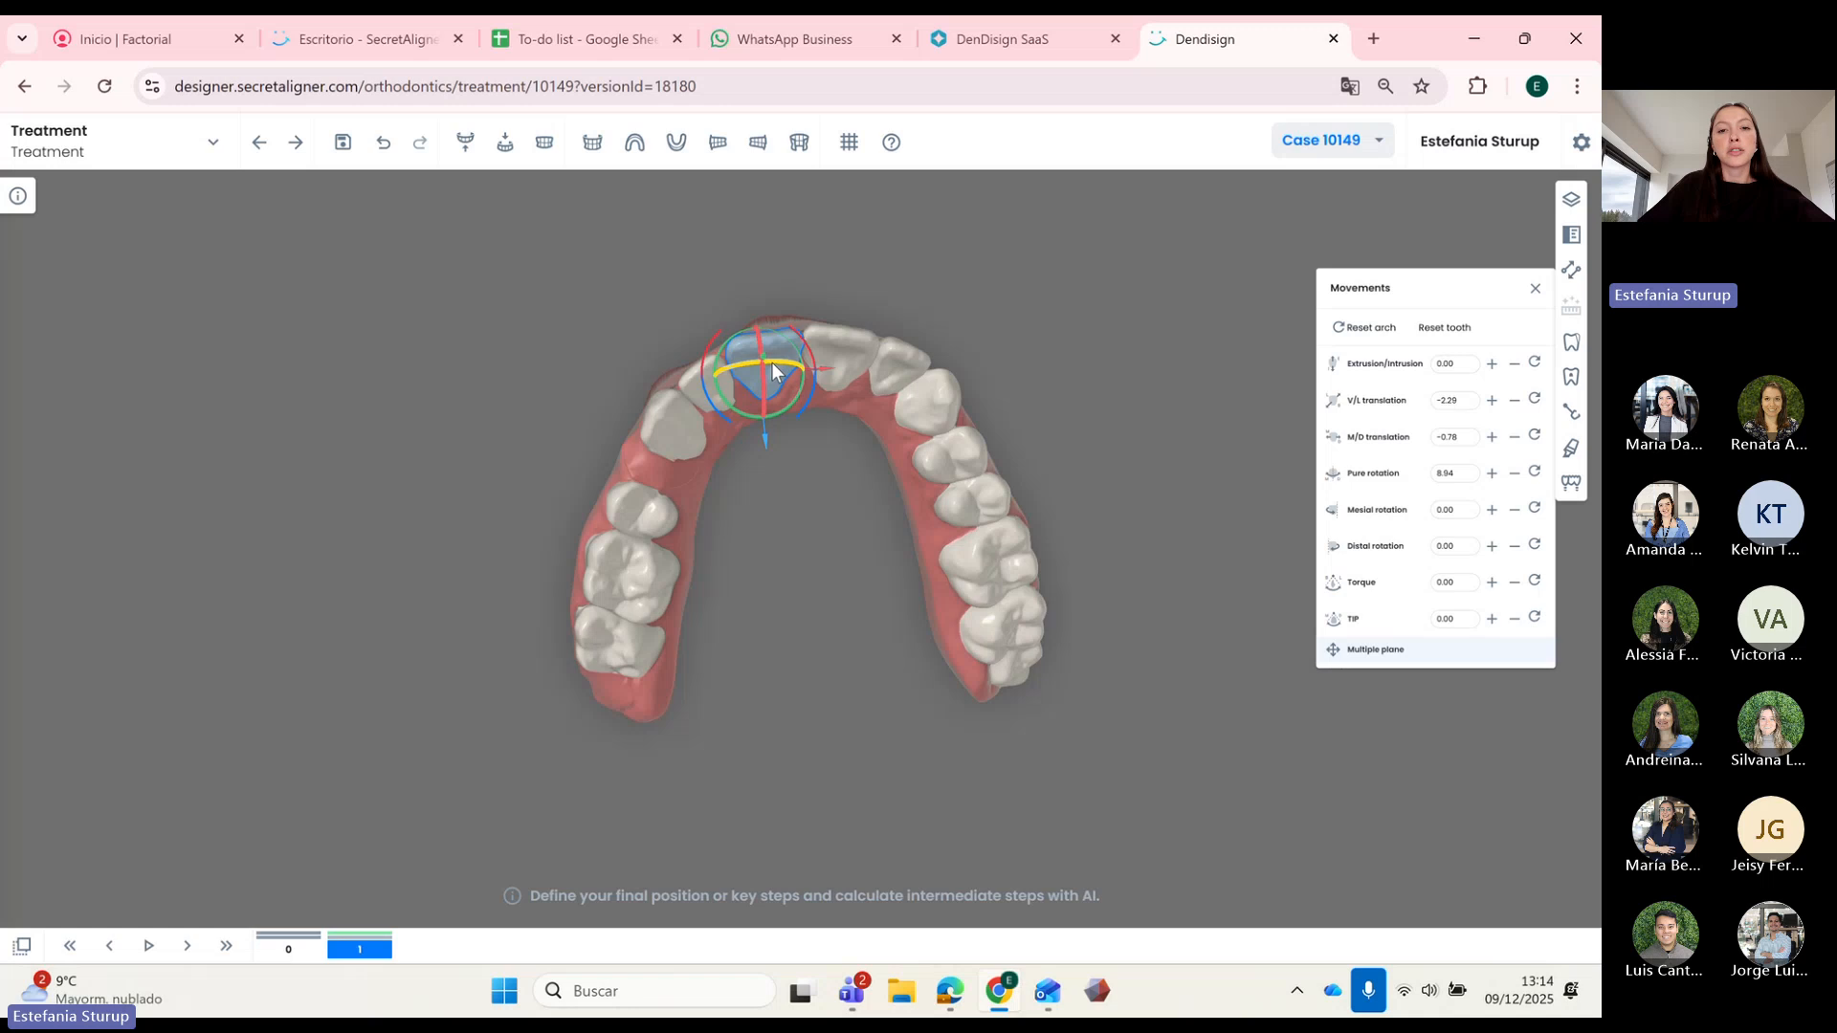
drag(773, 371, 774, 374)
Step: Readjust the central incisor's buccal-lingual position and rotate the canine into alignment
click(823, 453)
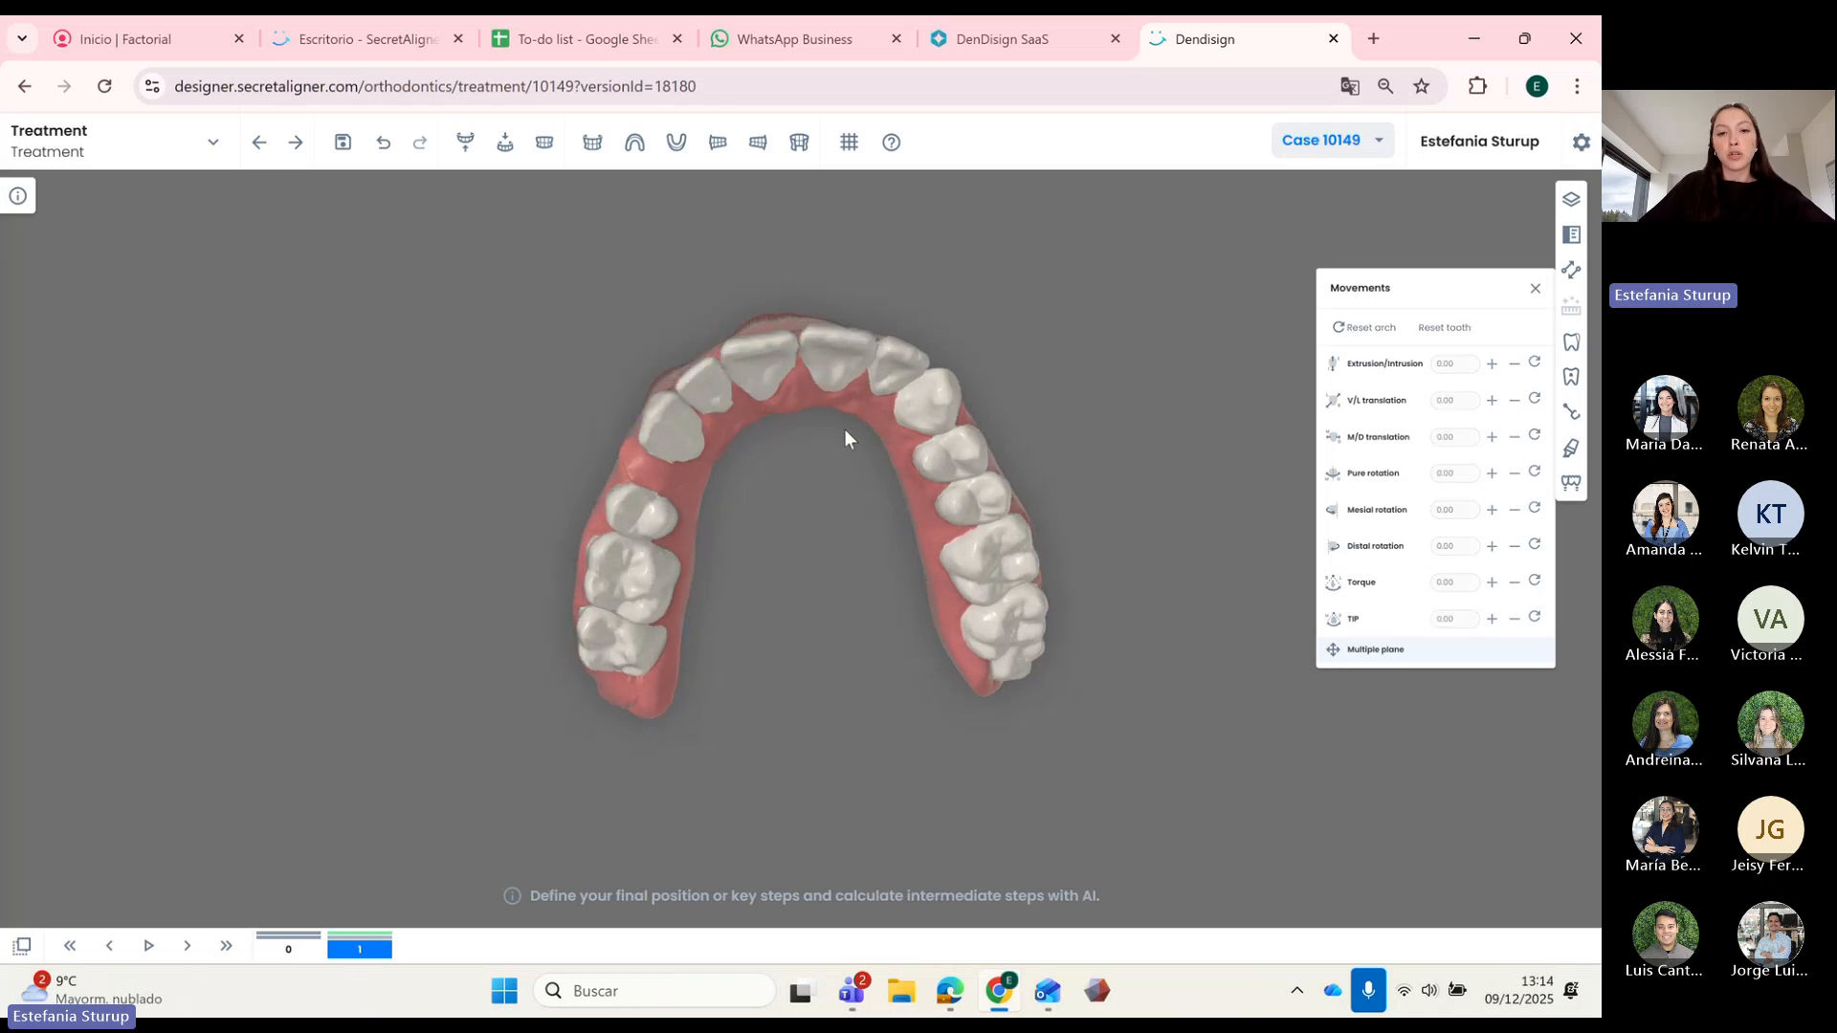
click(842, 377)
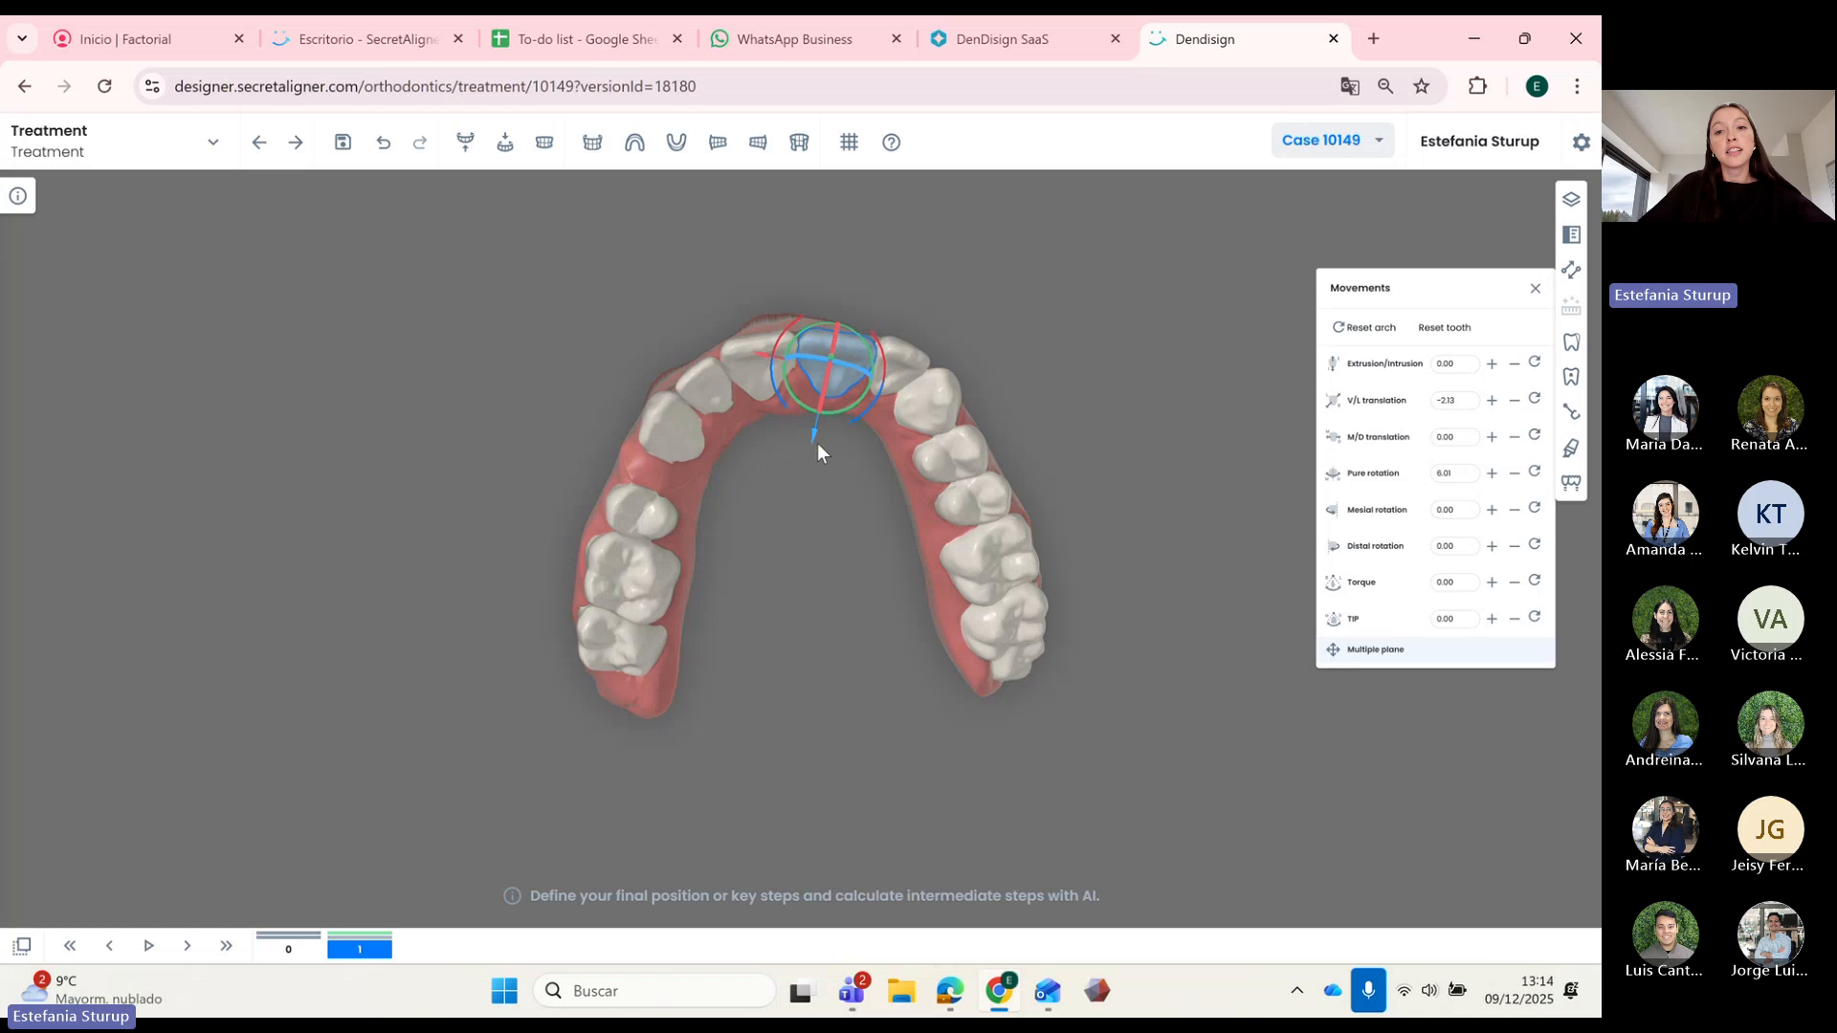
drag(818, 446, 859, 493)
click(872, 379)
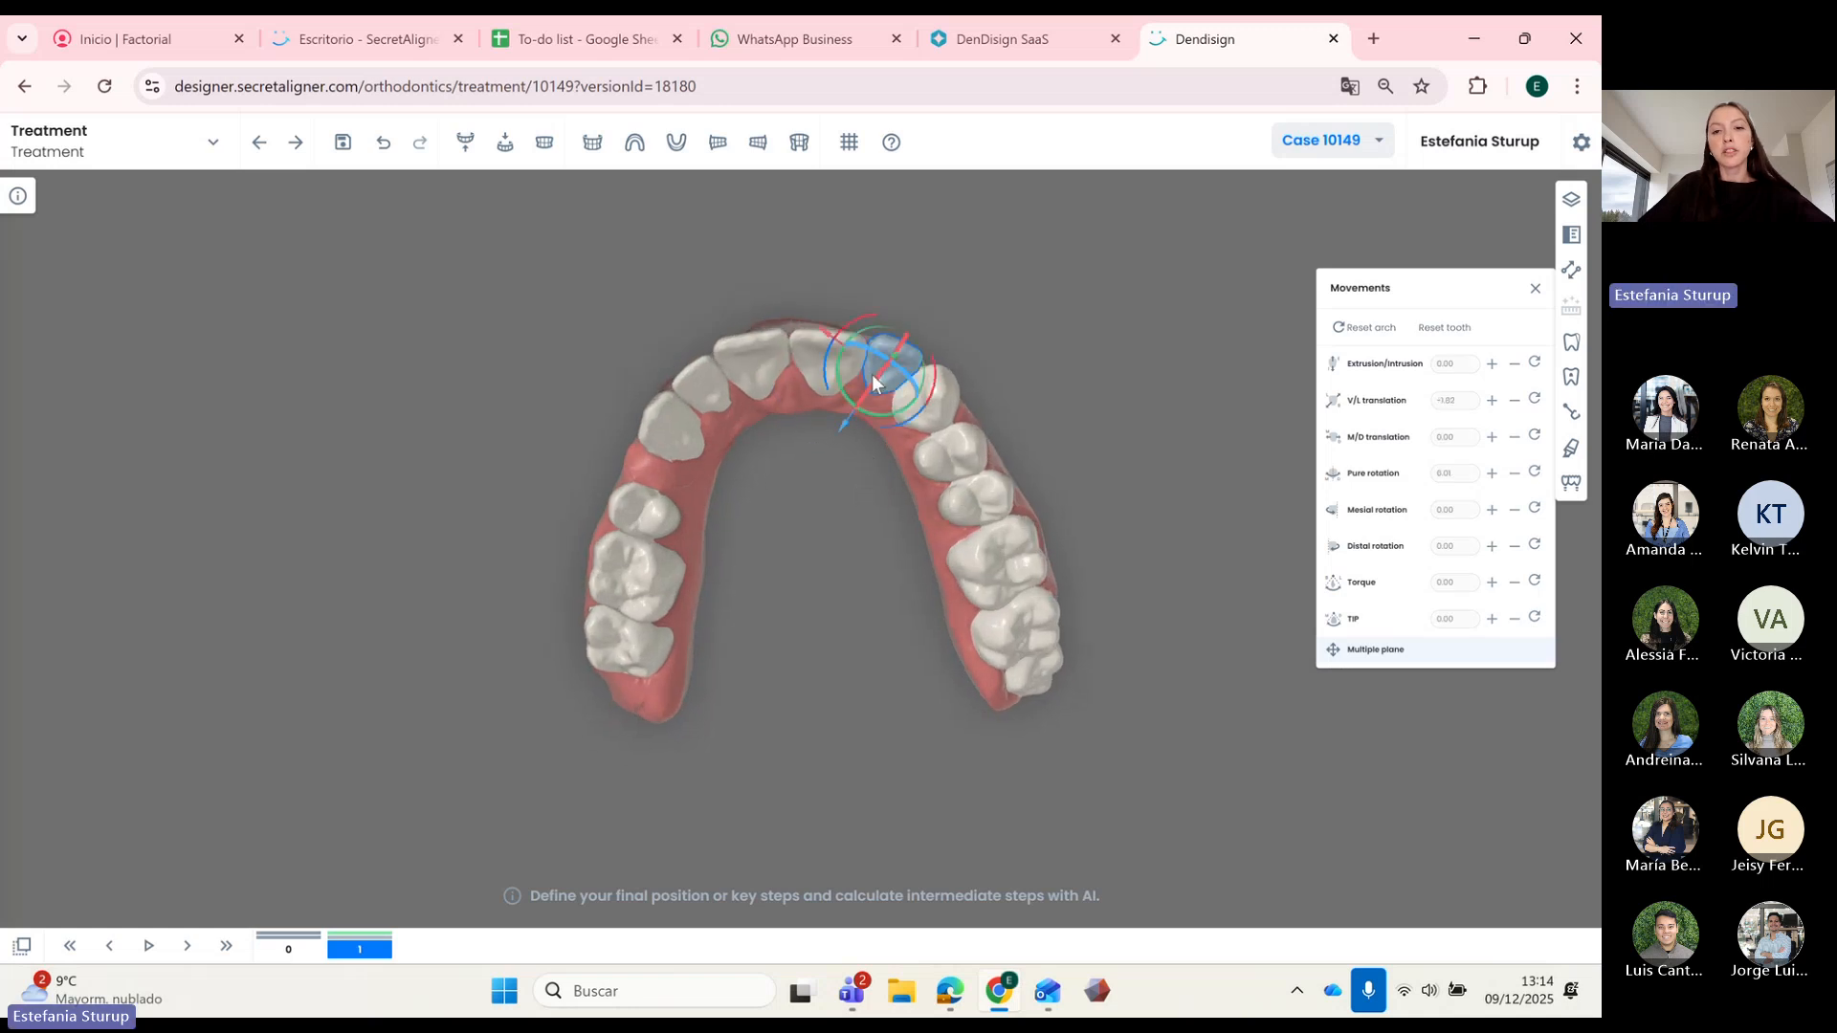
click(807, 383)
click(819, 404)
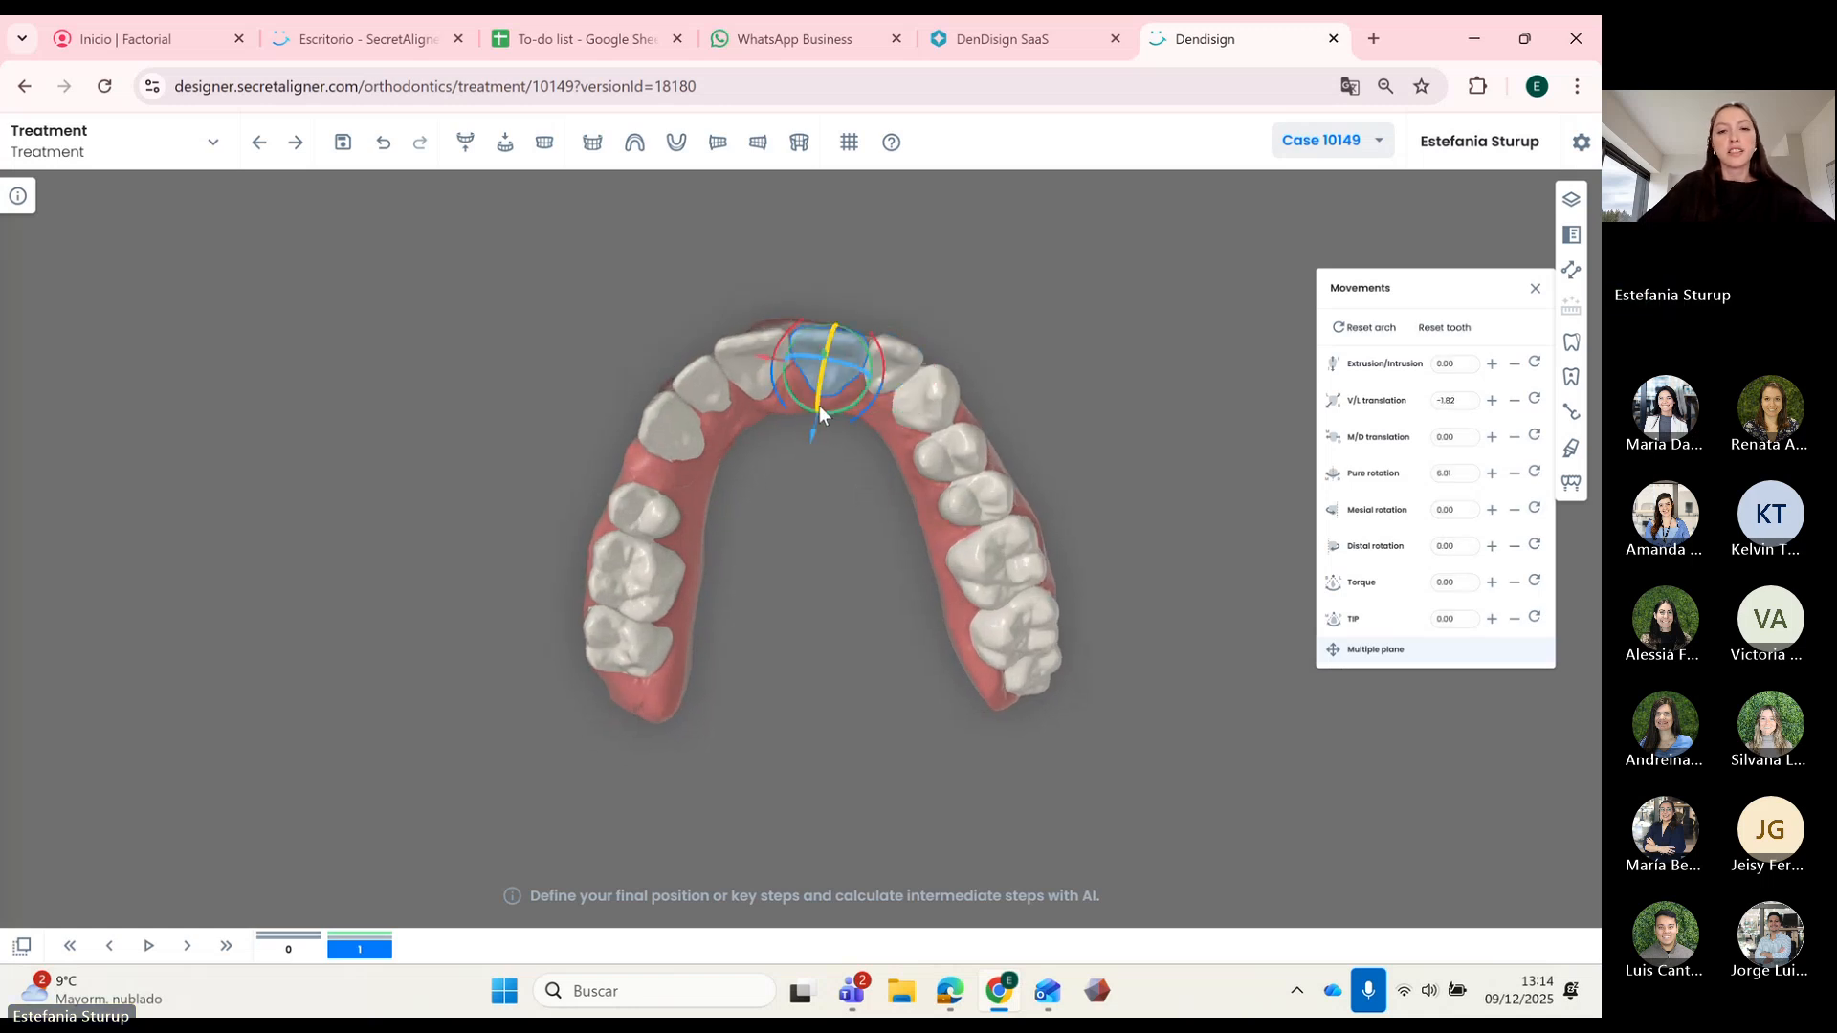
drag(813, 432, 813, 431)
drag(842, 500, 853, 496)
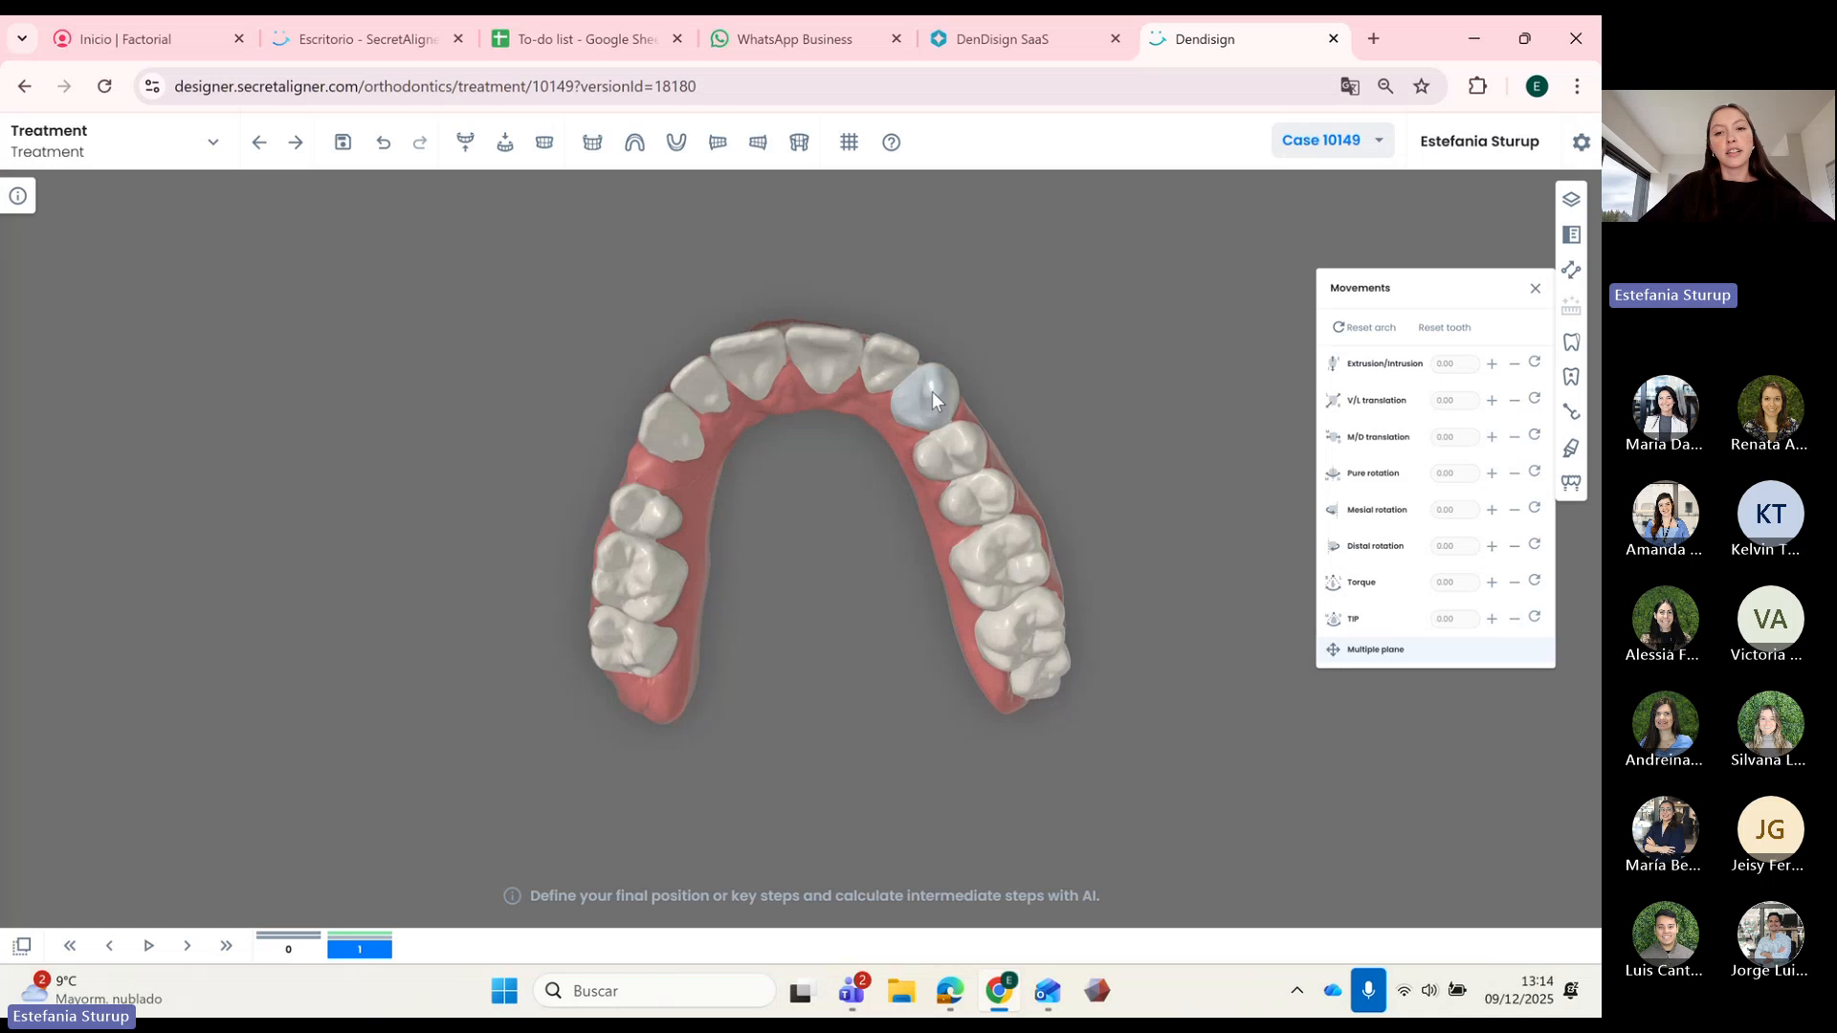
click(928, 409)
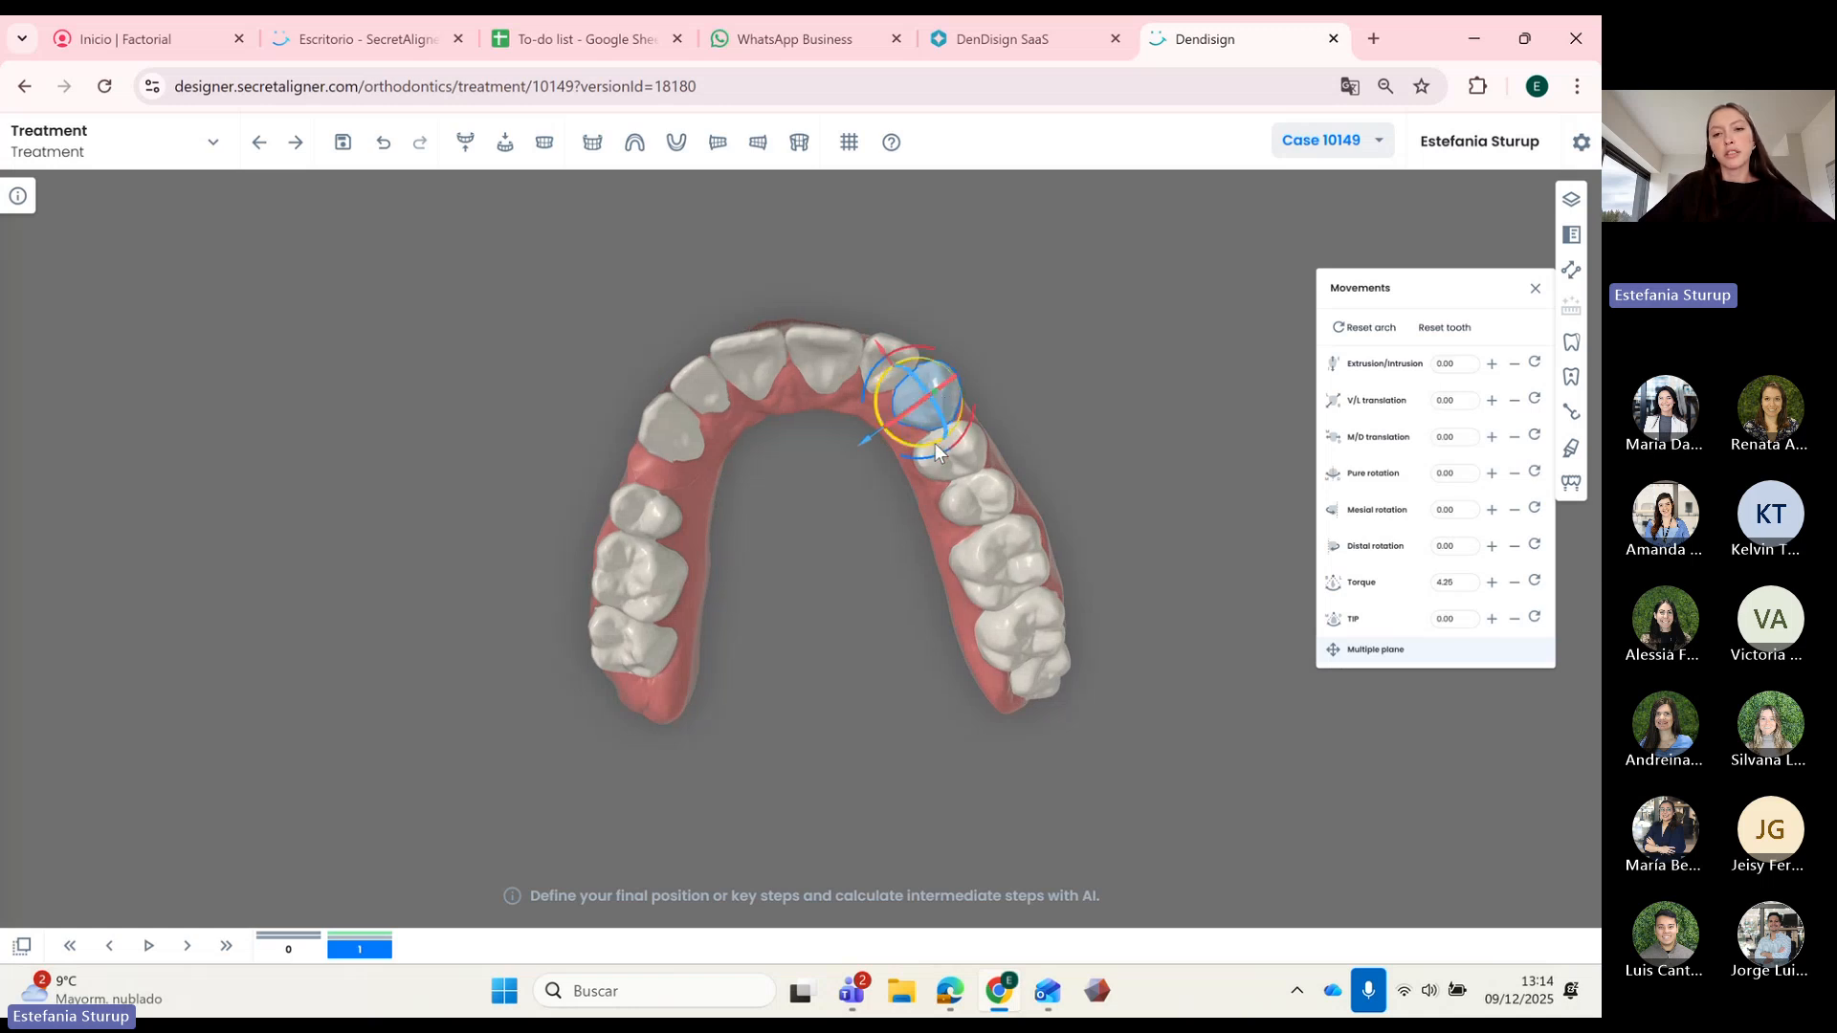
drag(938, 440, 847, 442)
click(766, 385)
Step: Move three upper front teeth together by -0.70 mesial-distal
ctrl+click(699, 414)
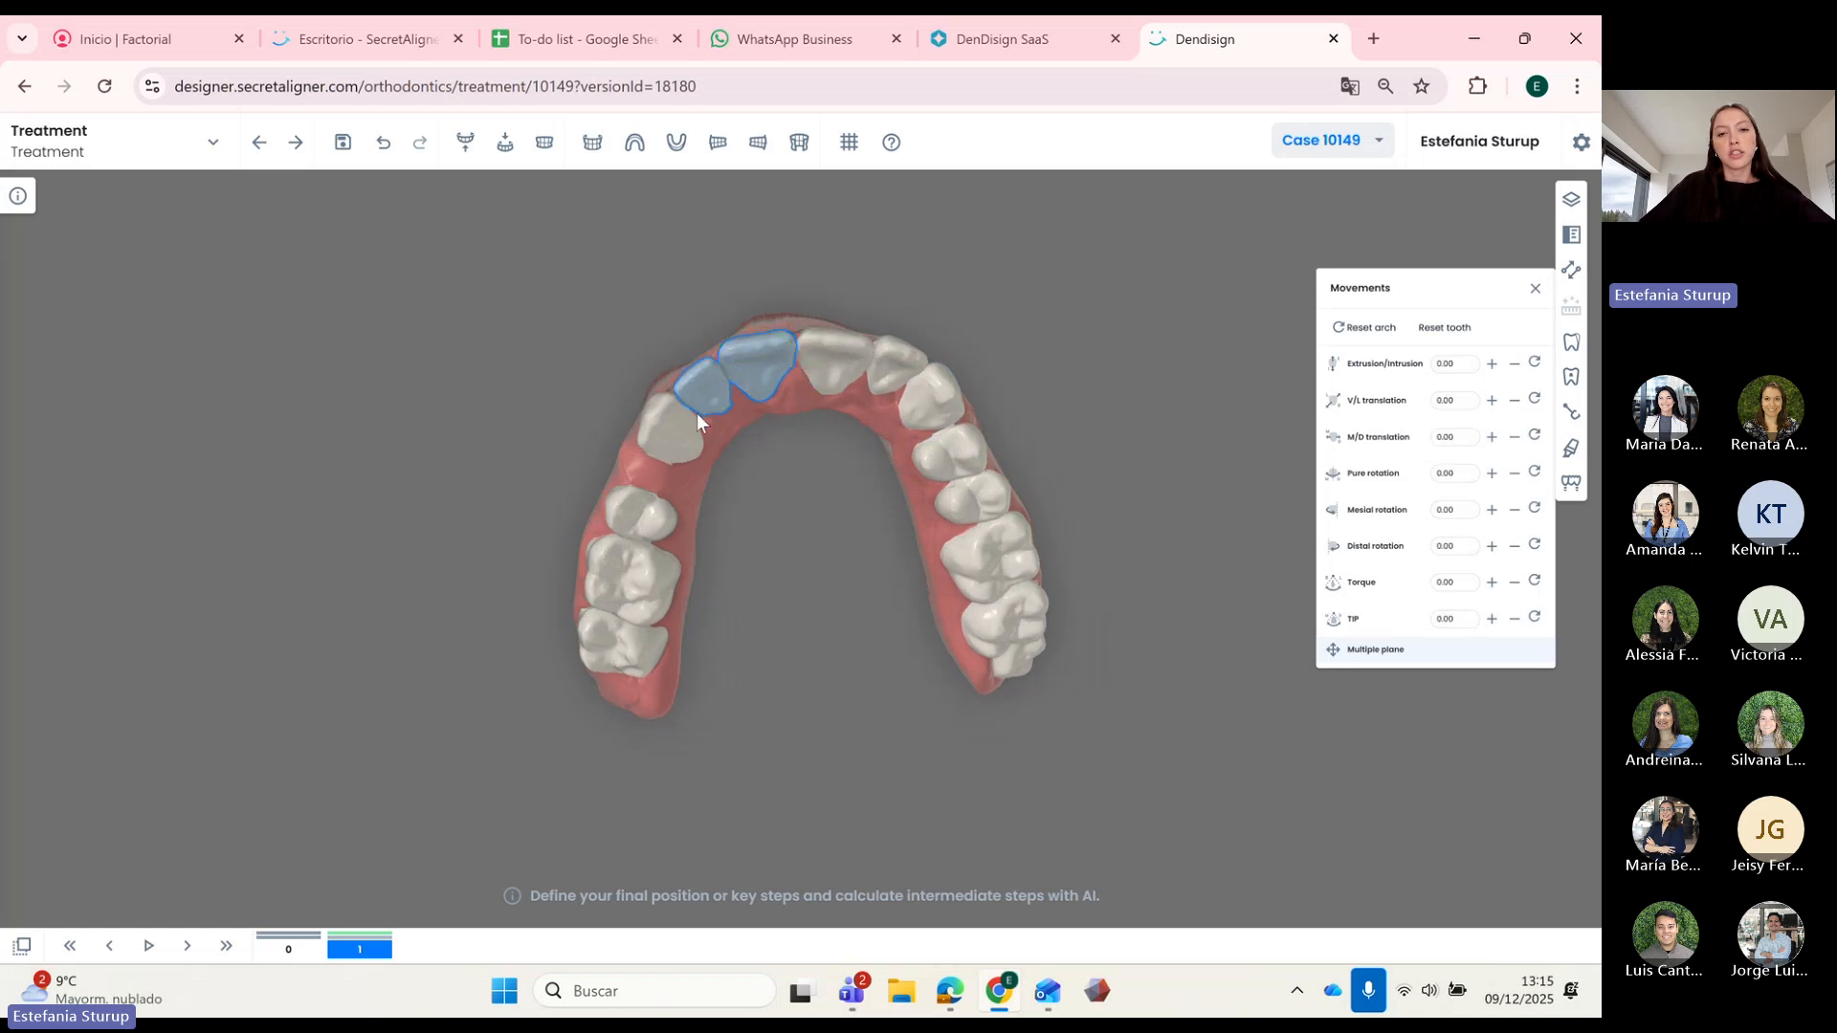
ctrl+click(691, 427)
click(1513, 440)
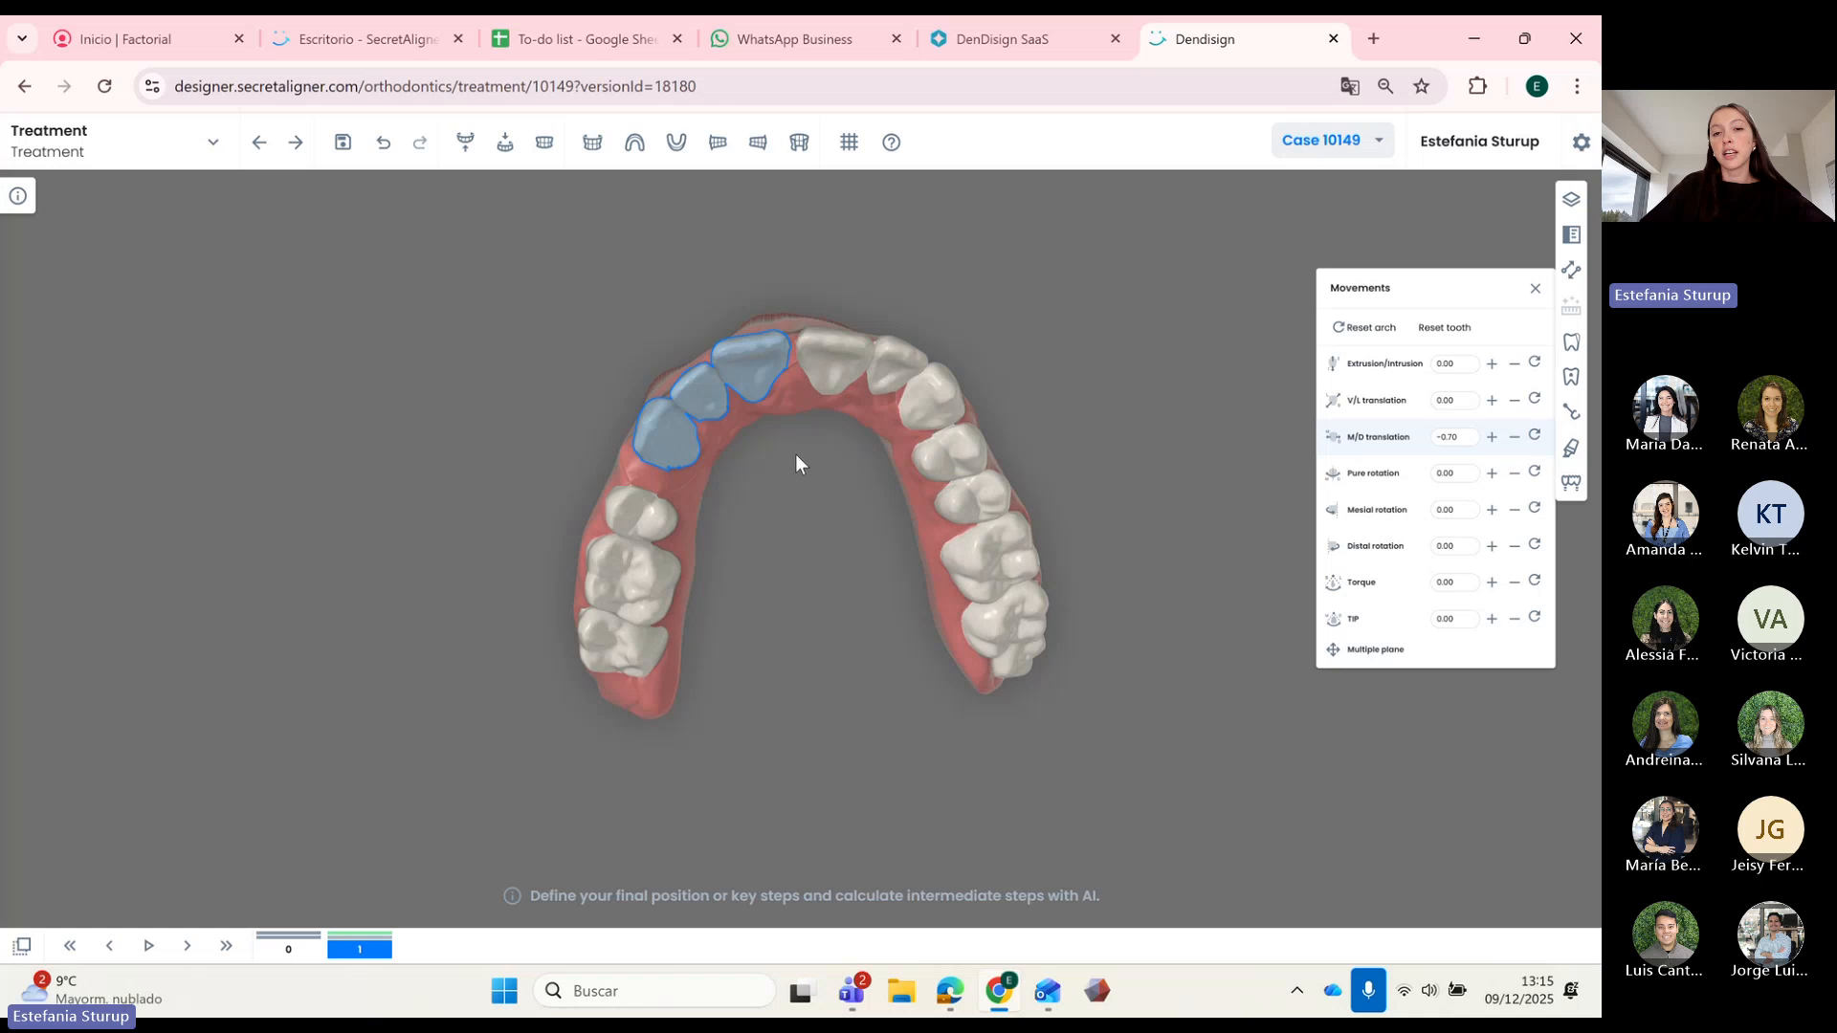
Step: Set the central incisor to 0.70 M/D and -1.93 V/L with the Movements buttons
click(795, 454)
click(823, 369)
click(1492, 438)
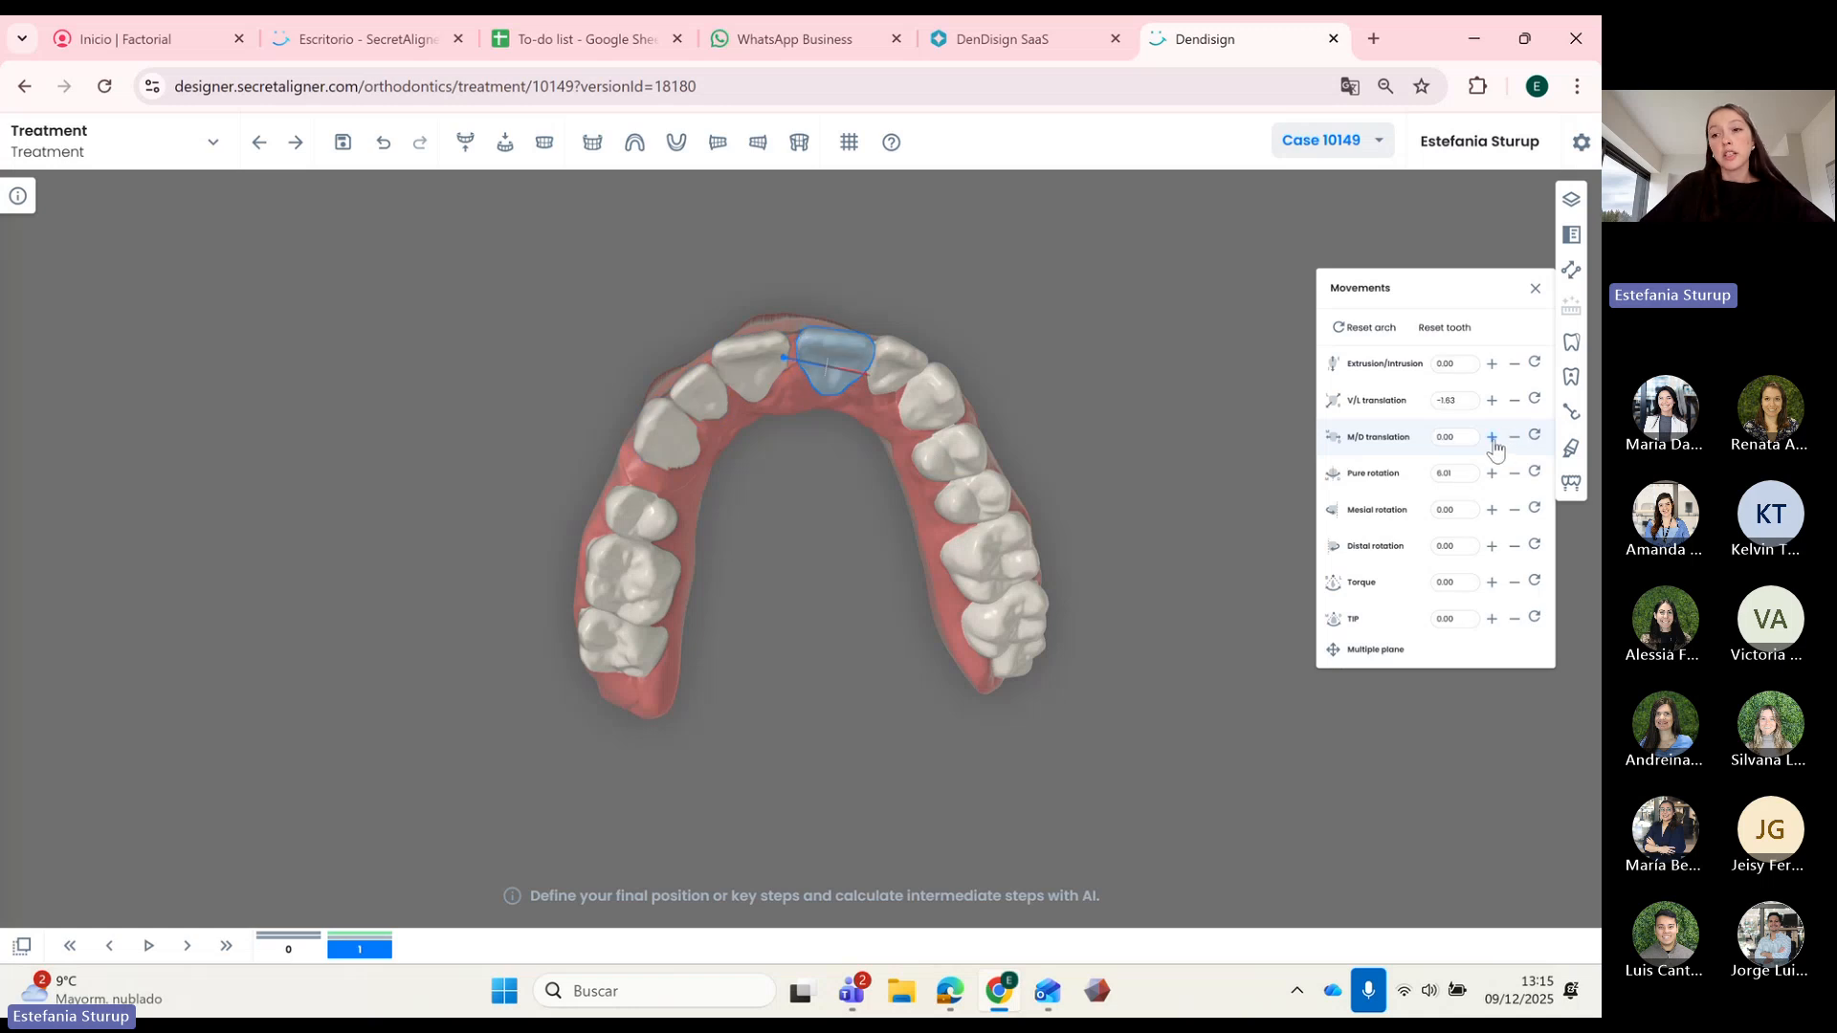
click(1492, 438)
click(1491, 438)
click(1491, 439)
click(1515, 401)
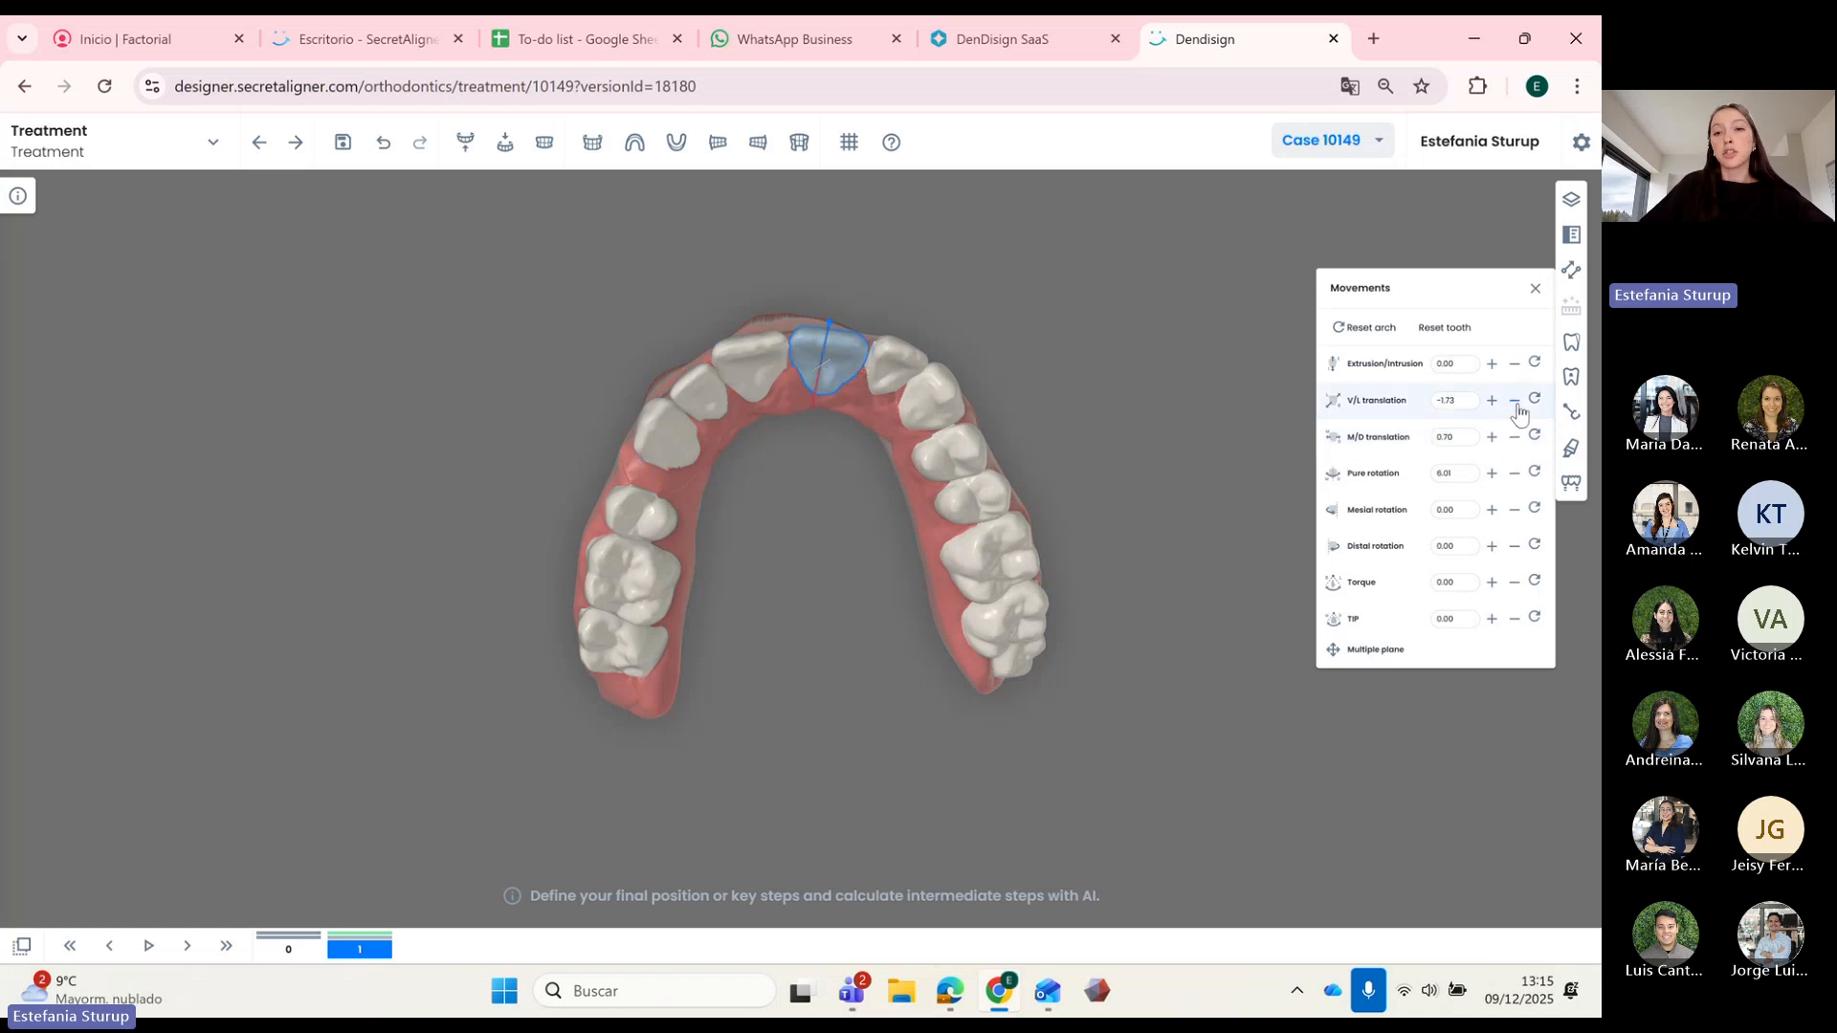
drag(828, 496, 853, 483)
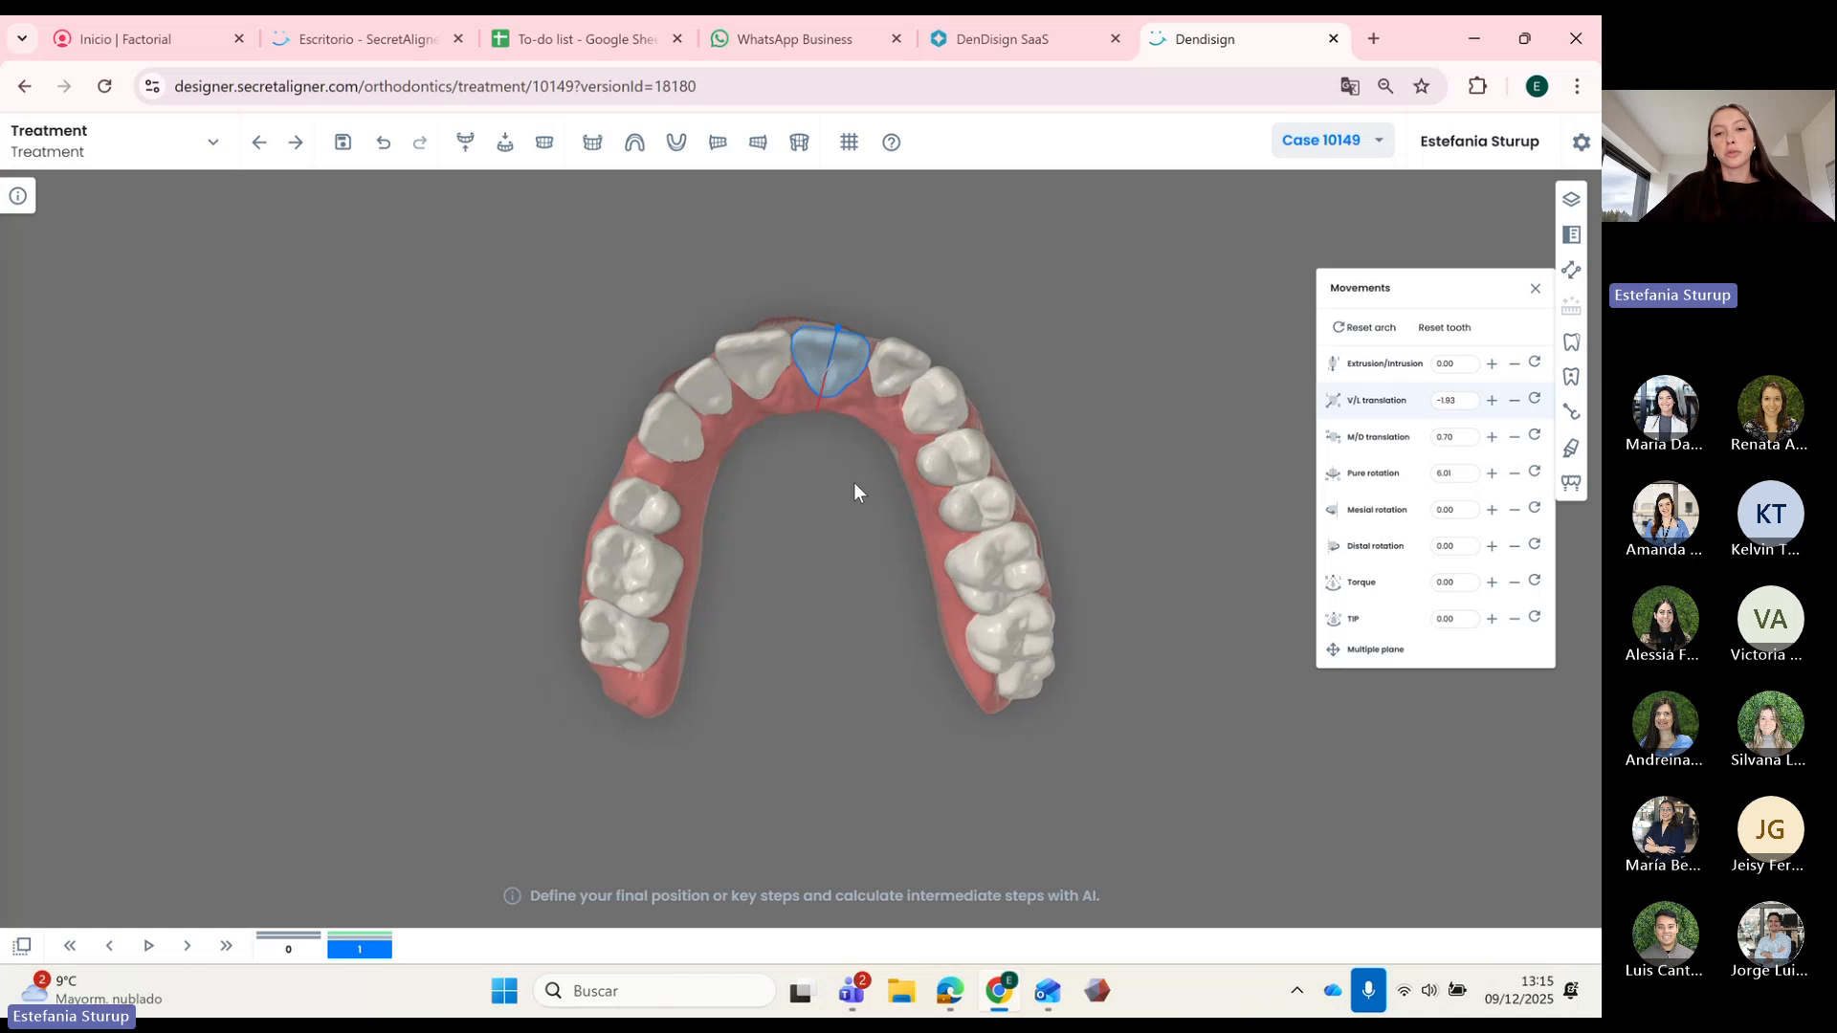
click(900, 381)
Step: Move the incisor lingually using its multi-plane movement handles
click(1359, 651)
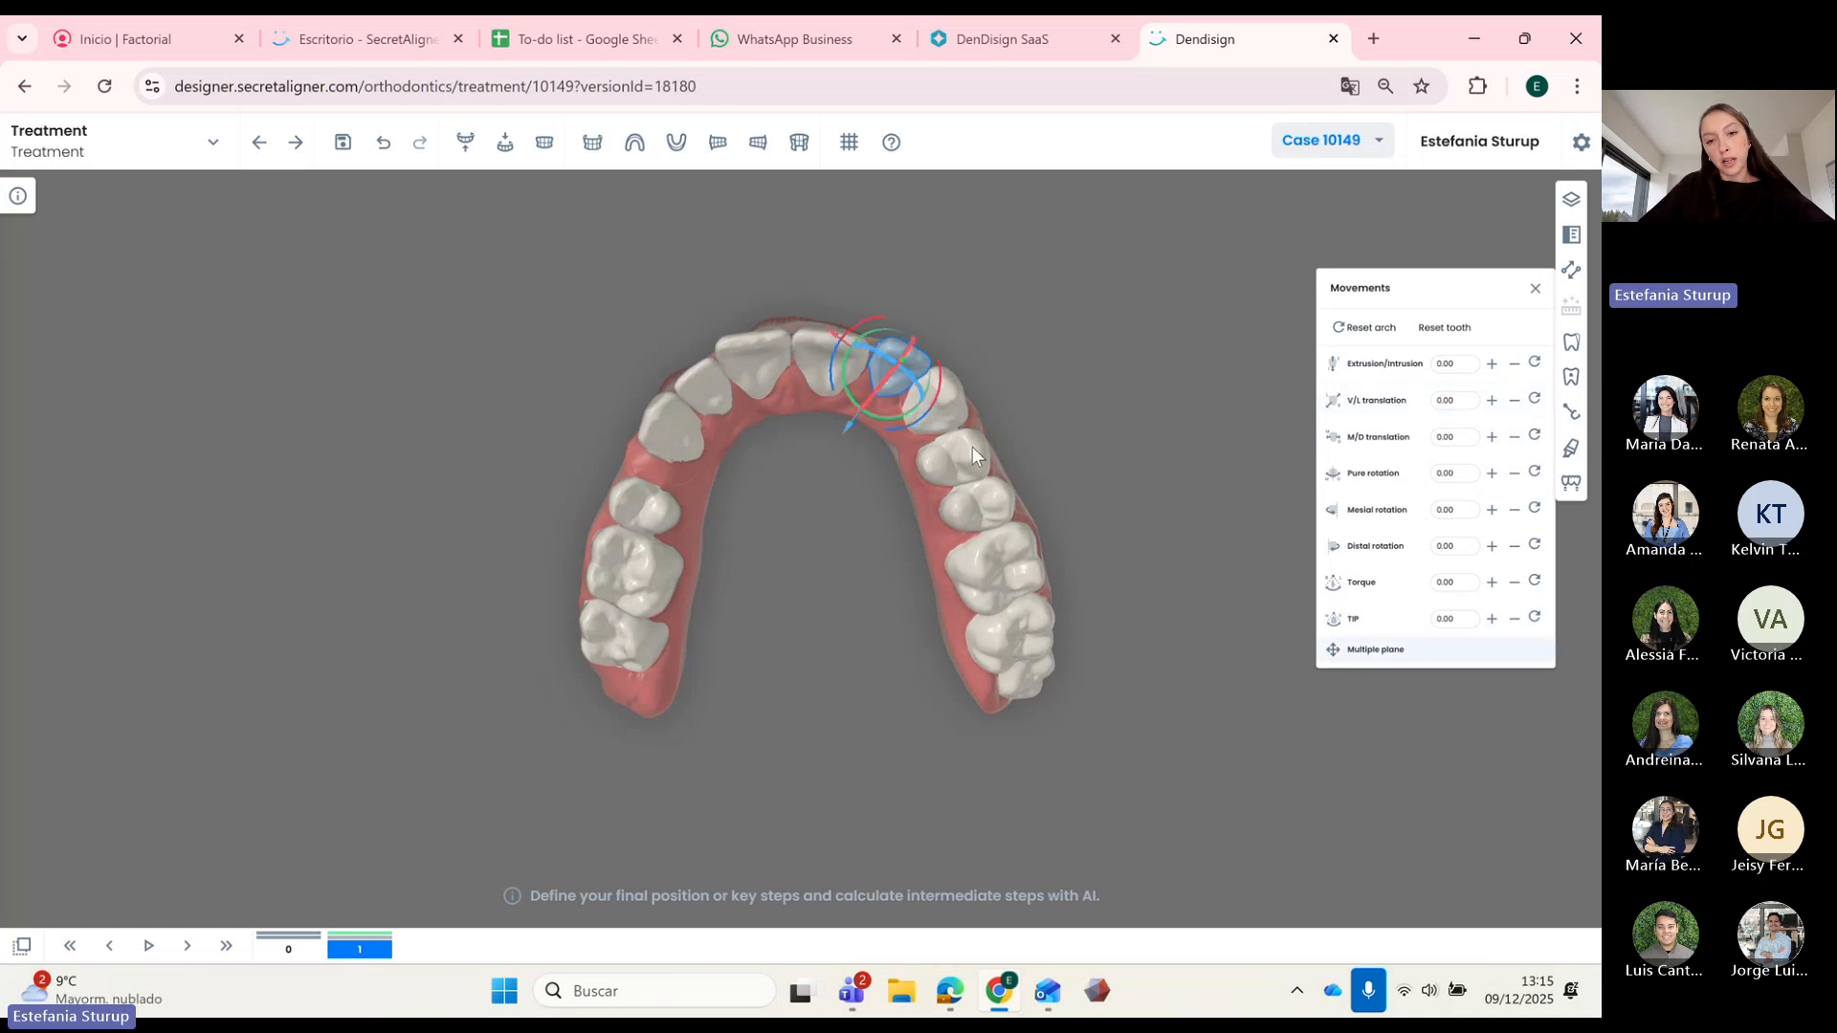
mouse_move(838, 440)
mouse_down()
mouse_move(842, 456)
mouse_move(846, 426)
mouse_move(893, 421)
mouse_move(827, 427)
mouse_up()
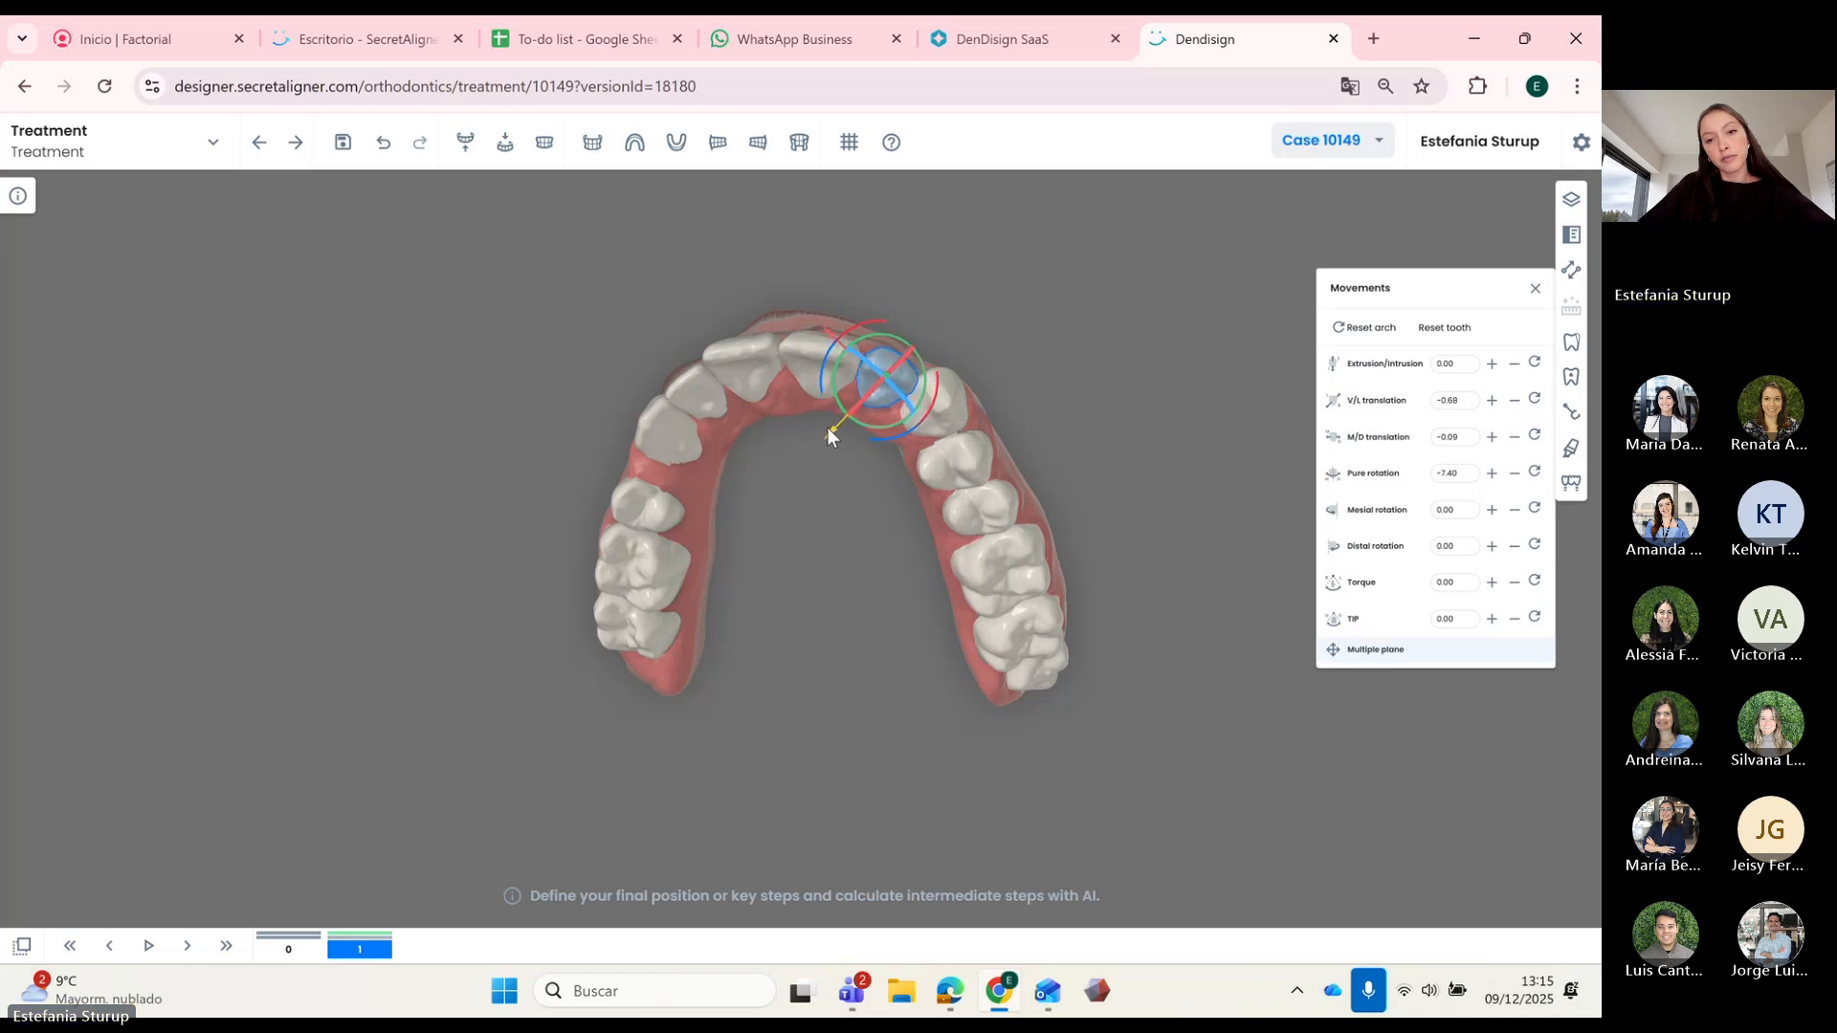
drag(866, 497, 763, 535)
Step: Slide the left premolar and molars mesially along the arch toward the gap
click(922, 429)
click(679, 519)
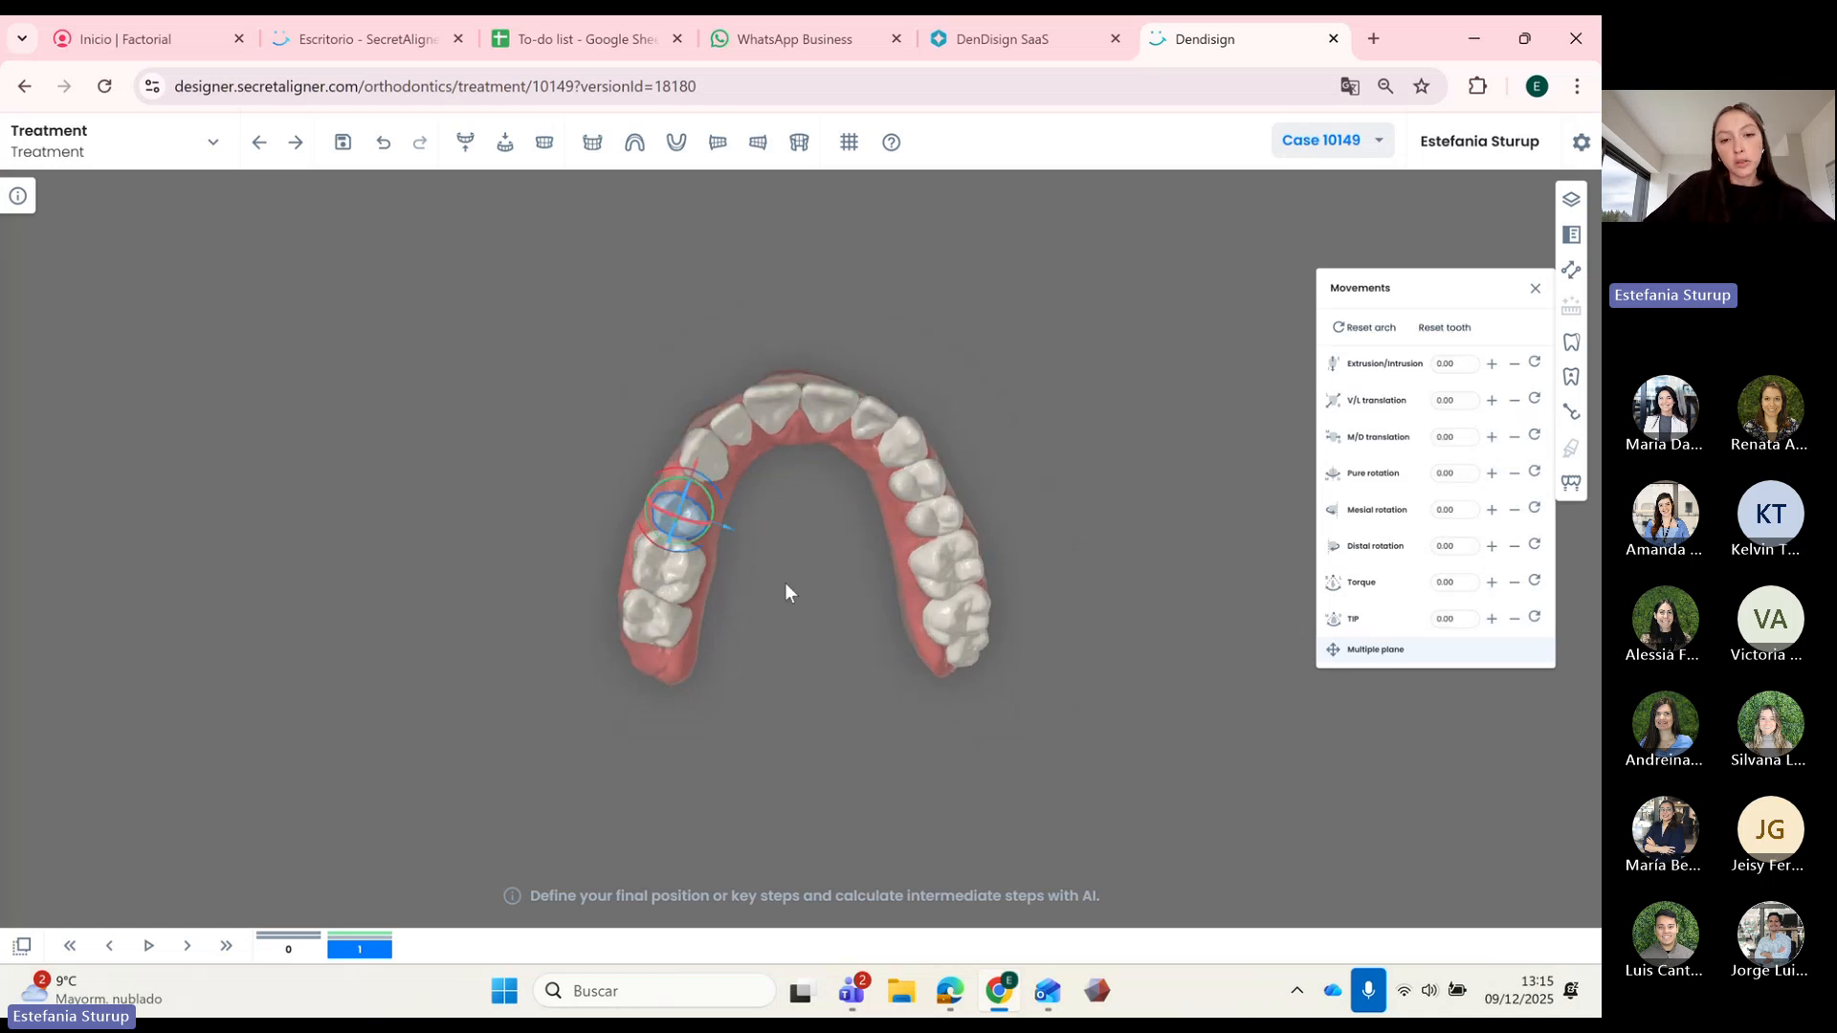
drag(699, 461, 702, 444)
click(673, 566)
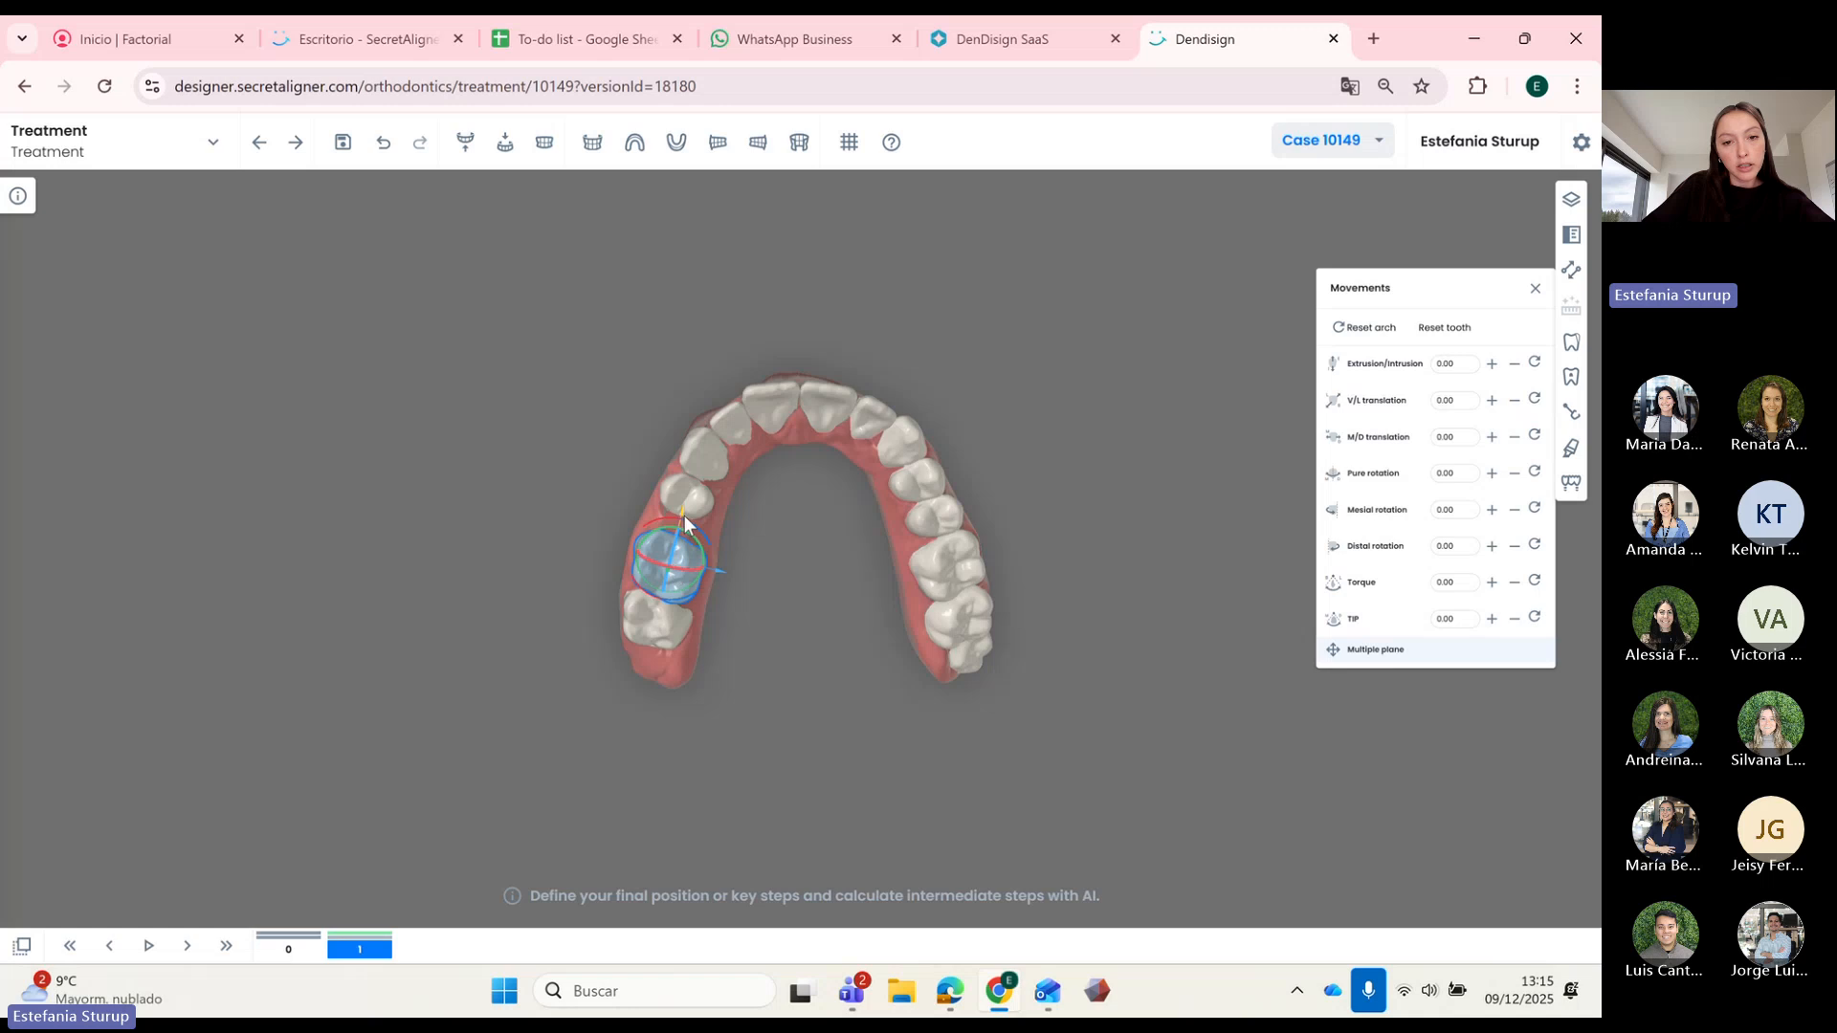
drag(681, 509, 687, 491)
click(741, 585)
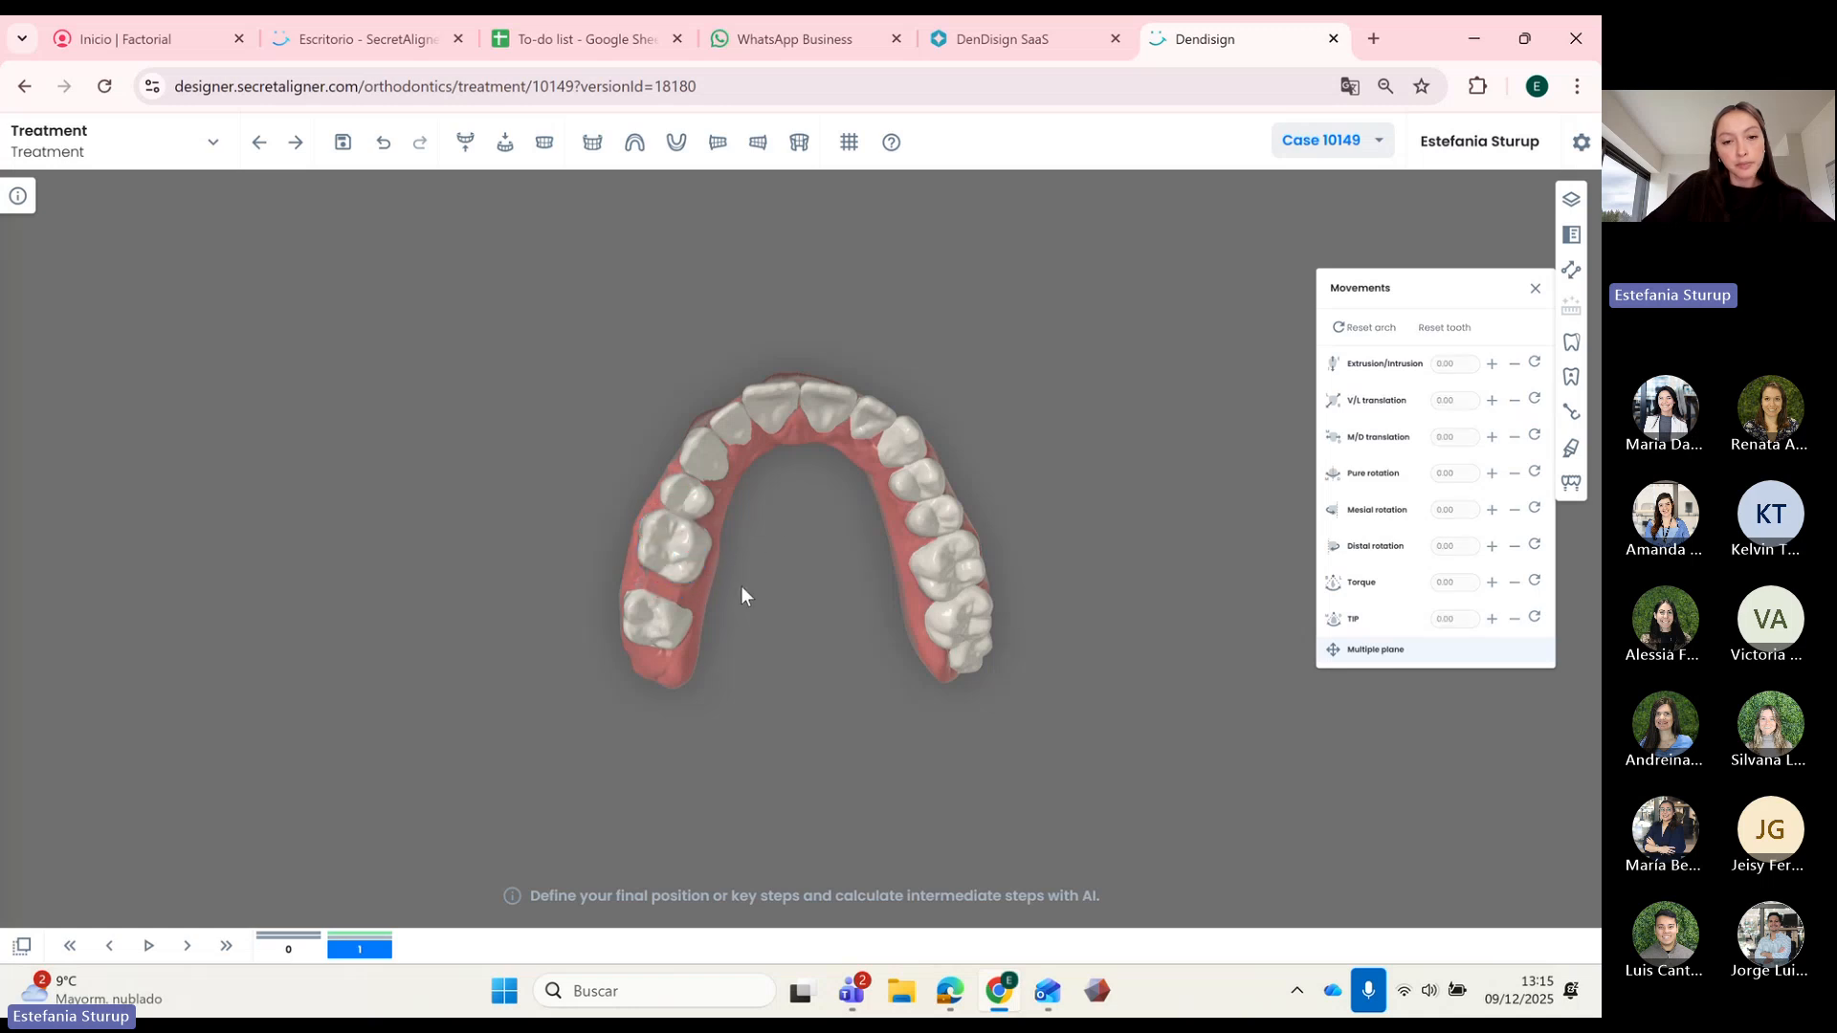
click(656, 617)
drag(664, 564, 793, 559)
Step: Turn on interdental distances and nudge the rear molar's mesio-distal position
click(1571, 200)
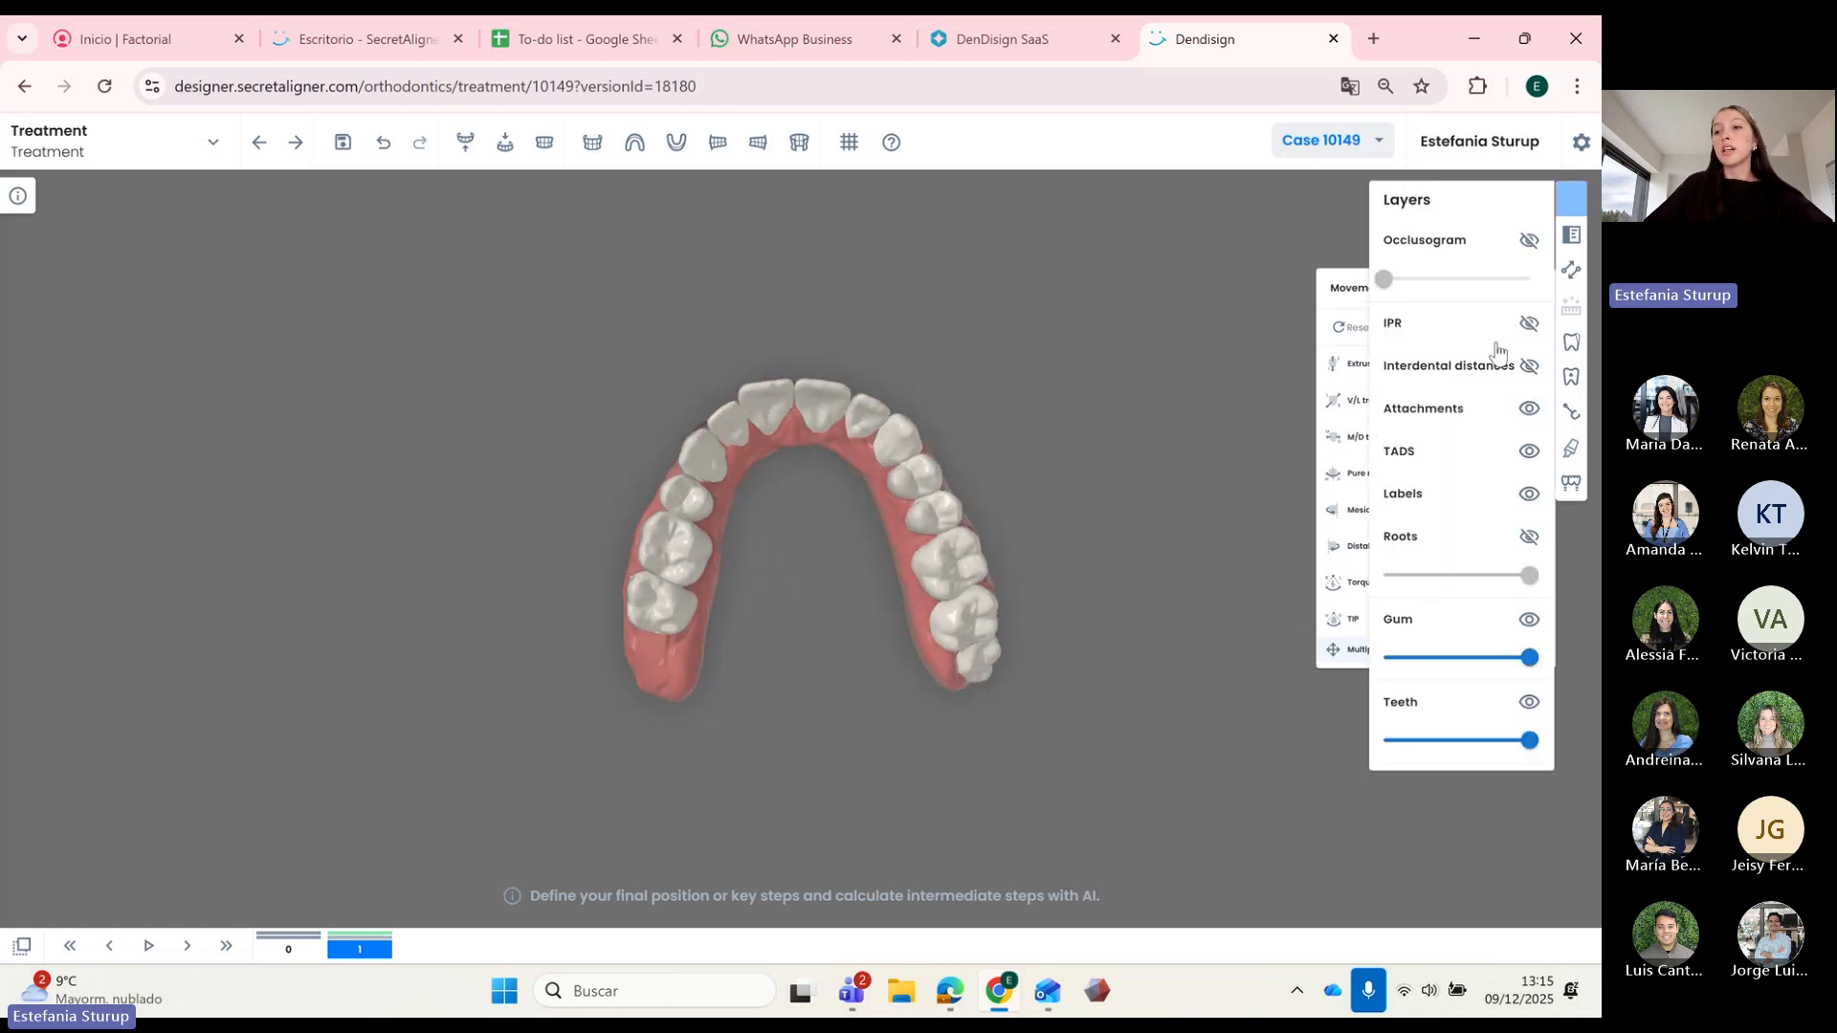
click(1529, 366)
click(640, 627)
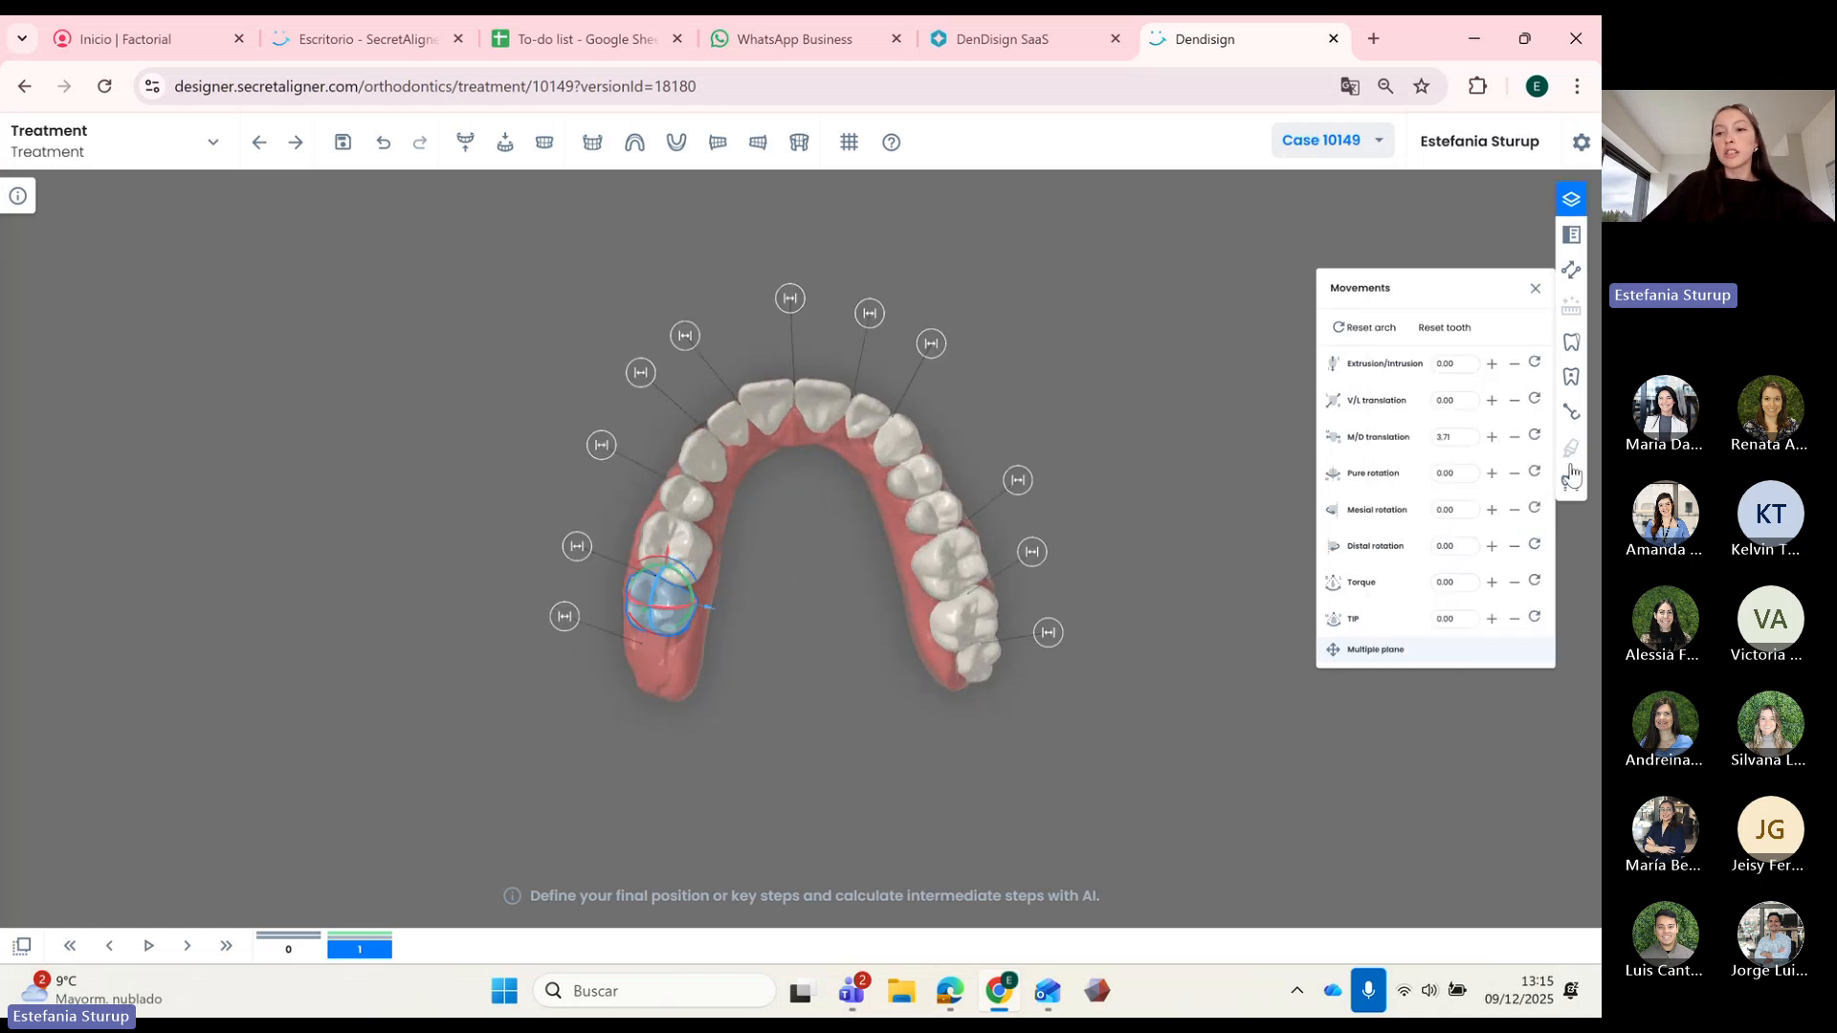
click(1514, 438)
Step: Select the left canine and shift it 0.1 mesio-distally
mouse_move(796, 508)
mouse_down()
mouse_move(798, 532)
mouse_move(771, 501)
mouse_up()
click(713, 474)
drag(821, 557, 828, 572)
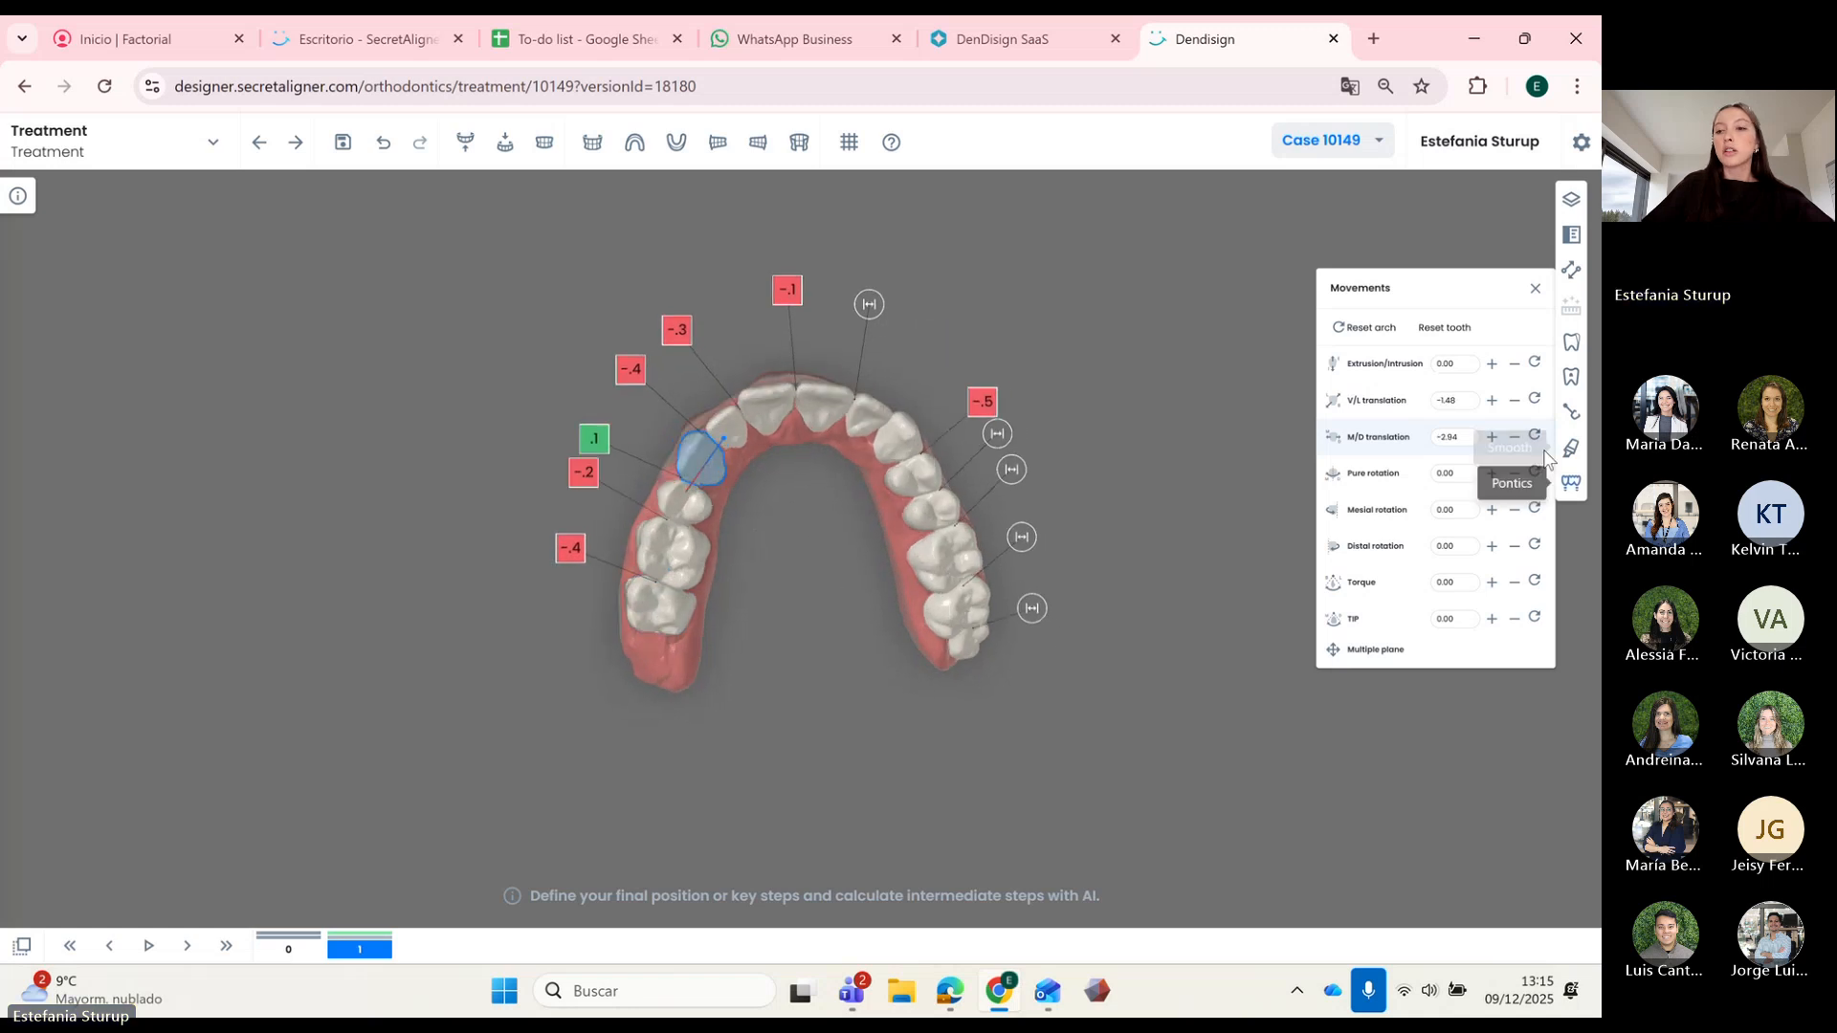
click(1514, 438)
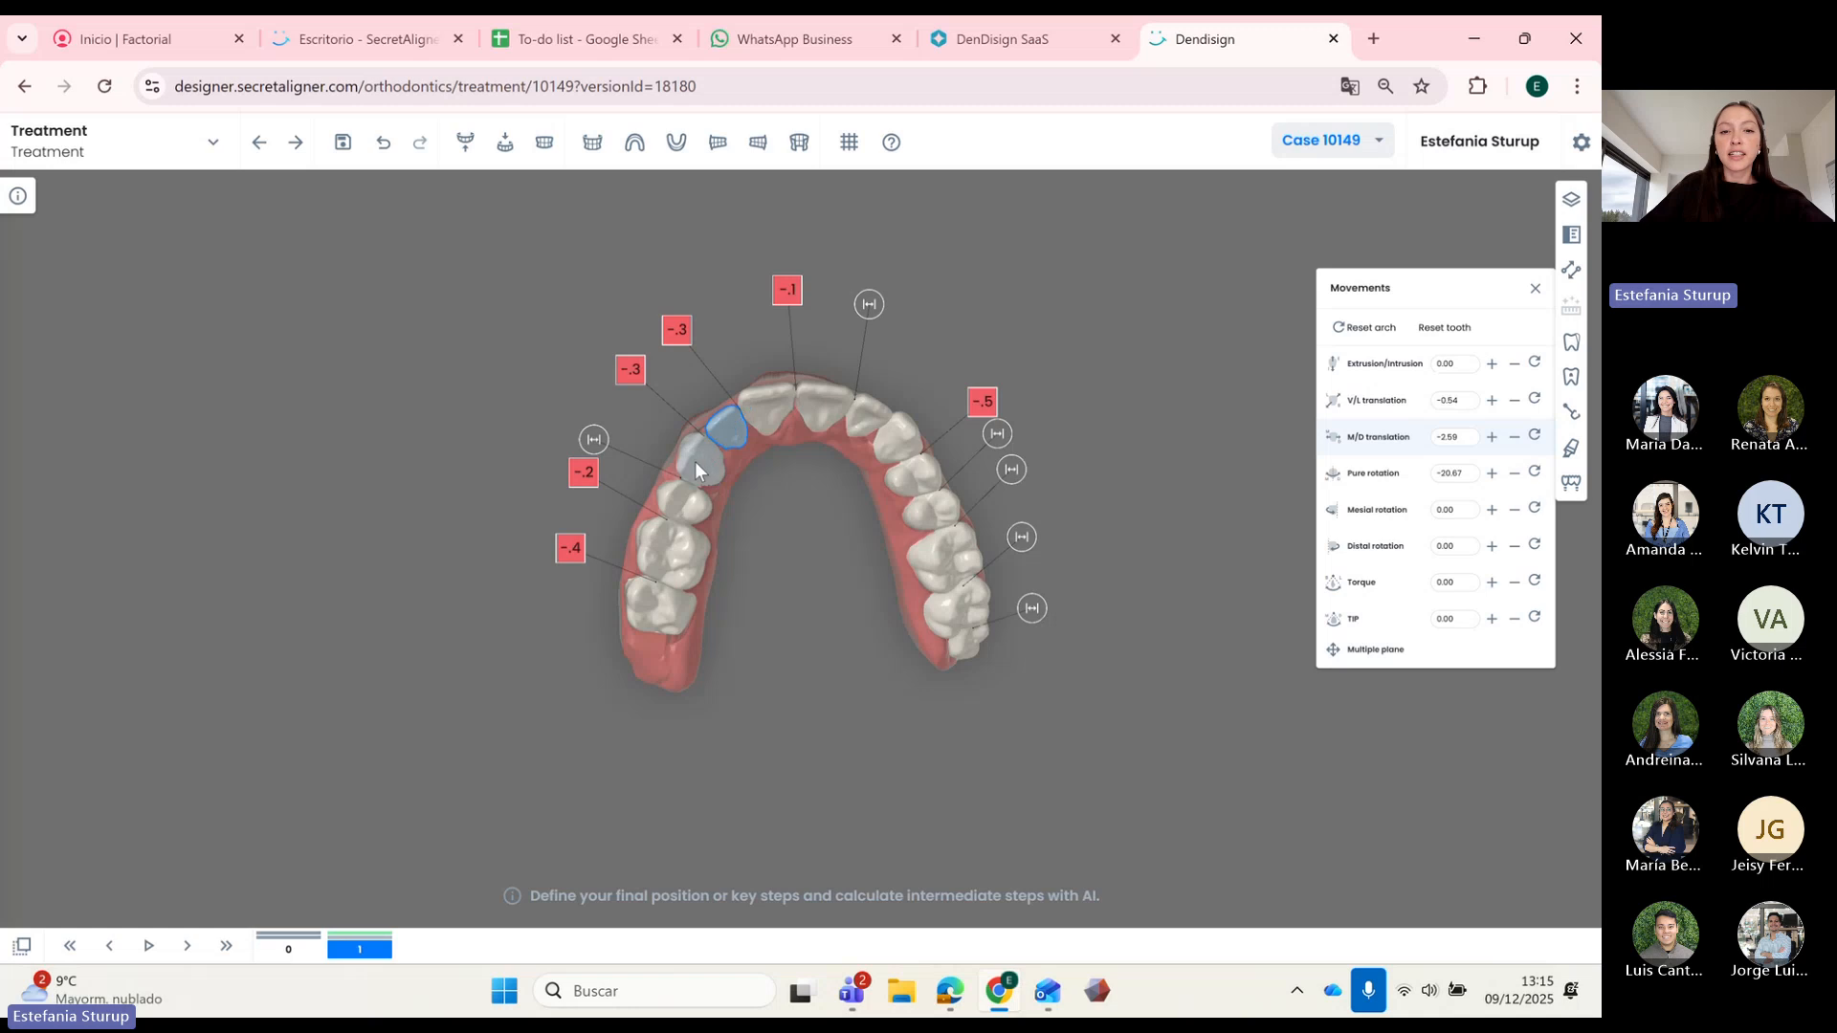
Step: Shift the canine and lateral incisor together mesio-distally, bringing the canine to -3.44
ctrl+click(729, 428)
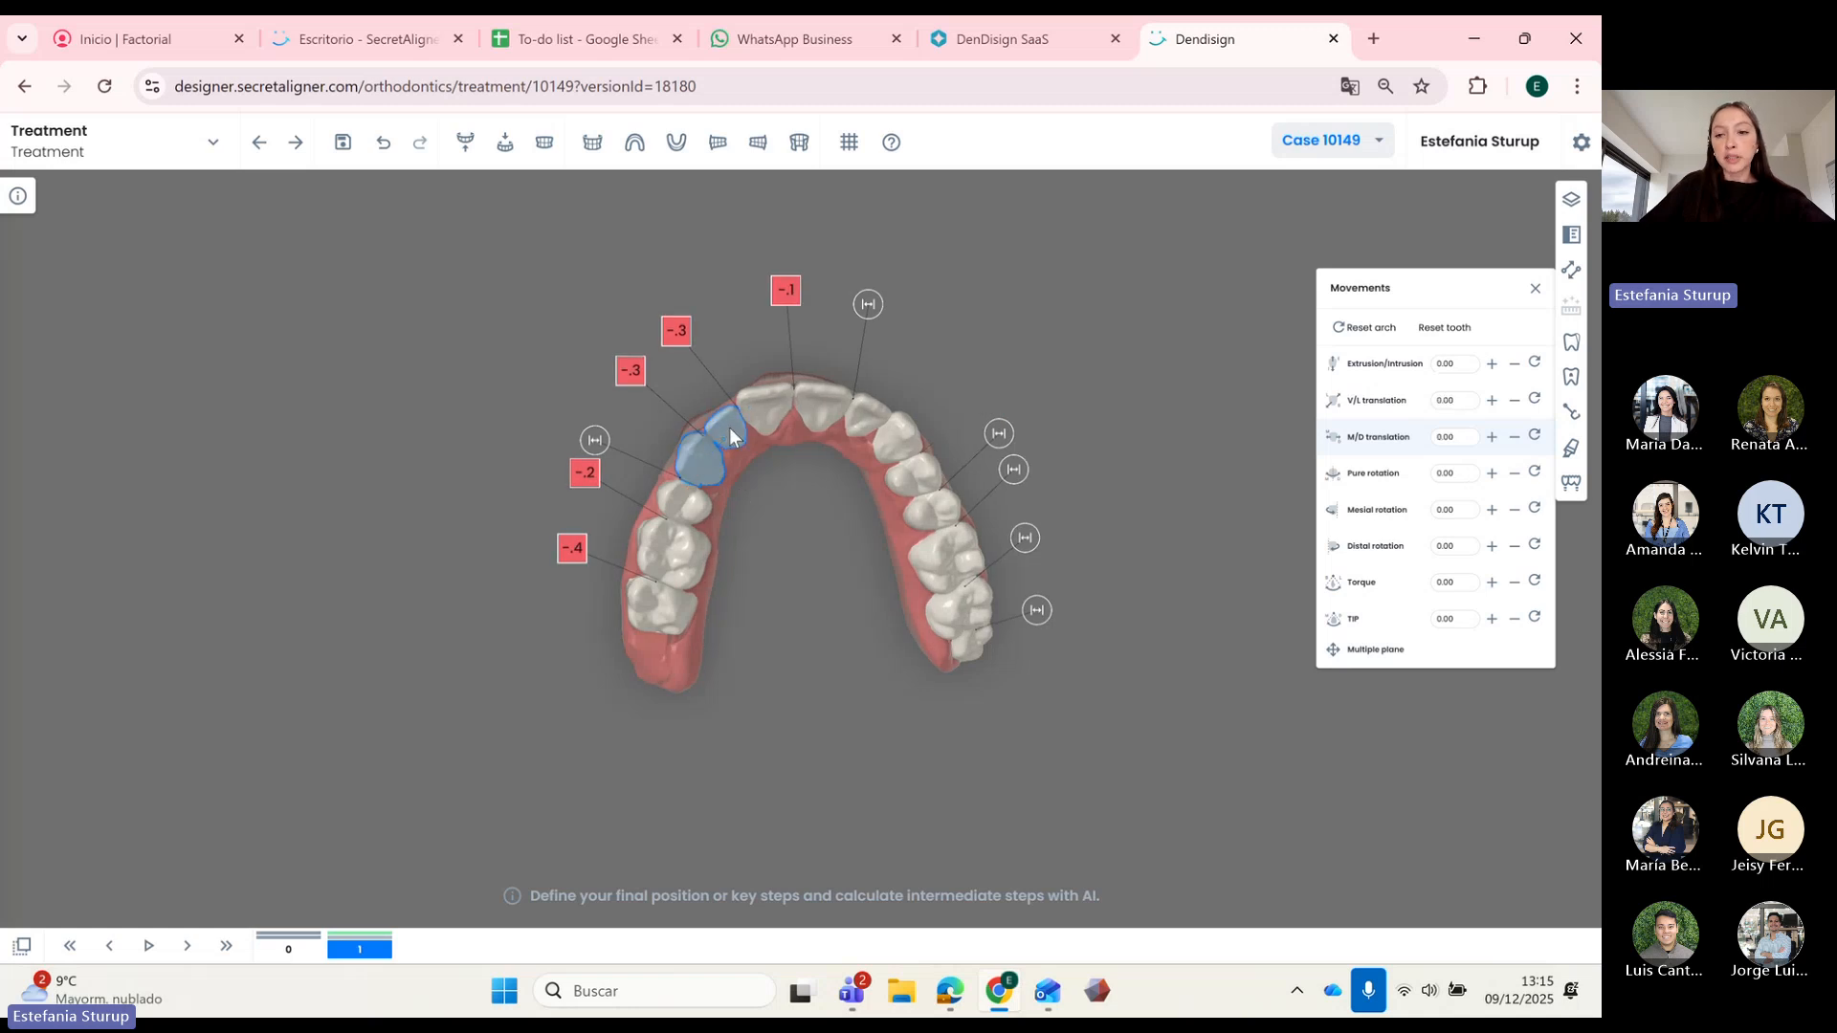
click(1516, 438)
click(1515, 438)
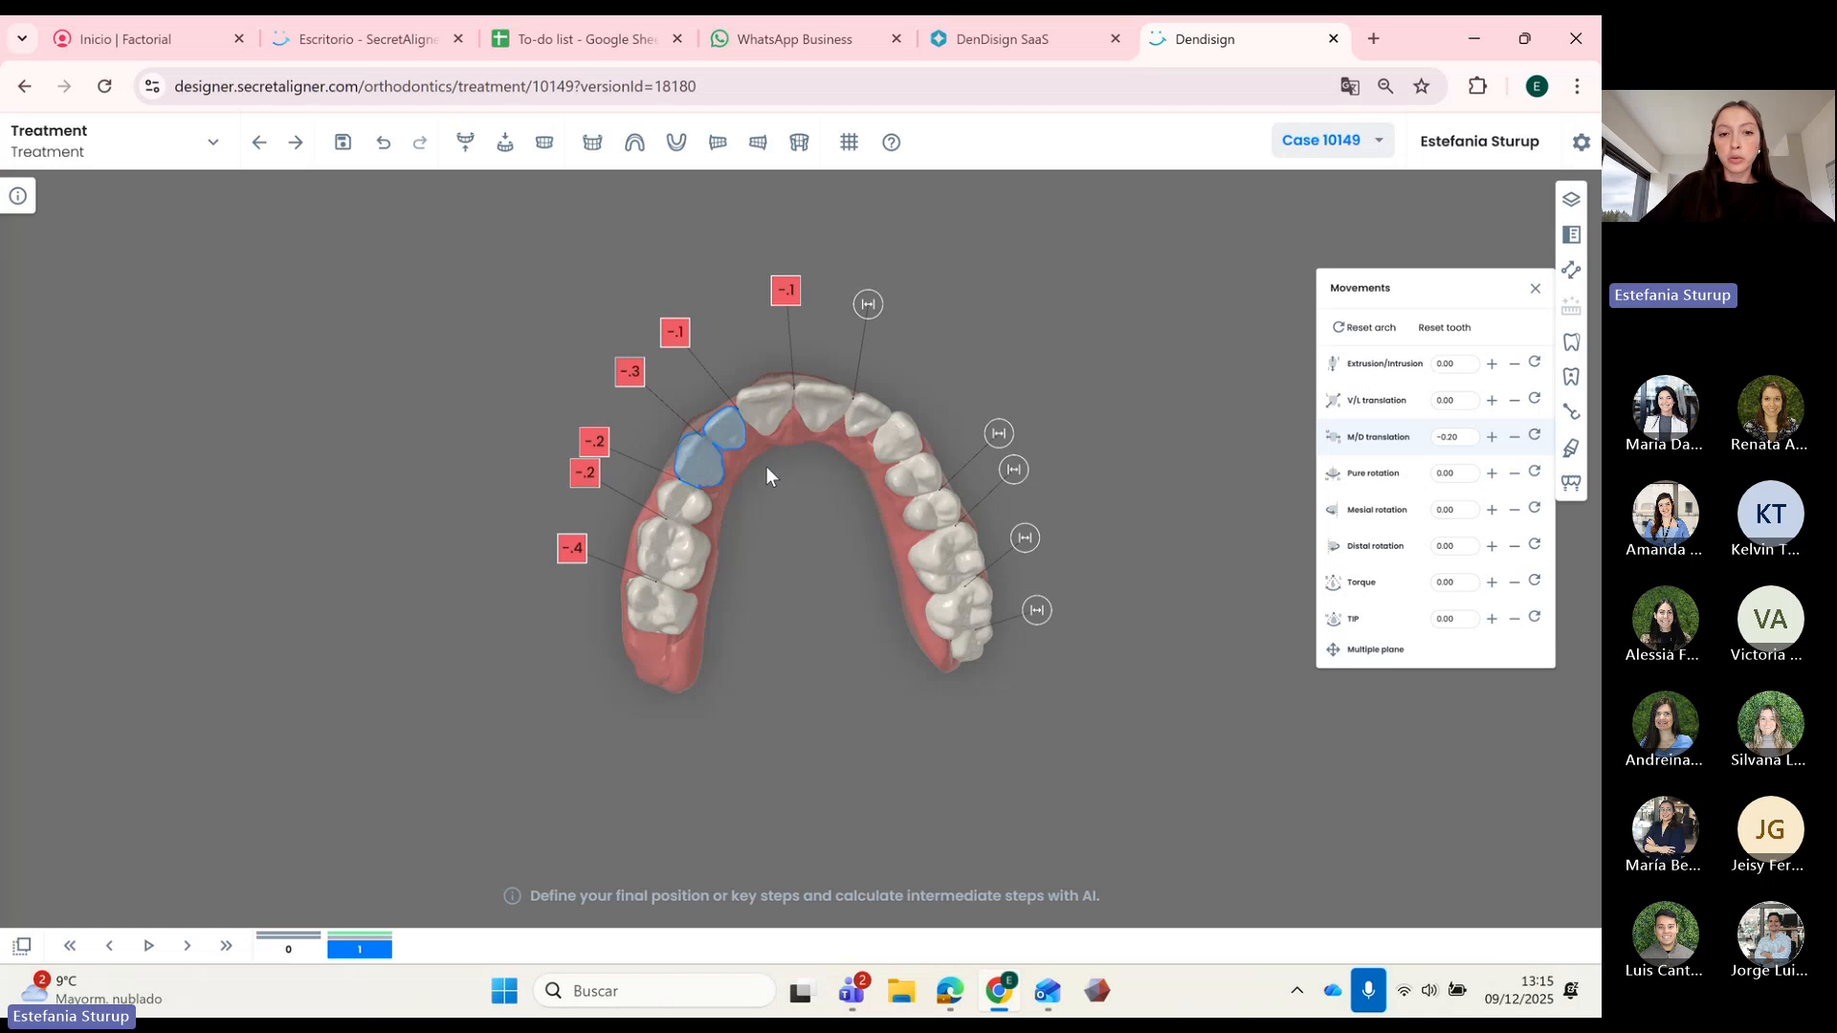
click(766, 467)
click(708, 462)
click(1517, 441)
click(1517, 441)
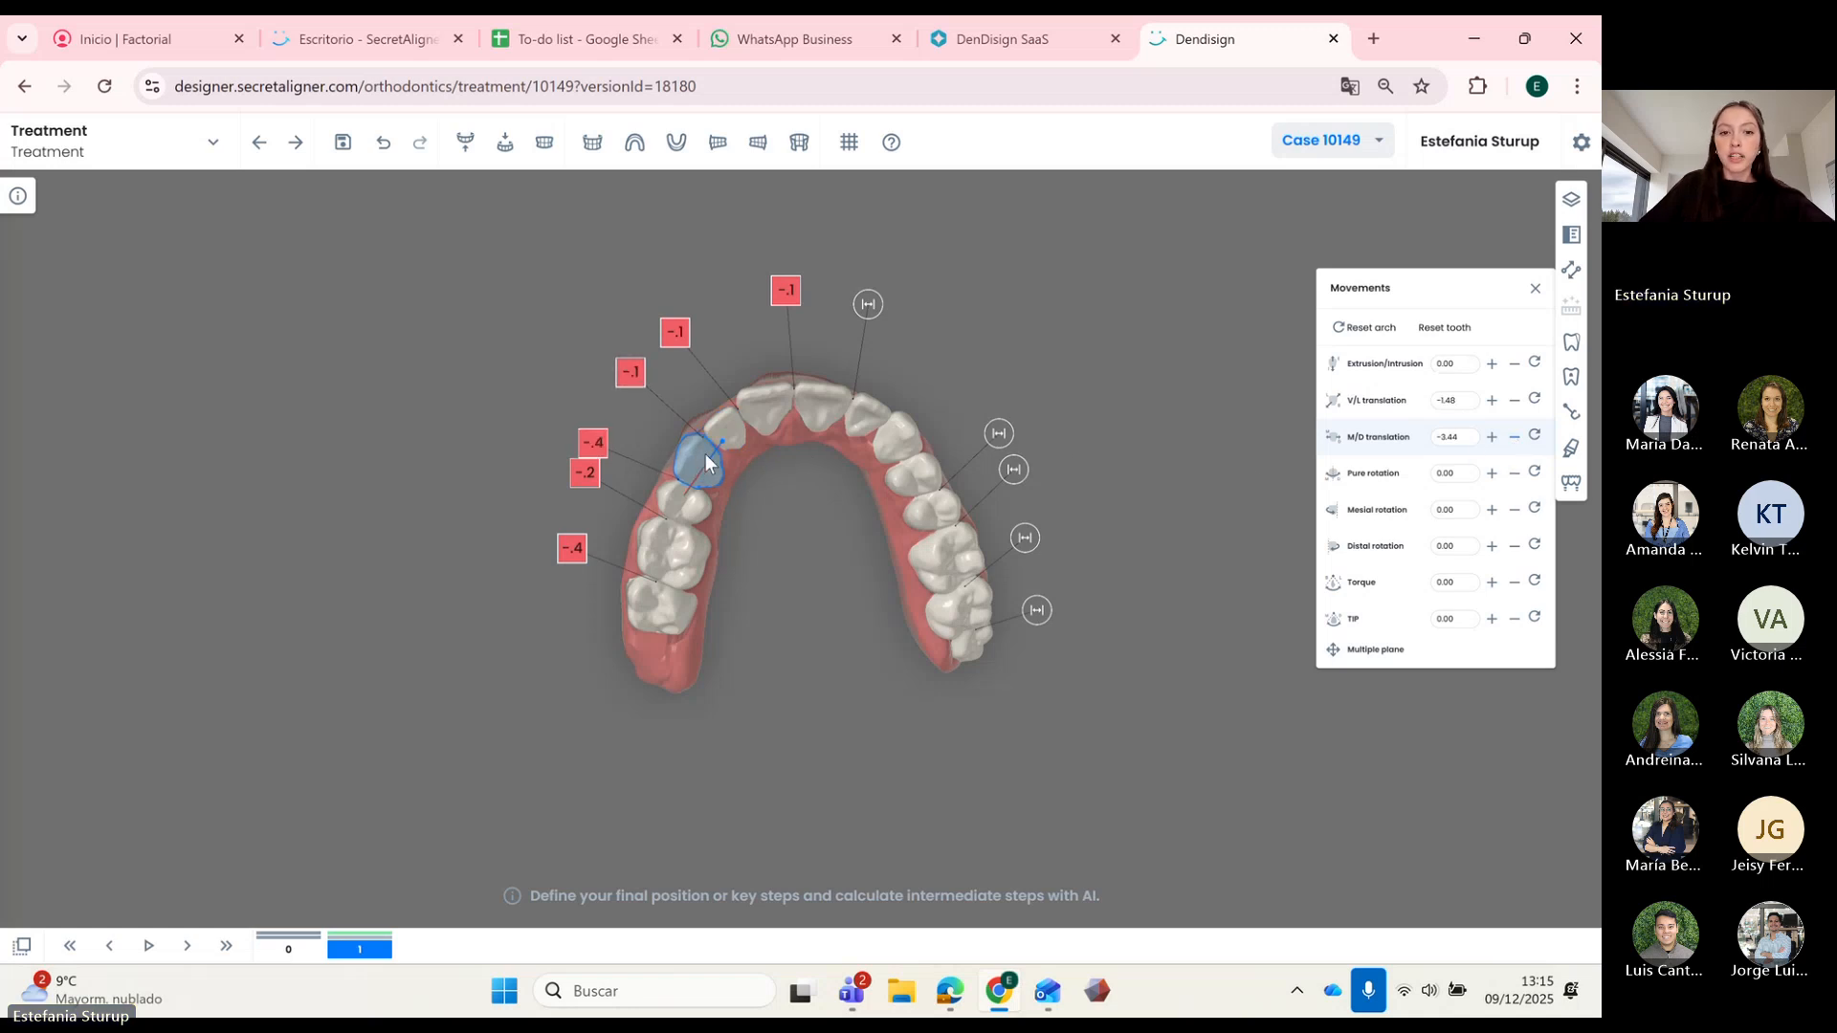
shift+click(726, 435)
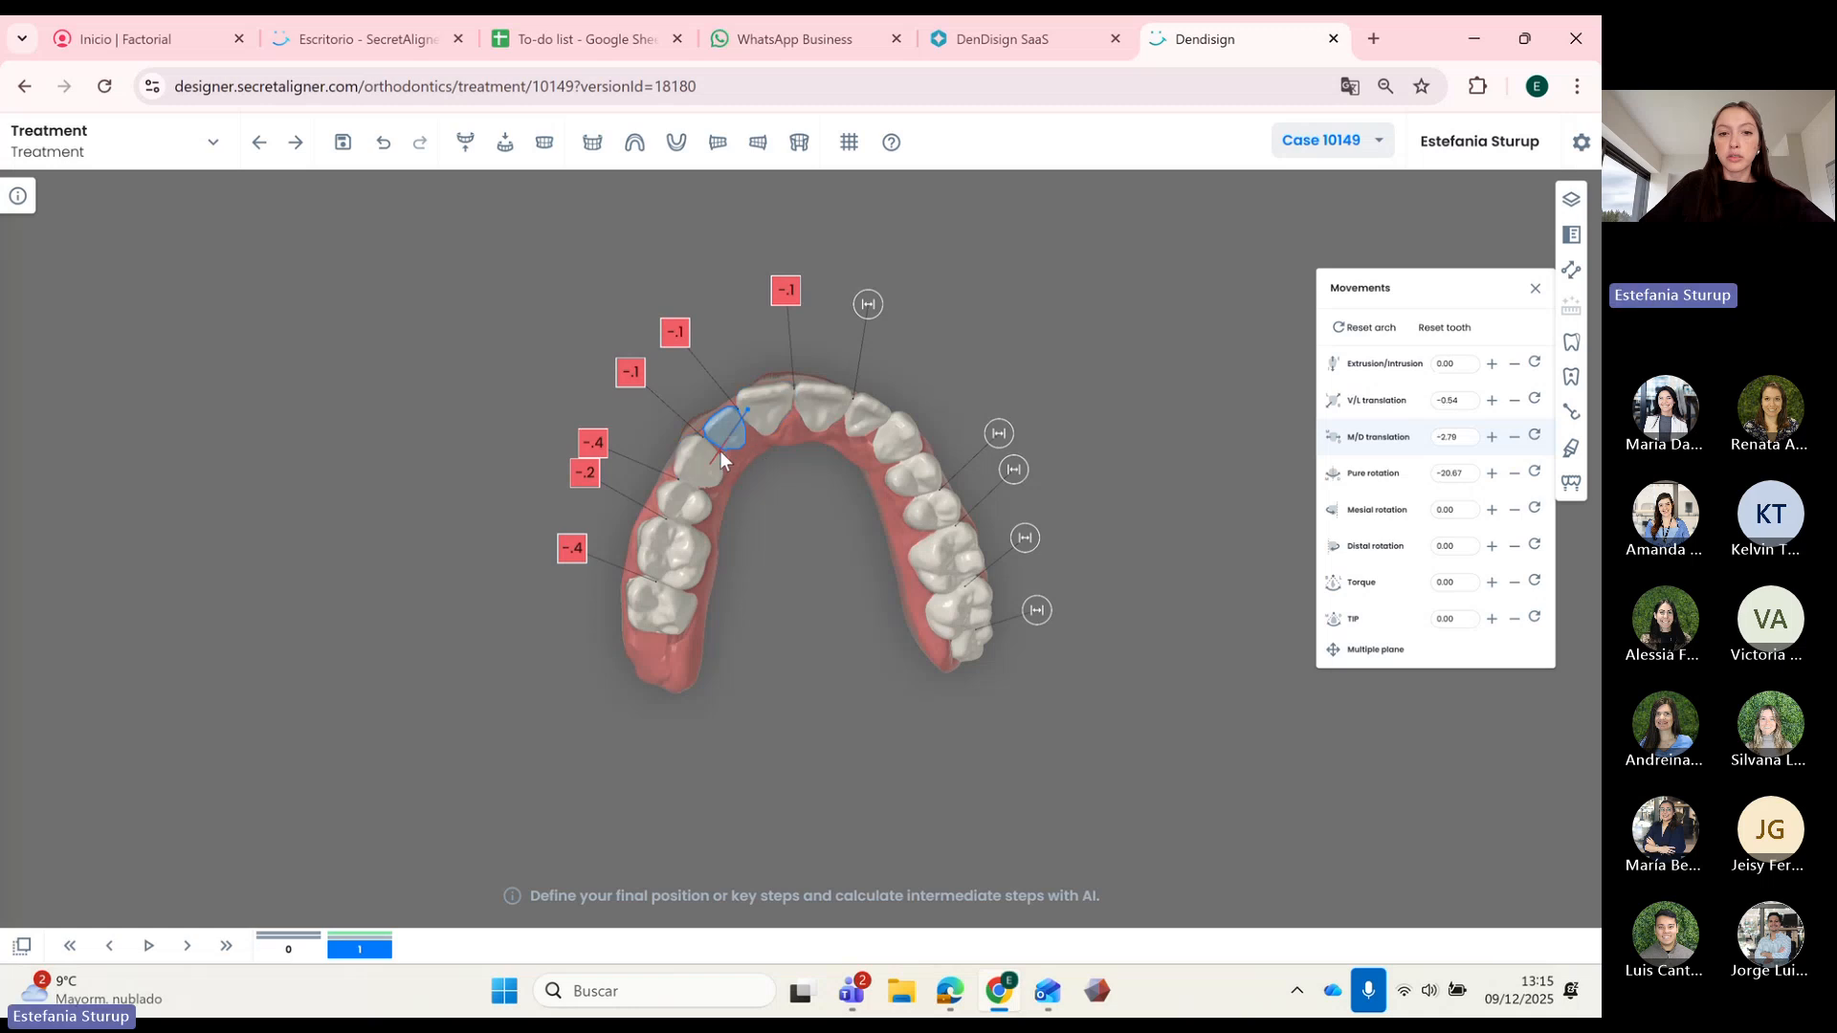
Step: Move the selected teeth 0.2 vestibulo-lingually and the left premolar 0.4 mesio-distally
click(1492, 400)
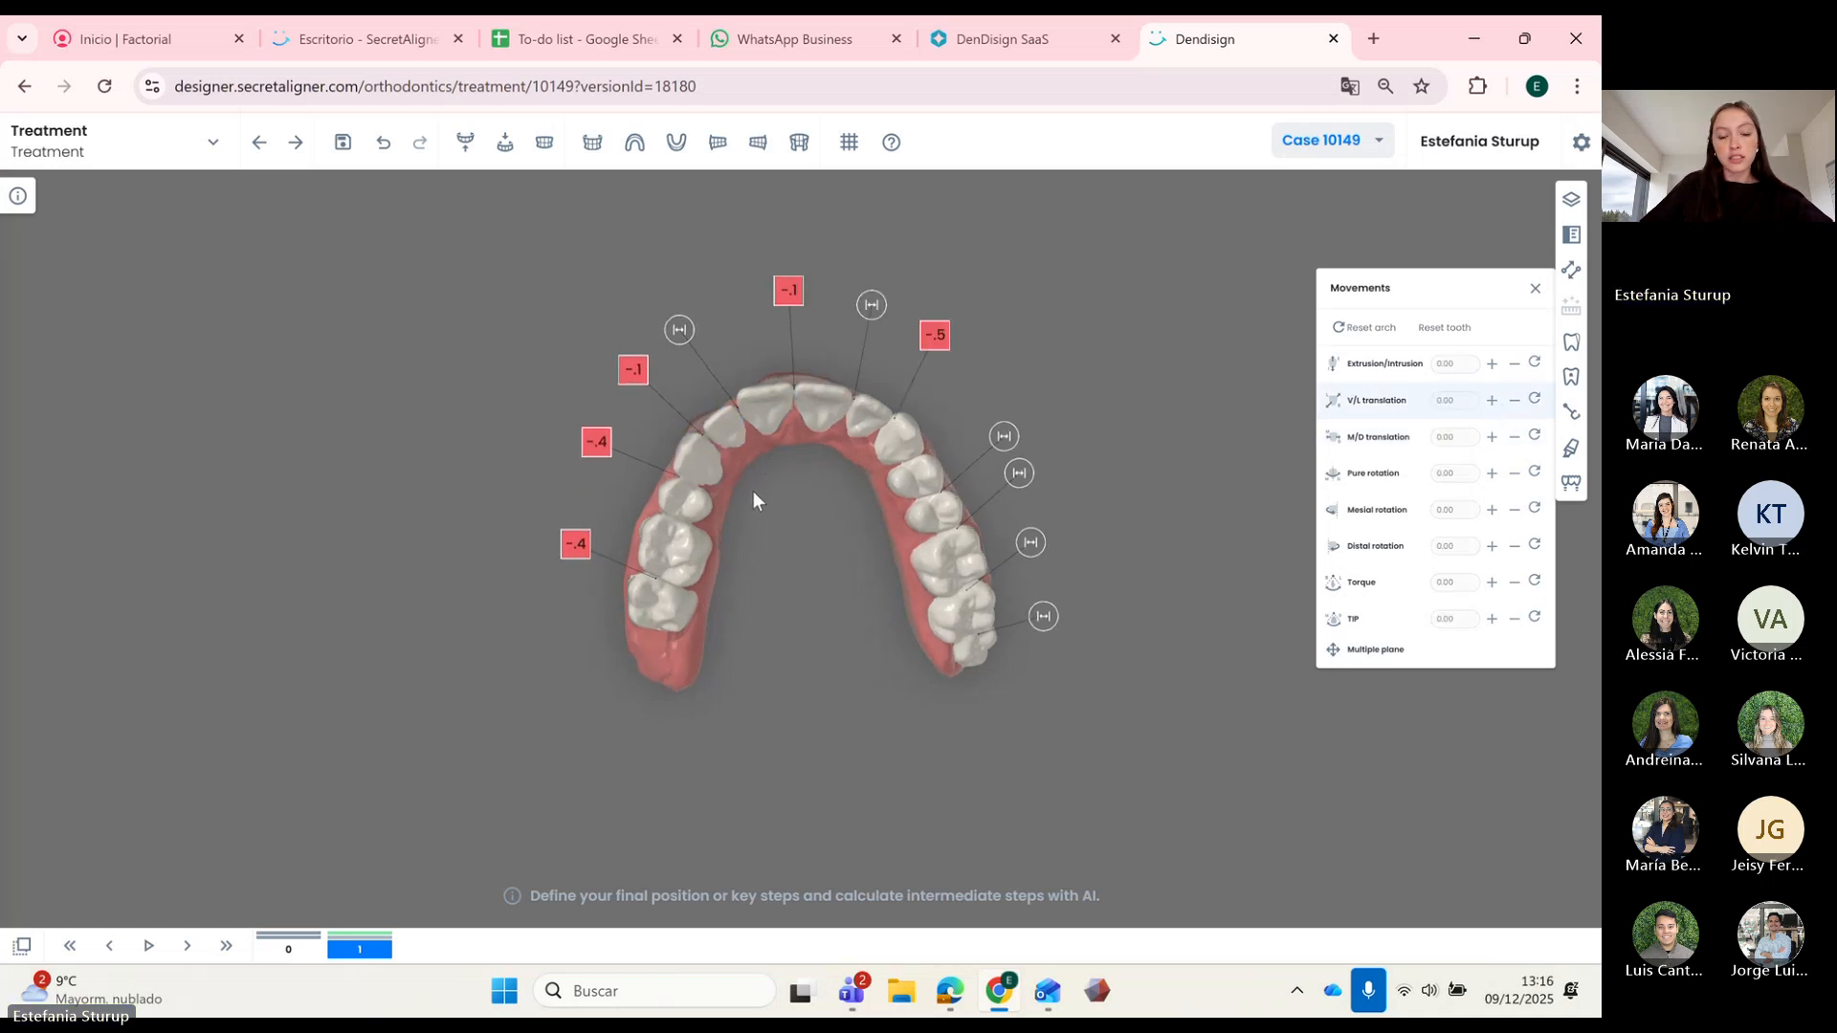
click(697, 515)
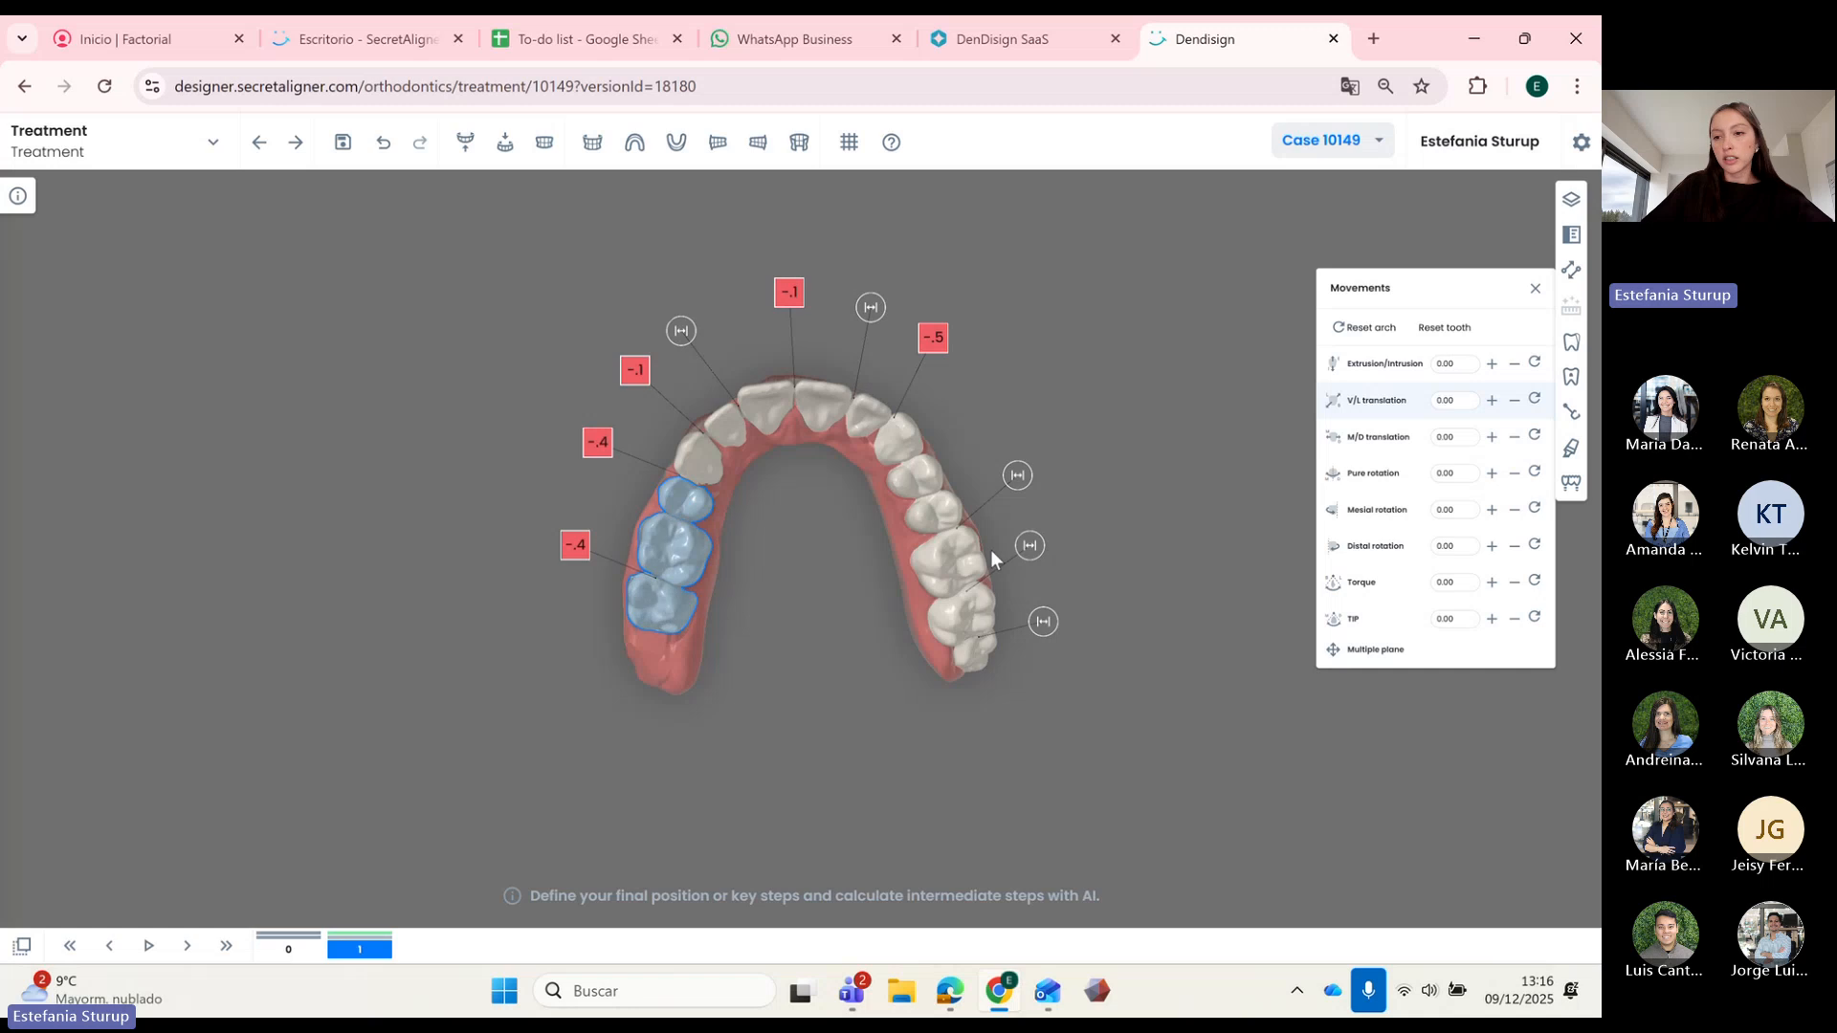
click(1514, 439)
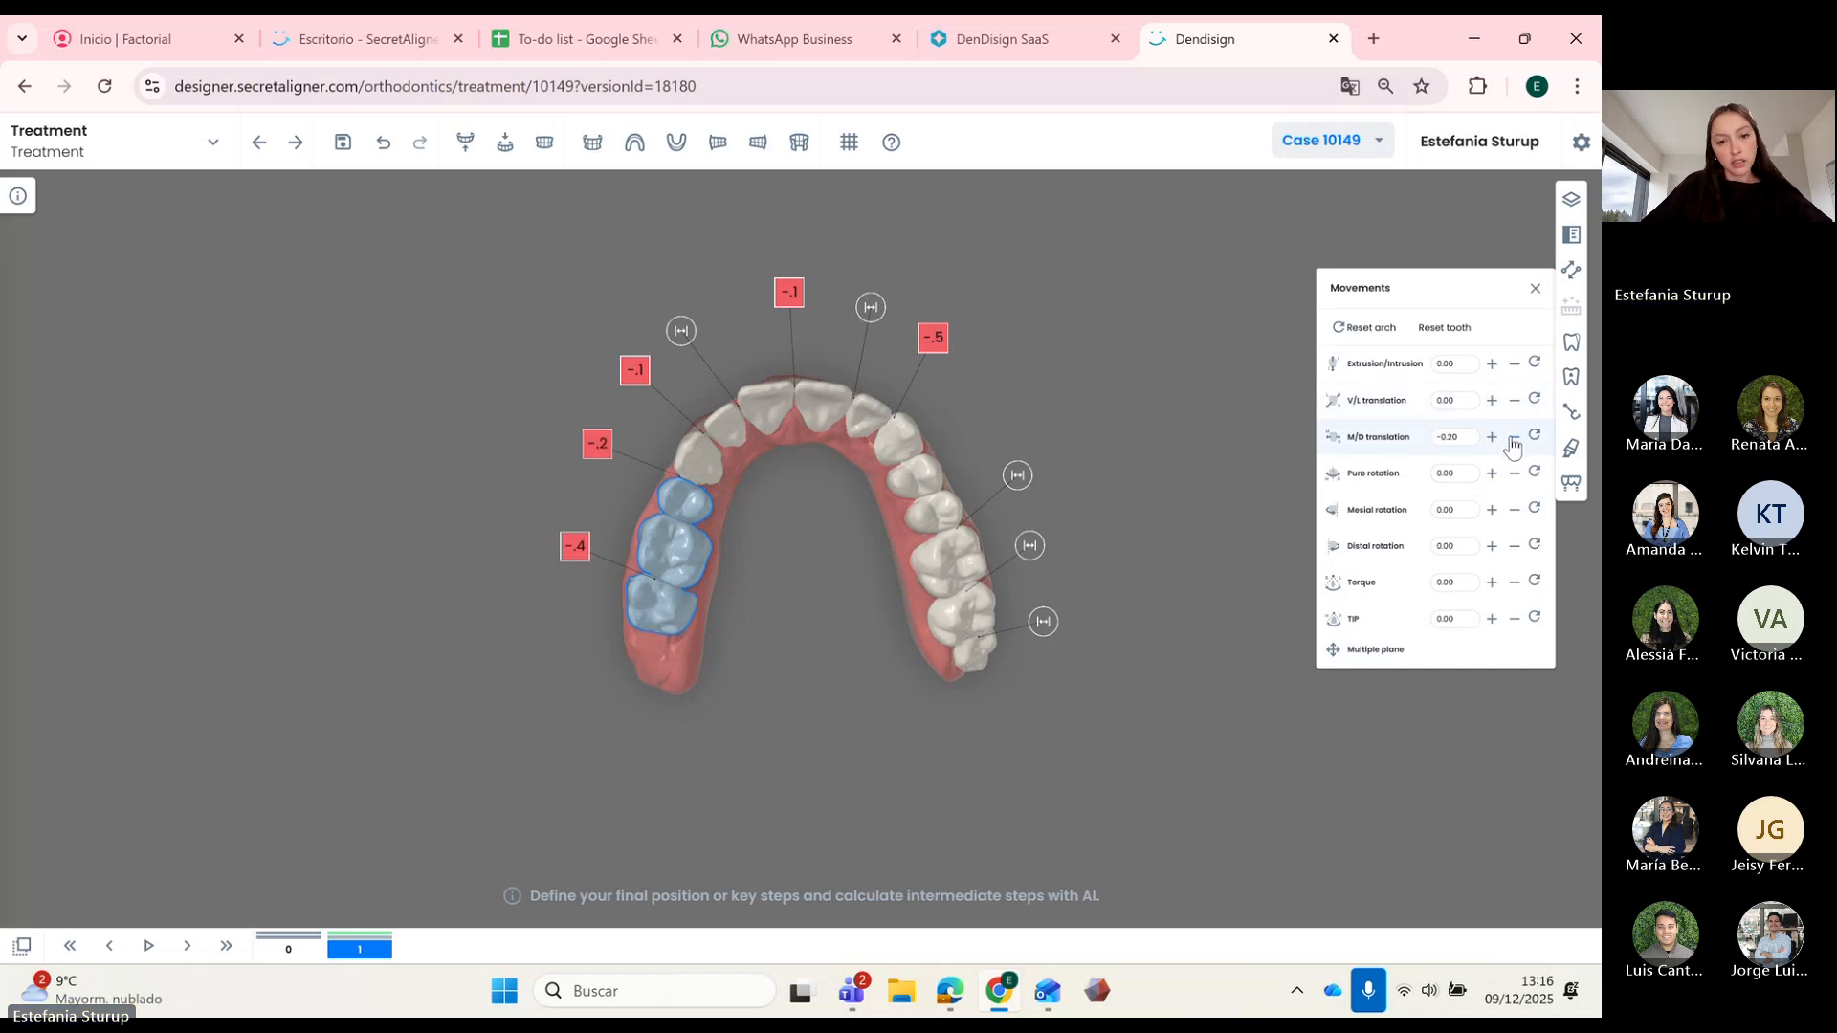
click(1514, 438)
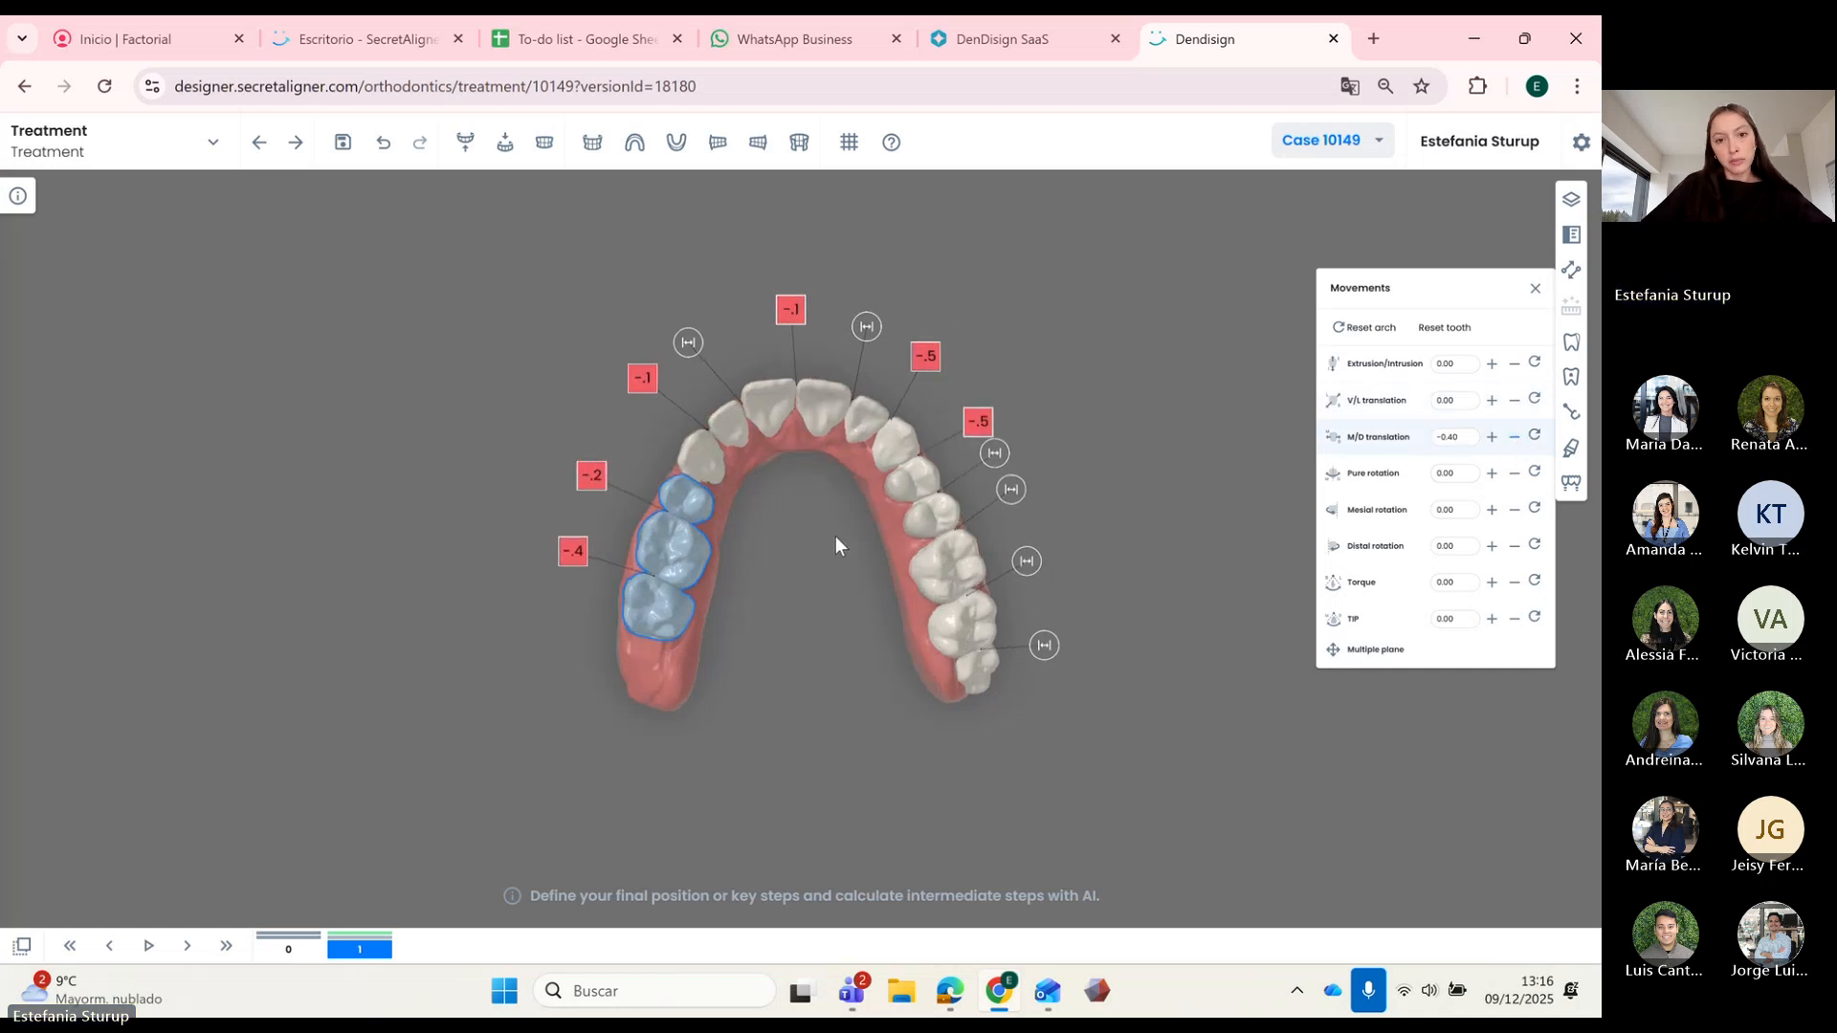
Step: Pull the rear molar back to 2.61 mesio-distally to close its contact
ctrl+click(678, 609)
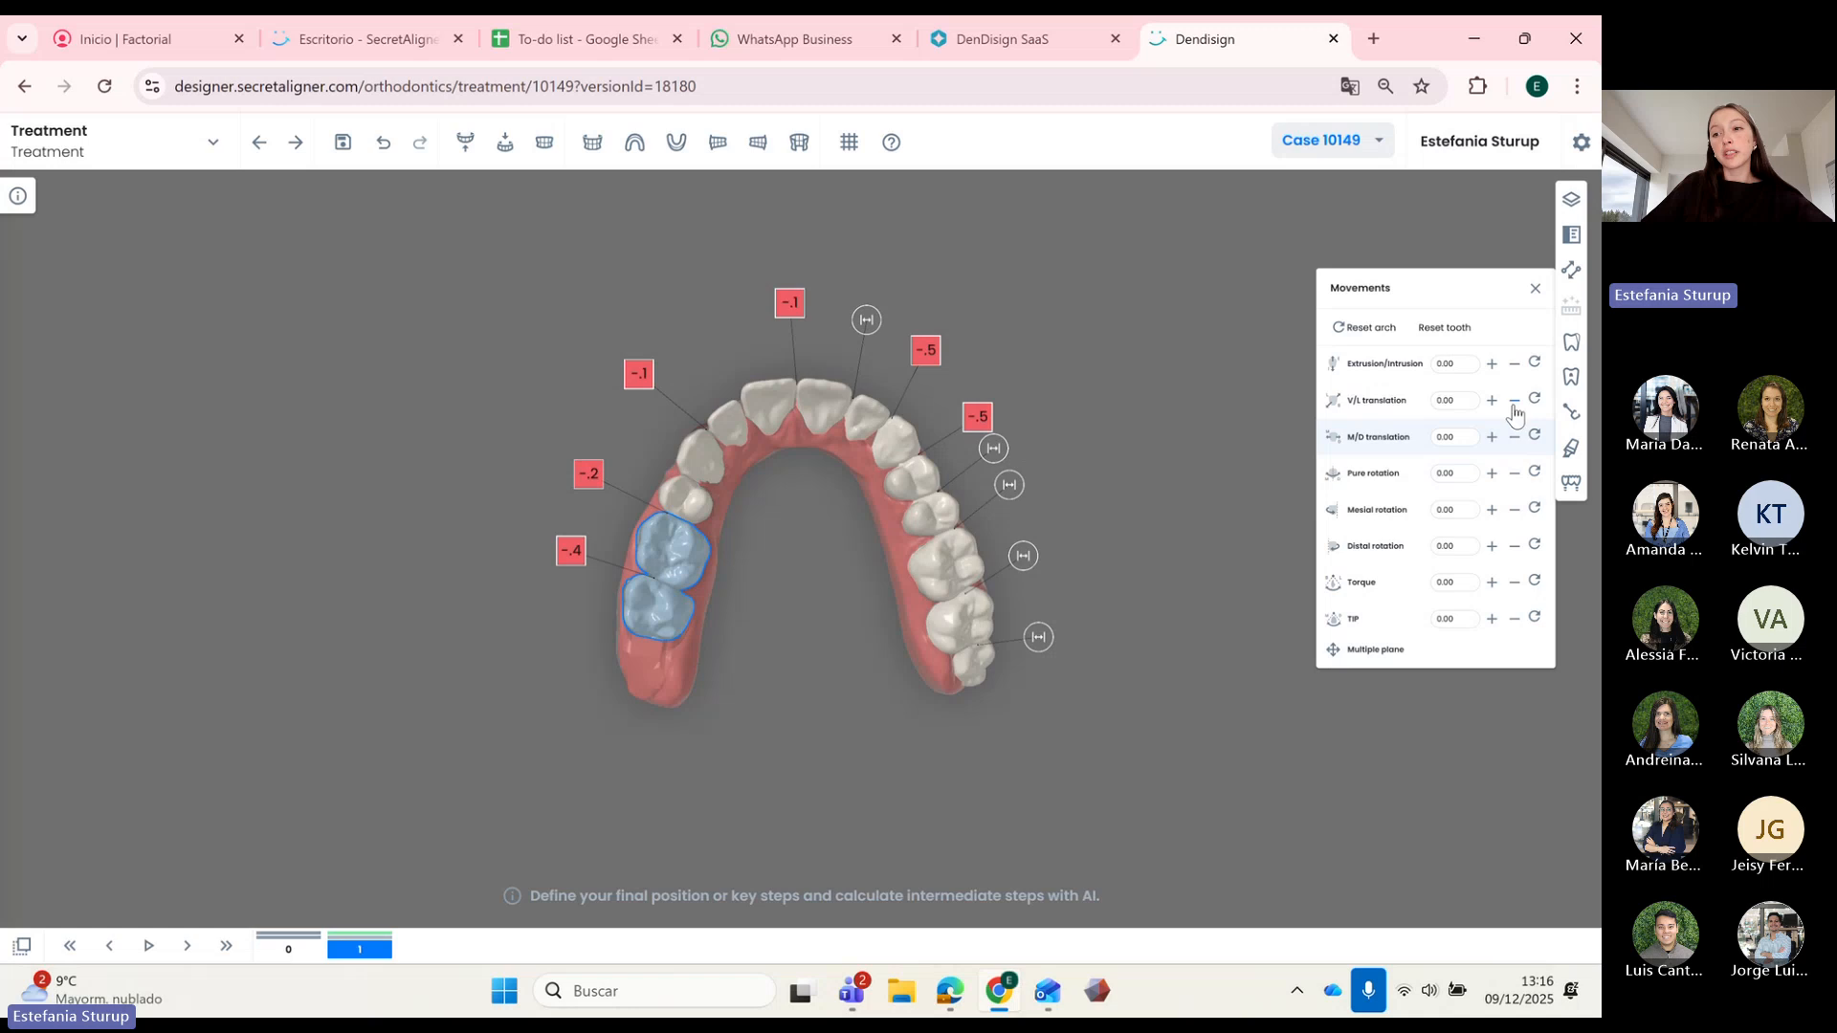
click(1515, 438)
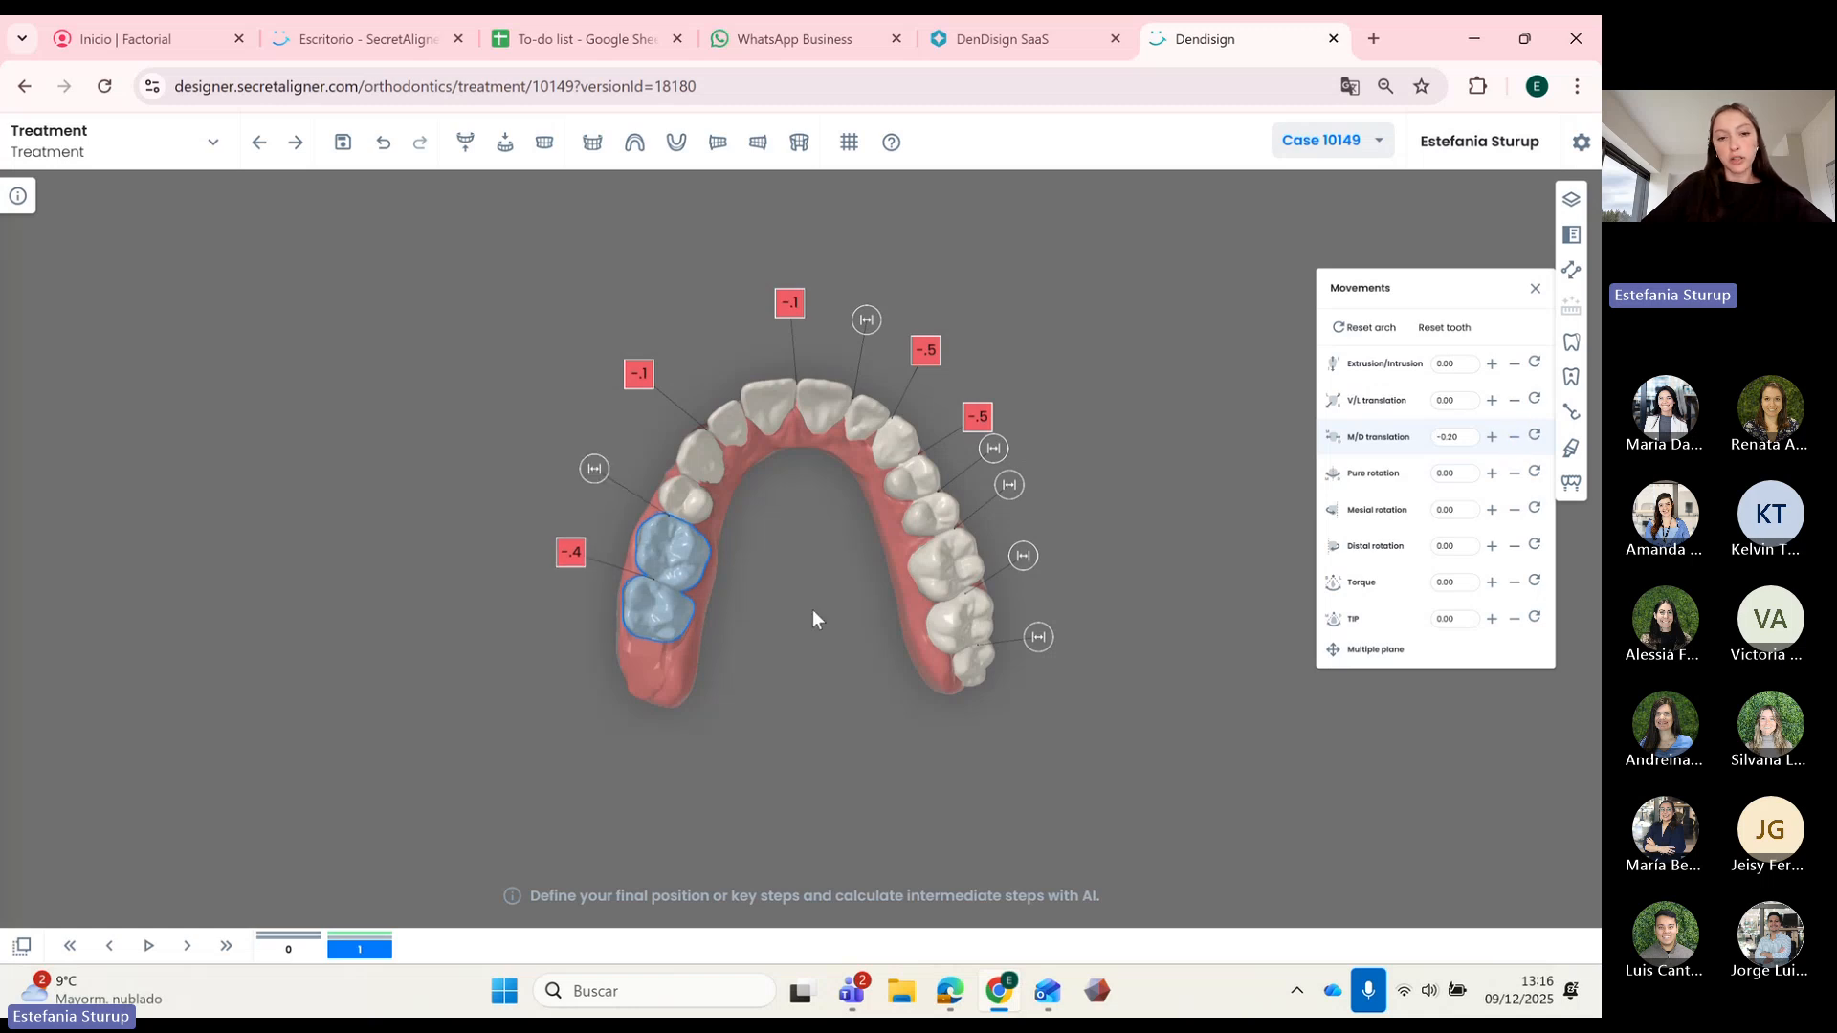
click(1515, 437)
Step: Move a right premolar 0.3 vestibulo-lingually and raise an upper incisor's M/D to 0.21
drag(802, 530, 857, 536)
click(919, 478)
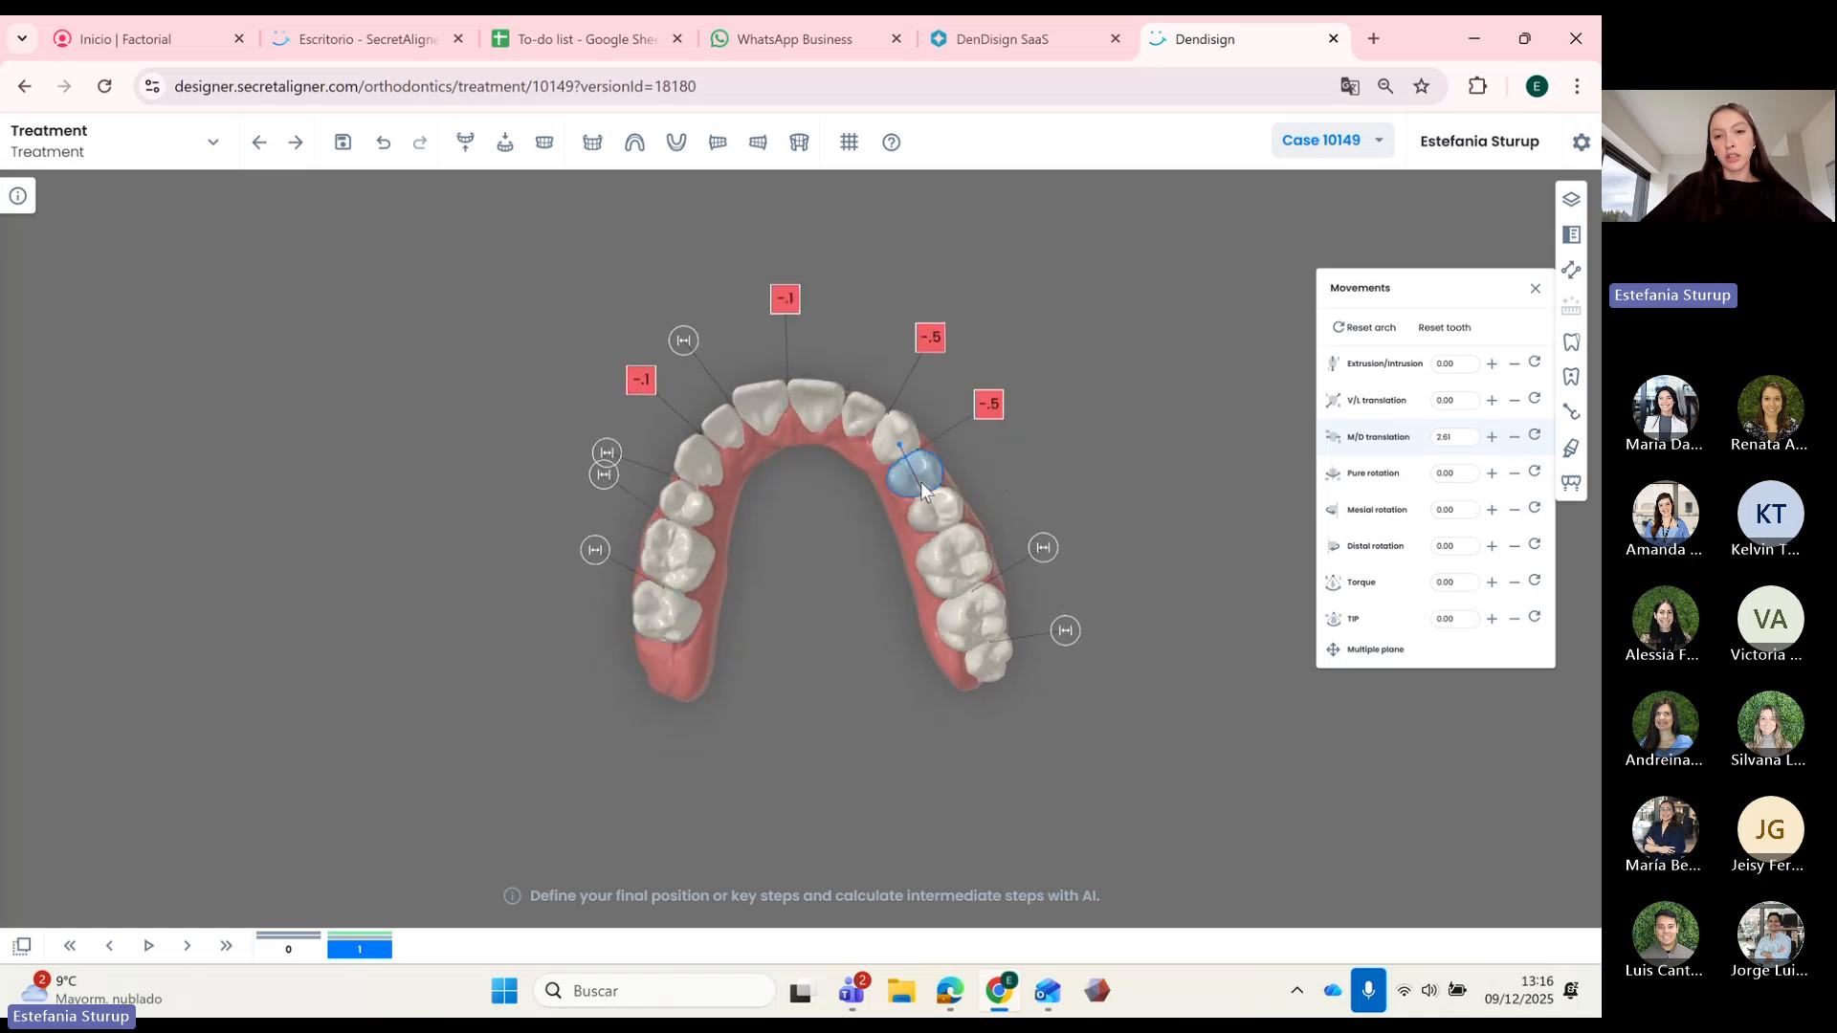
click(1493, 402)
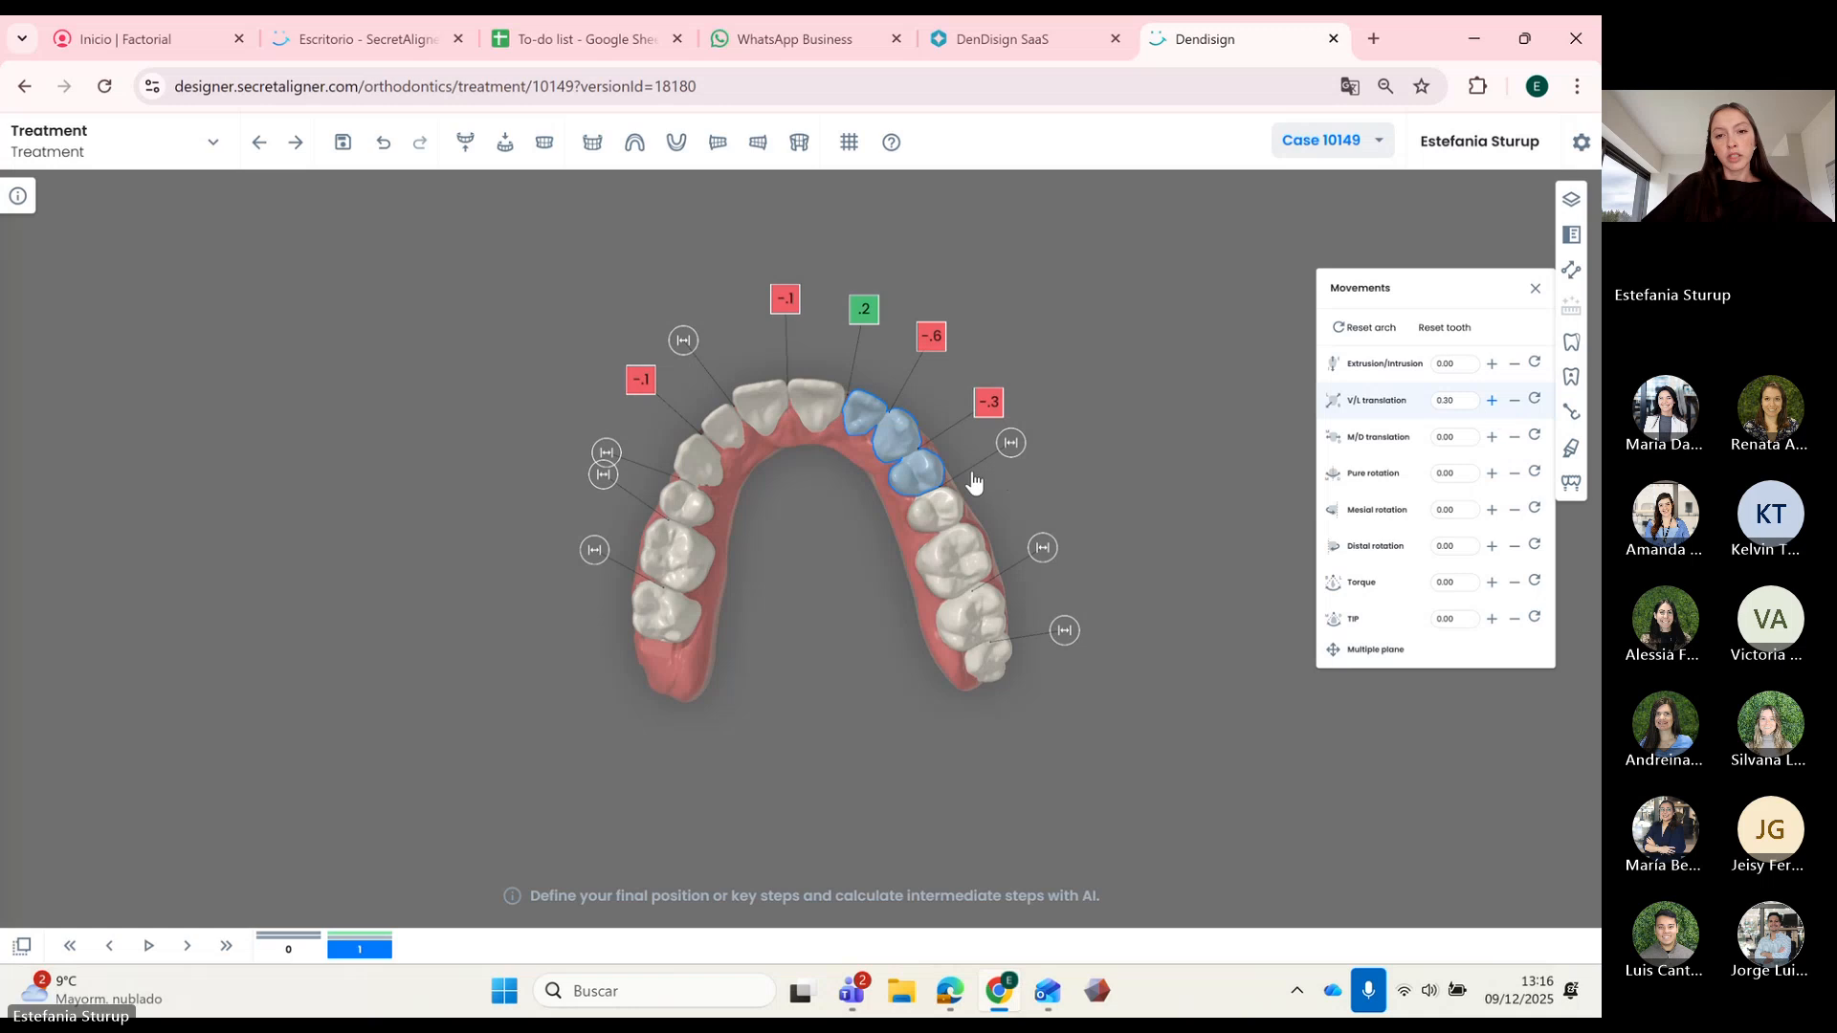
click(849, 419)
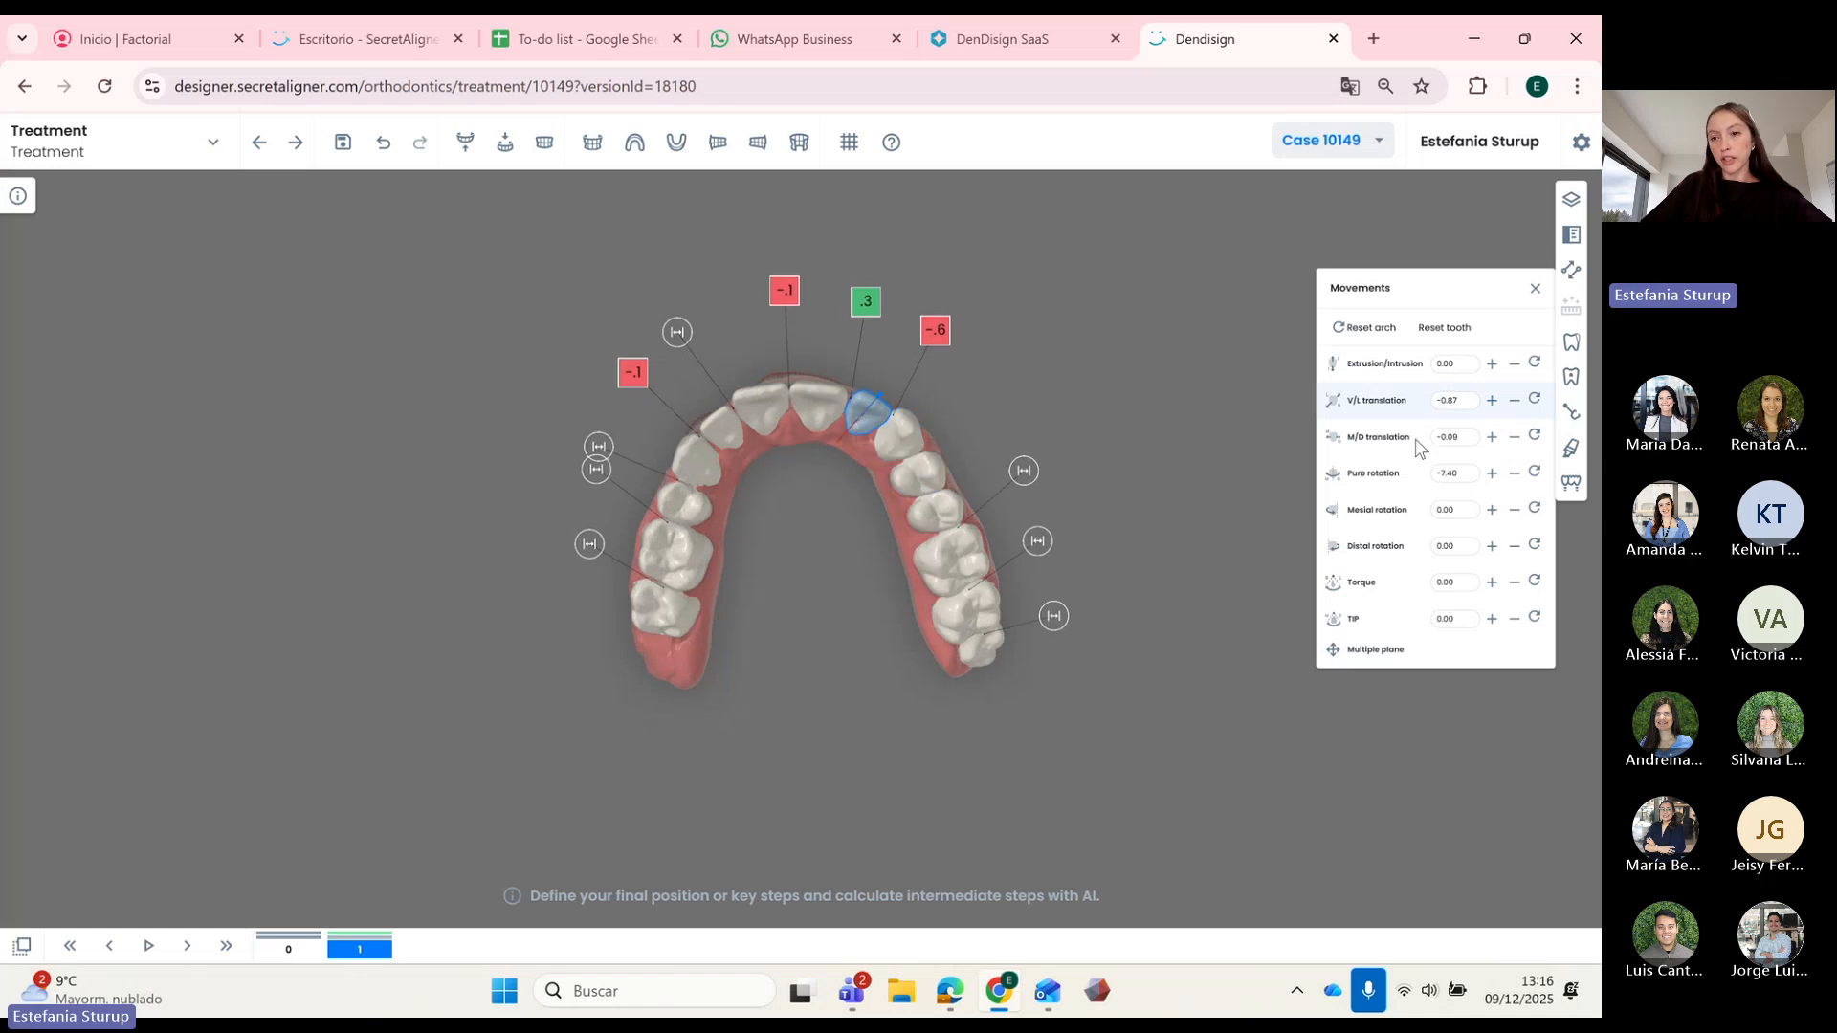
click(1492, 438)
click(1492, 440)
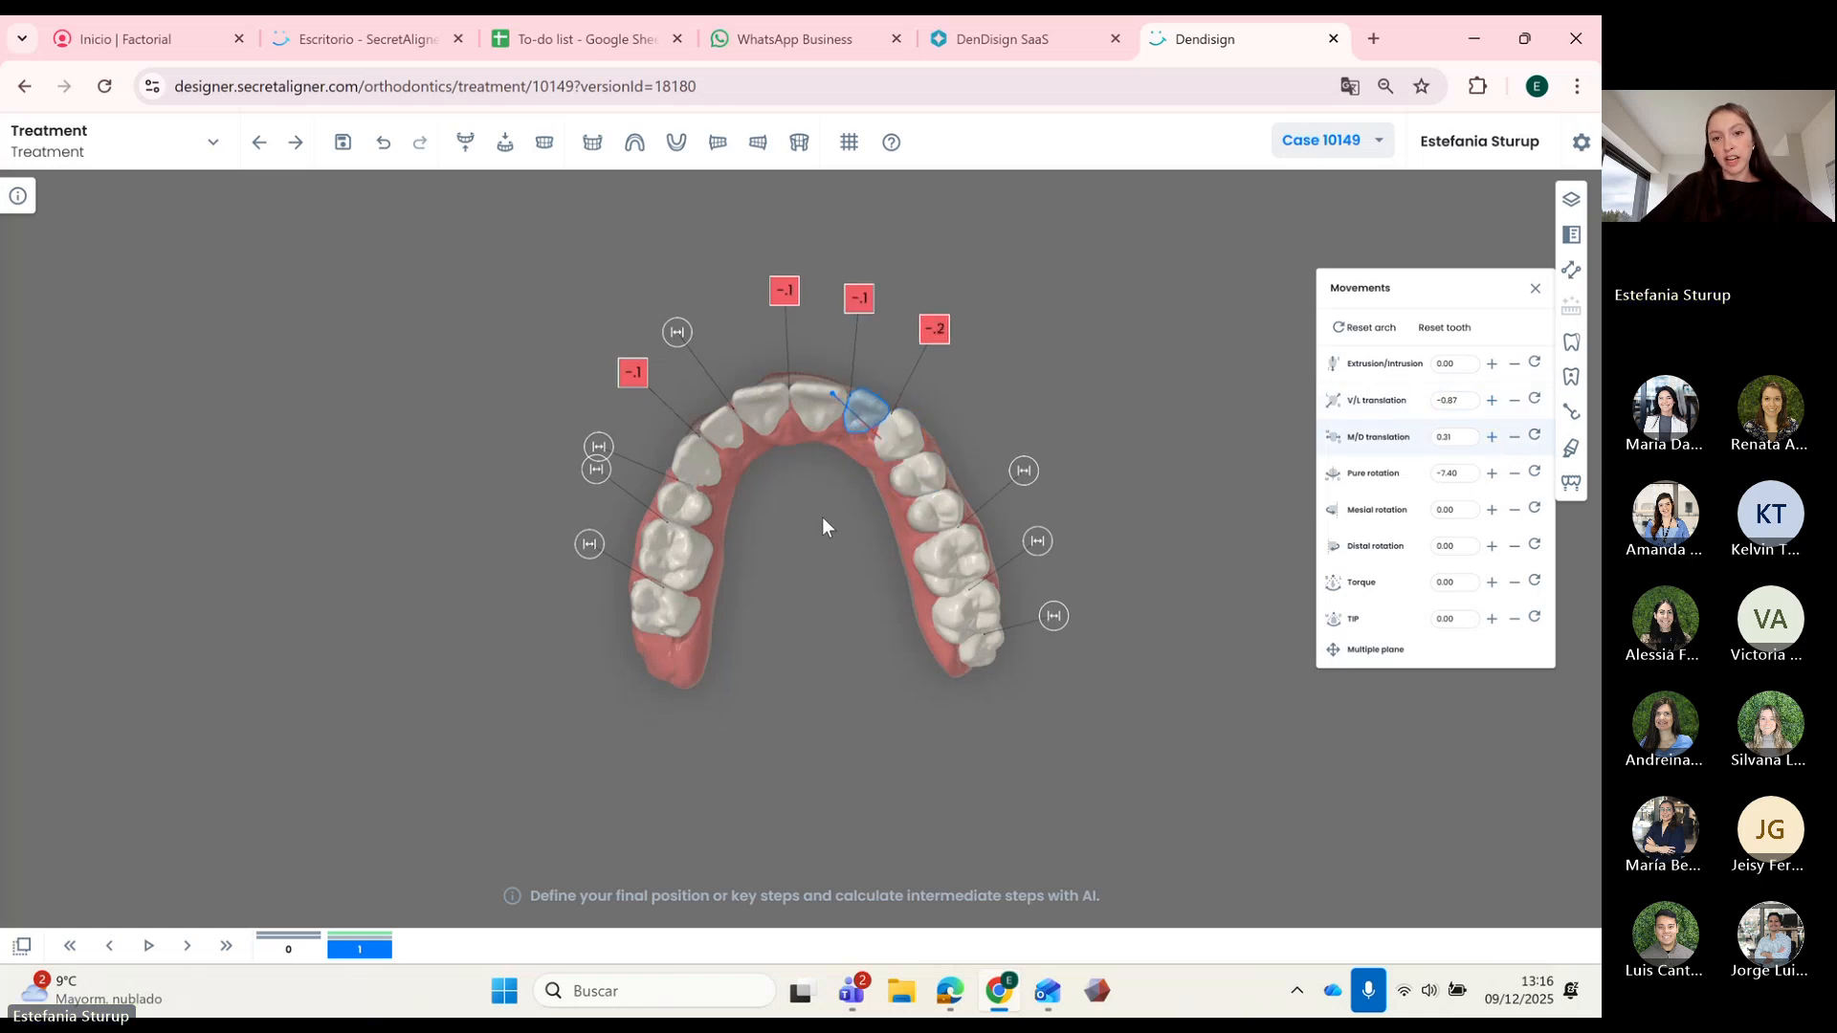
Step: Compare with step 0, then move the upper incisor vestibulo-lingually to -1.07 at step 1
drag(823, 516, 875, 561)
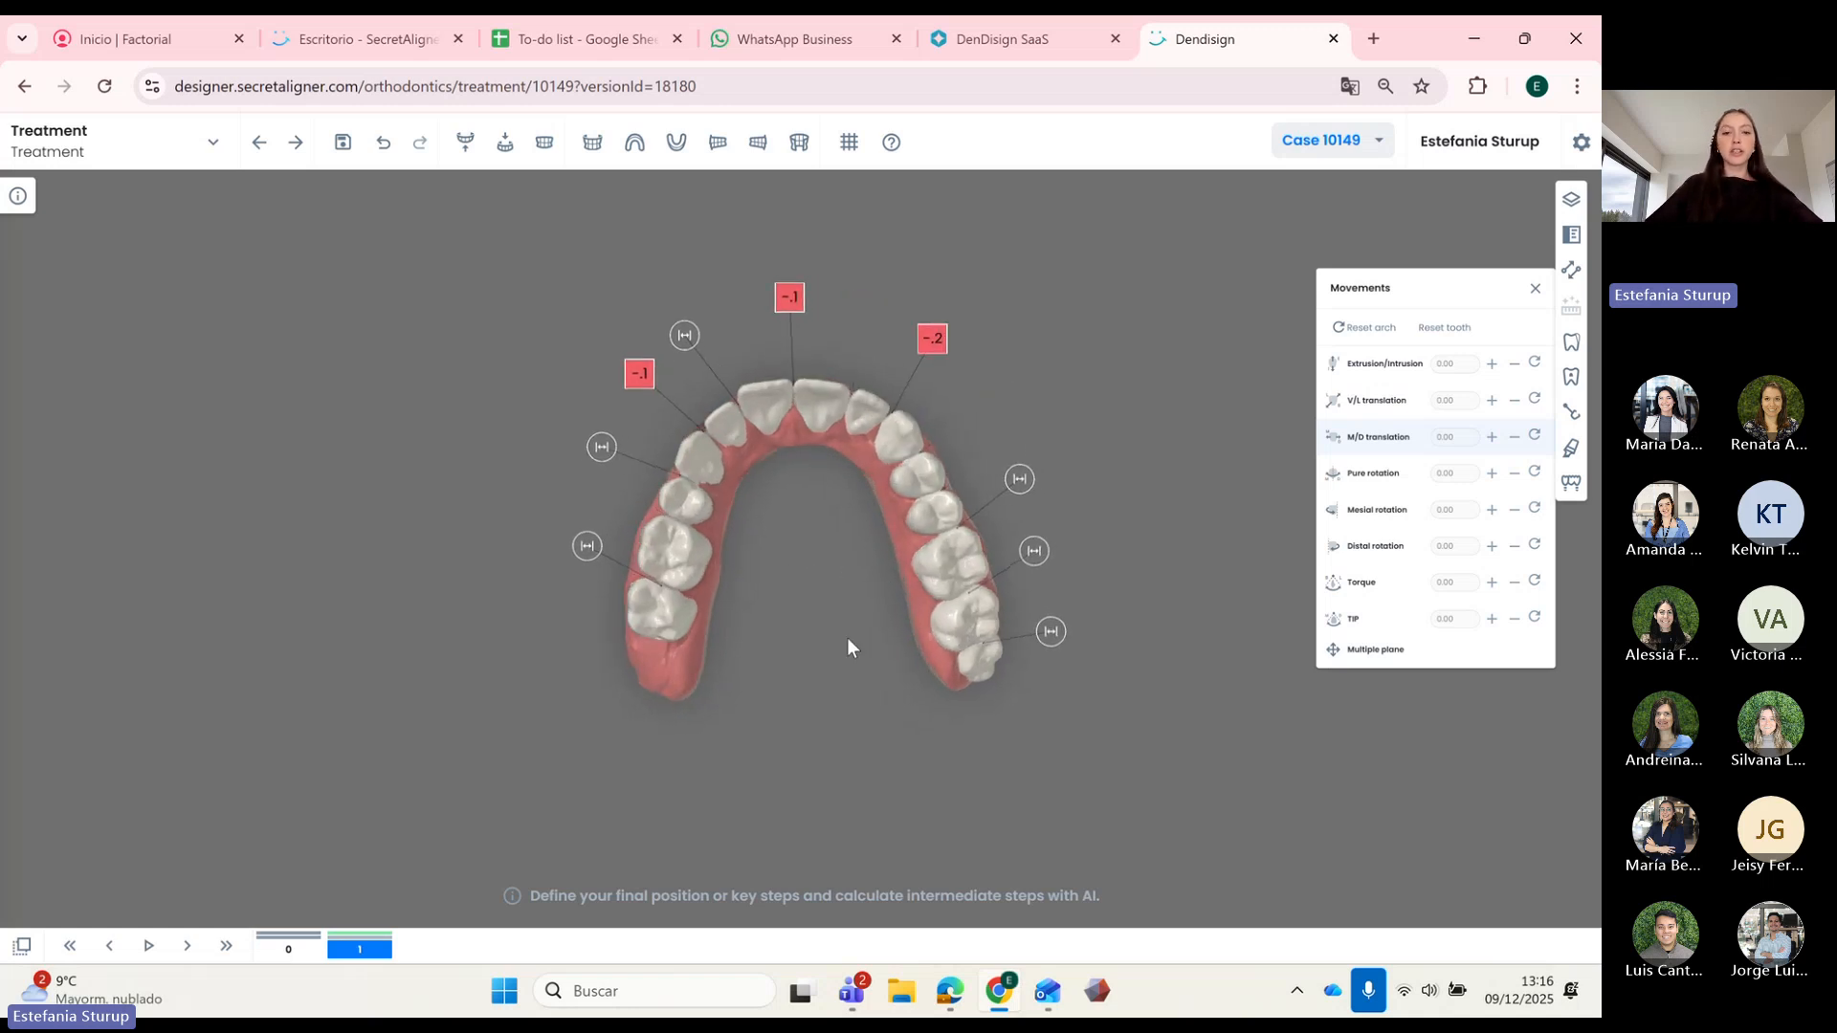
click(290, 950)
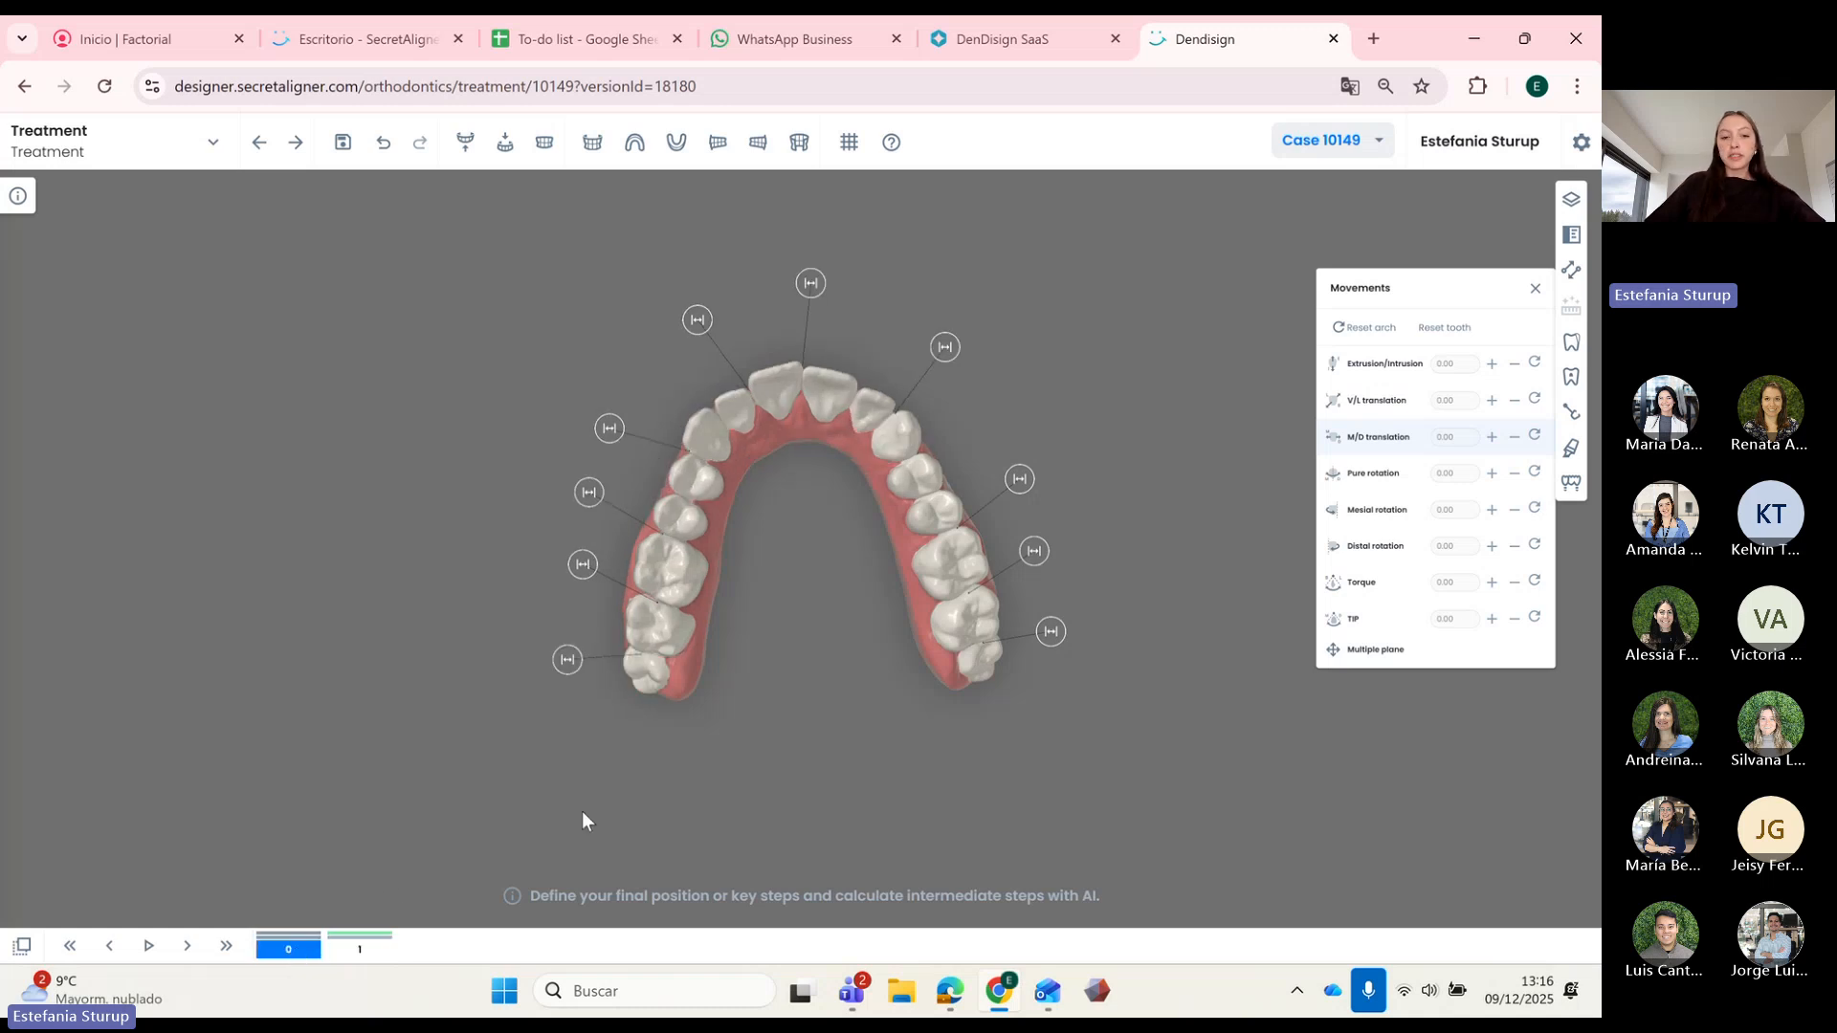
click(360, 952)
drag(797, 541, 823, 494)
click(865, 409)
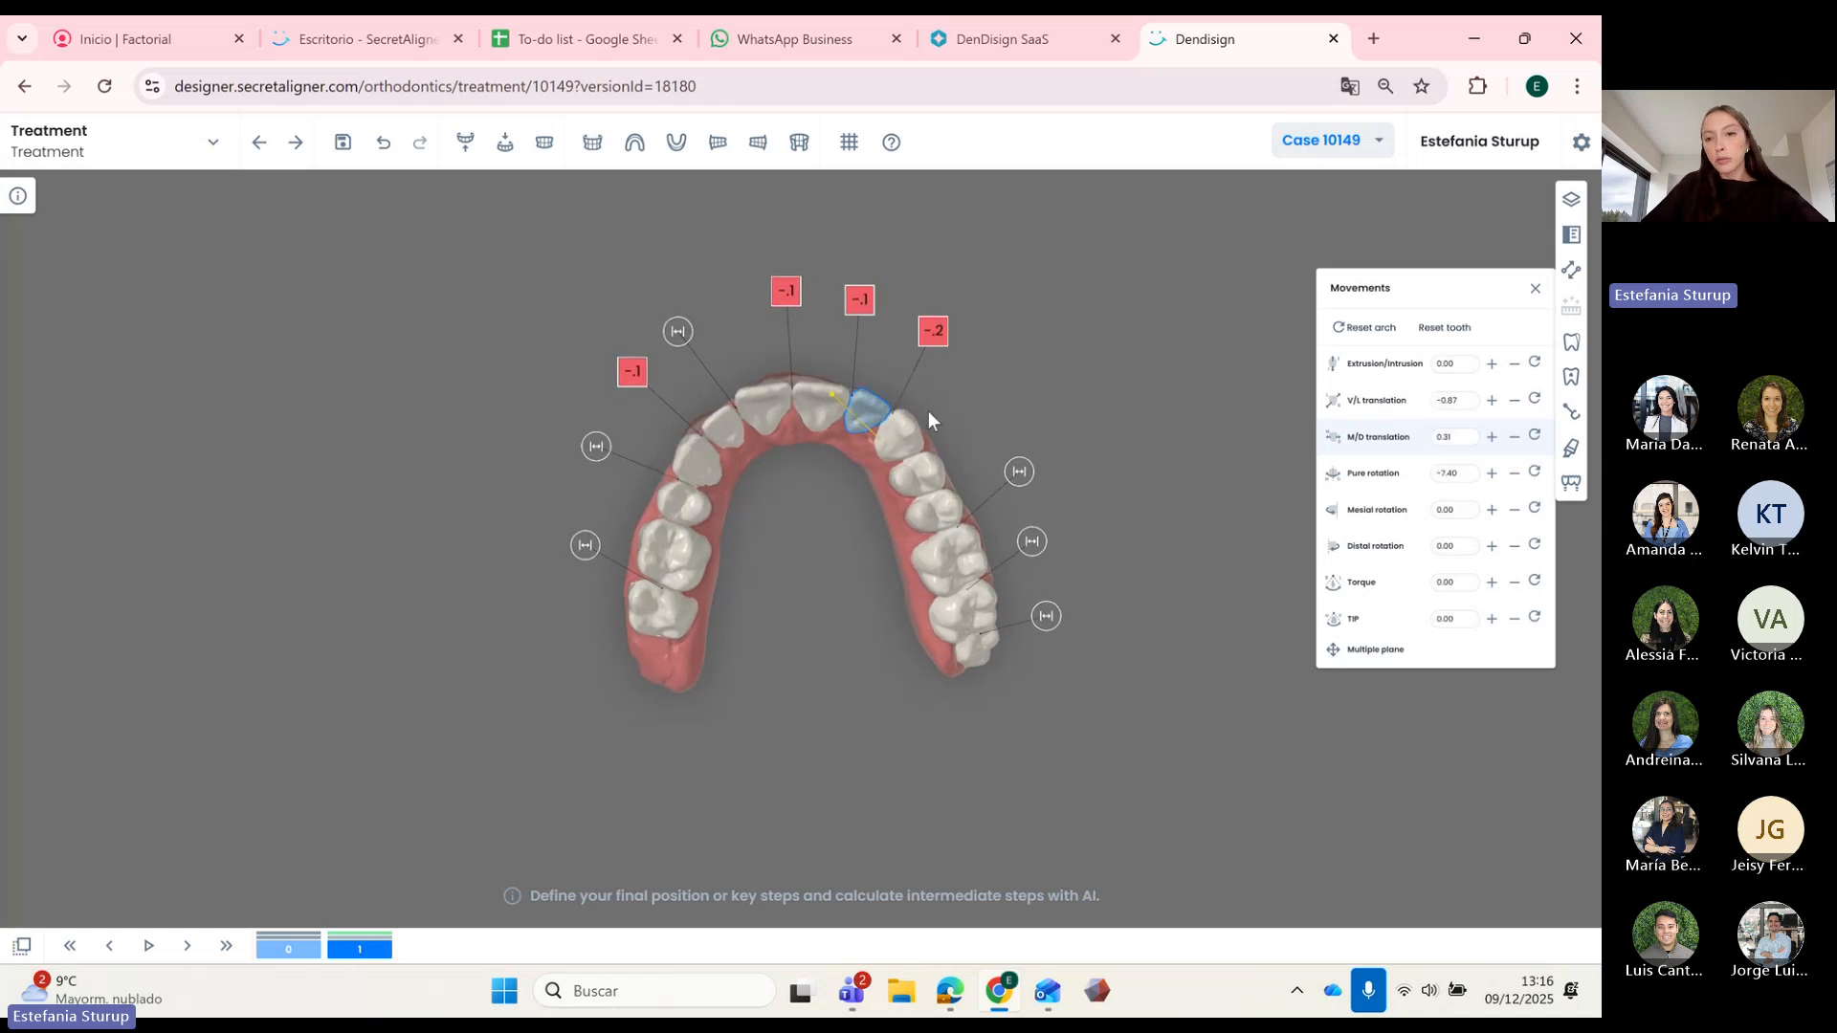
click(1516, 402)
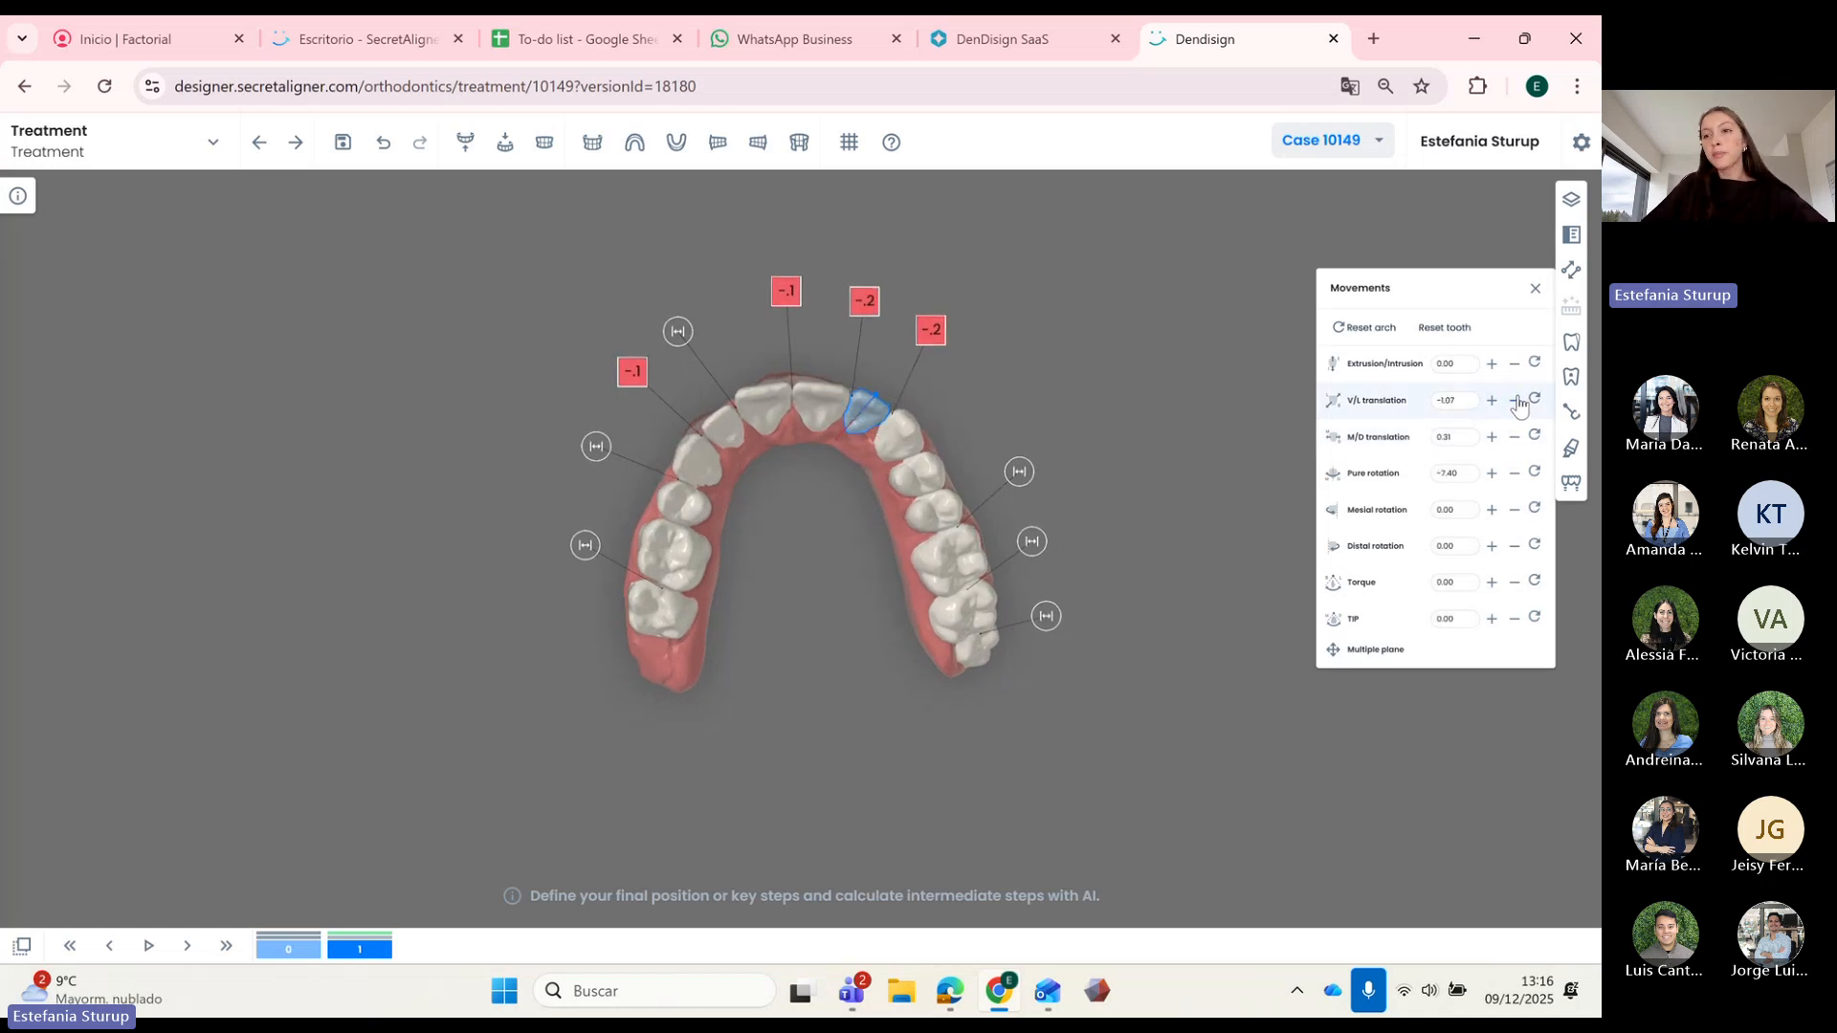
Step: Auto-calculate and update the intermediate steps from 0 to 16, then step forward to review
click(1569, 311)
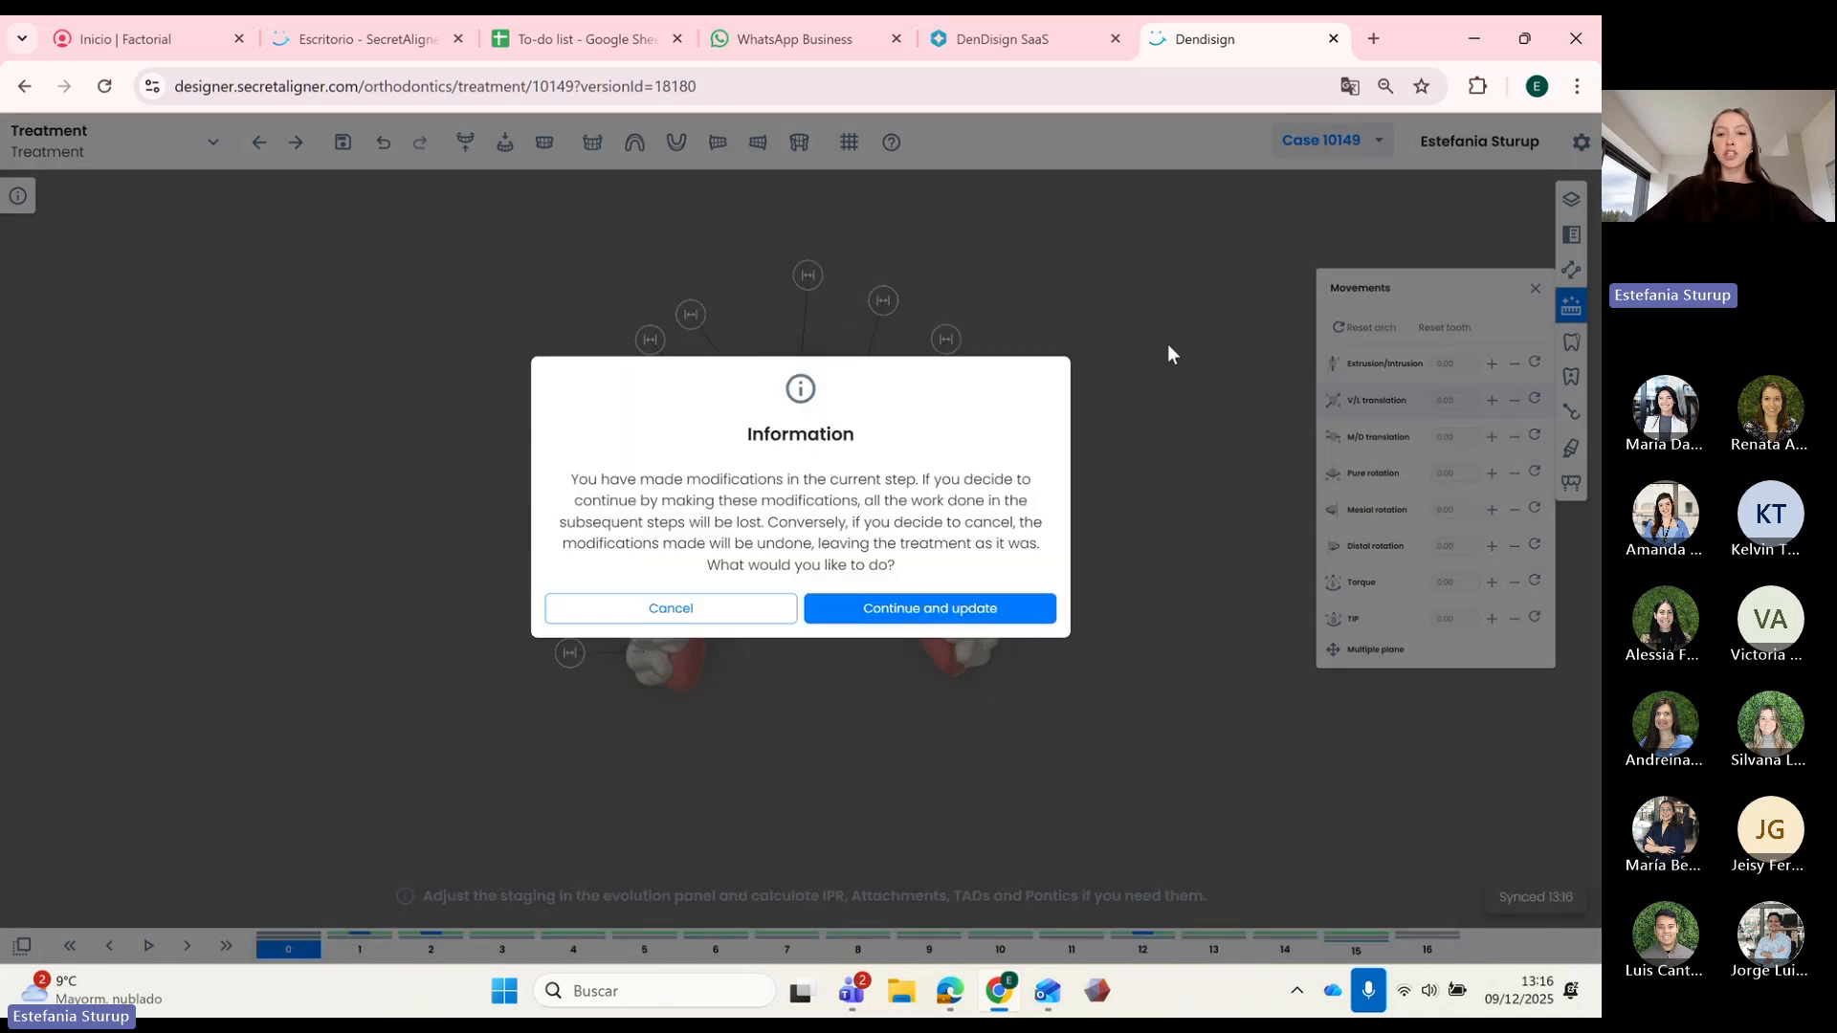
click(972, 610)
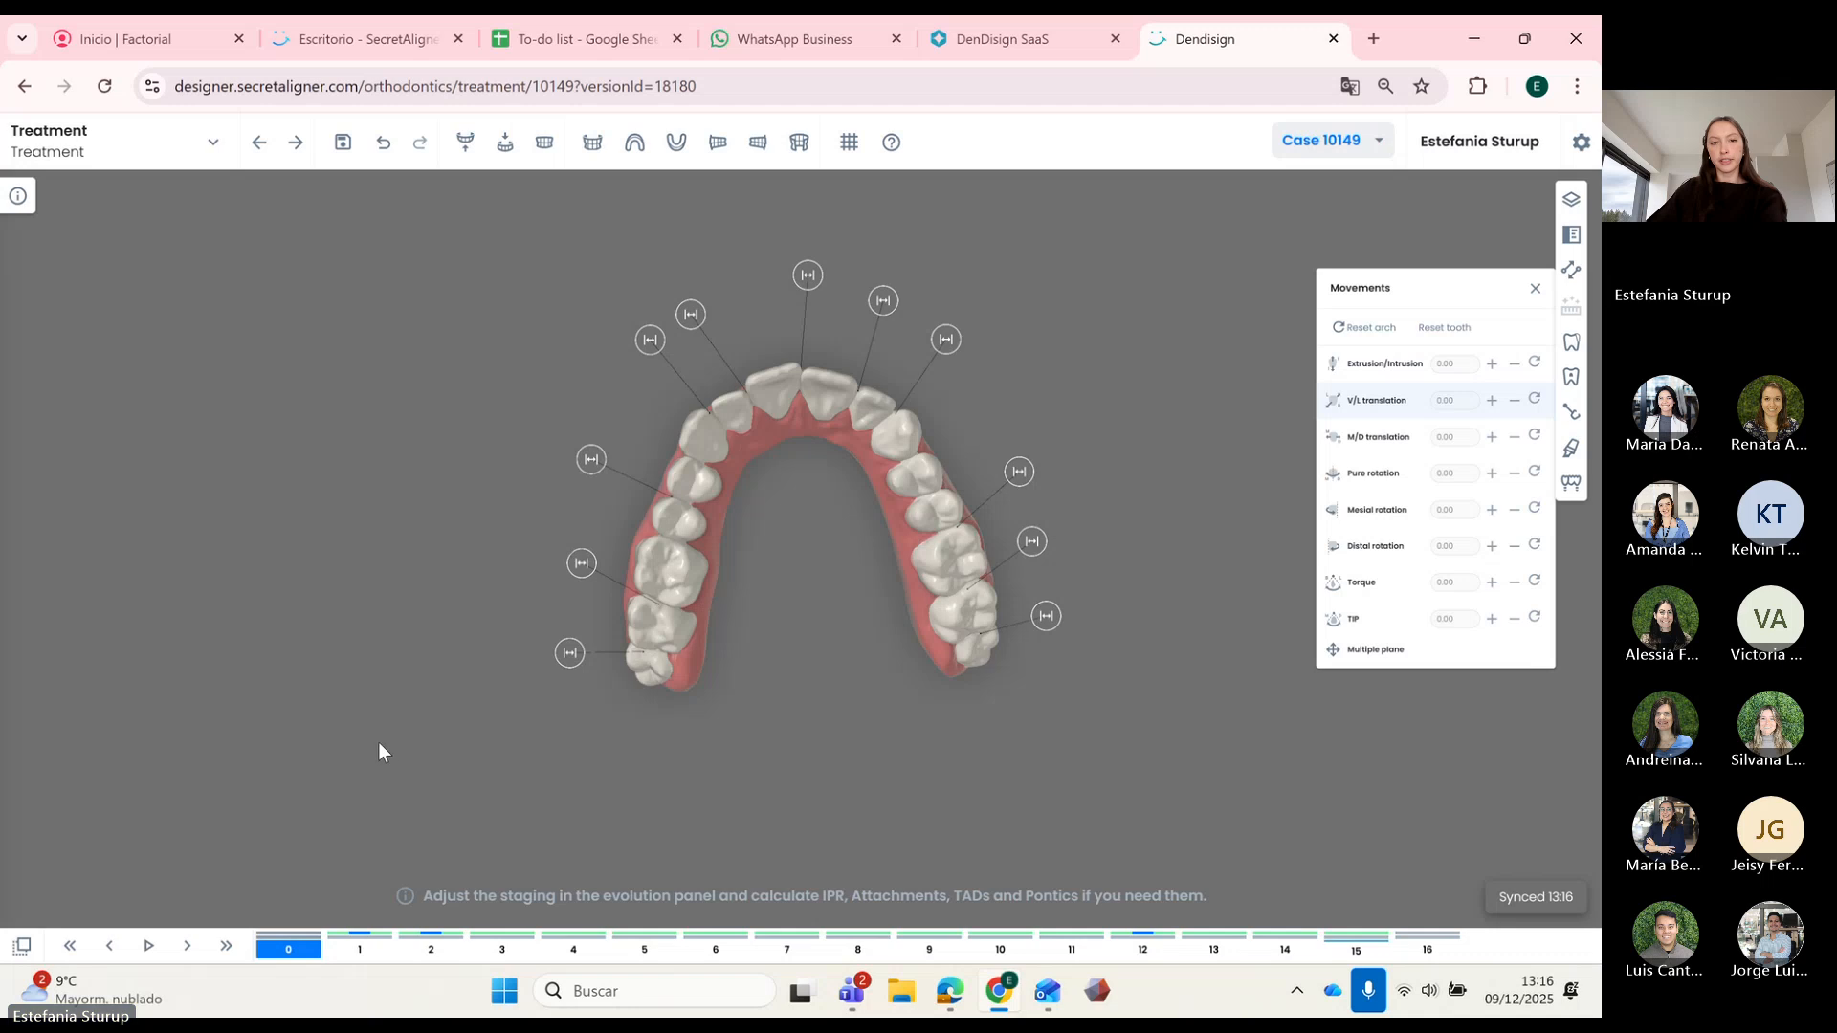
key(Right)
key(Right)
key(Right)
key(Right)
key(Right)
key(Right)
key(Right)
key(Right)
key(Right)
key(Right)
key(Right)
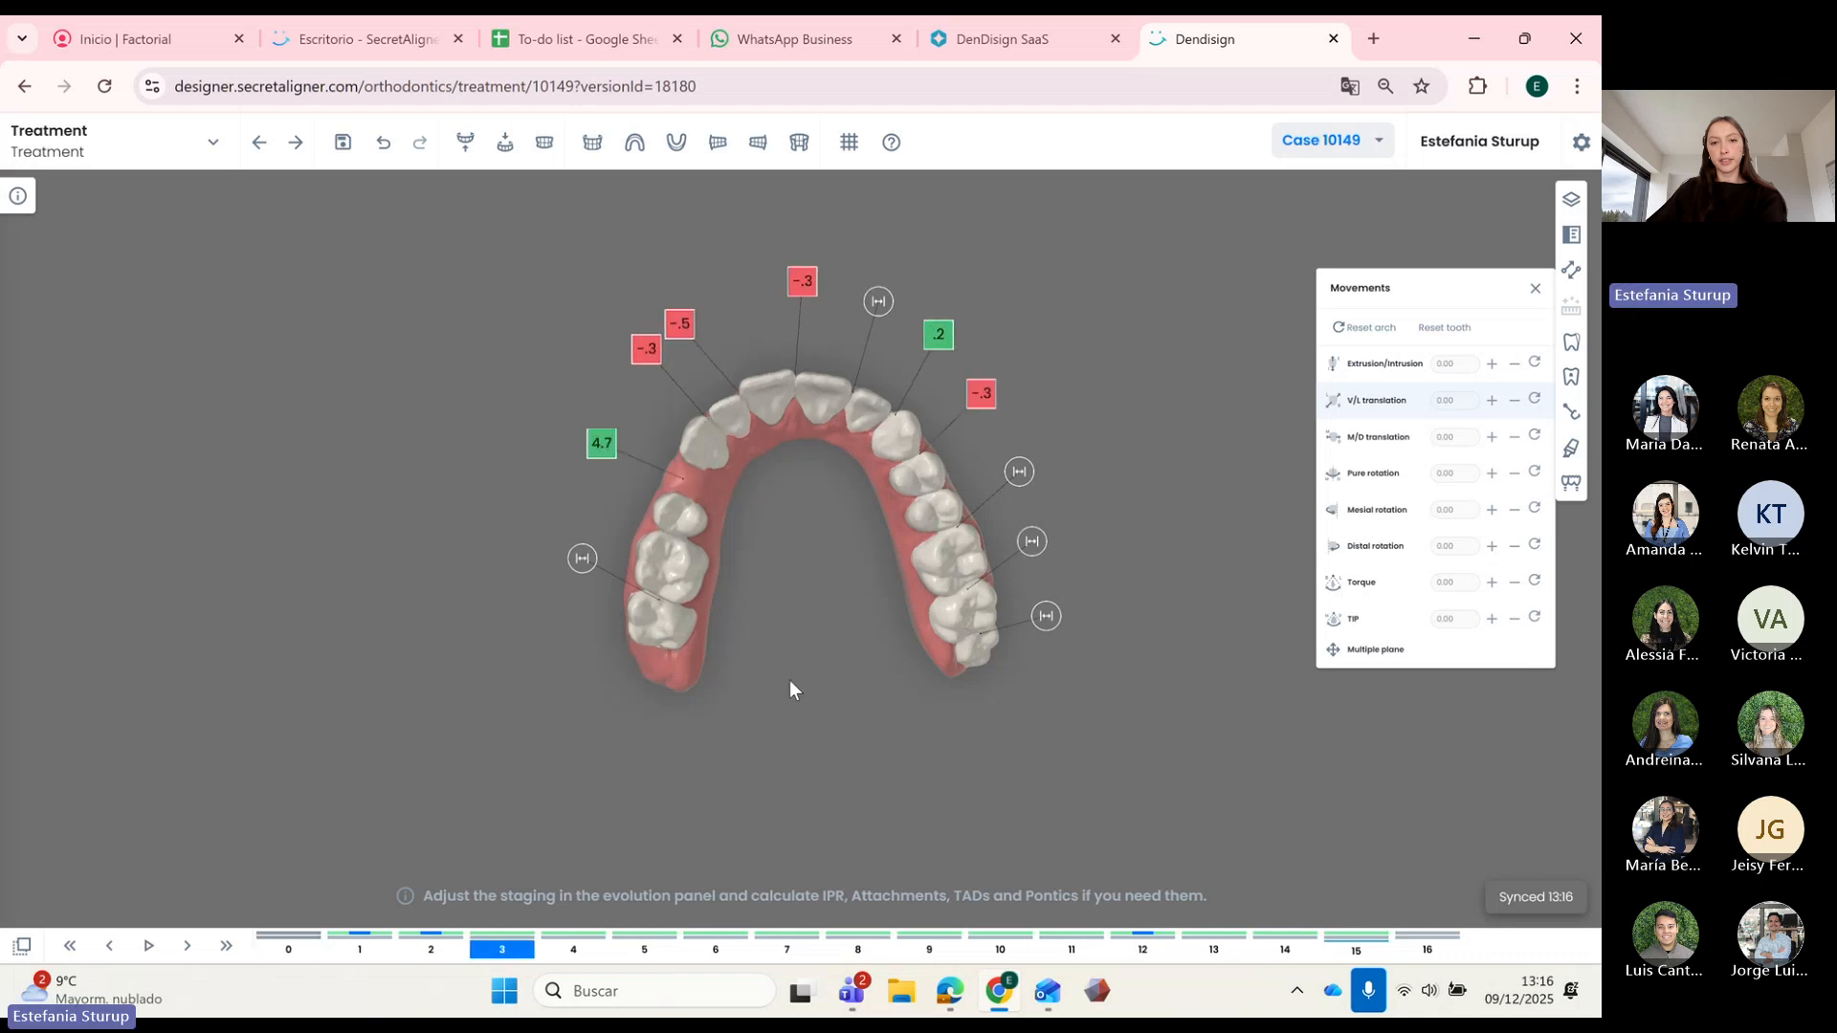
key(Right)
key(Right)
key(Right)
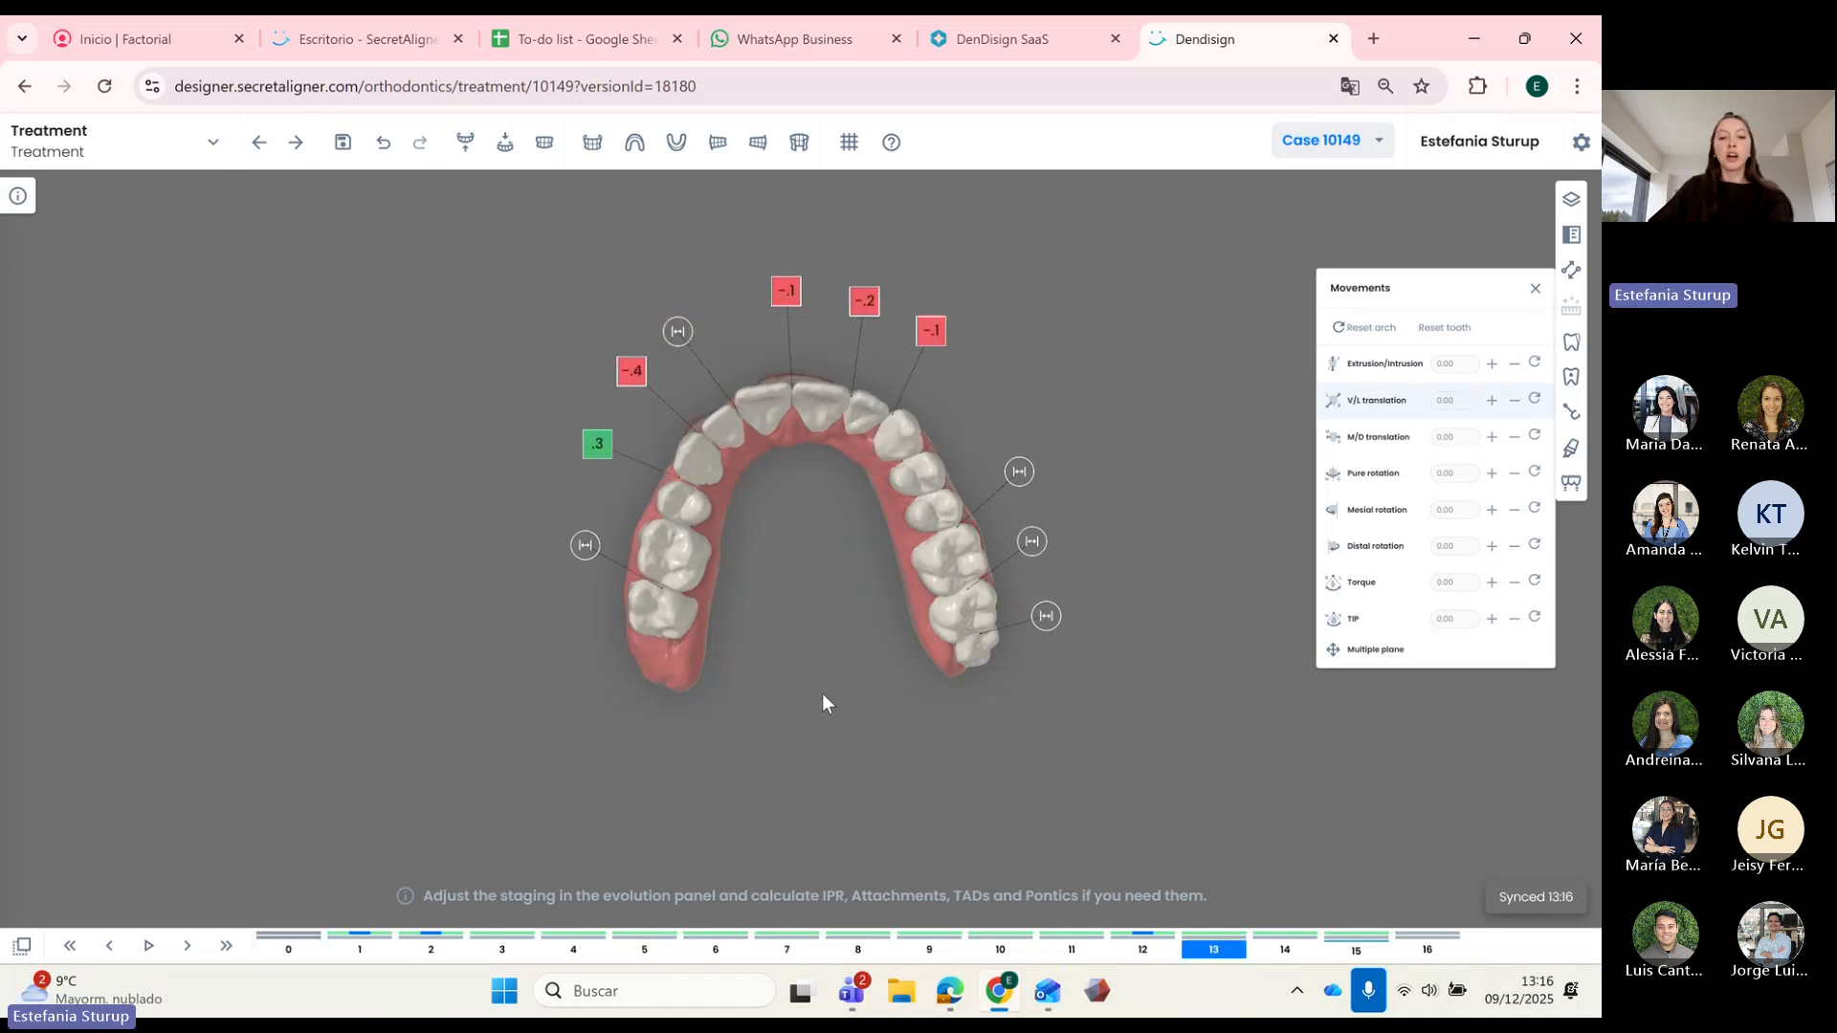
Step: Show the Evolution panel and go to step 16
click(289, 950)
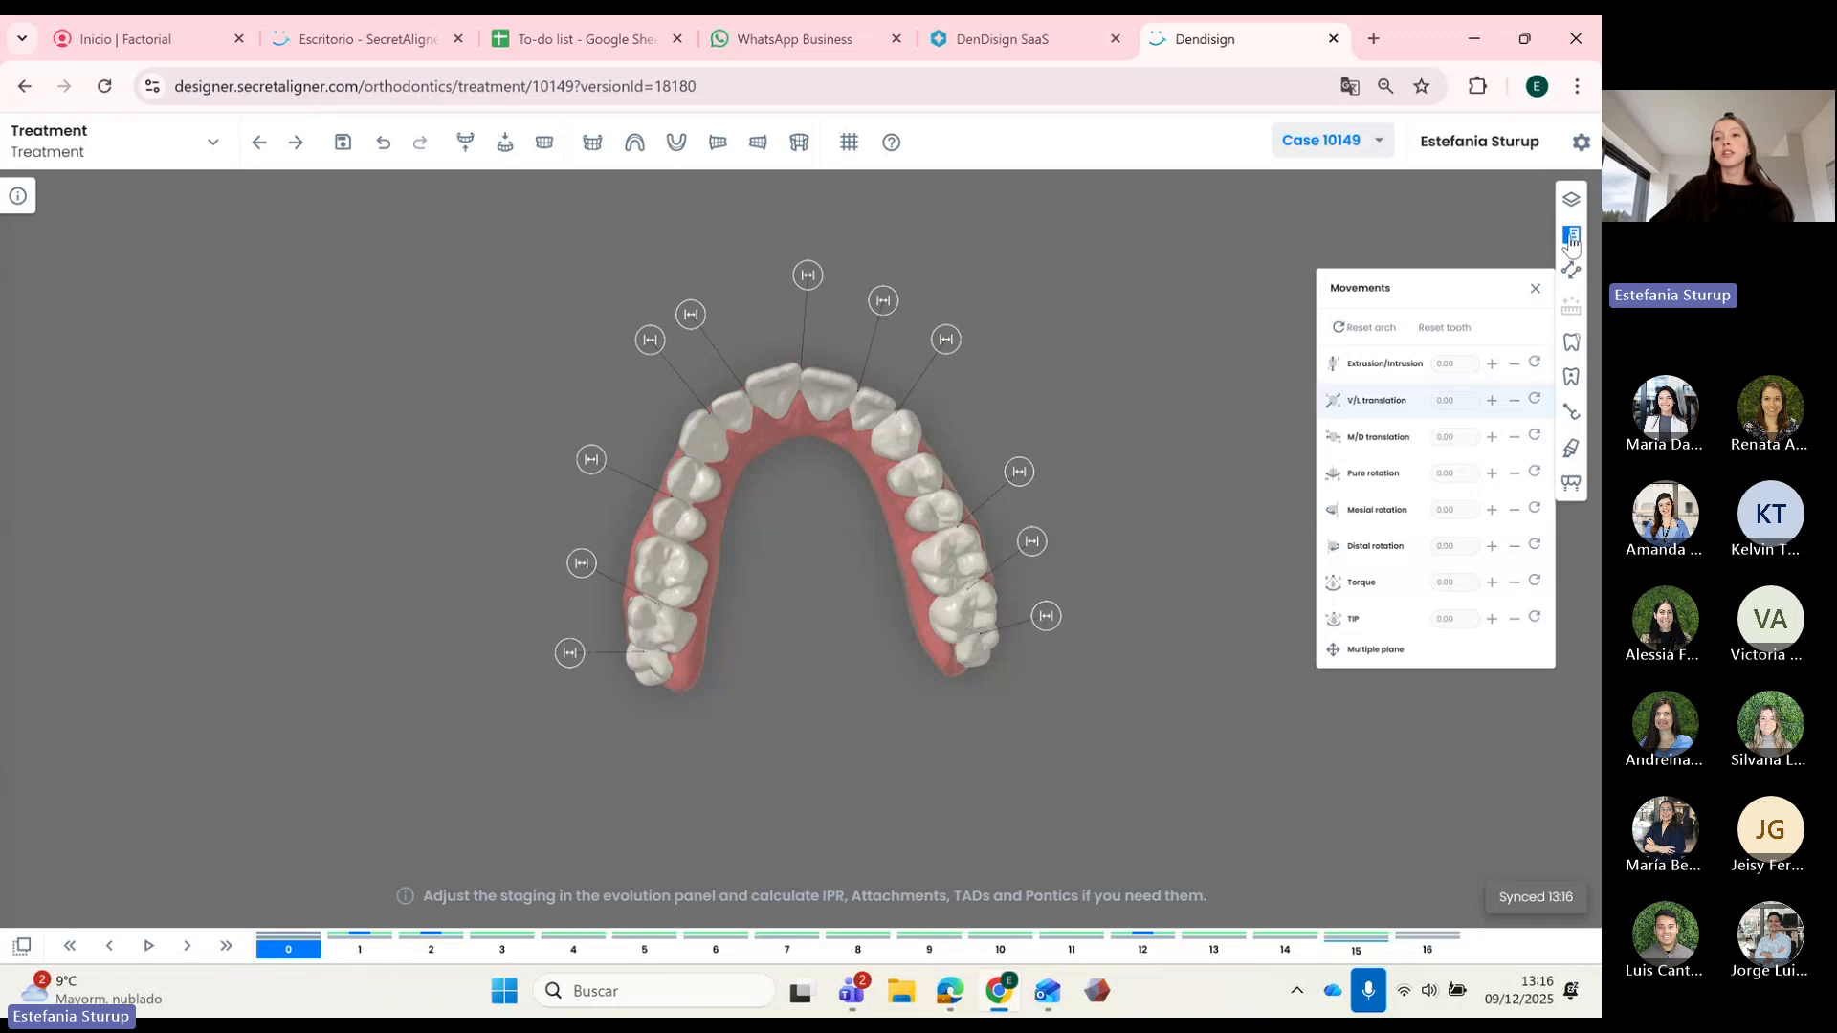
click(1572, 239)
click(1435, 271)
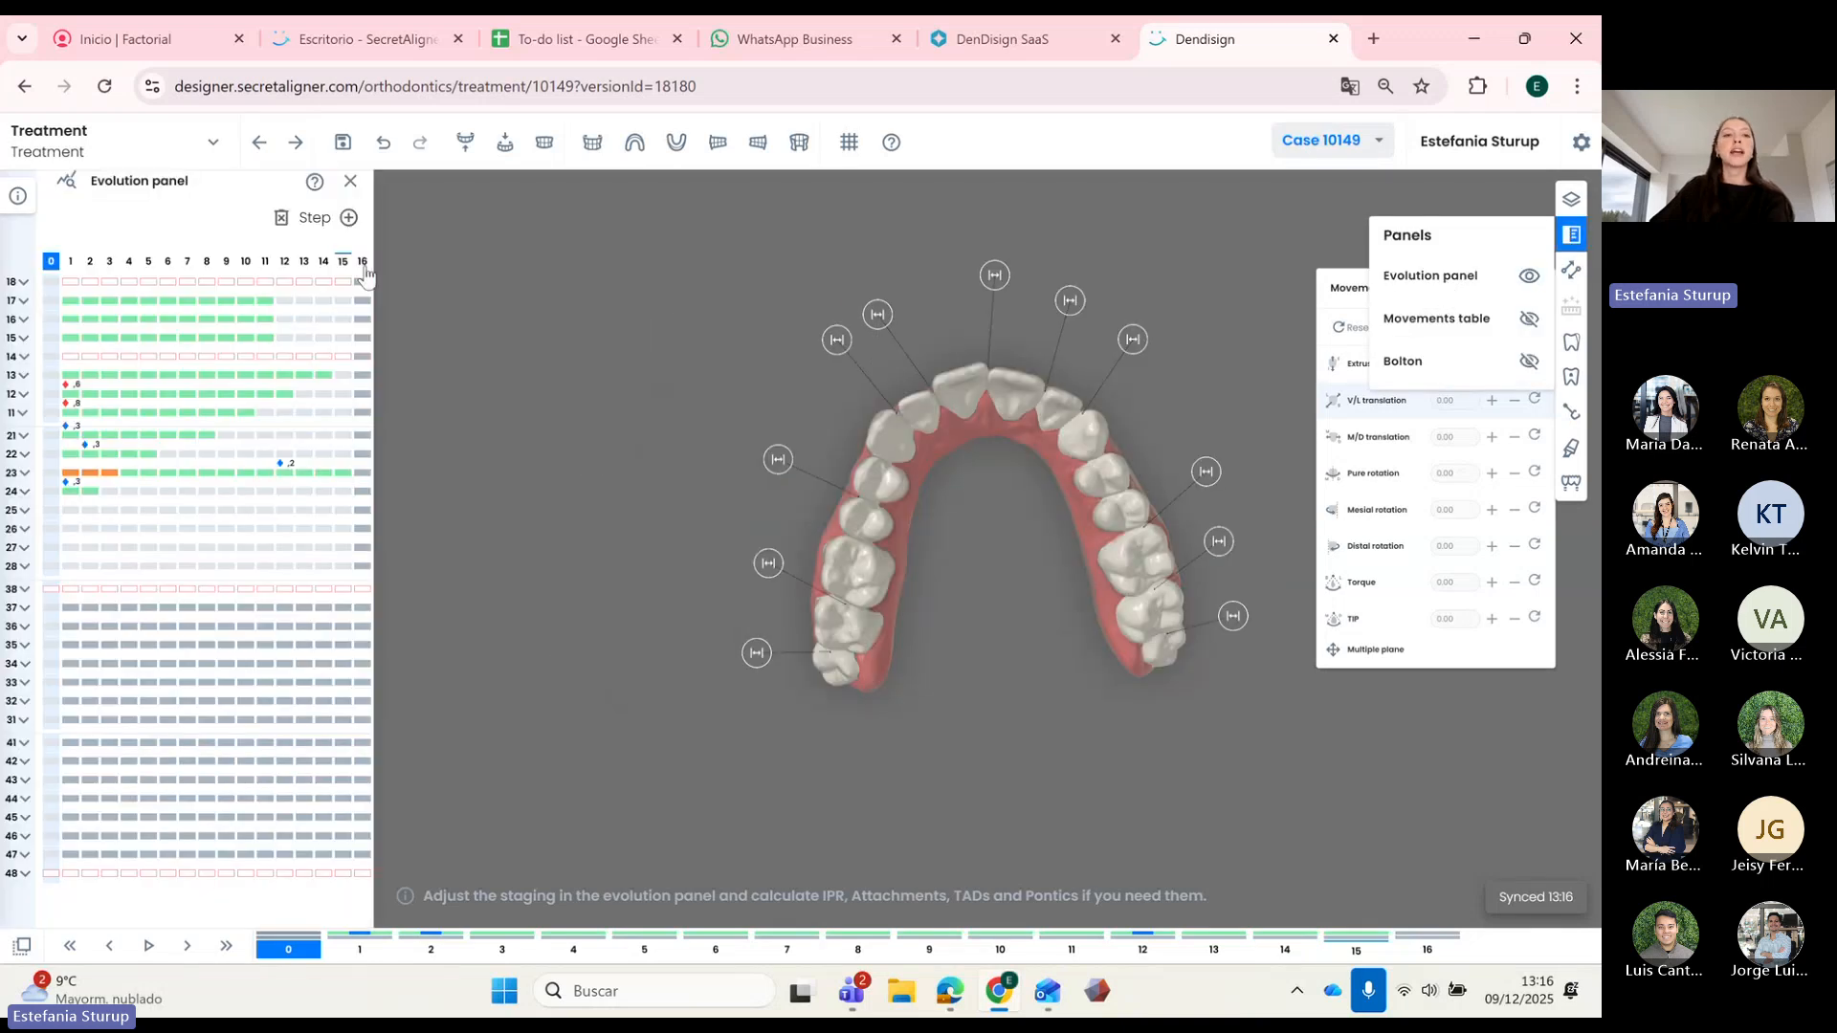
click(362, 262)
Step: Add treatment steps 17 through 26
click(349, 218)
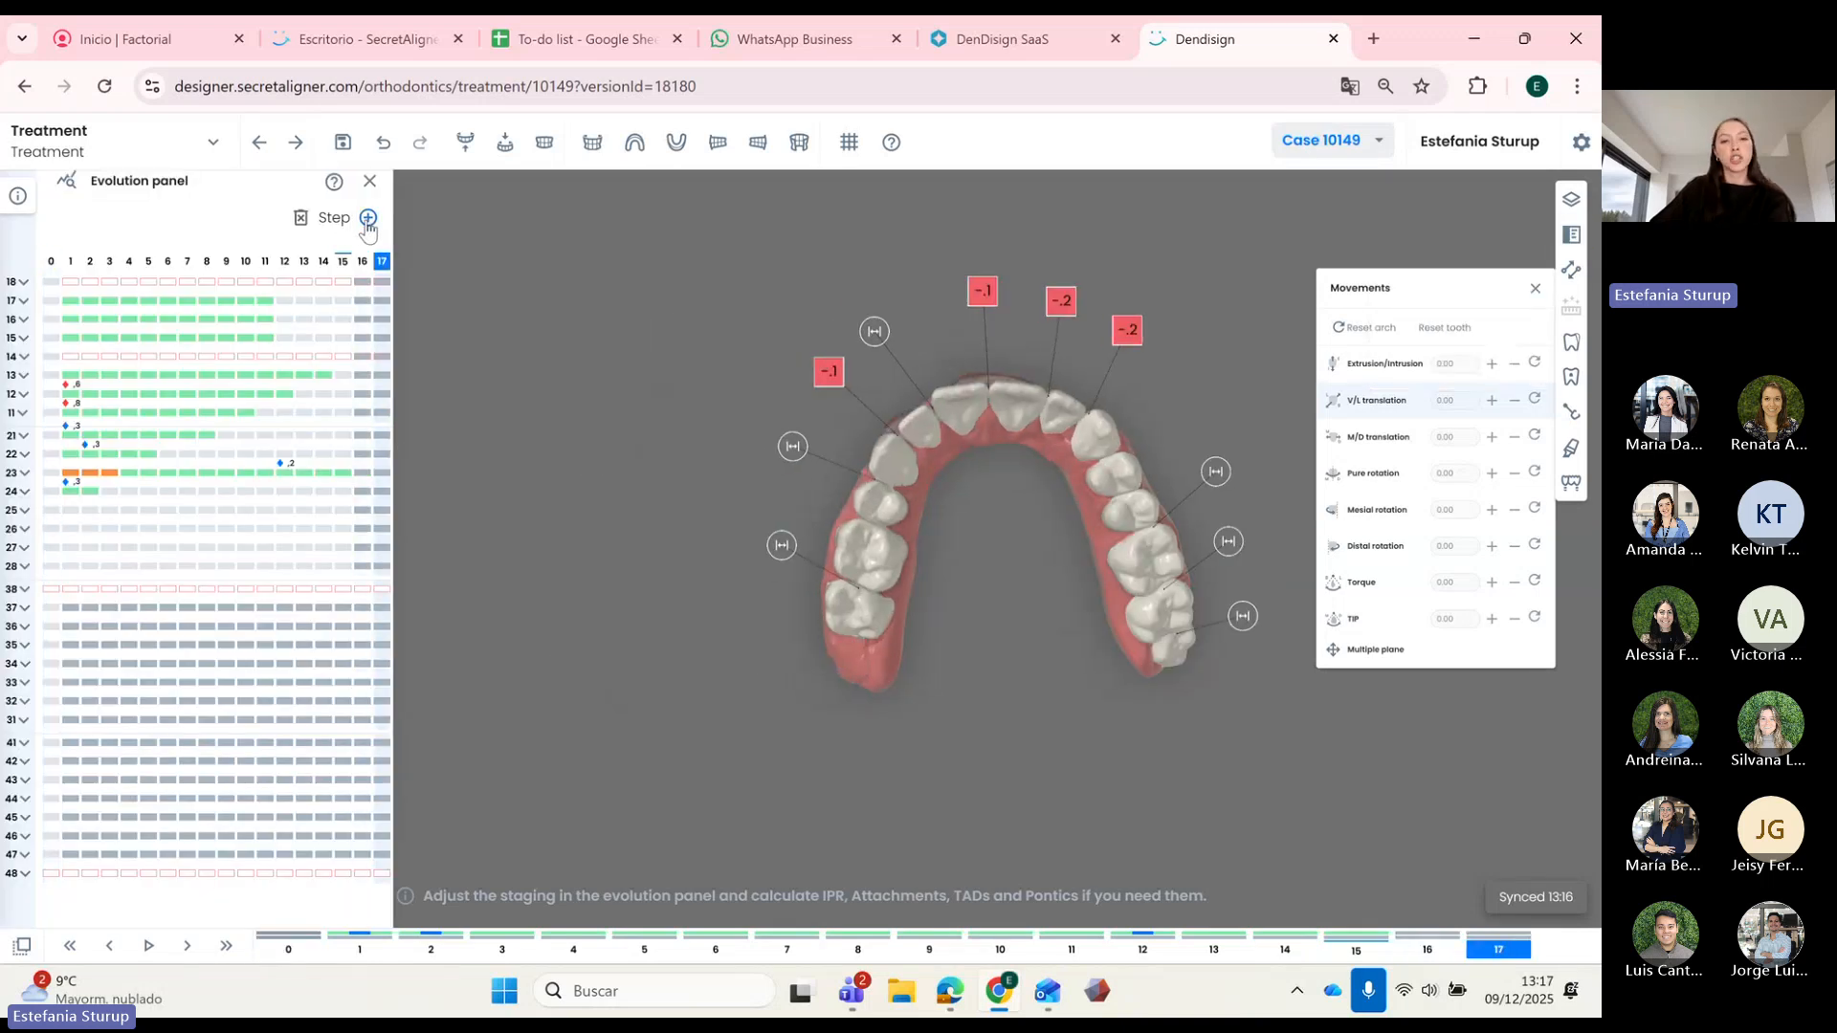
click(369, 219)
click(388, 218)
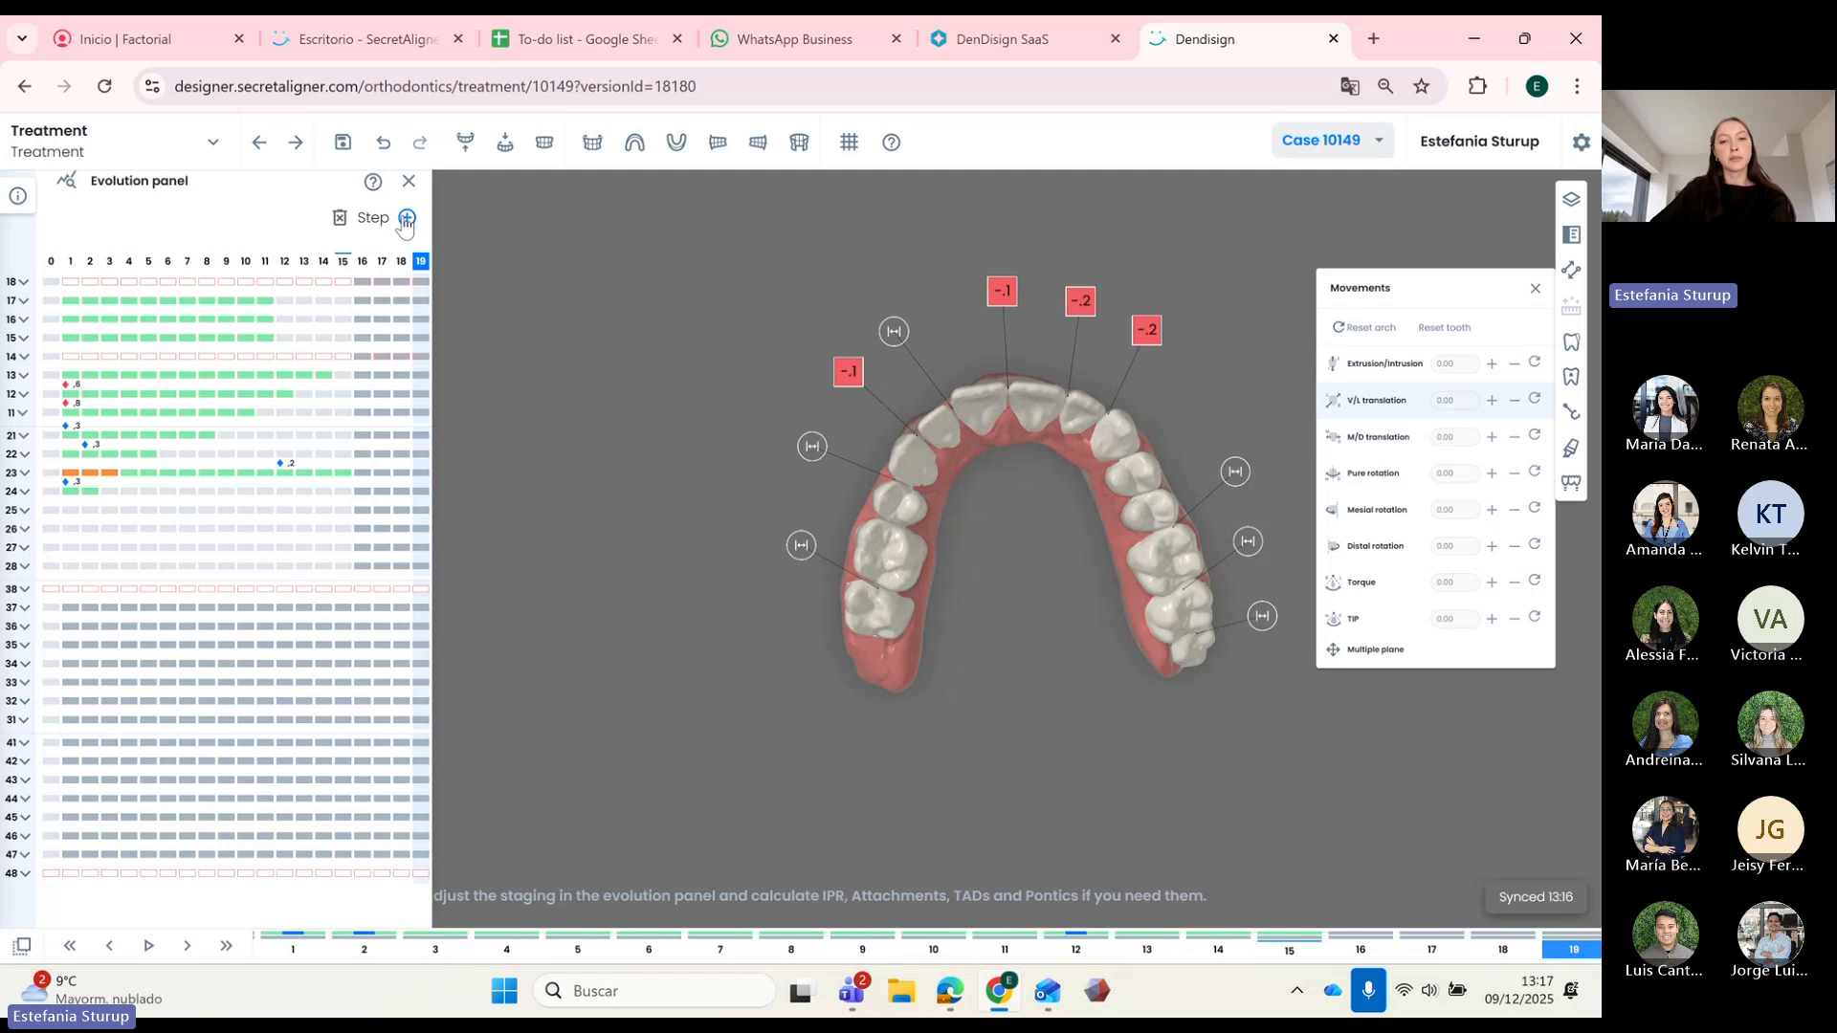
click(407, 218)
click(427, 218)
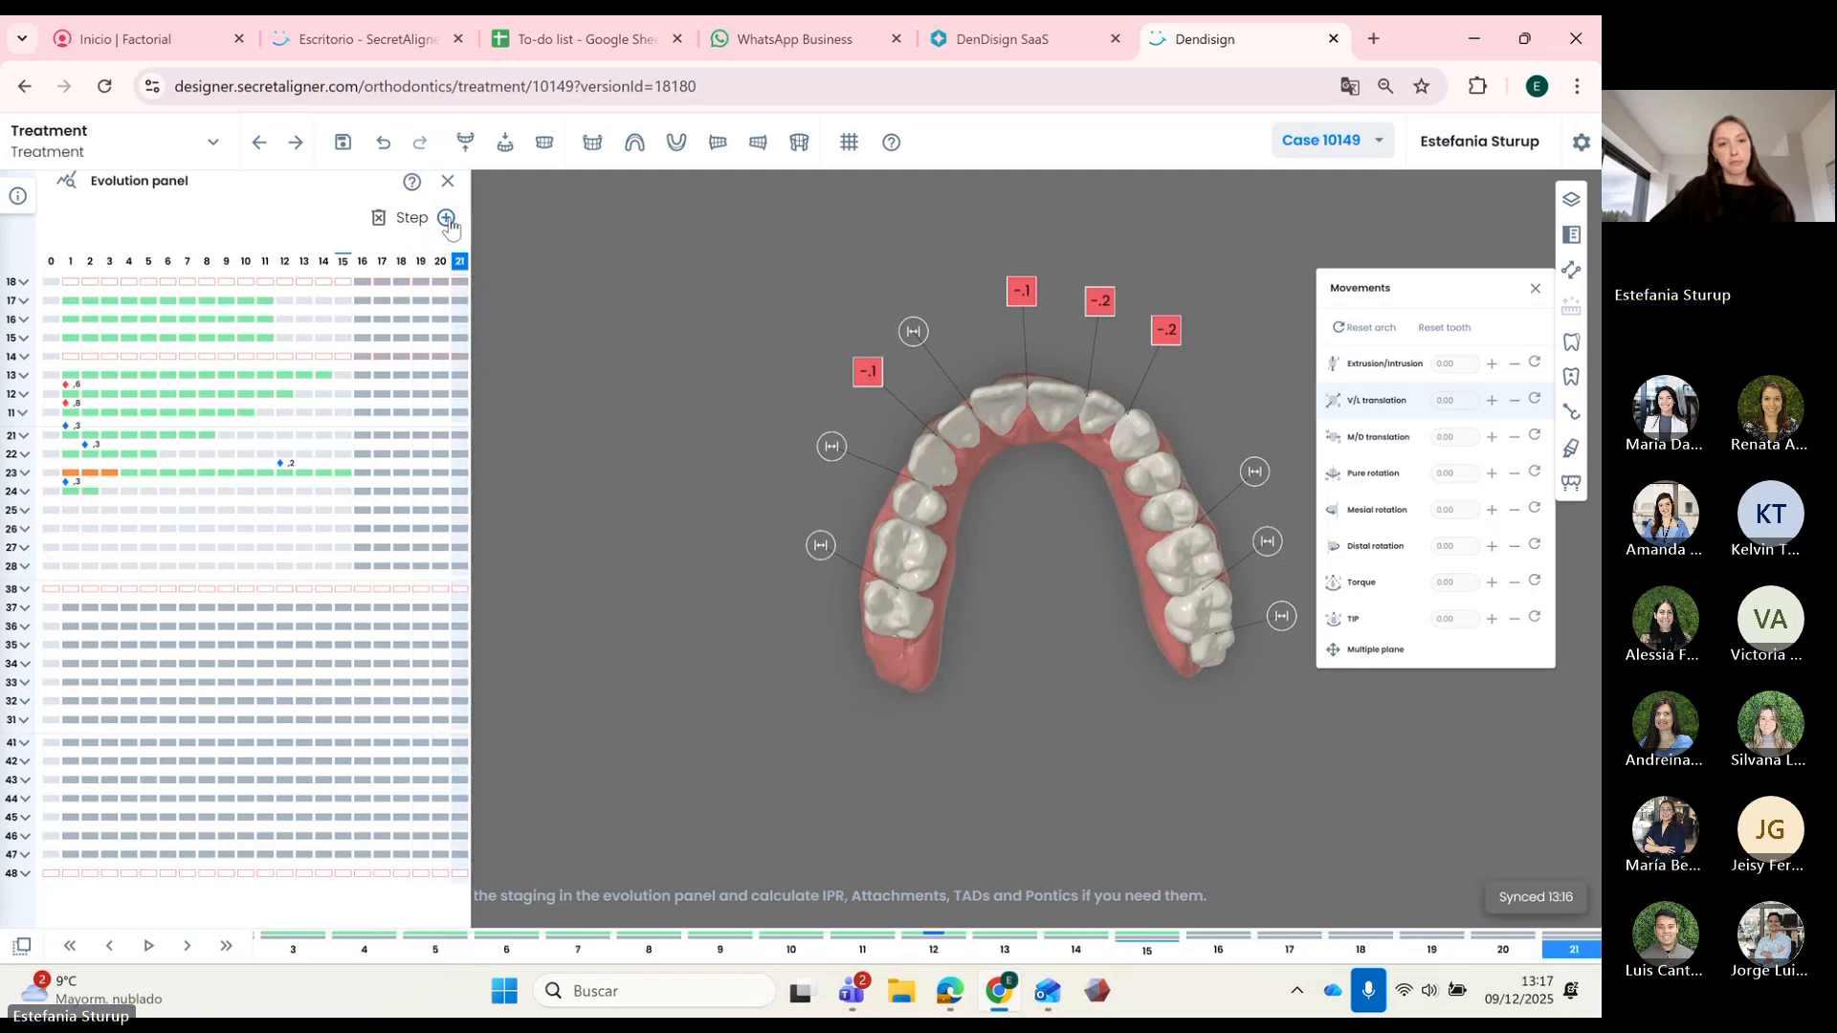
click(446, 218)
click(466, 218)
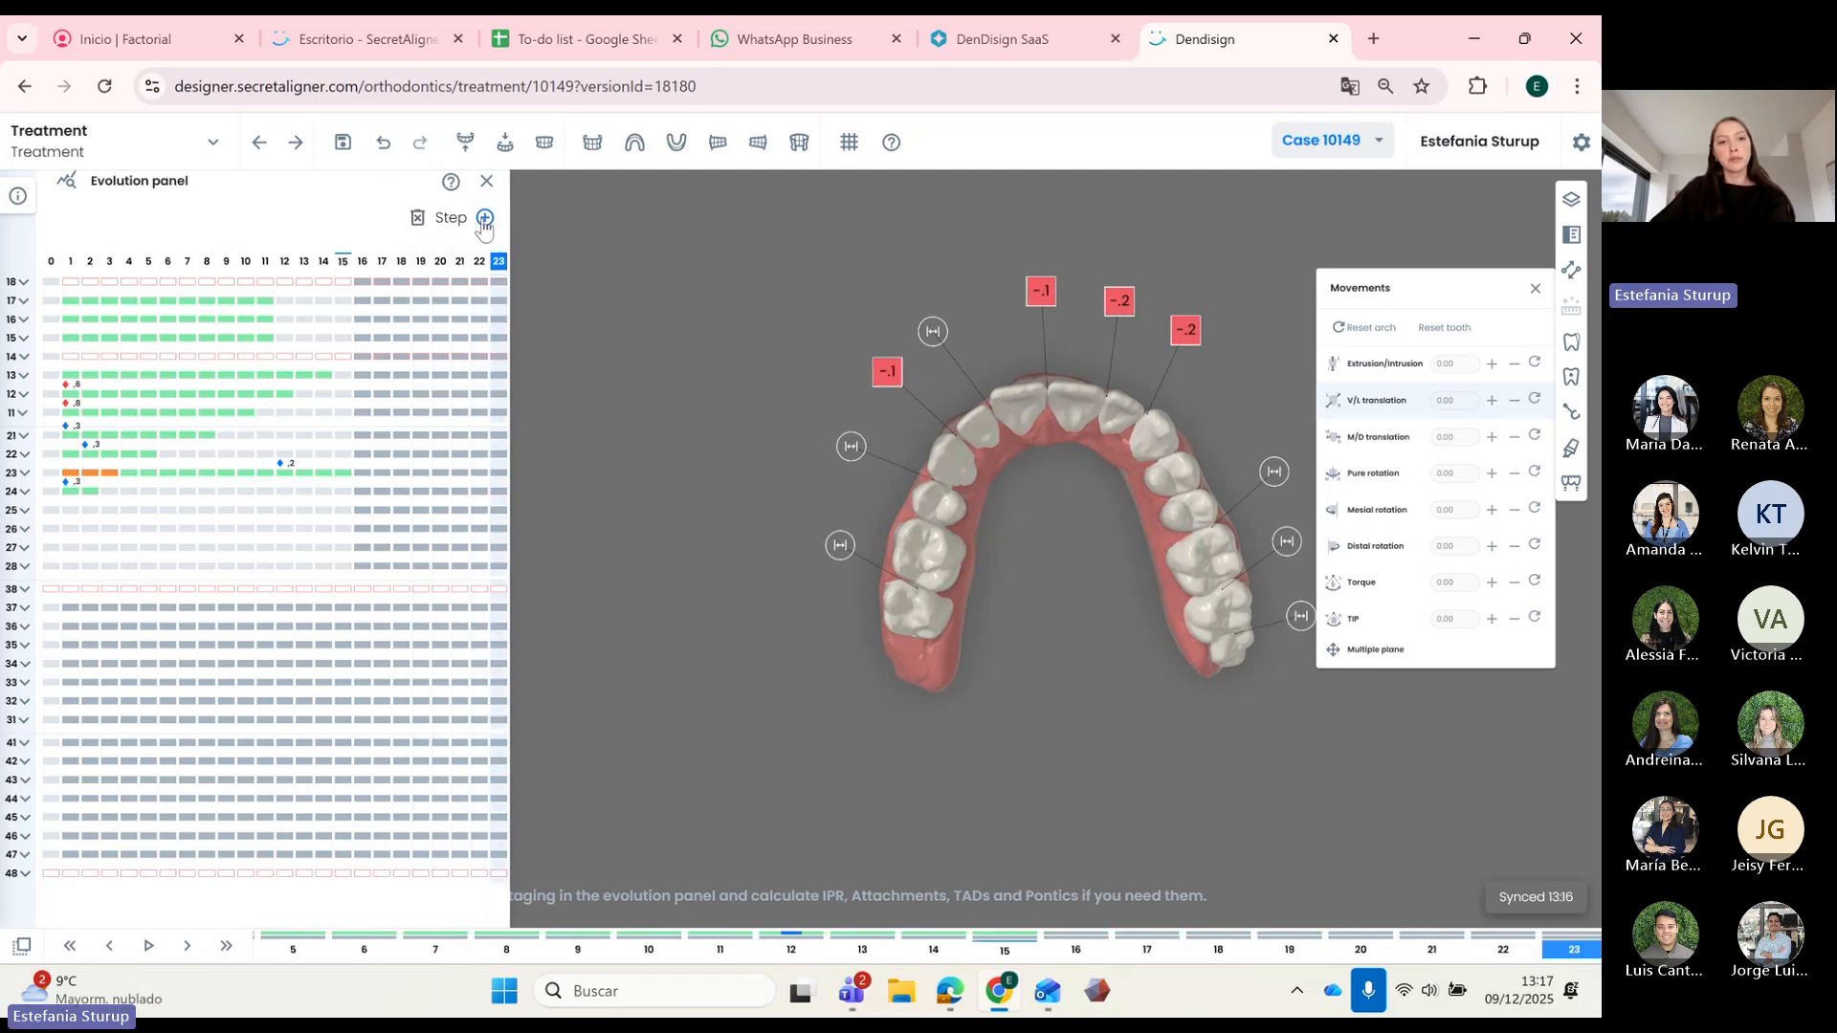
click(486, 218)
click(504, 218)
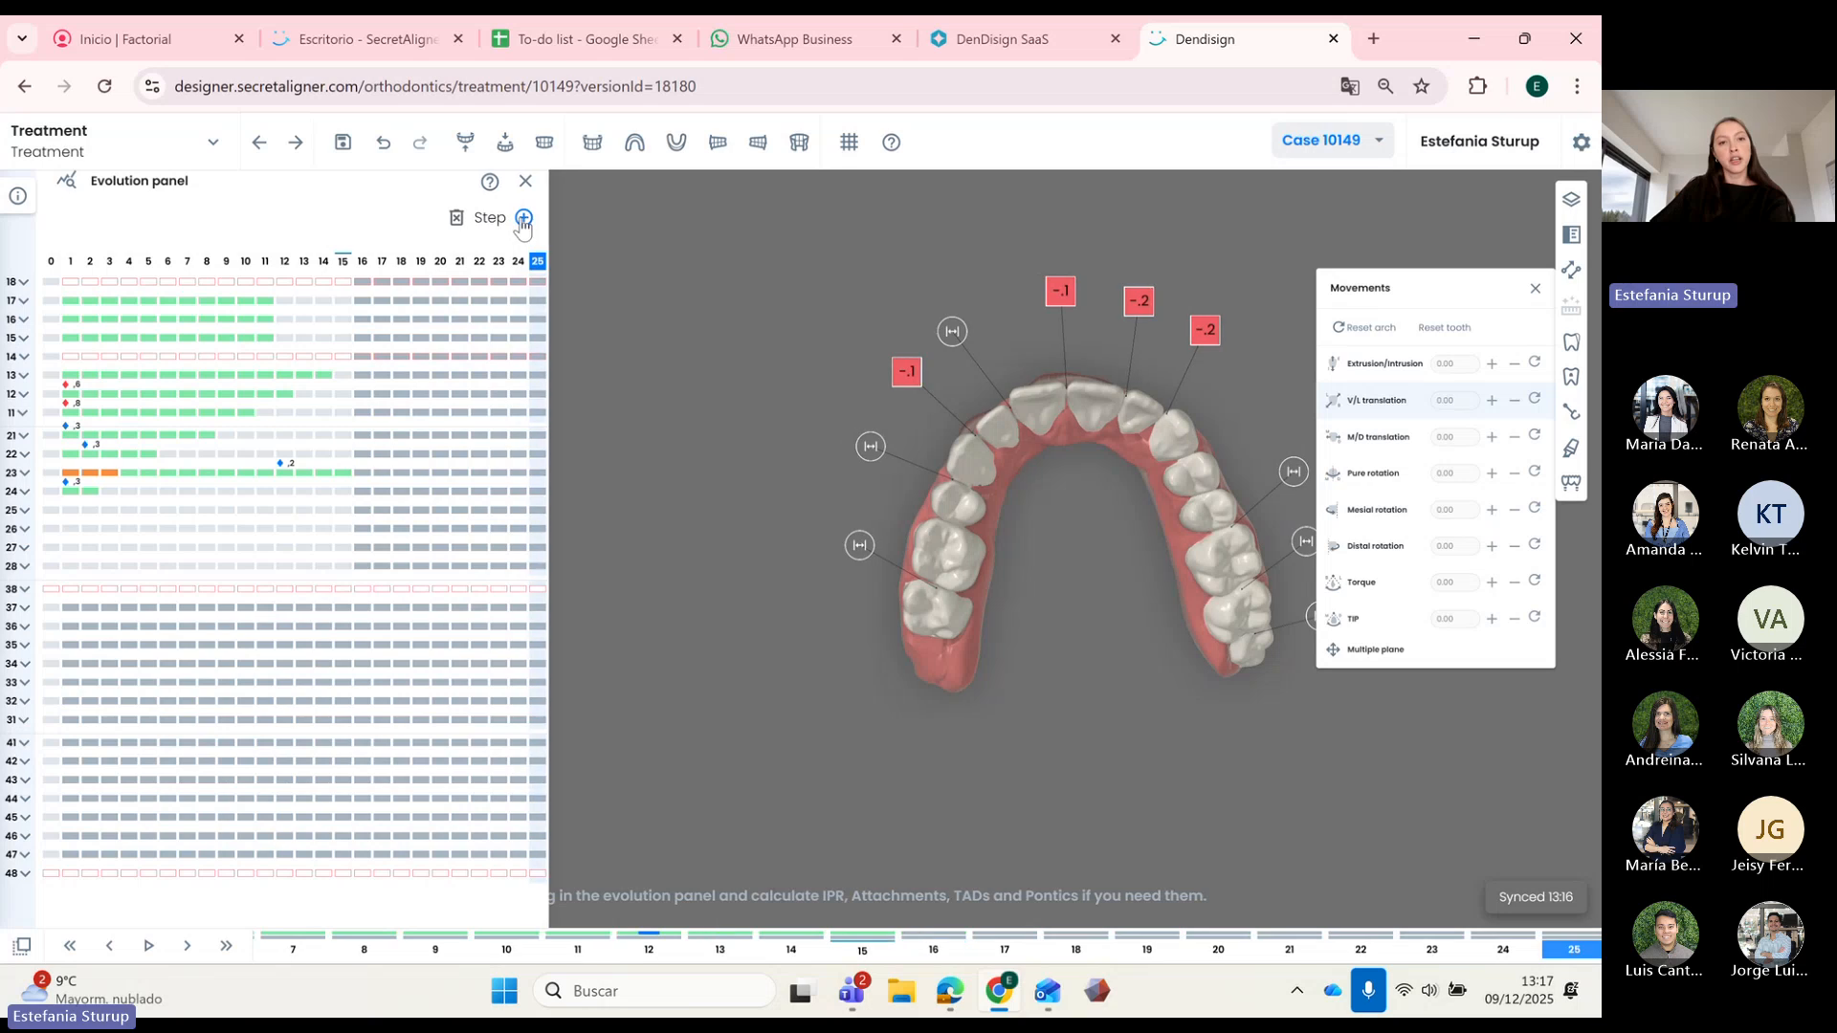
click(523, 218)
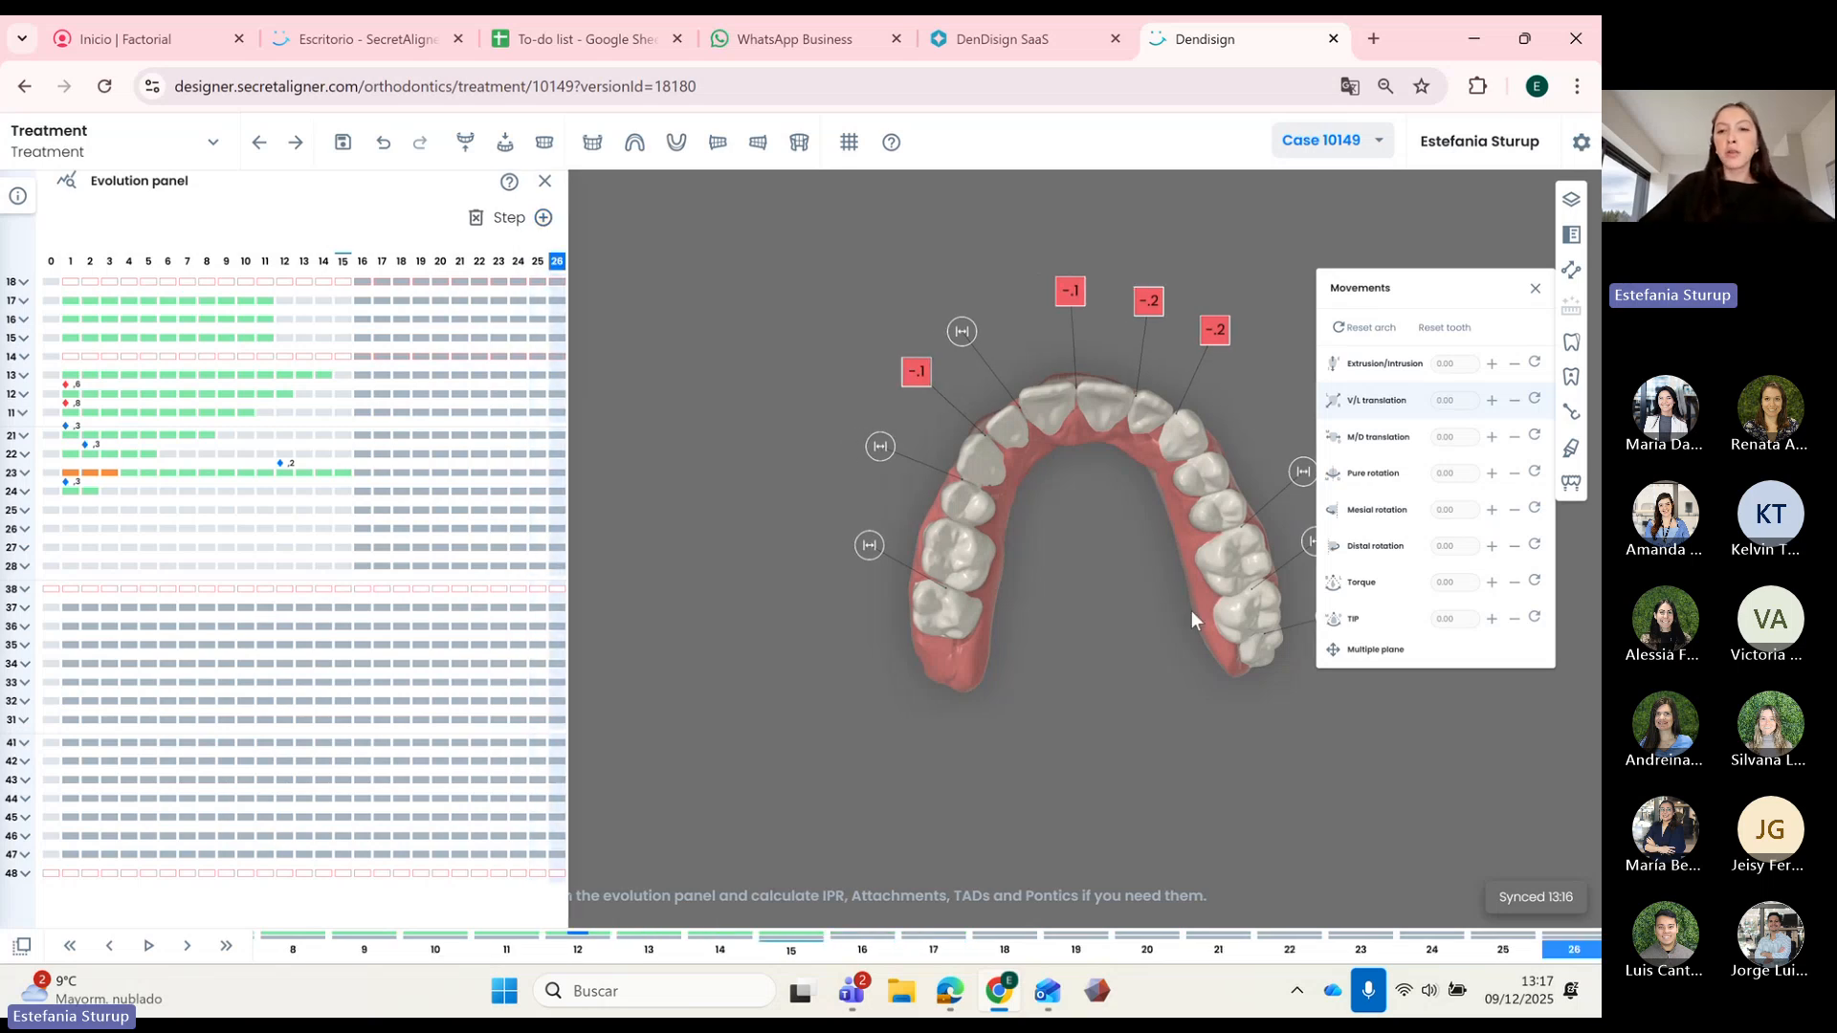
Step: Drag the movement bars of teeth 15 and 16 to later steps
right_drag(1067, 492, 986, 458)
drag(985, 457, 957, 491)
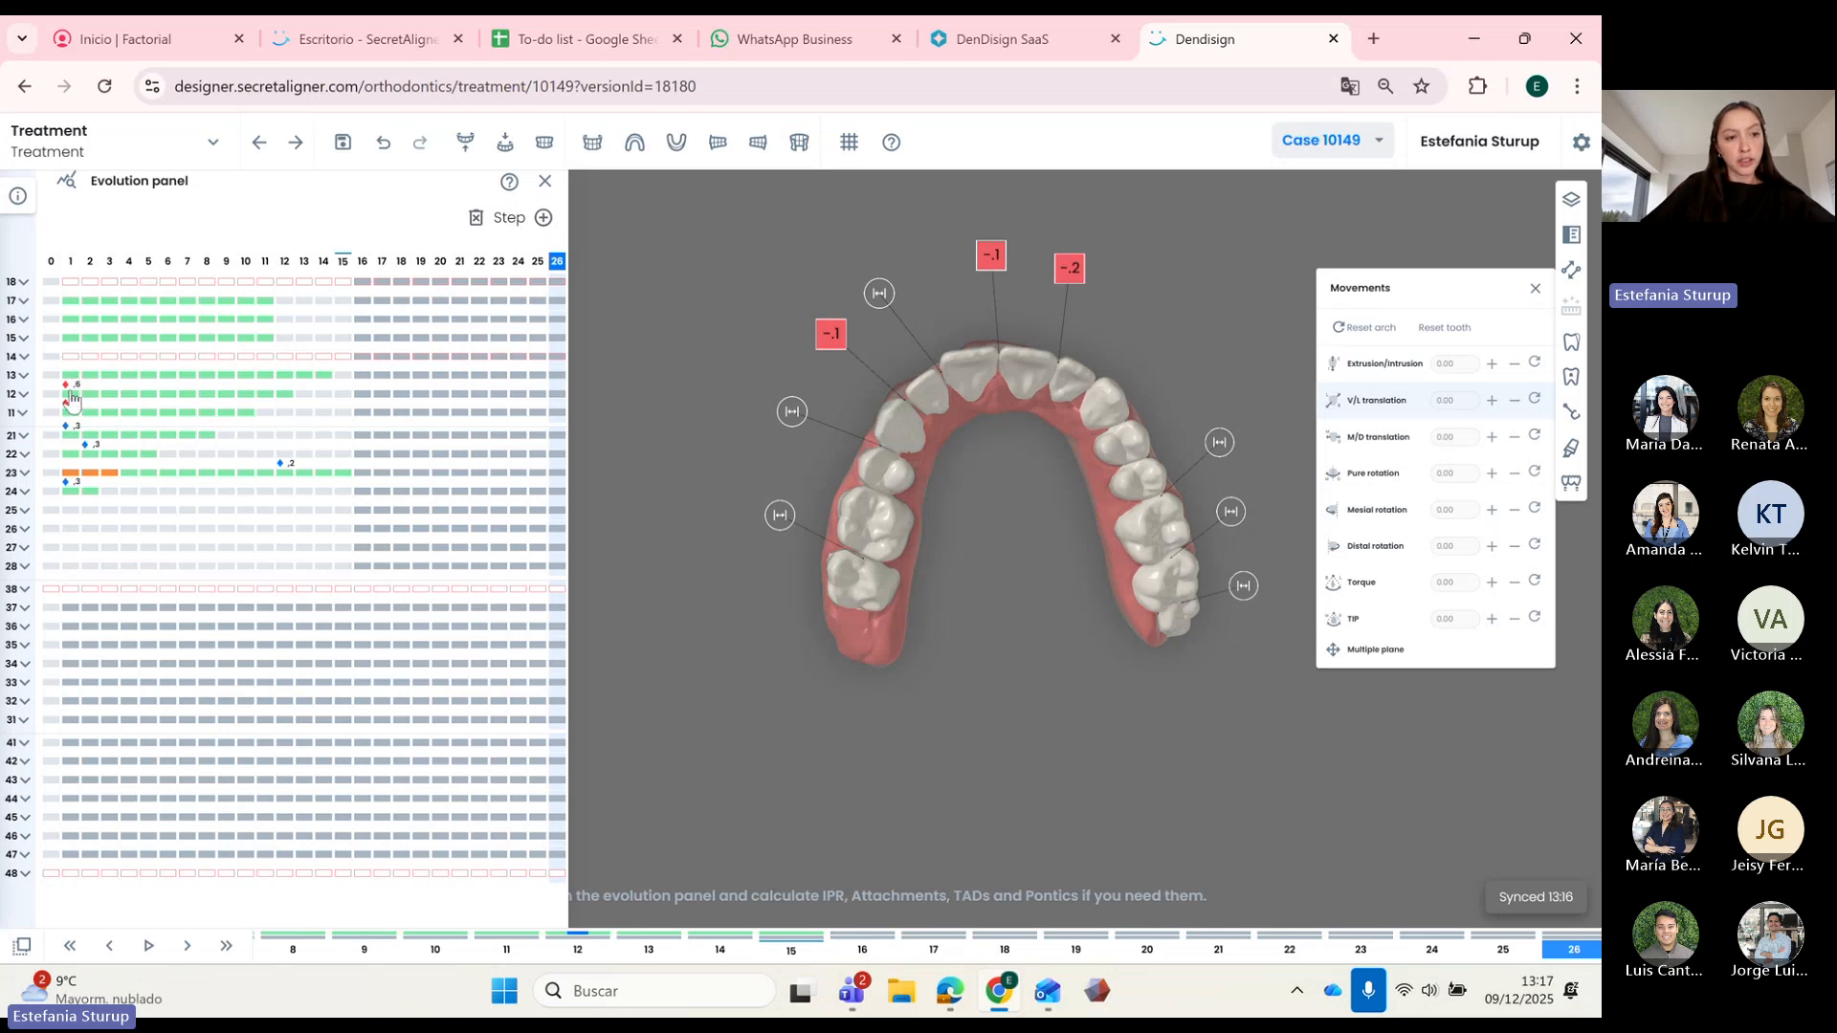
mouse_move(73, 403)
mouse_down()
mouse_move(119, 404)
mouse_move(77, 418)
mouse_move(146, 410)
mouse_move(67, 421)
mouse_move(162, 431)
mouse_move(83, 459)
mouse_move(169, 452)
mouse_move(118, 487)
mouse_move(186, 493)
mouse_up()
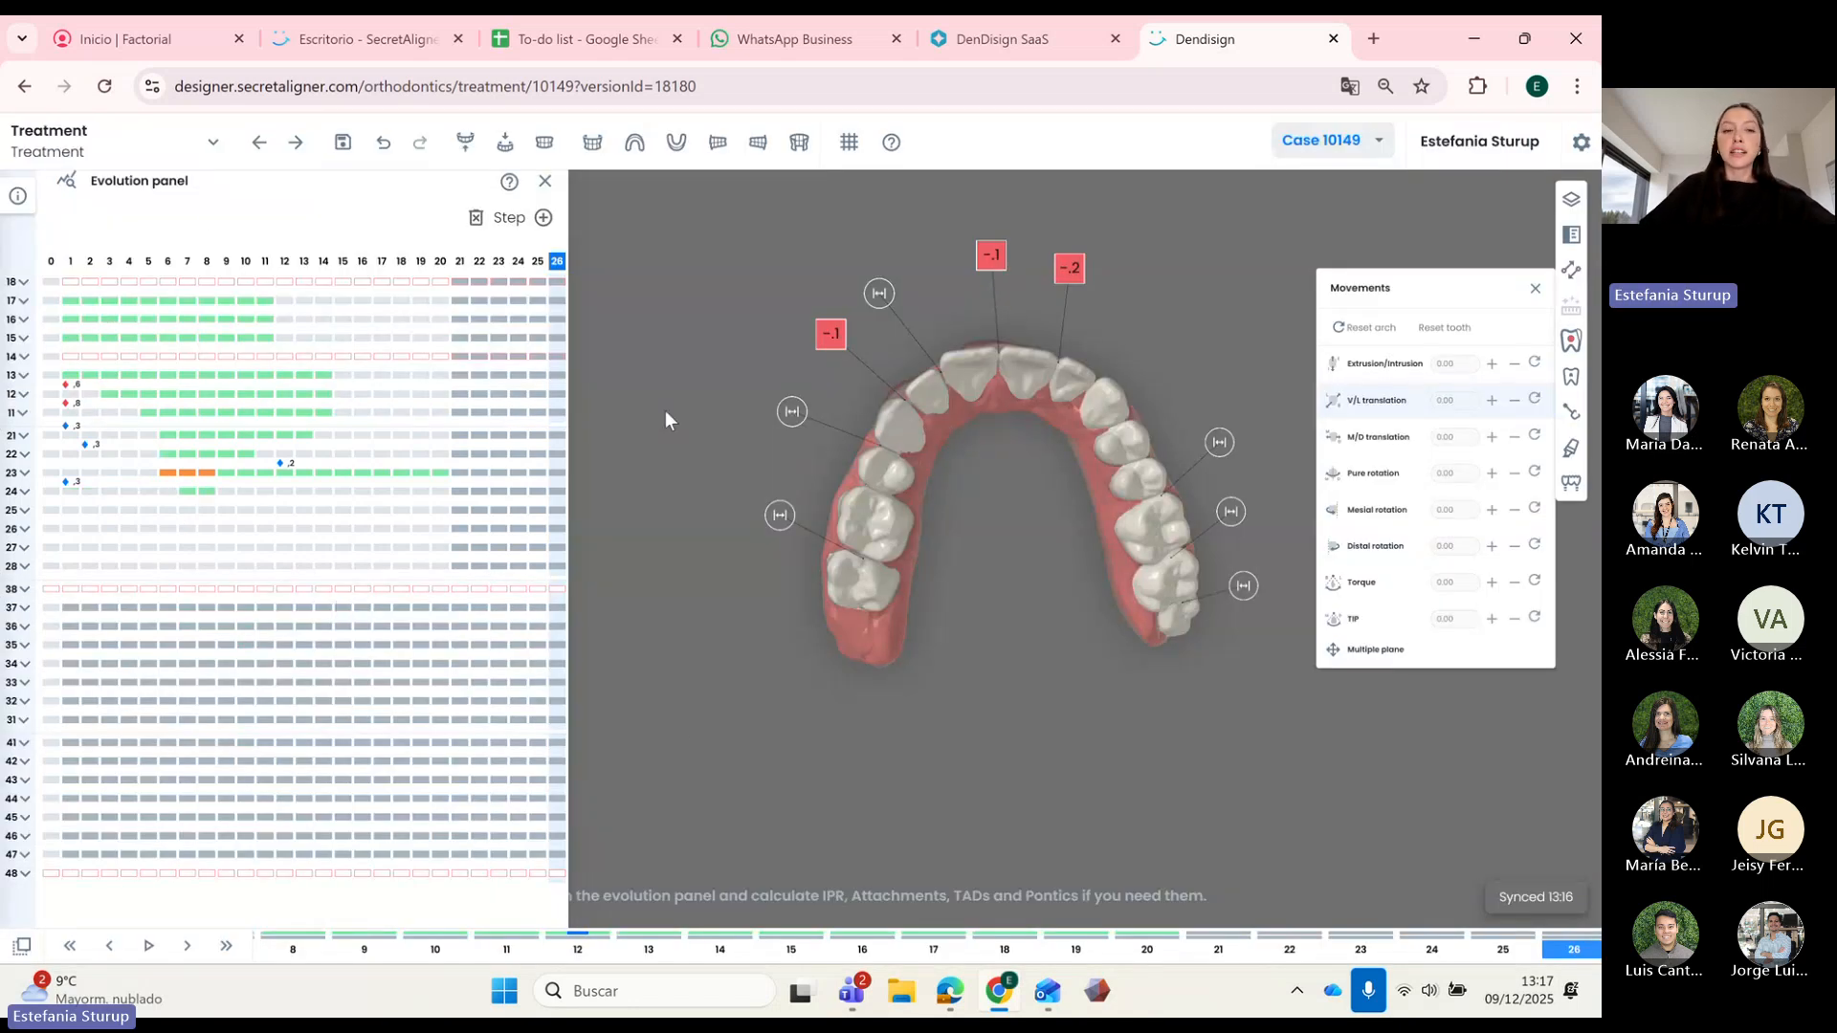
drag(69, 341, 246, 341)
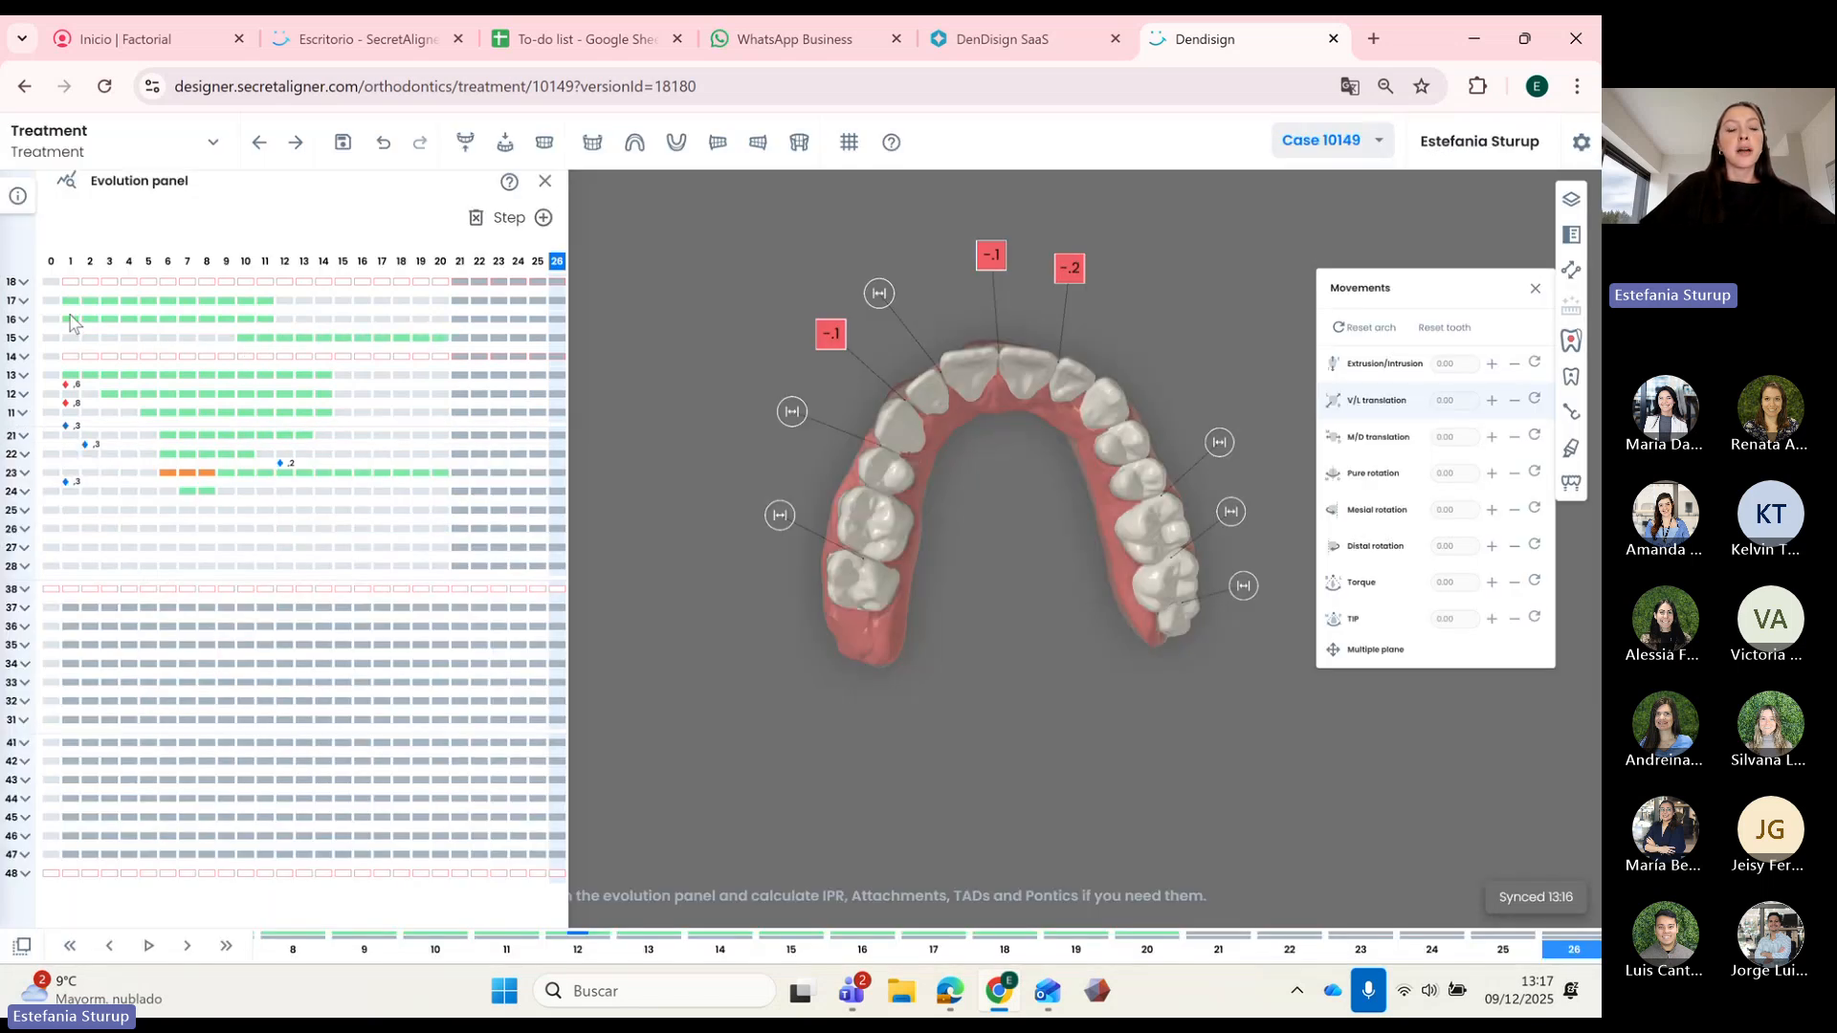
drag(68, 319, 323, 320)
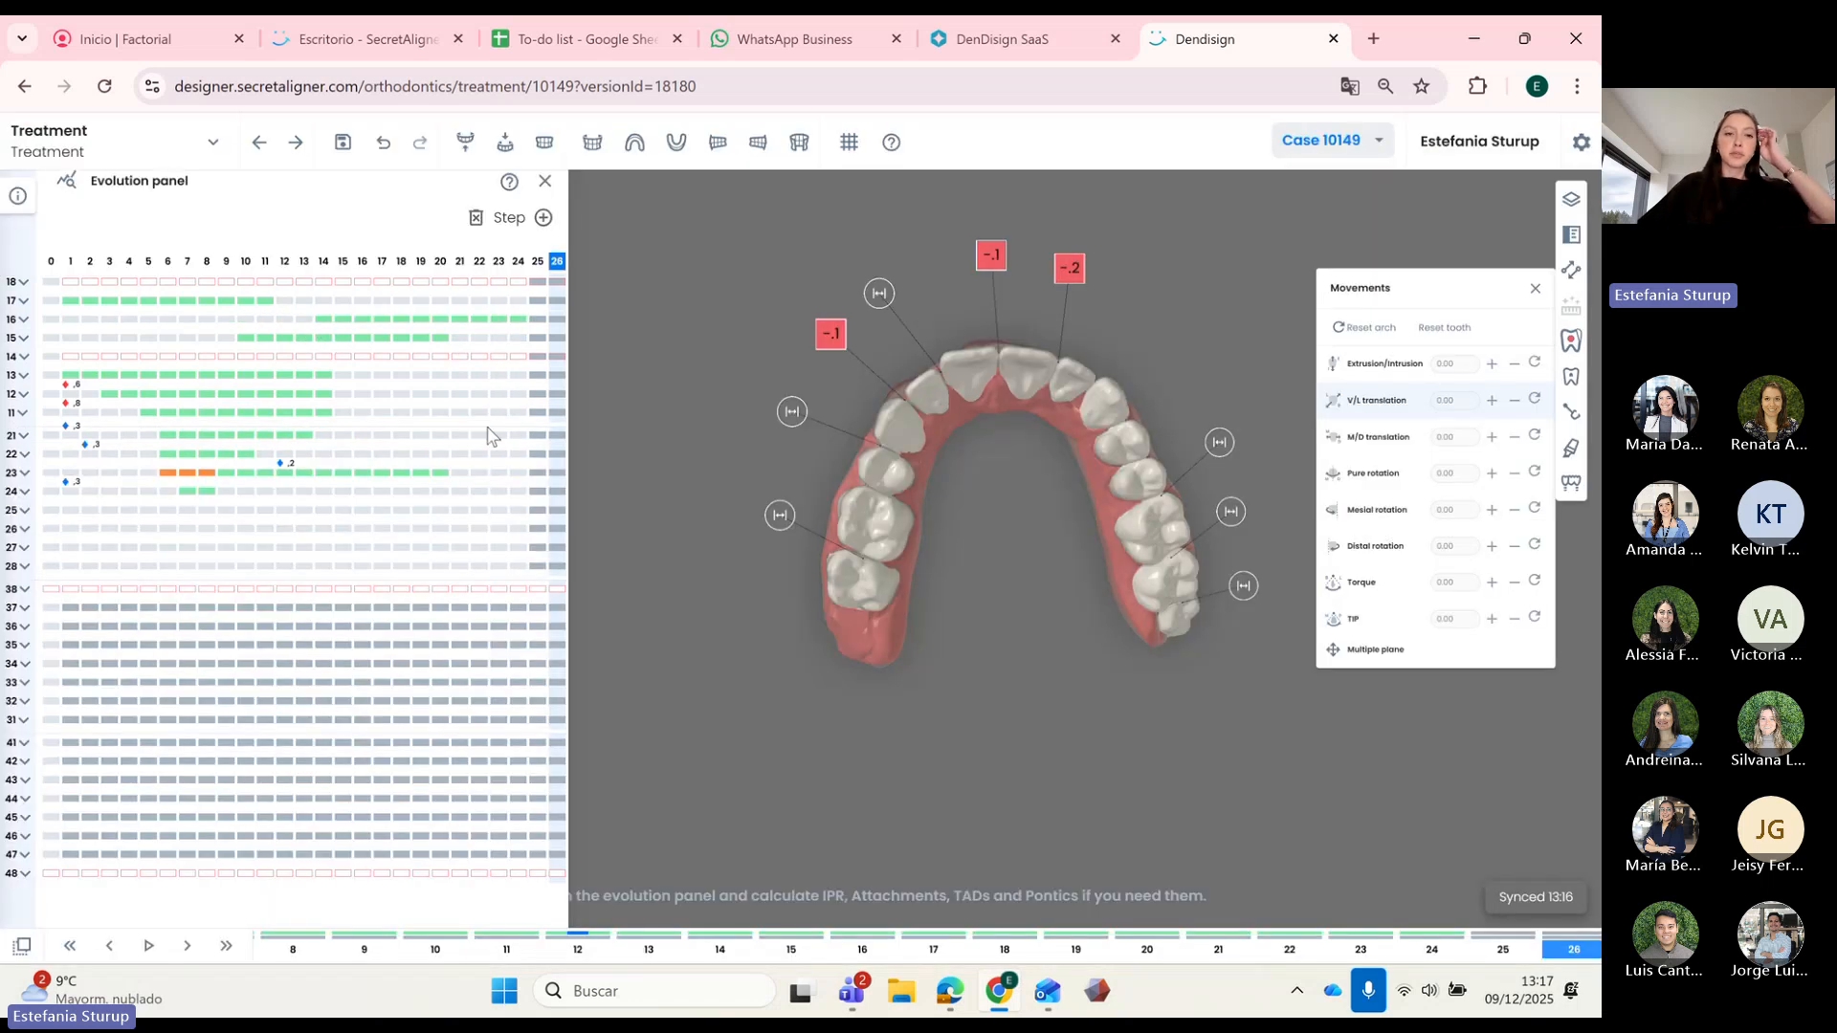
Step: Add steps 27 to 30 and delay tooth 17's movement into the final steps
click(543, 218)
click(566, 222)
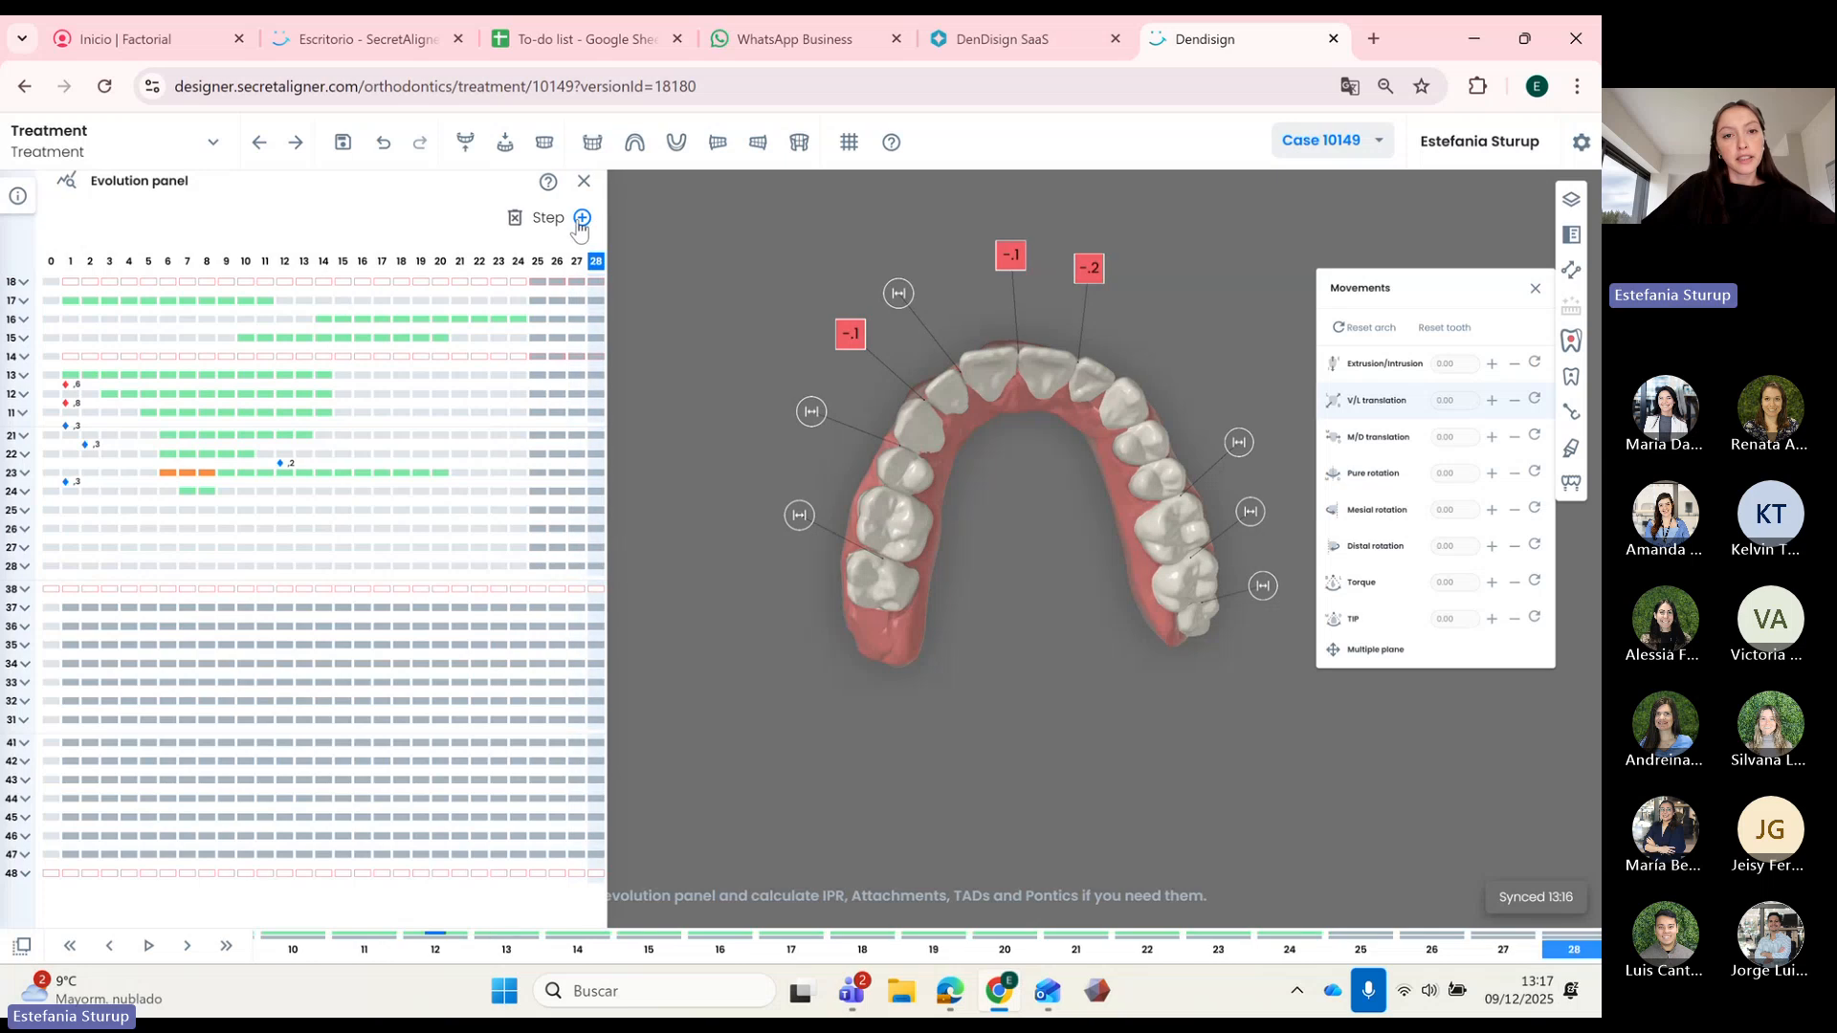
click(585, 224)
click(602, 219)
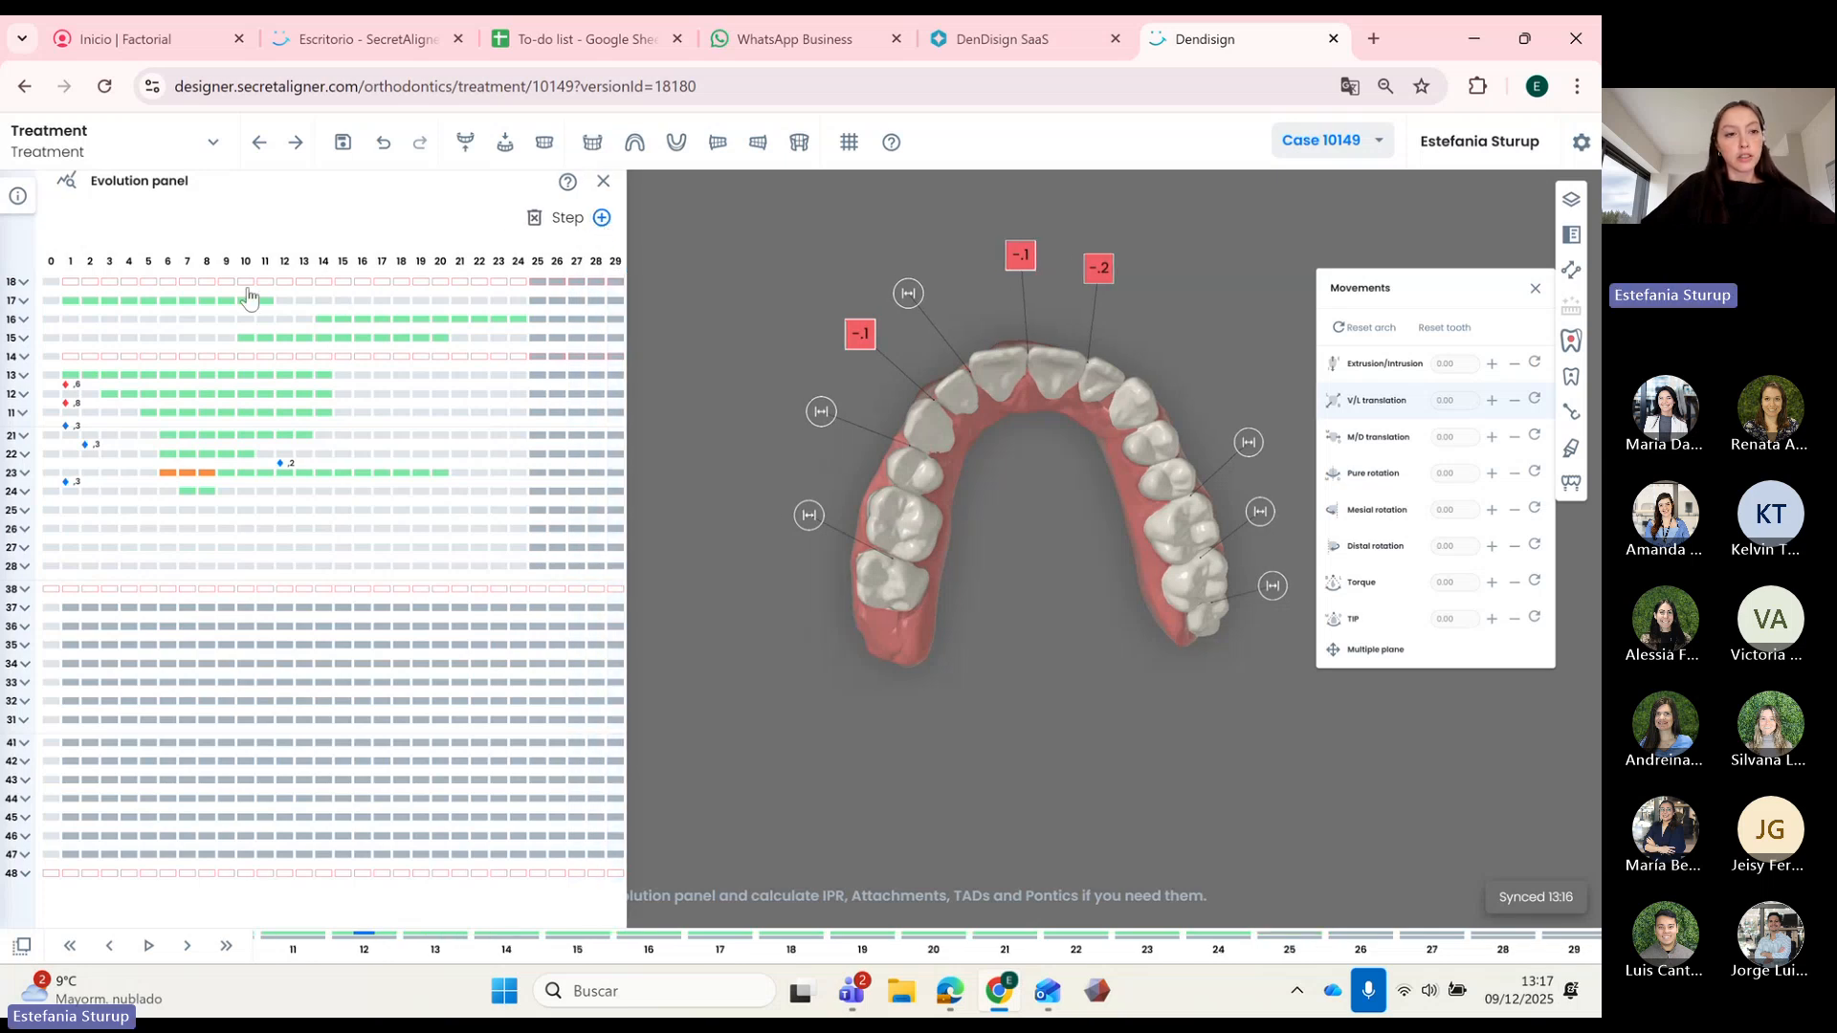
drag(71, 302, 441, 302)
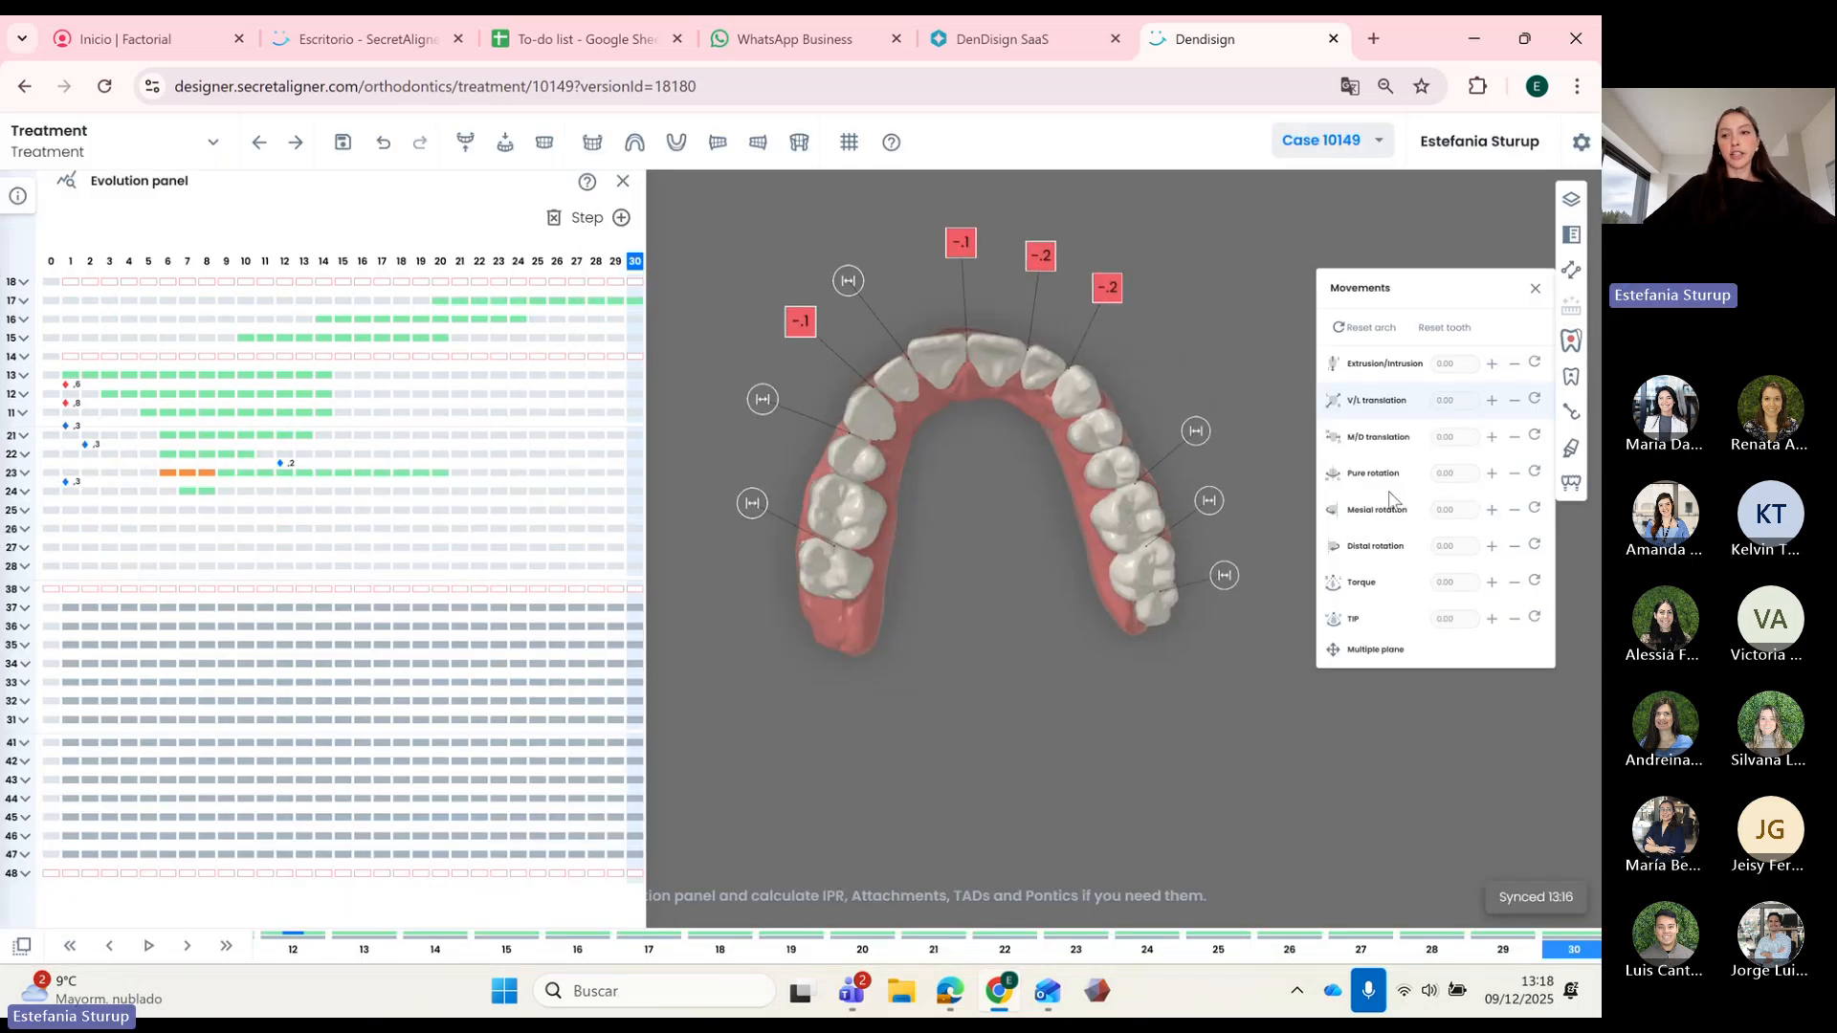
Step: Calculate and apply IPR on the upper arch, then close the Evolution panel
click(1572, 341)
click(1475, 440)
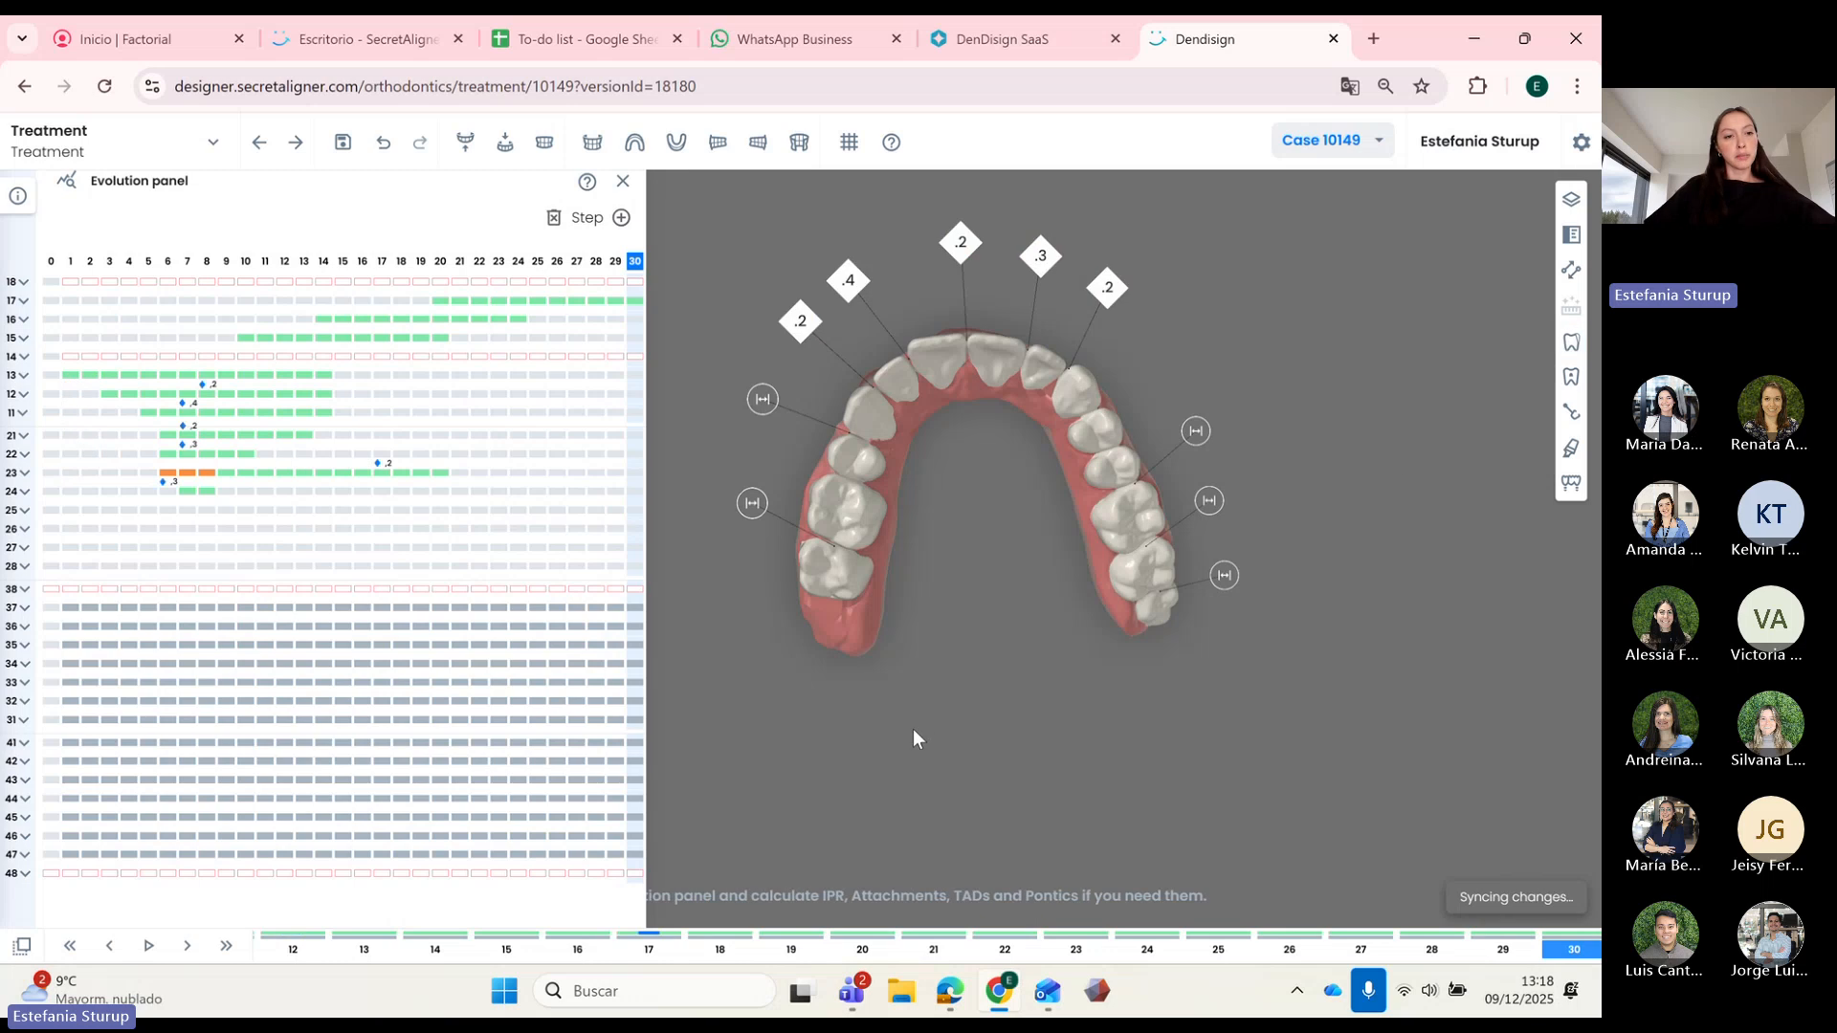
drag(810, 574, 967, 555)
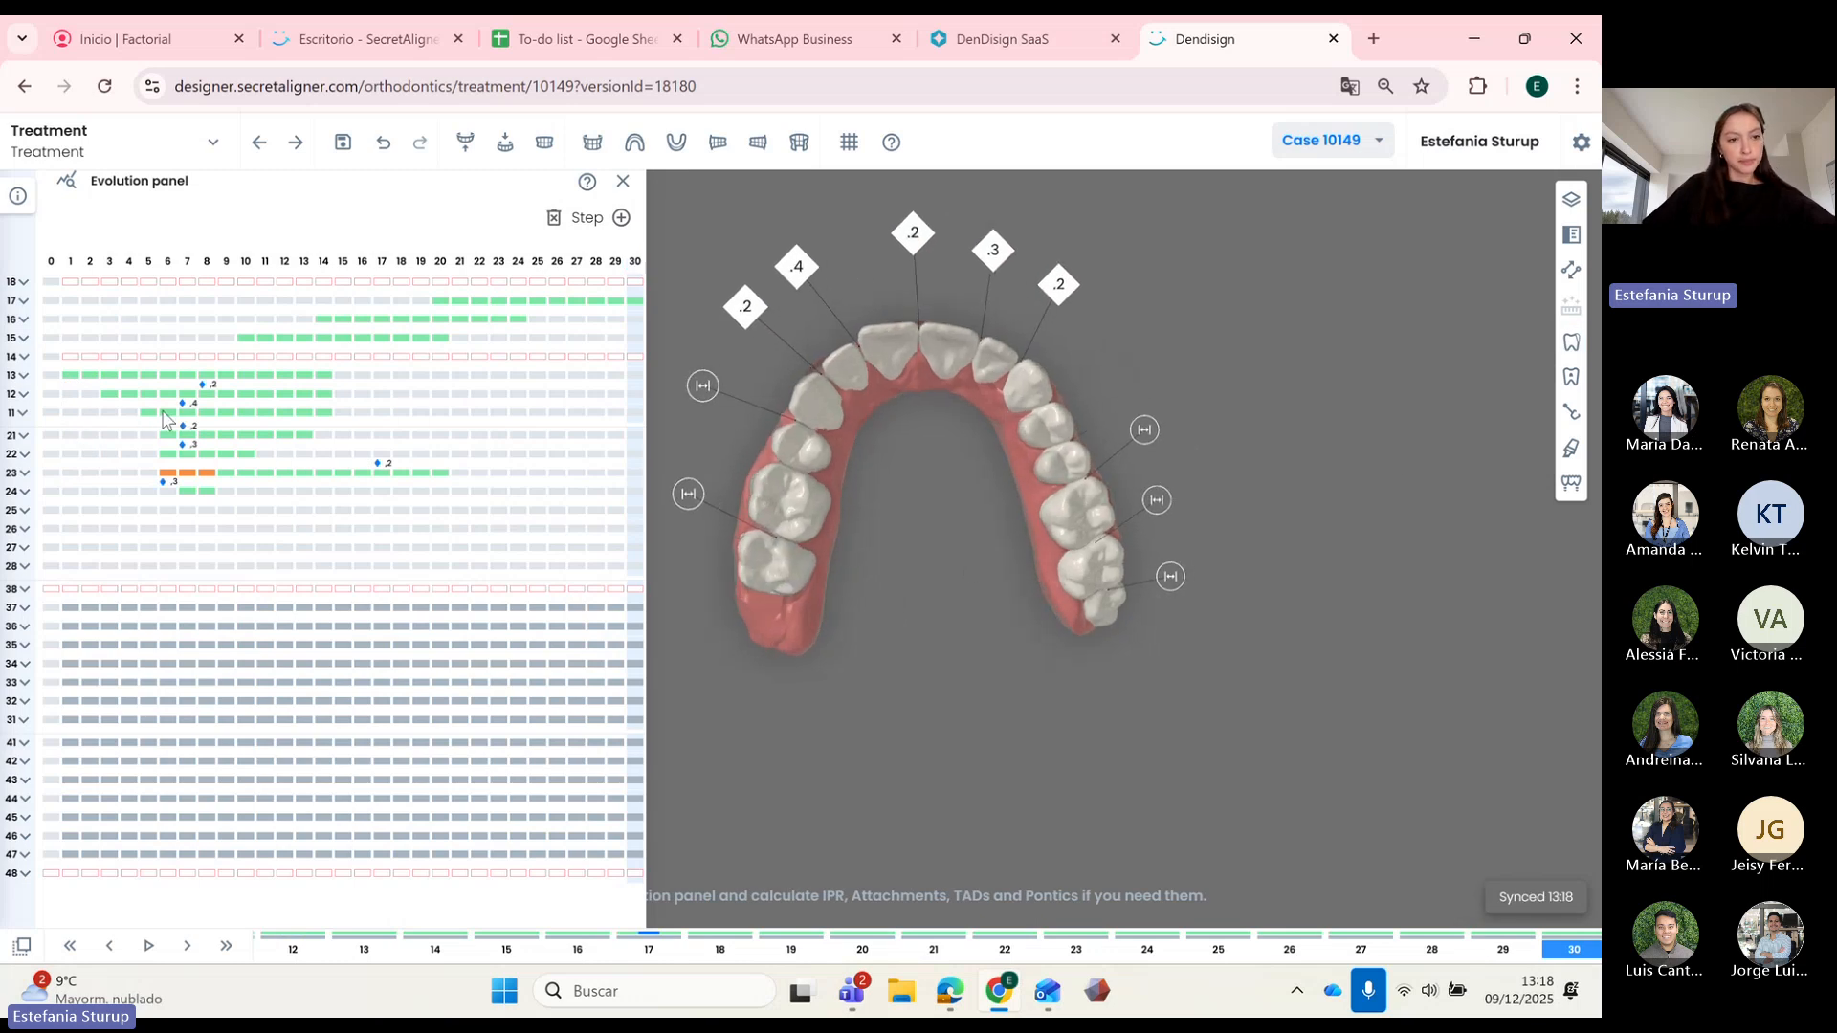
click(623, 181)
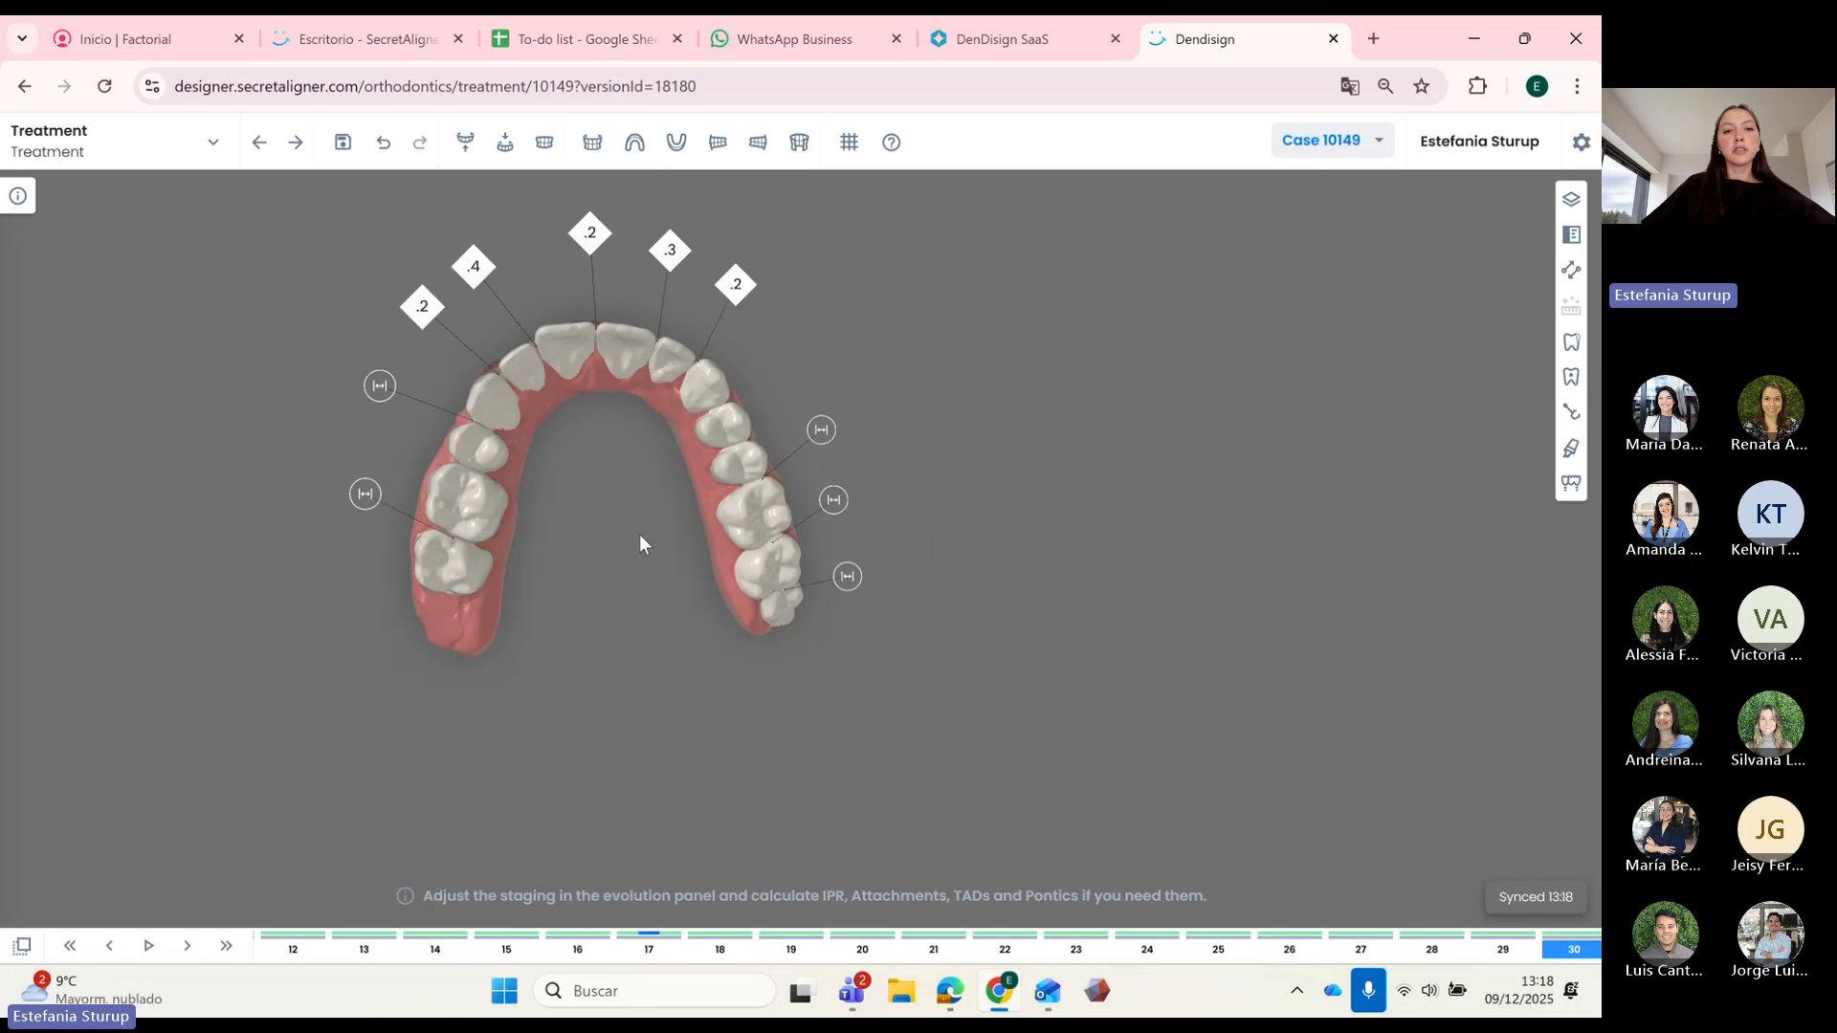
Step: Review the IPR values from step 0 through step 30, then return to step 1
click(70, 946)
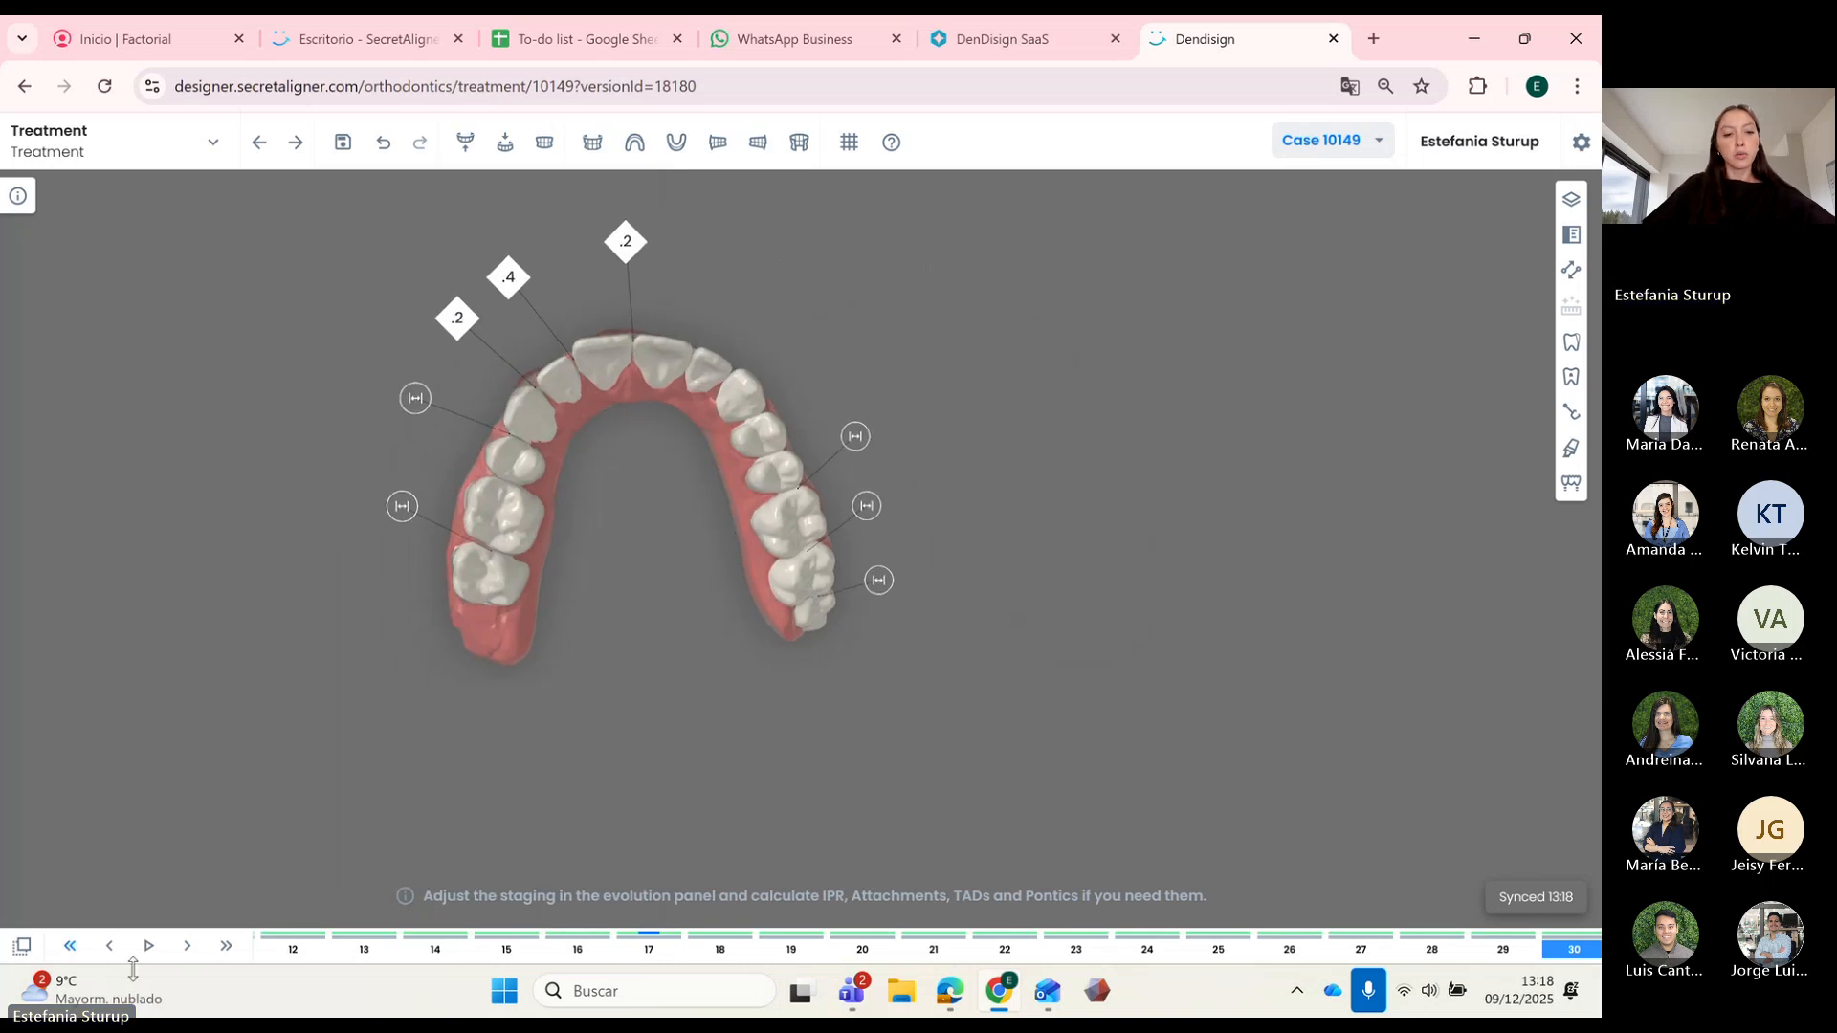
key(Right)
key(Right)
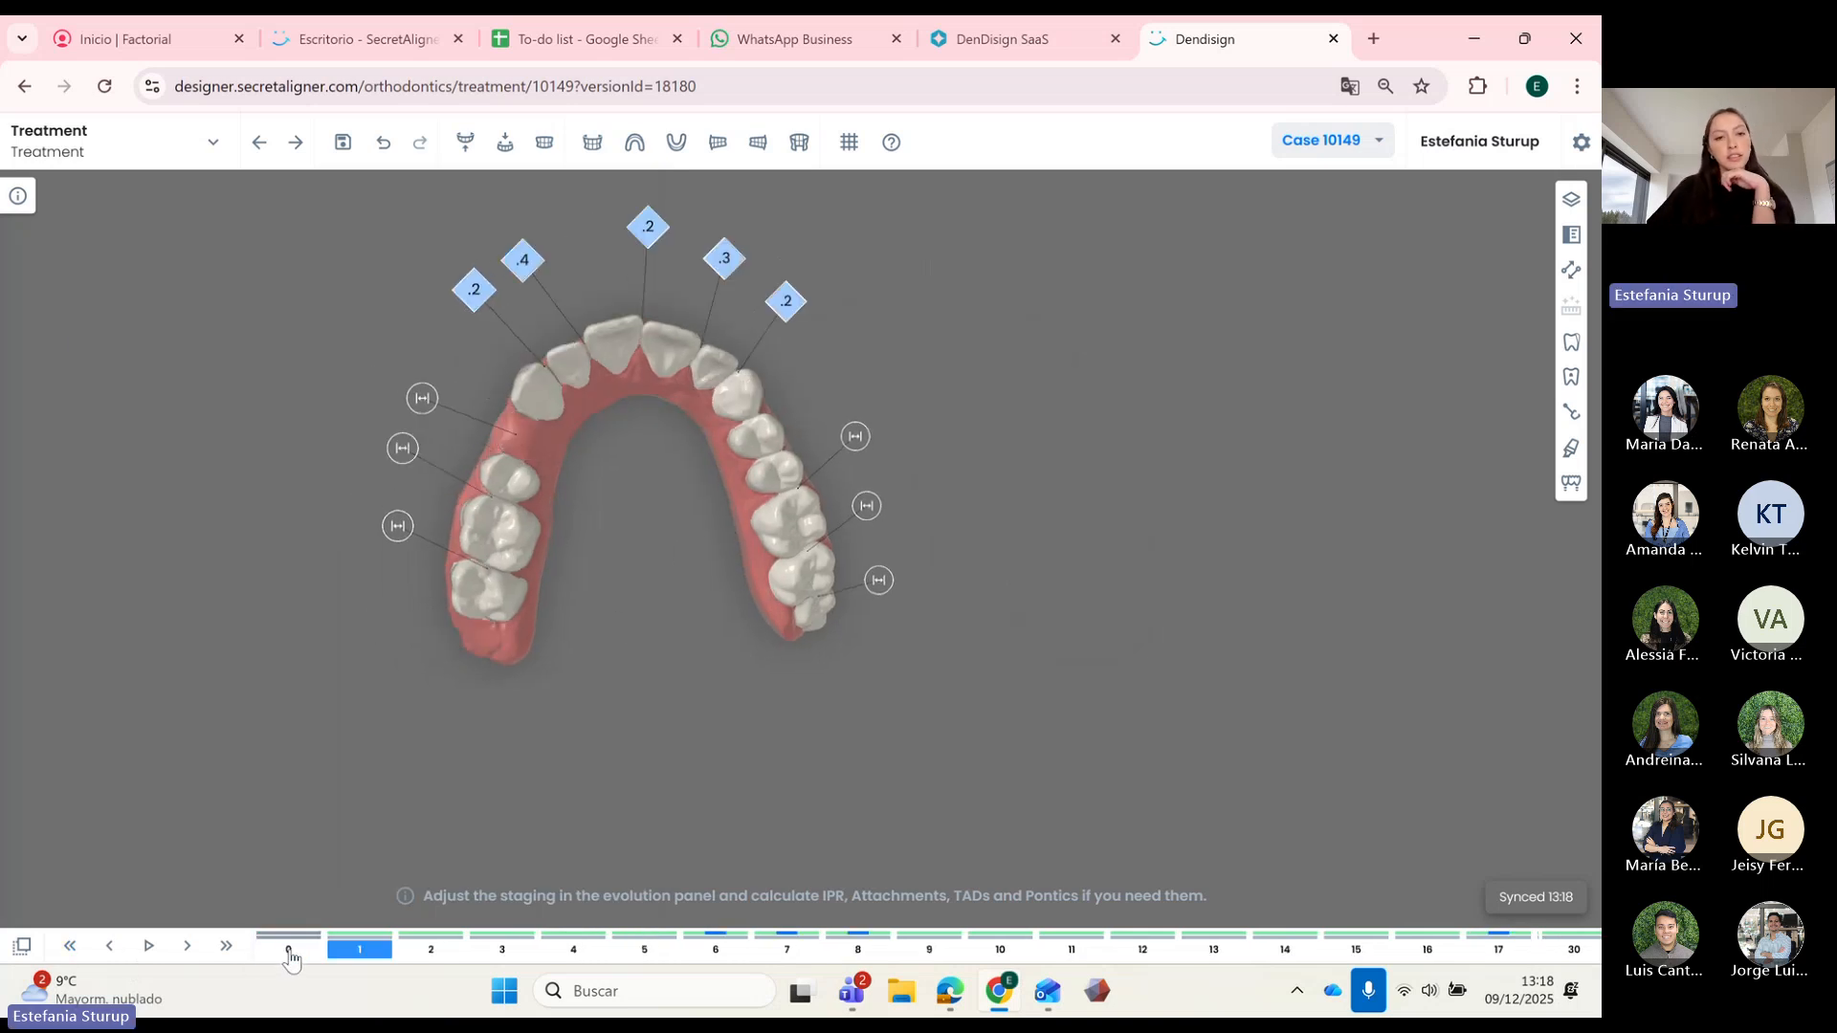
key(Right)
key(Right)
key(Right)
key(Right)
key(Right)
key(Right)
key(Right)
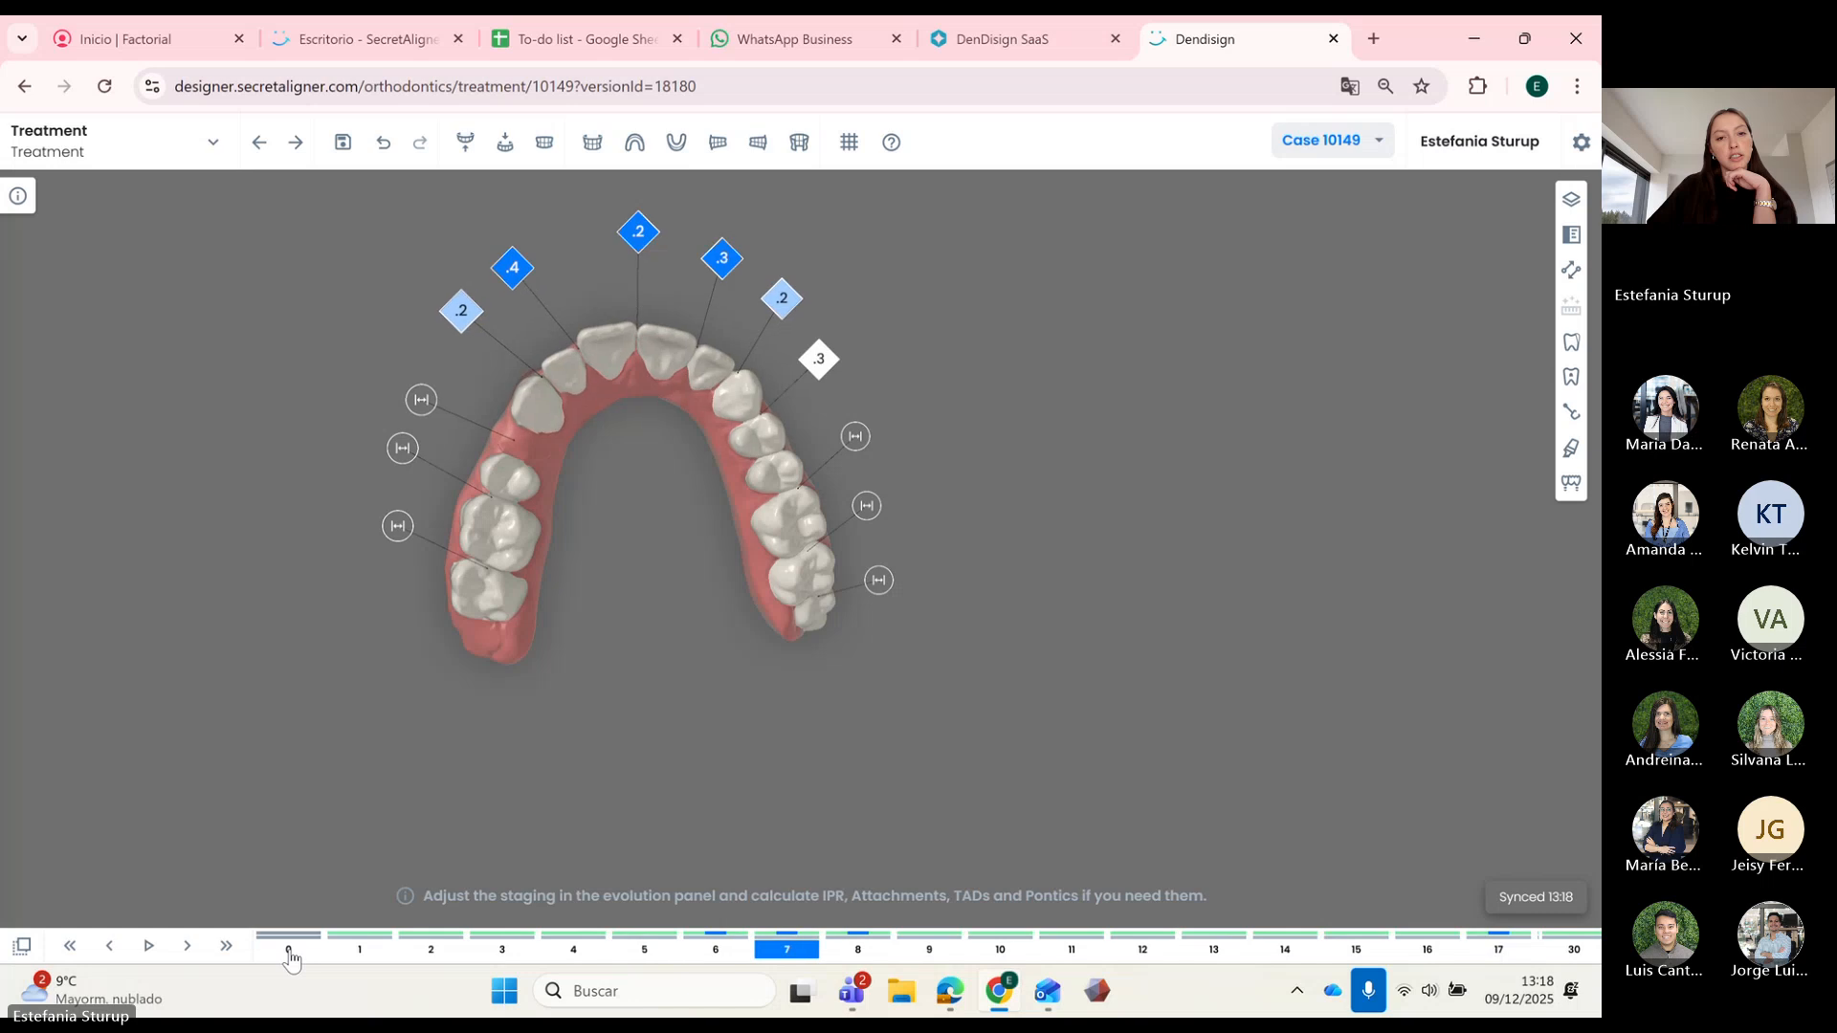
key(Right)
key(Right)
key(Right)
key(Right)
key(Right)
key(Right)
key(Right)
key(Right)
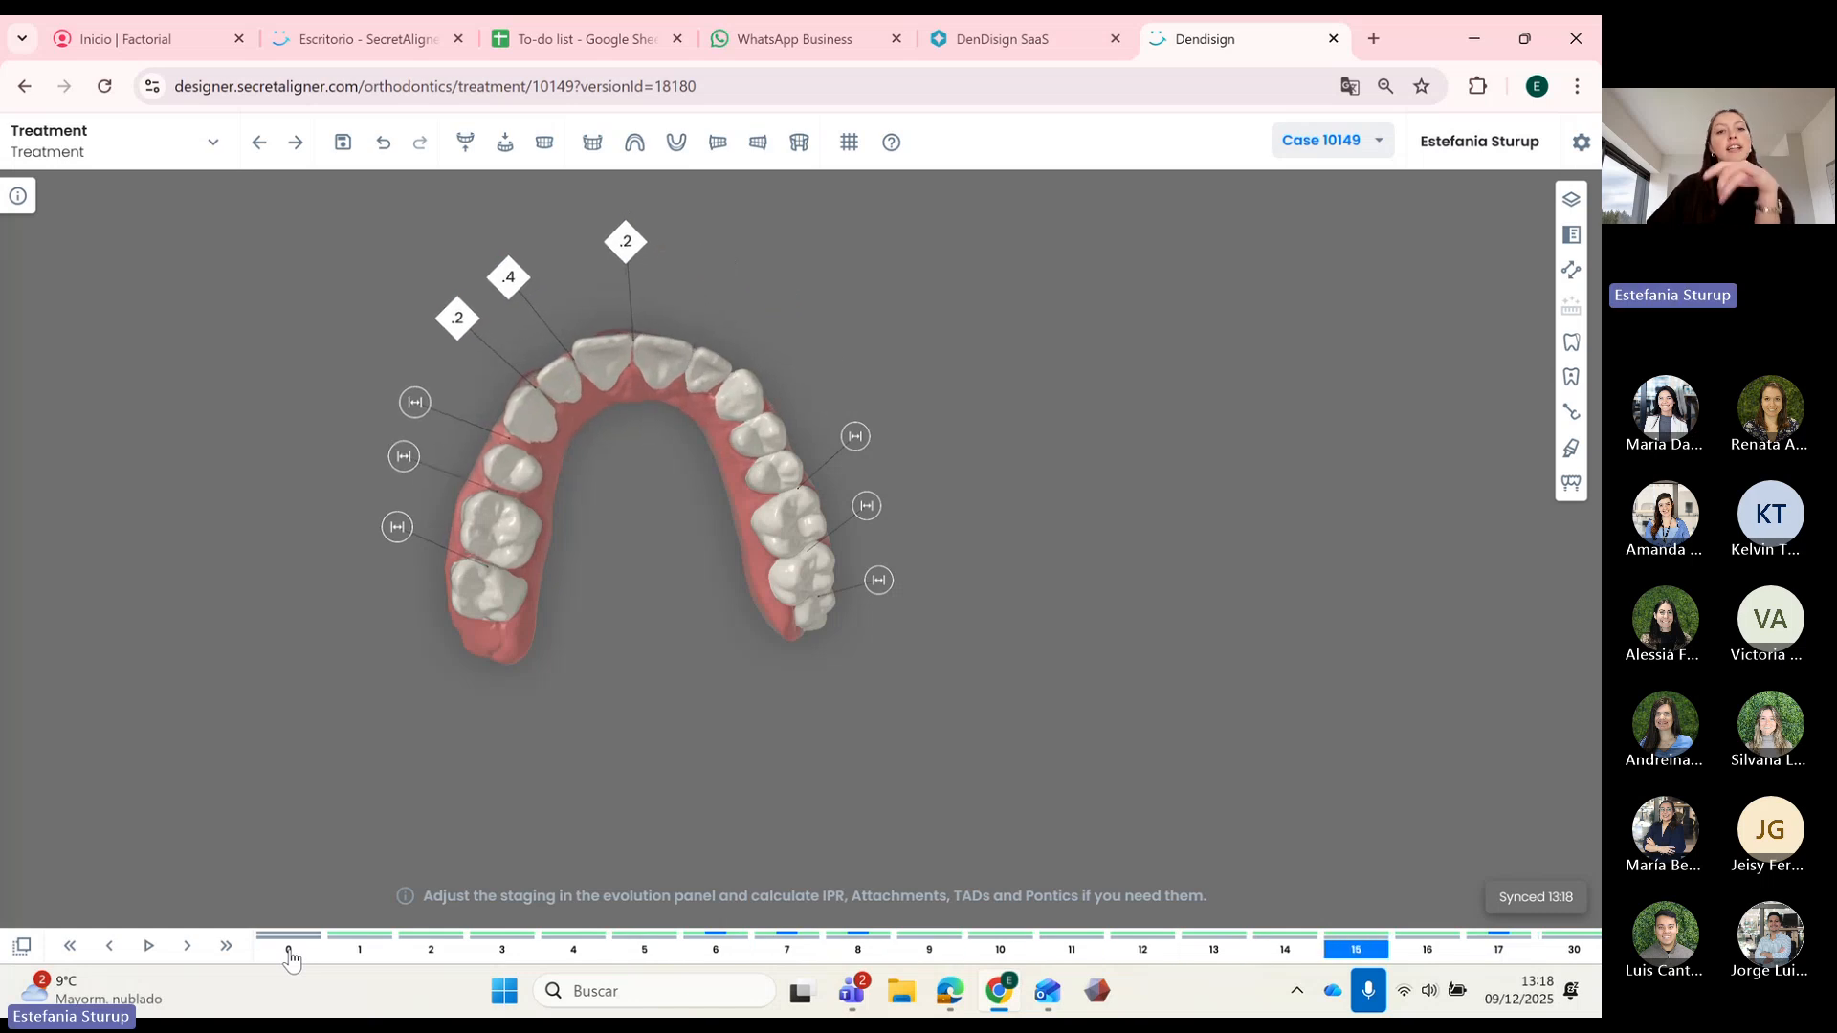
key(Right)
key(Right)
key(Right)
key(Right)
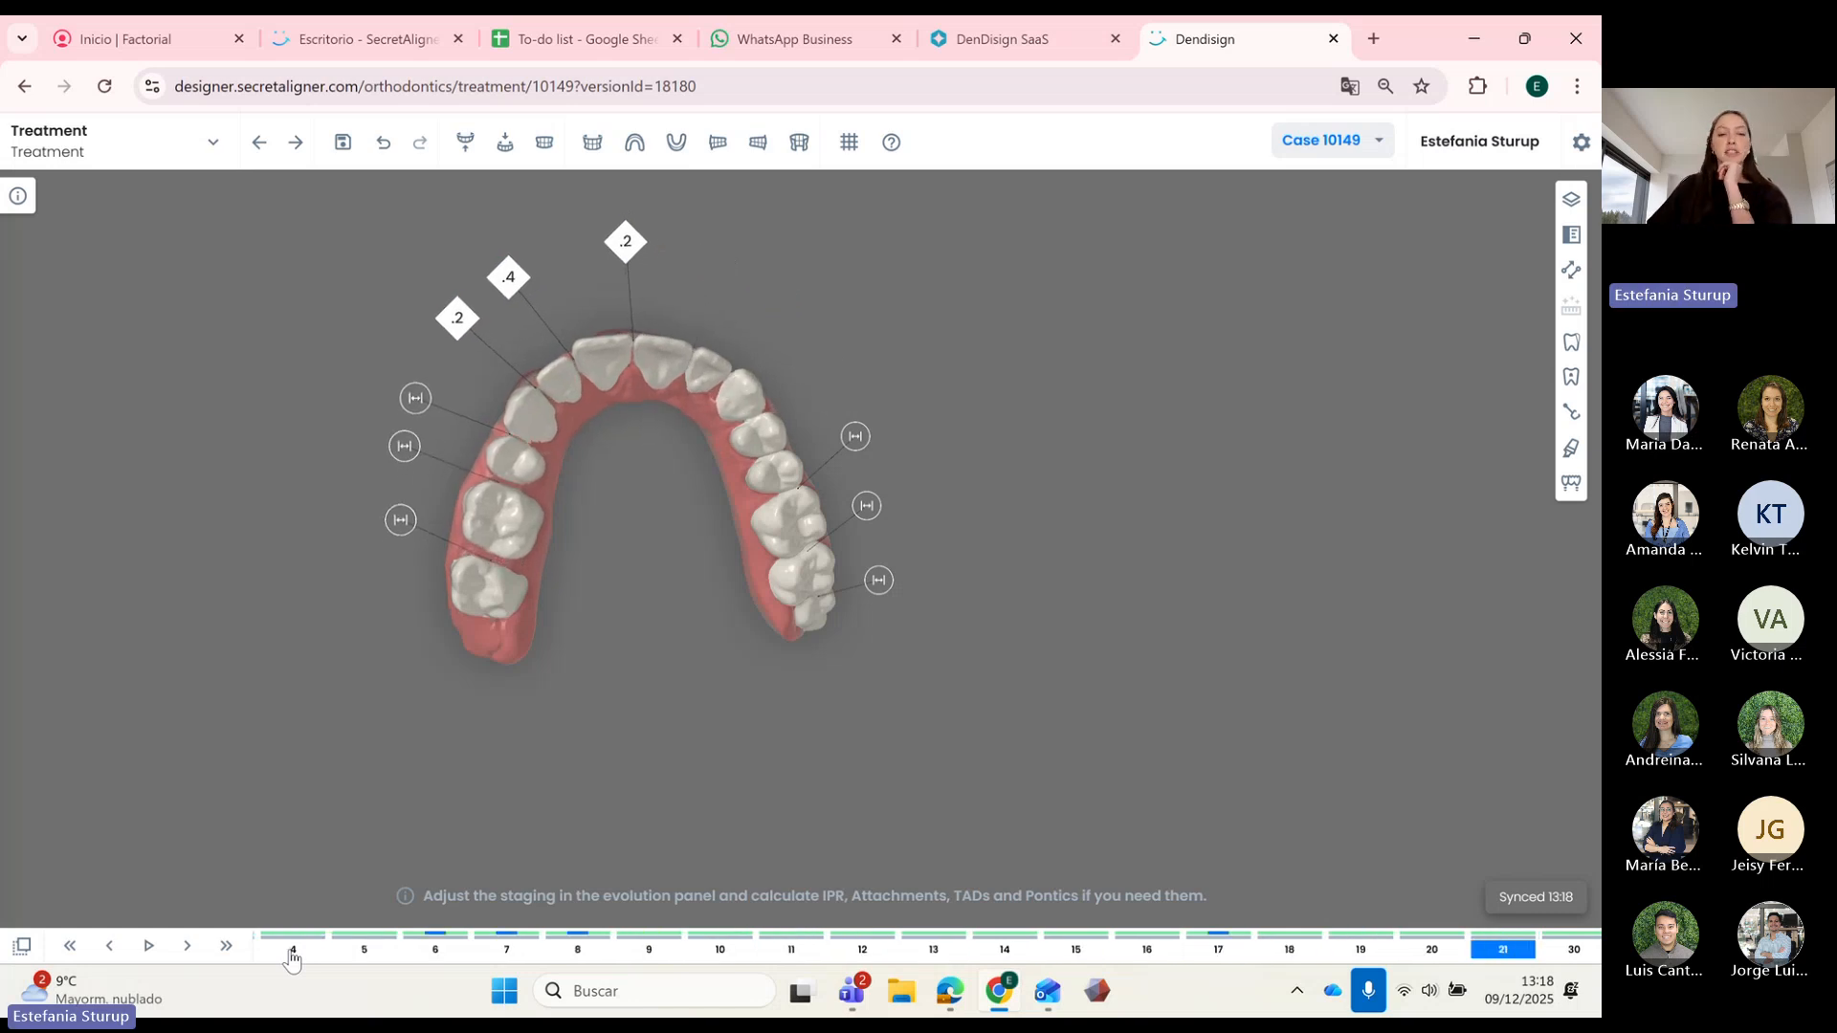
key(Right)
key(Right)
key(Right)
key(Right)
key(Right)
key(Right)
key(Right)
key(Right)
key(Right)
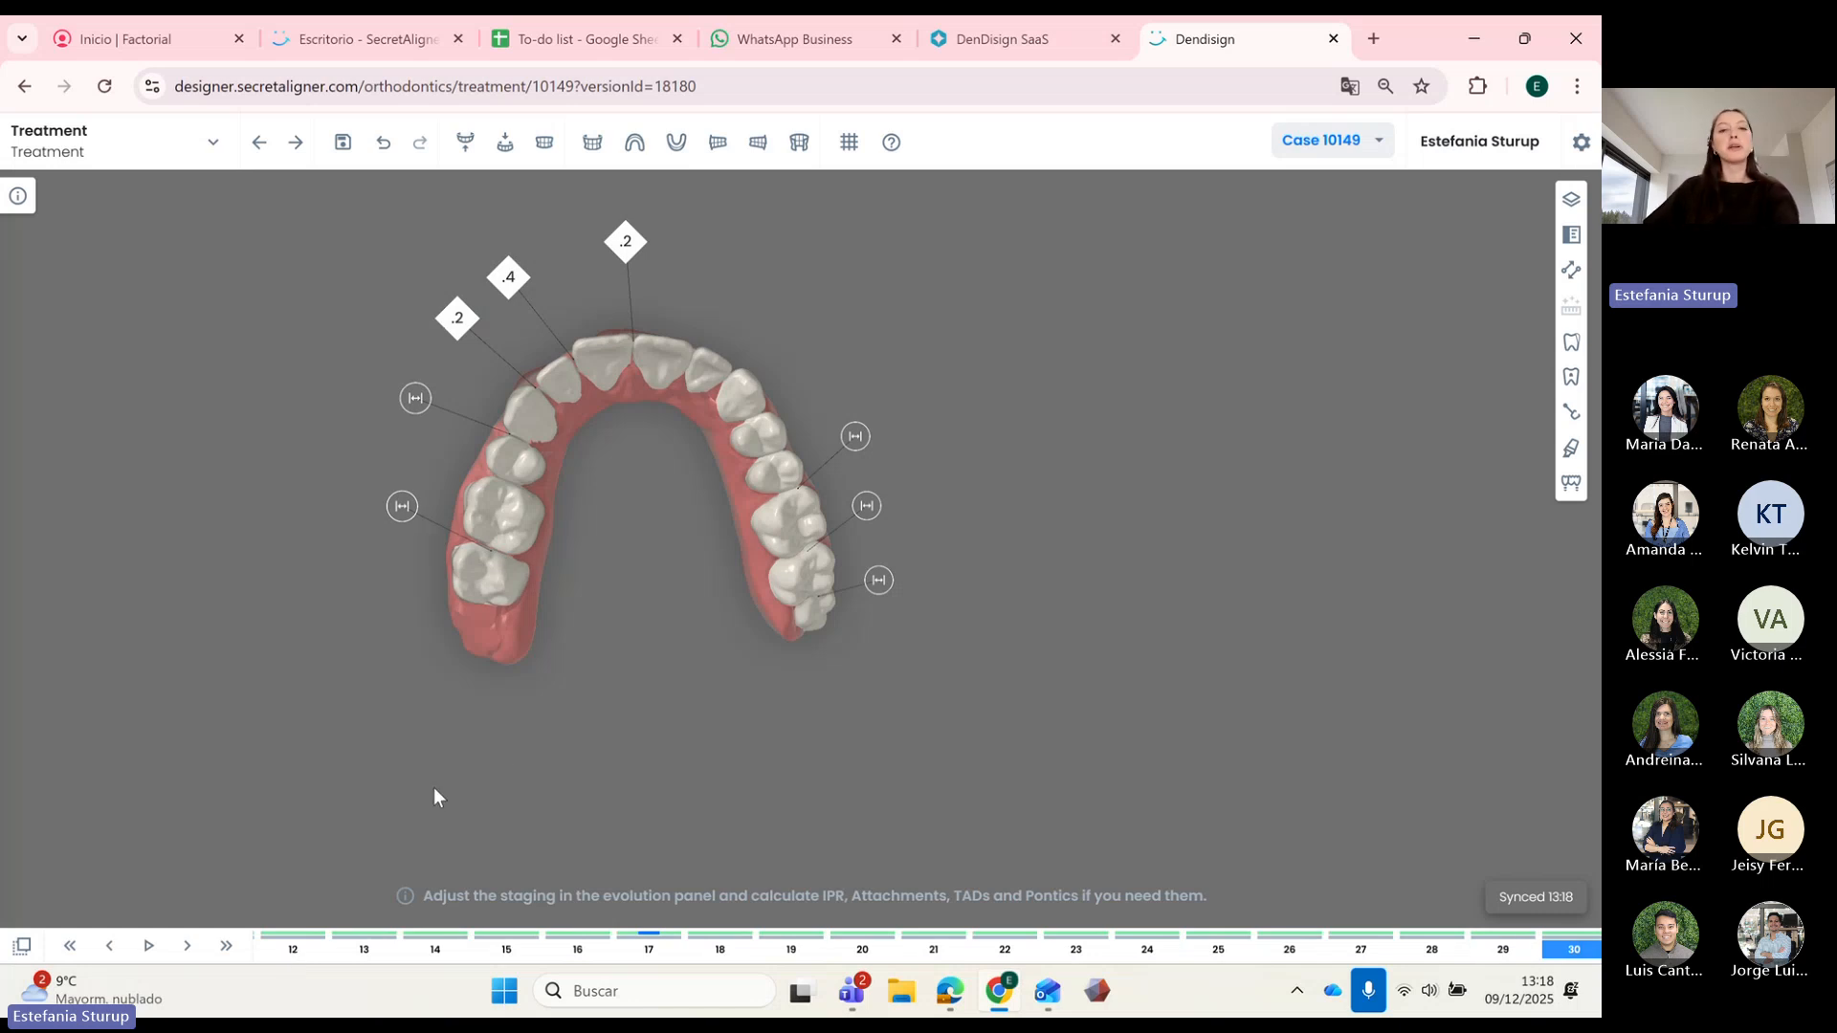
click(69, 945)
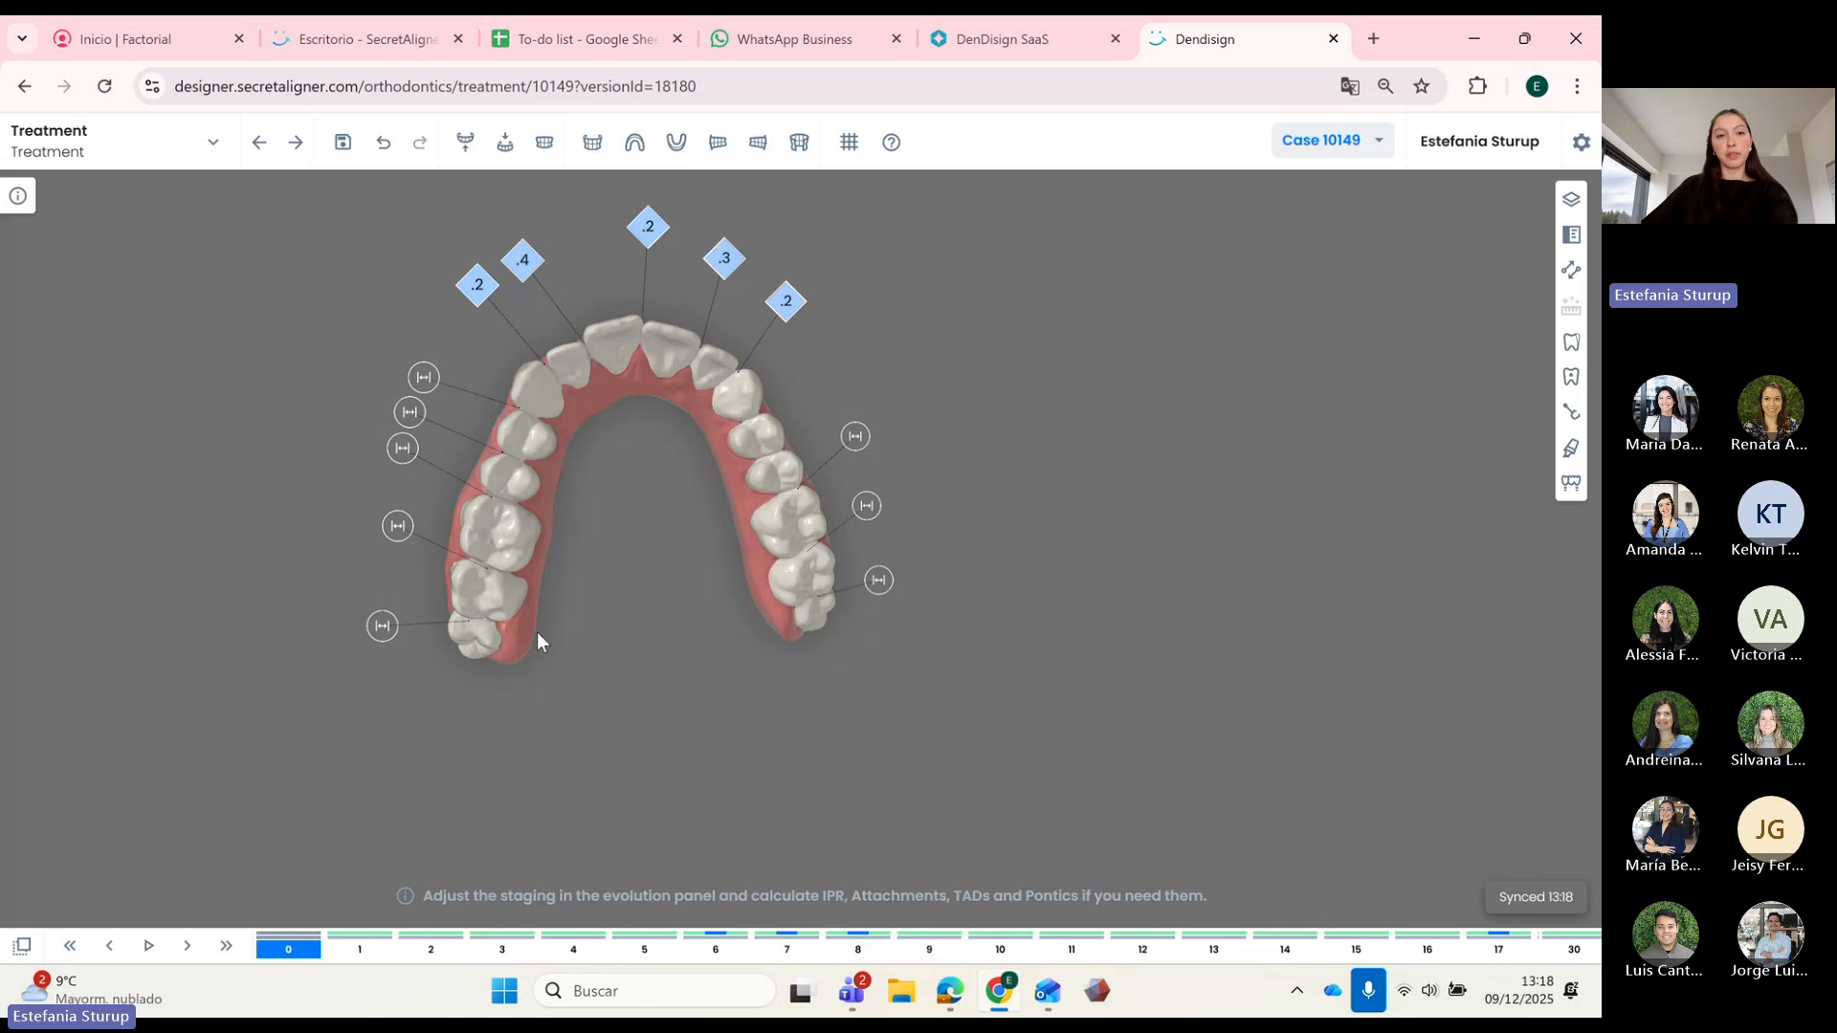
key(Right)
right_drag(662, 519, 704, 521)
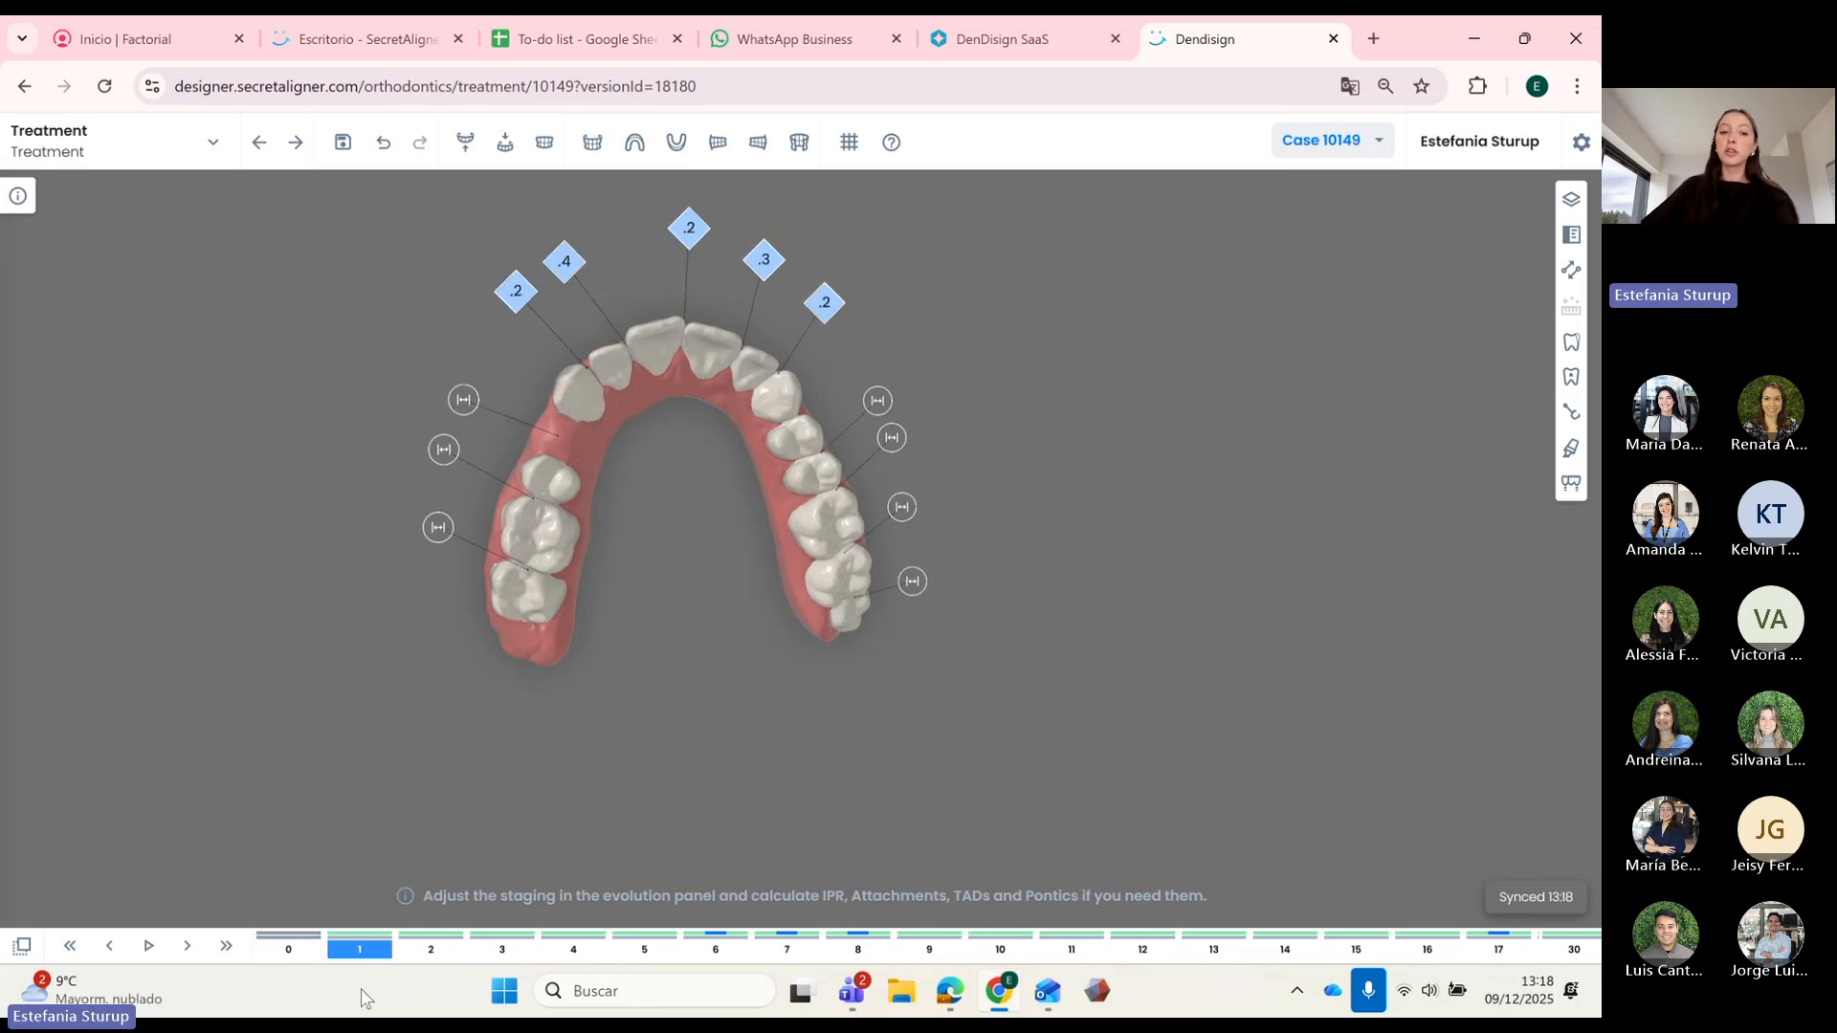
right_drag(773, 566, 784, 585)
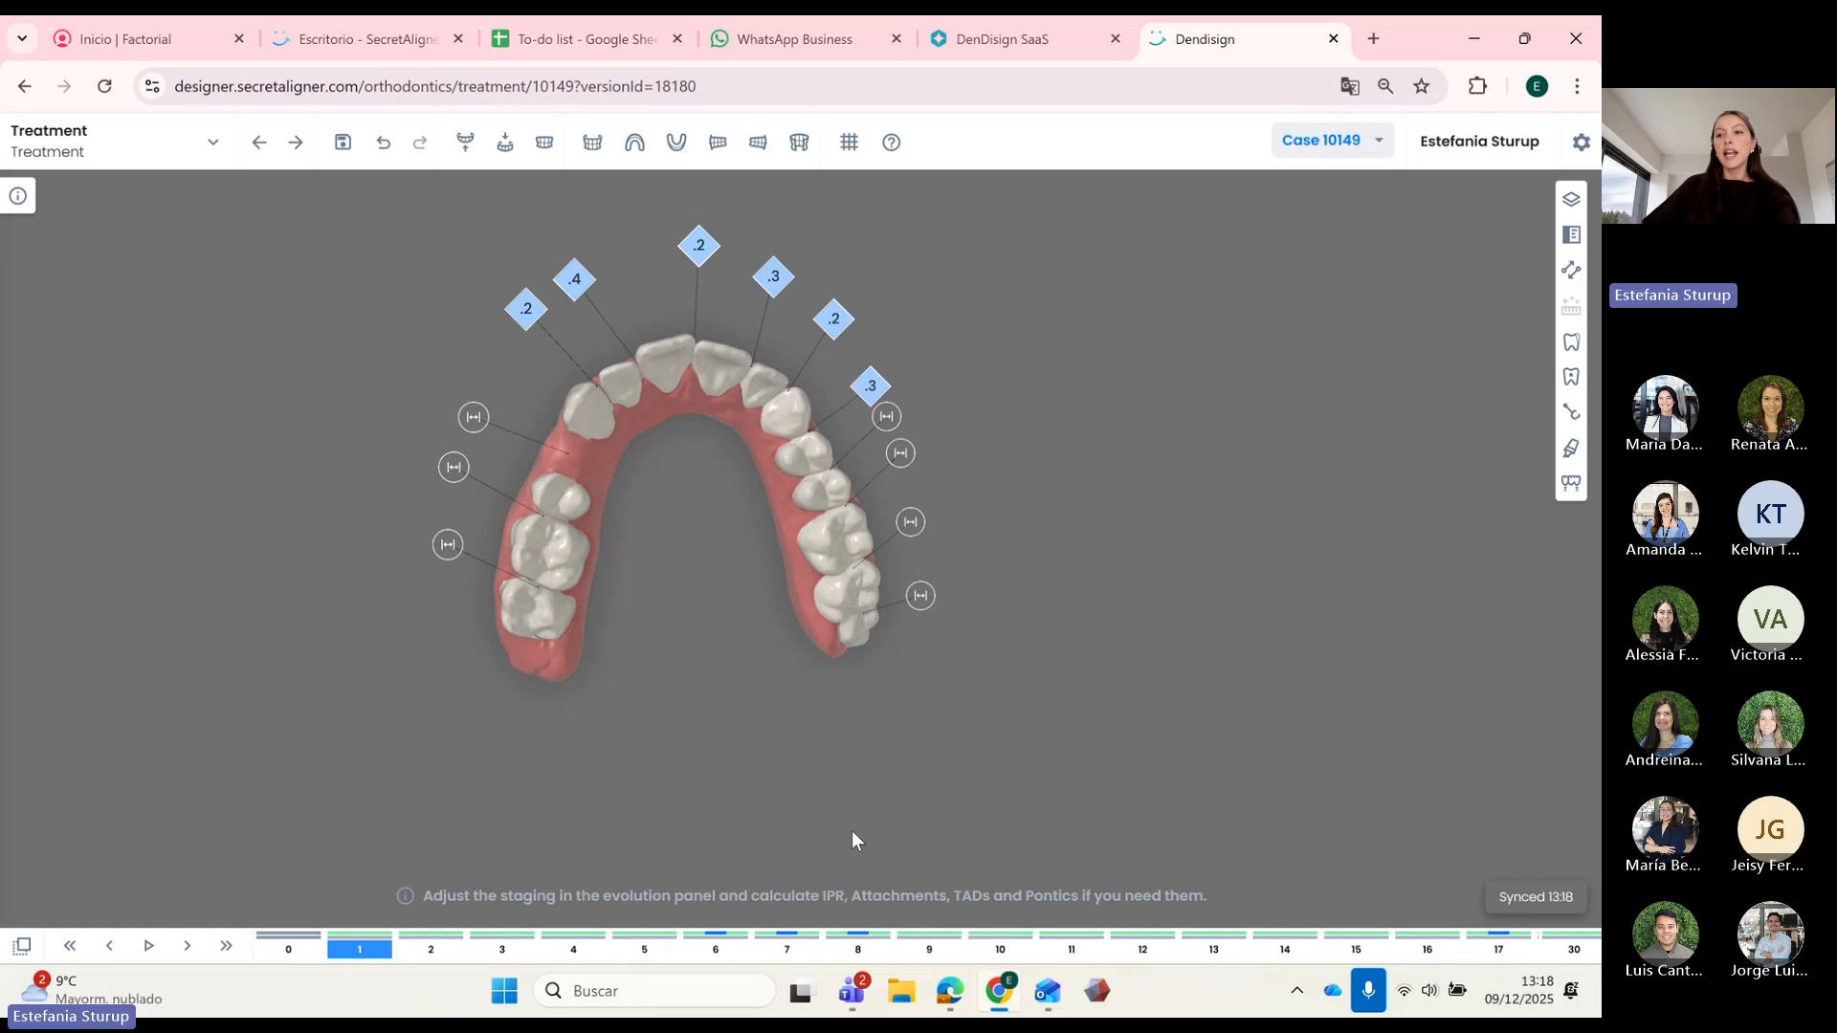
Step: Place a pontic at tooth 14 using the Pontics panel, then close the panel
click(1570, 485)
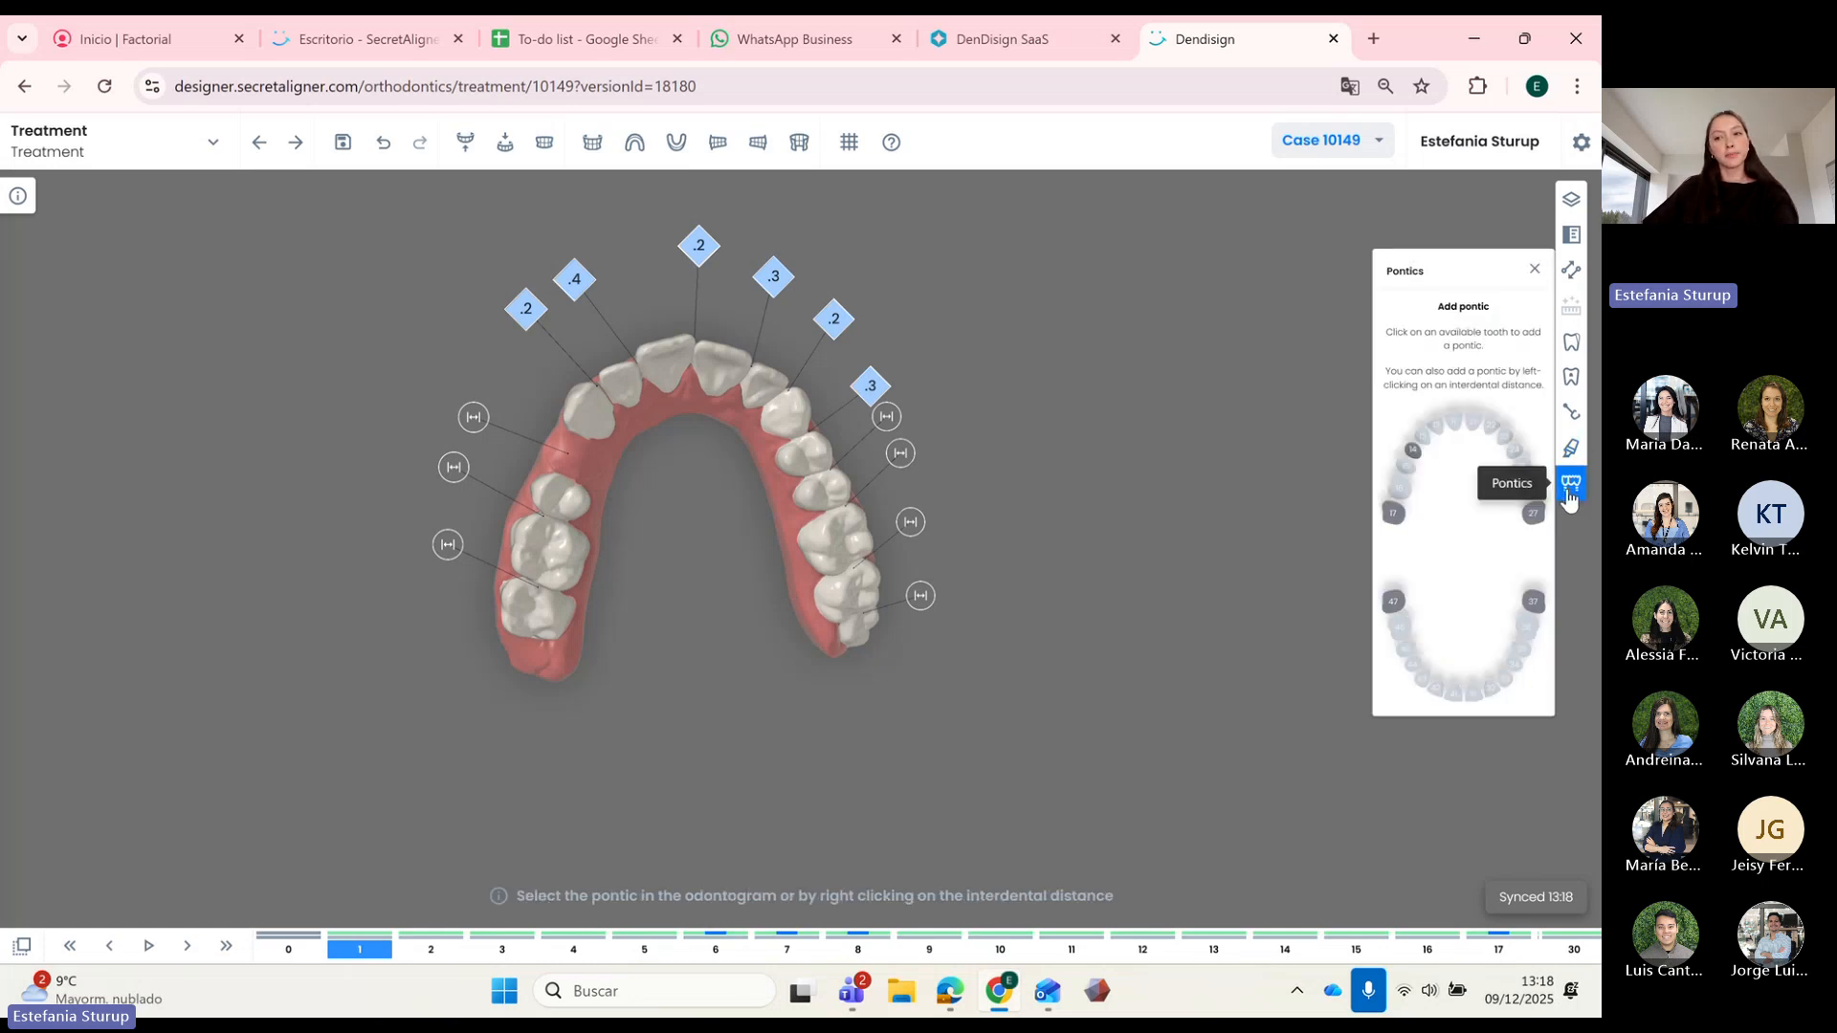
click(1413, 450)
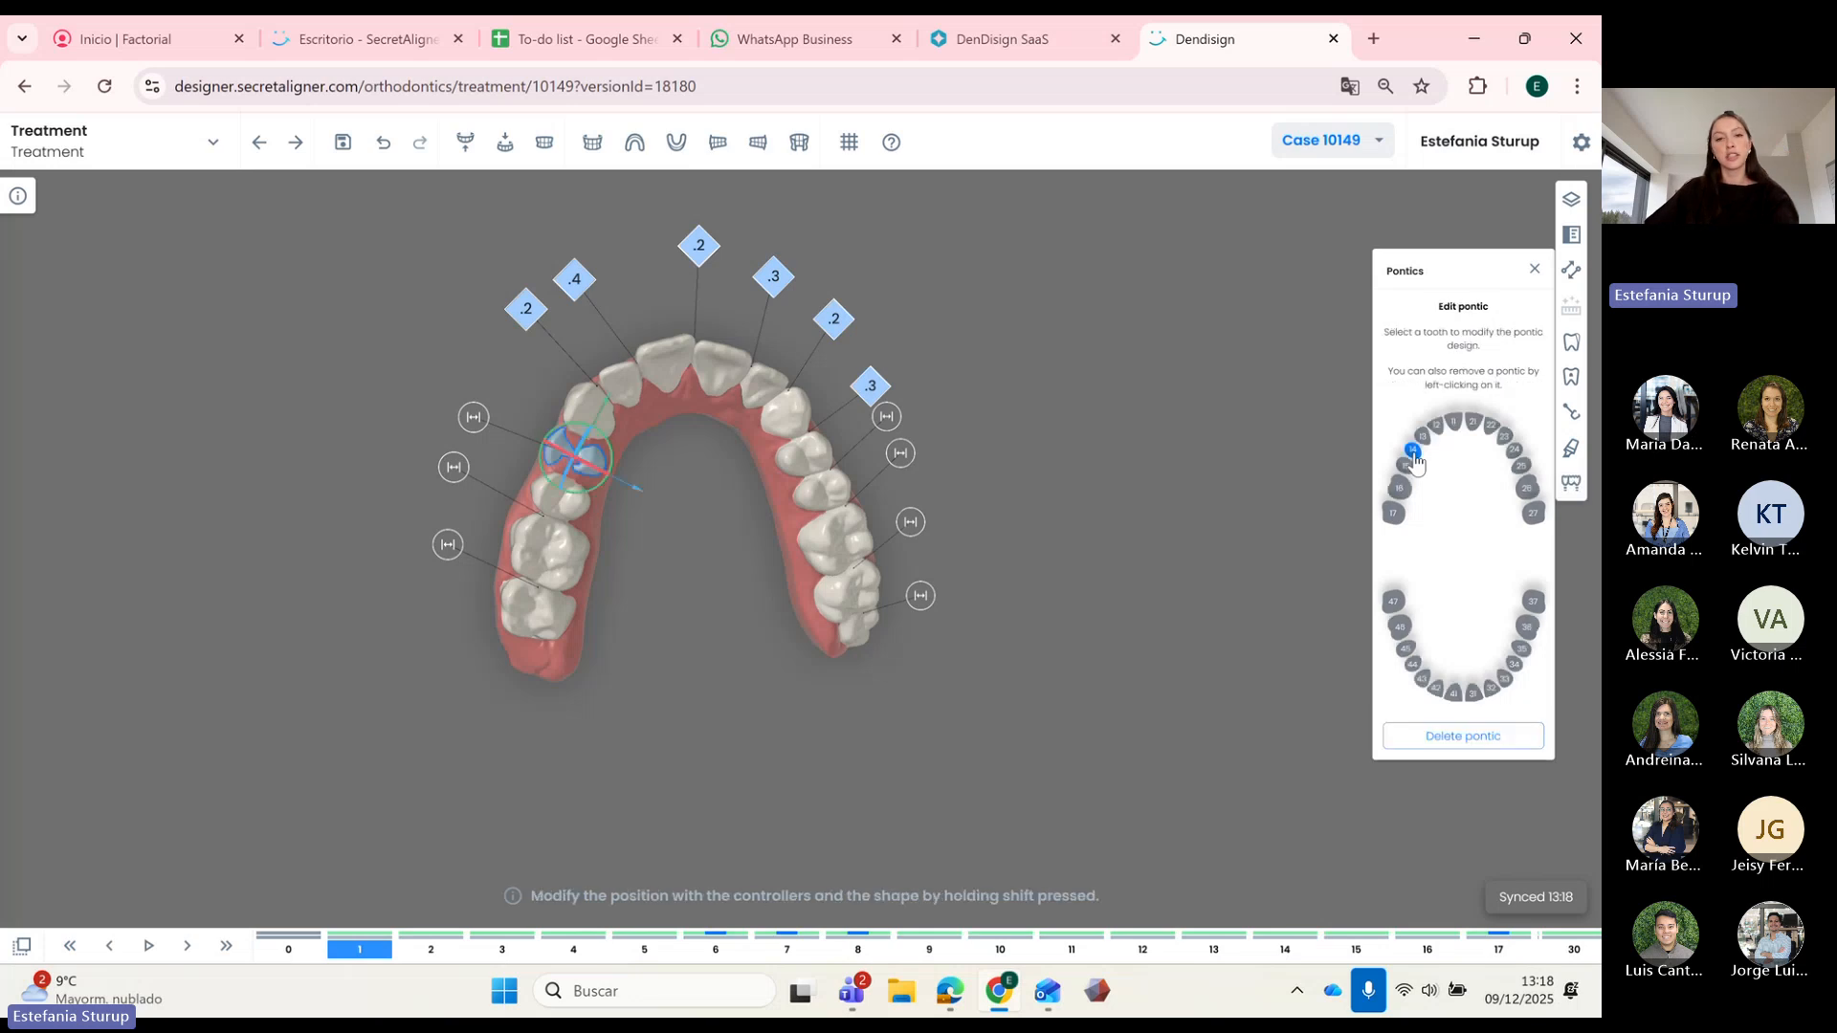
click(1535, 269)
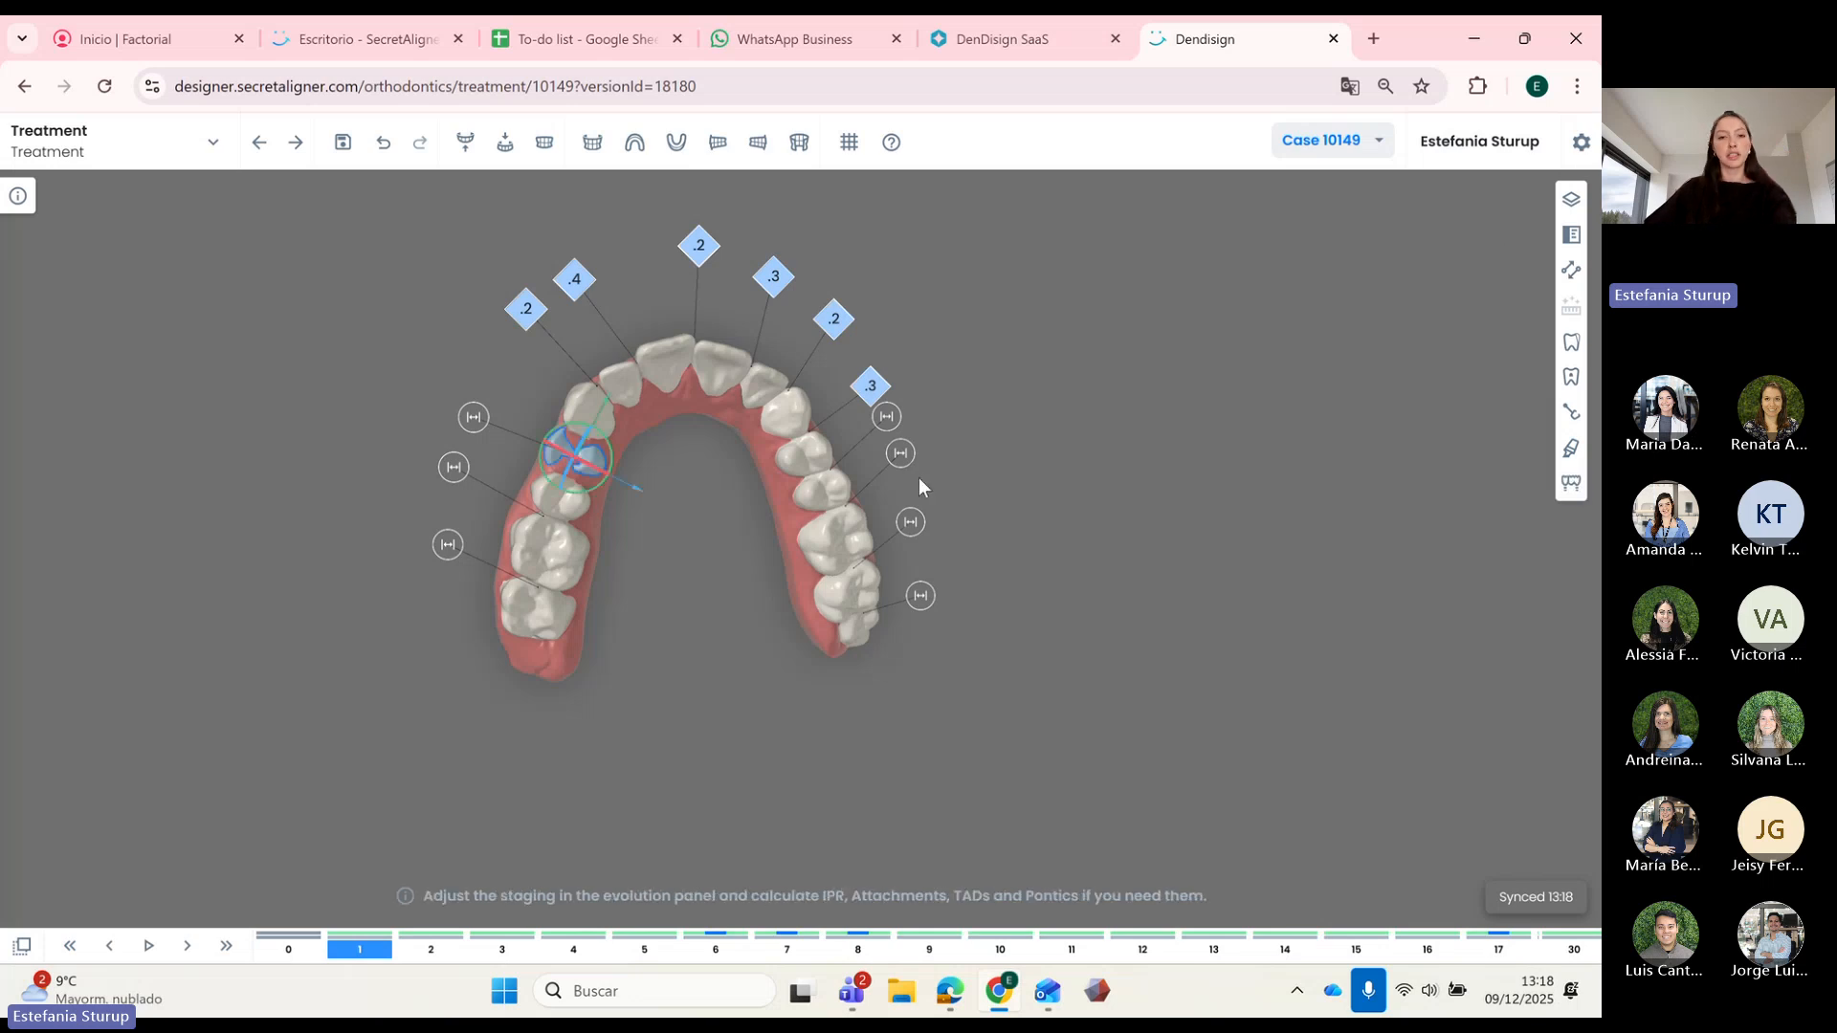
Step: Zoom in on the pontic and narrow it slightly in resize mode
scroll(656, 462, up, 2)
drag(656, 461, 870, 542)
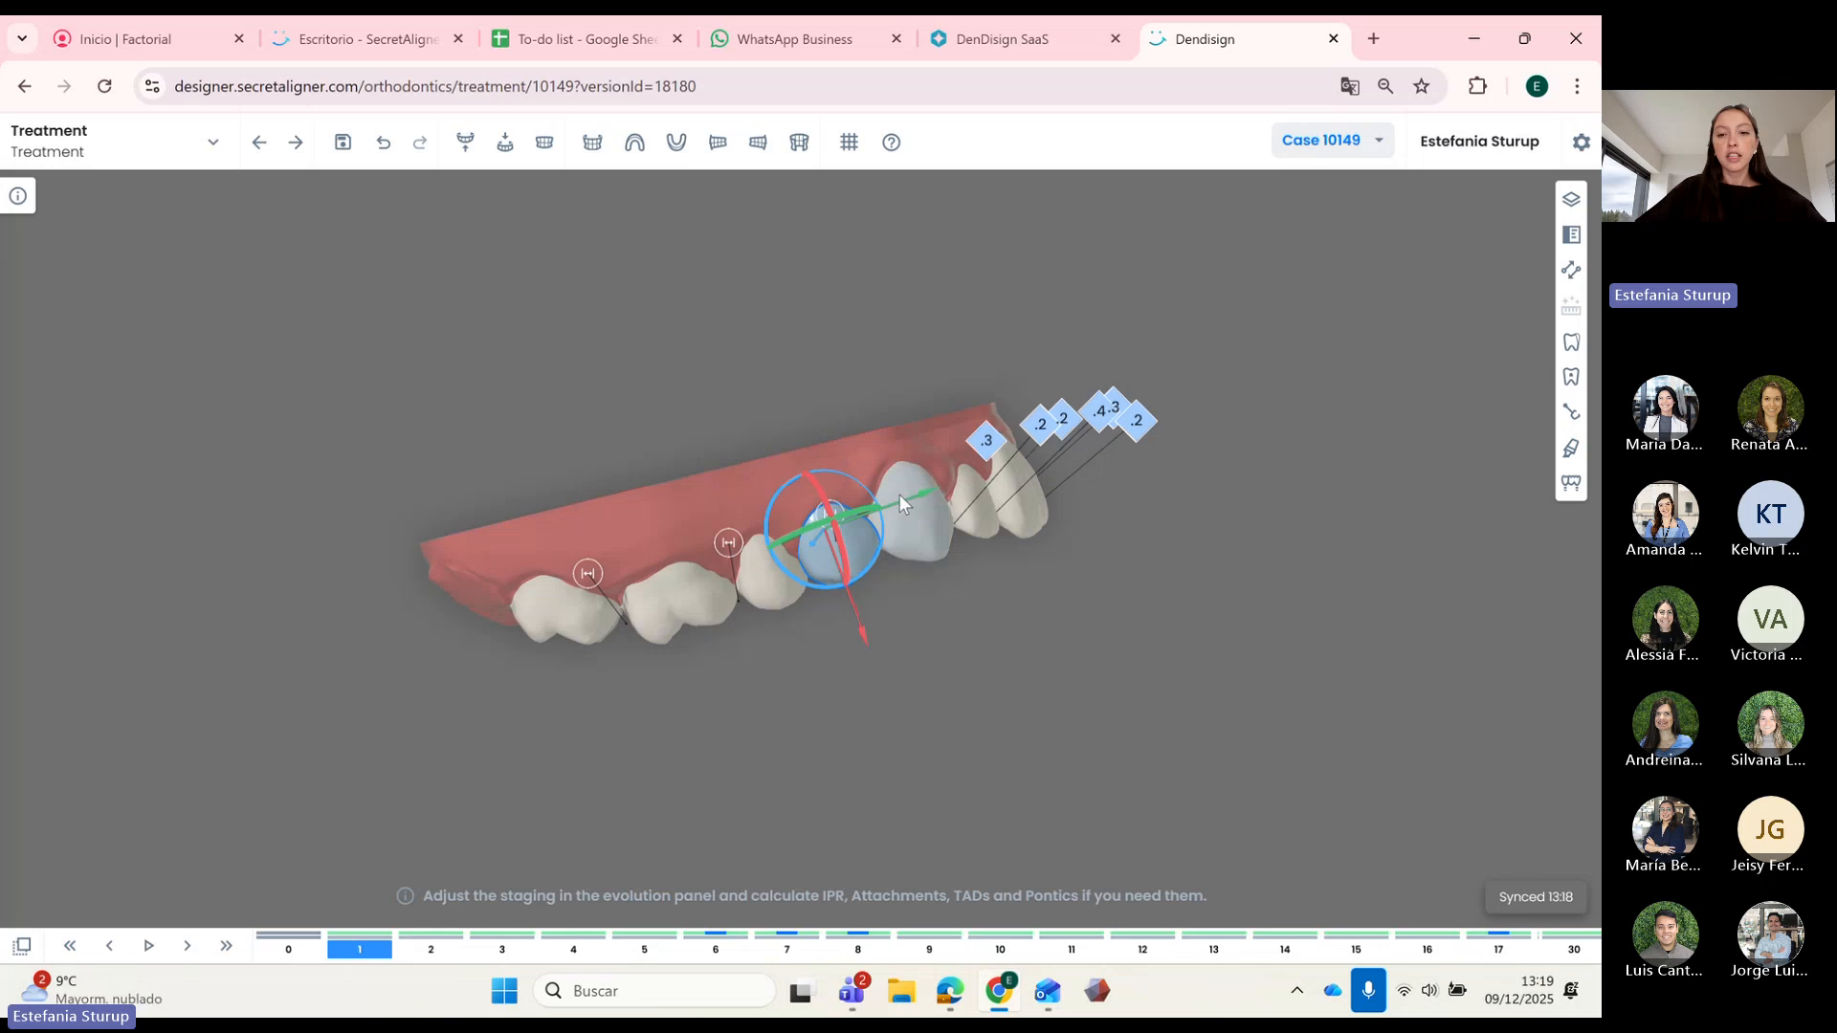
key(s)
drag(909, 498, 893, 507)
key(s)
Step: From an occlusal view, rotate and nudge the pontic into position
drag(918, 584, 726, 520)
scroll(725, 520, up, 2)
right_drag(755, 532, 951, 622)
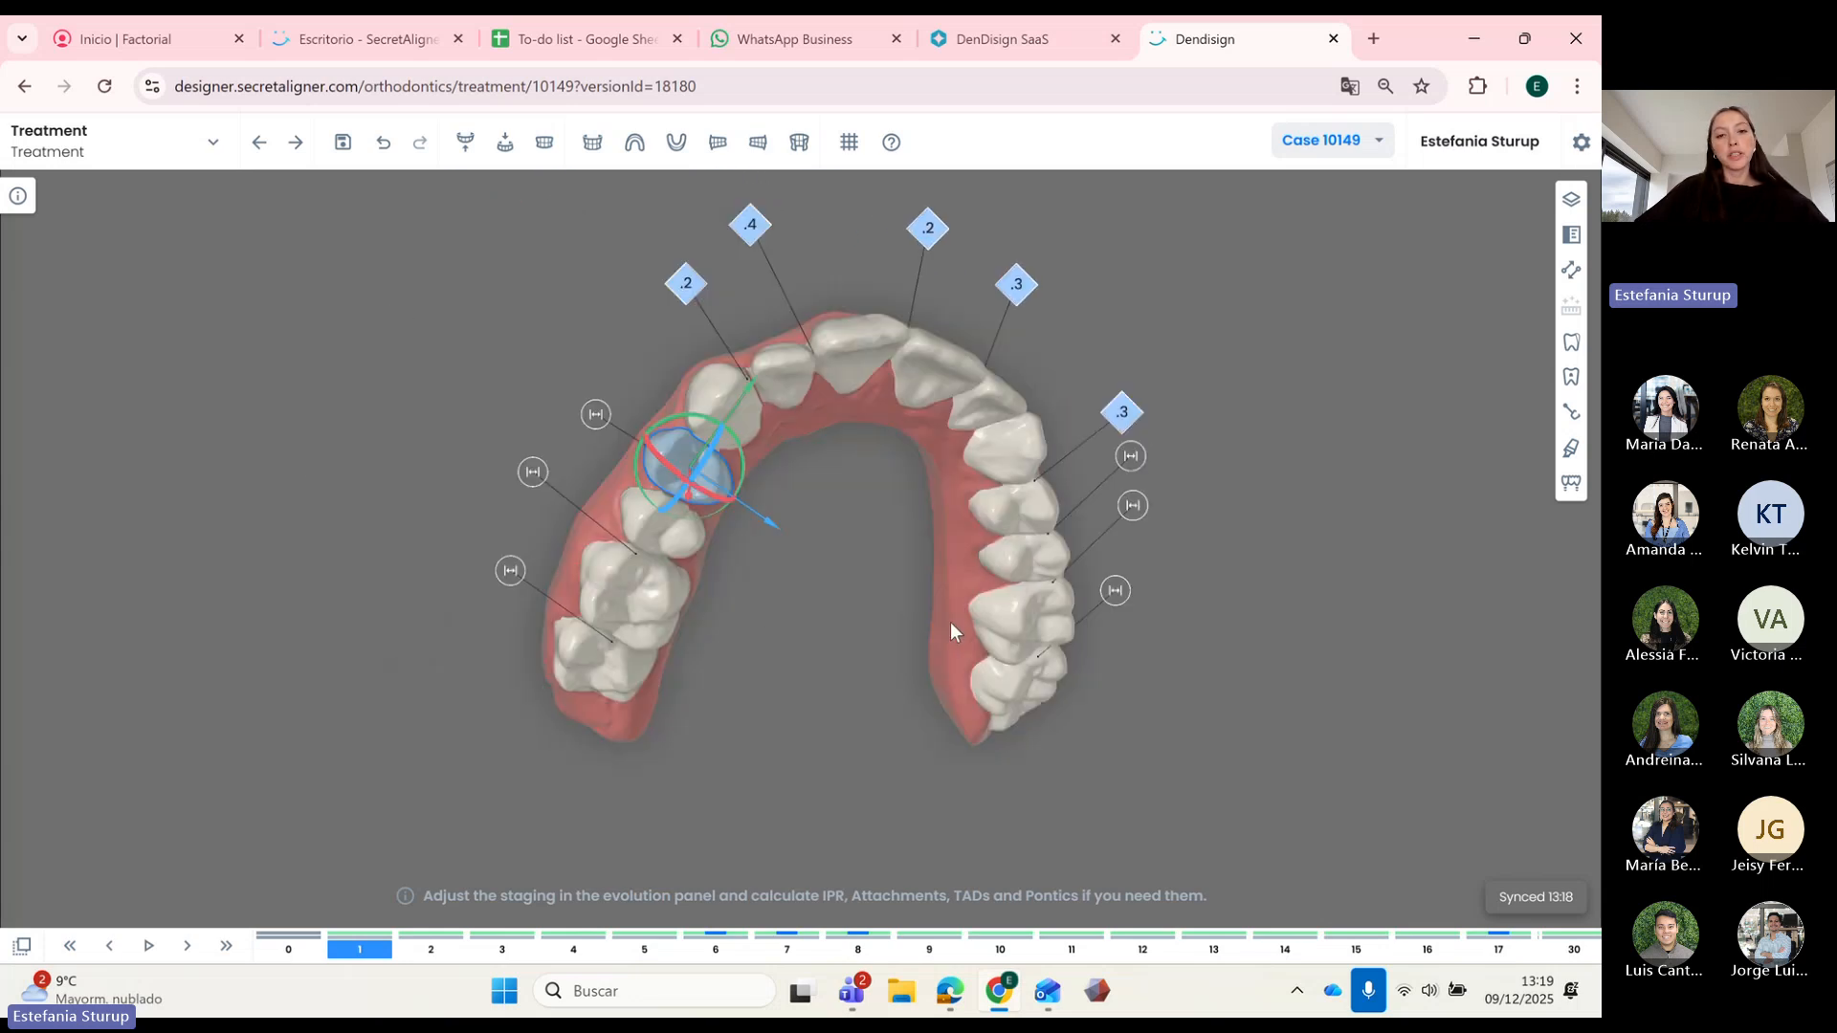
drag(950, 622, 856, 526)
scroll(858, 516, up, 3)
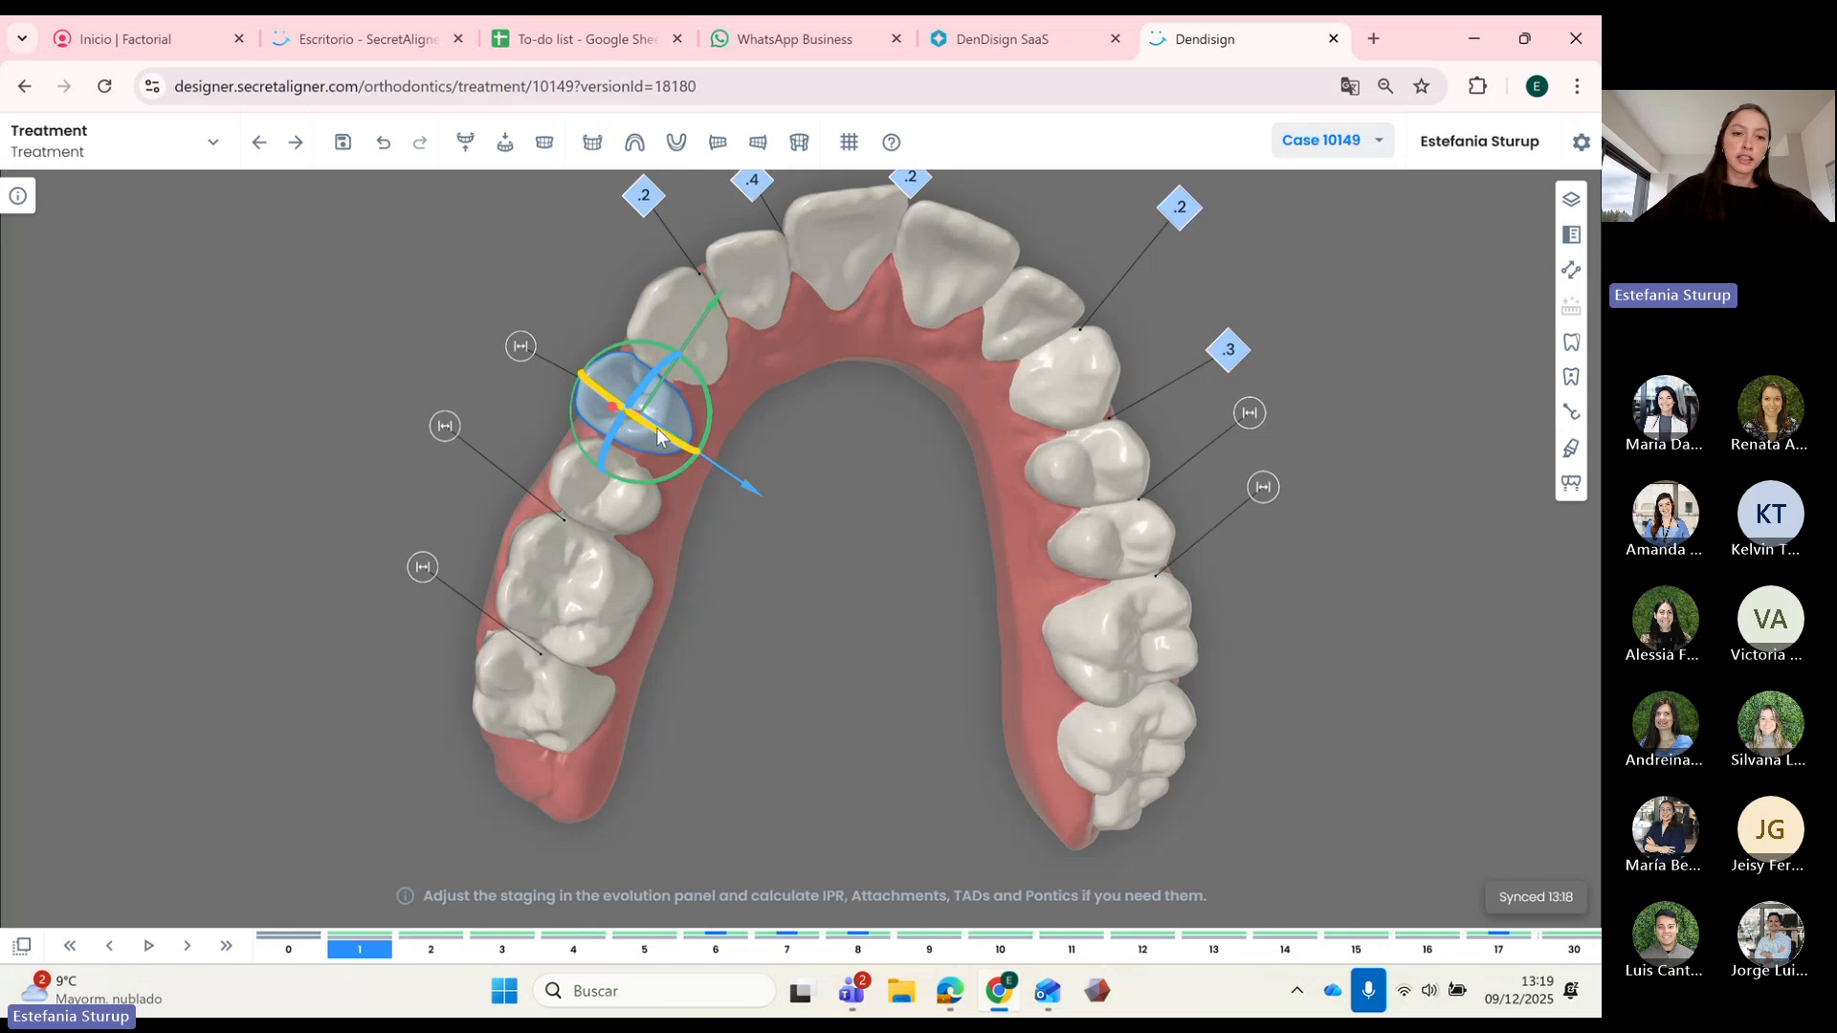
drag(659, 431, 660, 433)
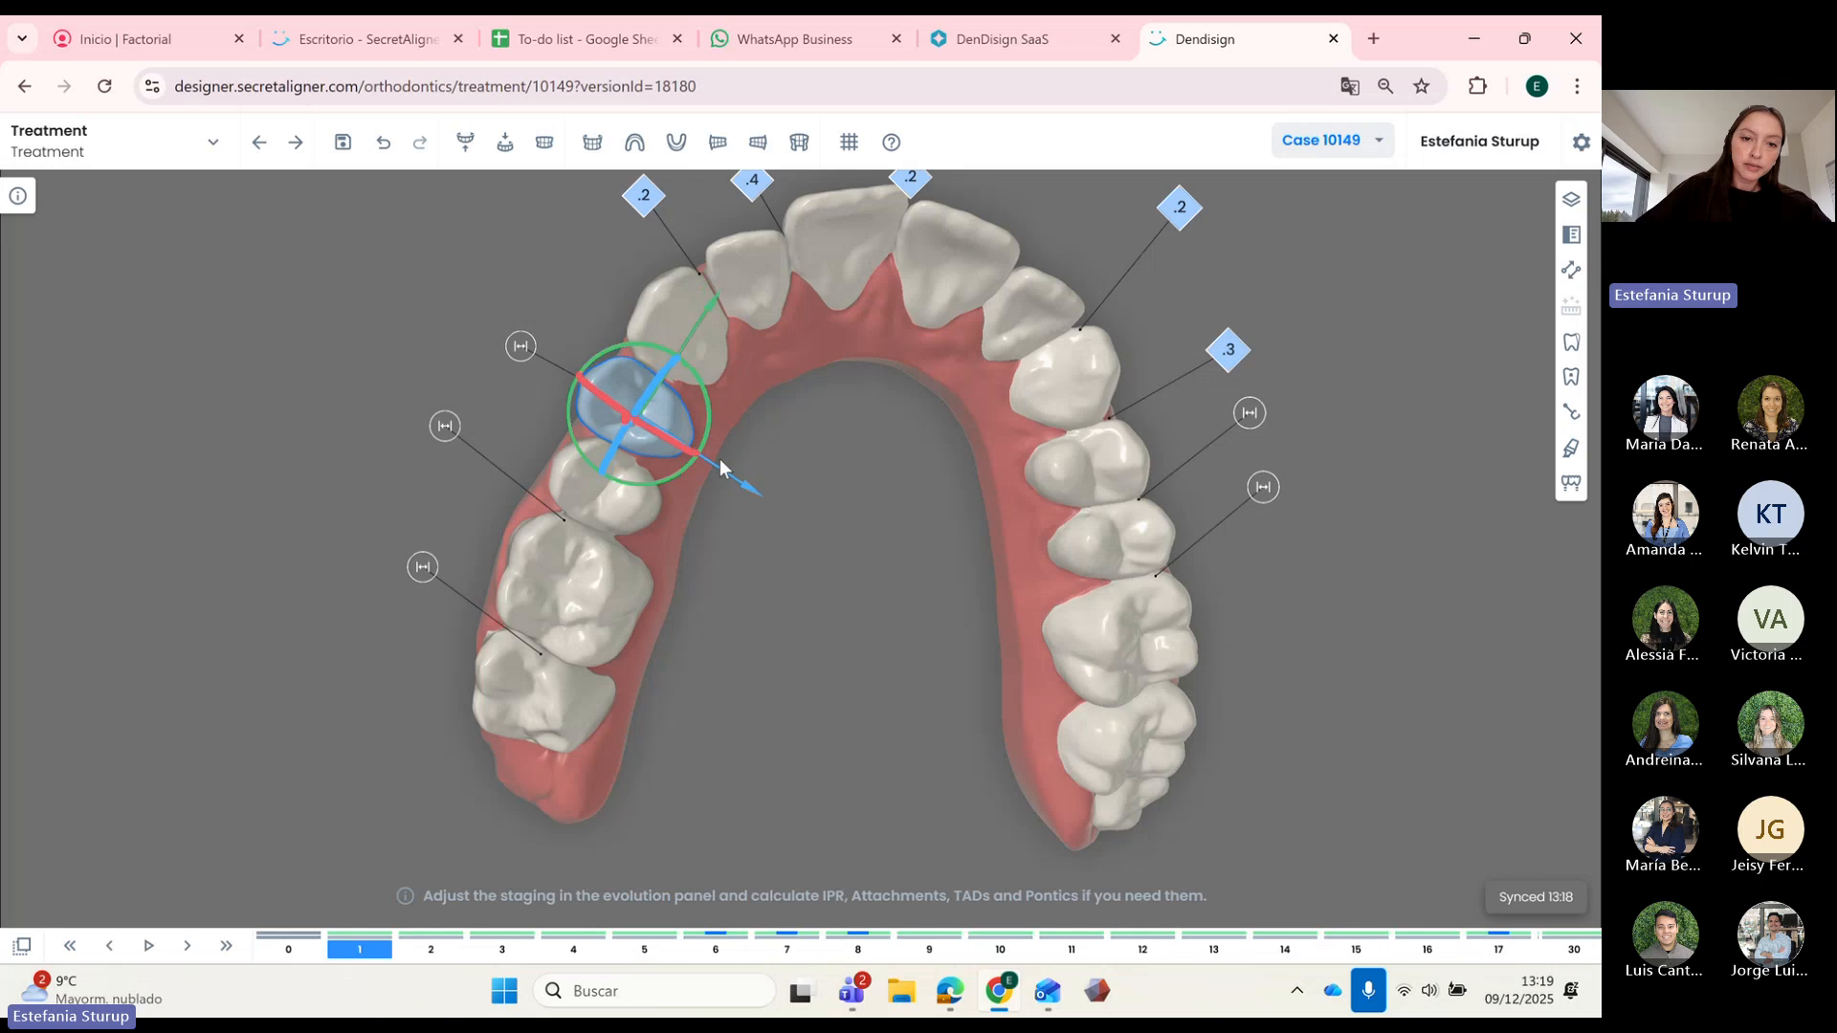
drag(744, 475, 750, 479)
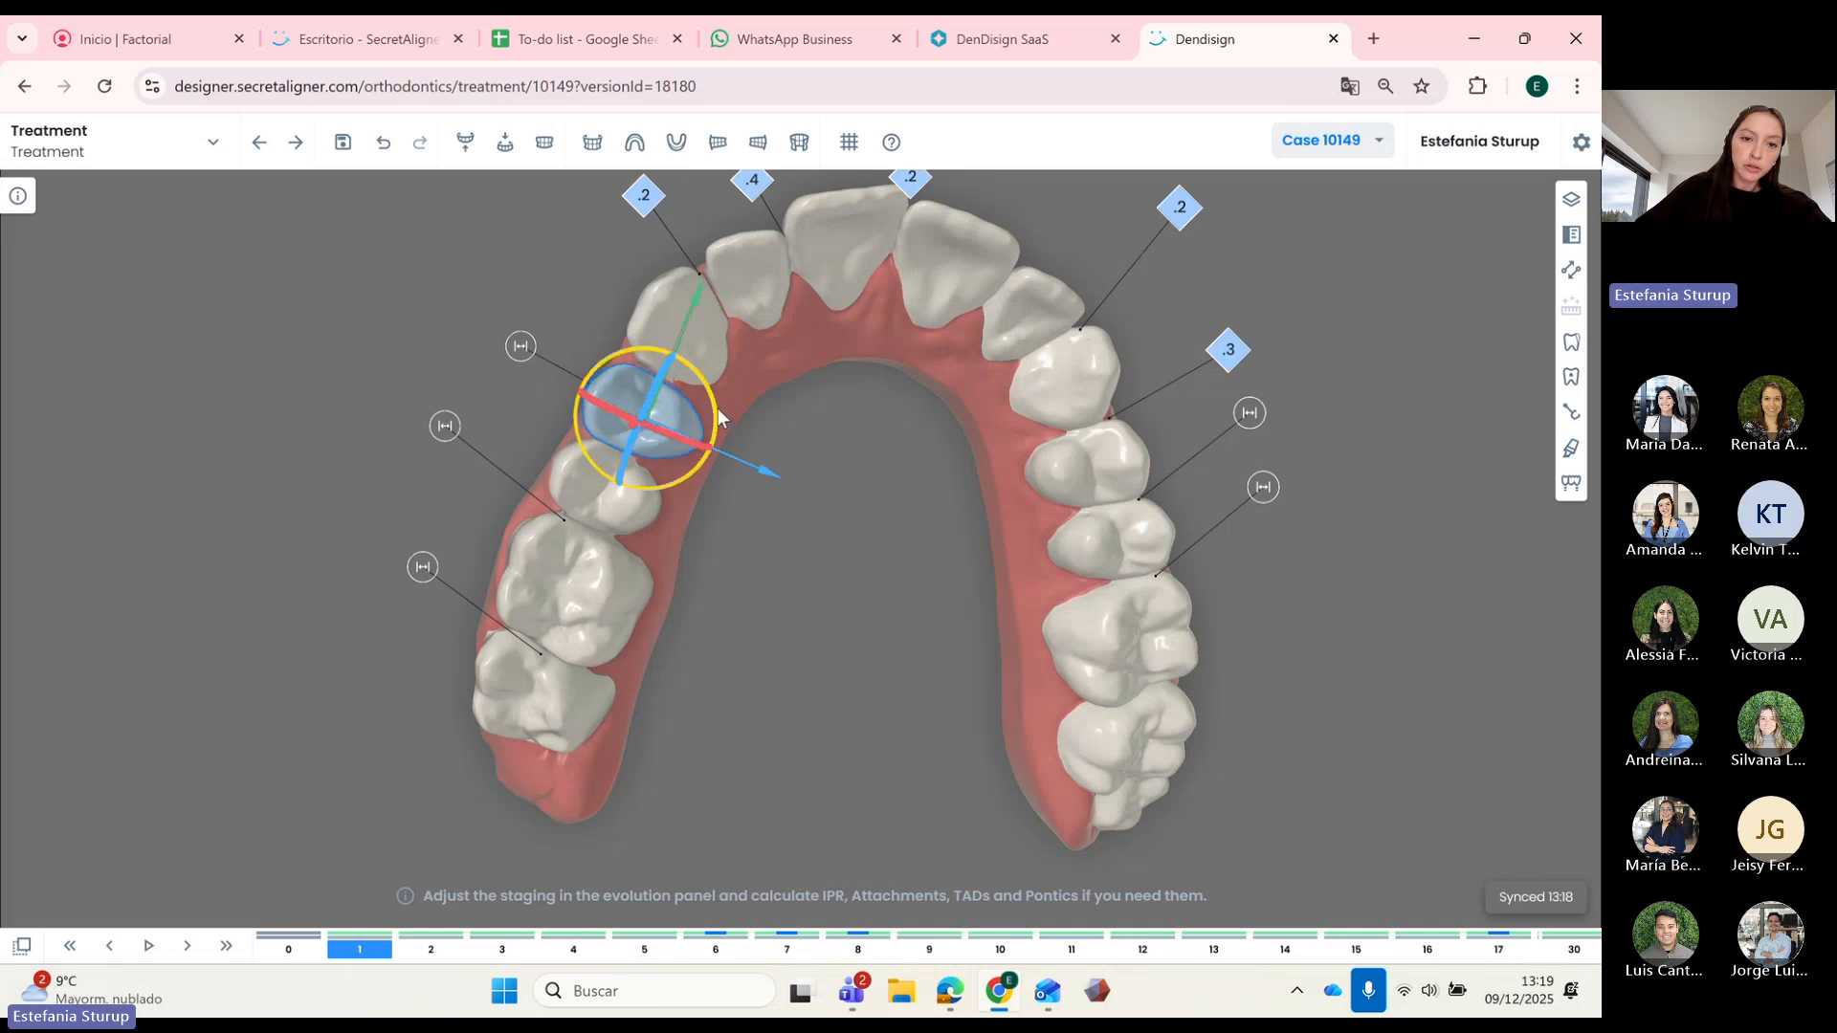
click(824, 493)
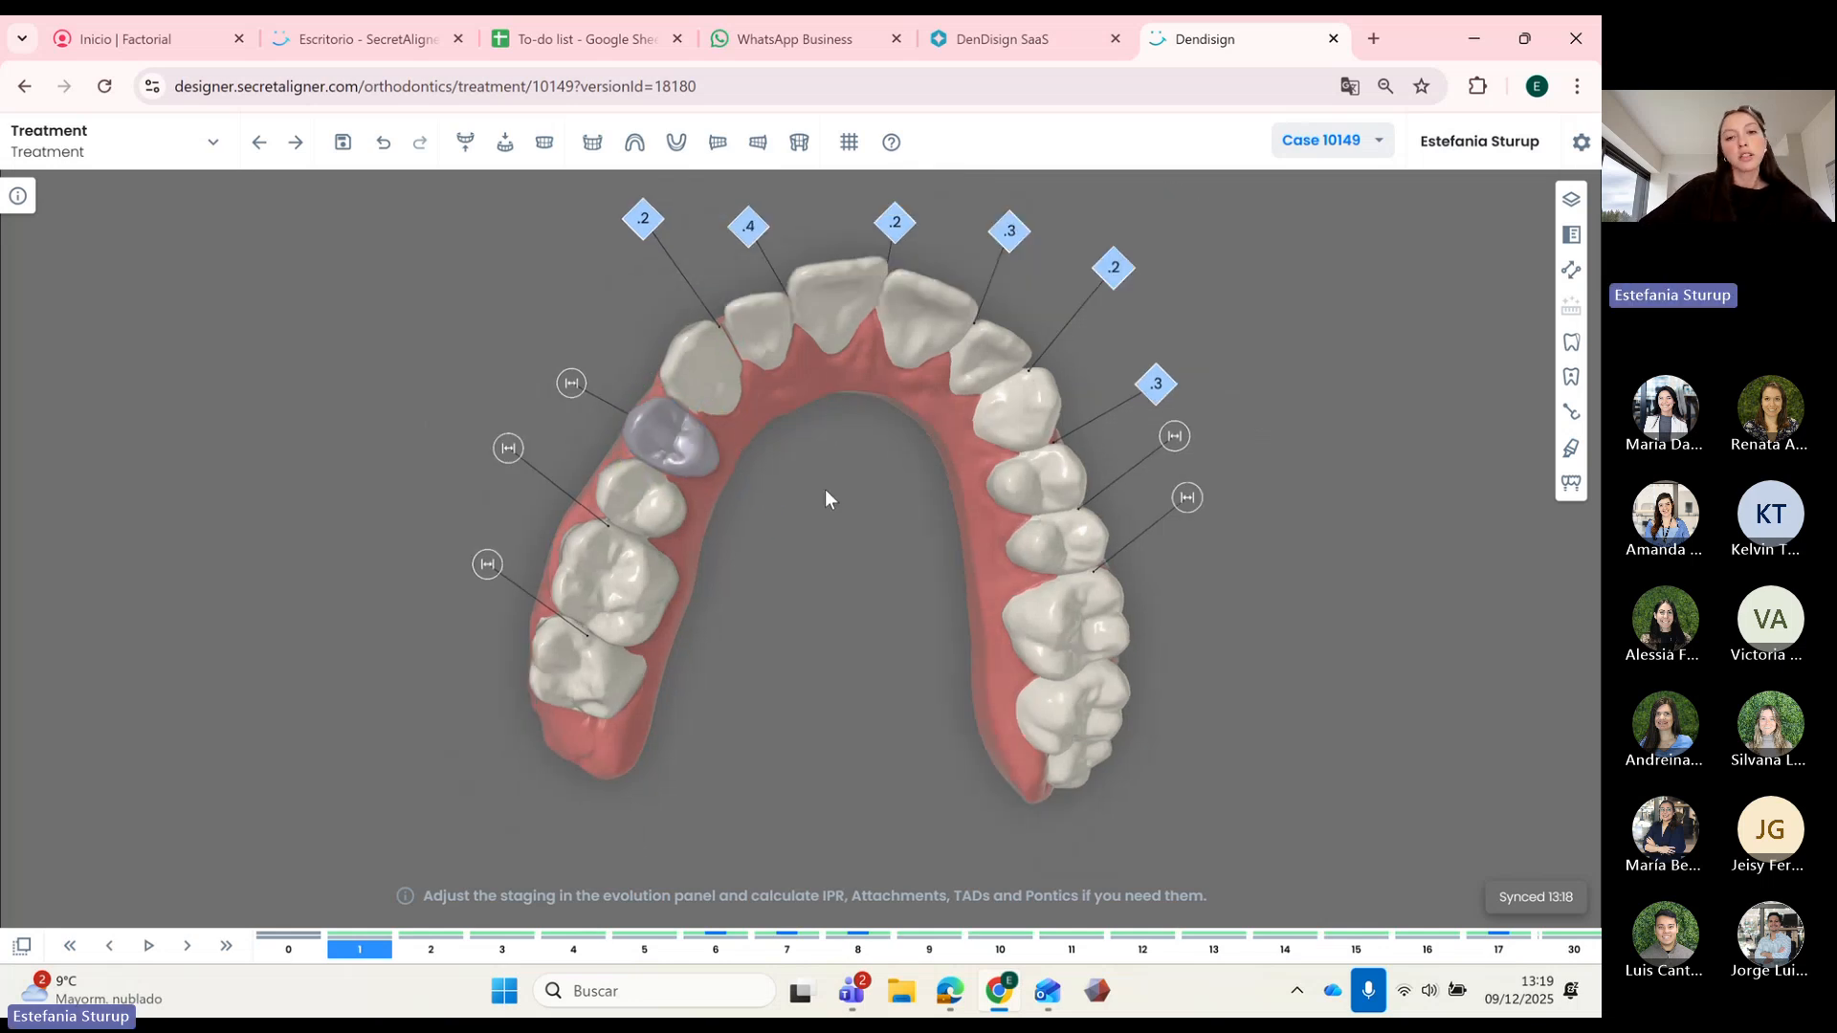
Step: Hide the lower arch so only the upper arch is shown
drag(798, 468, 909, 673)
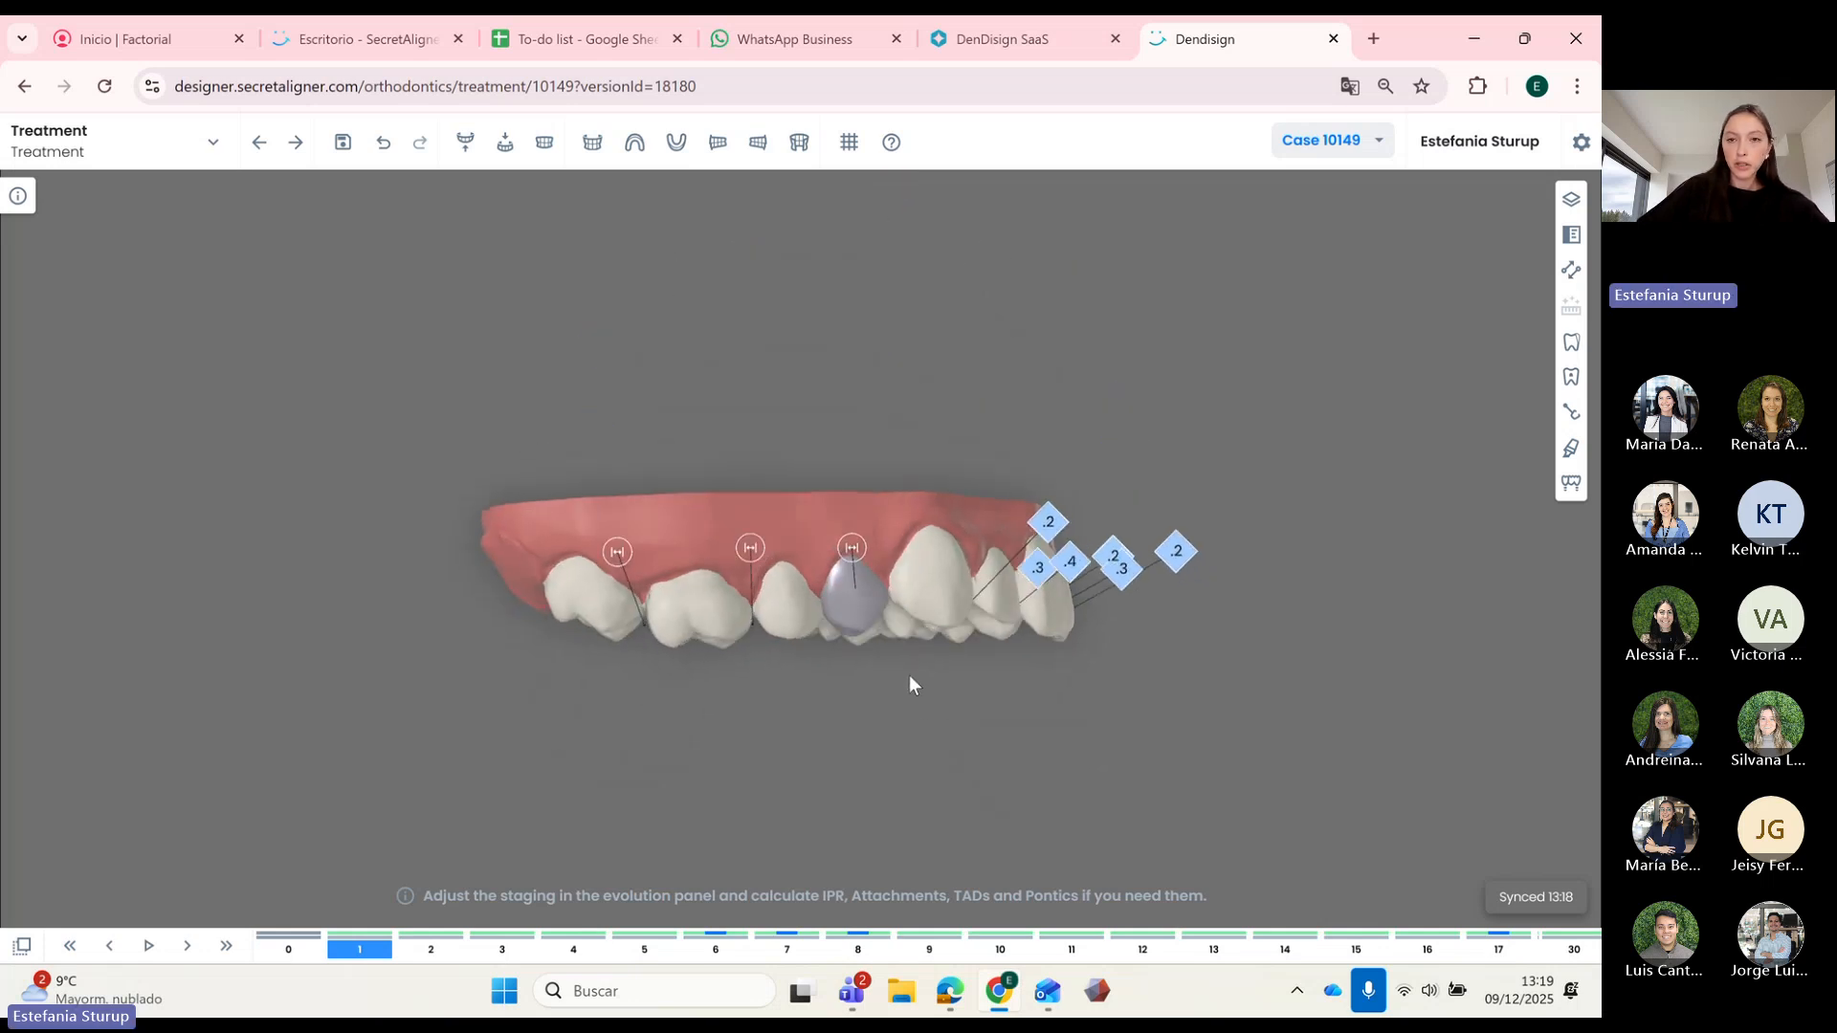
click(547, 148)
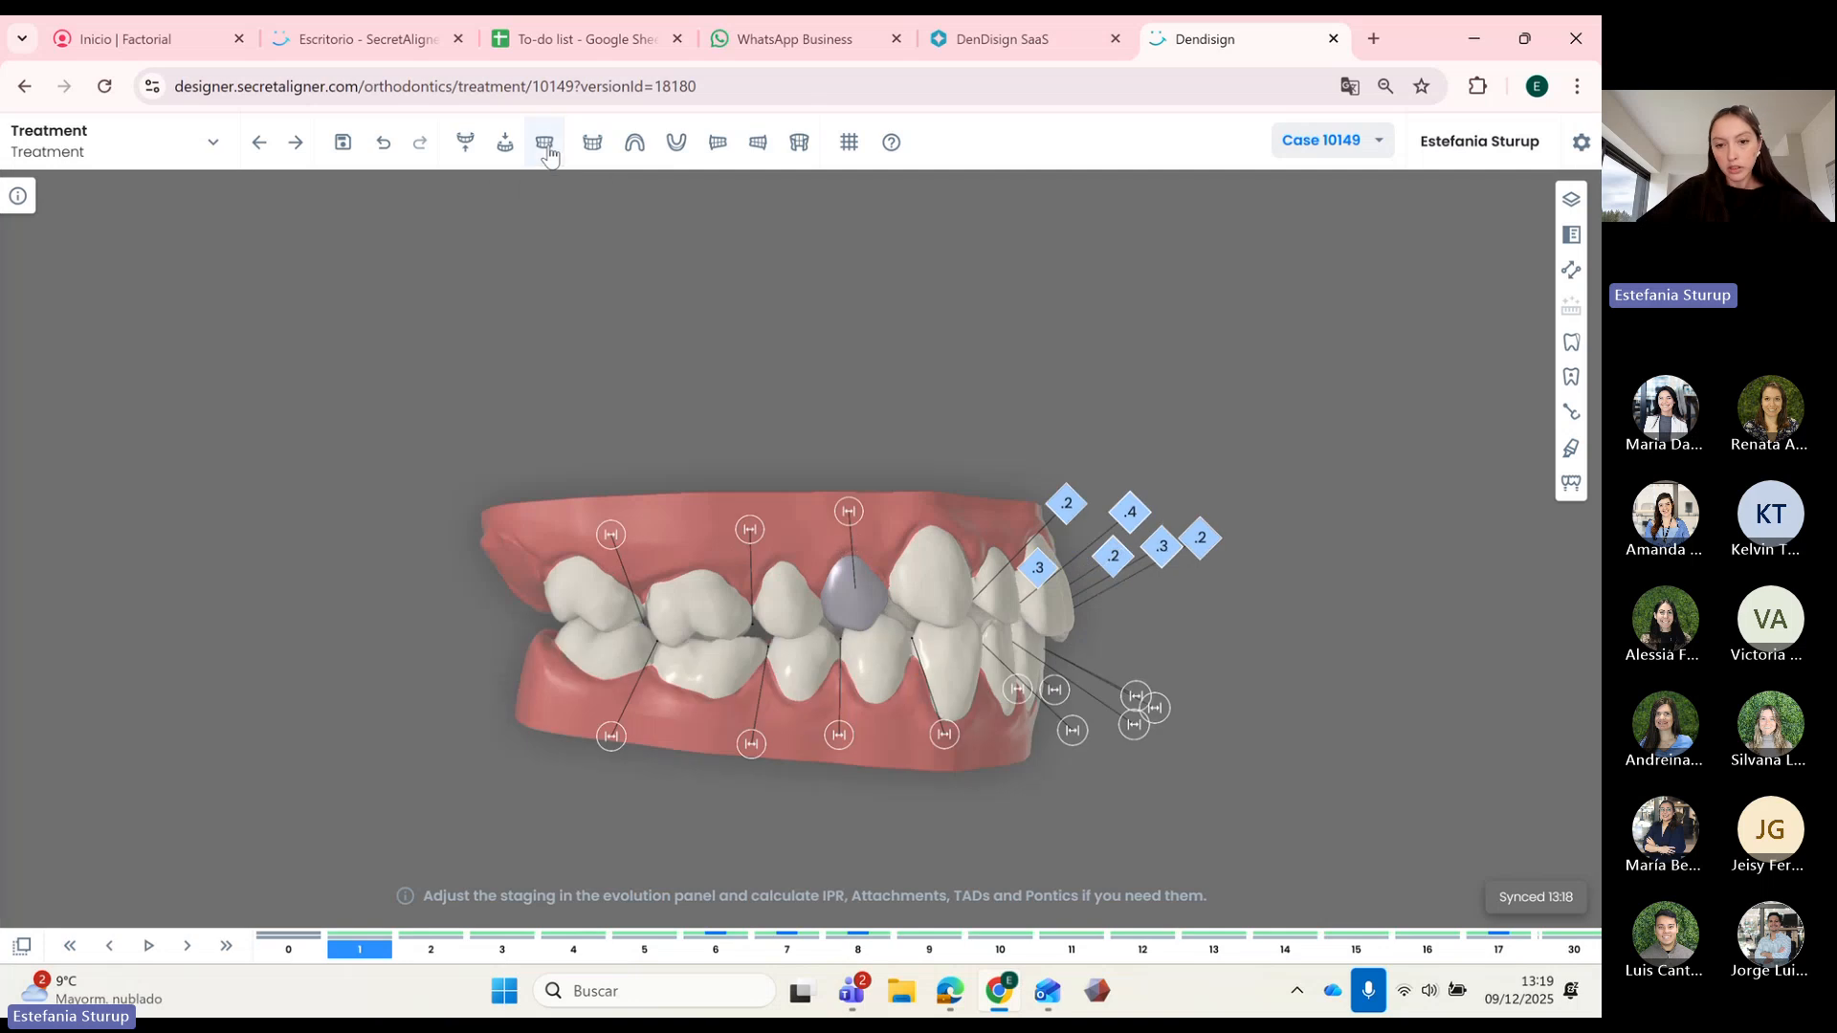
click(465, 144)
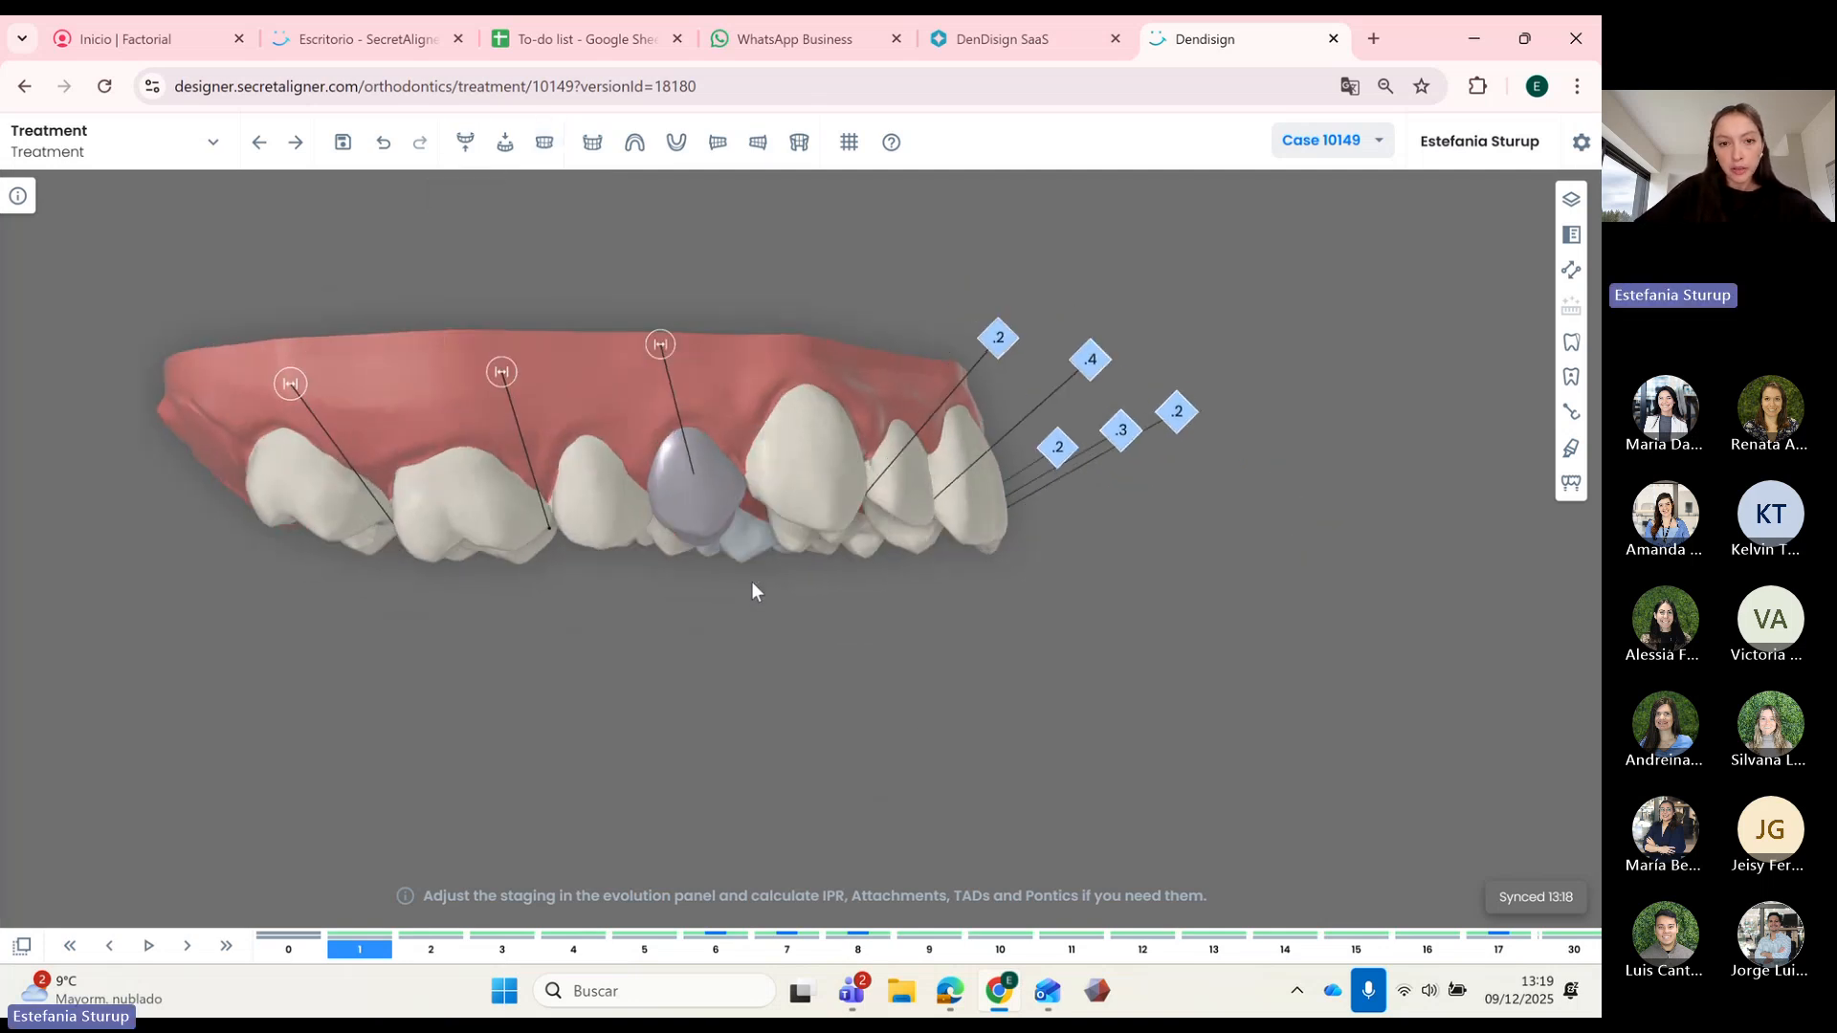
Step: Select the pontic and inspect it from the upper arch's biting surfaces
click(718, 469)
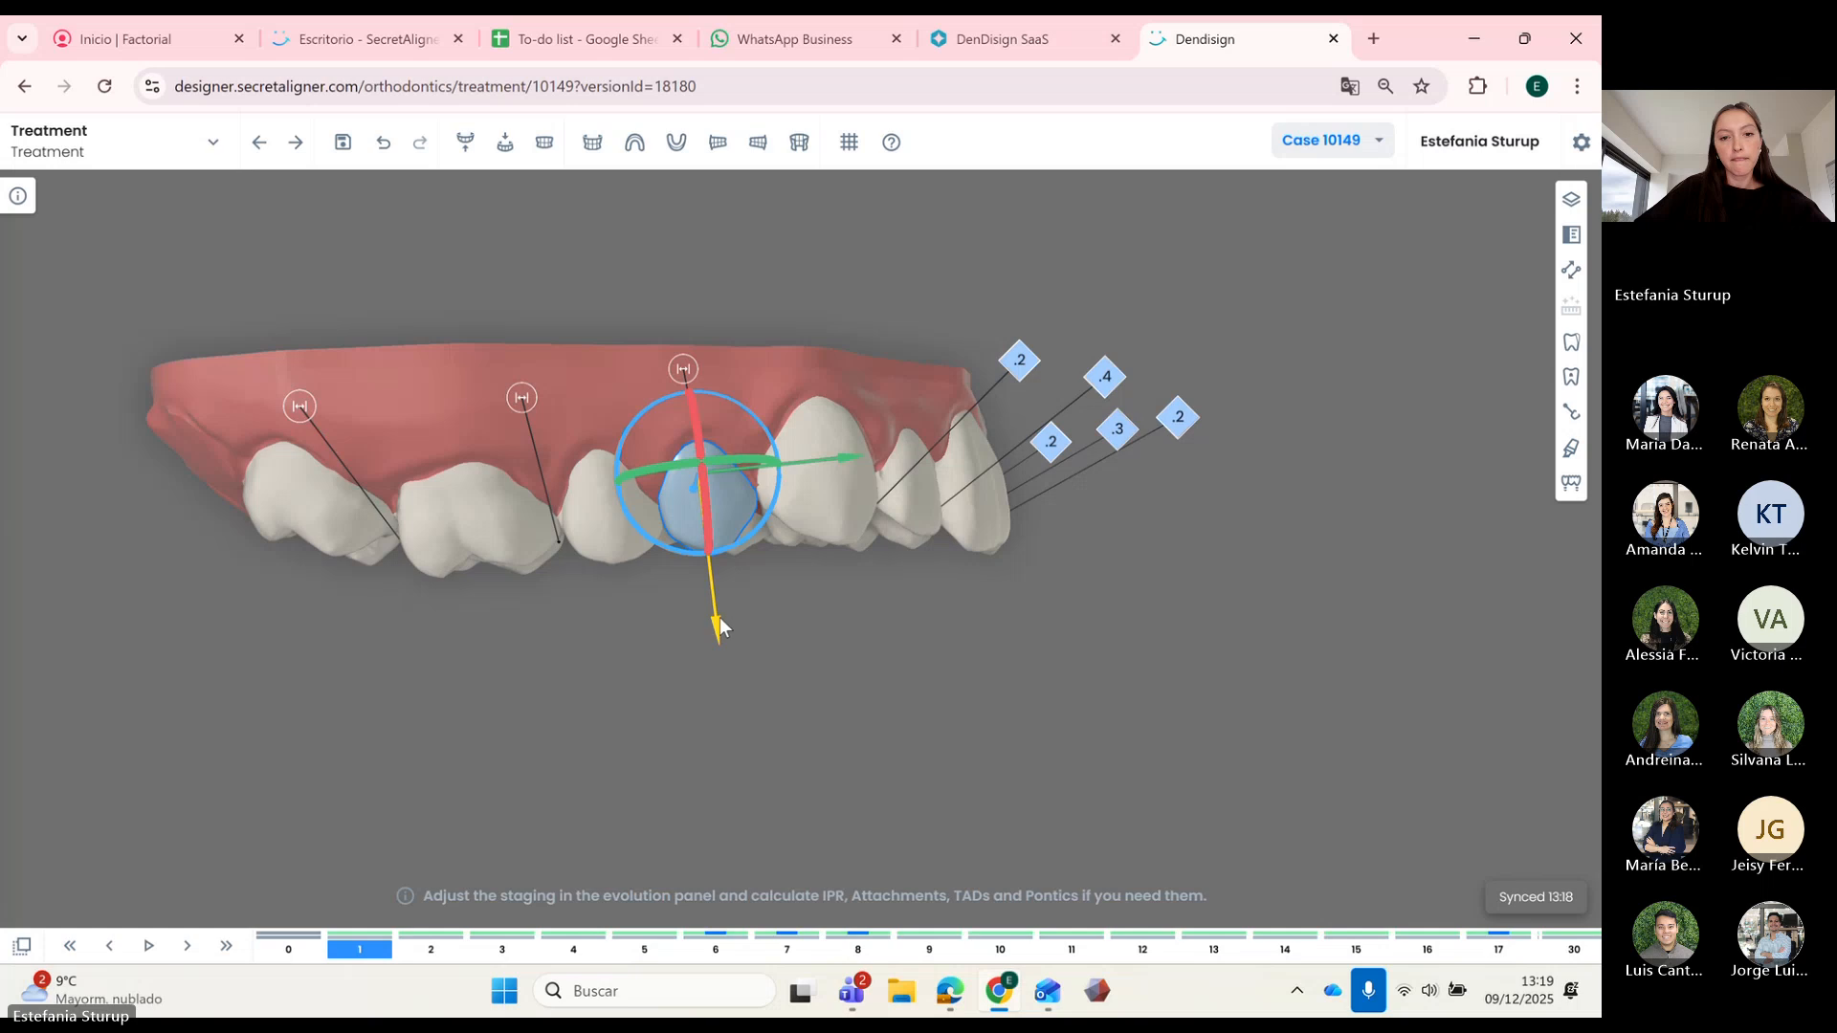
drag(832, 698, 730, 427)
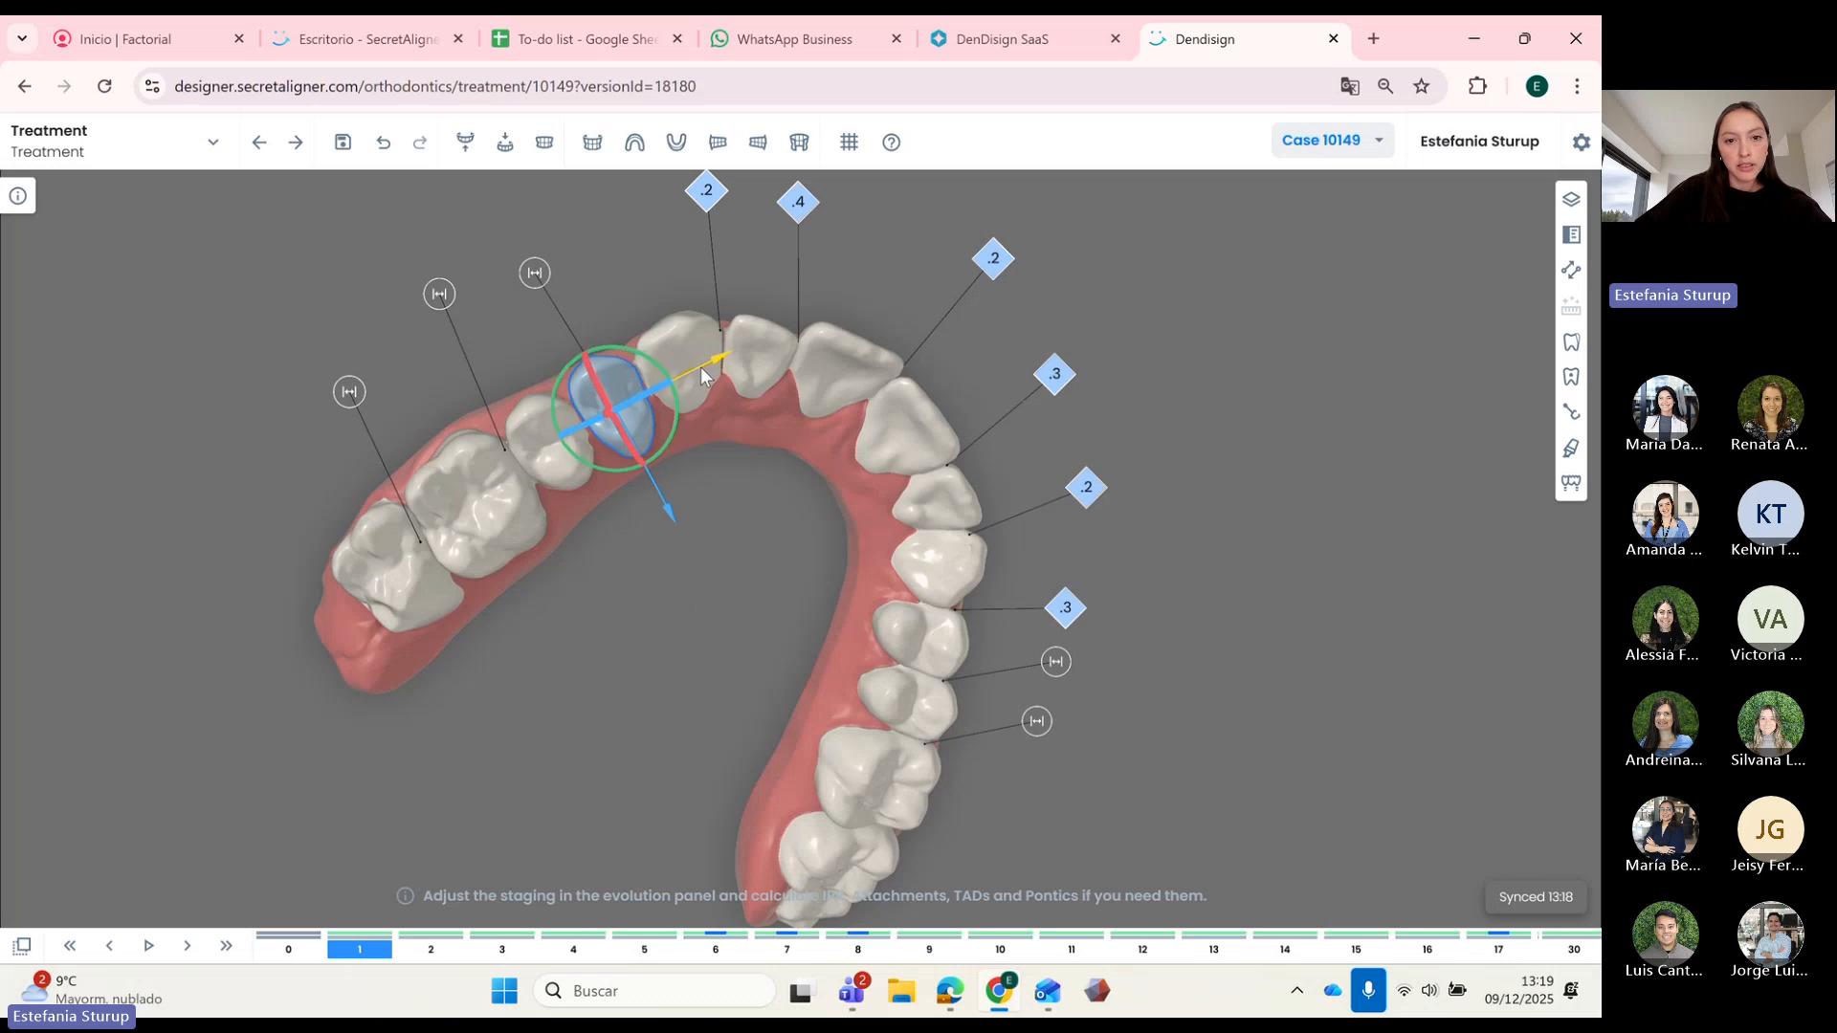
drag(742, 619, 784, 634)
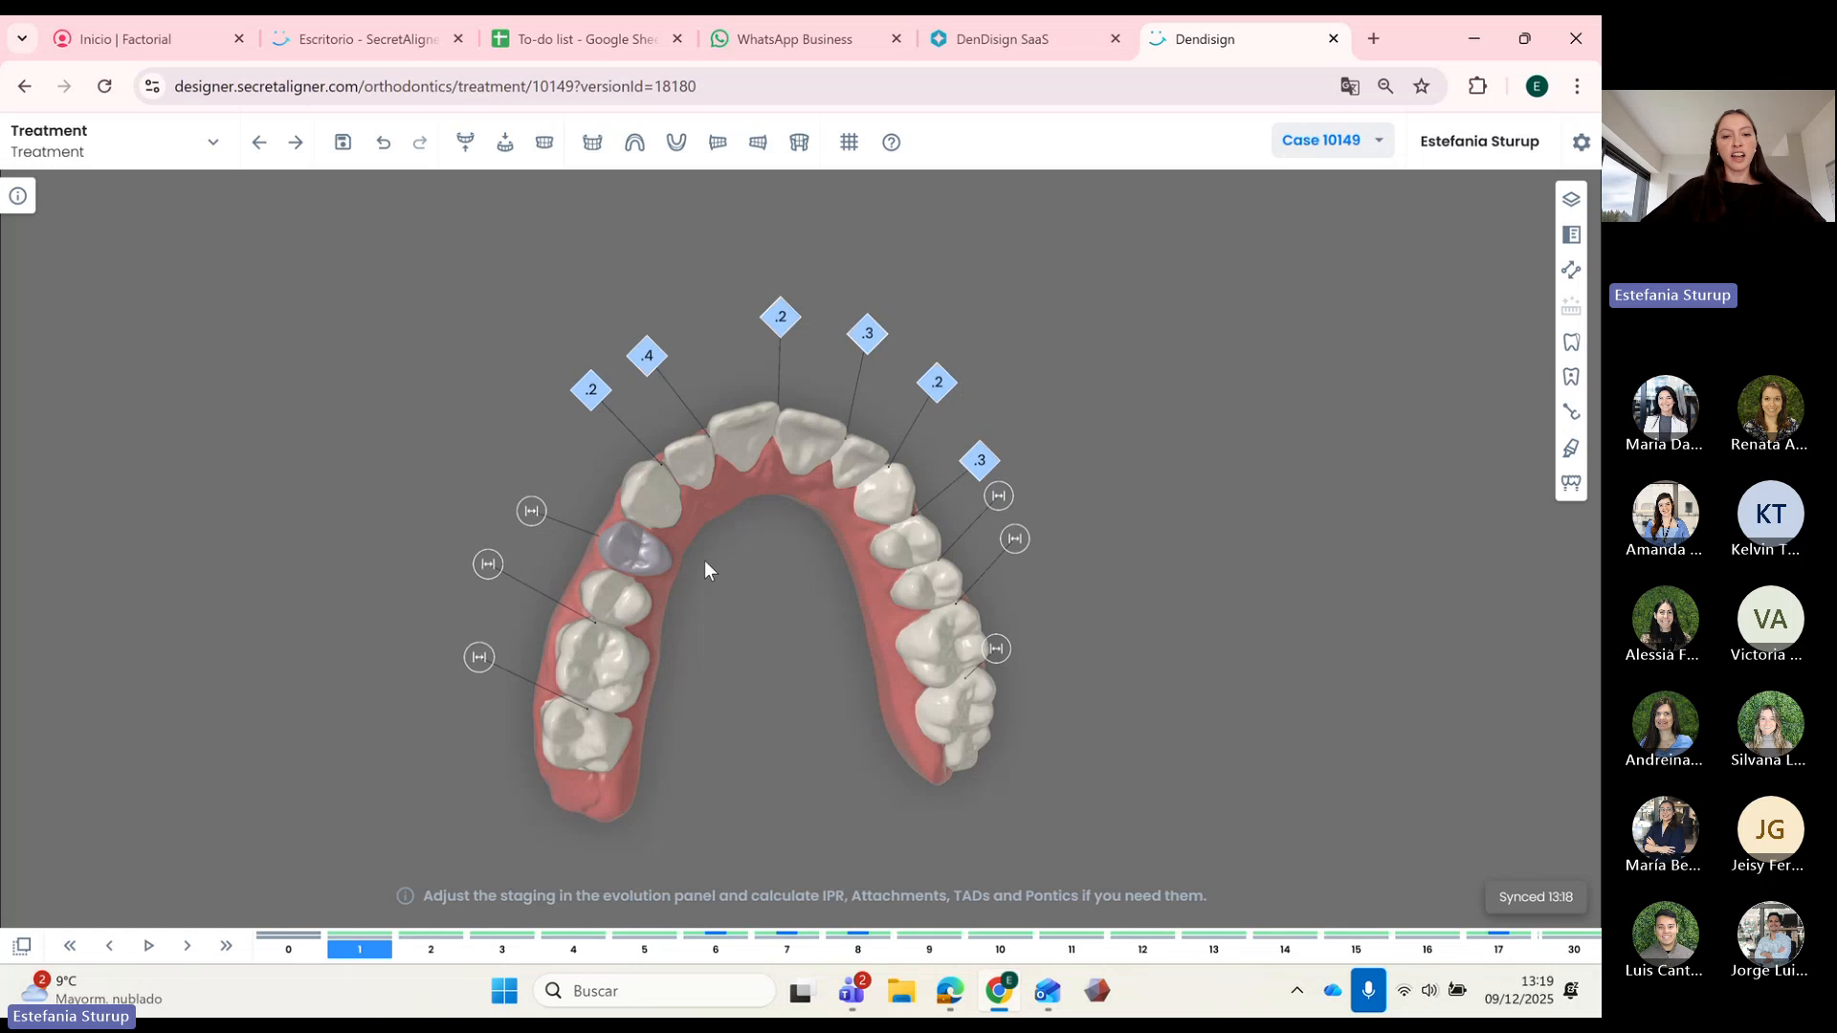
scroll(704, 567, up, 5)
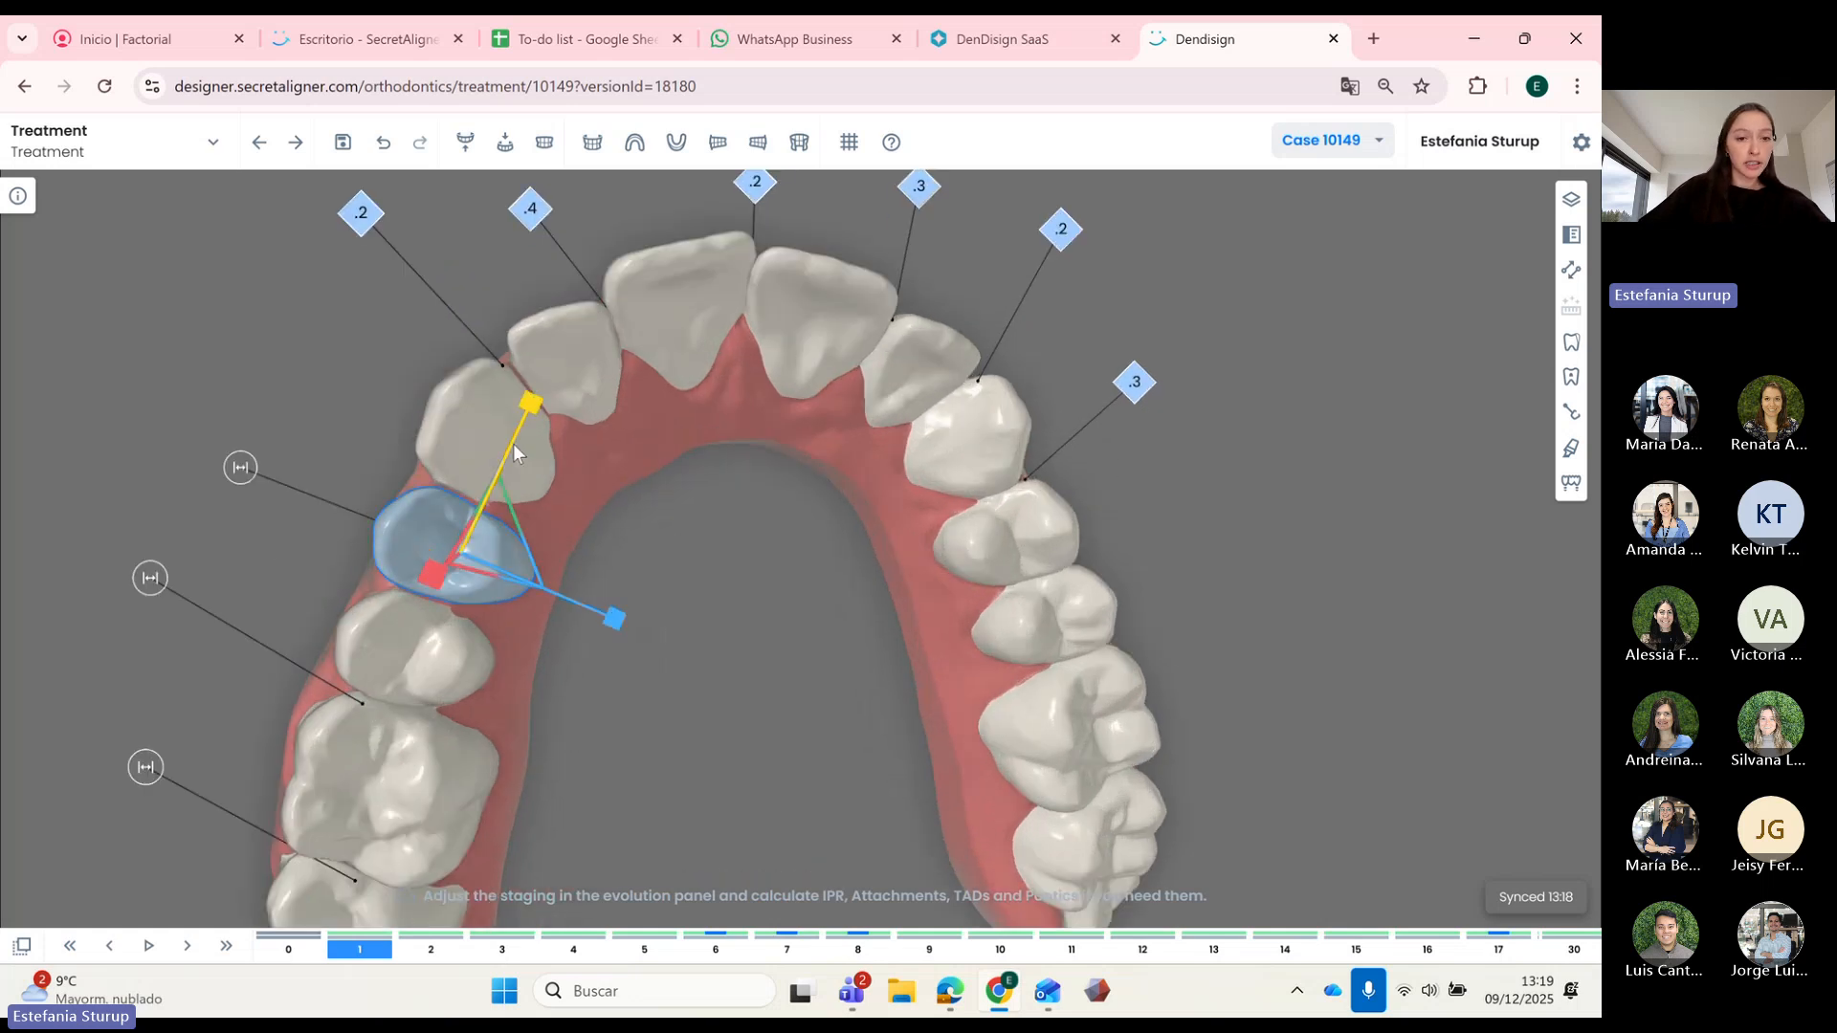
click(513, 433)
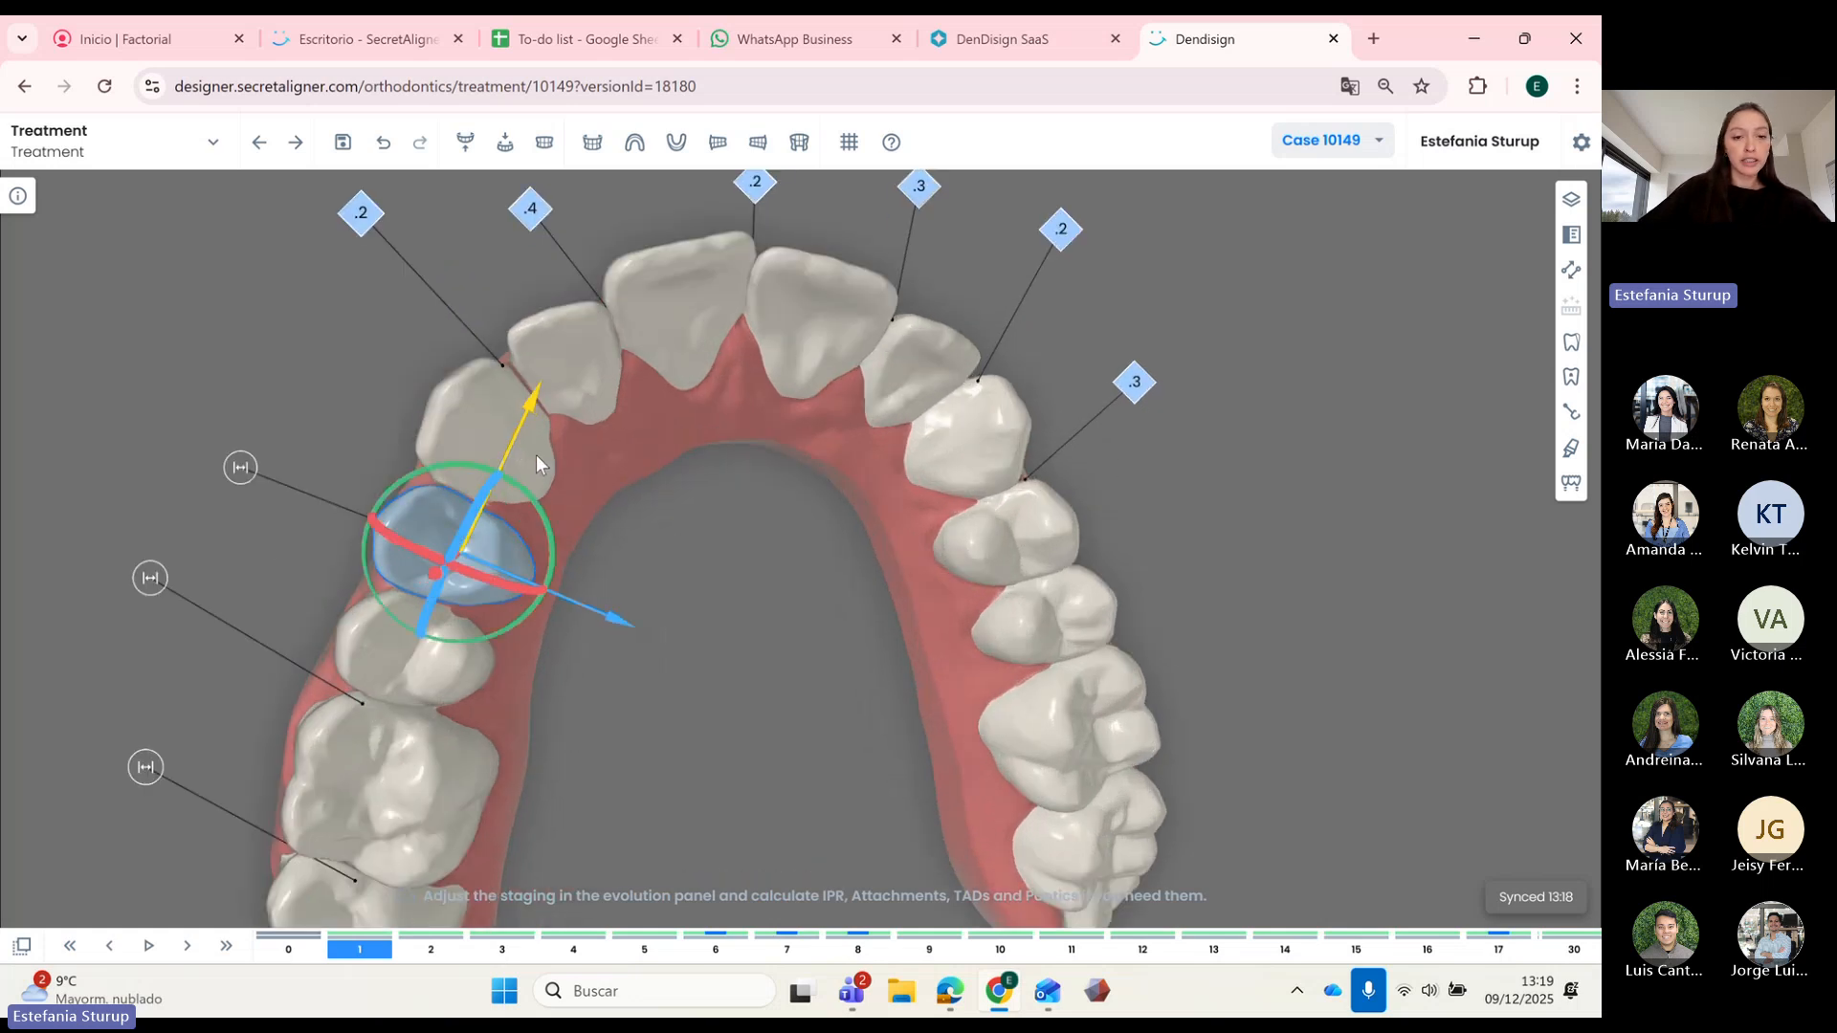
scroll(726, 548, down, 5)
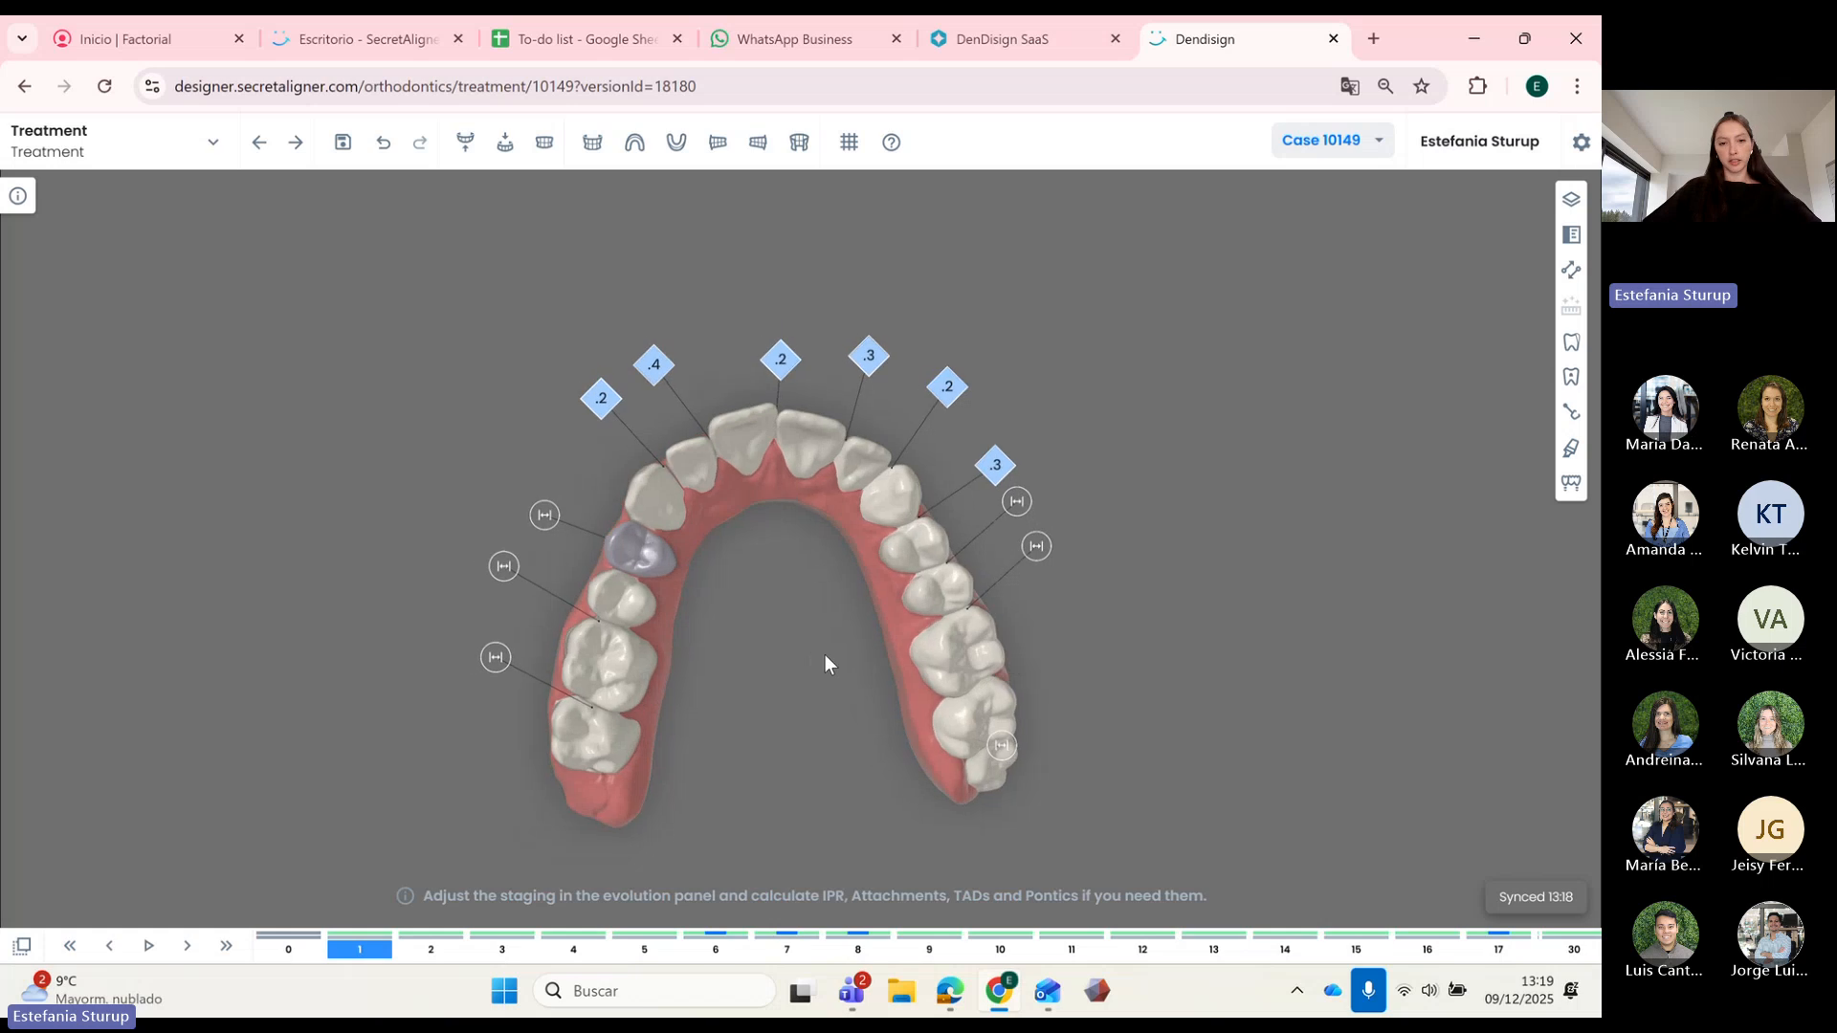
Step: Step through stages 0 to 30, then forward again to stage 18, watching IPR values
click(305, 949)
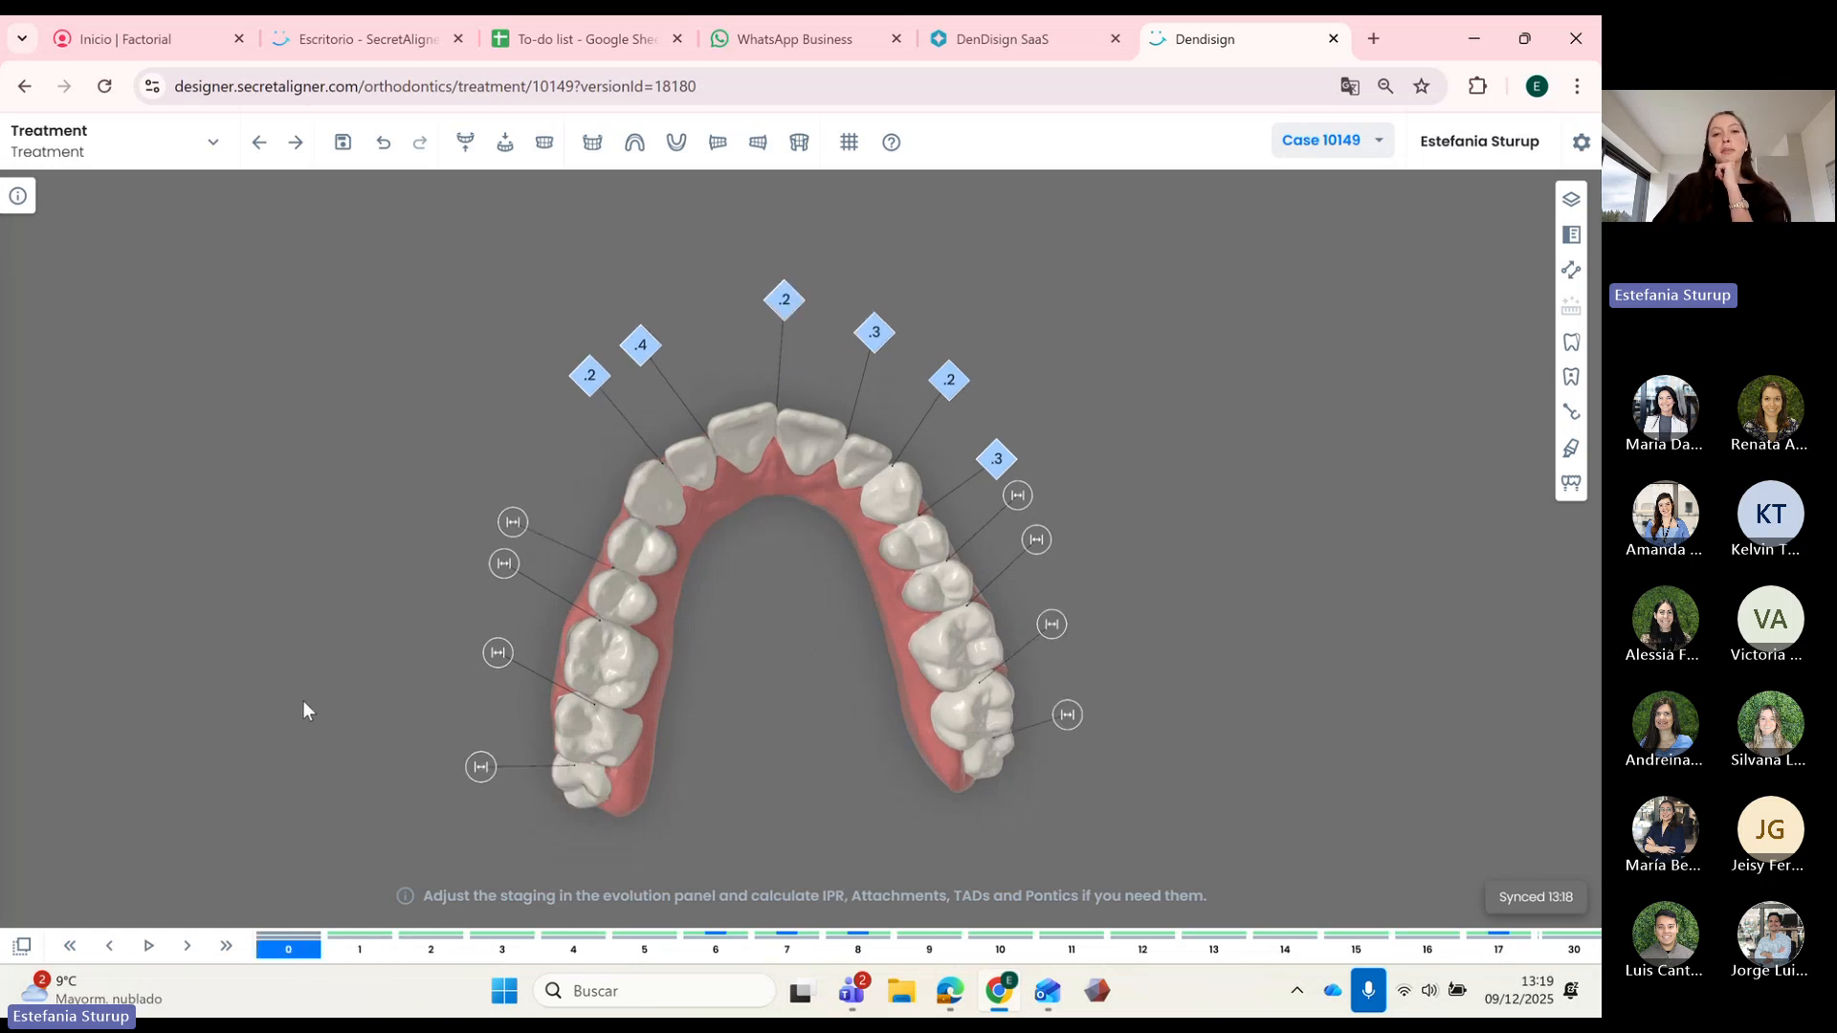
key(Right)
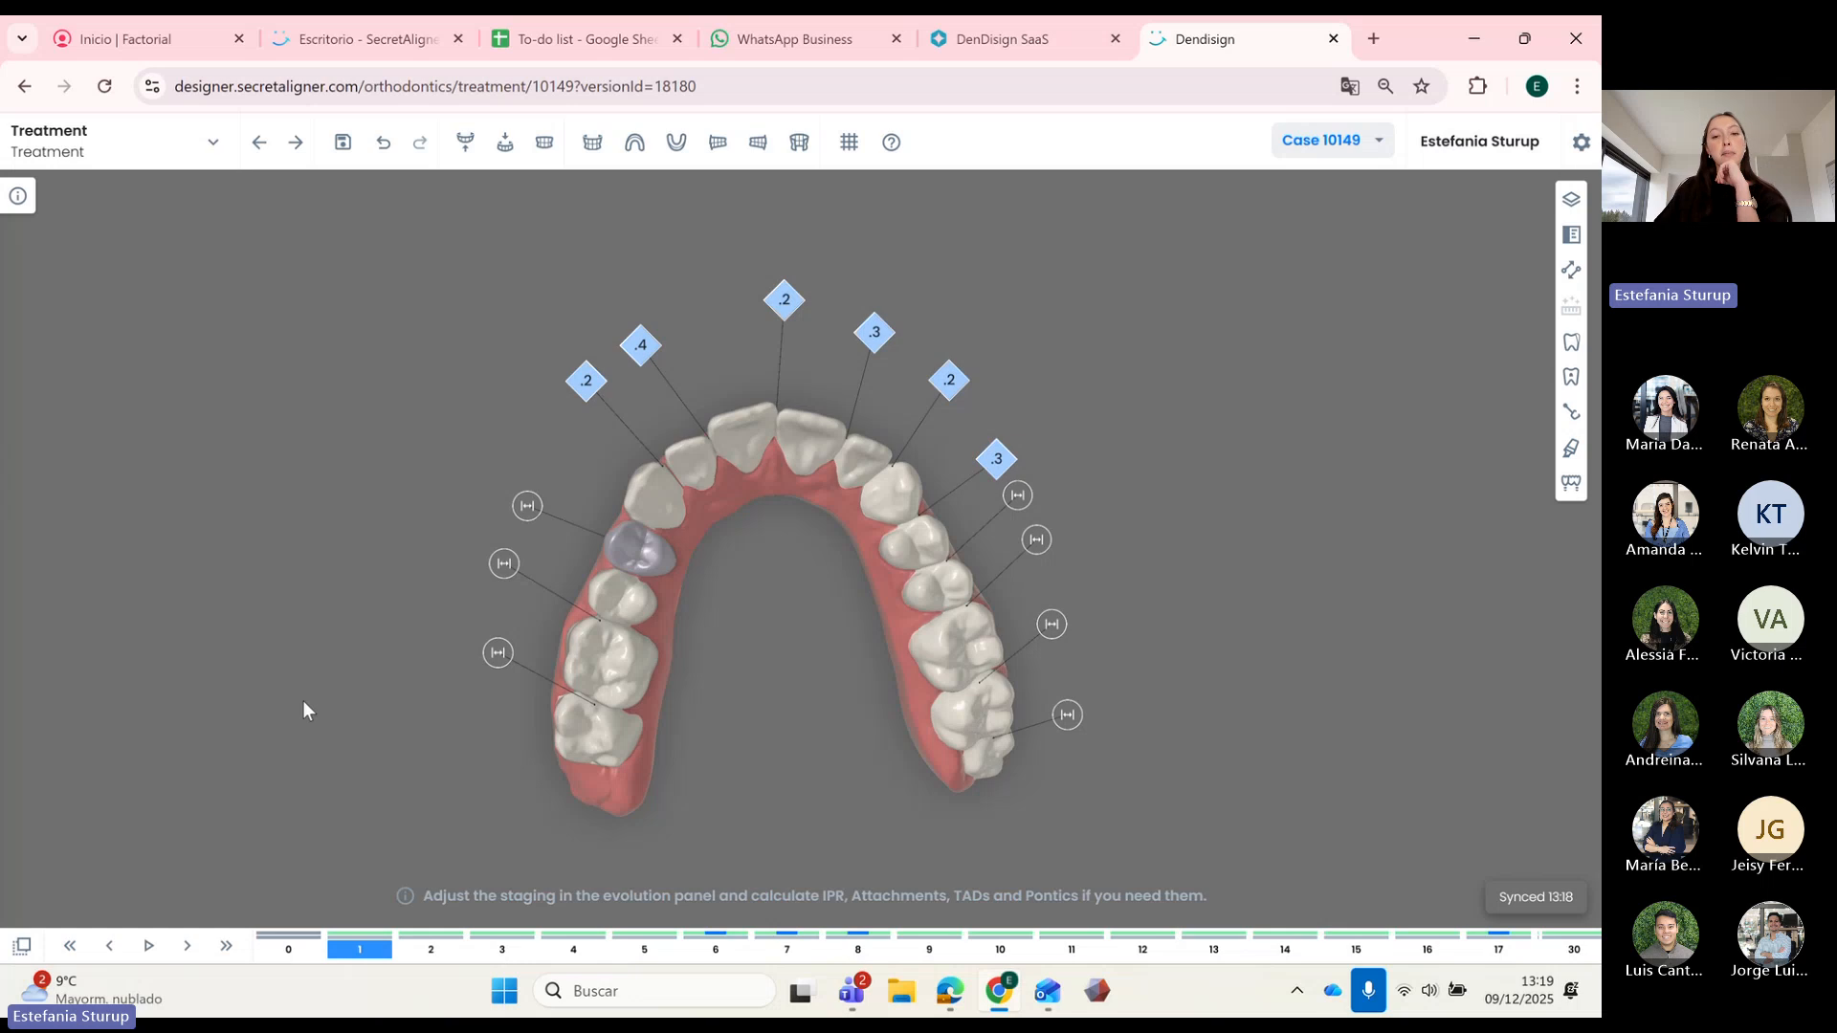
key(Right)
key(Right)
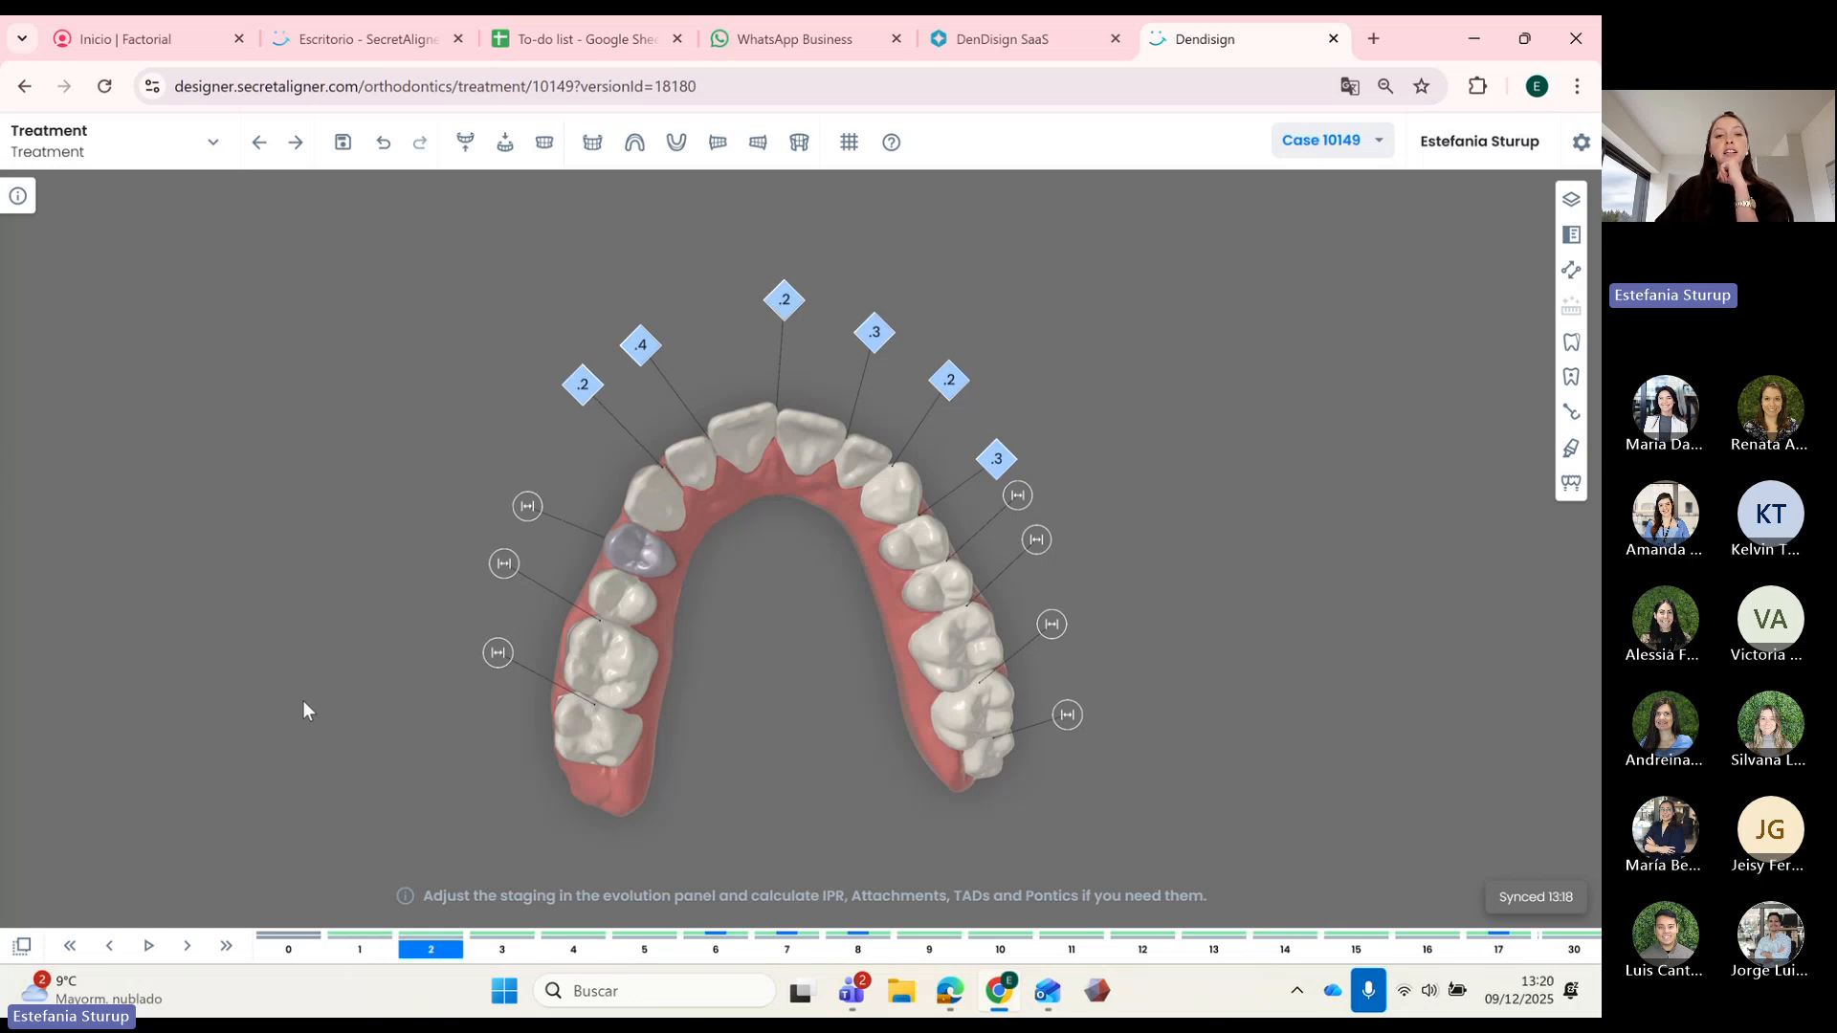
key(End)
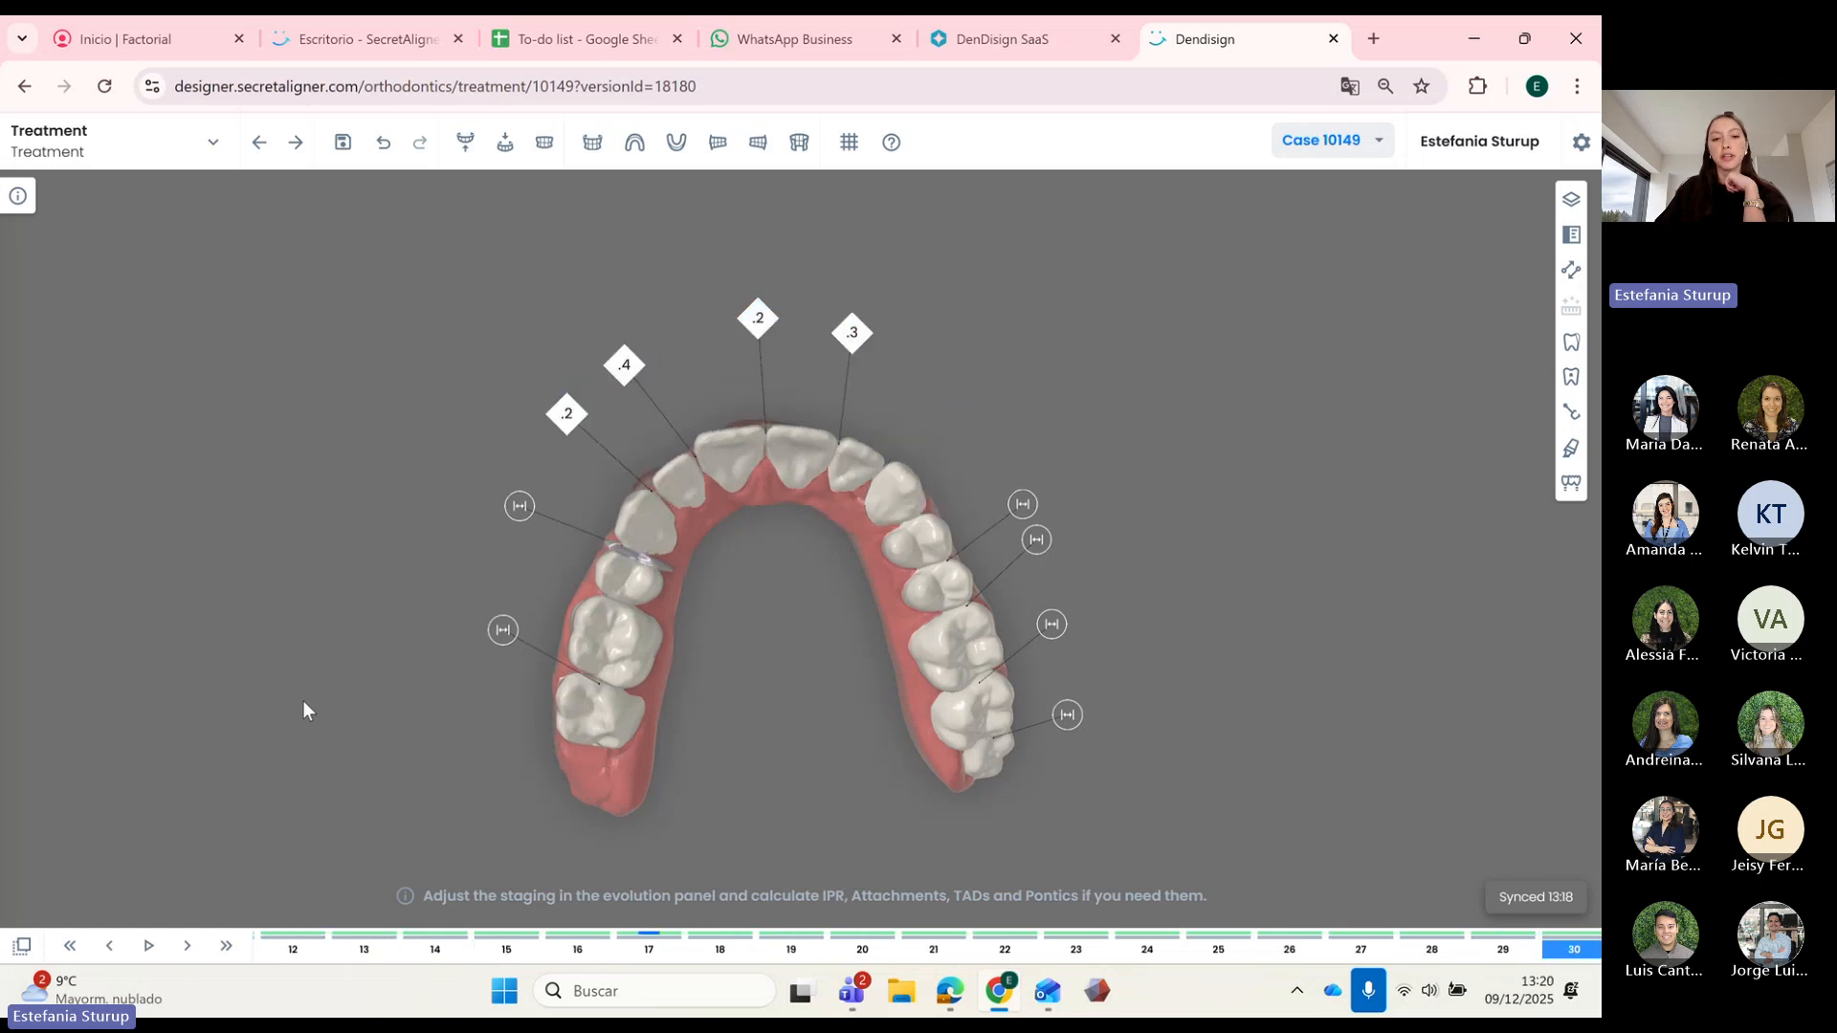
key(Home)
key(Right)
key(Right)
key(Right)
key(Right)
key(Right)
key(Right)
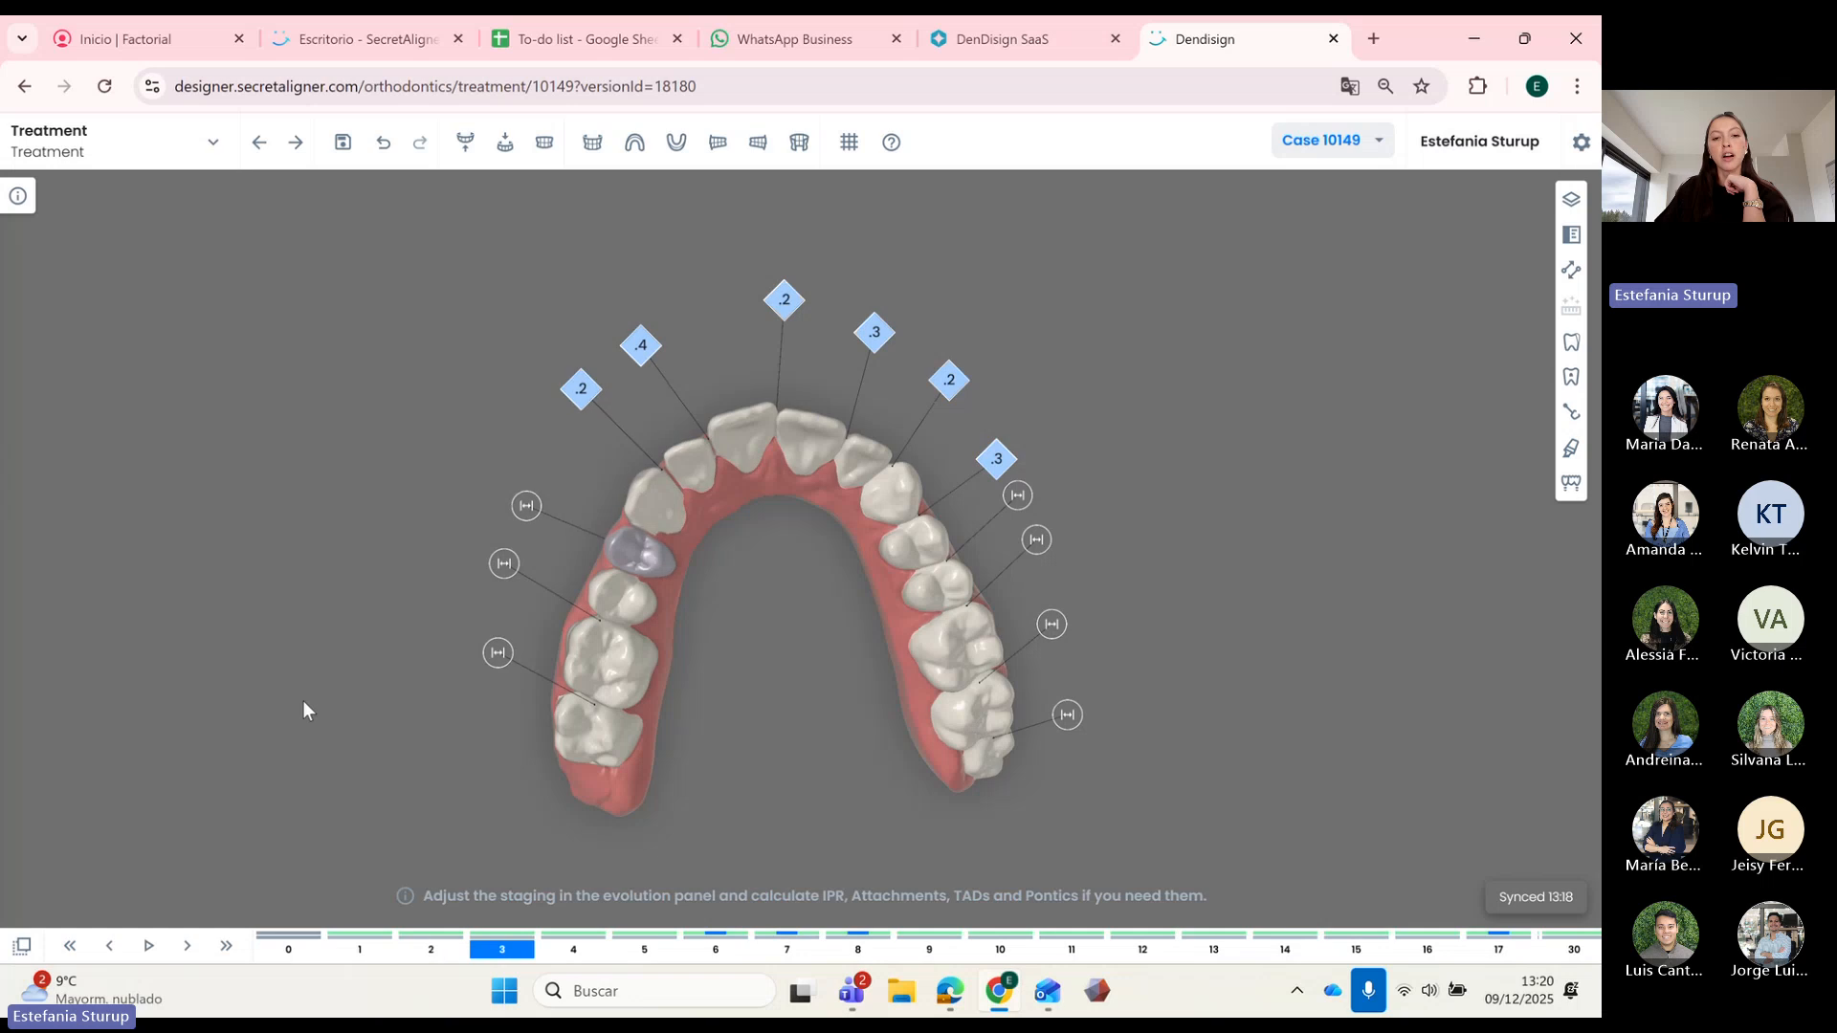
key(Right)
key(Right)
key(Right)
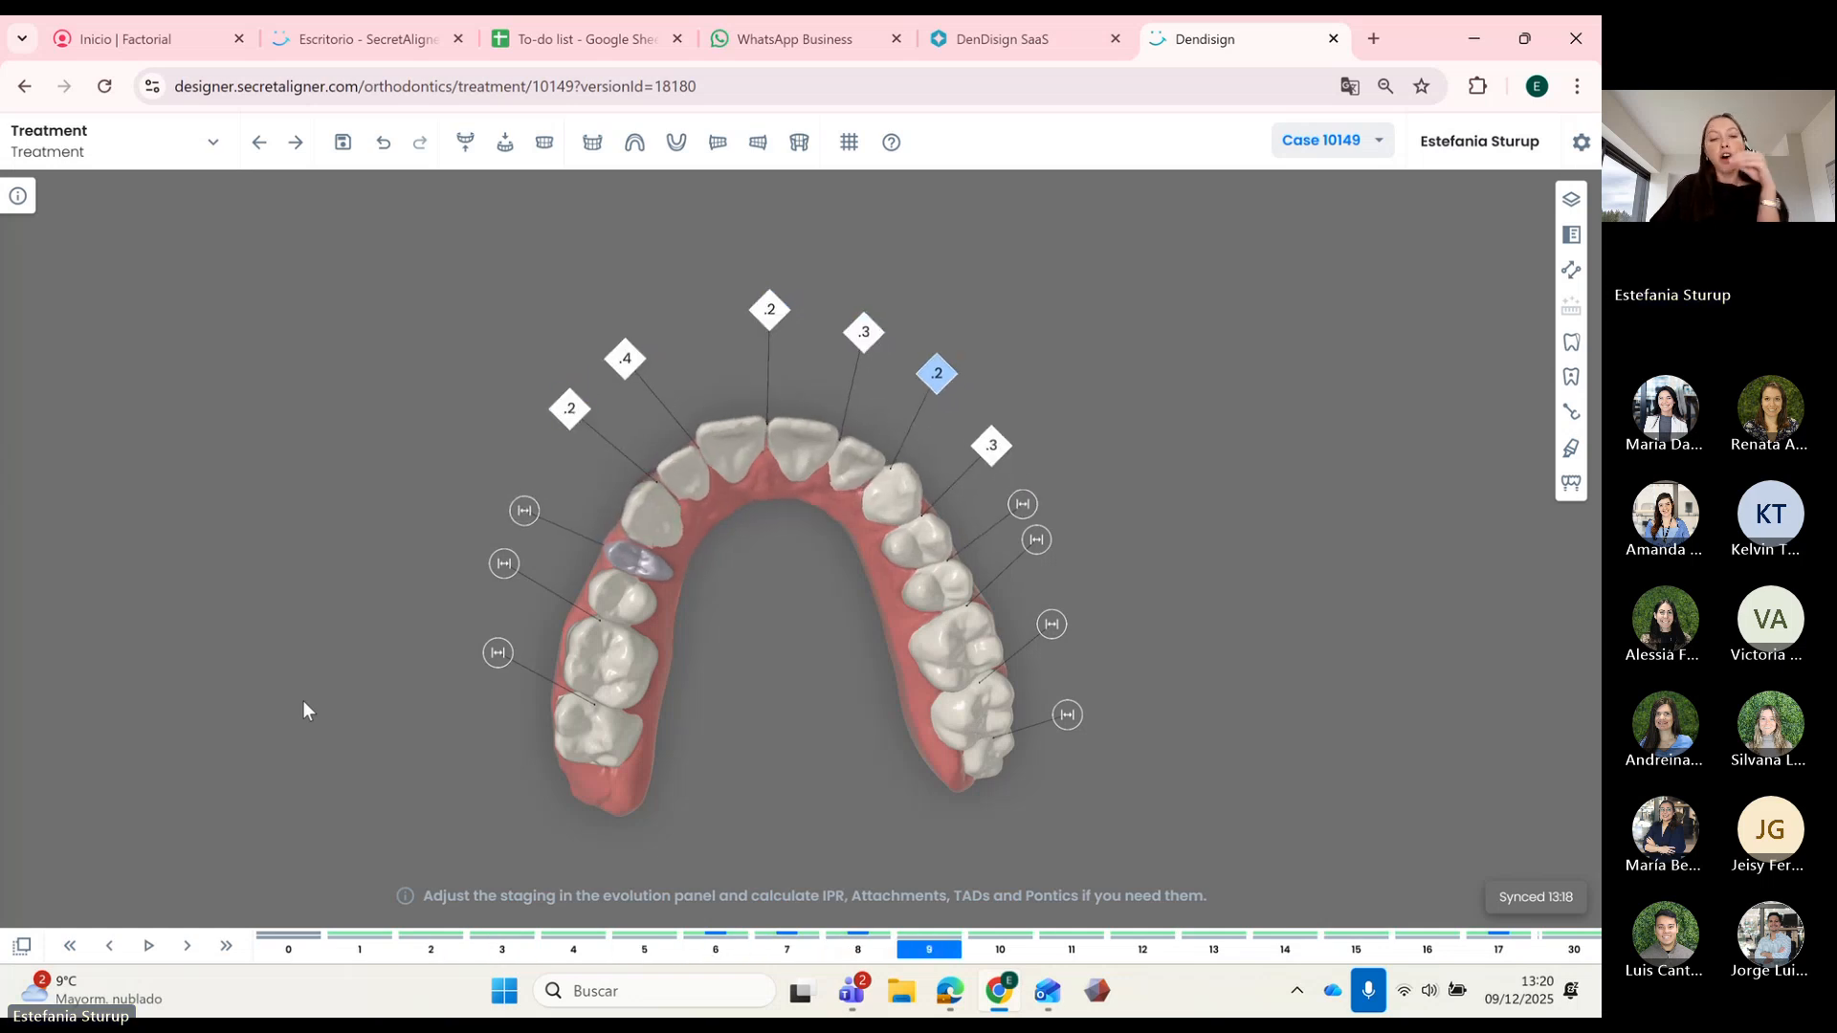
key(Right)
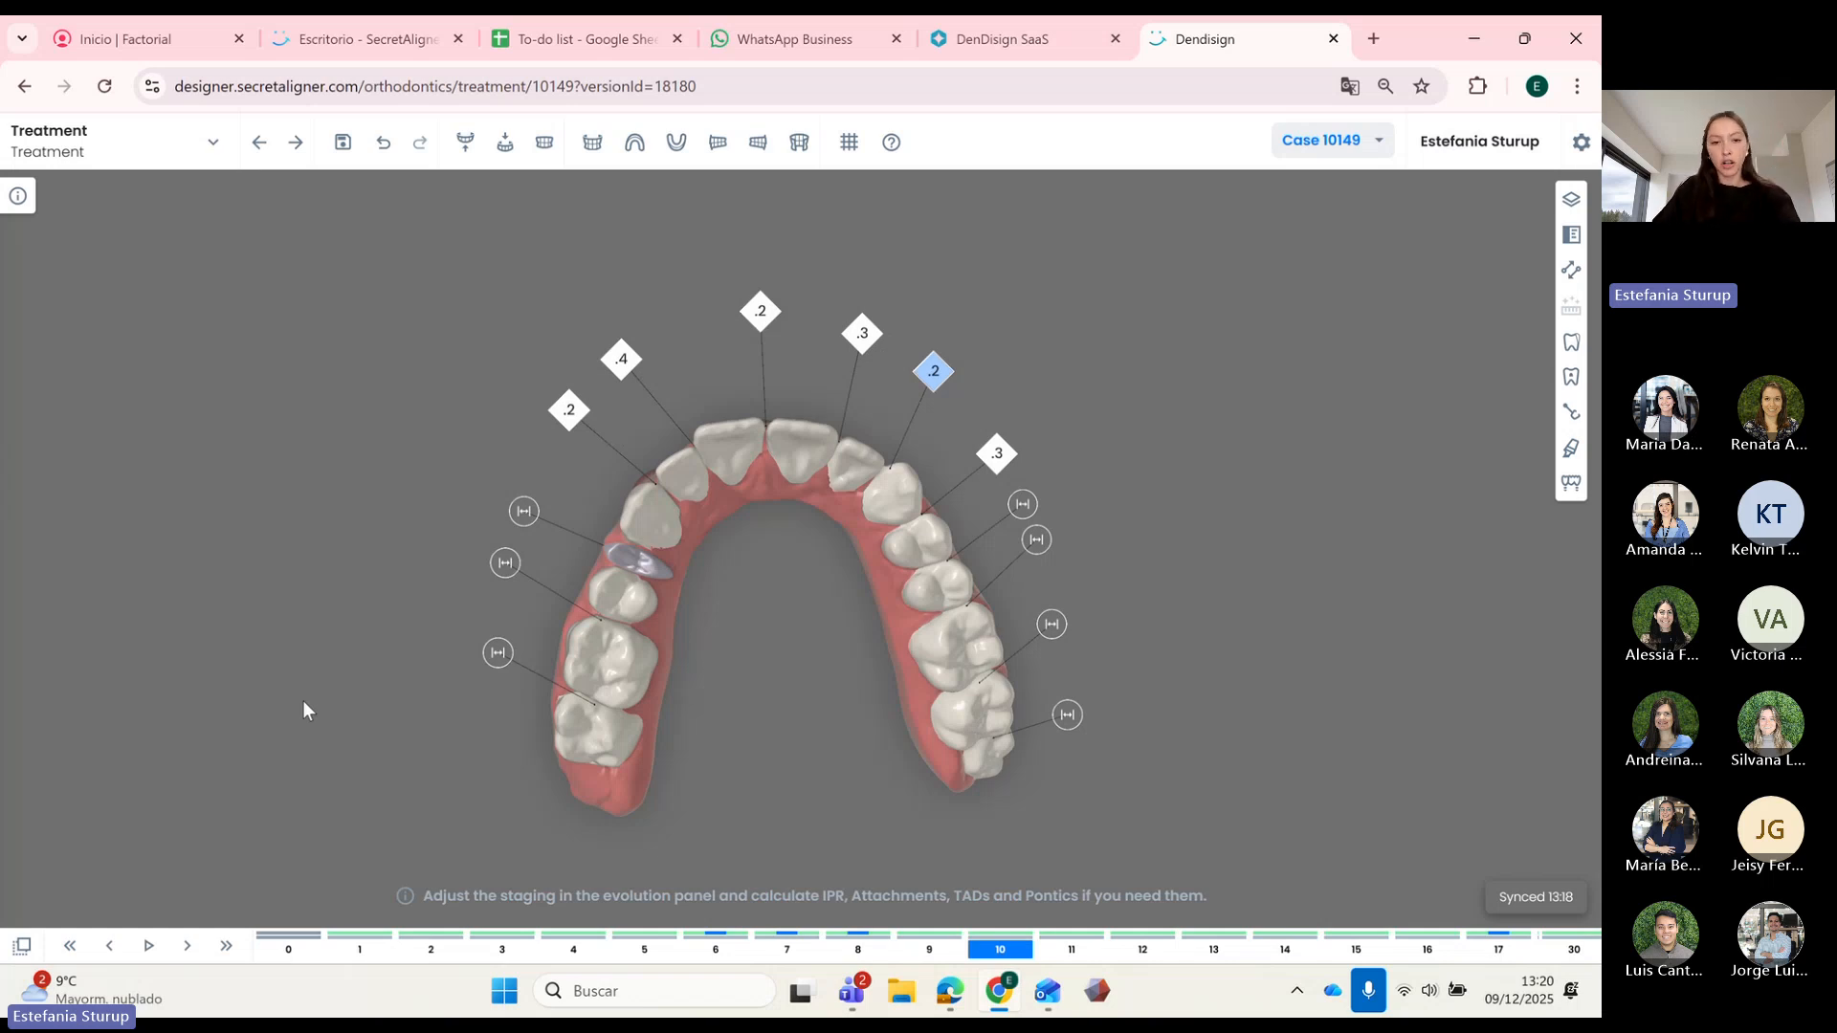
key(Right)
key(Right)
key(Right)
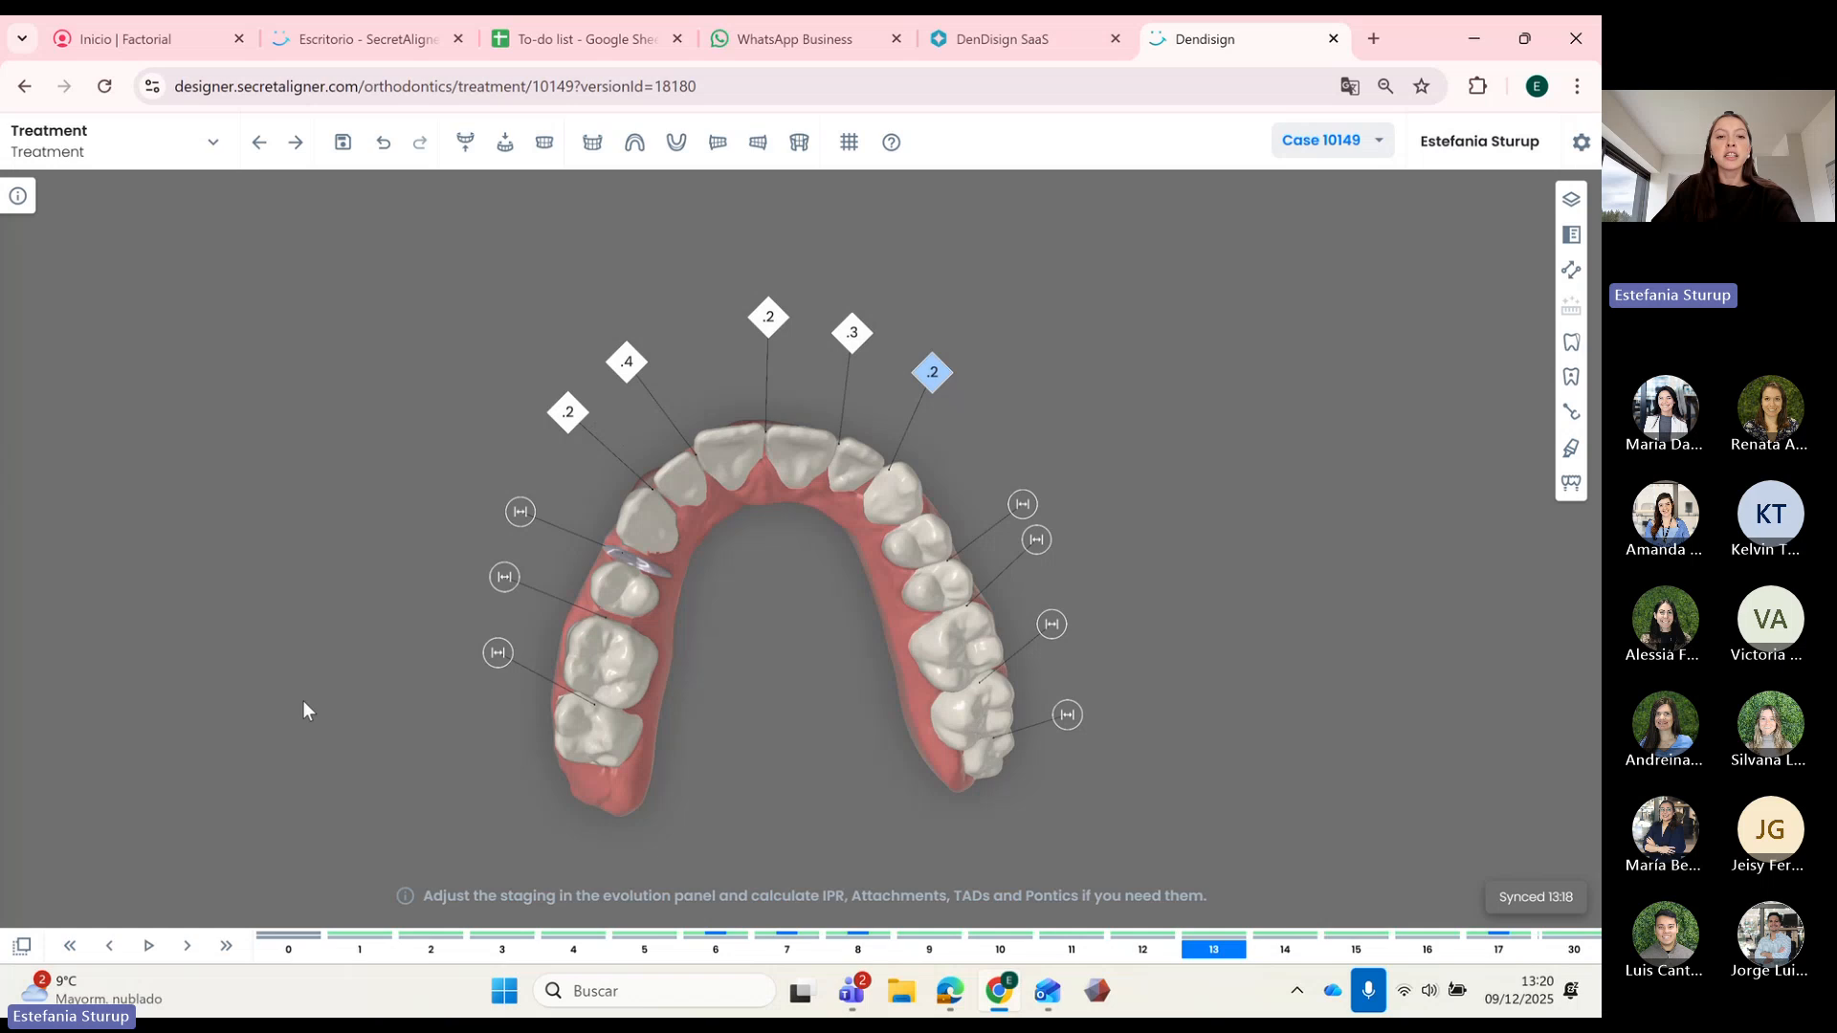
key(Right)
key(Right)
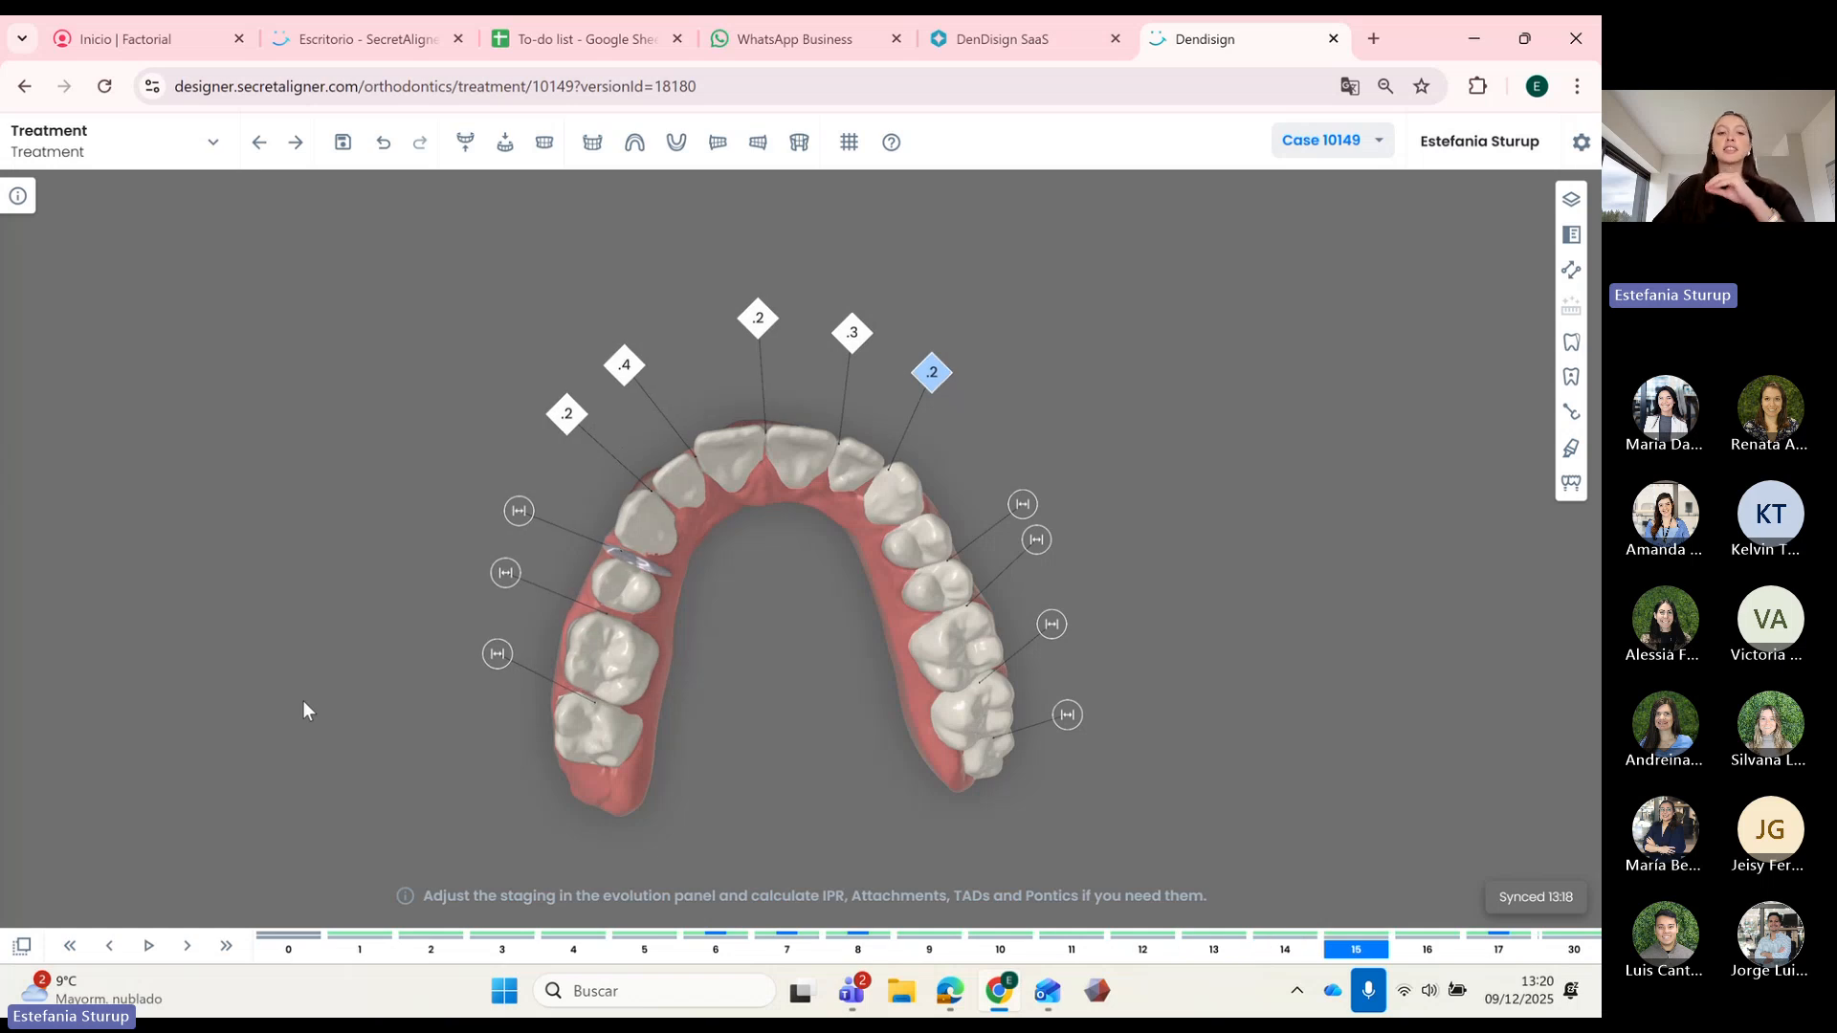
key(Right)
key(Right)
key(Right)
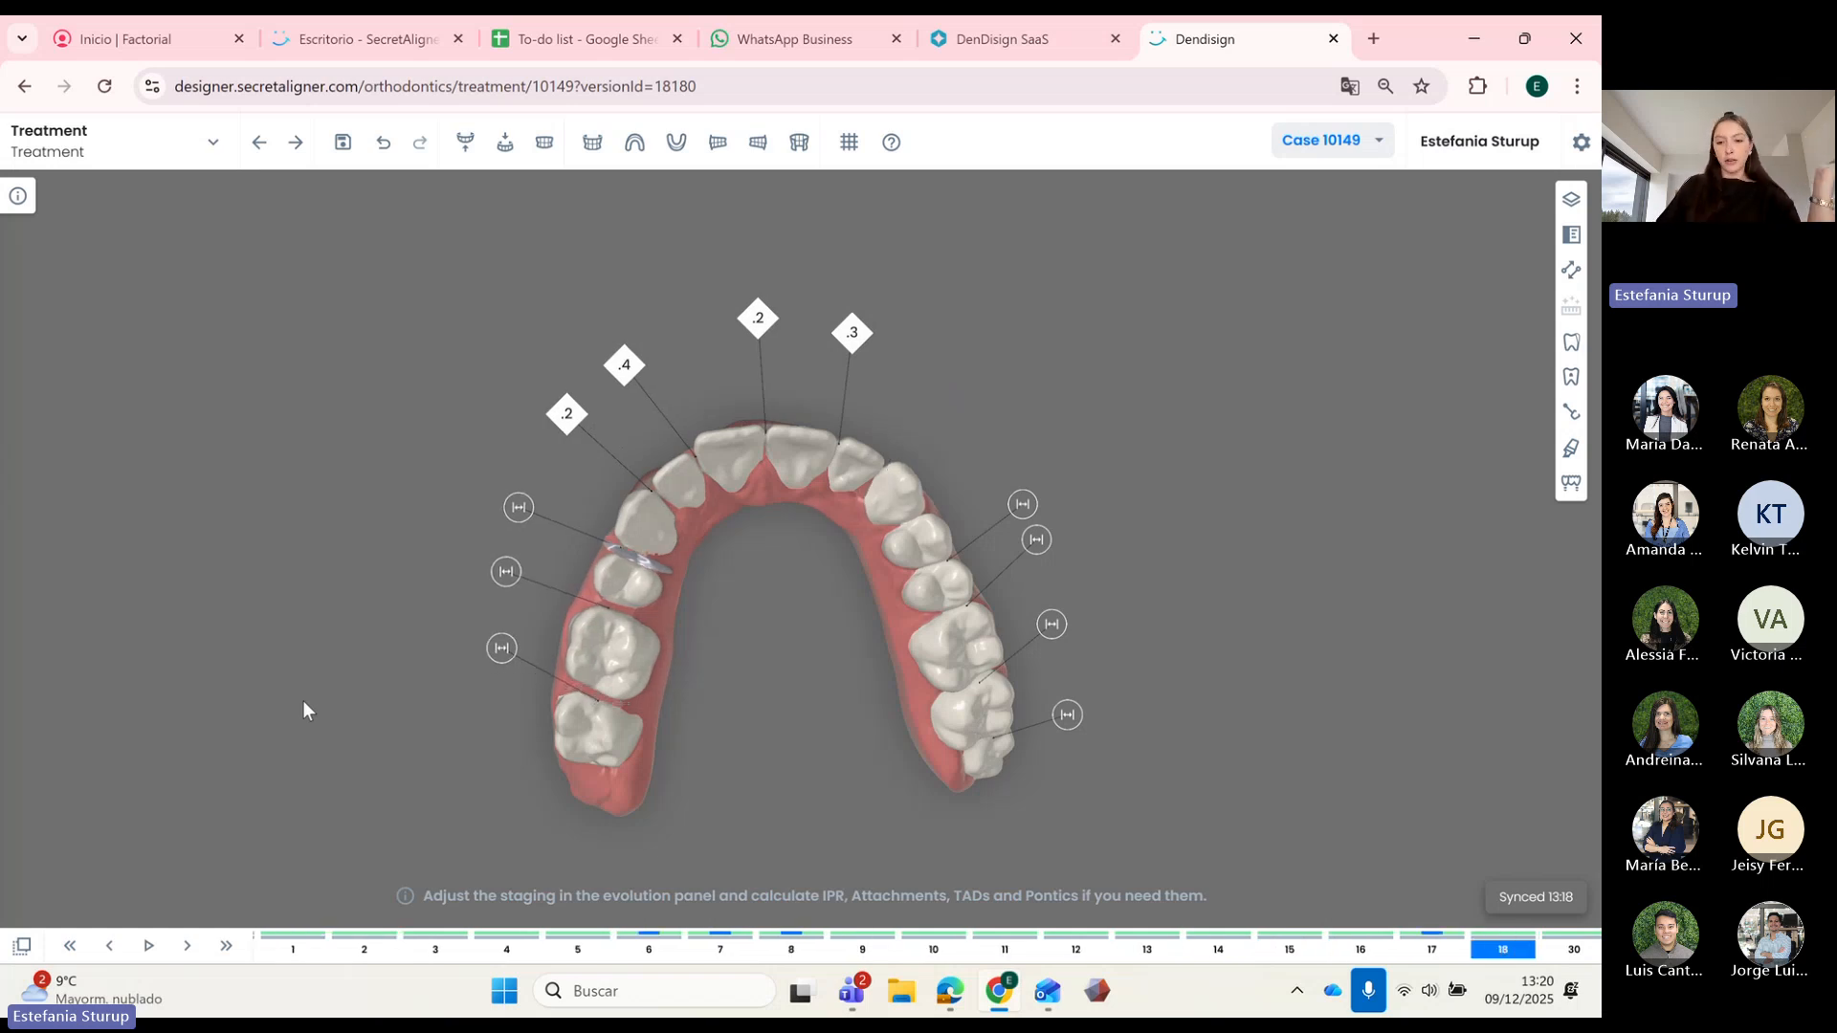
Step: Compare IPR at stages 11 to 13, then choose Remove pontic on the pontic
key(Left)
key(Left)
key(Left)
key(Left)
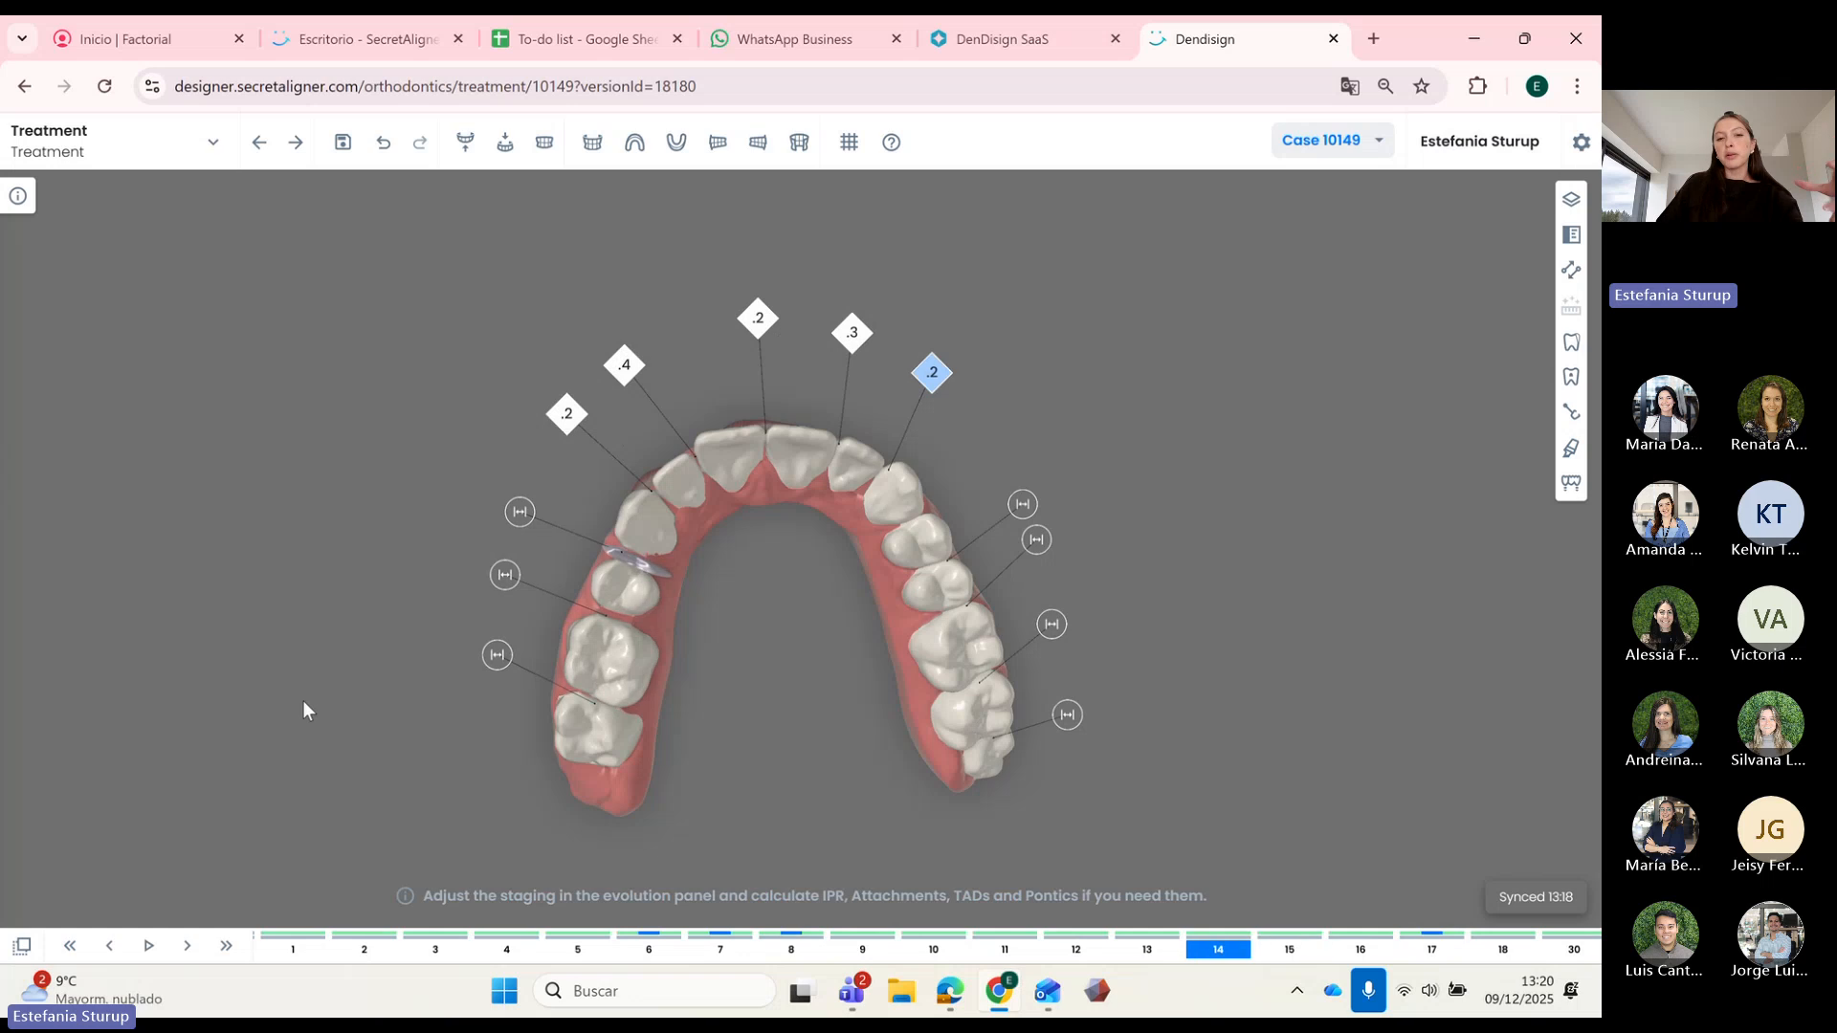
key(Left)
key(Left)
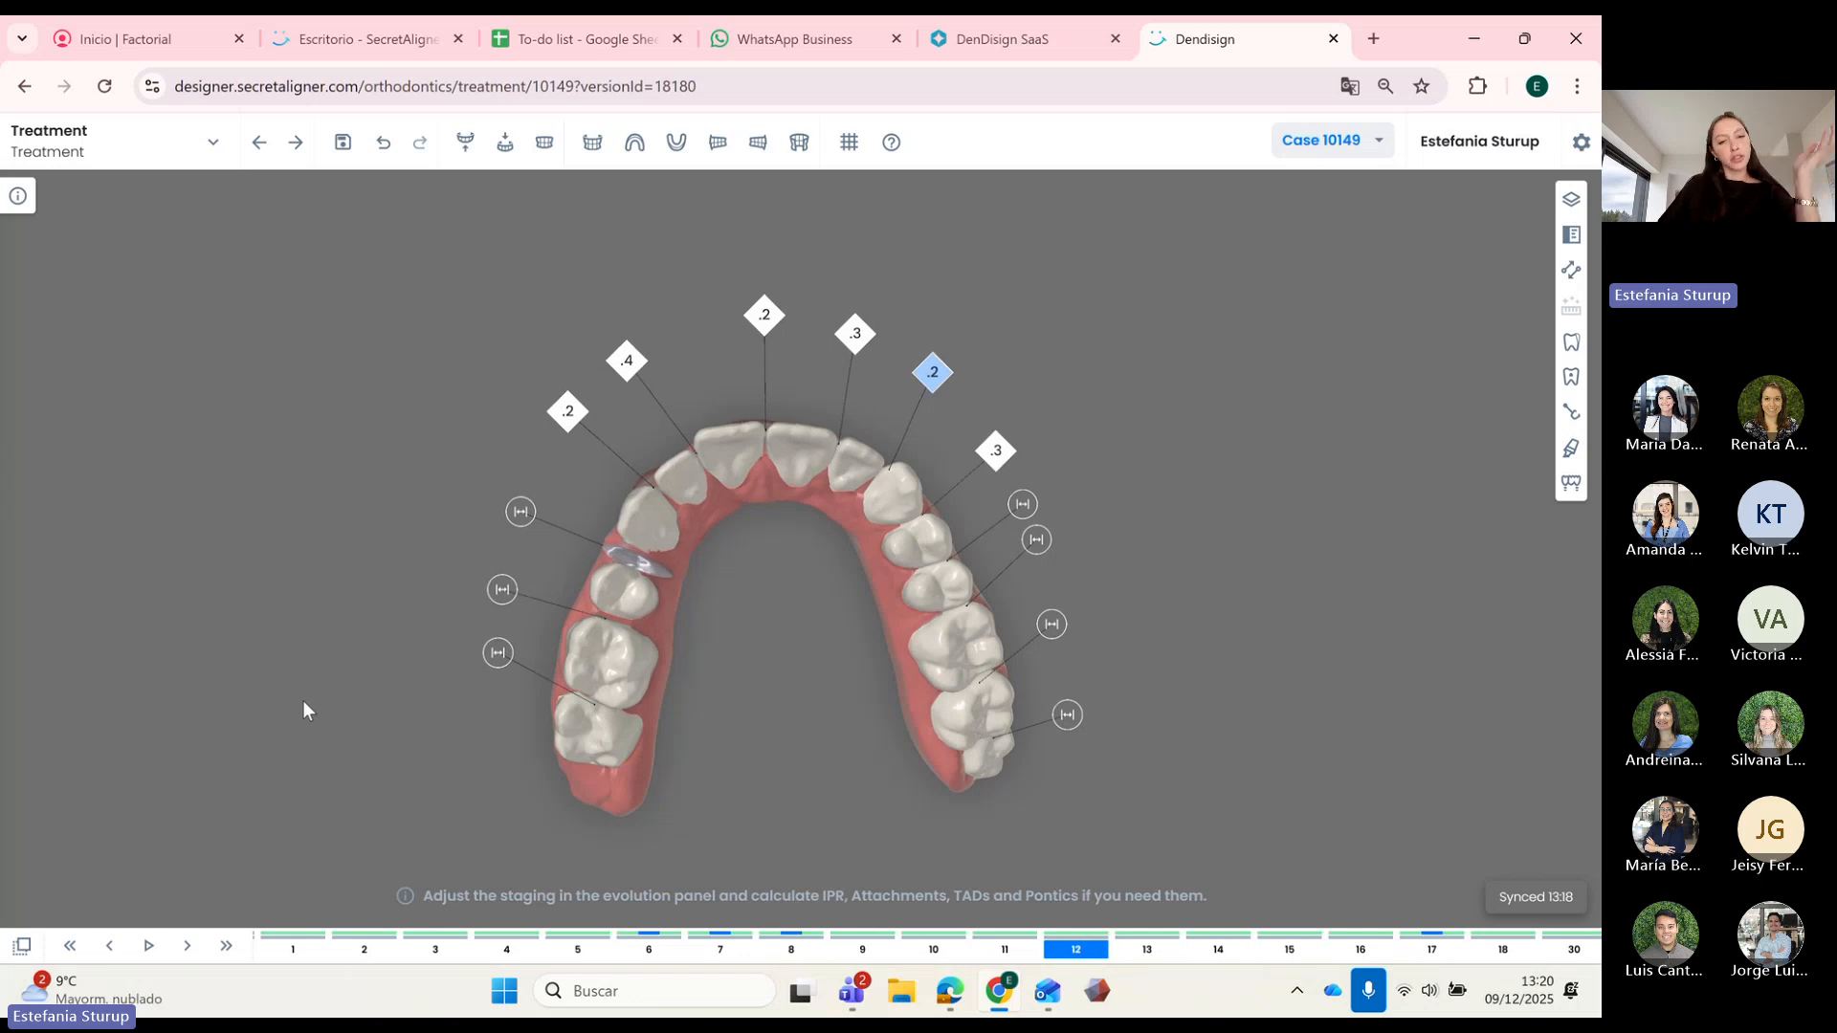
key(Left)
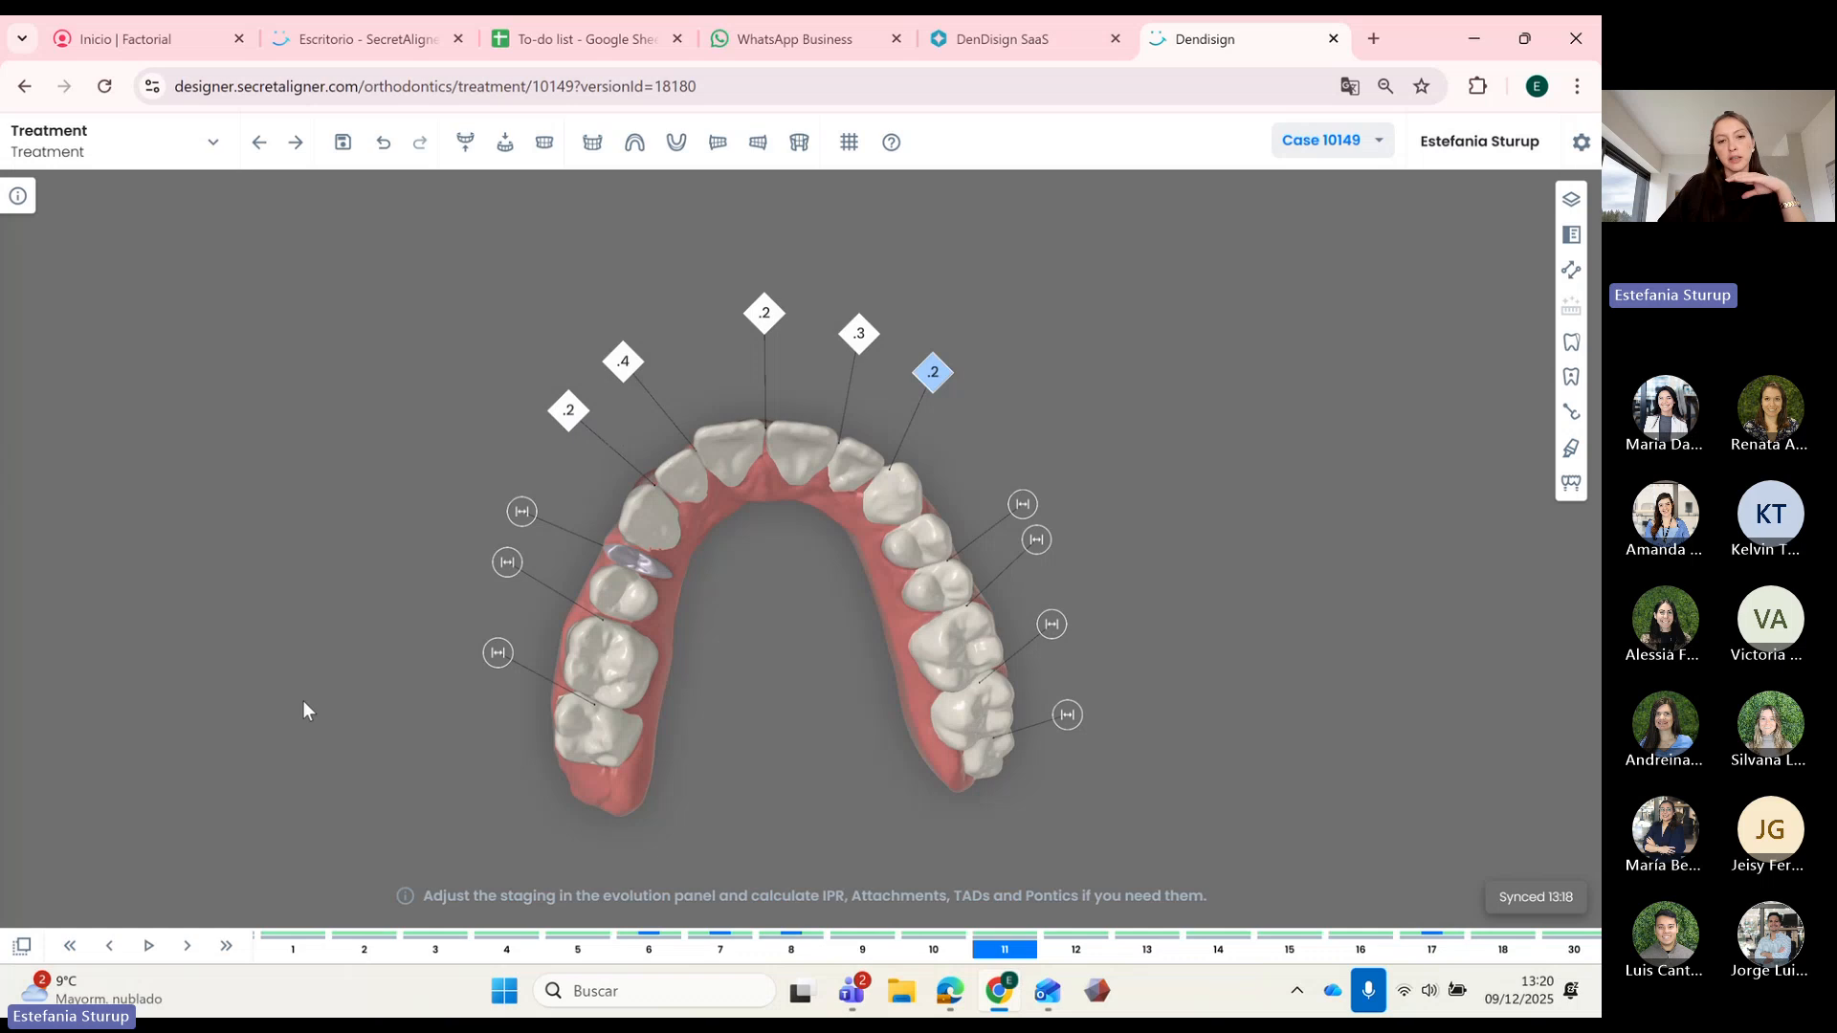
key(Right)
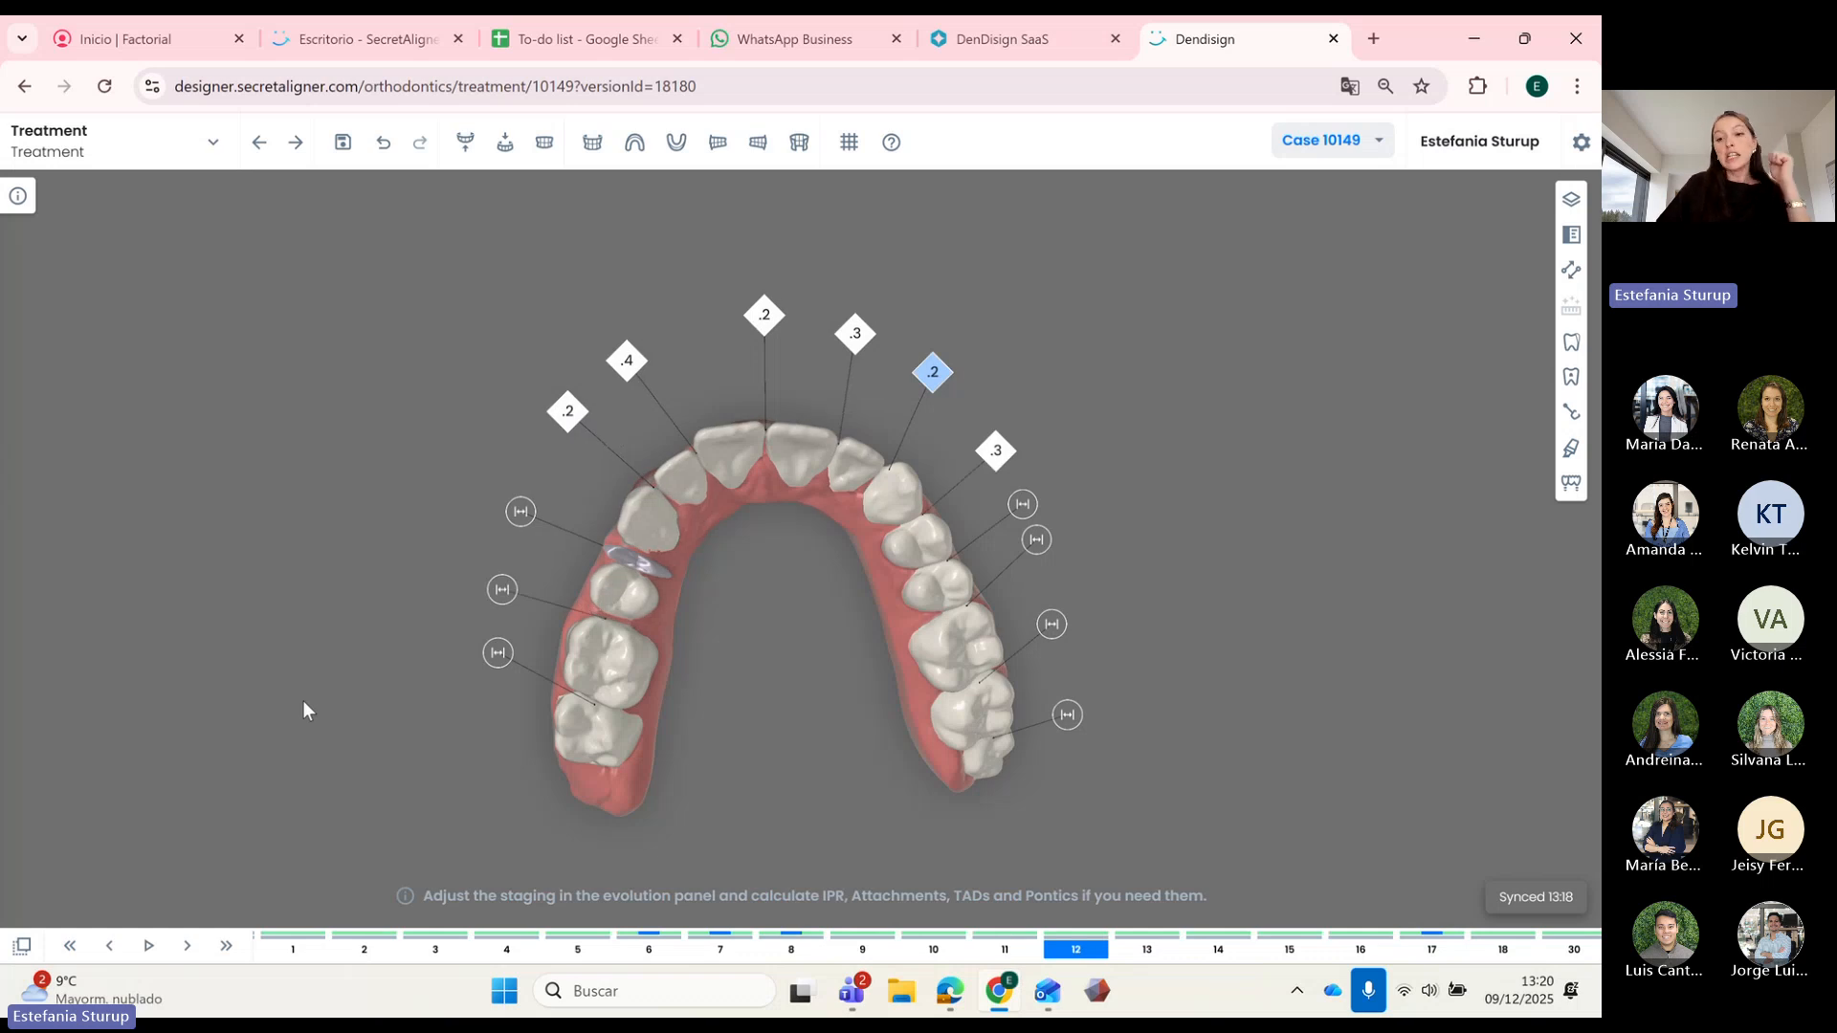
key(Right)
key(Left)
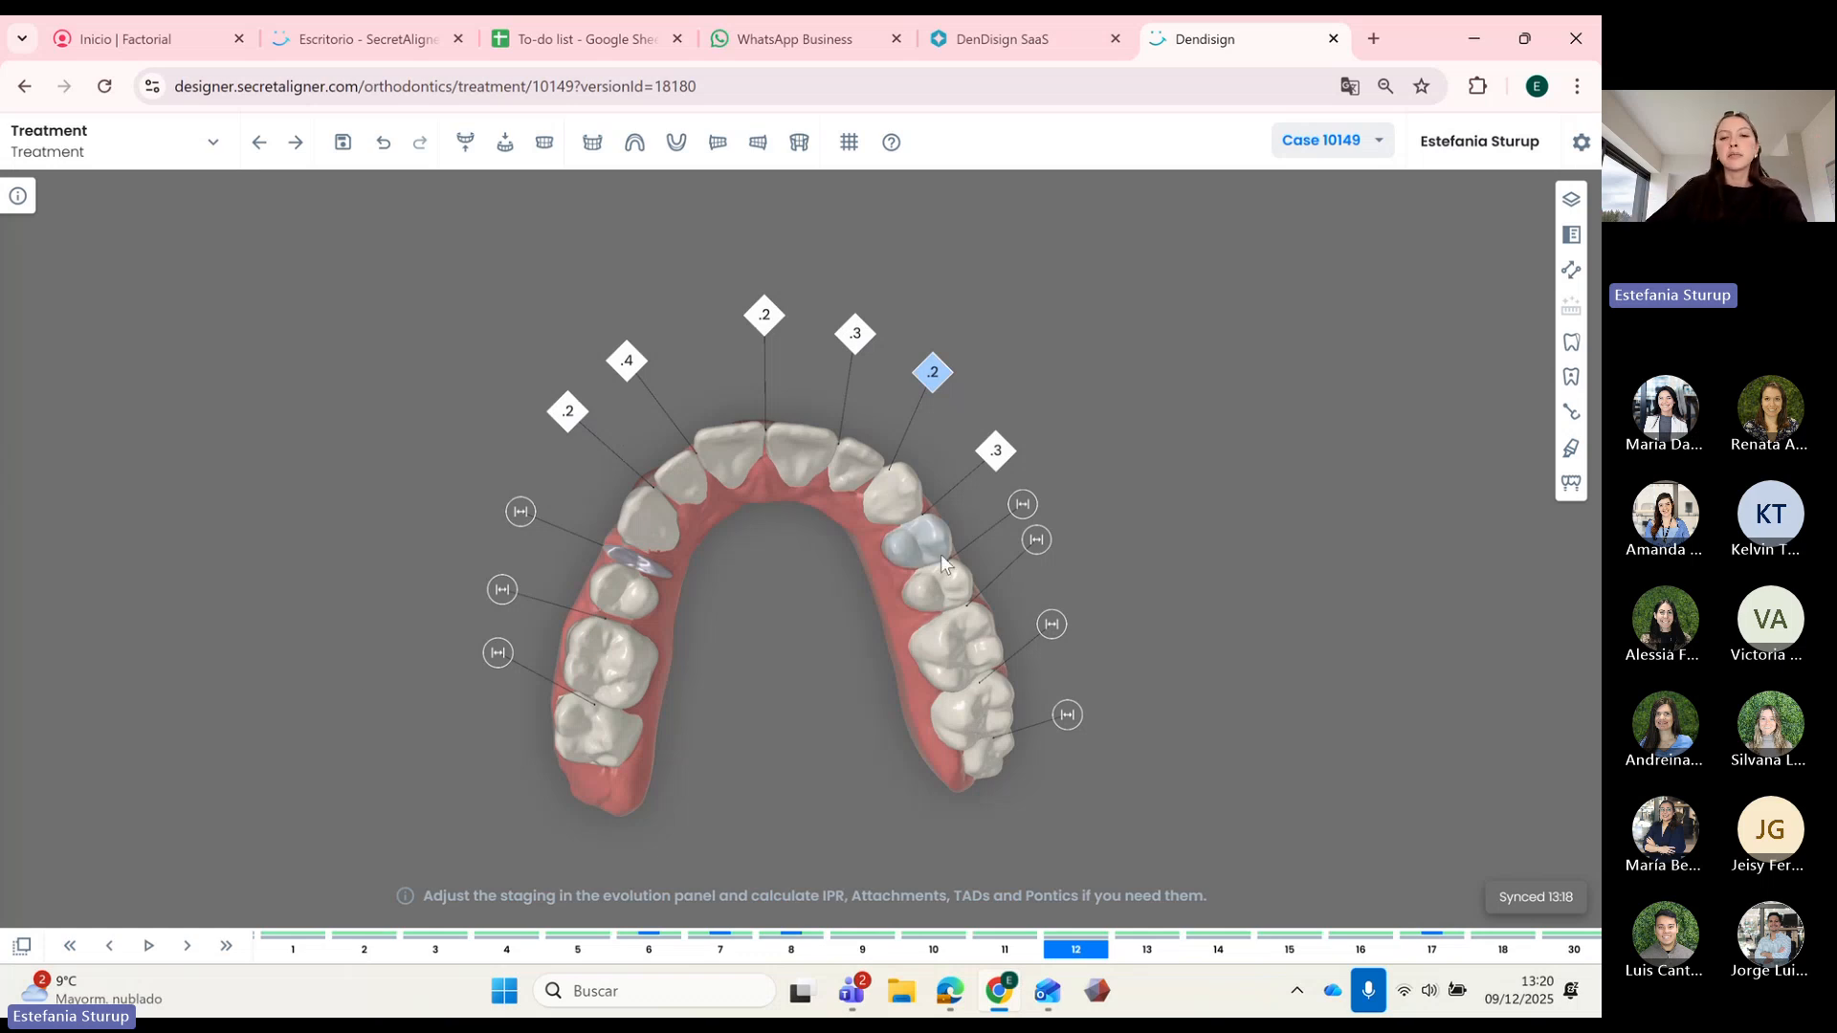
scroll(736, 655, up, 2)
right_drag(733, 638, 764, 550)
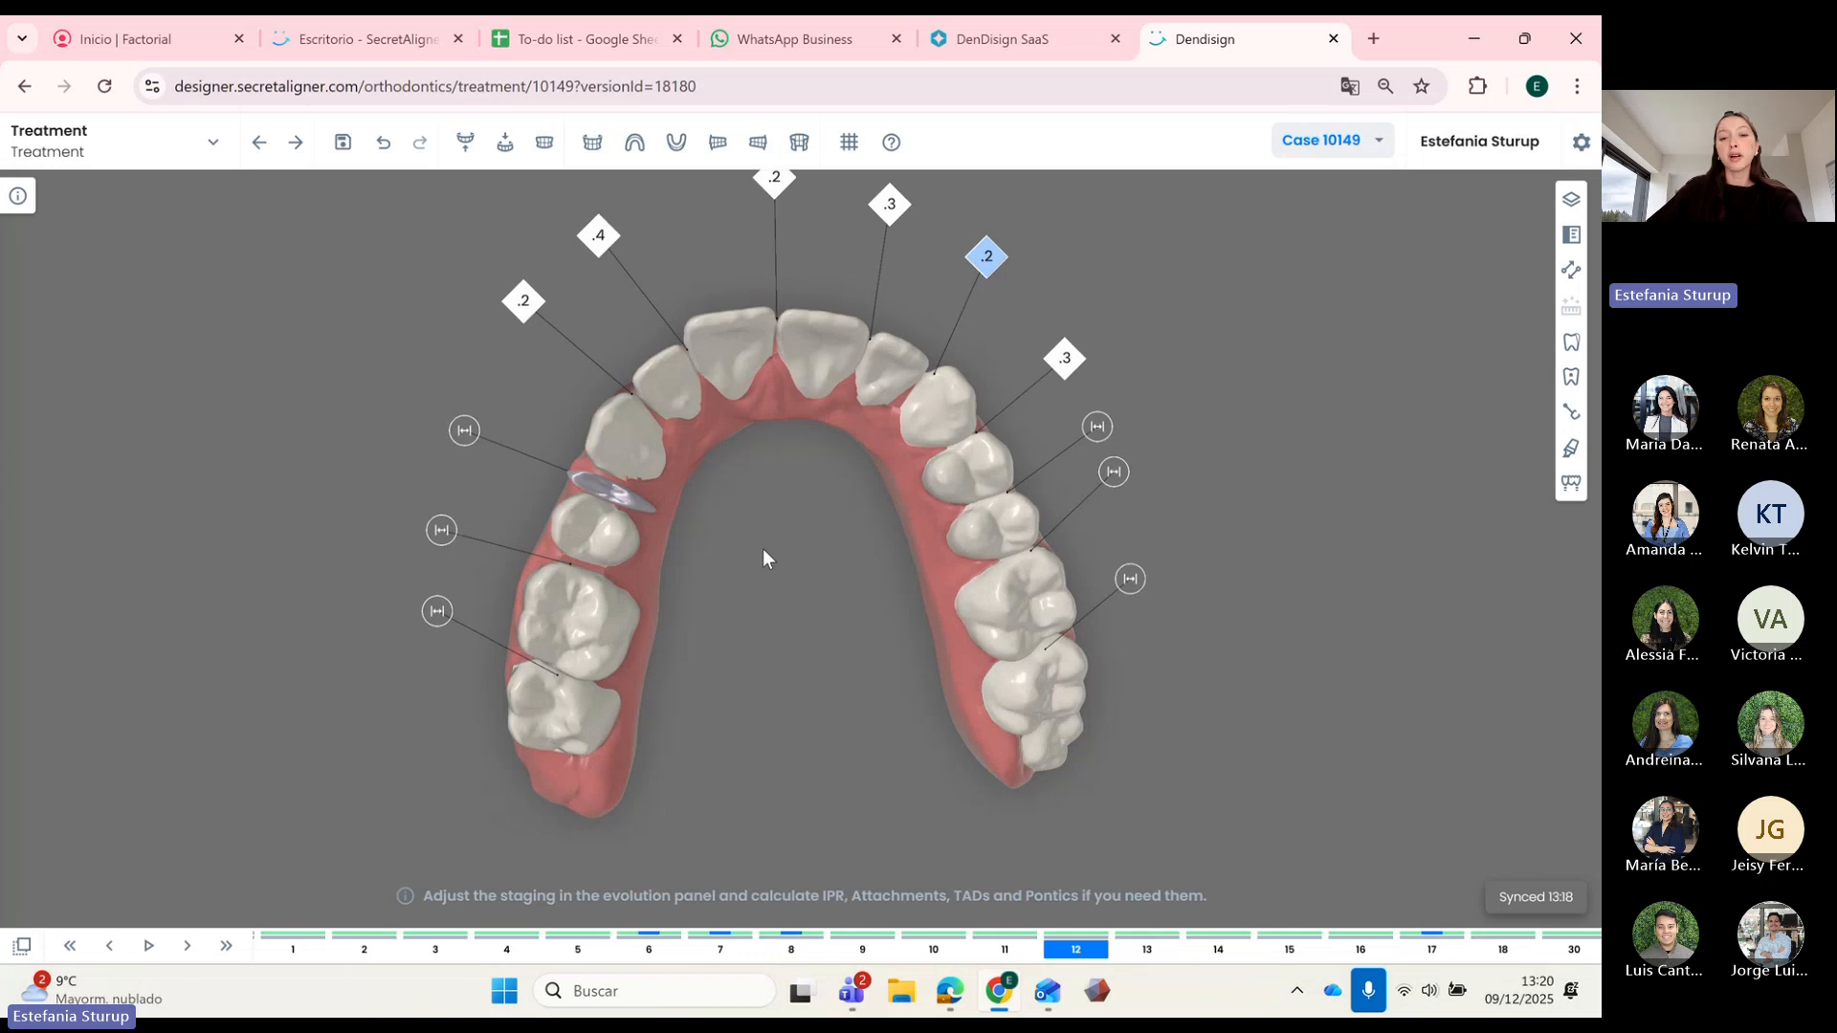
key(Right)
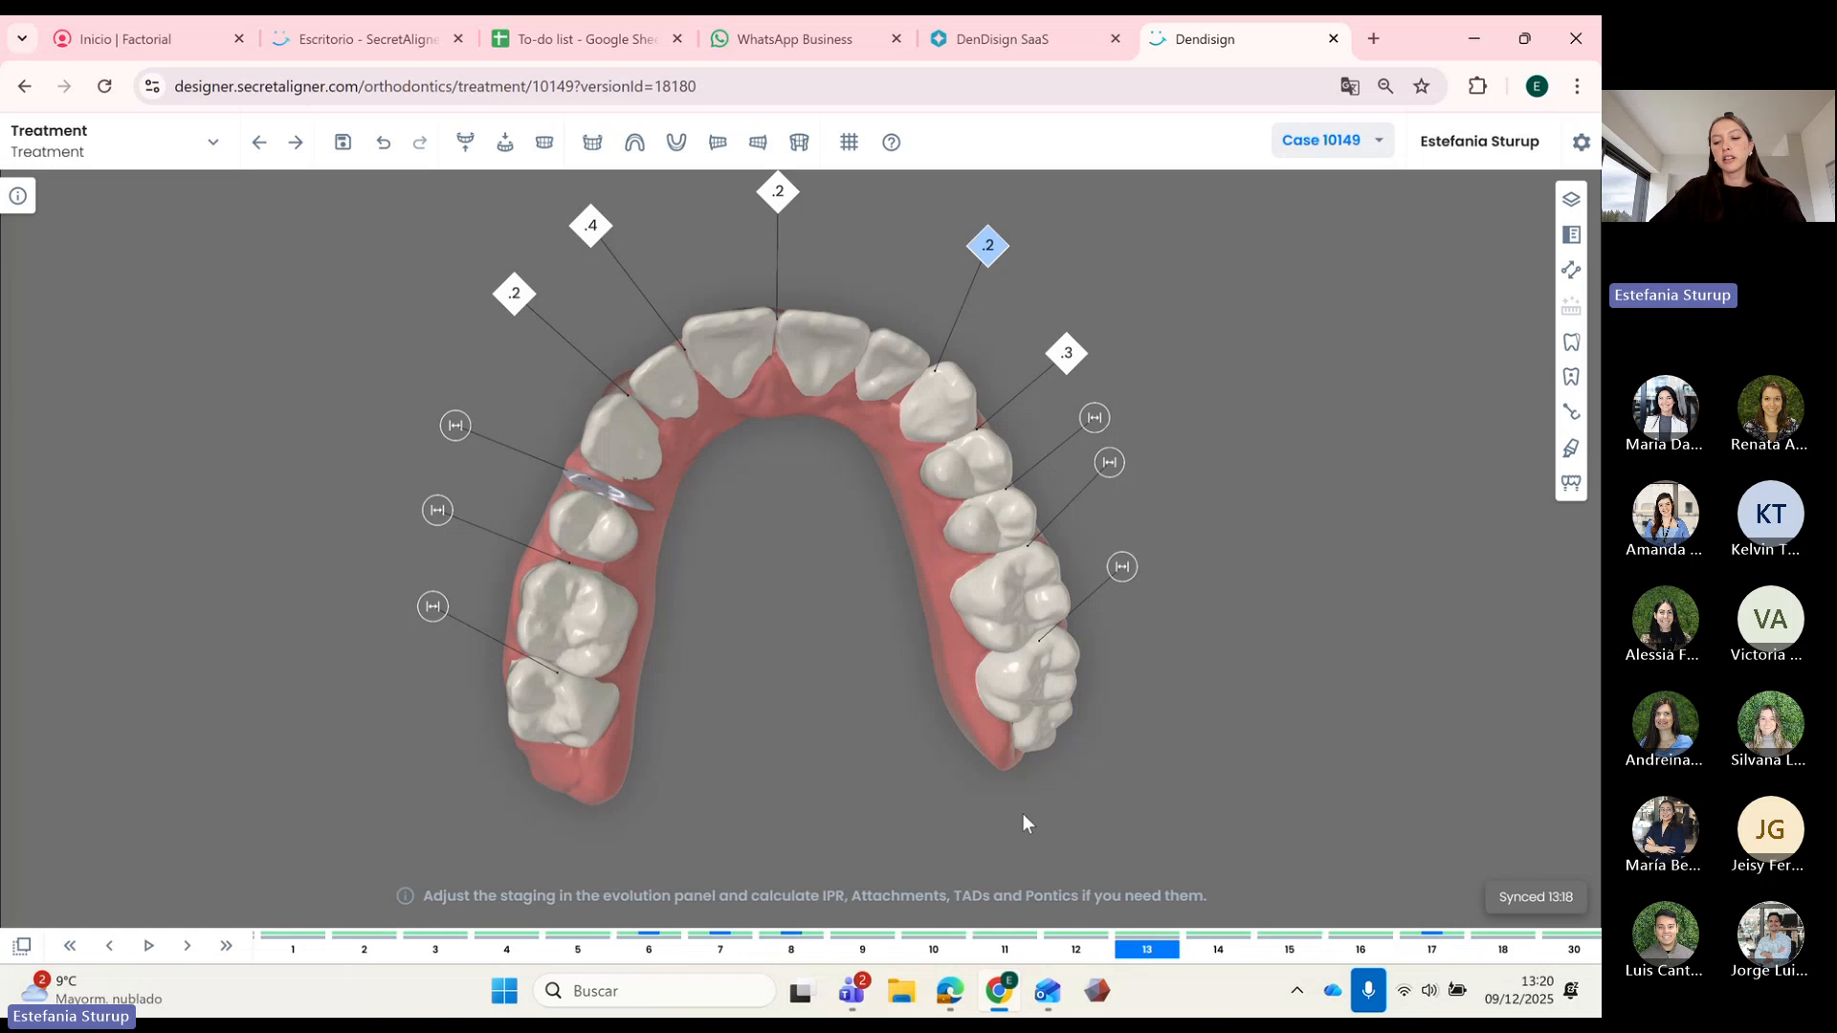
key(Left)
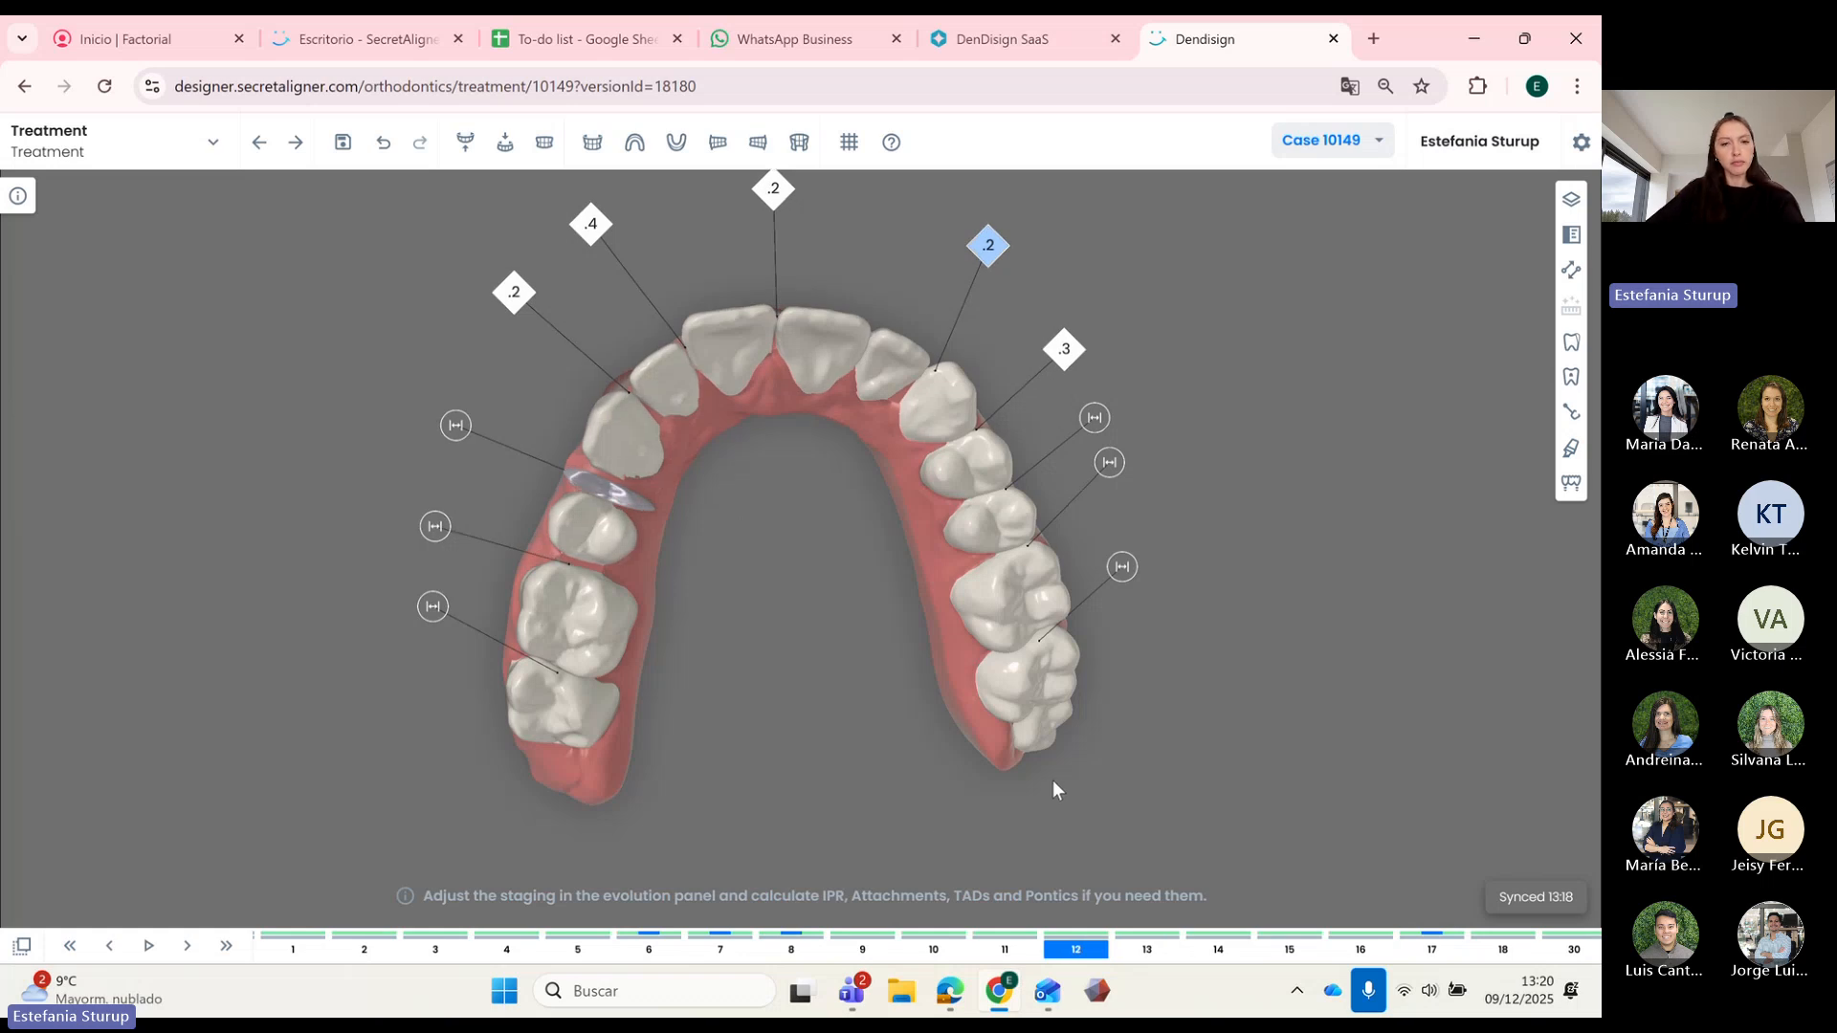
right_click(614, 501)
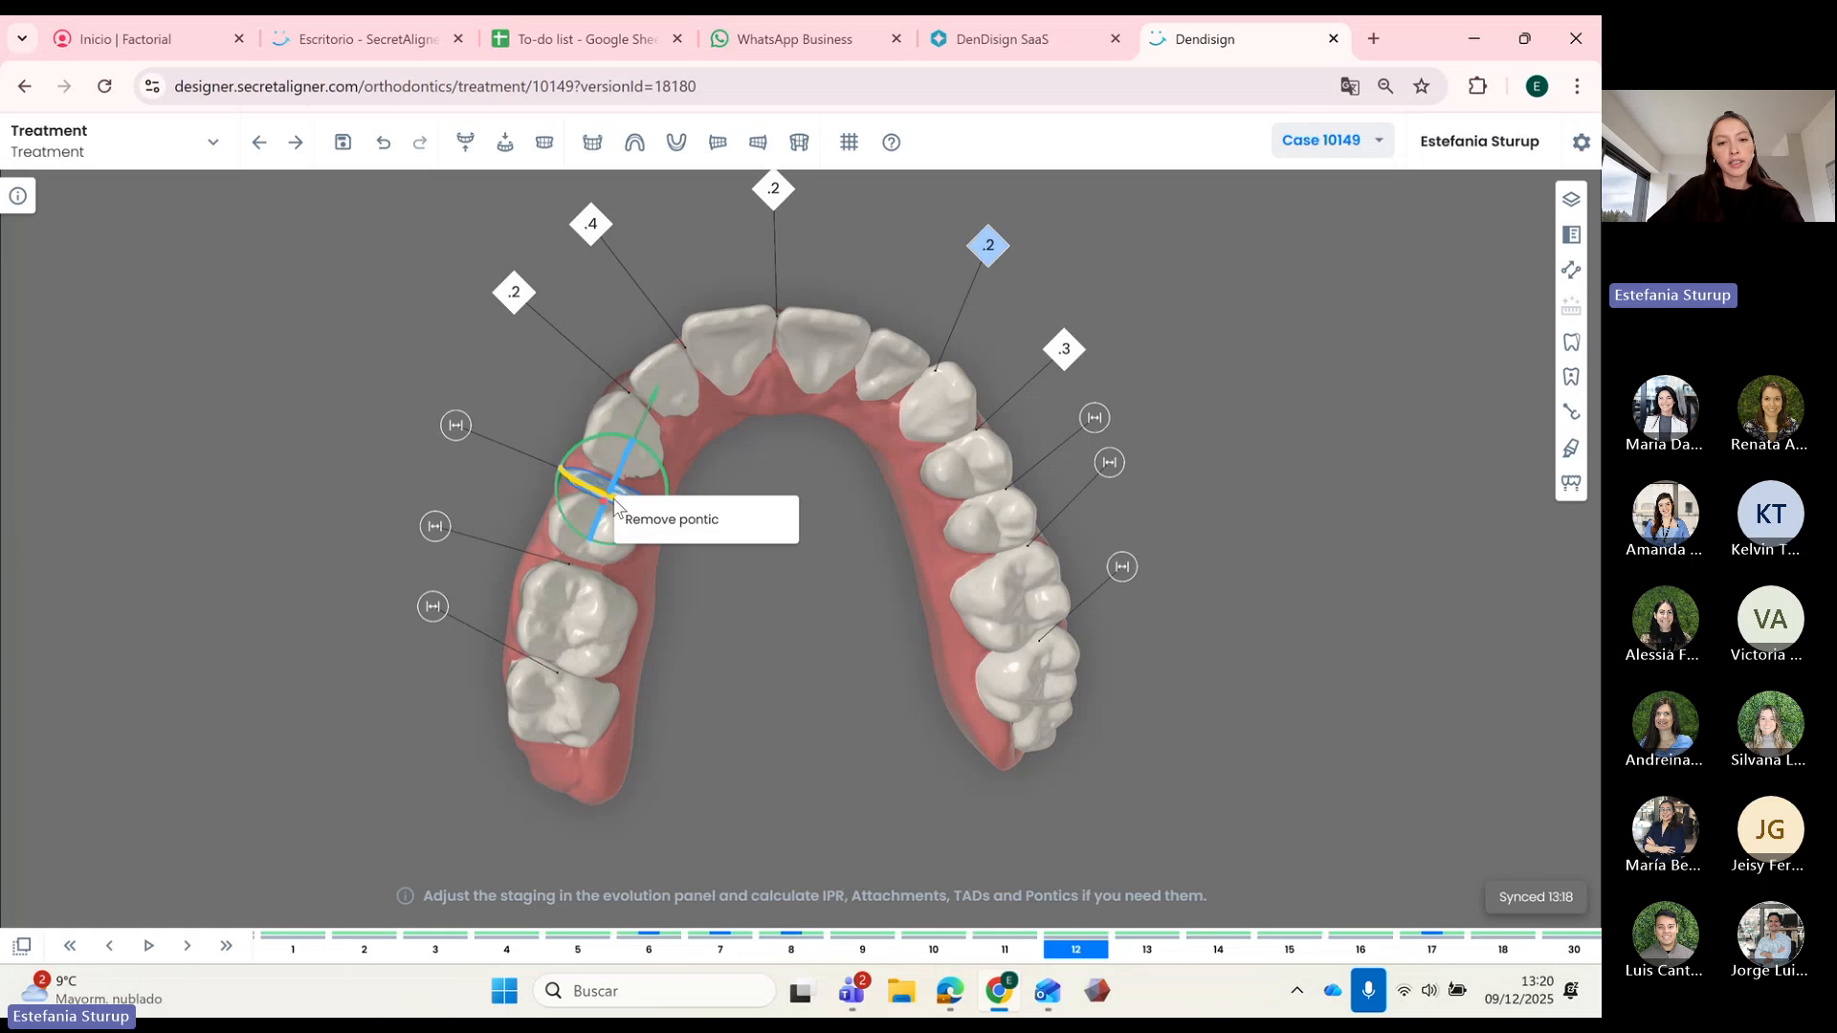
click(665, 520)
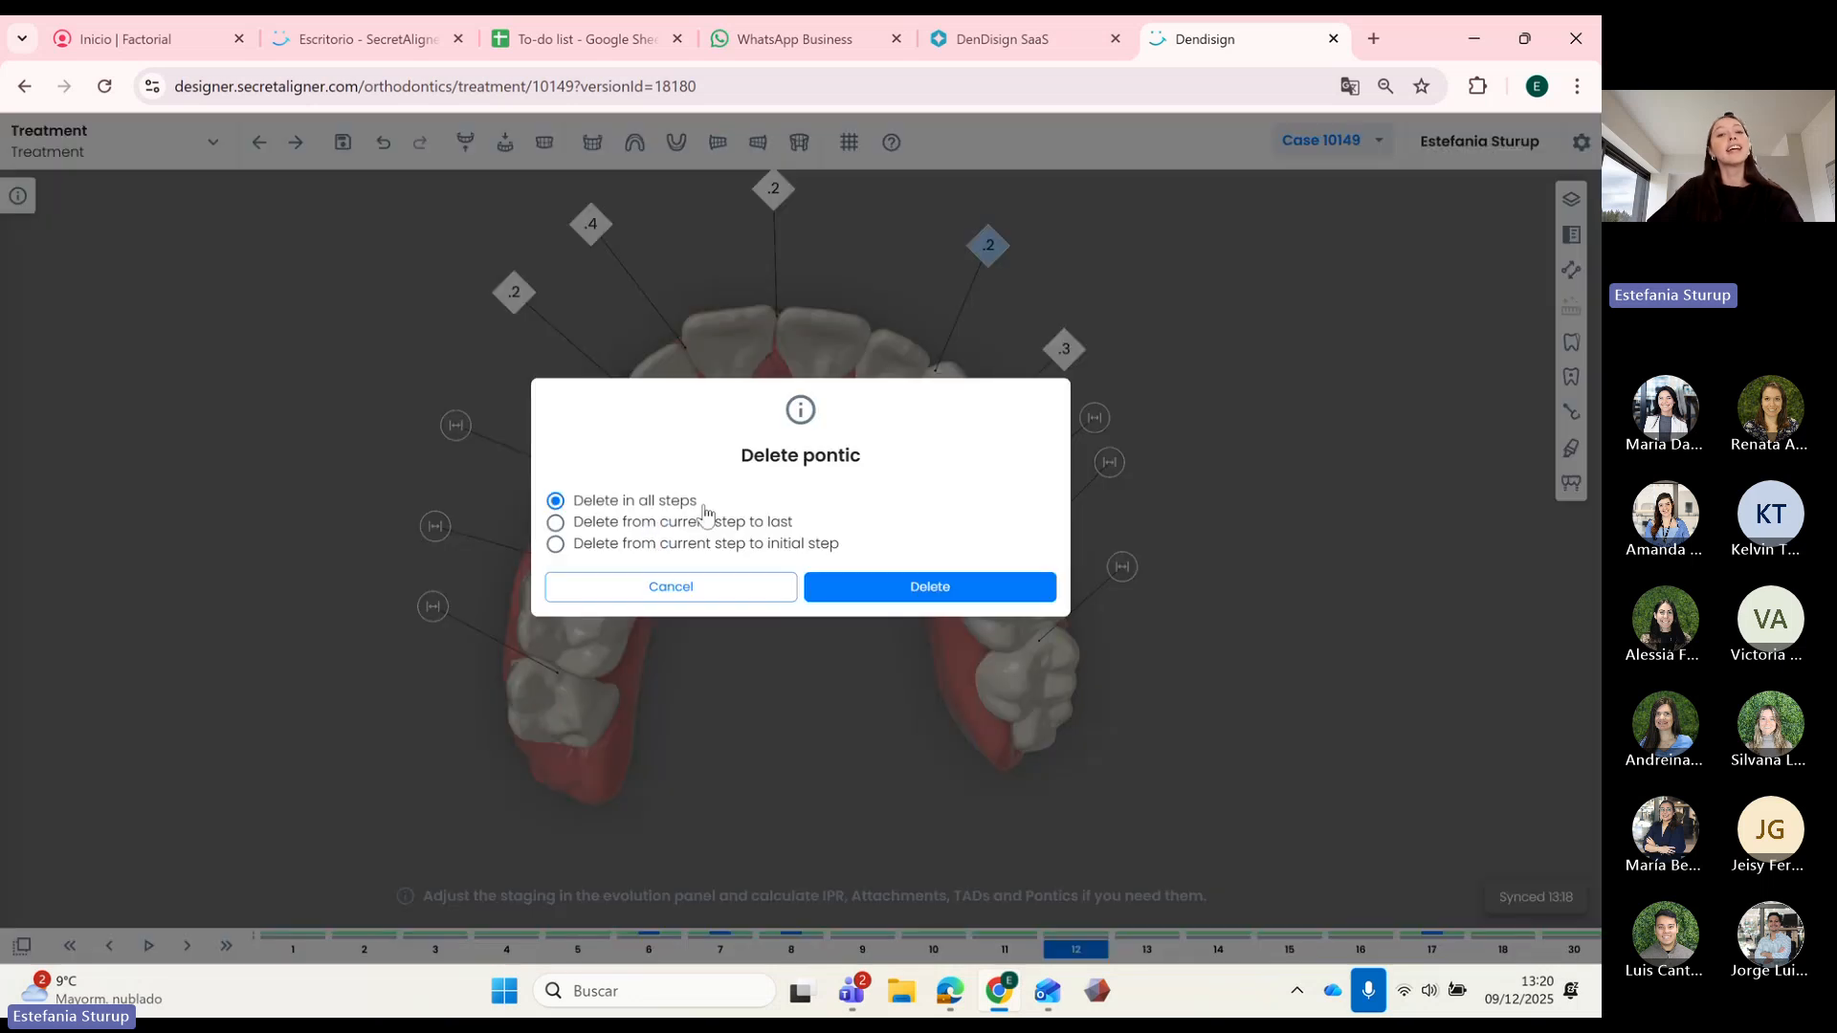
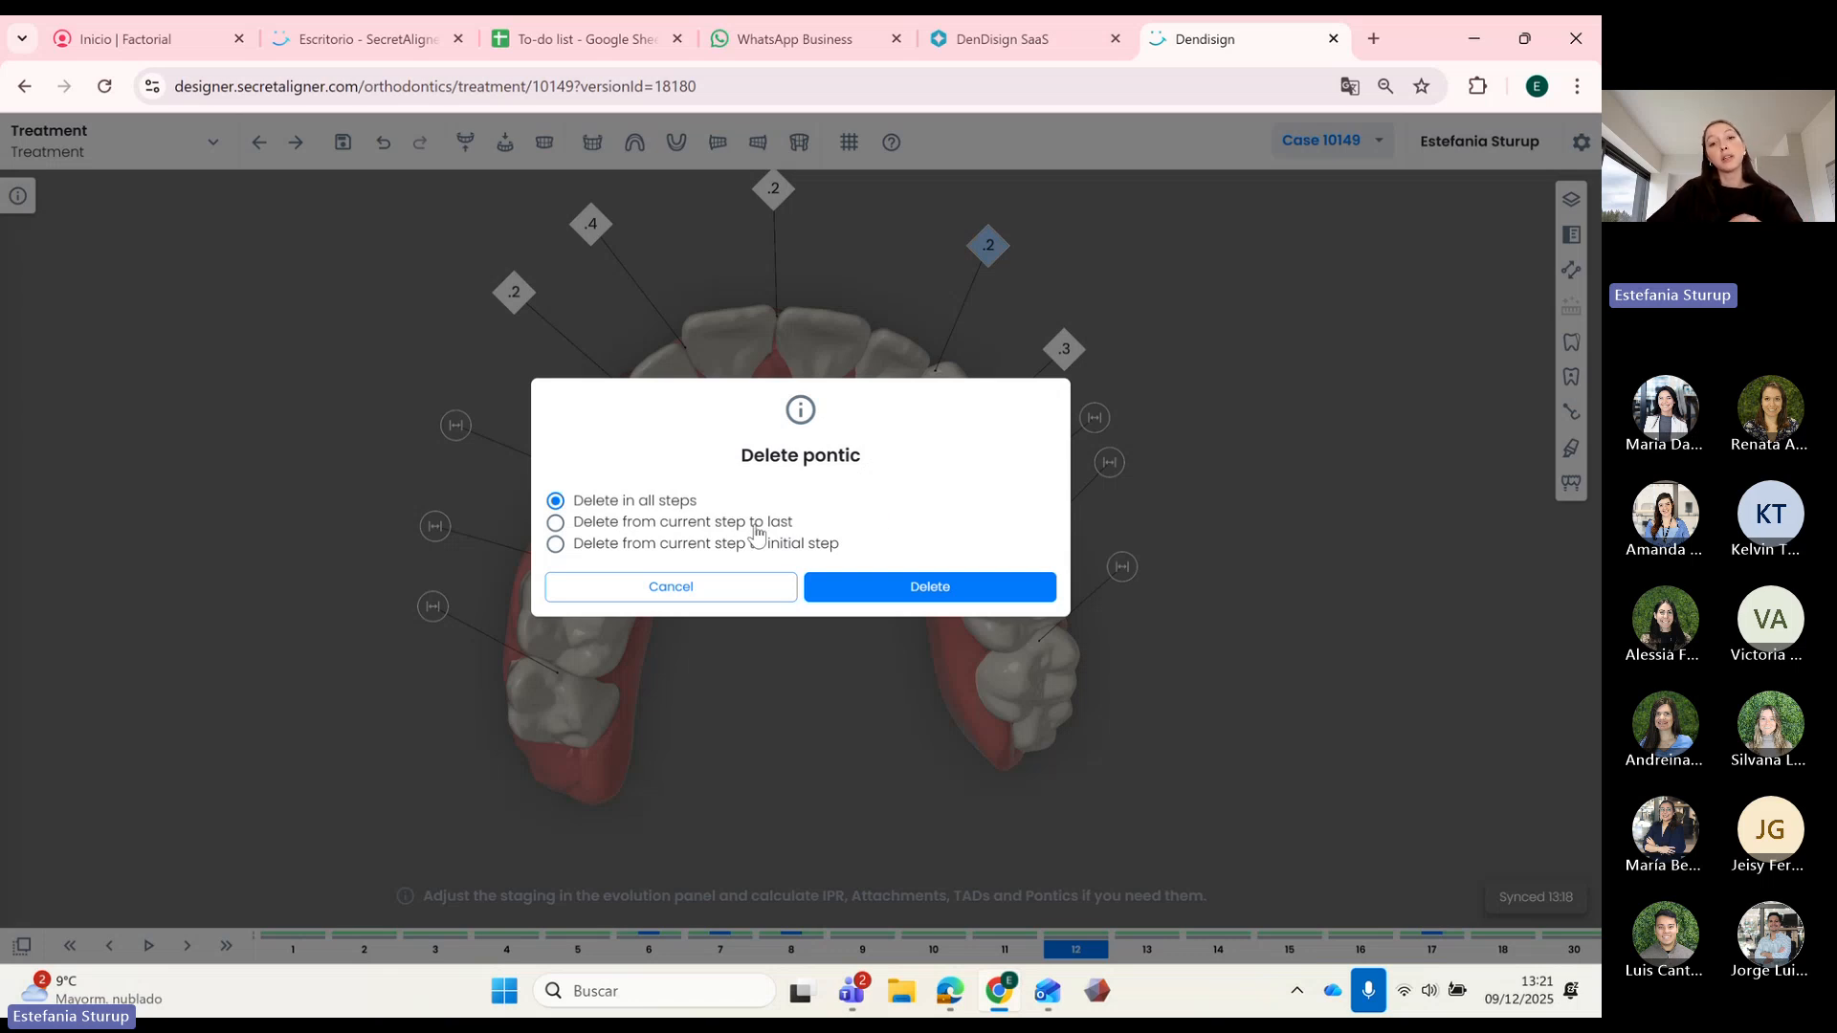
Step: Delete the pontic from the current step to the last, then check the previous stage
click(756, 527)
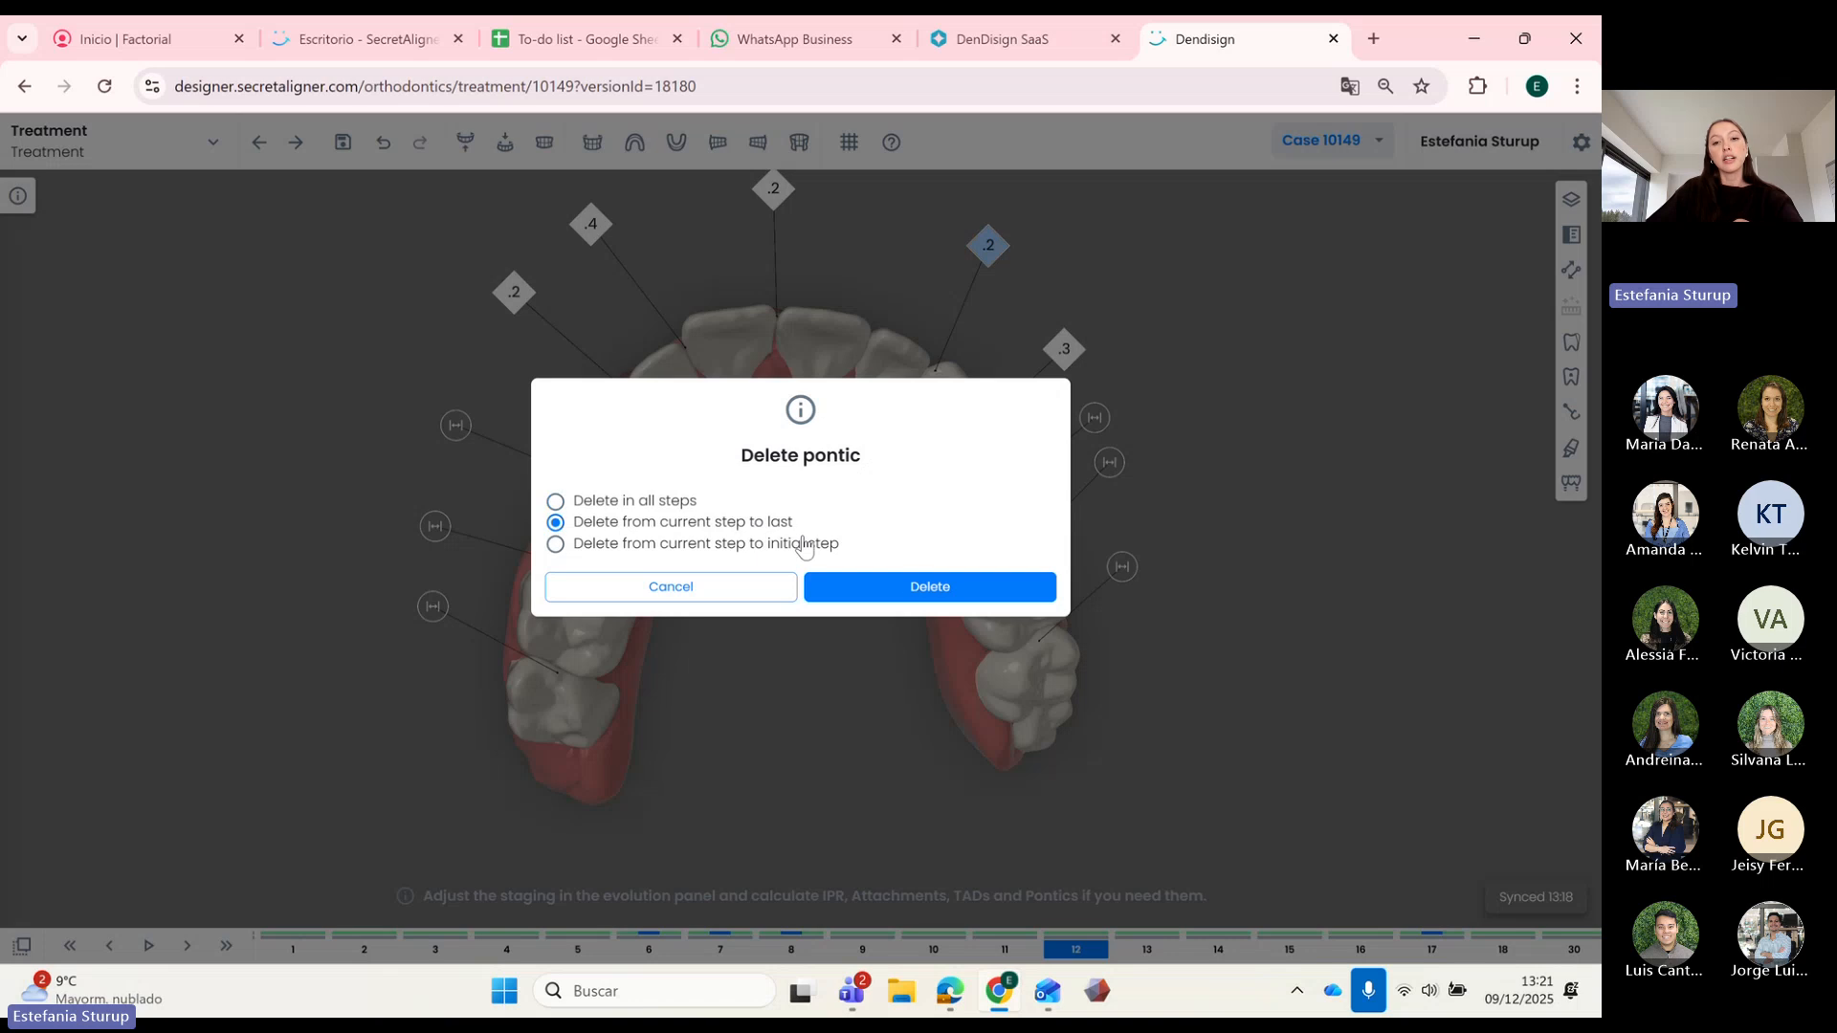
click(928, 587)
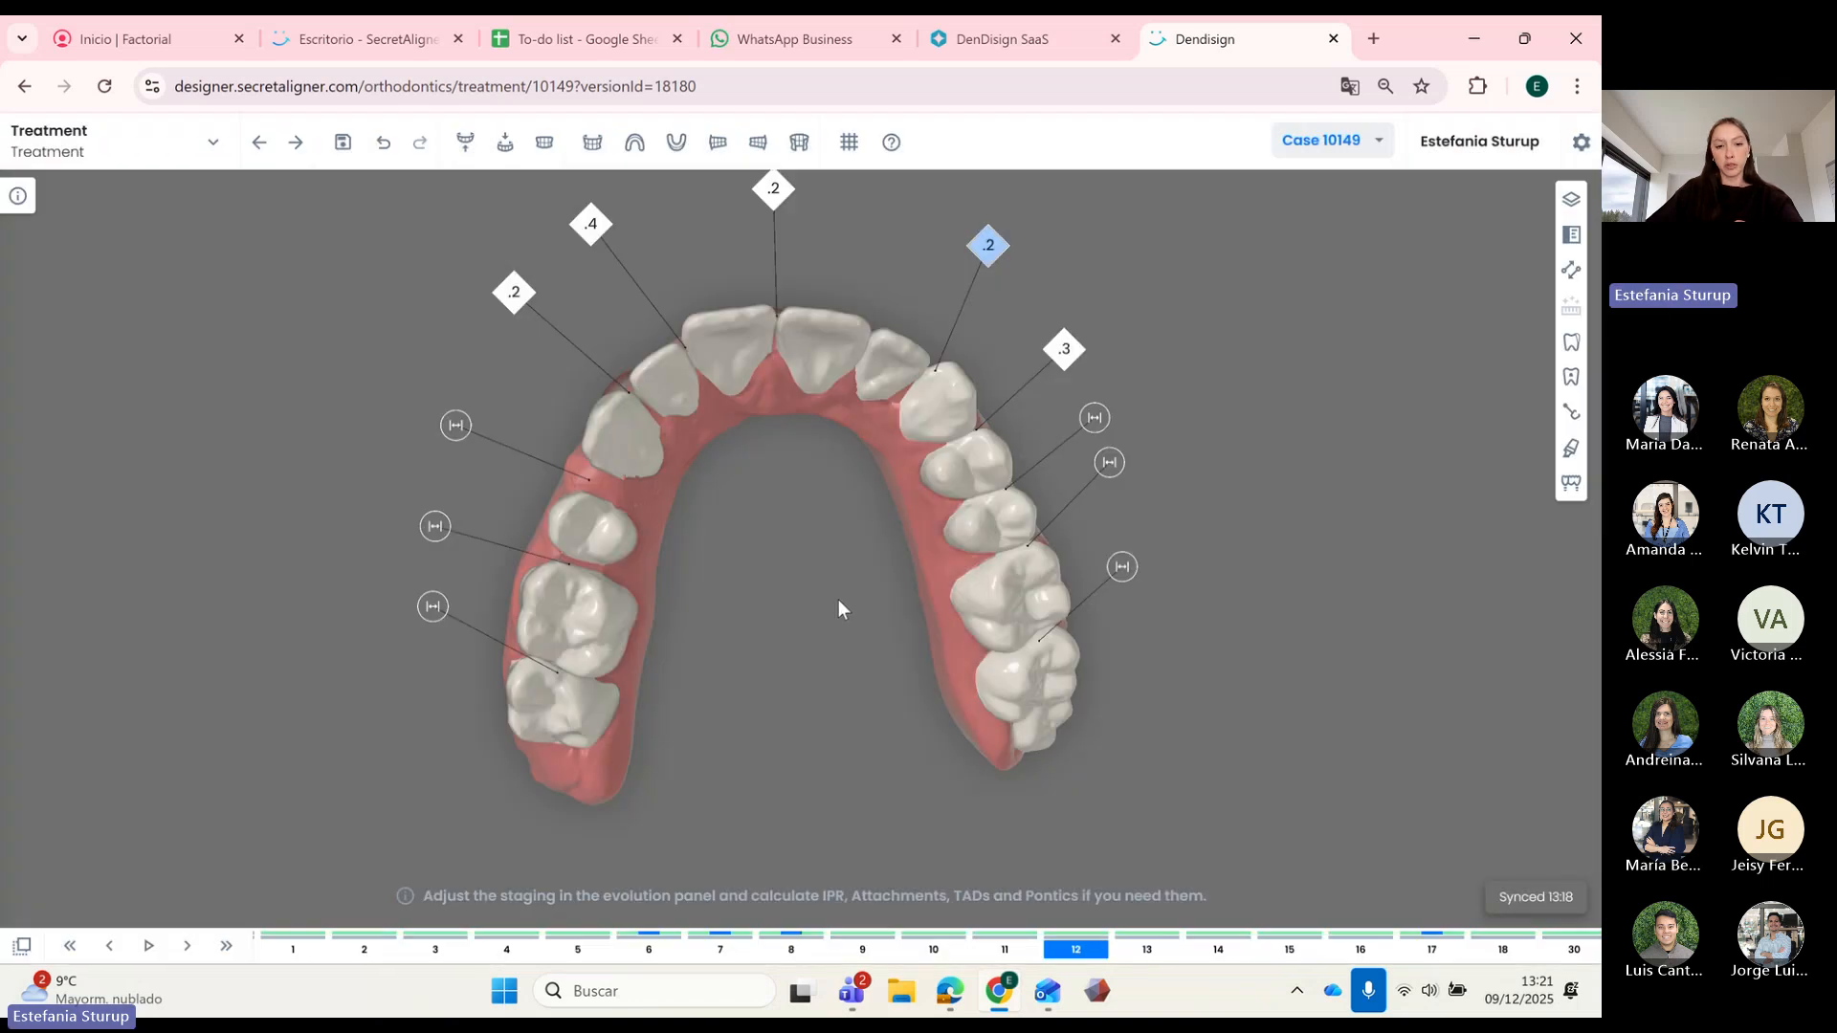
key(Left)
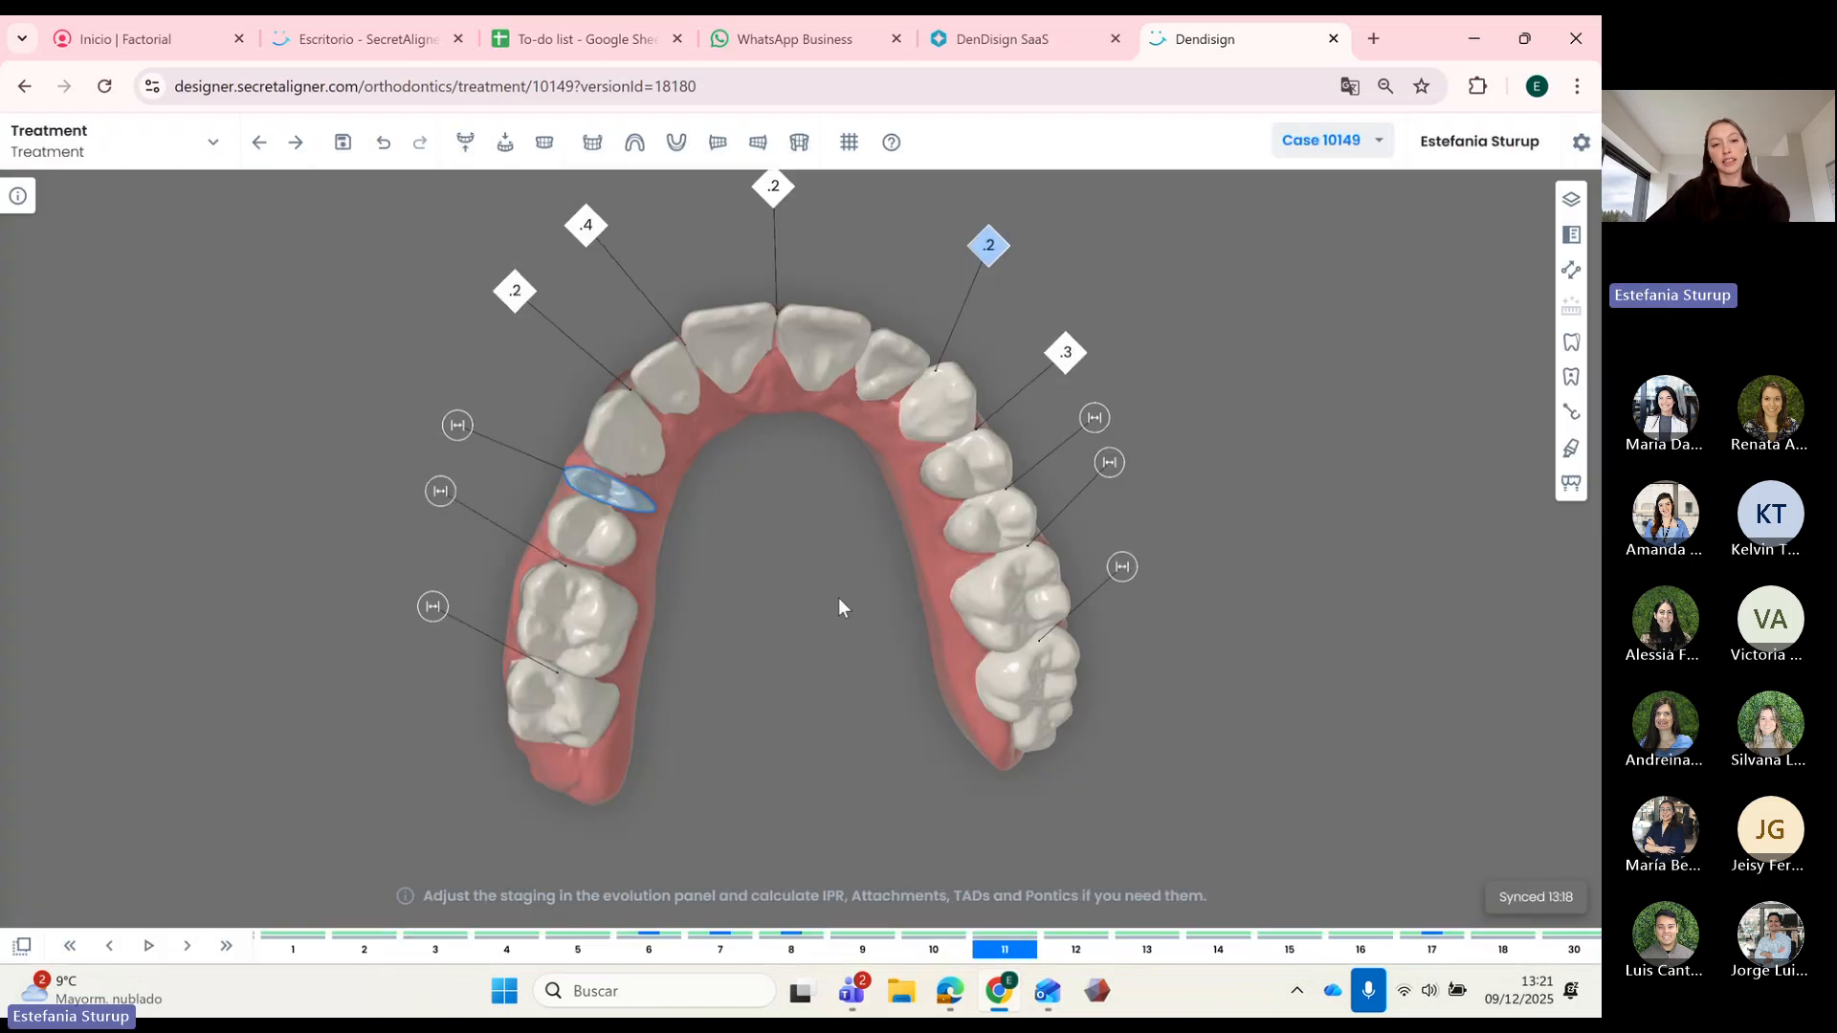
Step: Advance through stages 14, 18 and 25 to final stage 30, orbiting to review the IPR marks
key(Right)
key(Right)
key(Right)
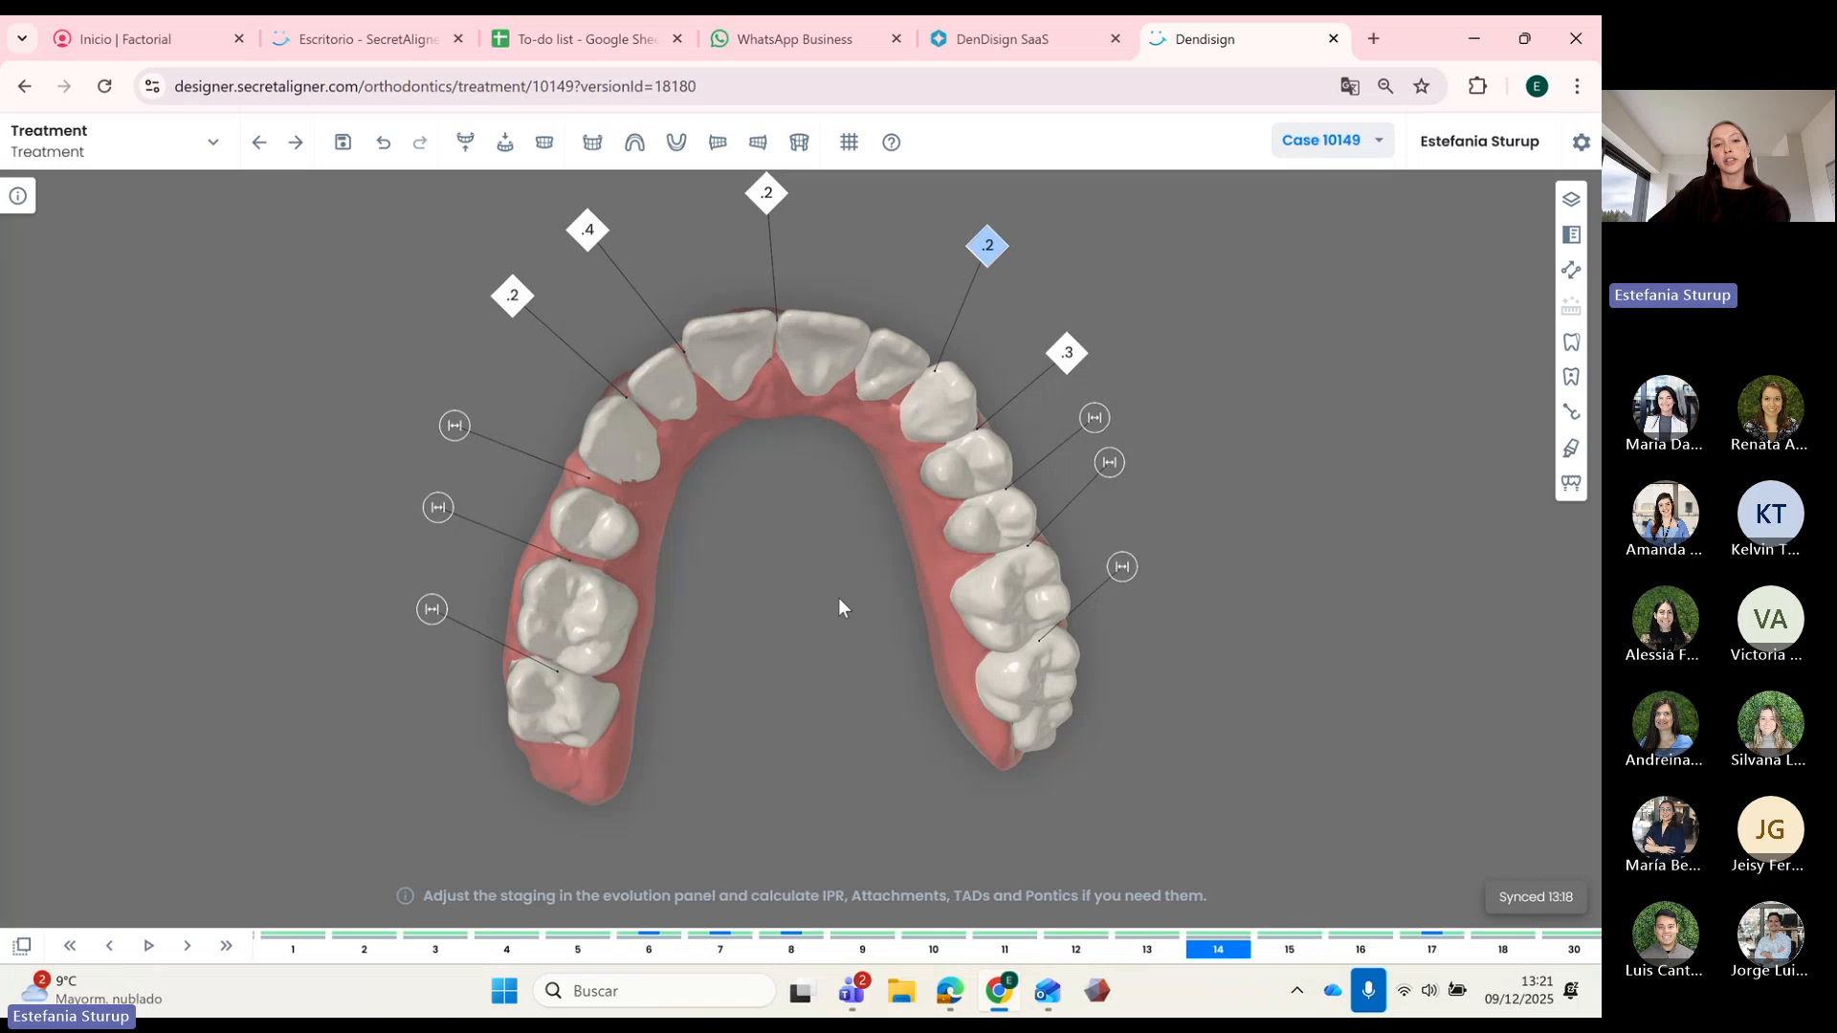
key(Right)
key(Right)
key(Right)
key(Right)
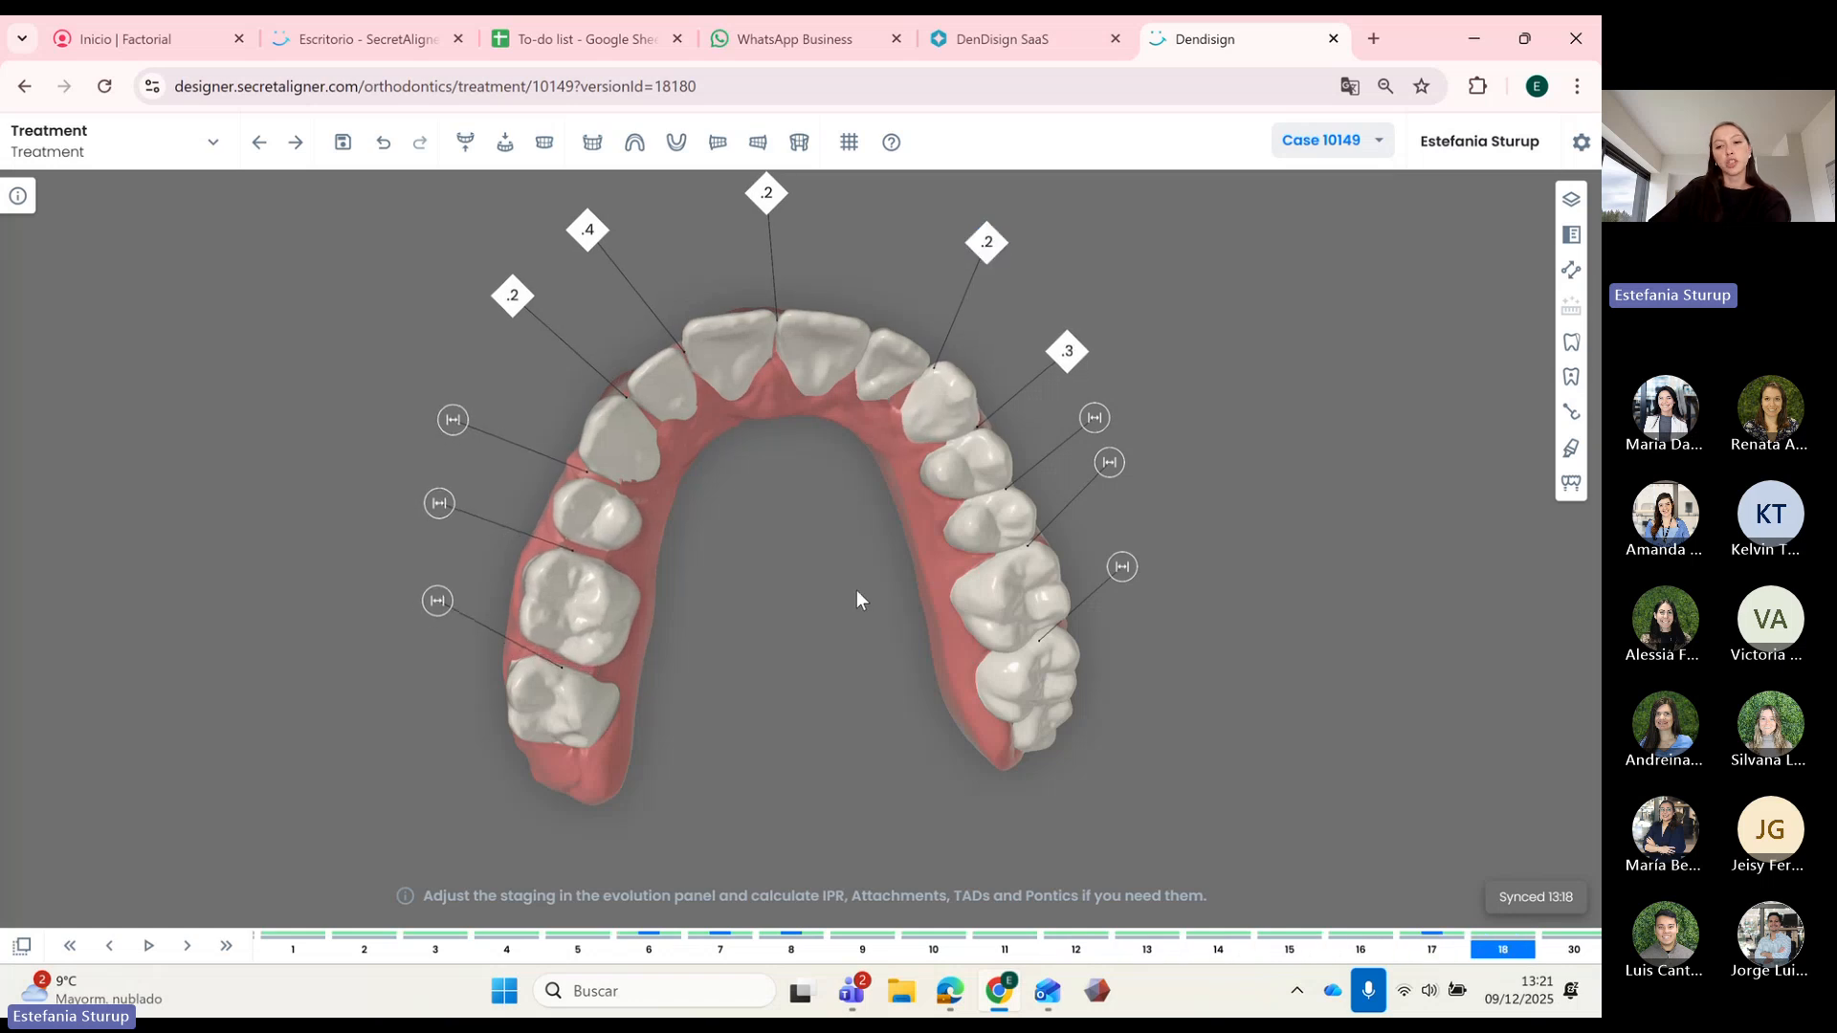
key(Right)
key(Right)
key(Right)
key(Right)
key(Right)
key(Right)
key(Right)
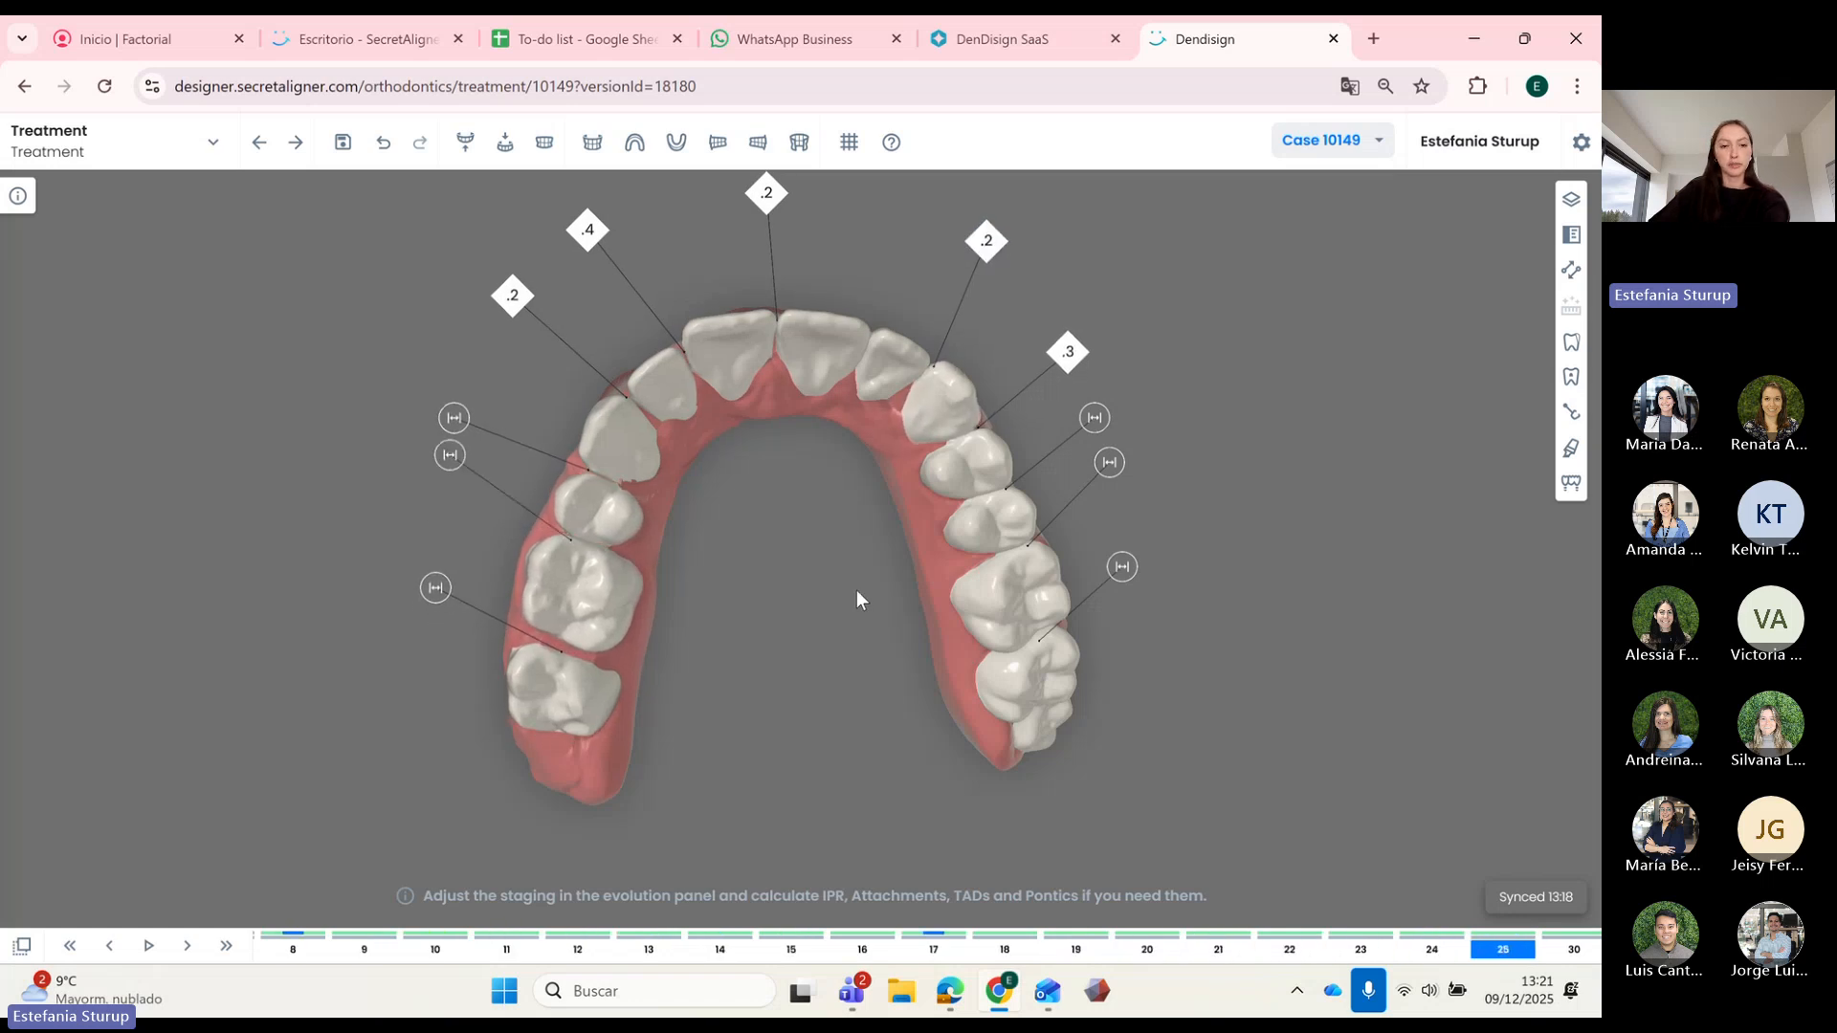
key(Right)
key(Right)
key(Right)
key(Right)
key(Right)
drag(858, 600, 818, 565)
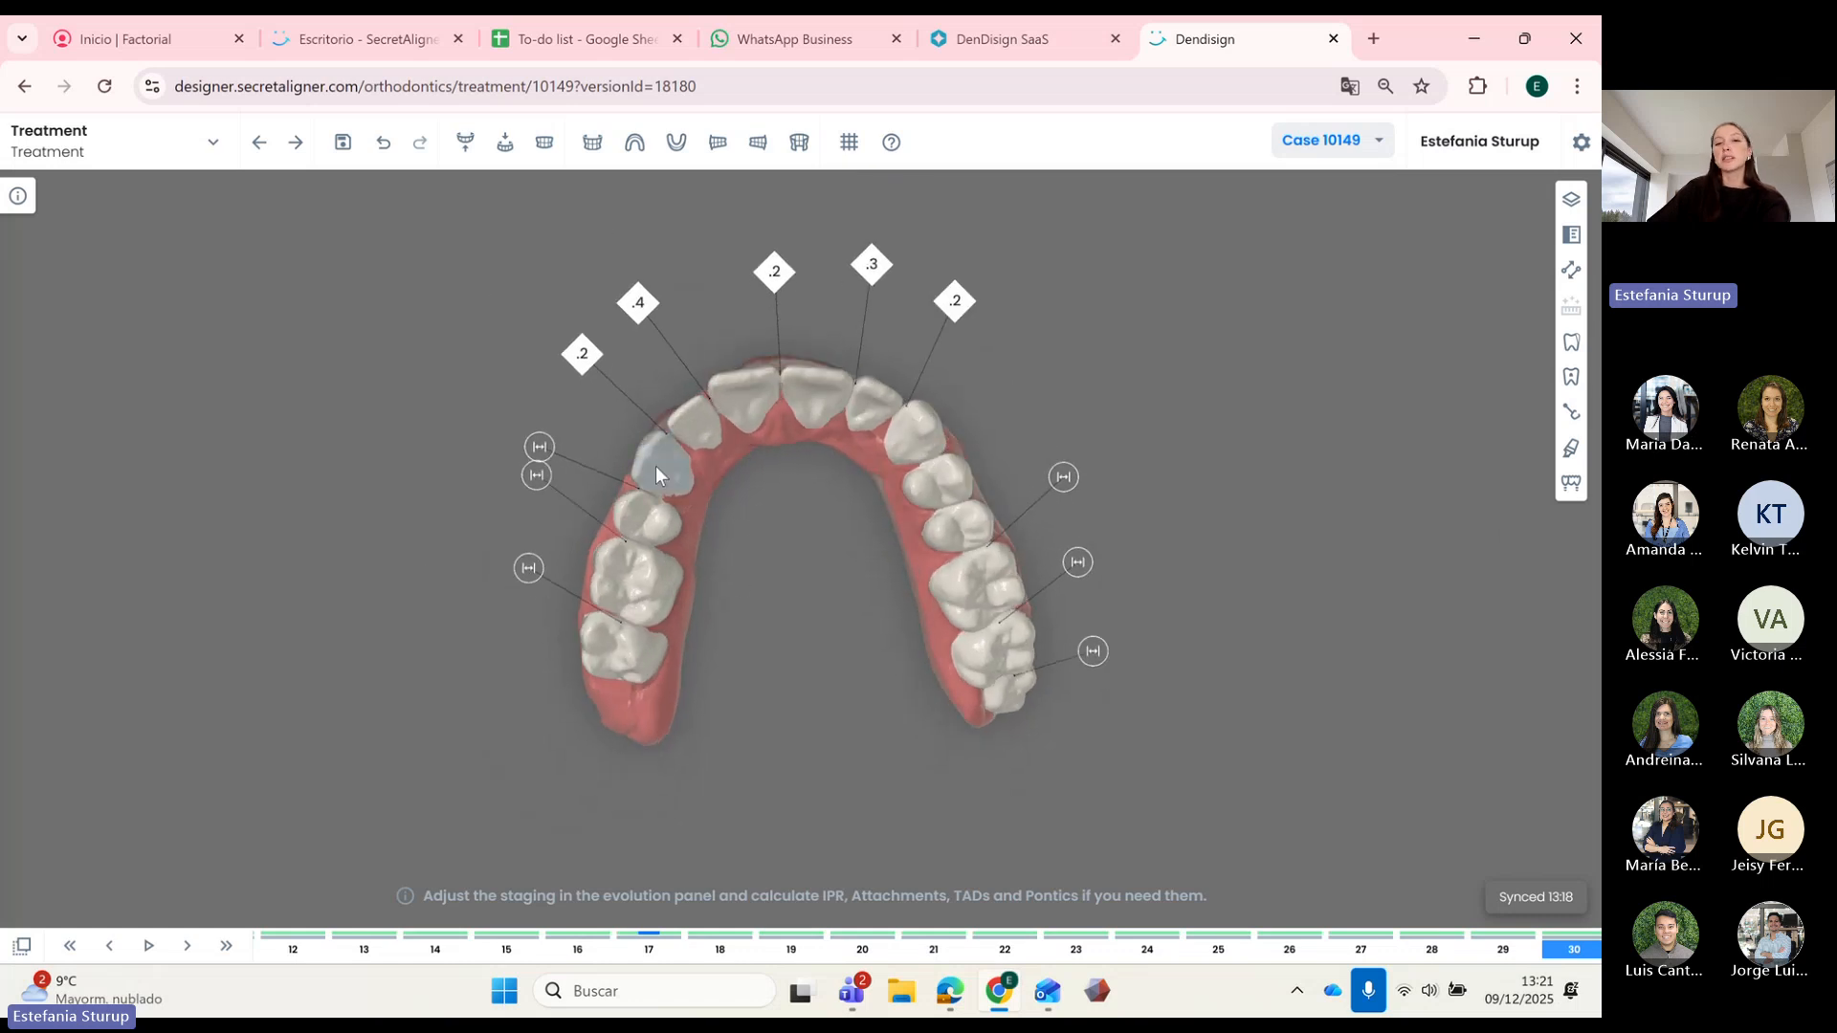
drag(898, 677, 867, 704)
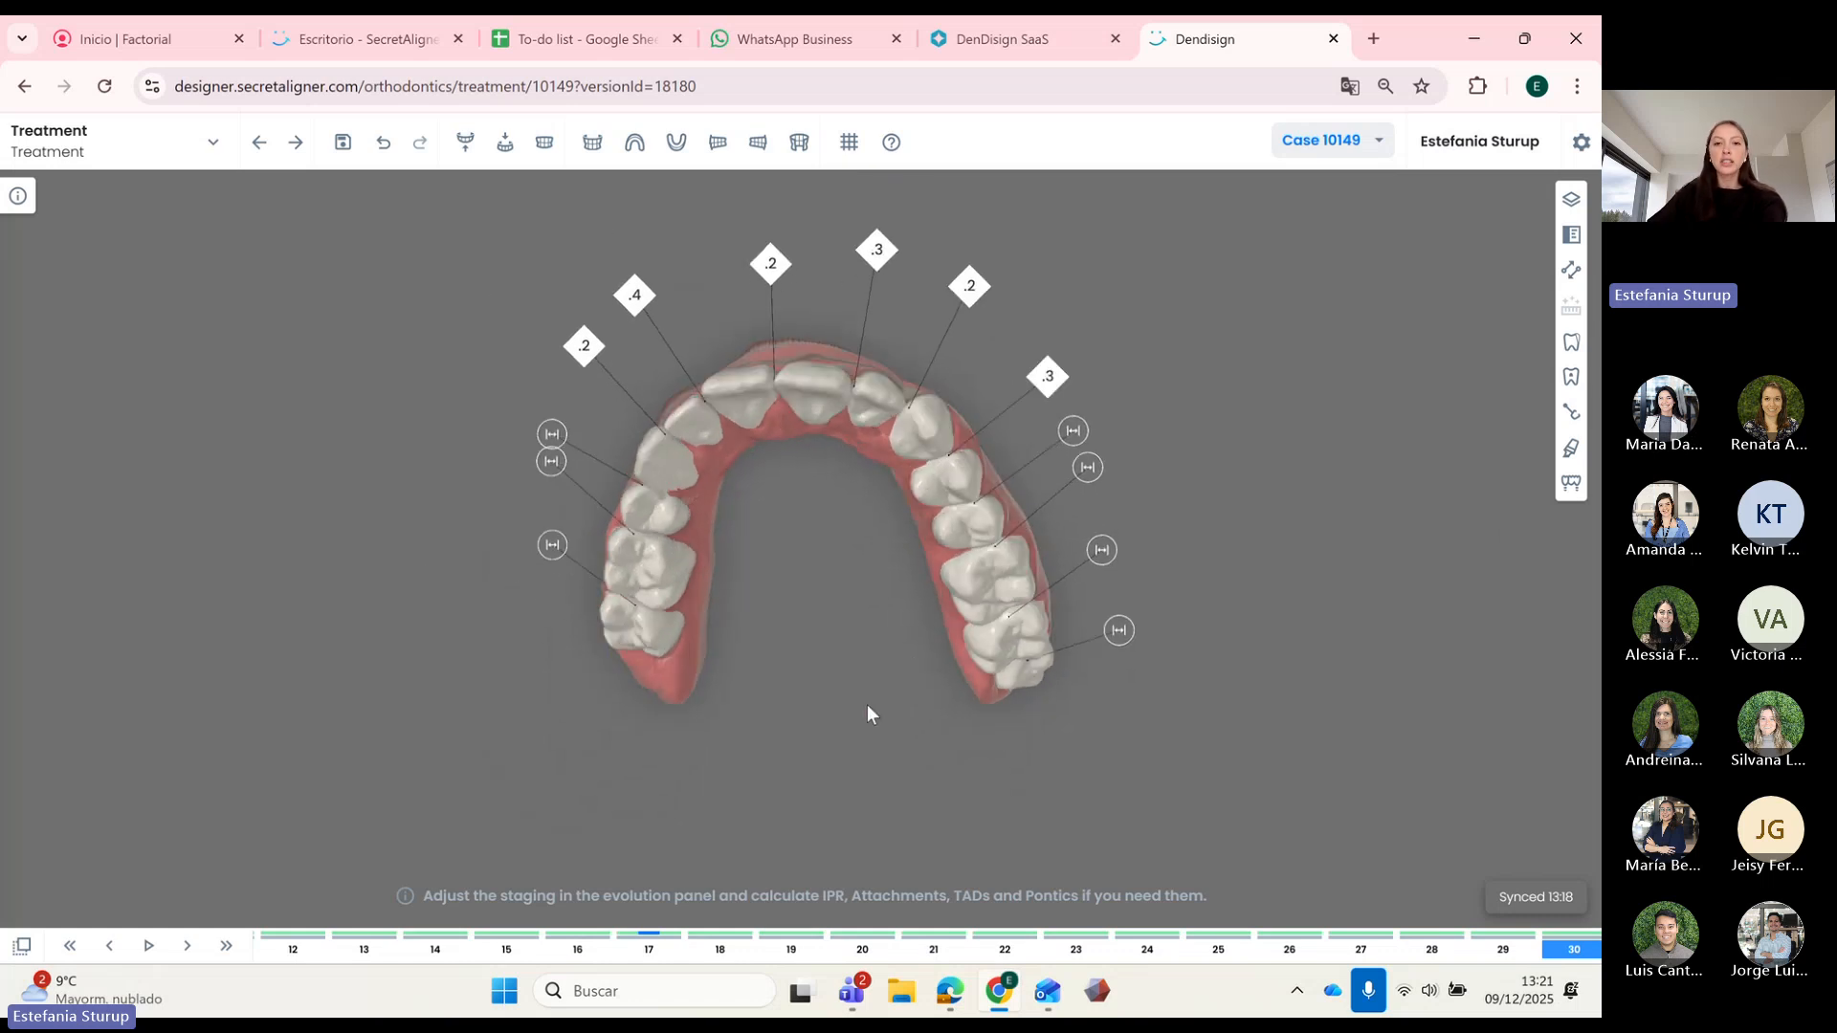
drag(811, 448, 834, 569)
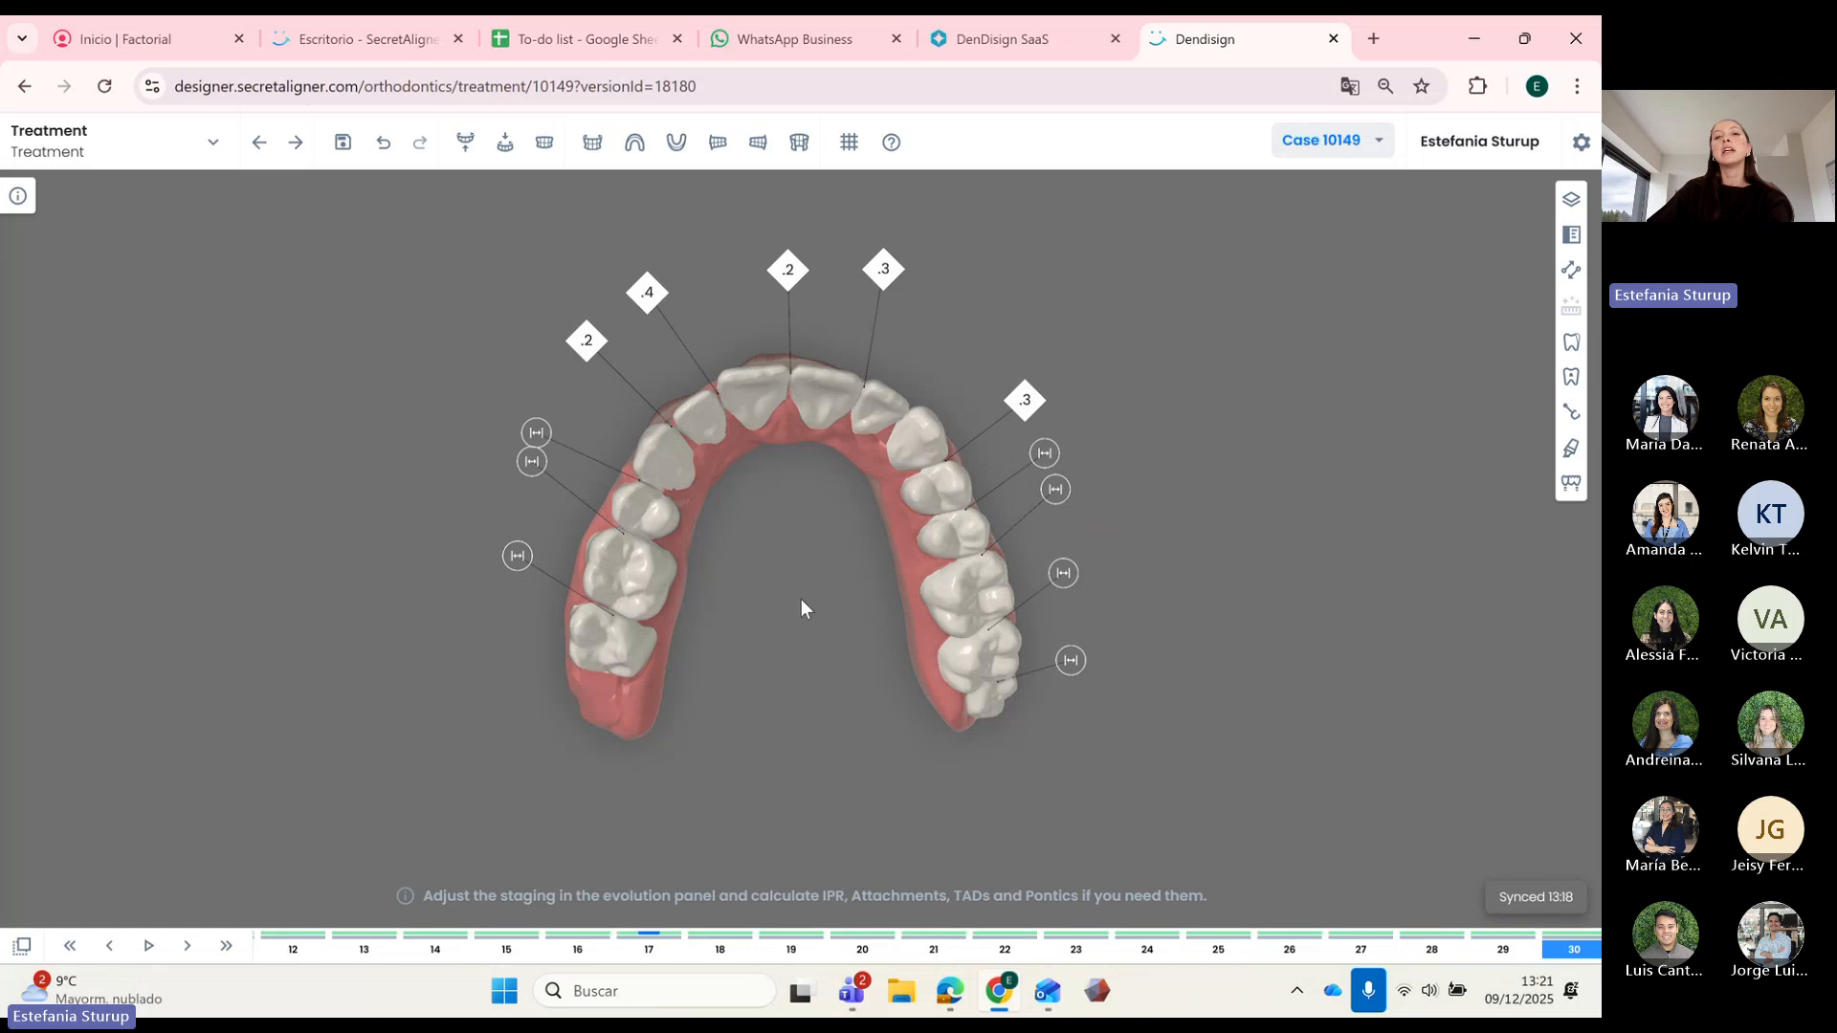
drag(818, 581, 993, 545)
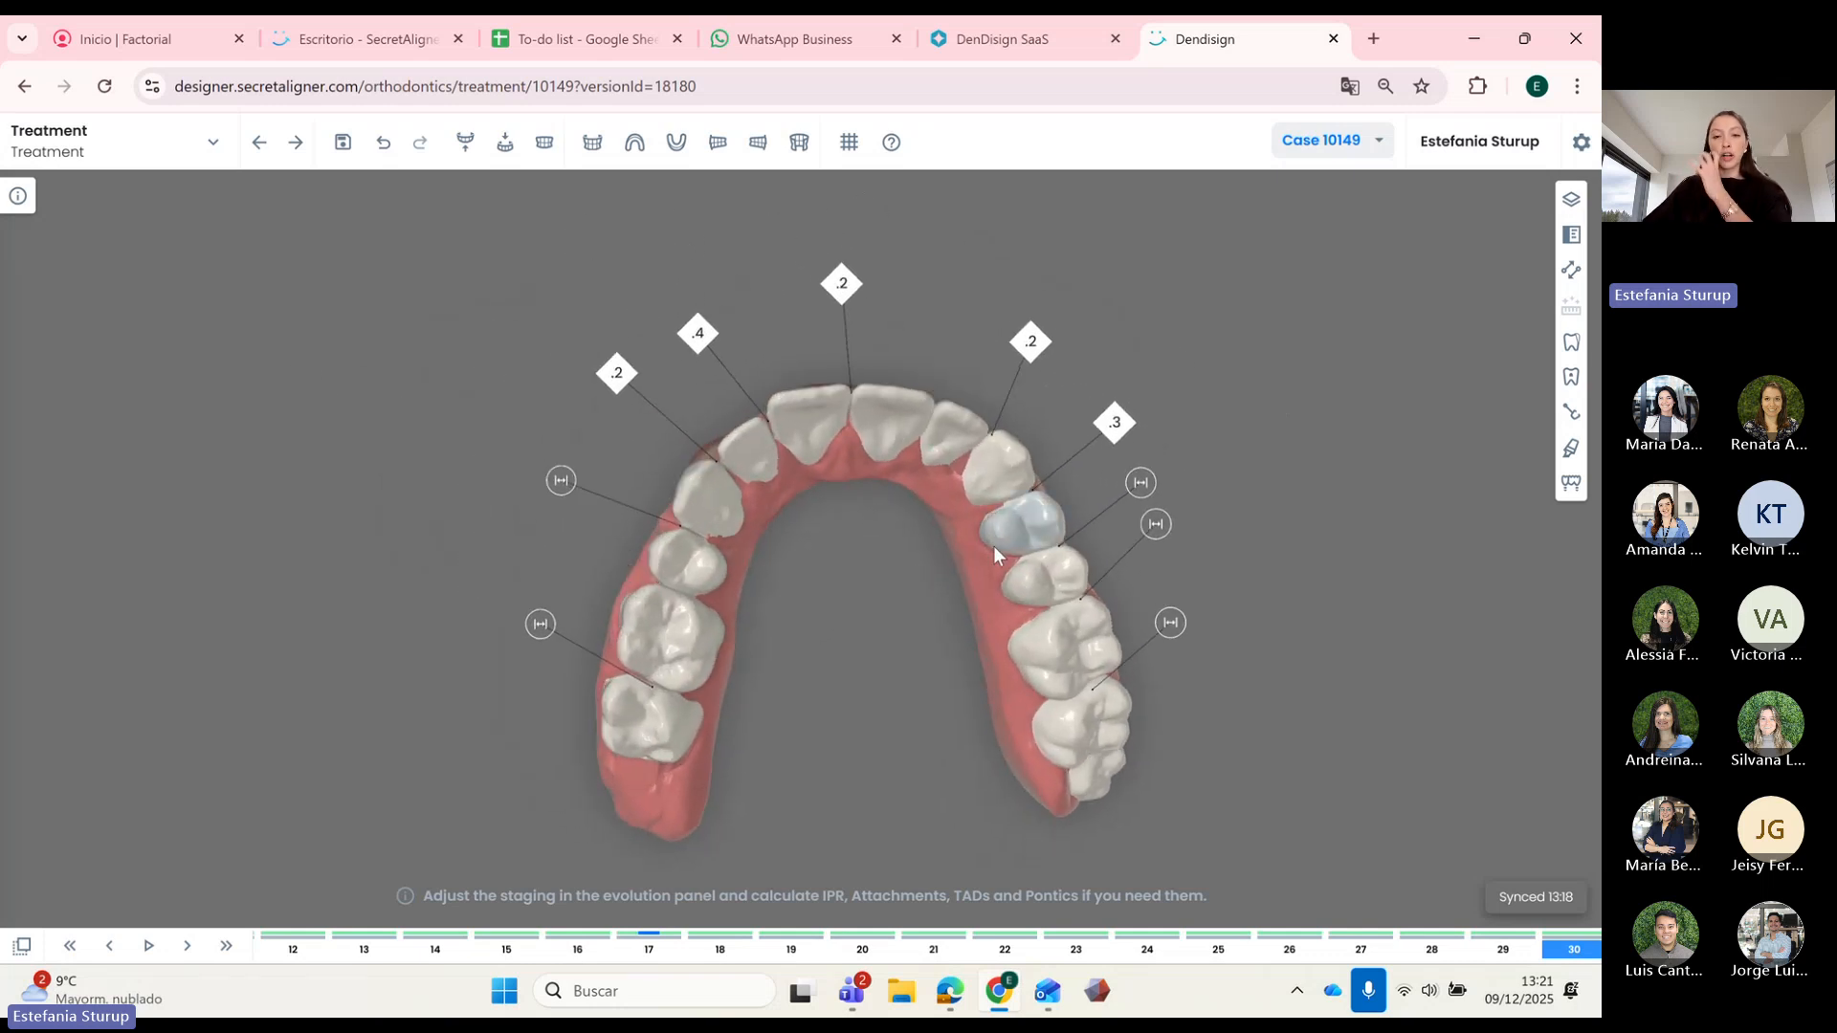
Step: Open the Smooth tool and frame the arch with the front teeth tilted down
click(1570, 448)
scroll(866, 502, up, 4)
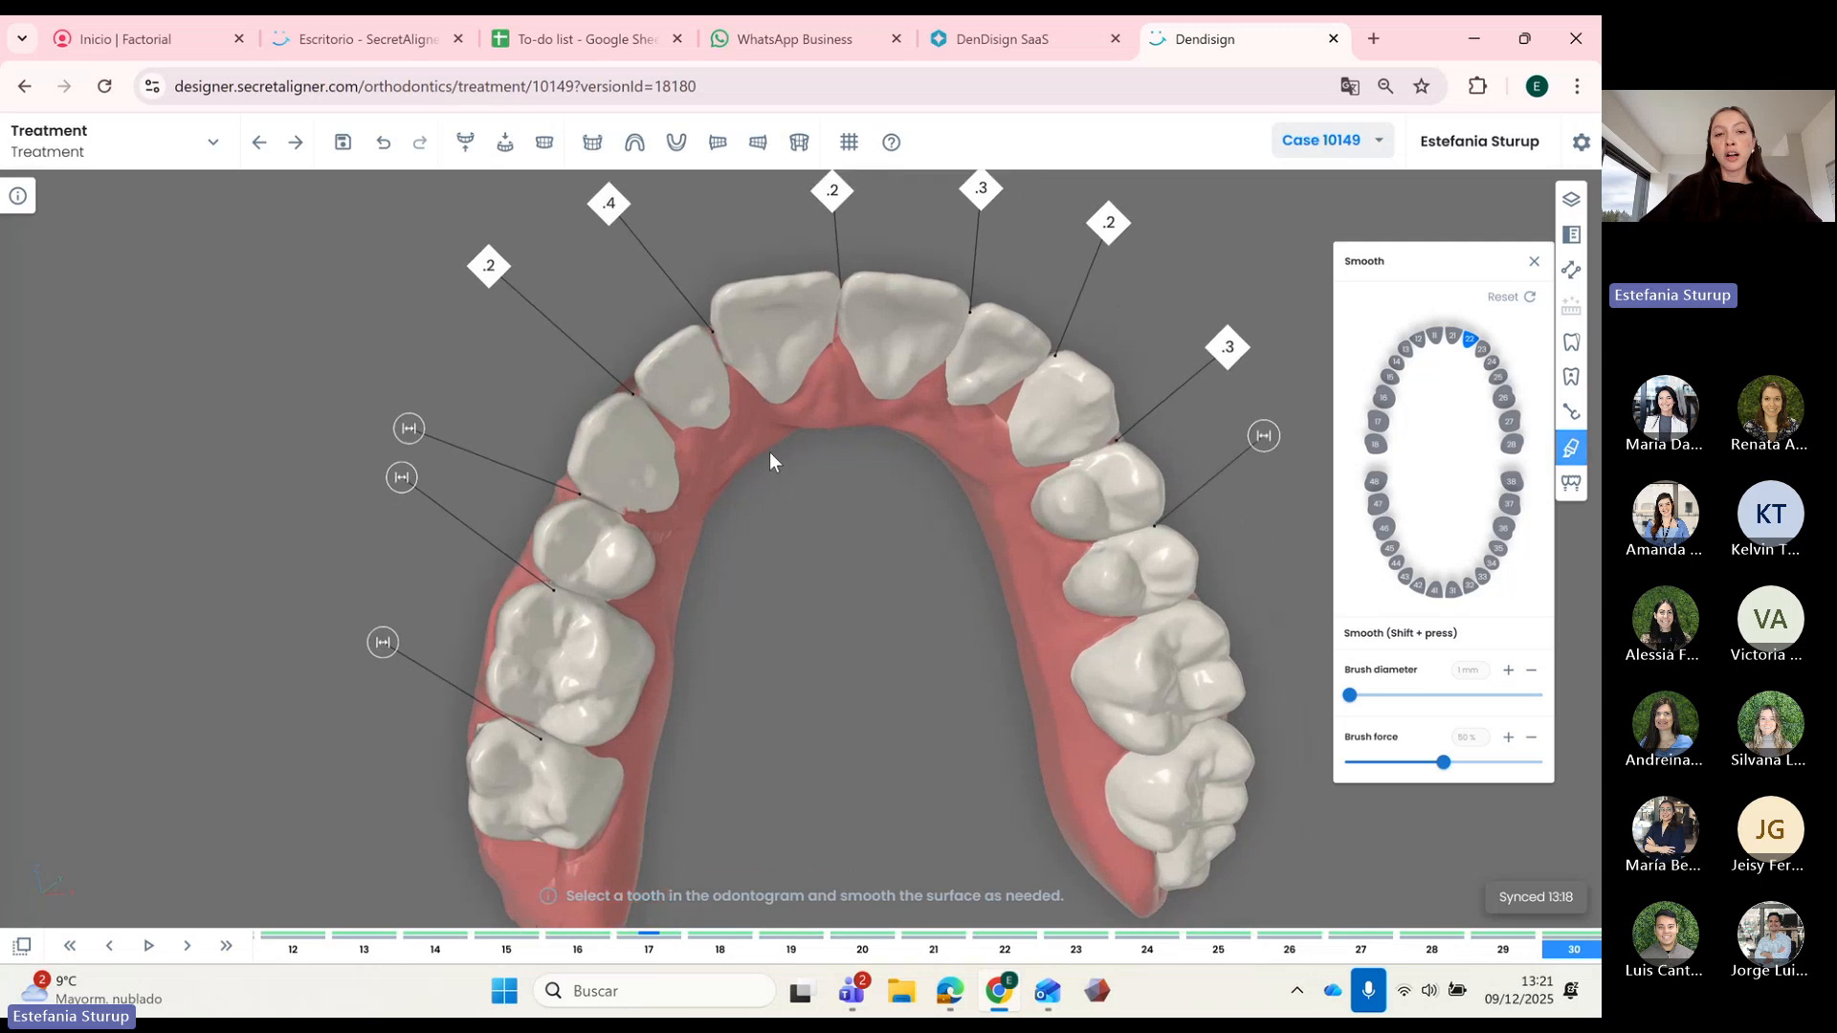
right_drag(769, 451, 718, 468)
scroll(721, 473, down, 3)
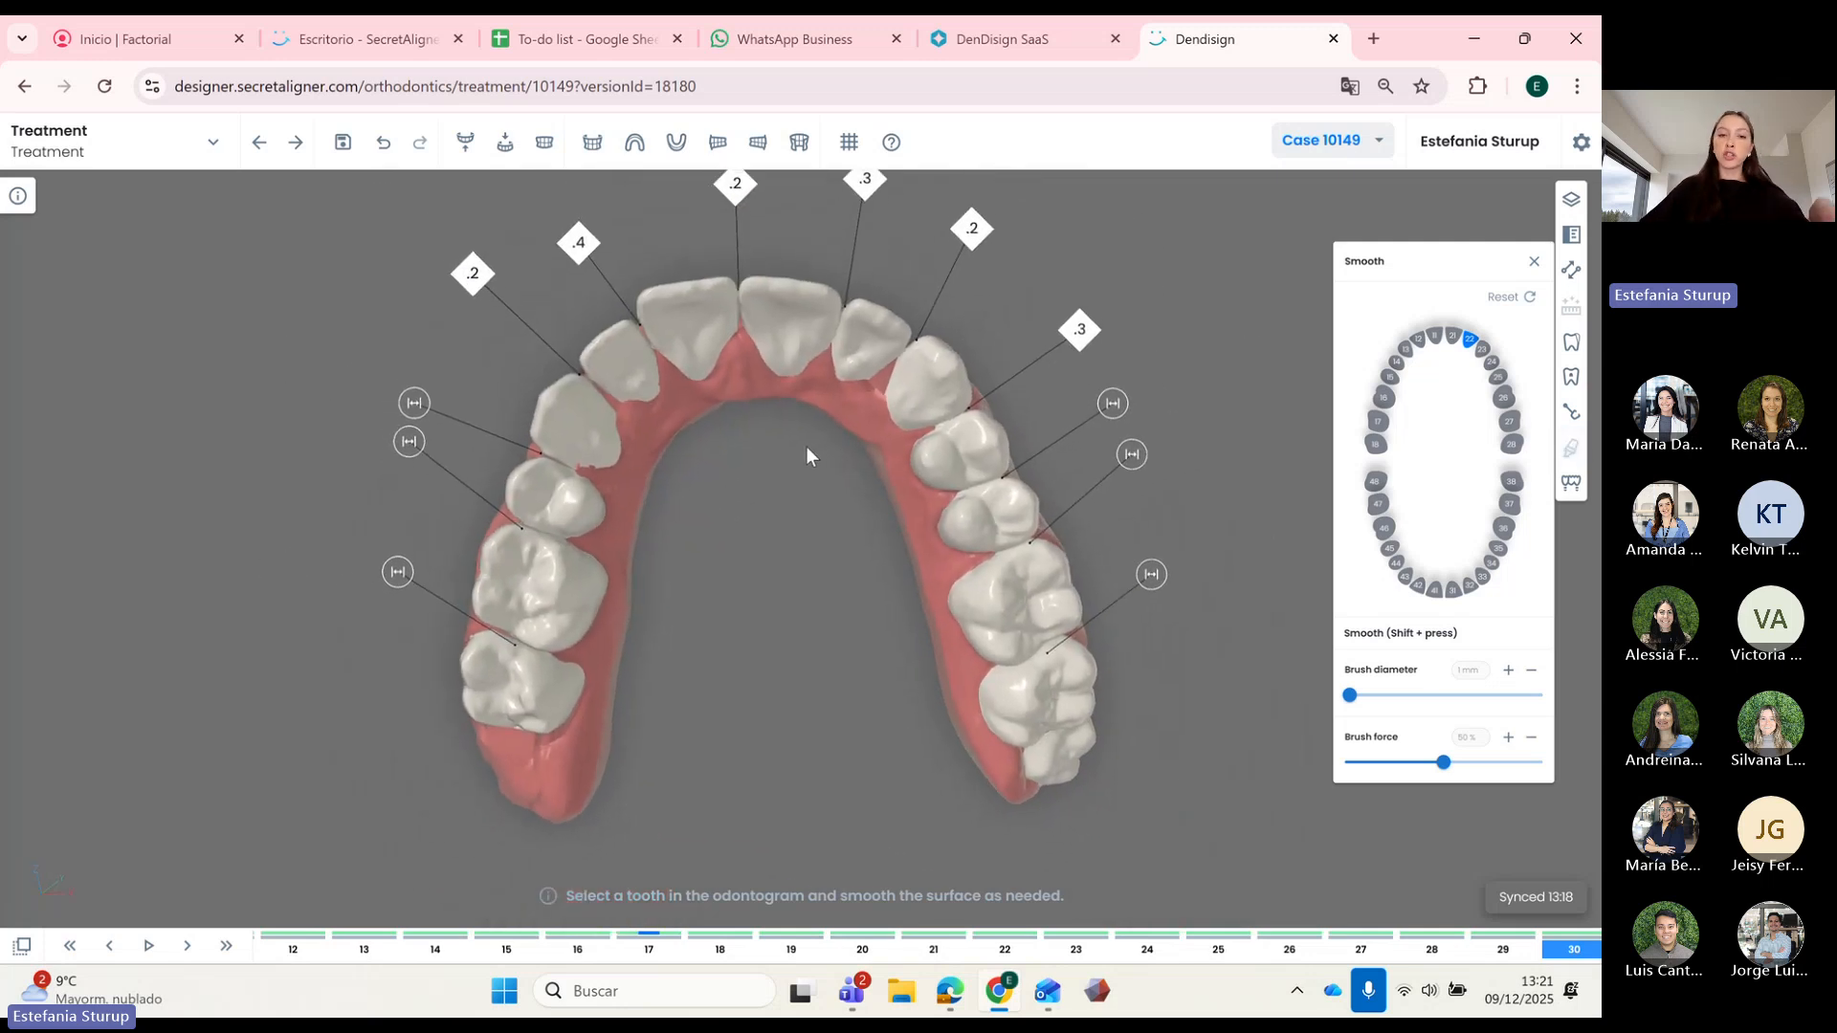
scroll(819, 475, up, 4)
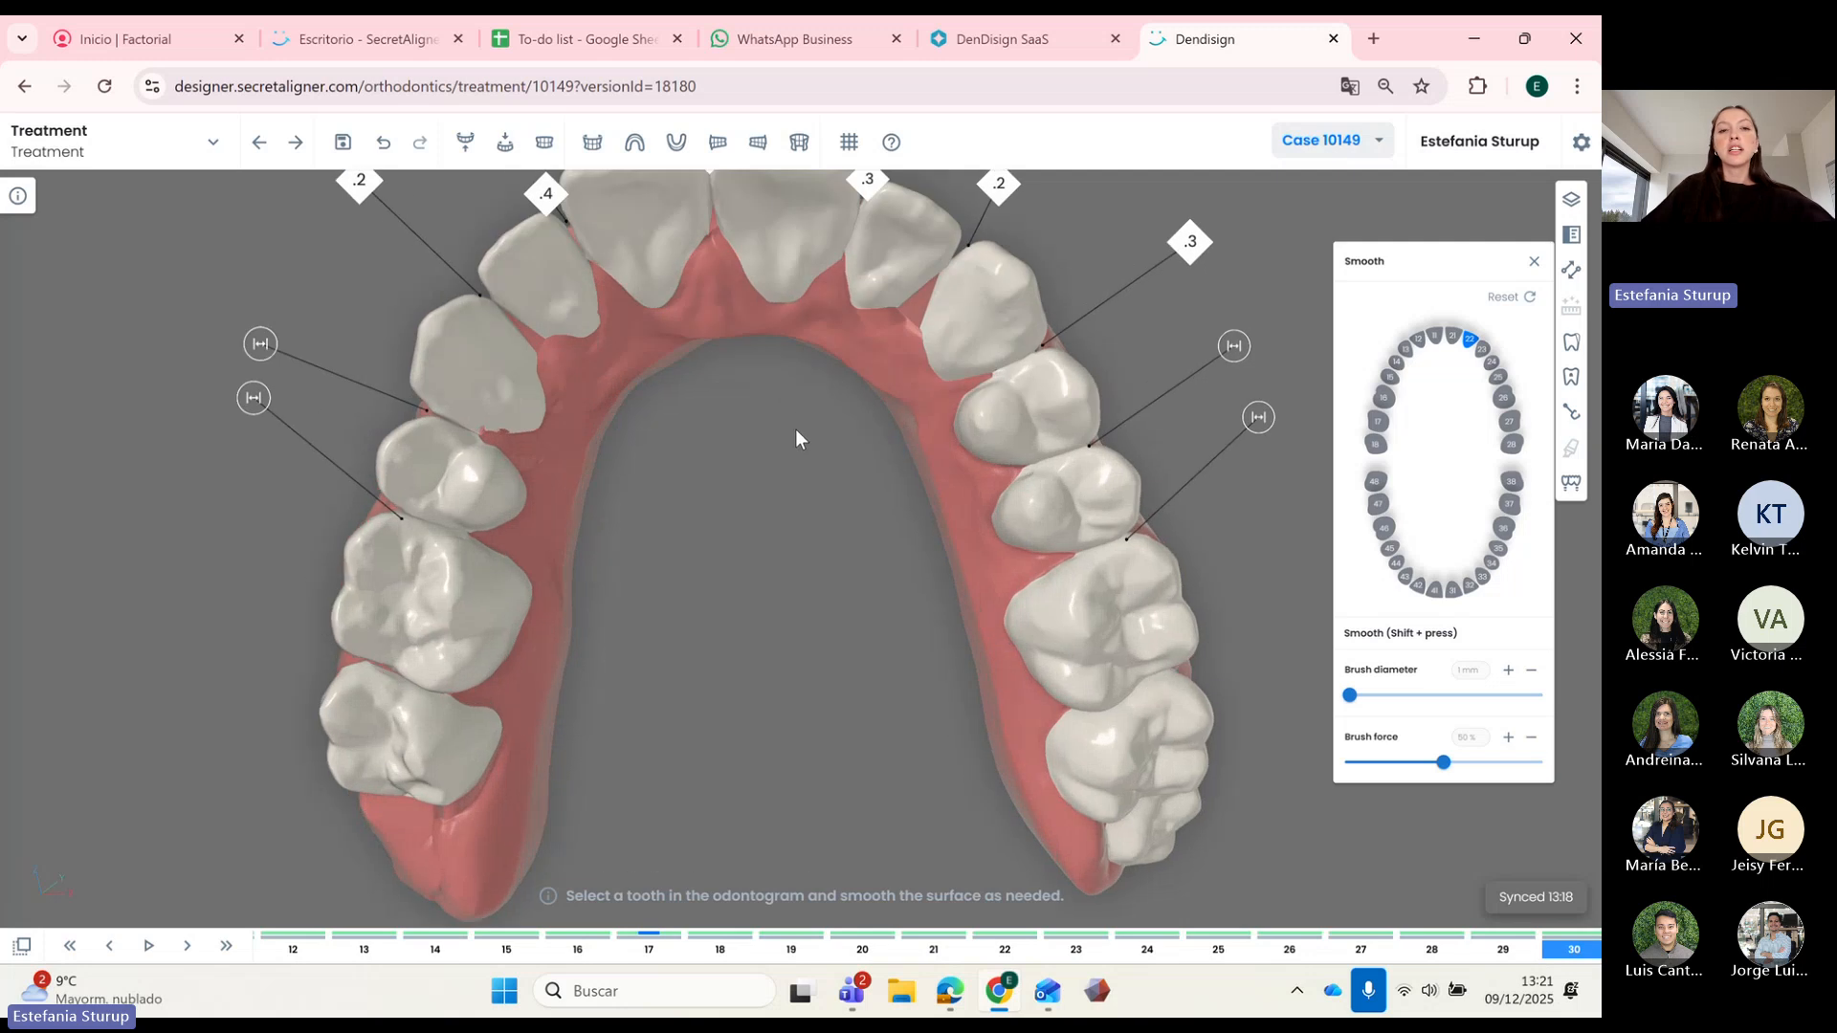
right_drag(795, 429, 858, 509)
drag(784, 464, 694, 443)
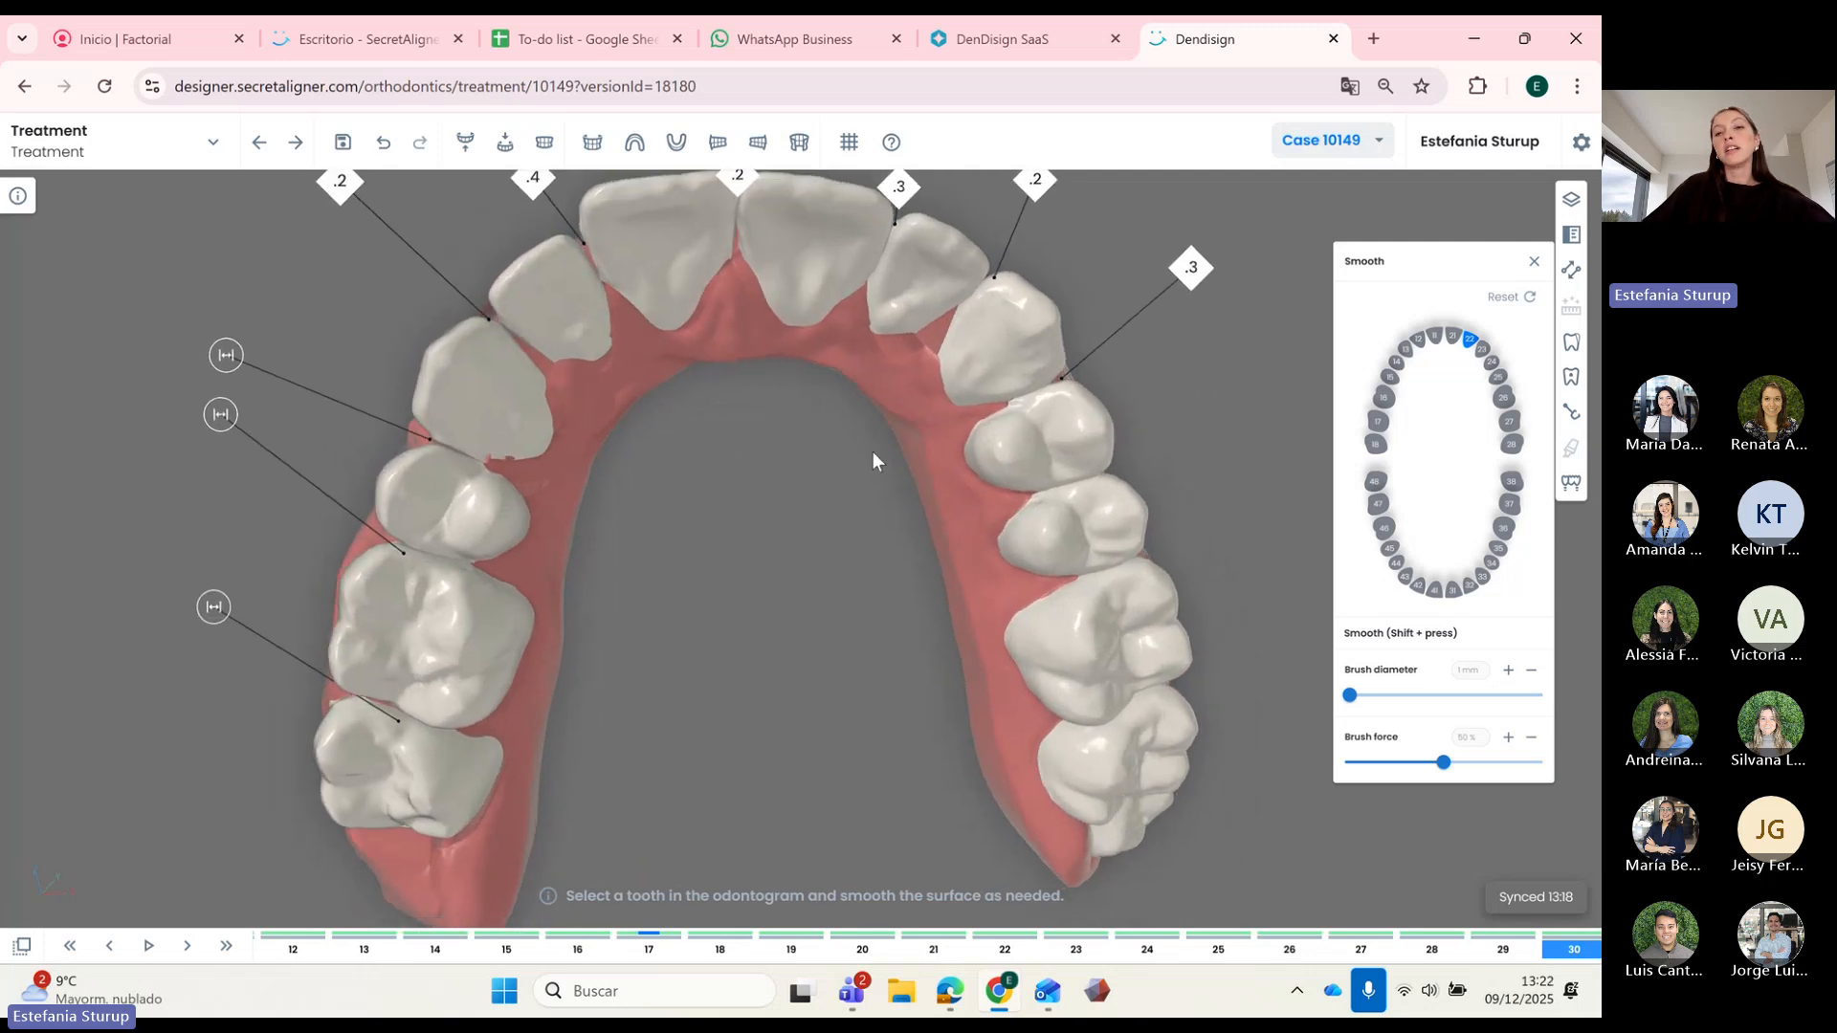
drag(788, 381, 688, 443)
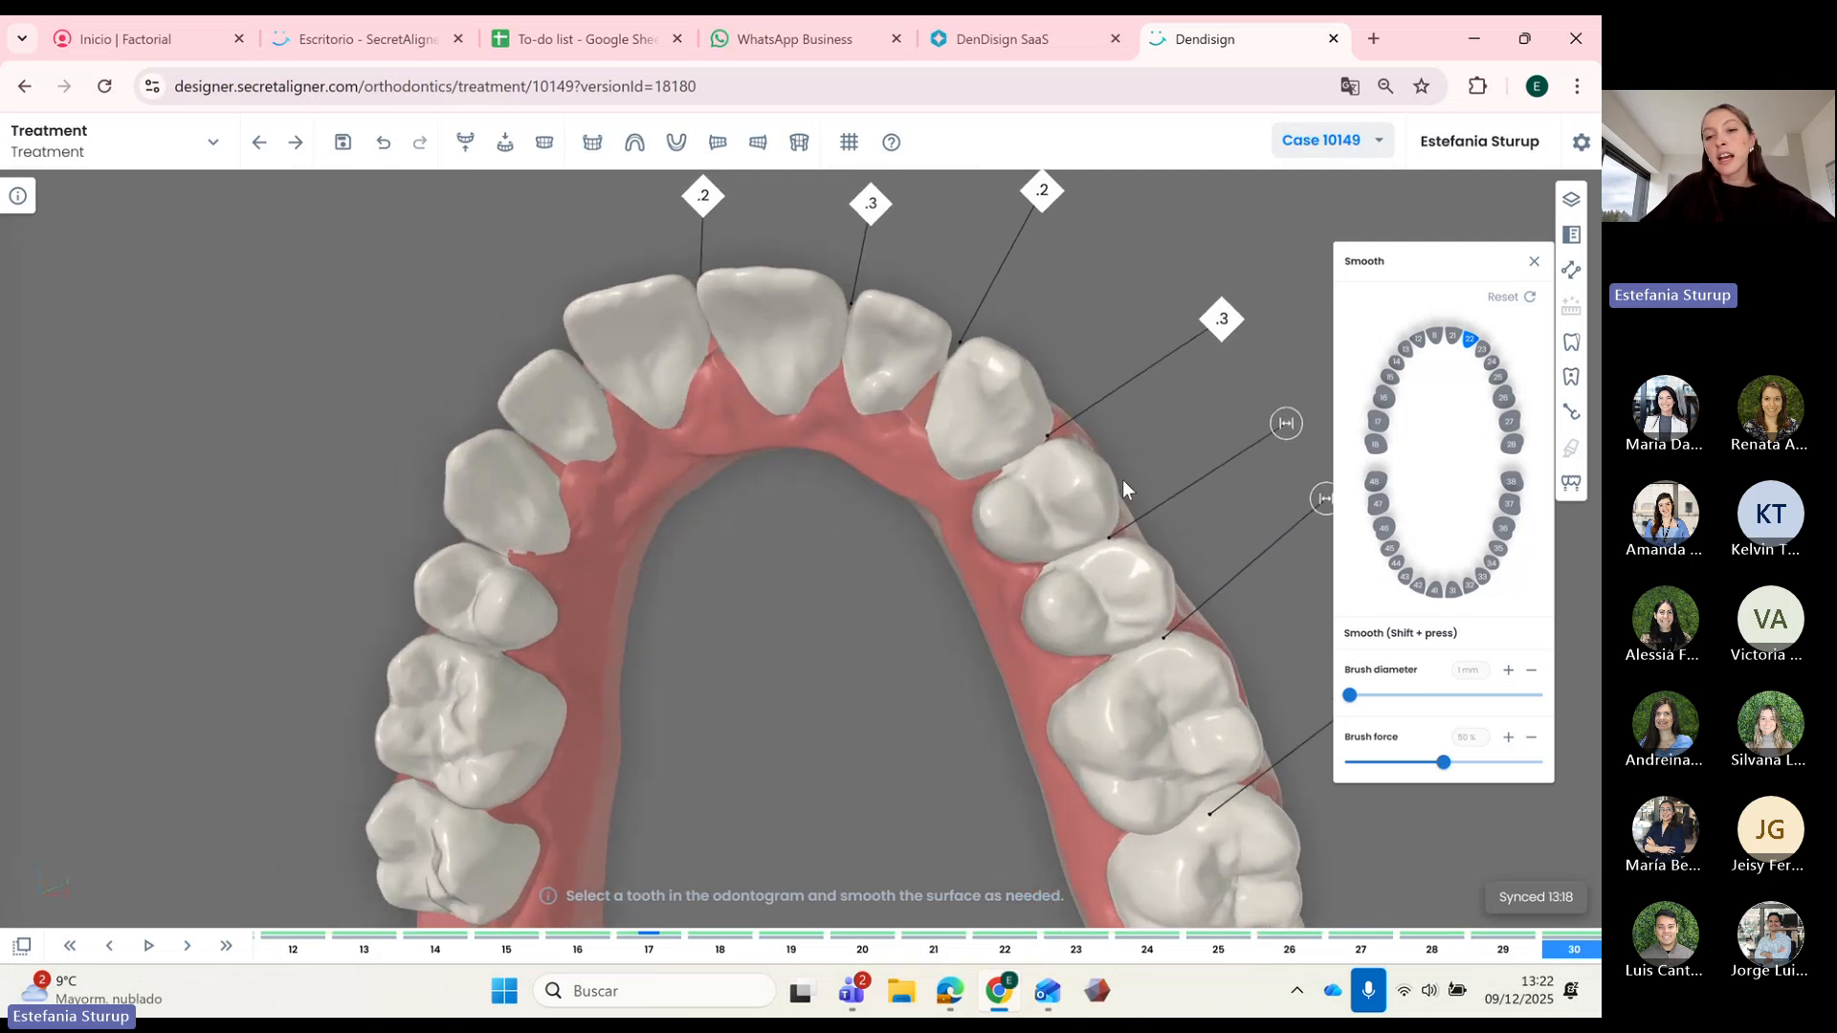
scroll(1053, 475, up, 5)
scroll(862, 532, down, 5)
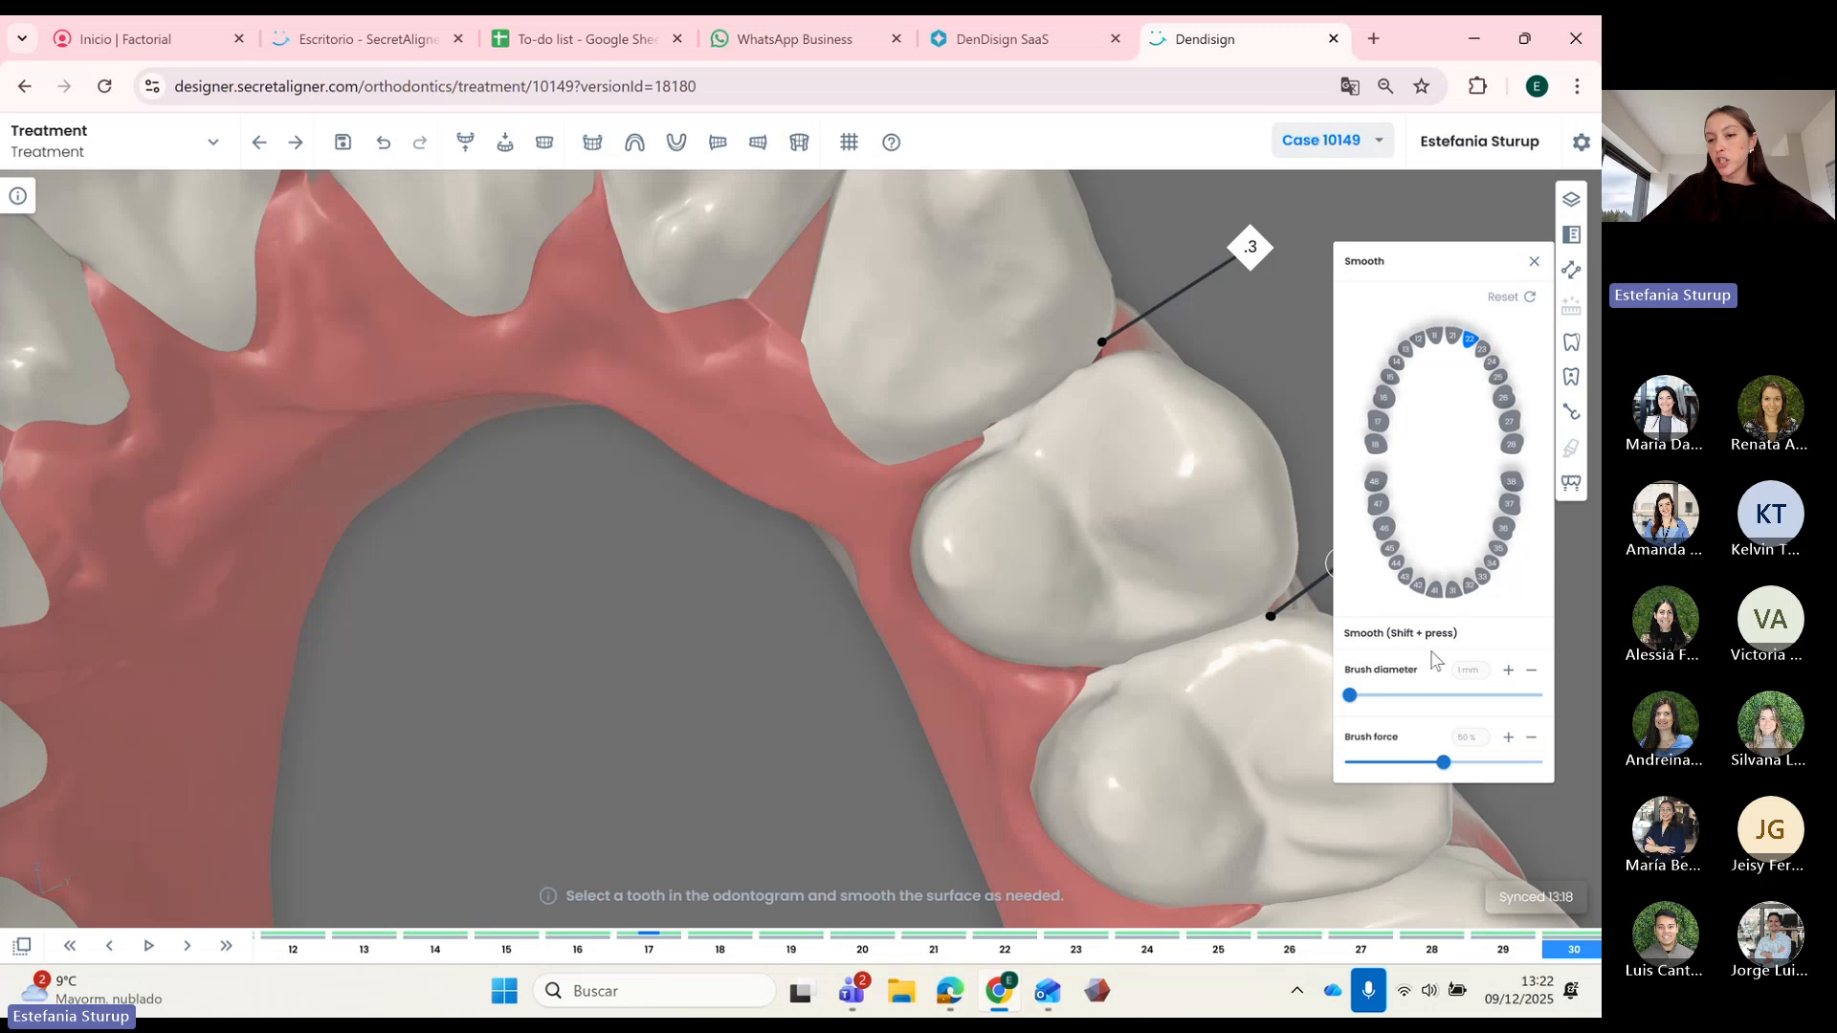
Step: Enlarge the brush to 2 mm, select tooth 24, raise force to 57% and smooth its surface
drag(1352, 698, 1360, 696)
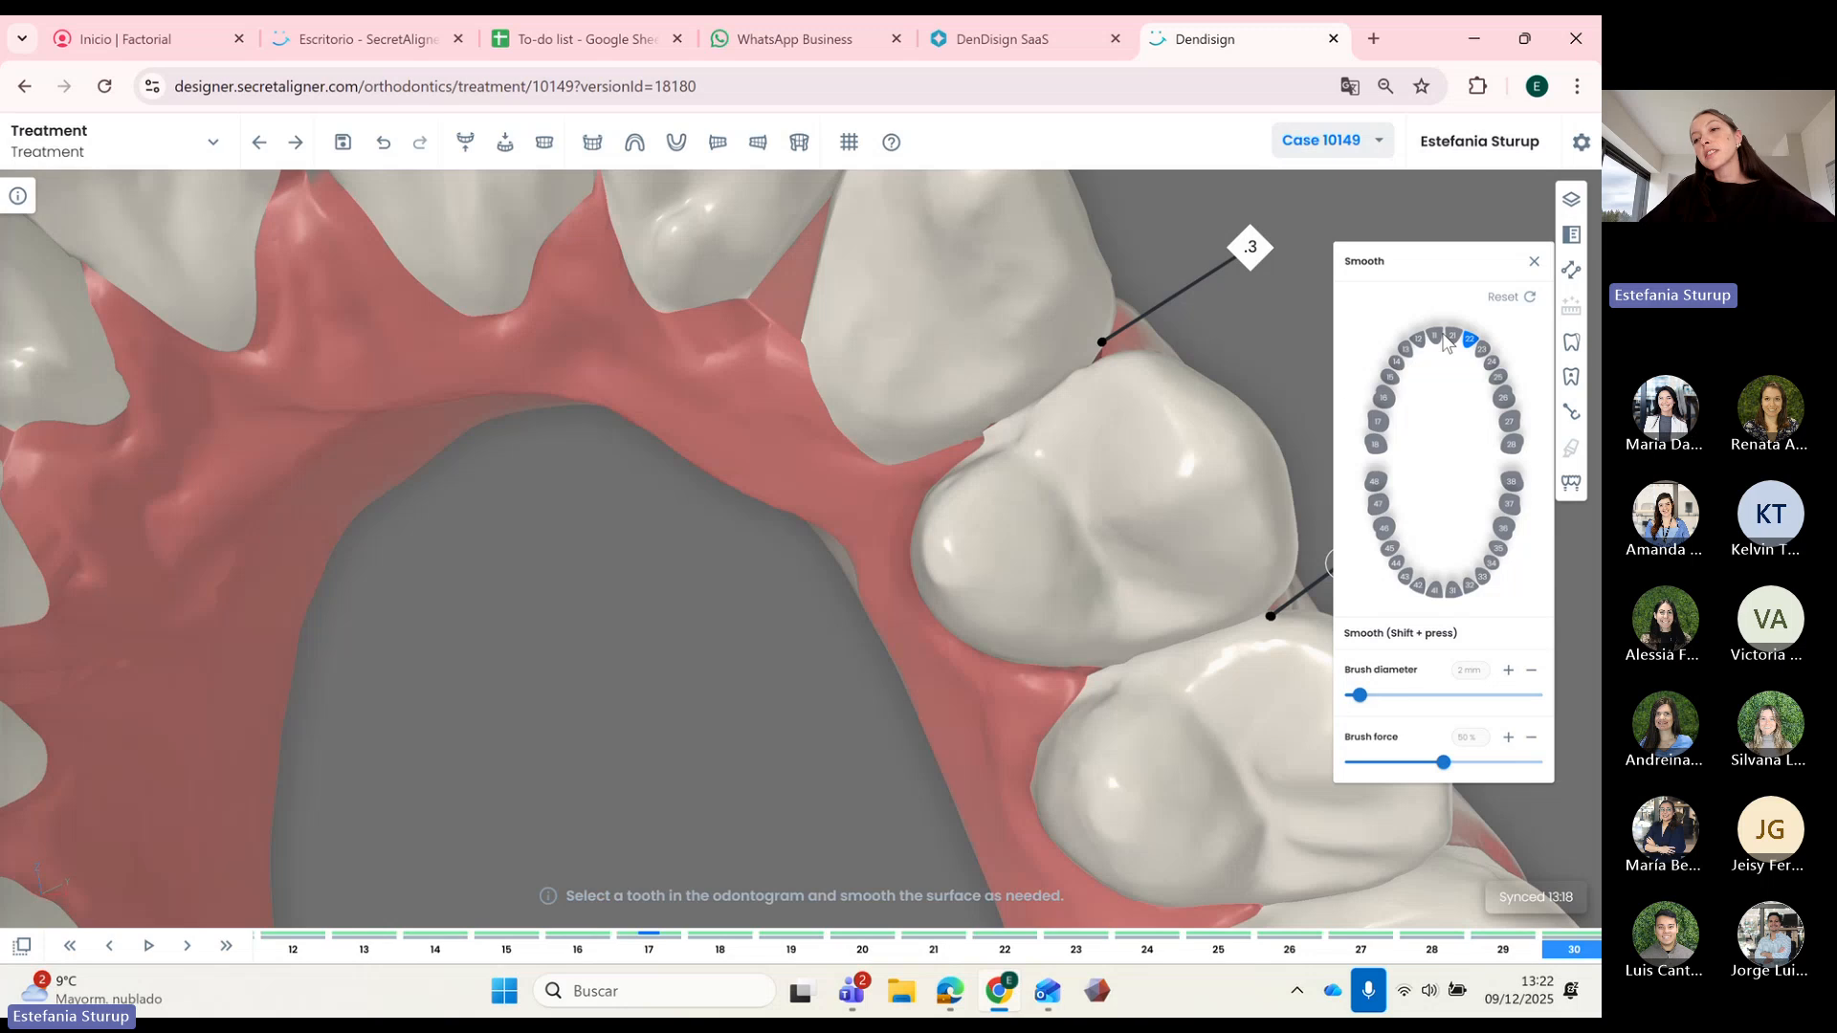
click(1491, 362)
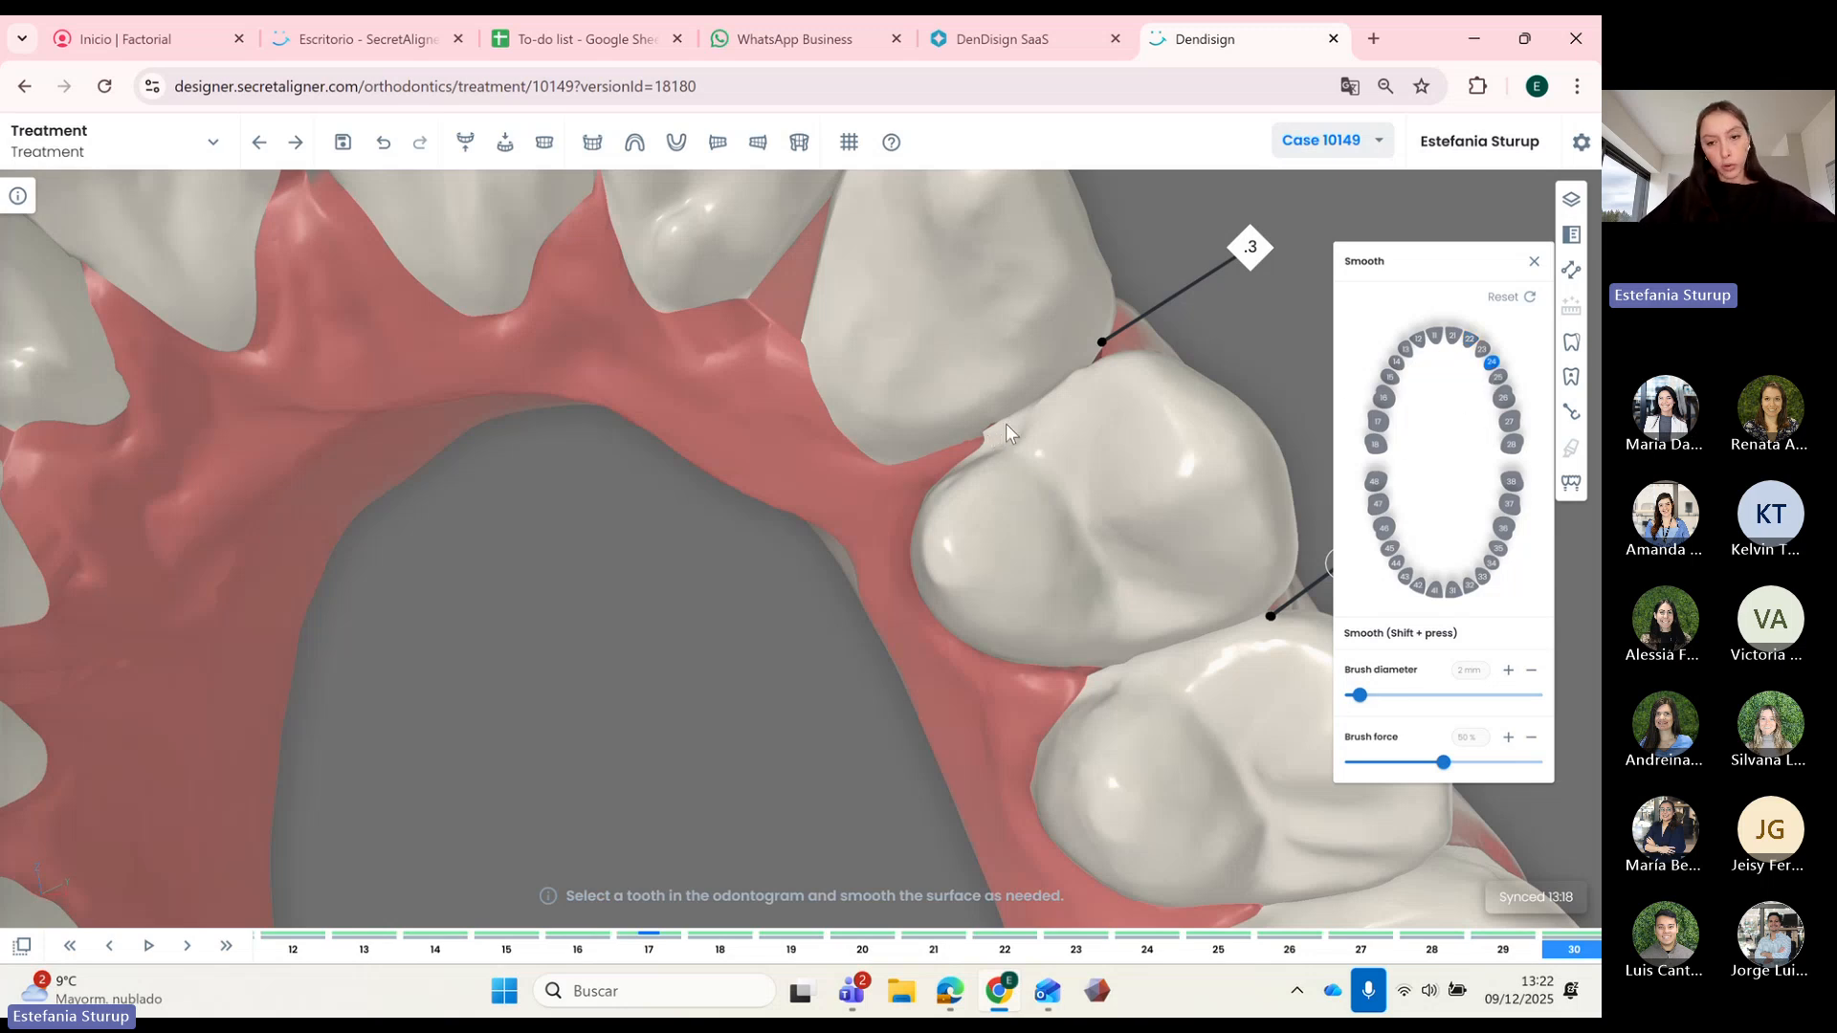
mouse_move(1001, 421)
mouse_down()
mouse_move(990, 435)
mouse_move(1041, 436)
mouse_move(990, 428)
mouse_move(1002, 418)
mouse_up()
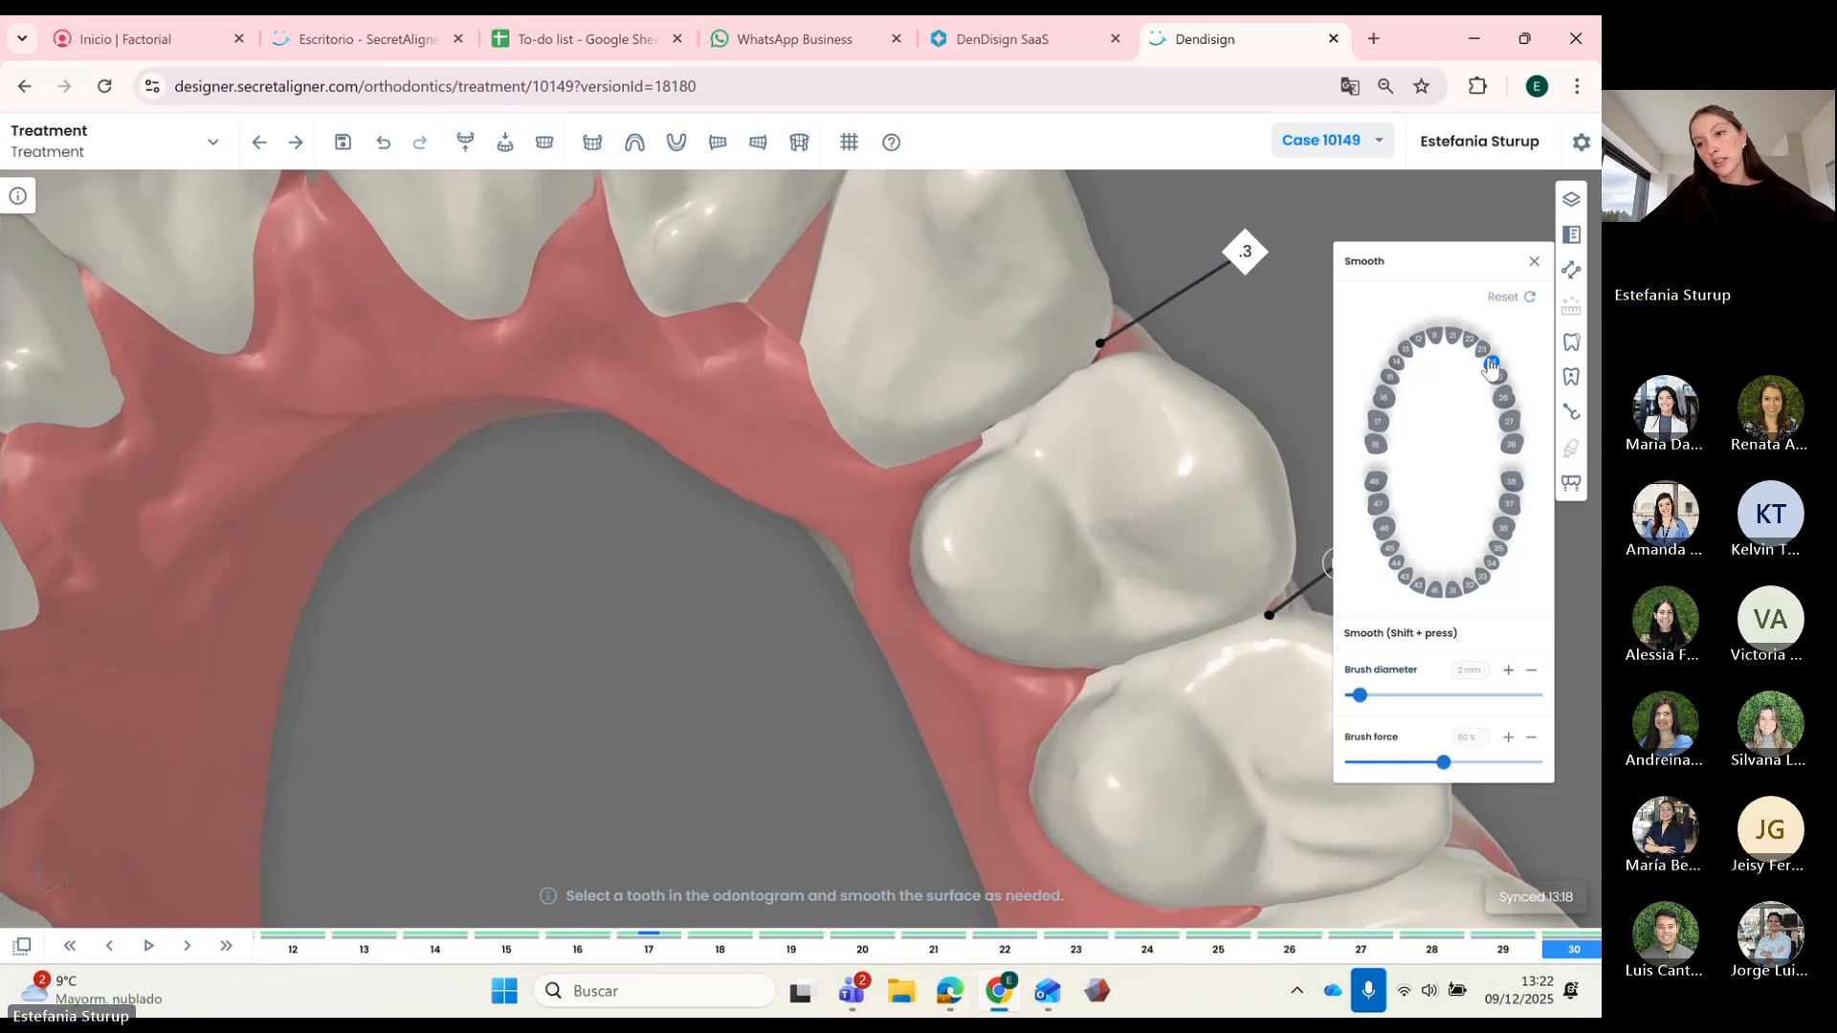
drag(986, 431, 1001, 455)
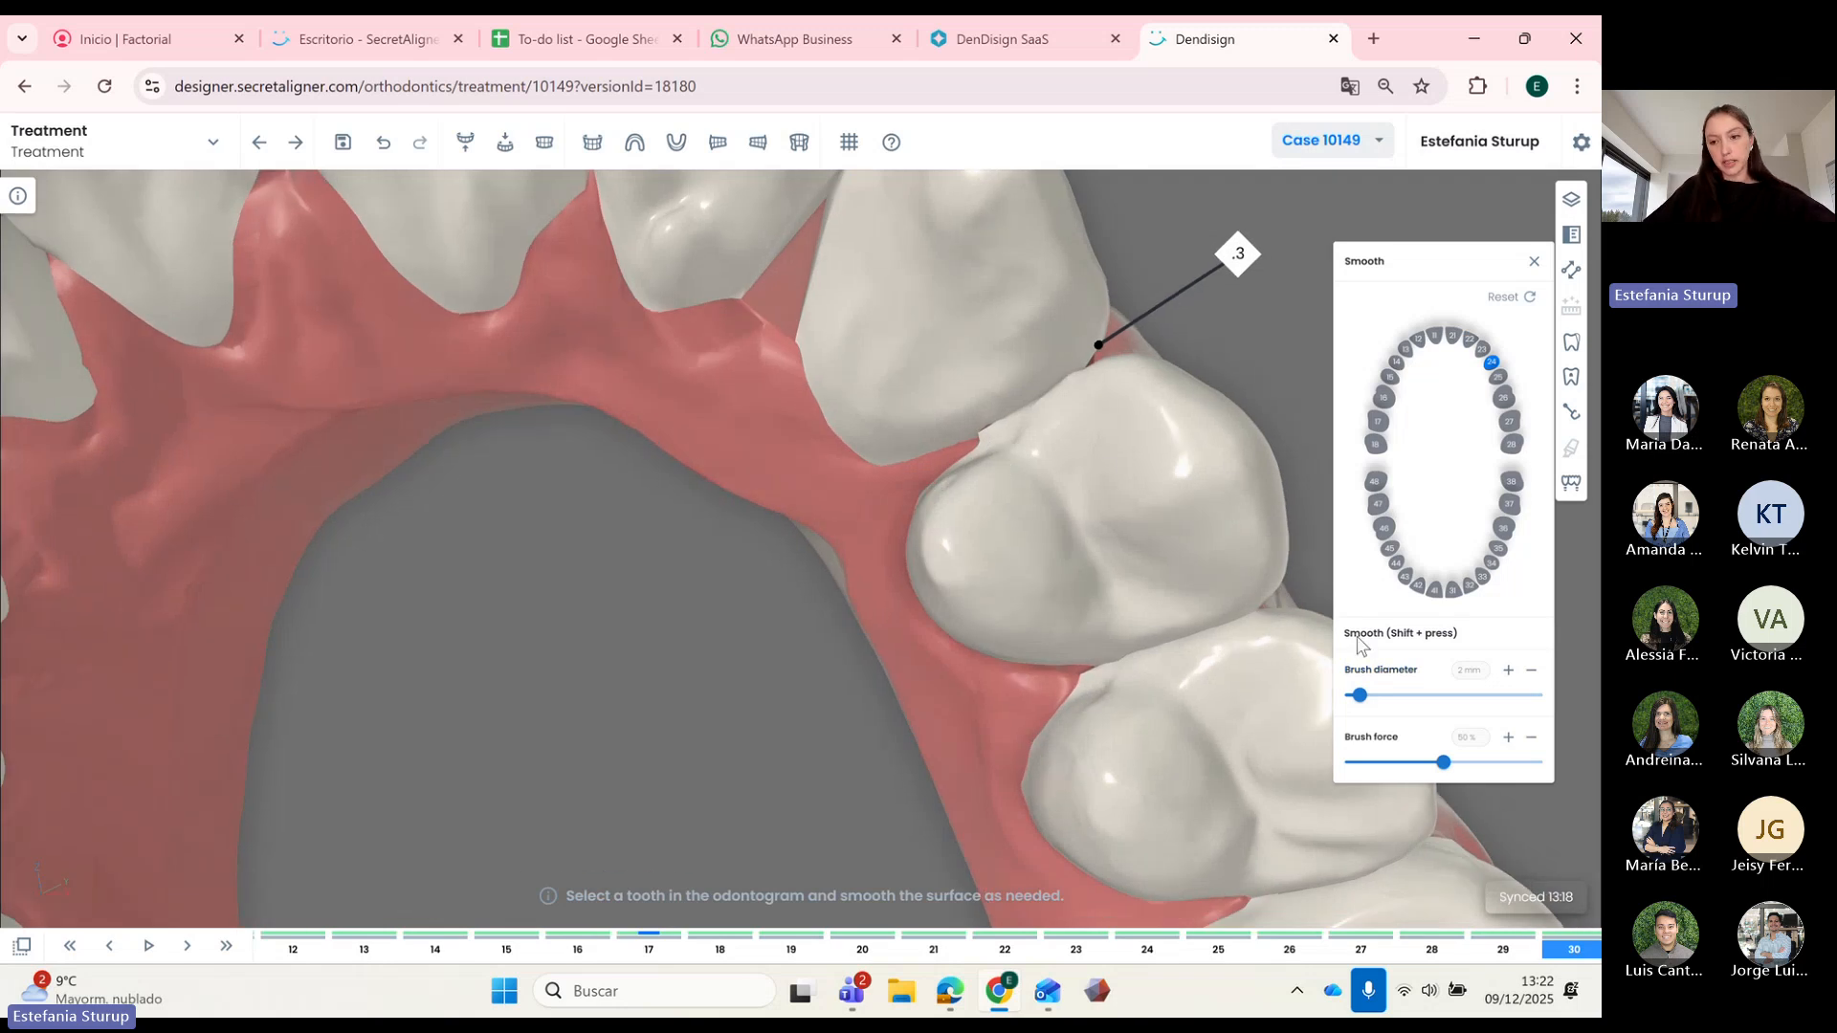
drag(1360, 696, 1369, 696)
drag(1444, 762, 1457, 762)
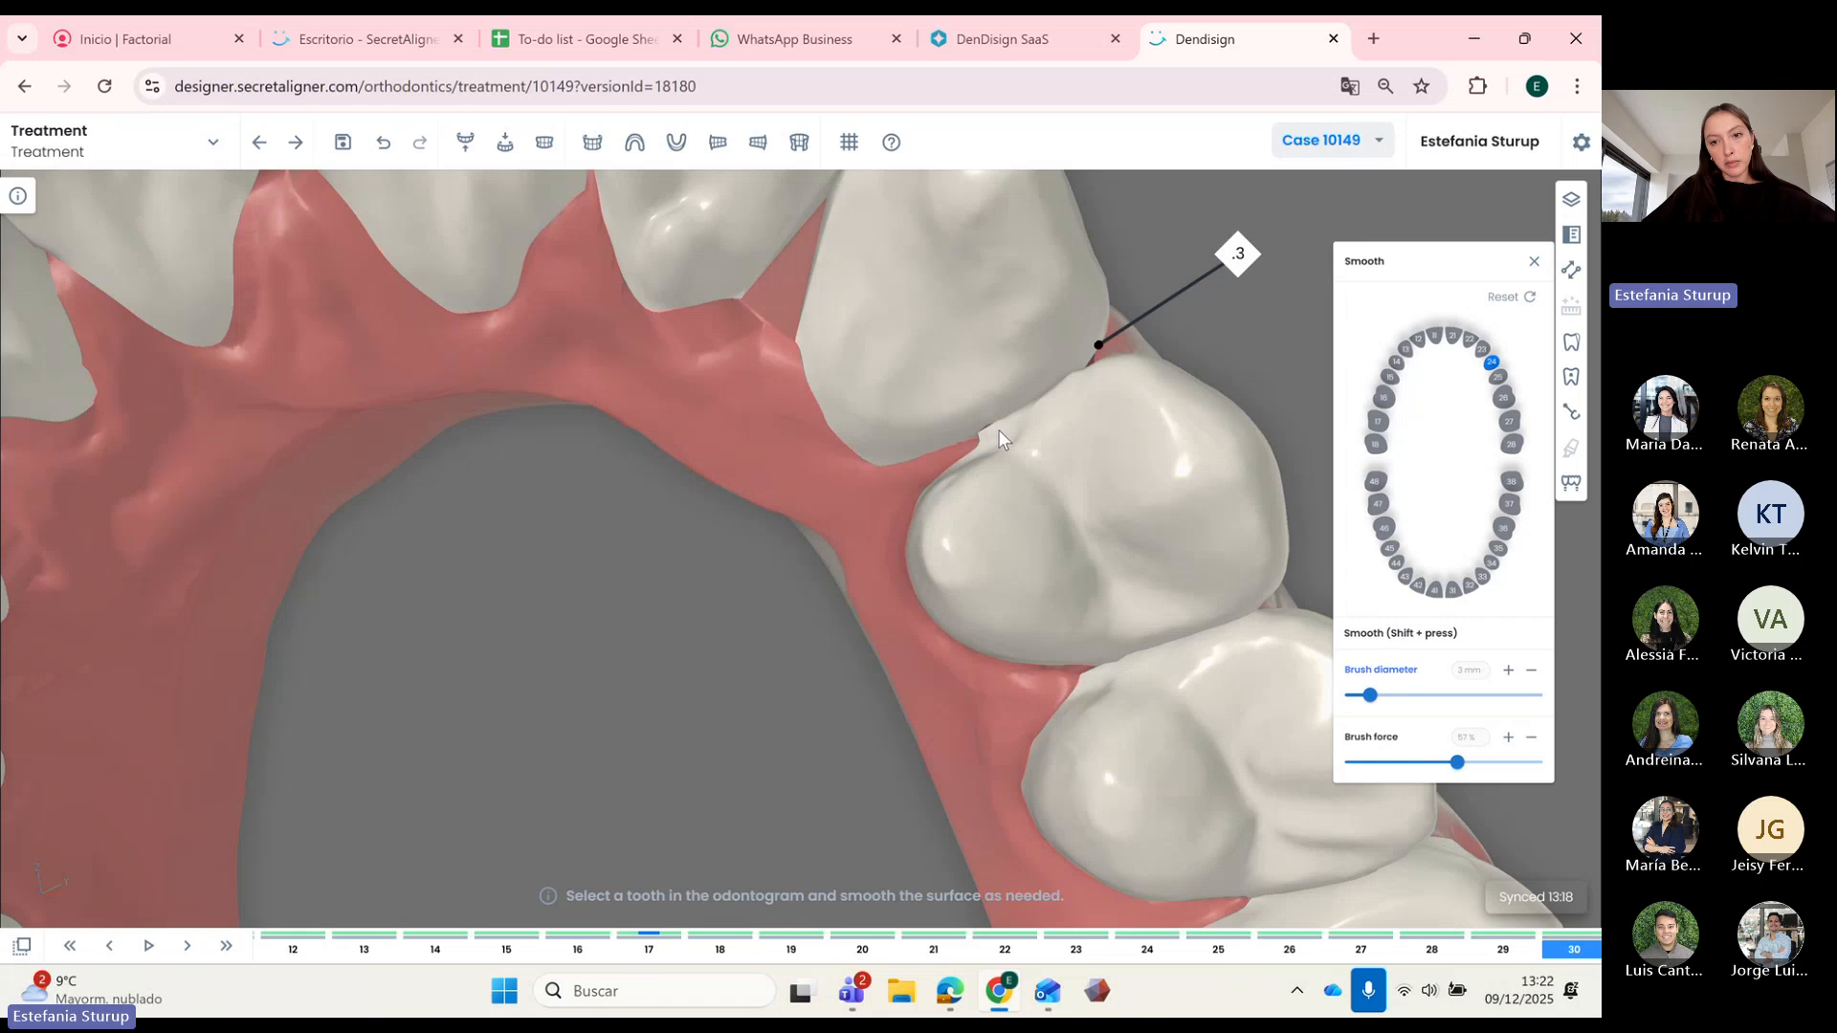
drag(996, 429, 984, 429)
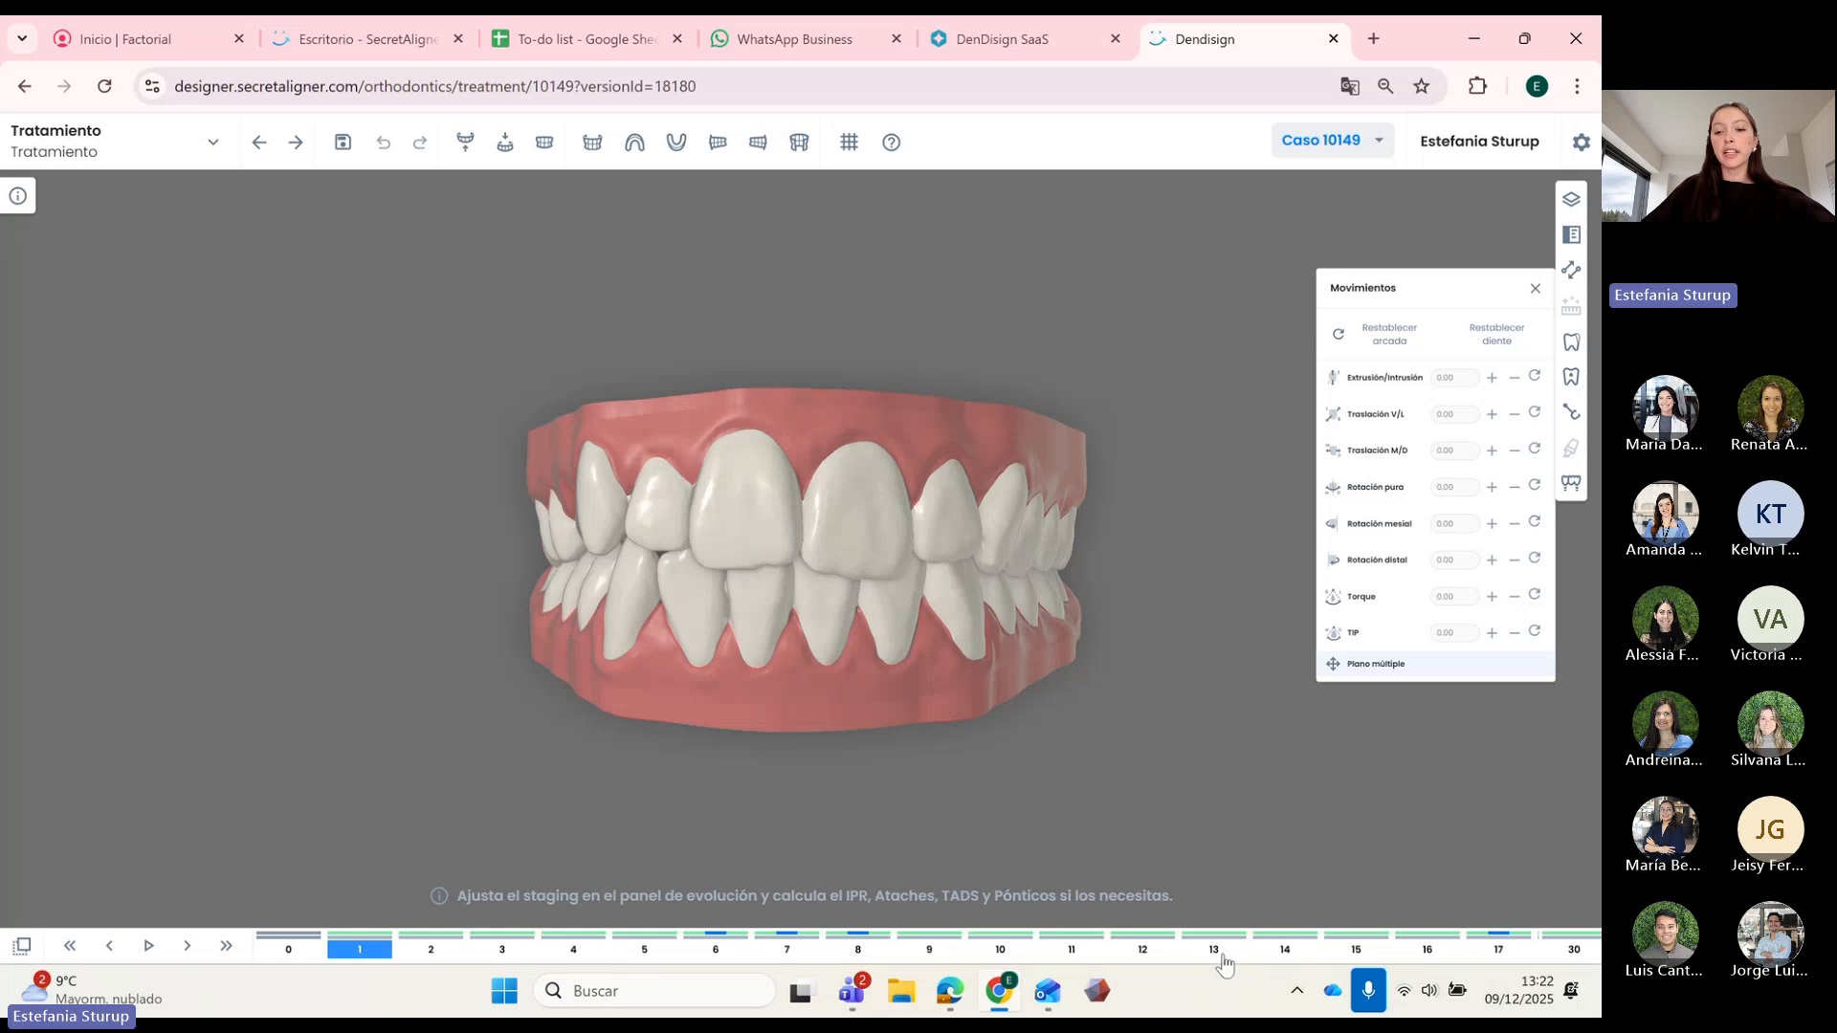
Step: Jump to step 14, show only the upper arch and select a left premolar in occlusal view
click(1285, 950)
click(465, 142)
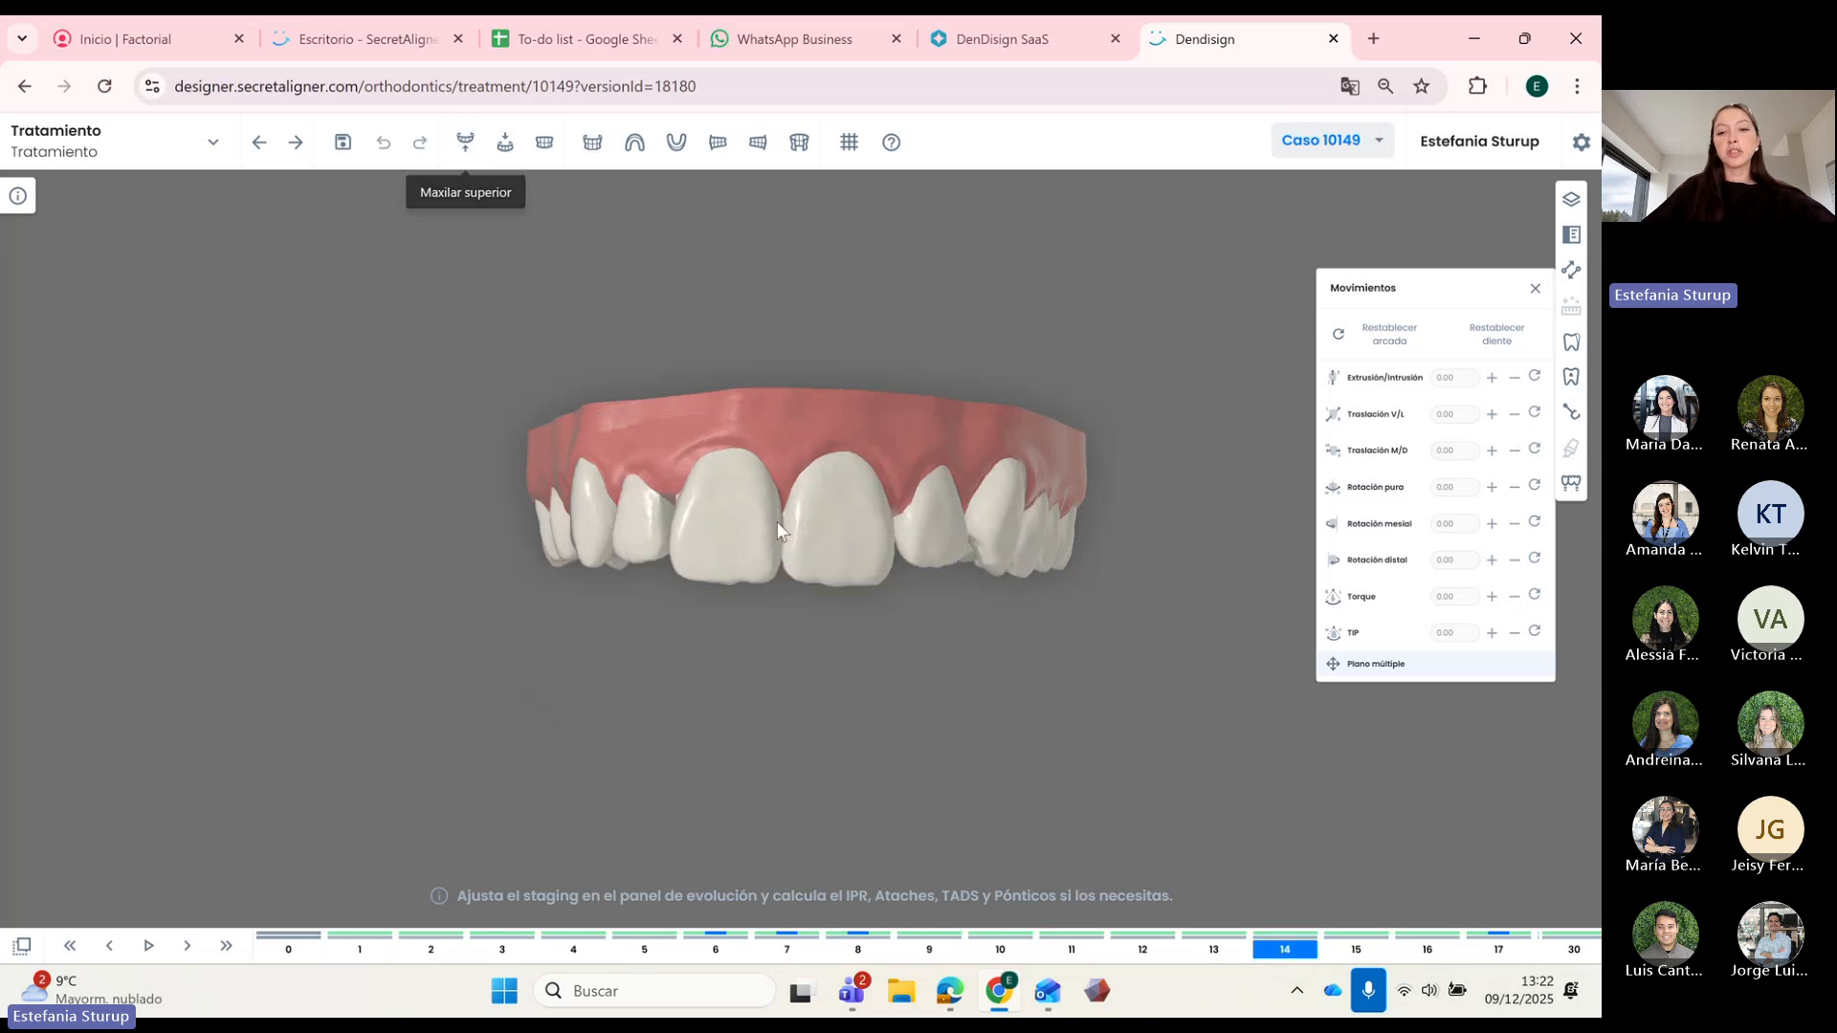
drag(819, 653, 941, 505)
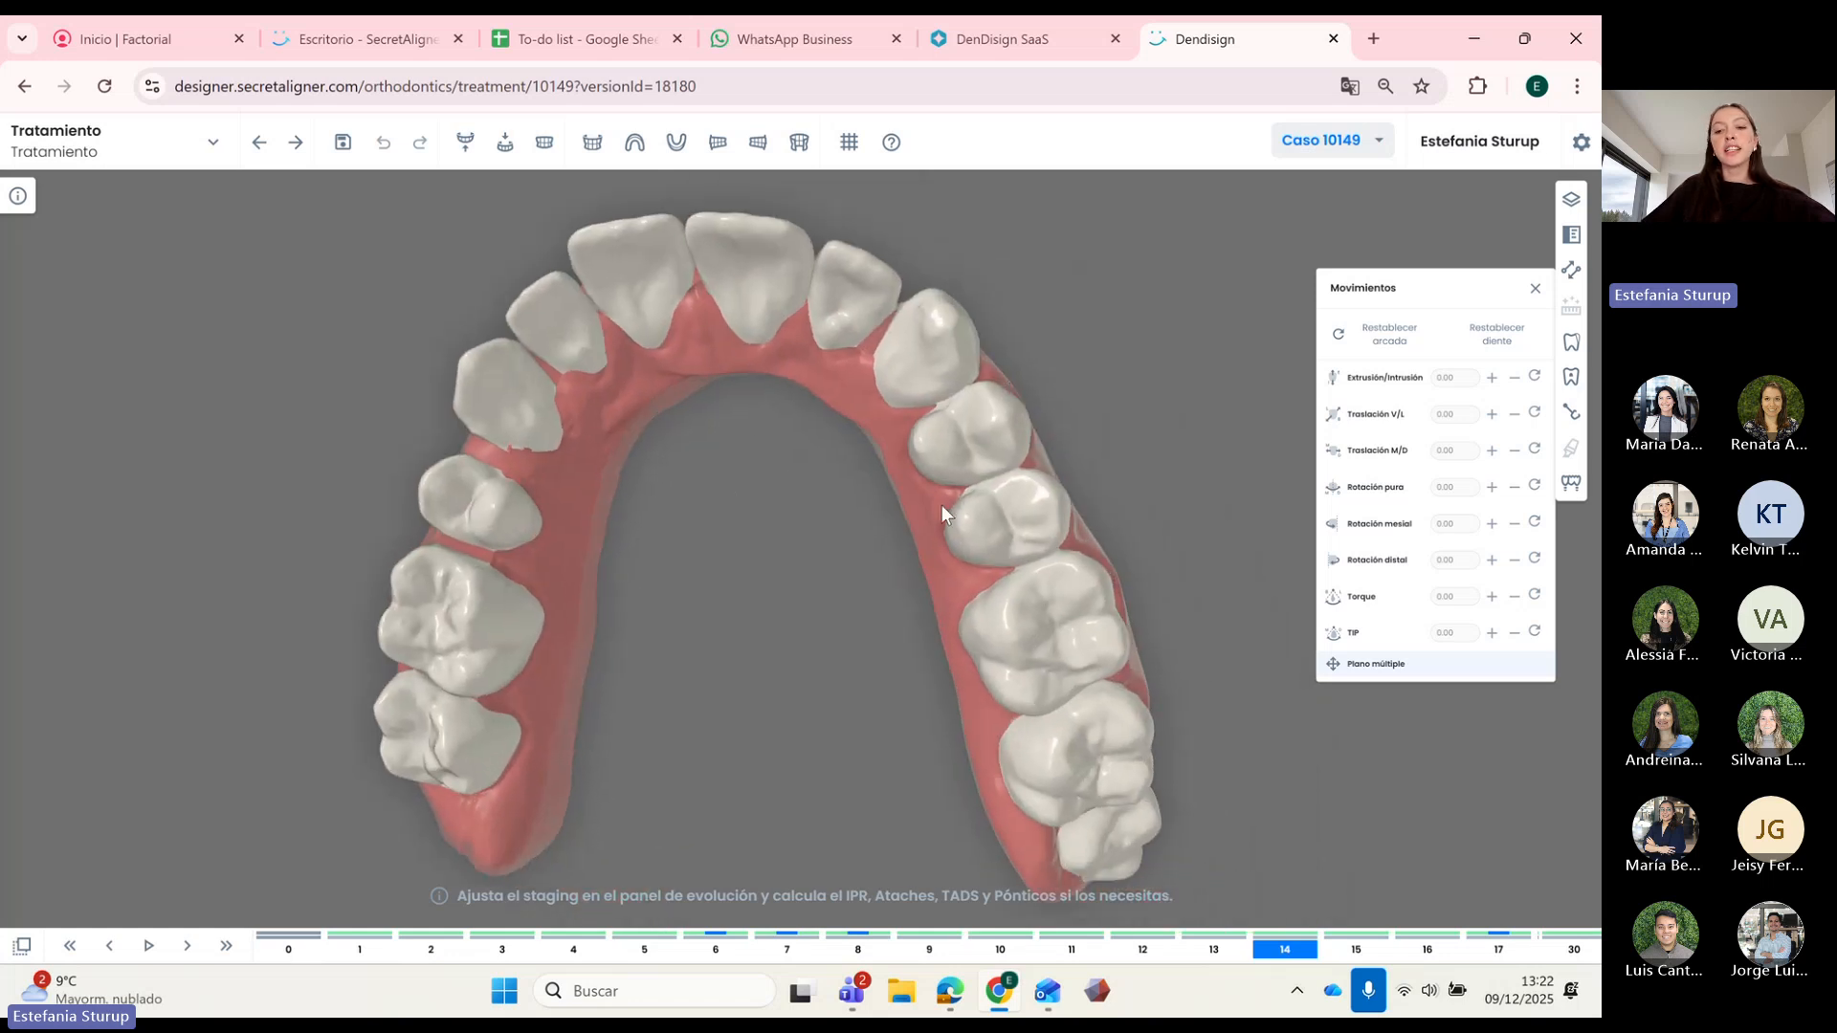
scroll(909, 526, up, 6)
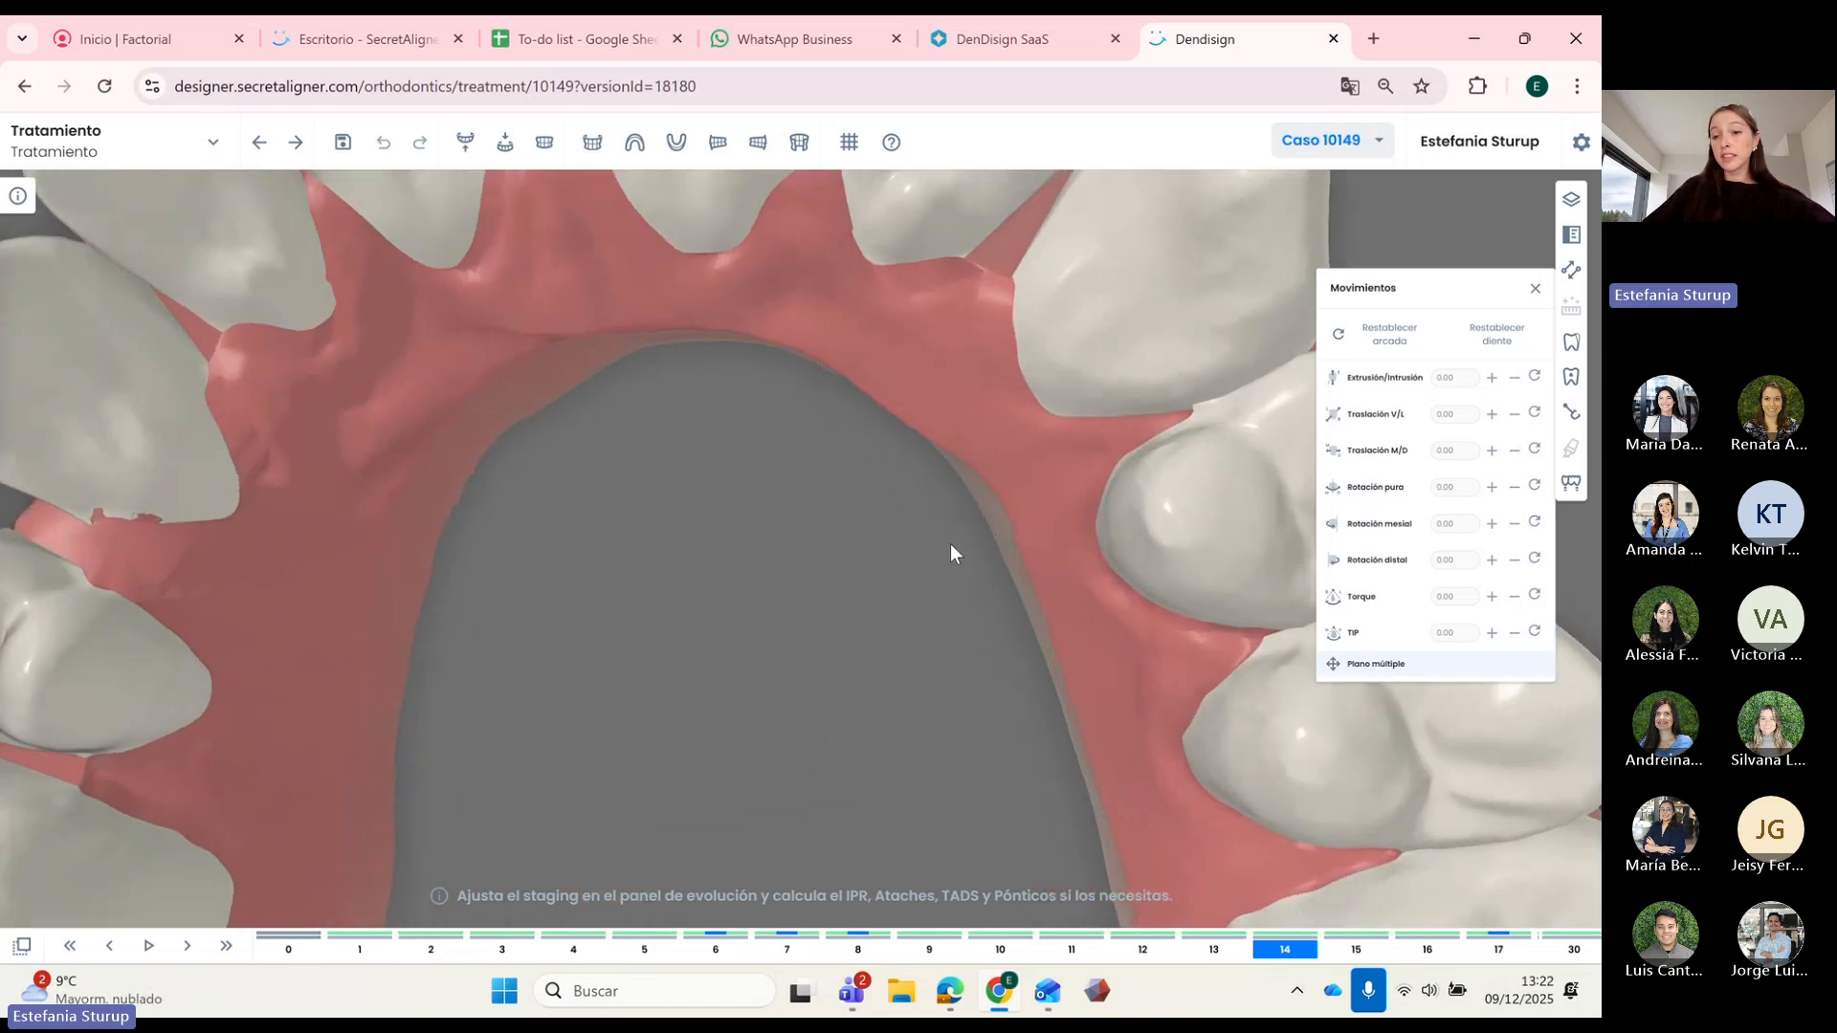
right_drag(950, 543, 731, 564)
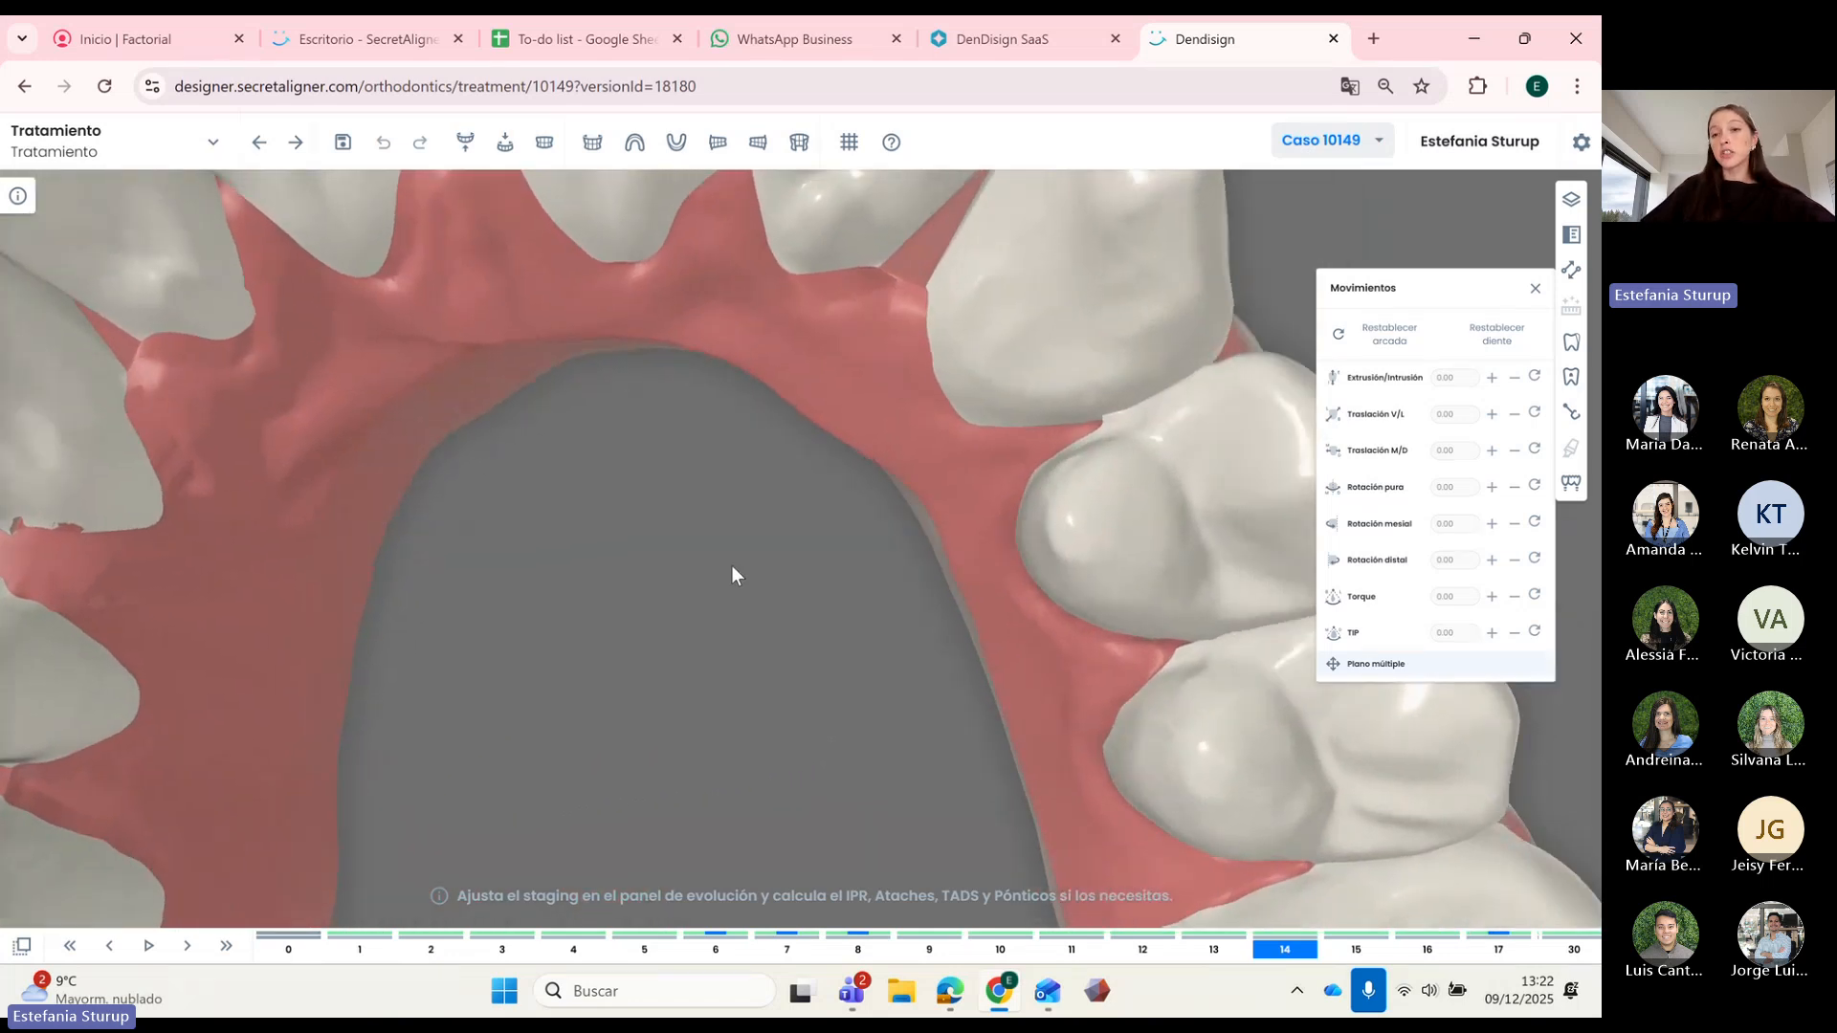
click(1051, 476)
scroll(1045, 462, down, 2)
scroll(1043, 461, down, 5)
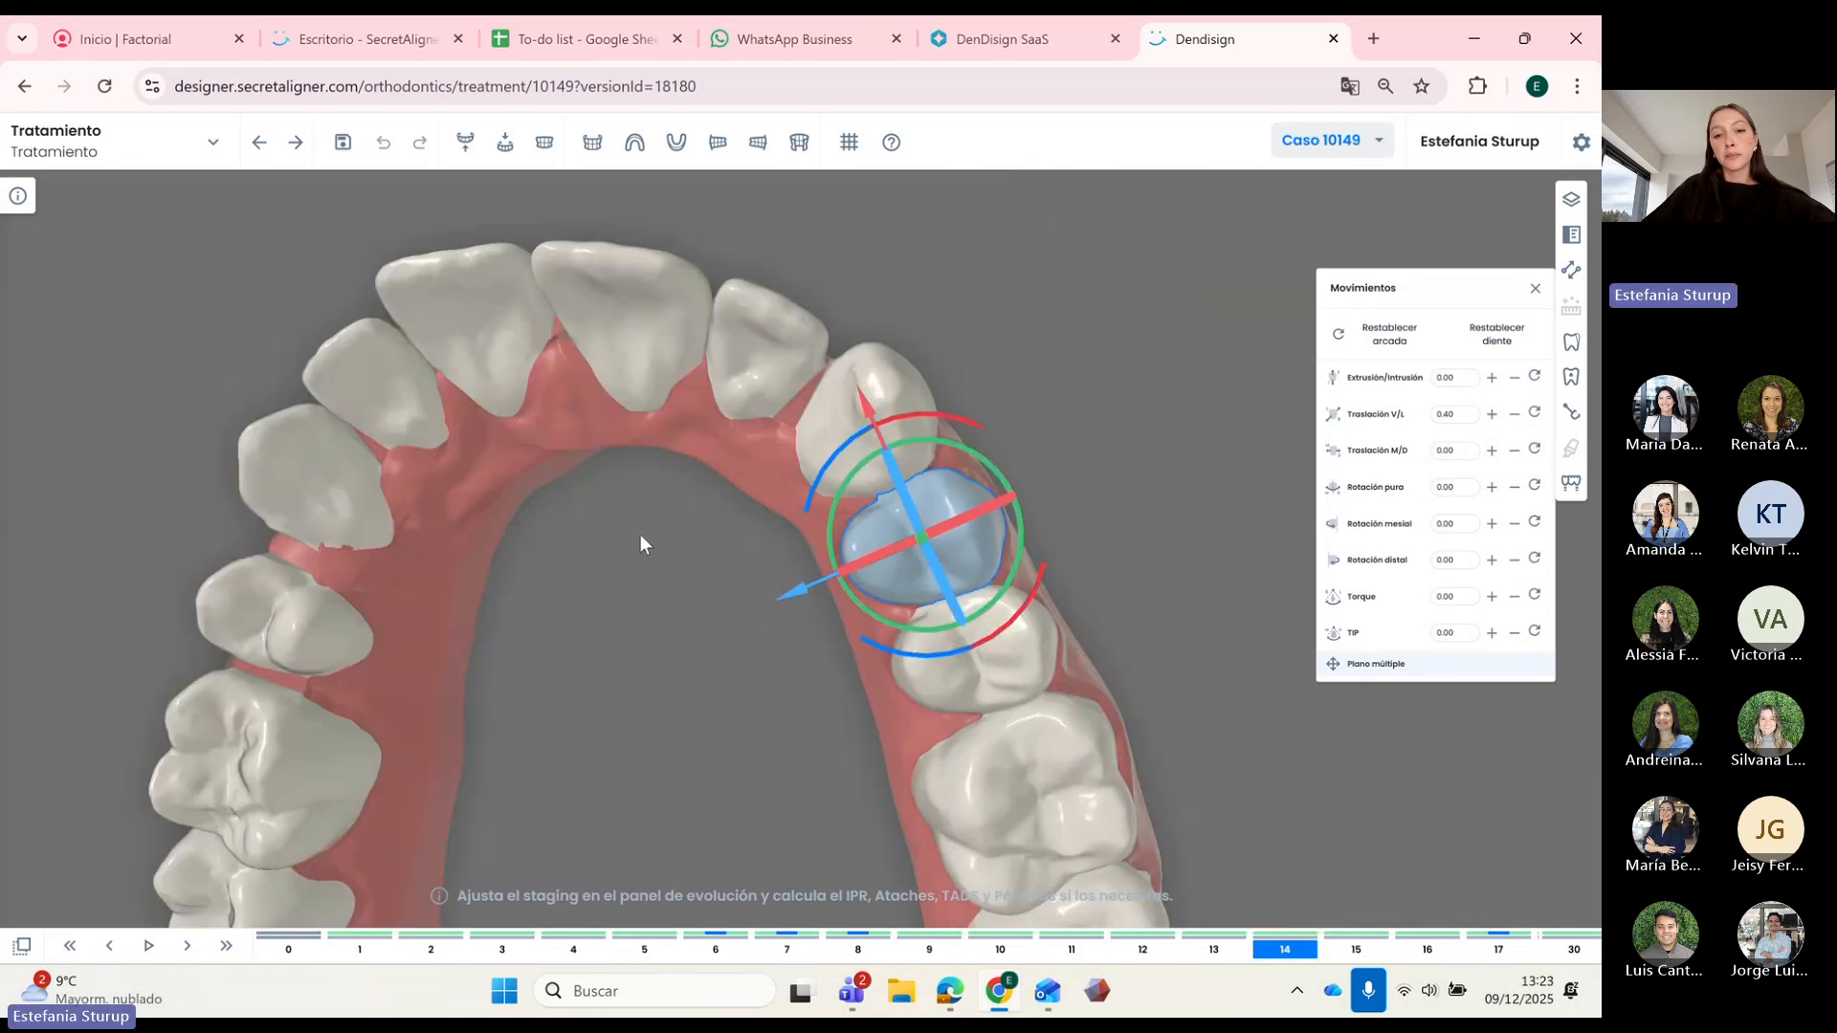
drag(640, 534, 634, 561)
right_drag(634, 561, 680, 546)
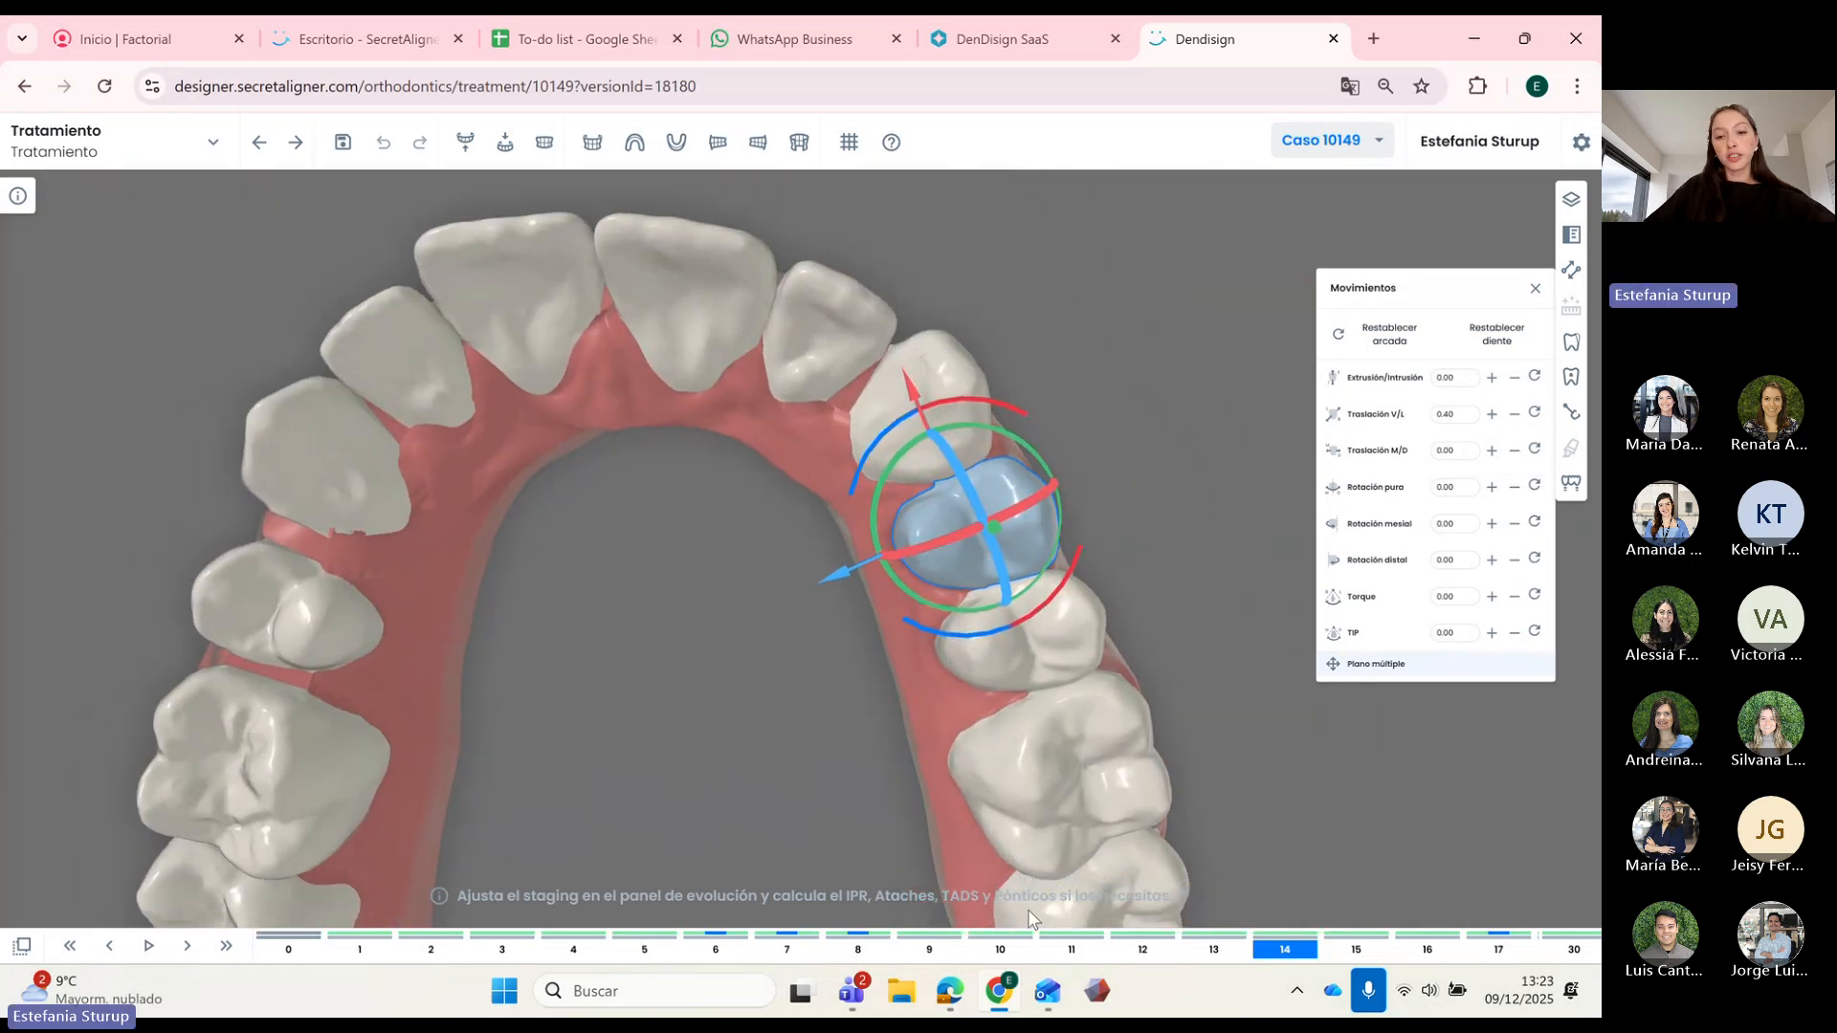
Step: Show stage 12, deselect the premolar, then advance the treatment to stage 22
click(1156, 928)
click(907, 856)
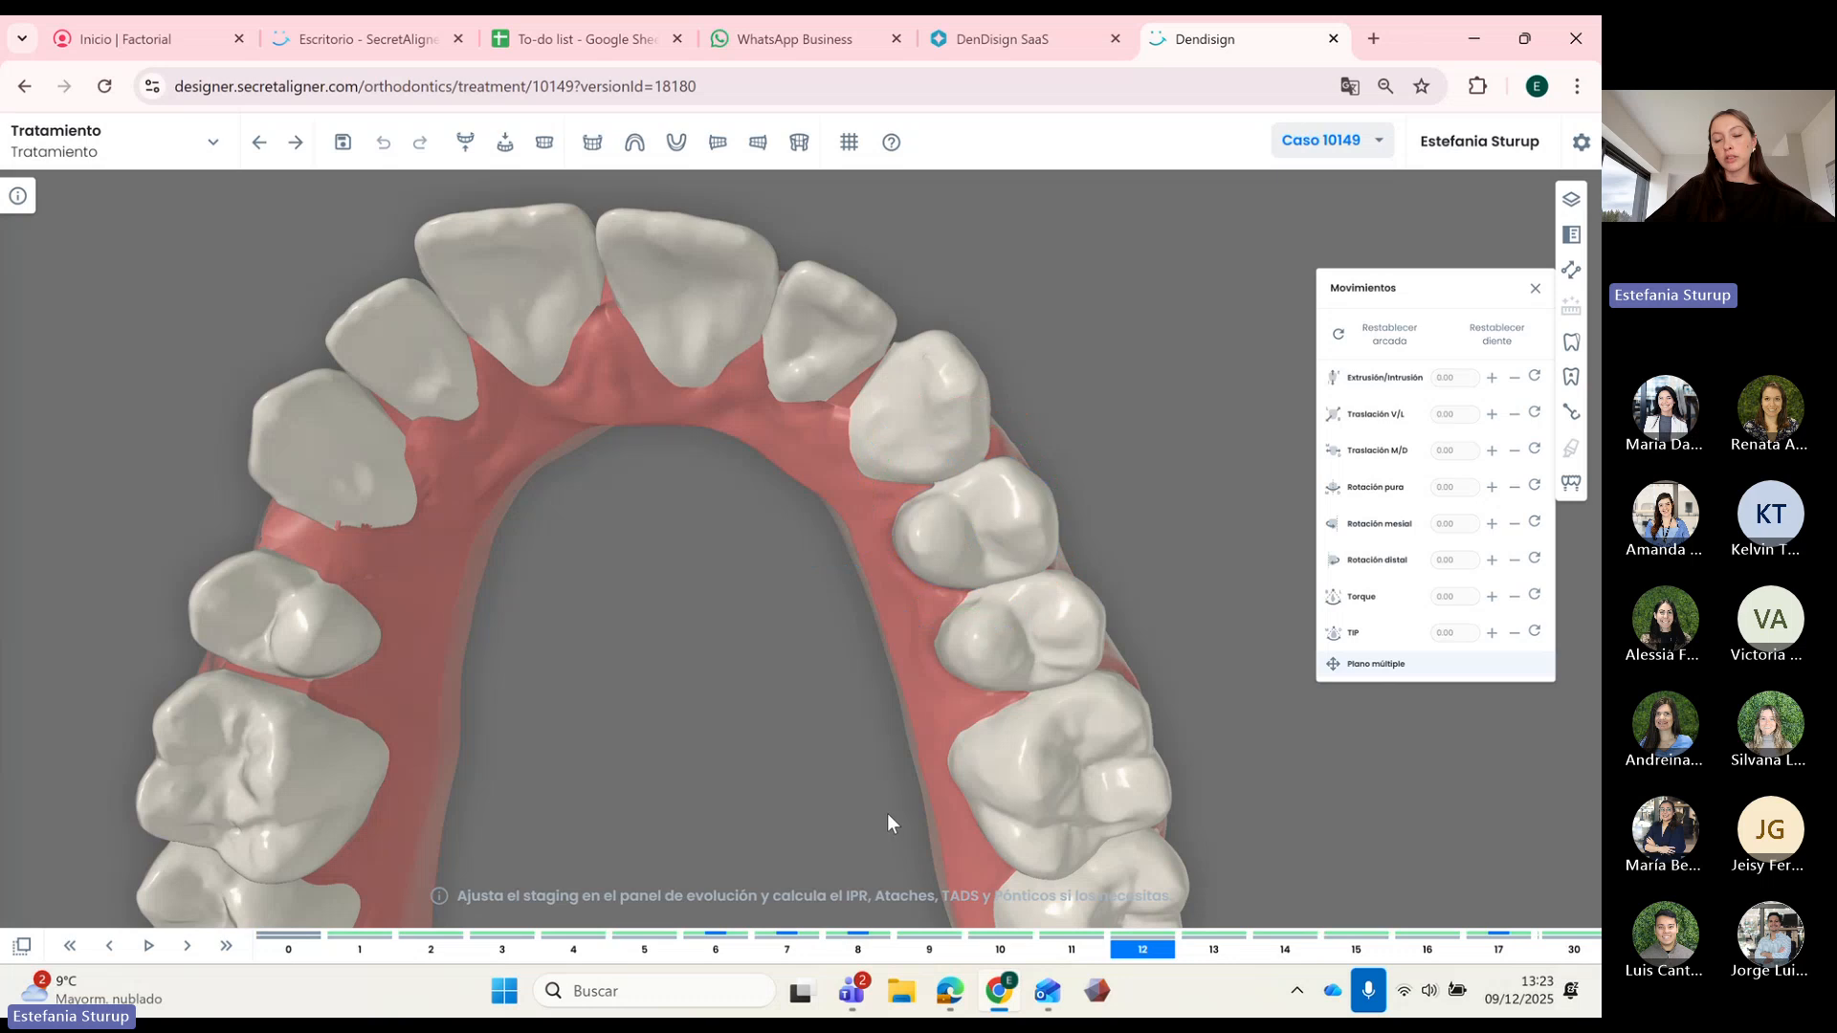
right_drag(744, 680, 916, 627)
scroll(917, 628, down, 5)
drag(904, 649, 819, 555)
key(Right)
key(Right)
key(Right)
key(Right)
key(Right)
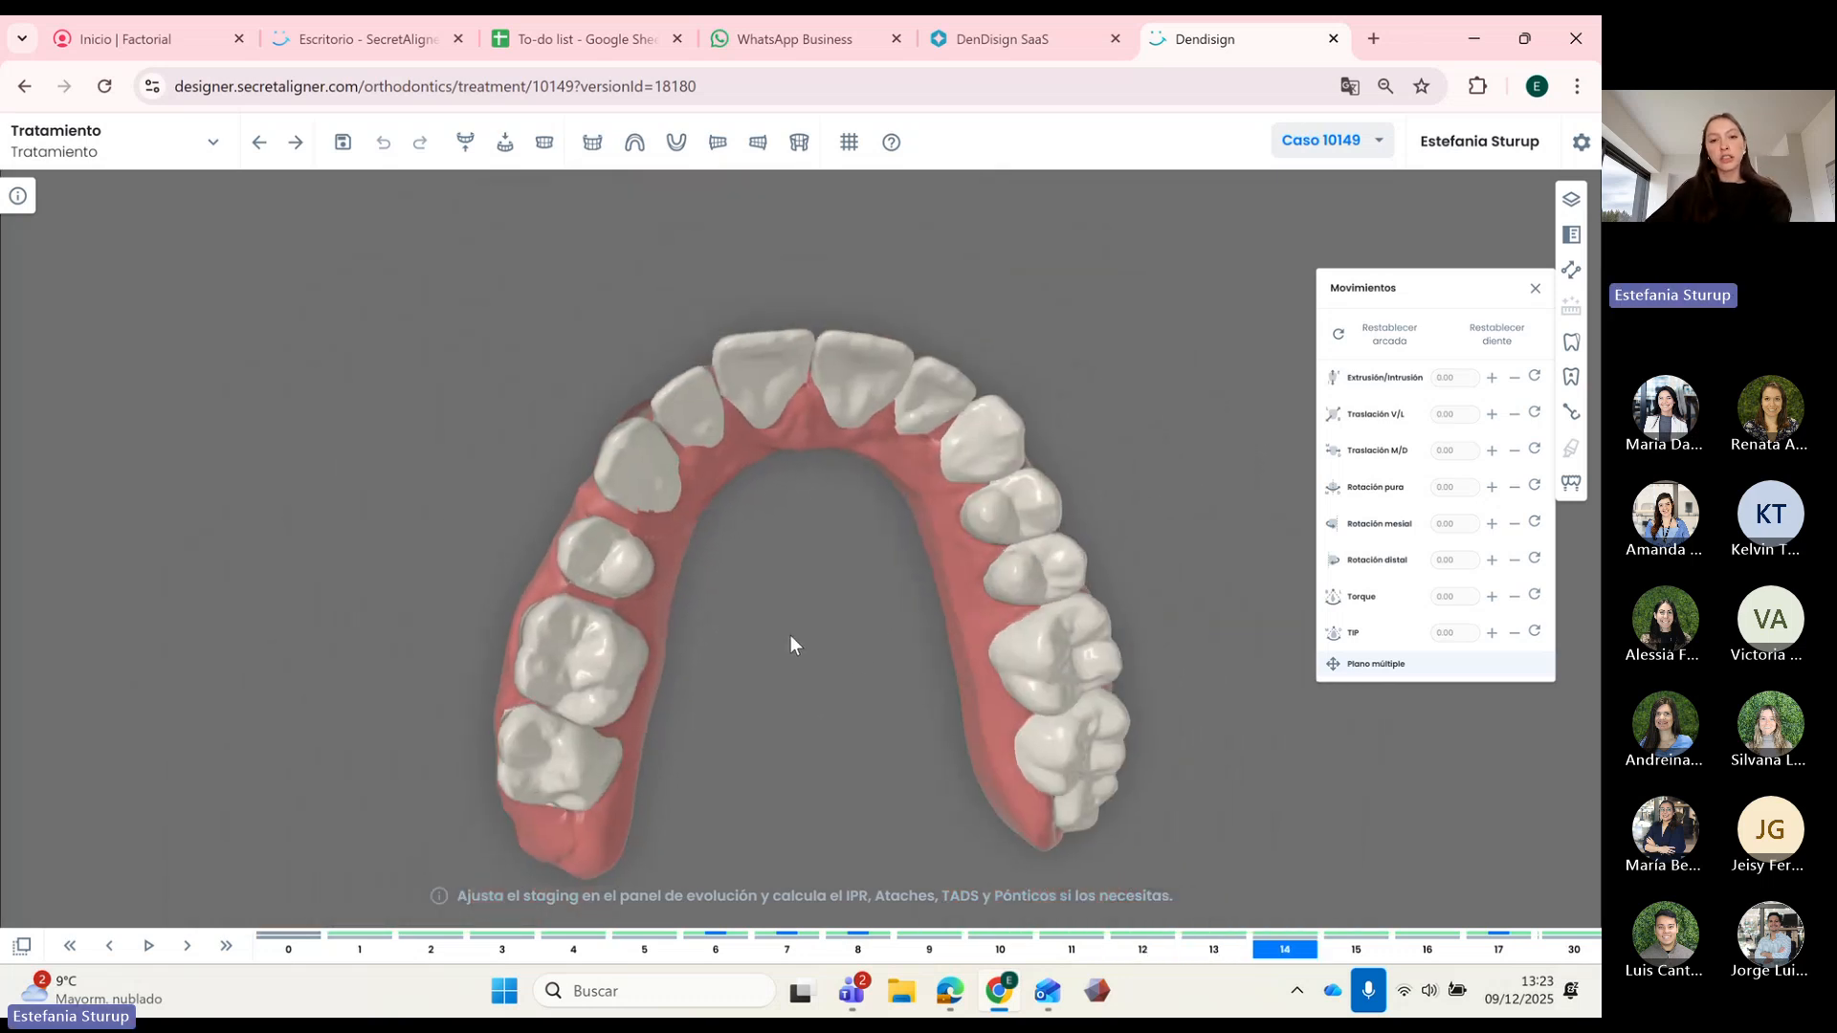
key(Right)
key(Right)
key(Right)
key(Right)
key(Right)
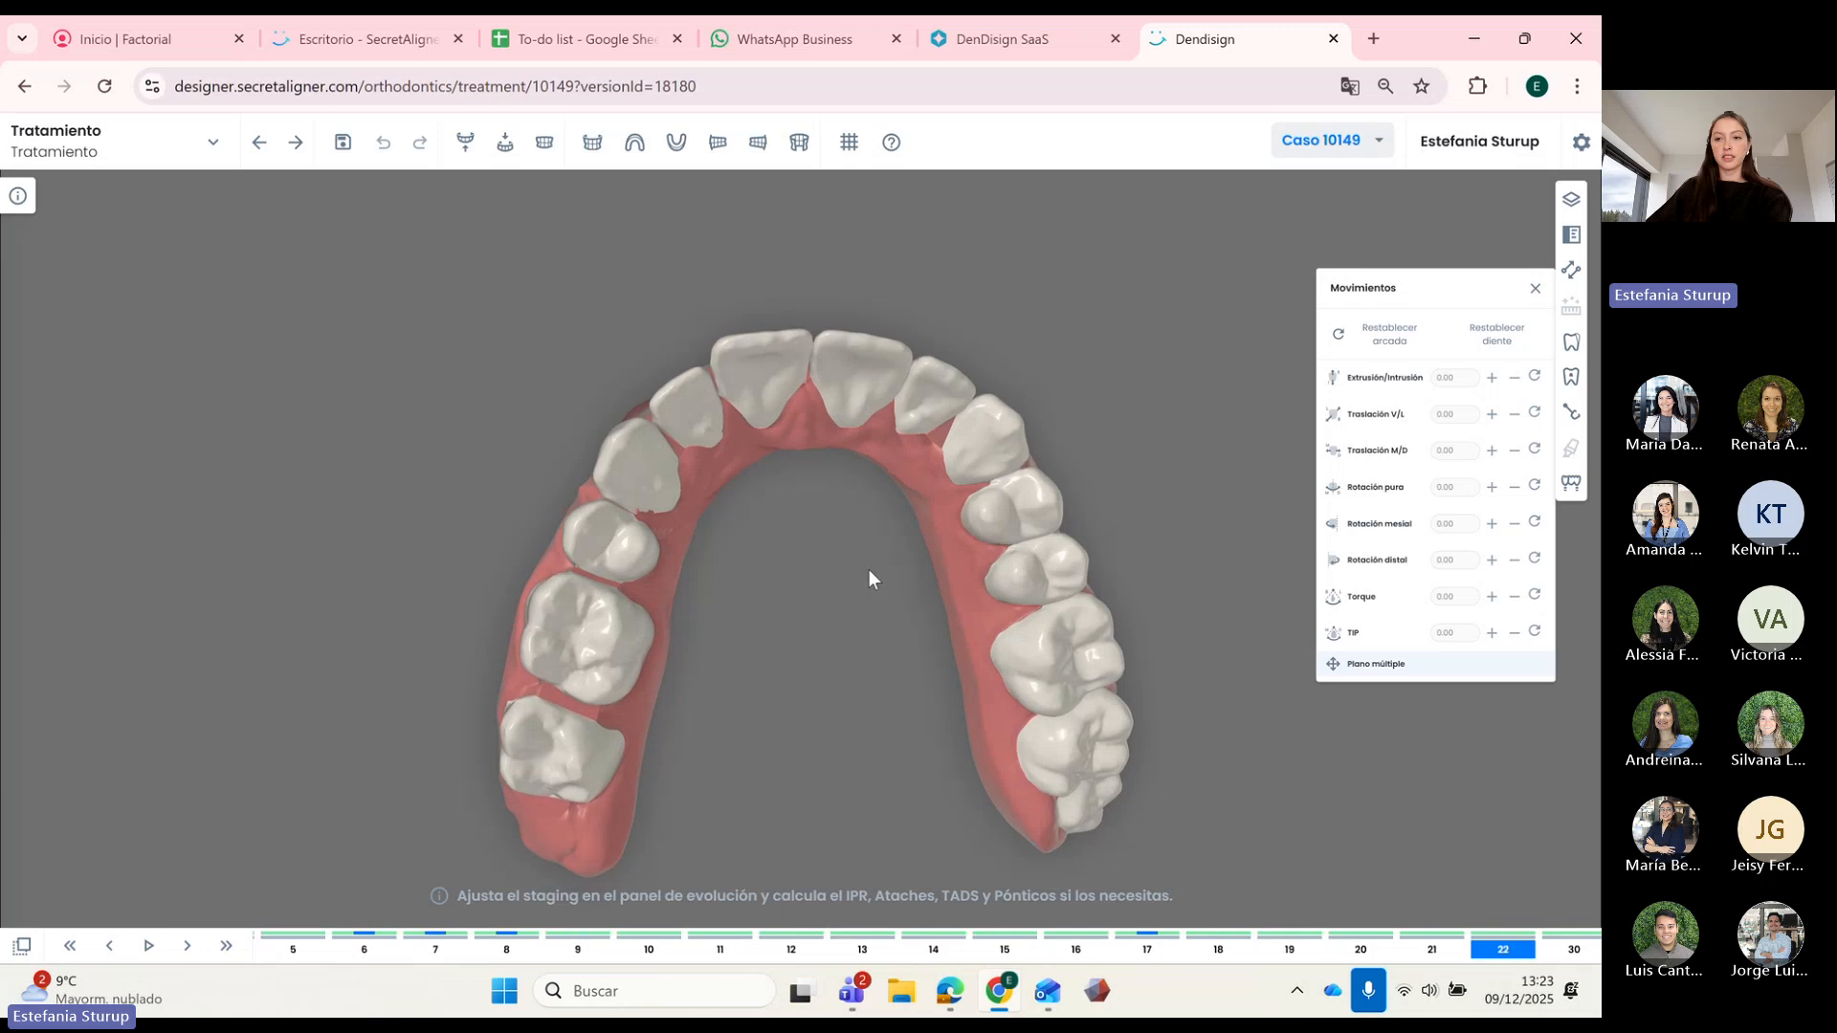
Step: Inspect an upper premolar at stage 22, then show both arches in occlusion from the side
mouse_move(868, 571)
mouse_down()
mouse_move(835, 552)
mouse_move(846, 568)
mouse_up()
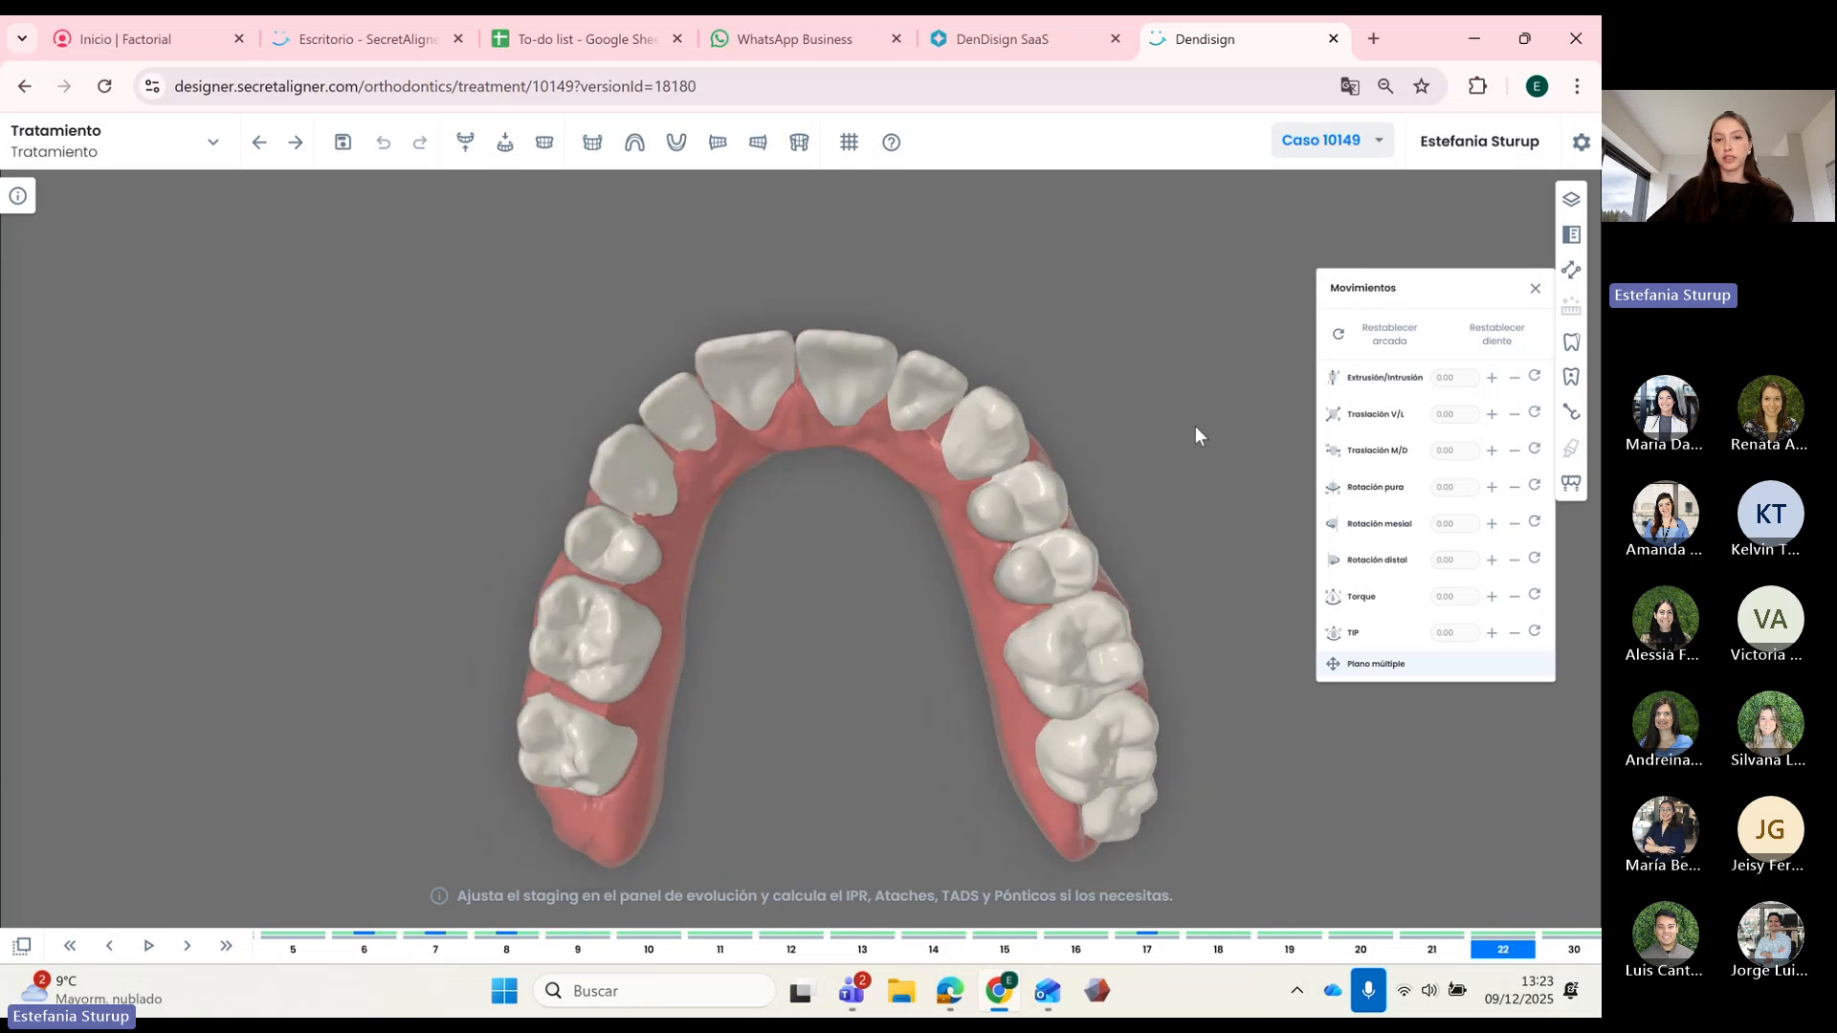
click(909, 409)
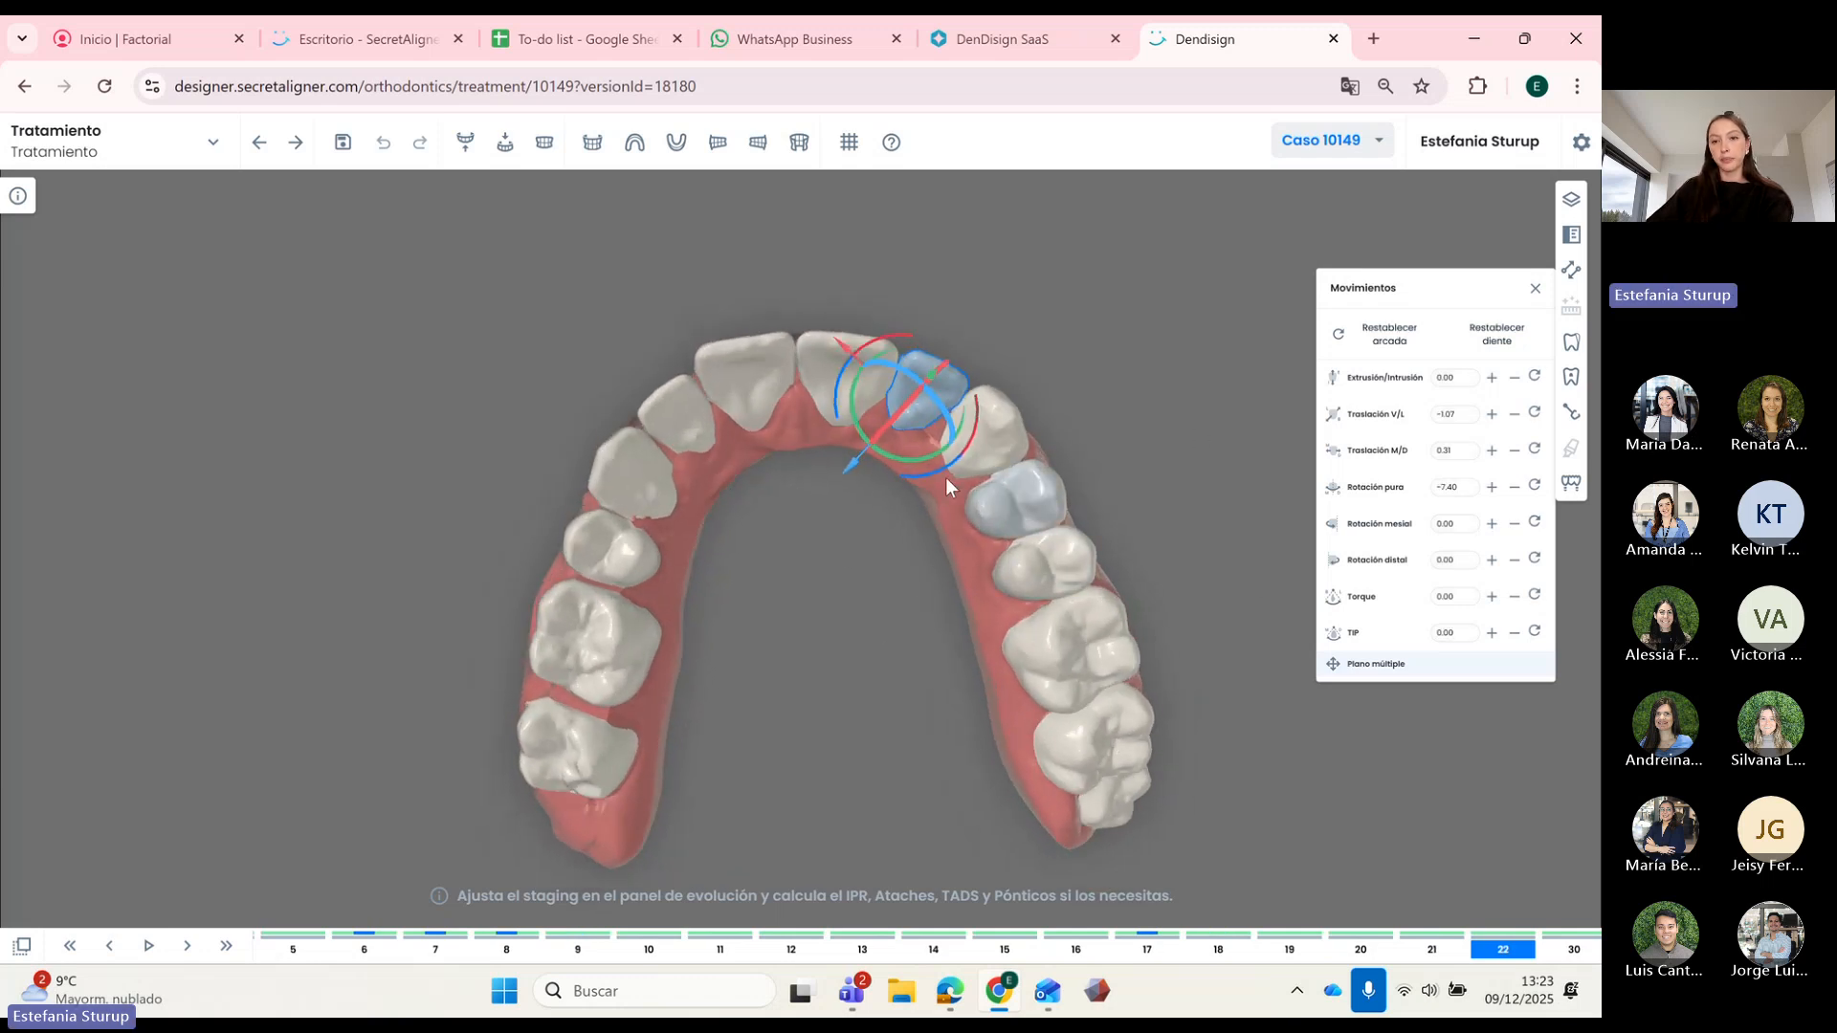
click(872, 514)
drag(924, 584, 909, 746)
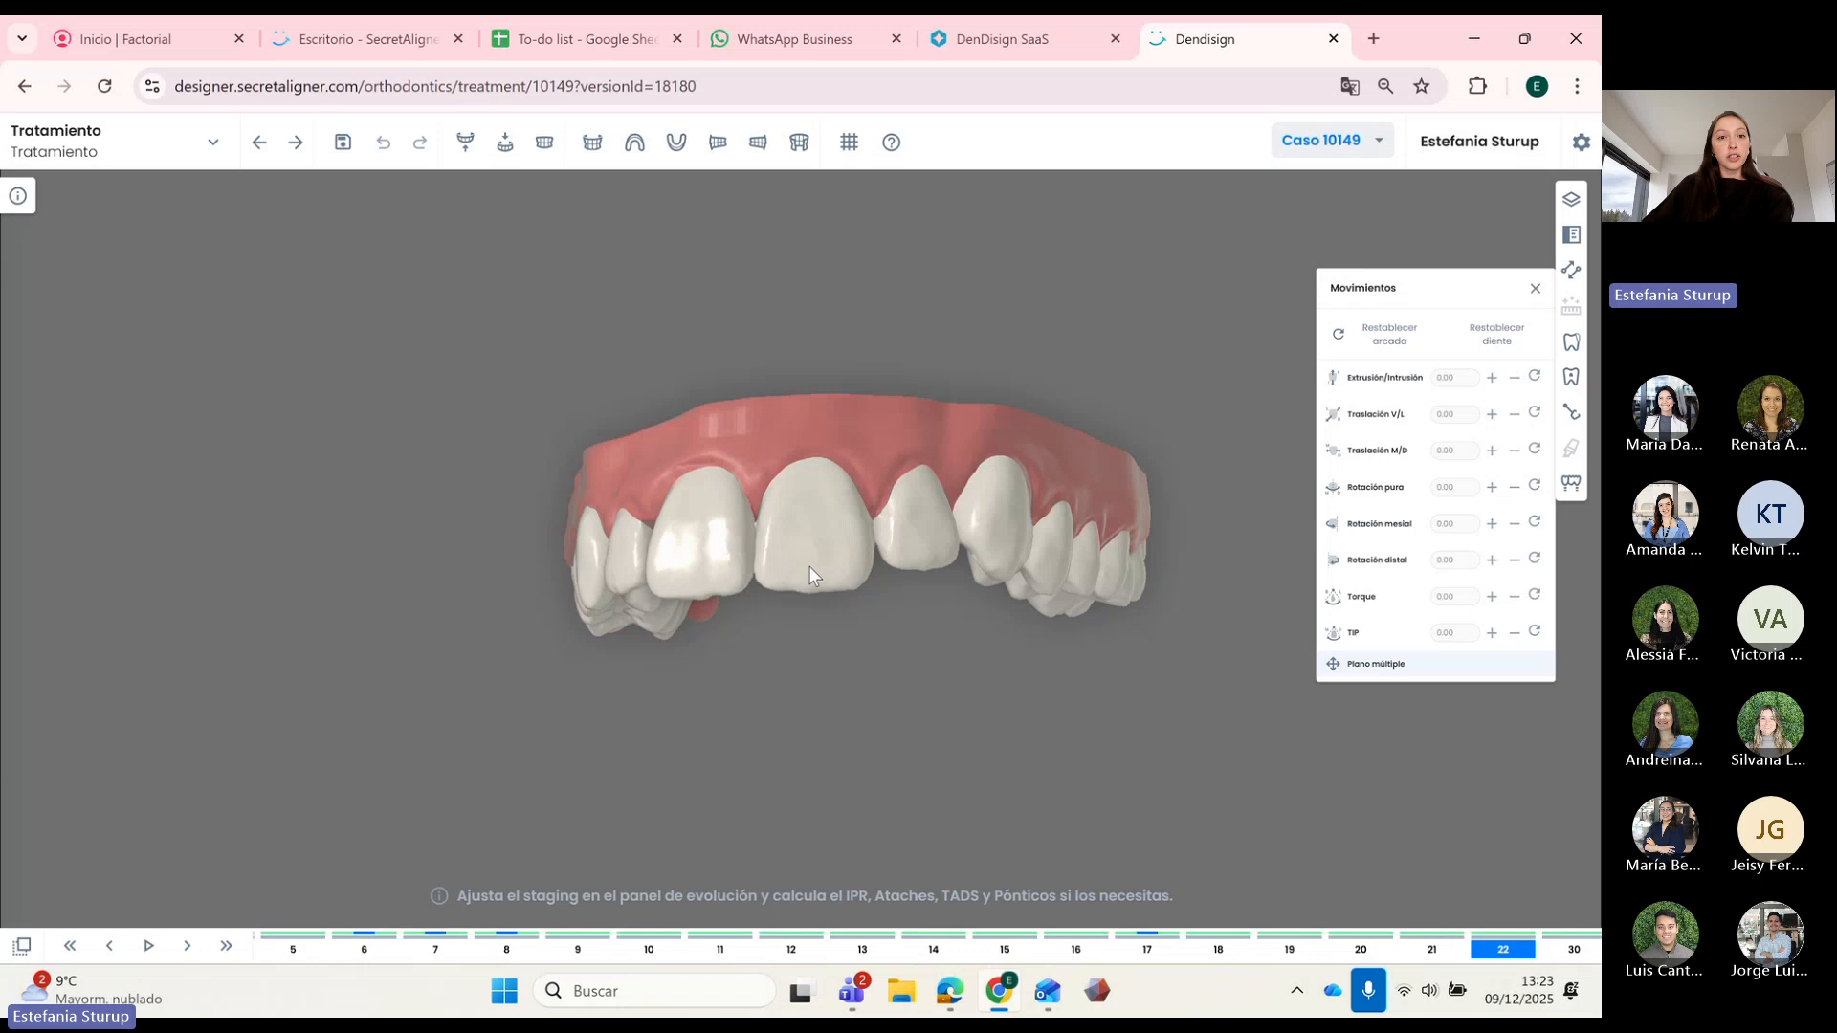
click(544, 143)
drag(967, 691, 1015, 732)
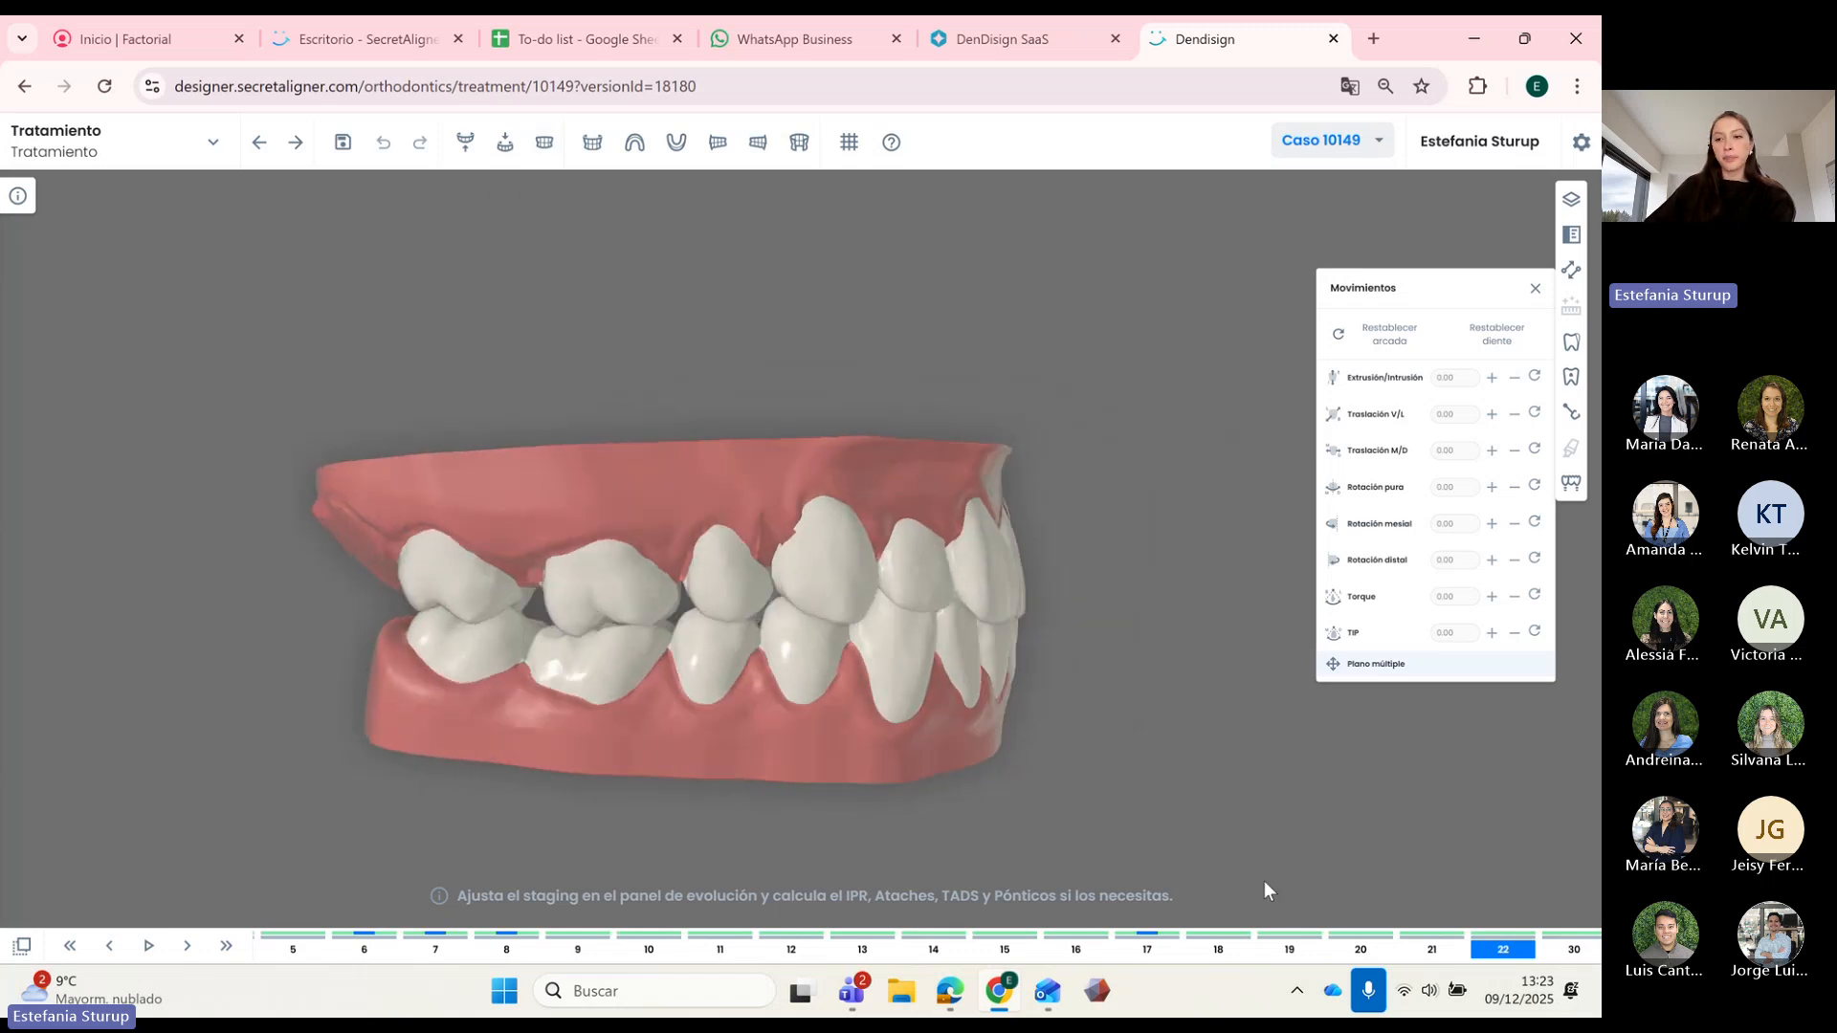
Step: At step 30, add a vertical rectangular attachment to an upper tooth on all steps and lower it slightly
click(1571, 378)
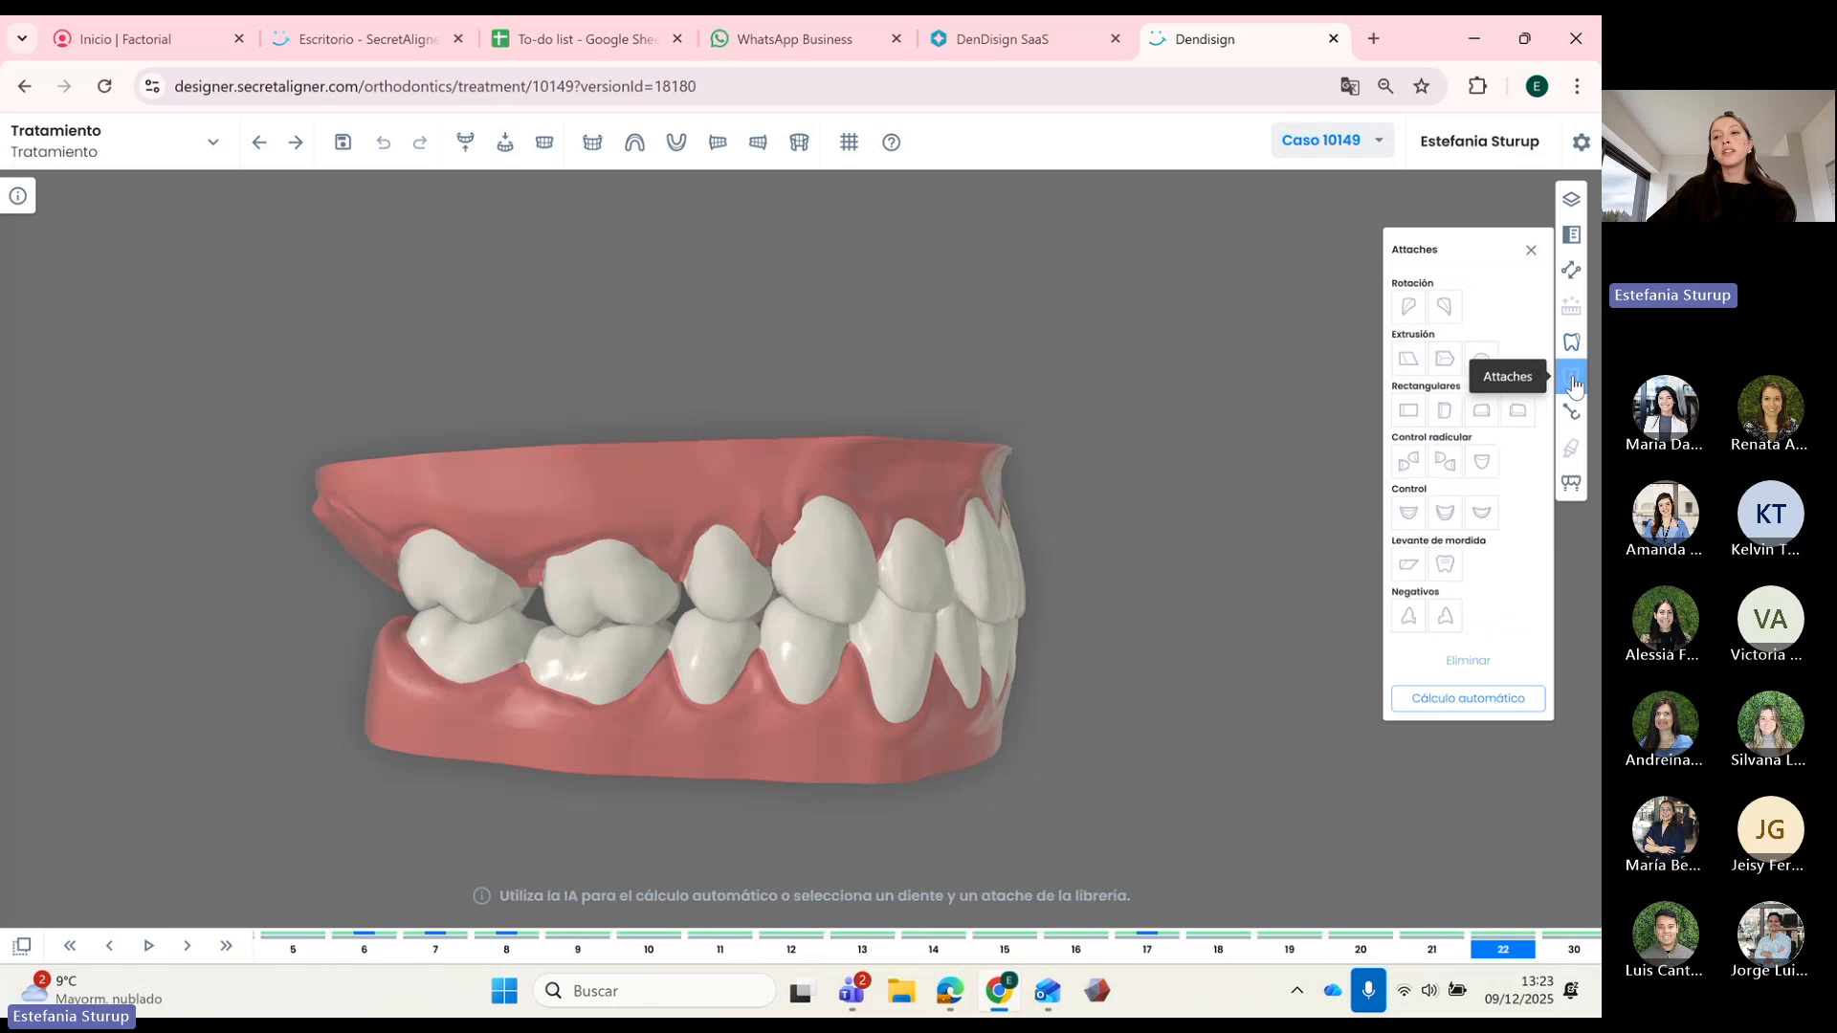
drag(894, 737, 985, 647)
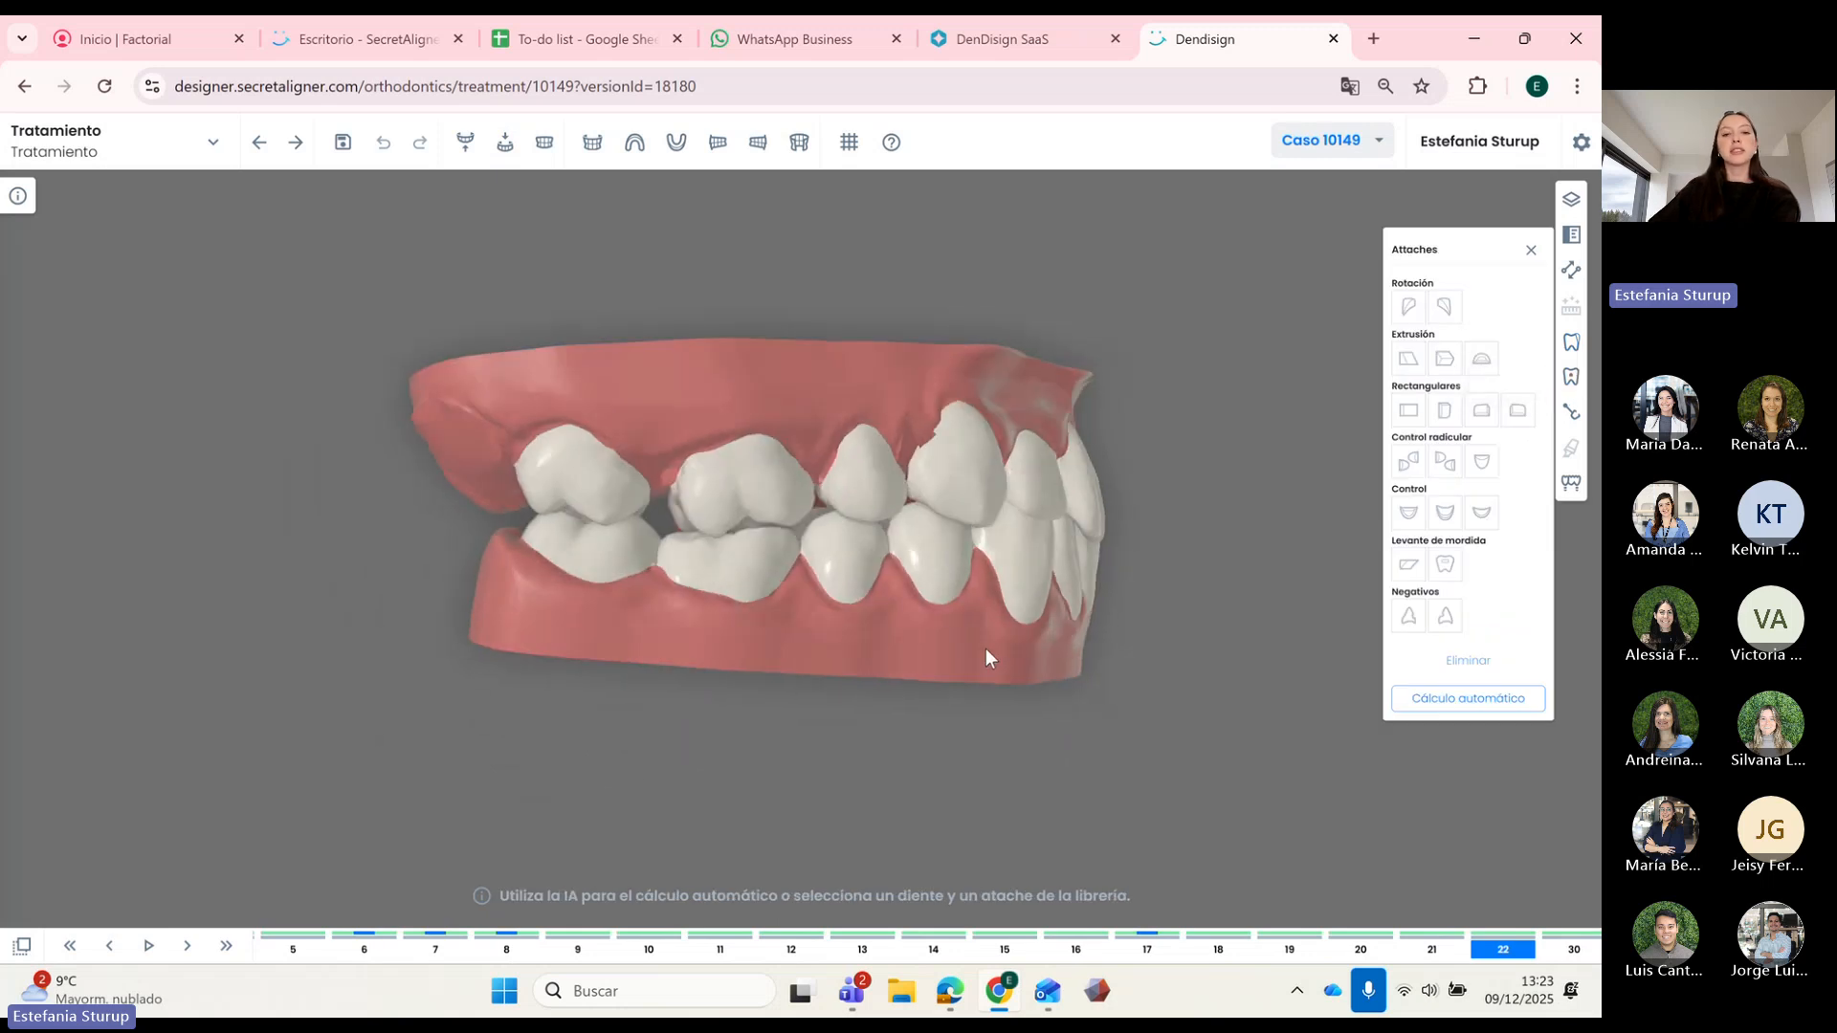
click(227, 947)
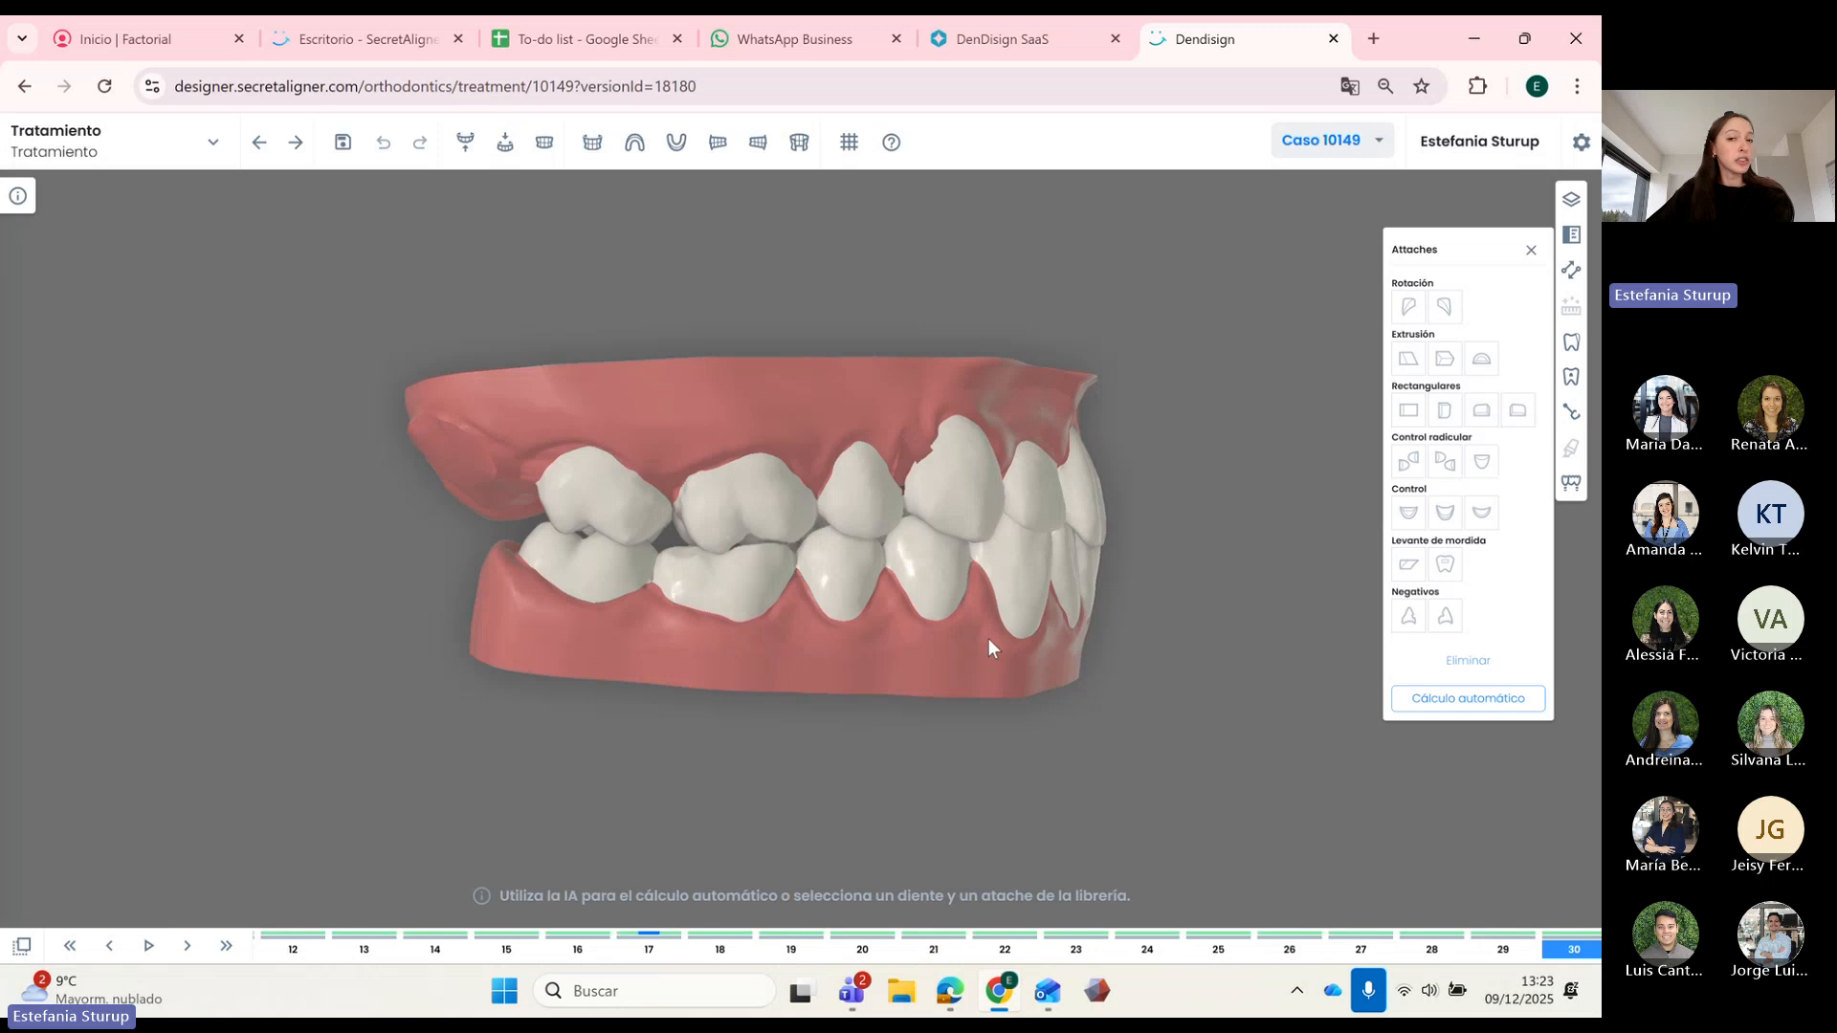
drag(989, 639, 955, 657)
click(901, 490)
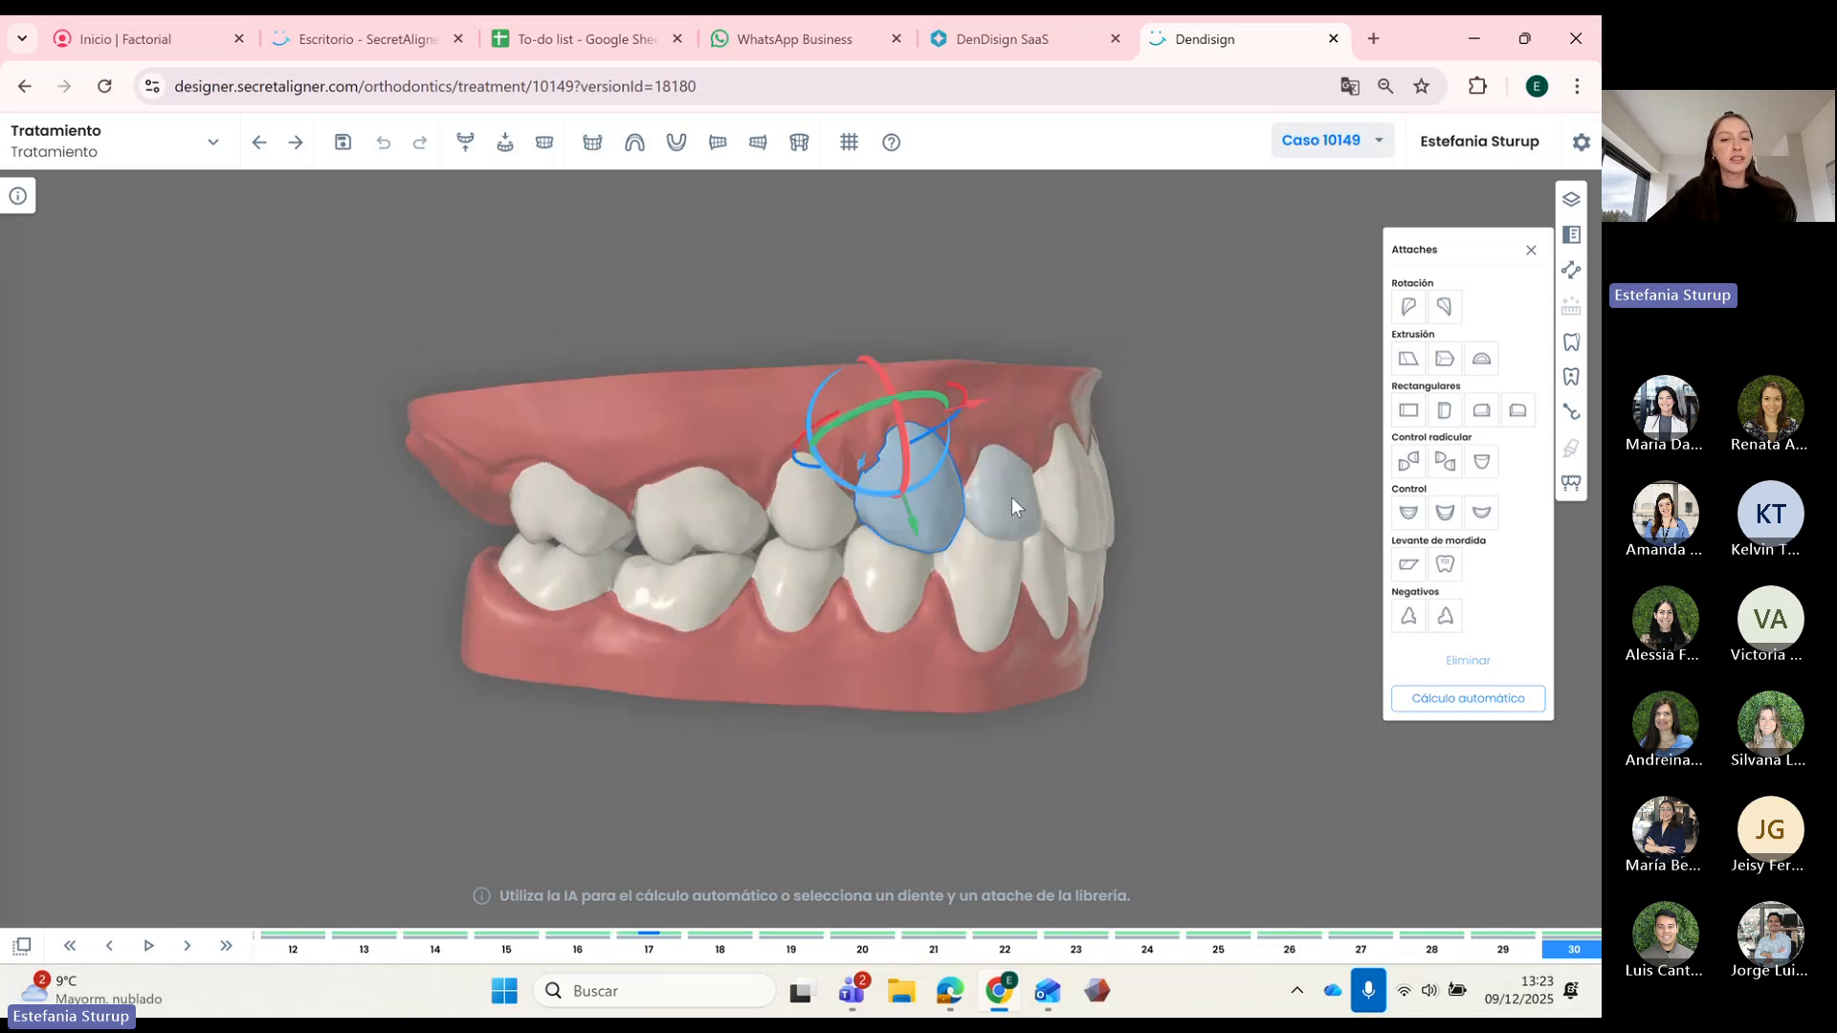
click(1447, 410)
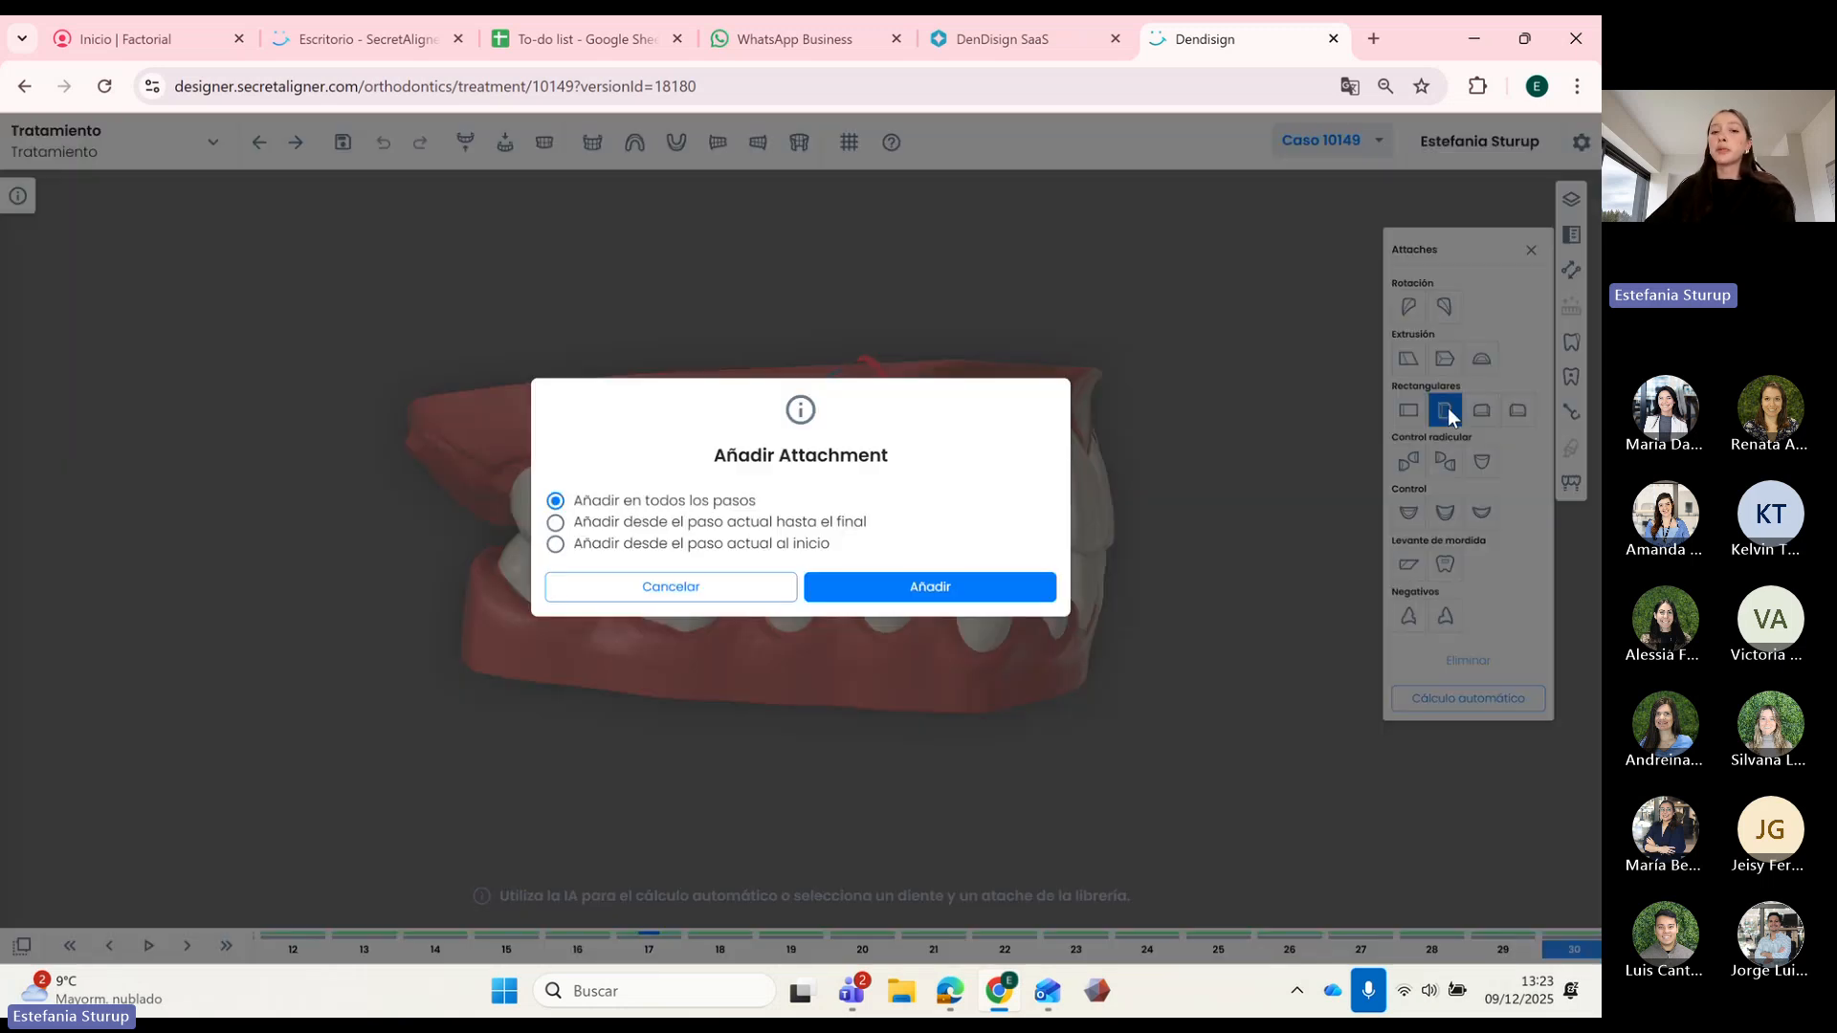
click(892, 589)
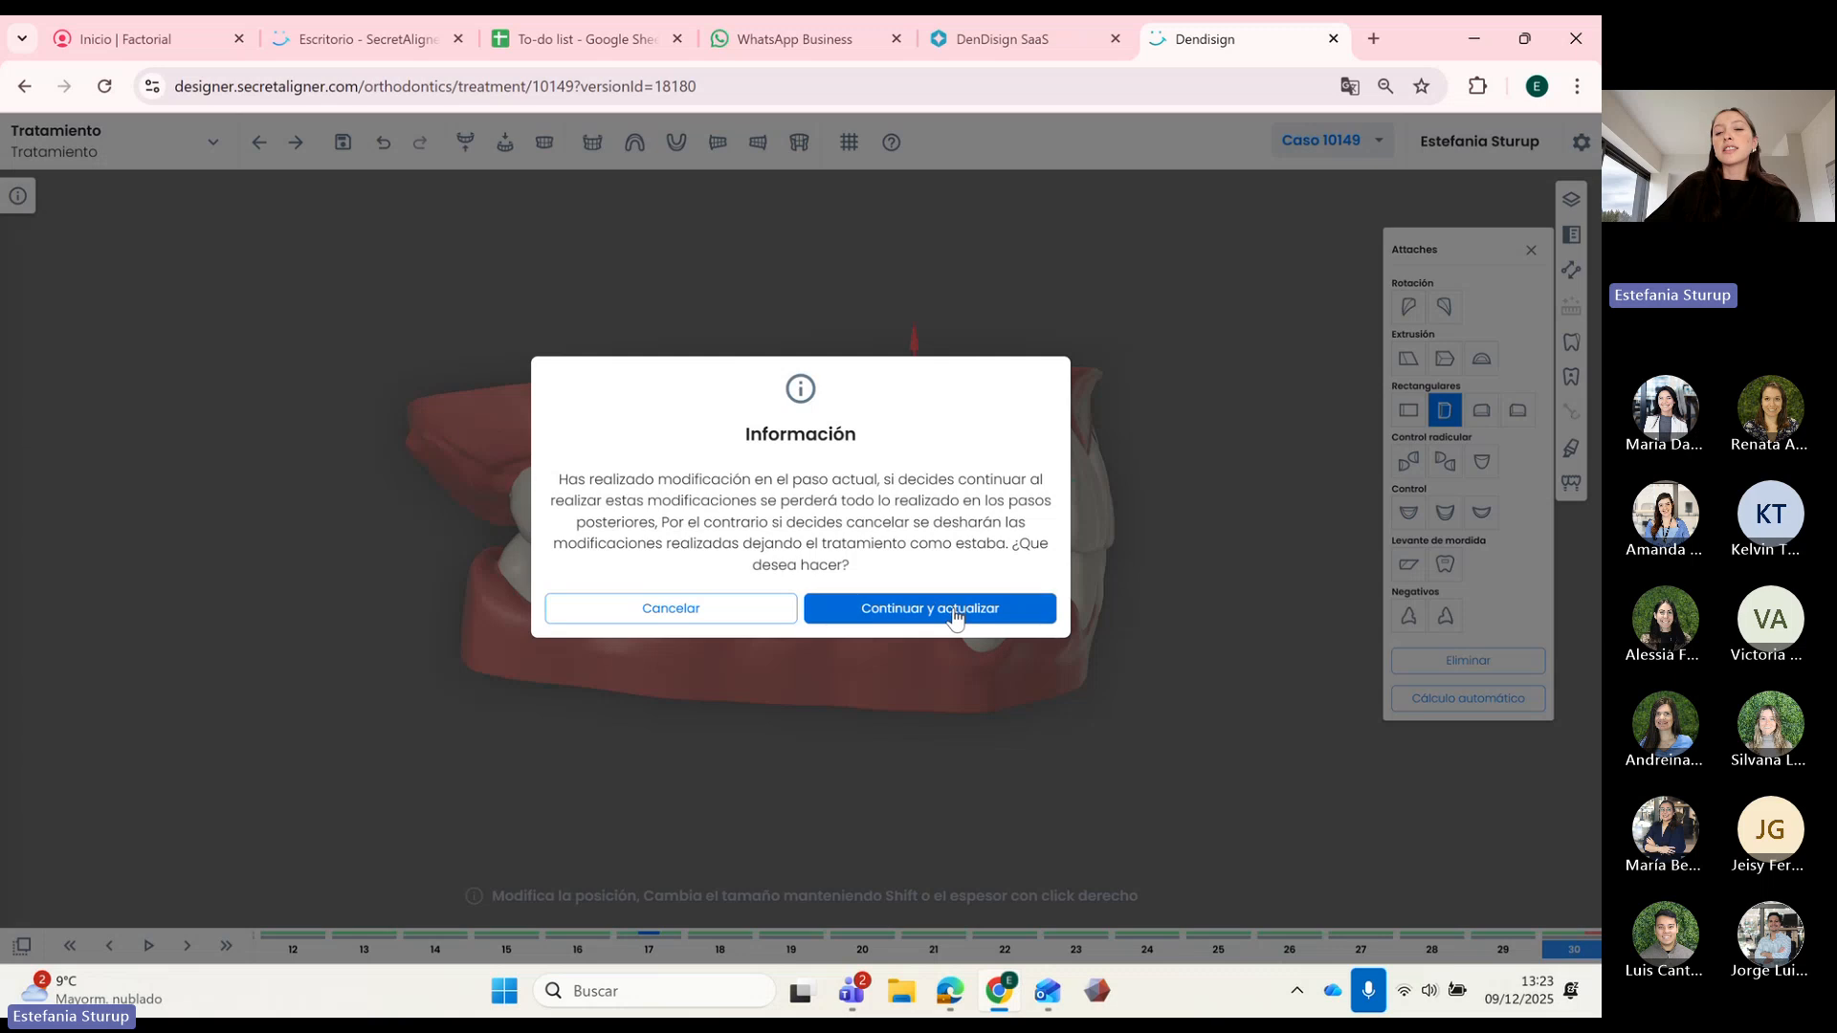
click(948, 607)
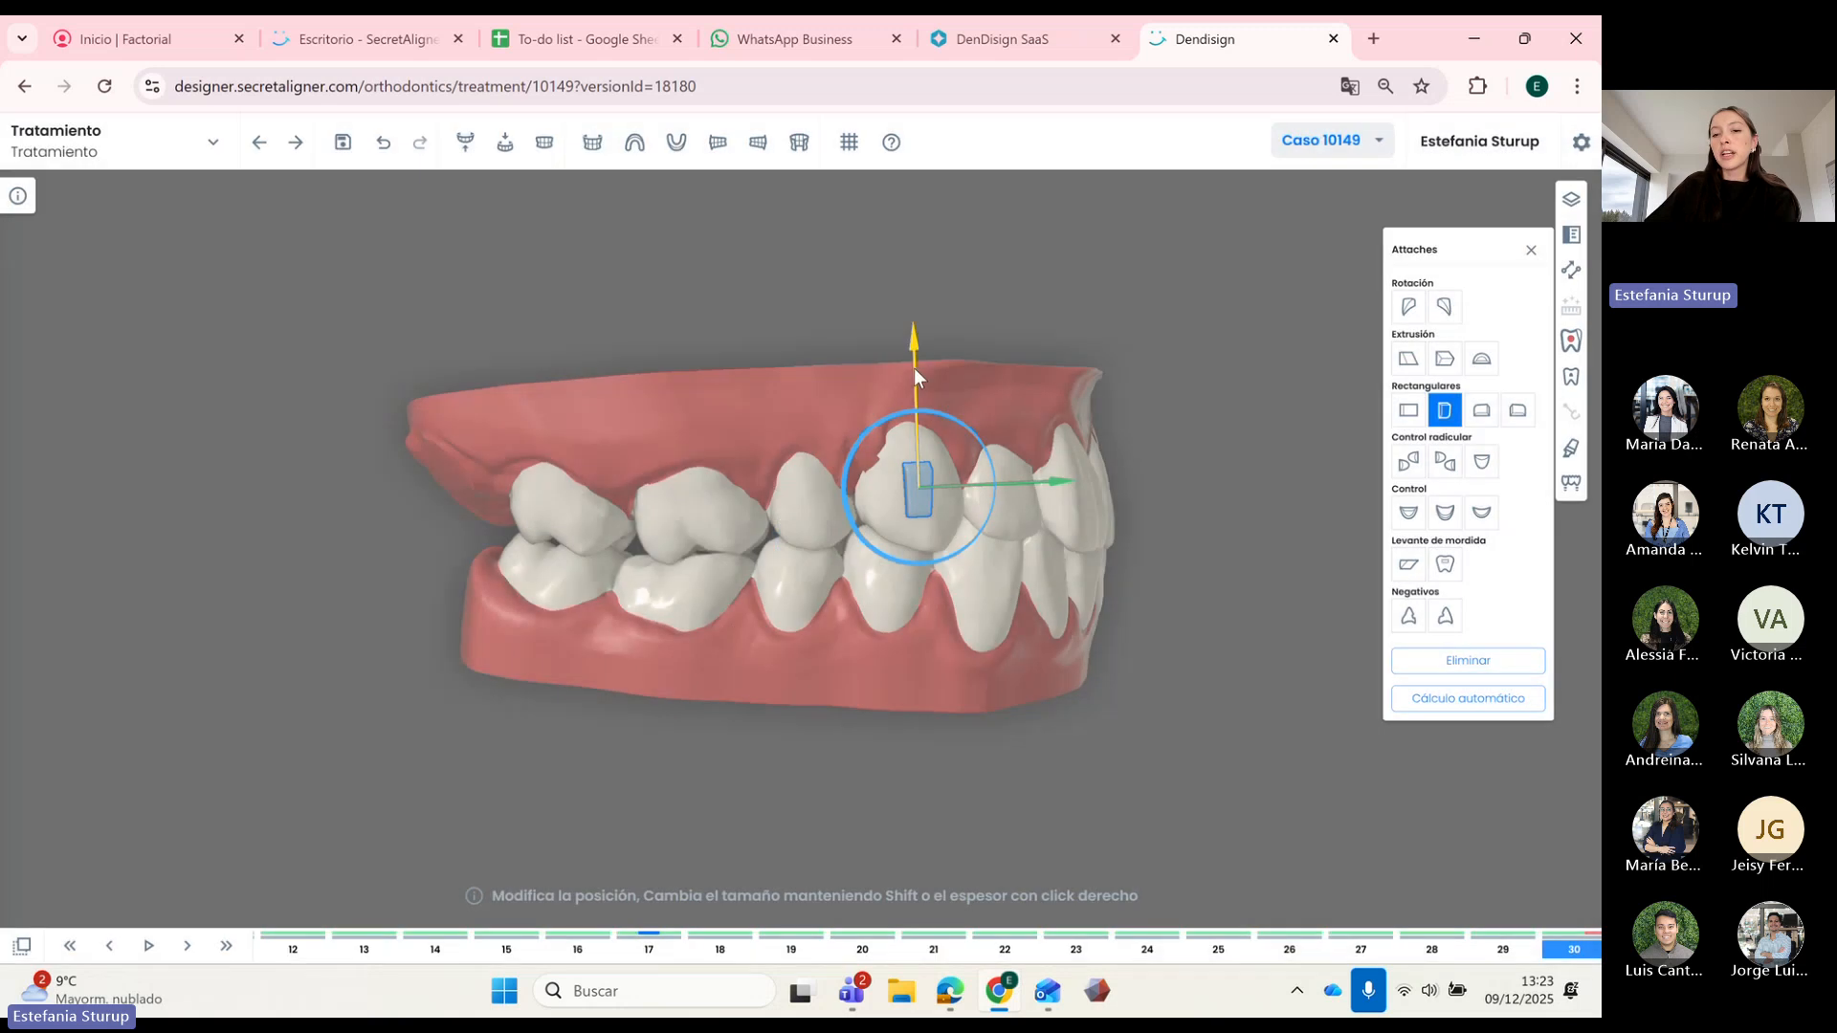
drag(914, 369, 914, 376)
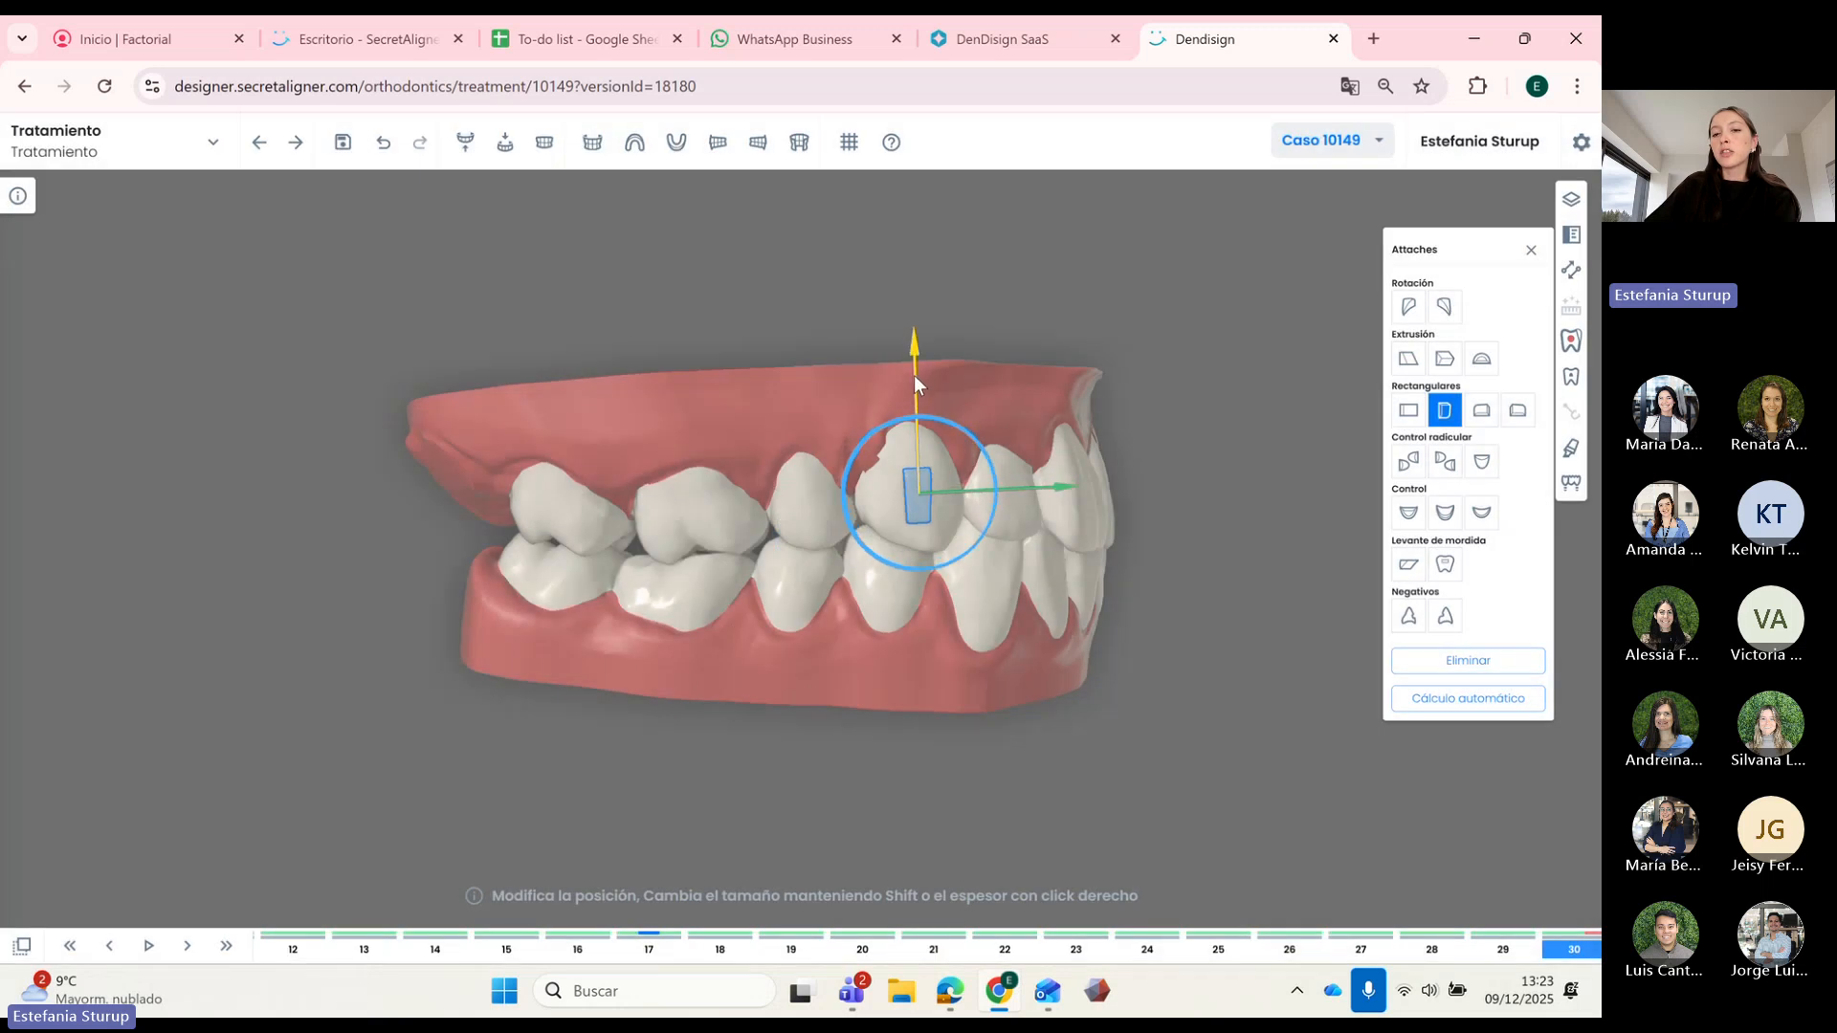
Step: Add the vertical rectangular attachment to the next upper premolar on all steps and nudge it down
drag(1014, 747, 1013, 723)
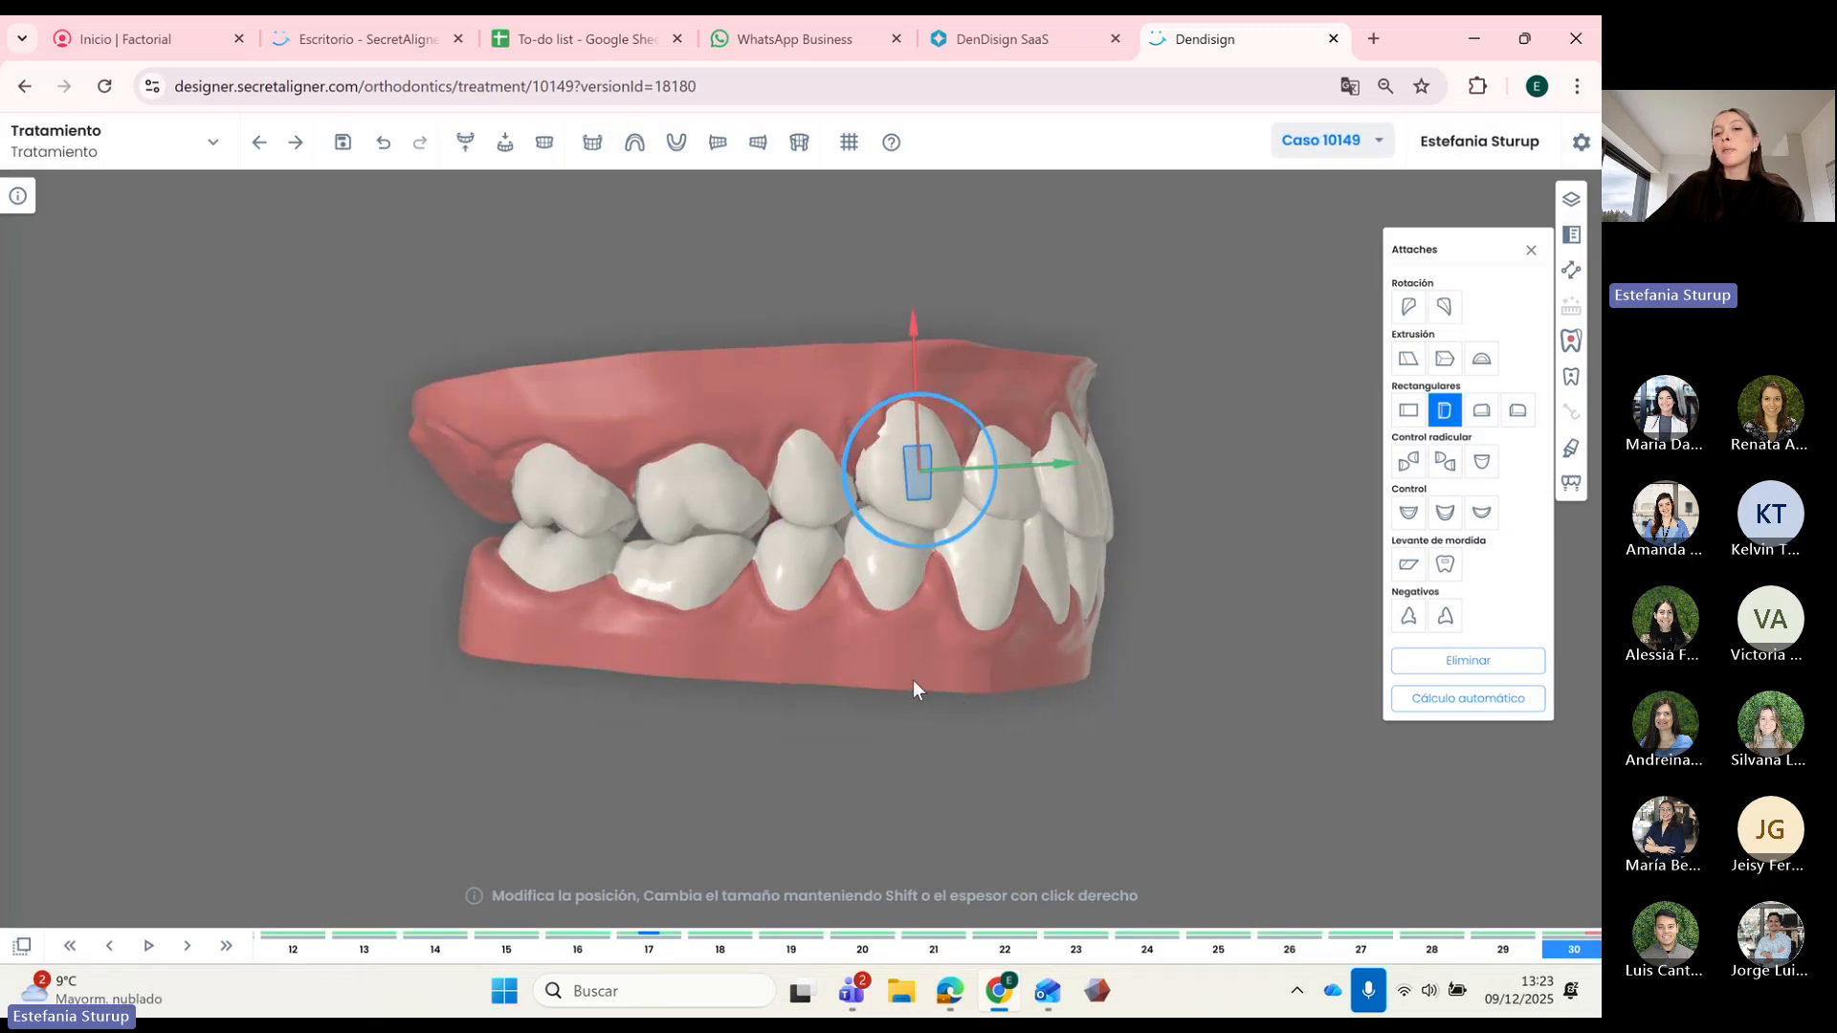
drag(912, 679, 928, 693)
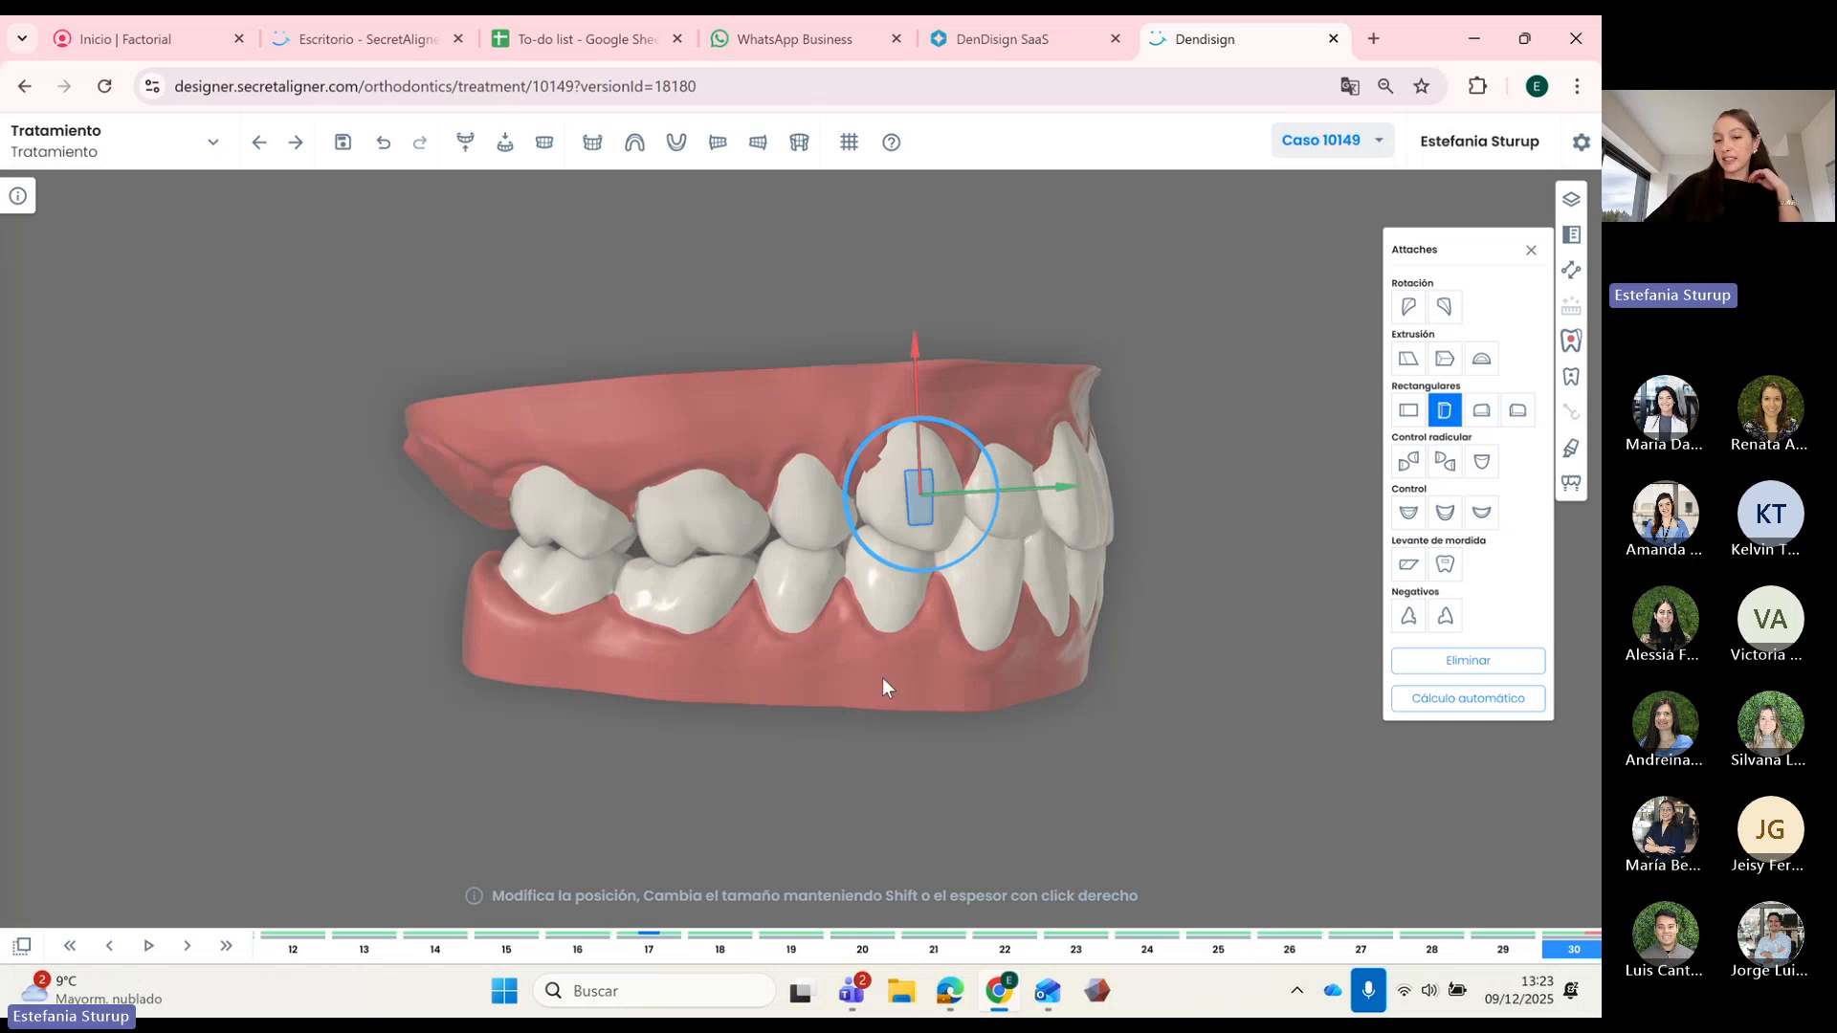
drag(897, 676, 907, 680)
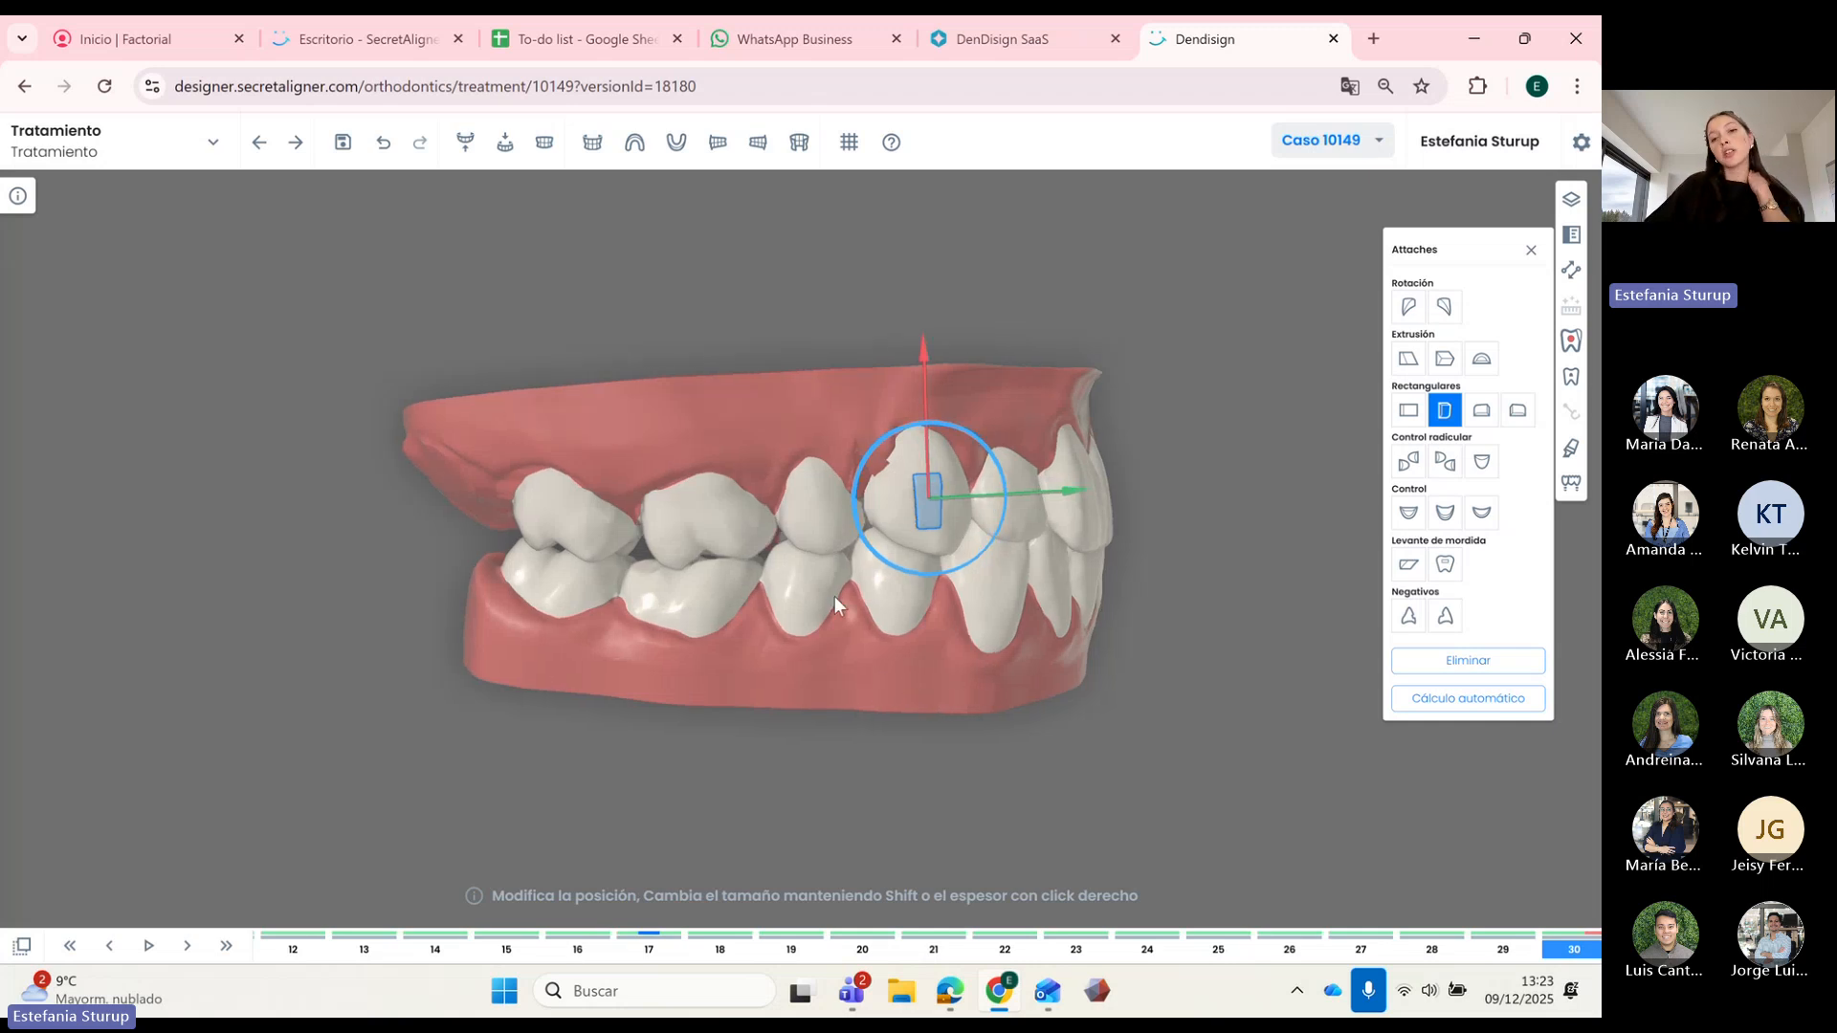
click(820, 519)
click(1446, 412)
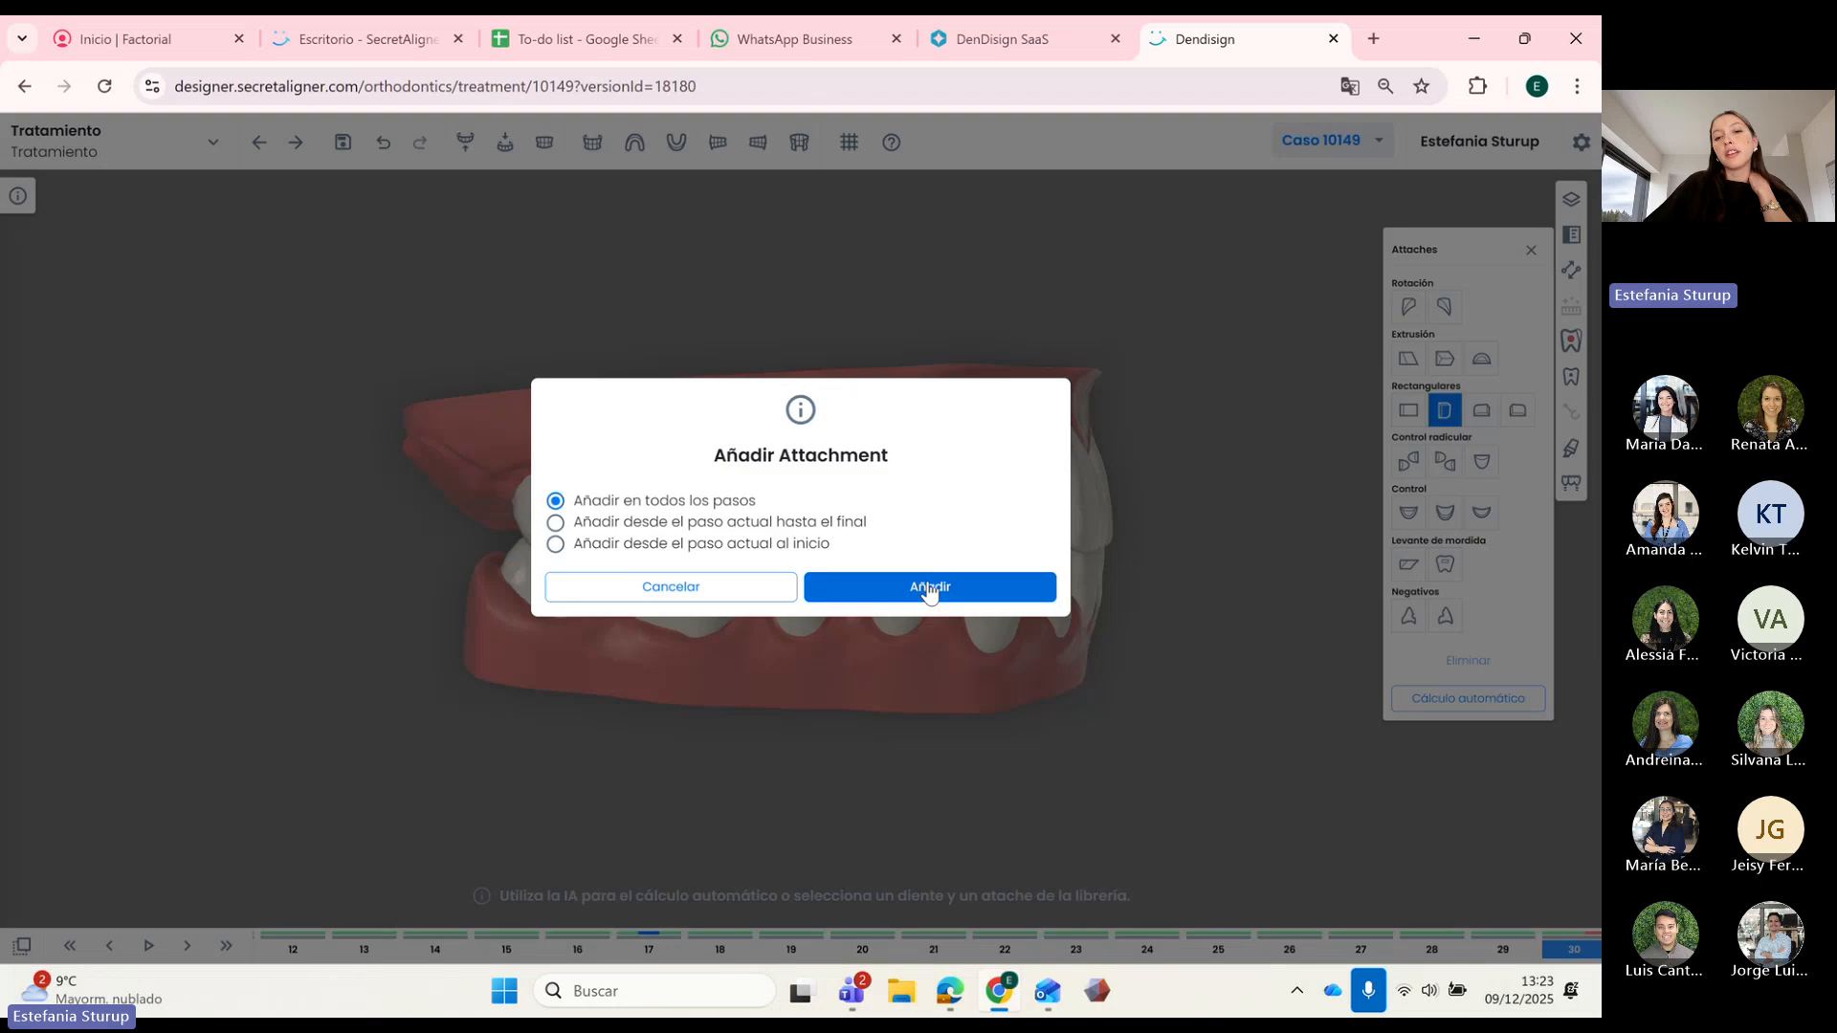
click(934, 589)
drag(830, 452, 881, 505)
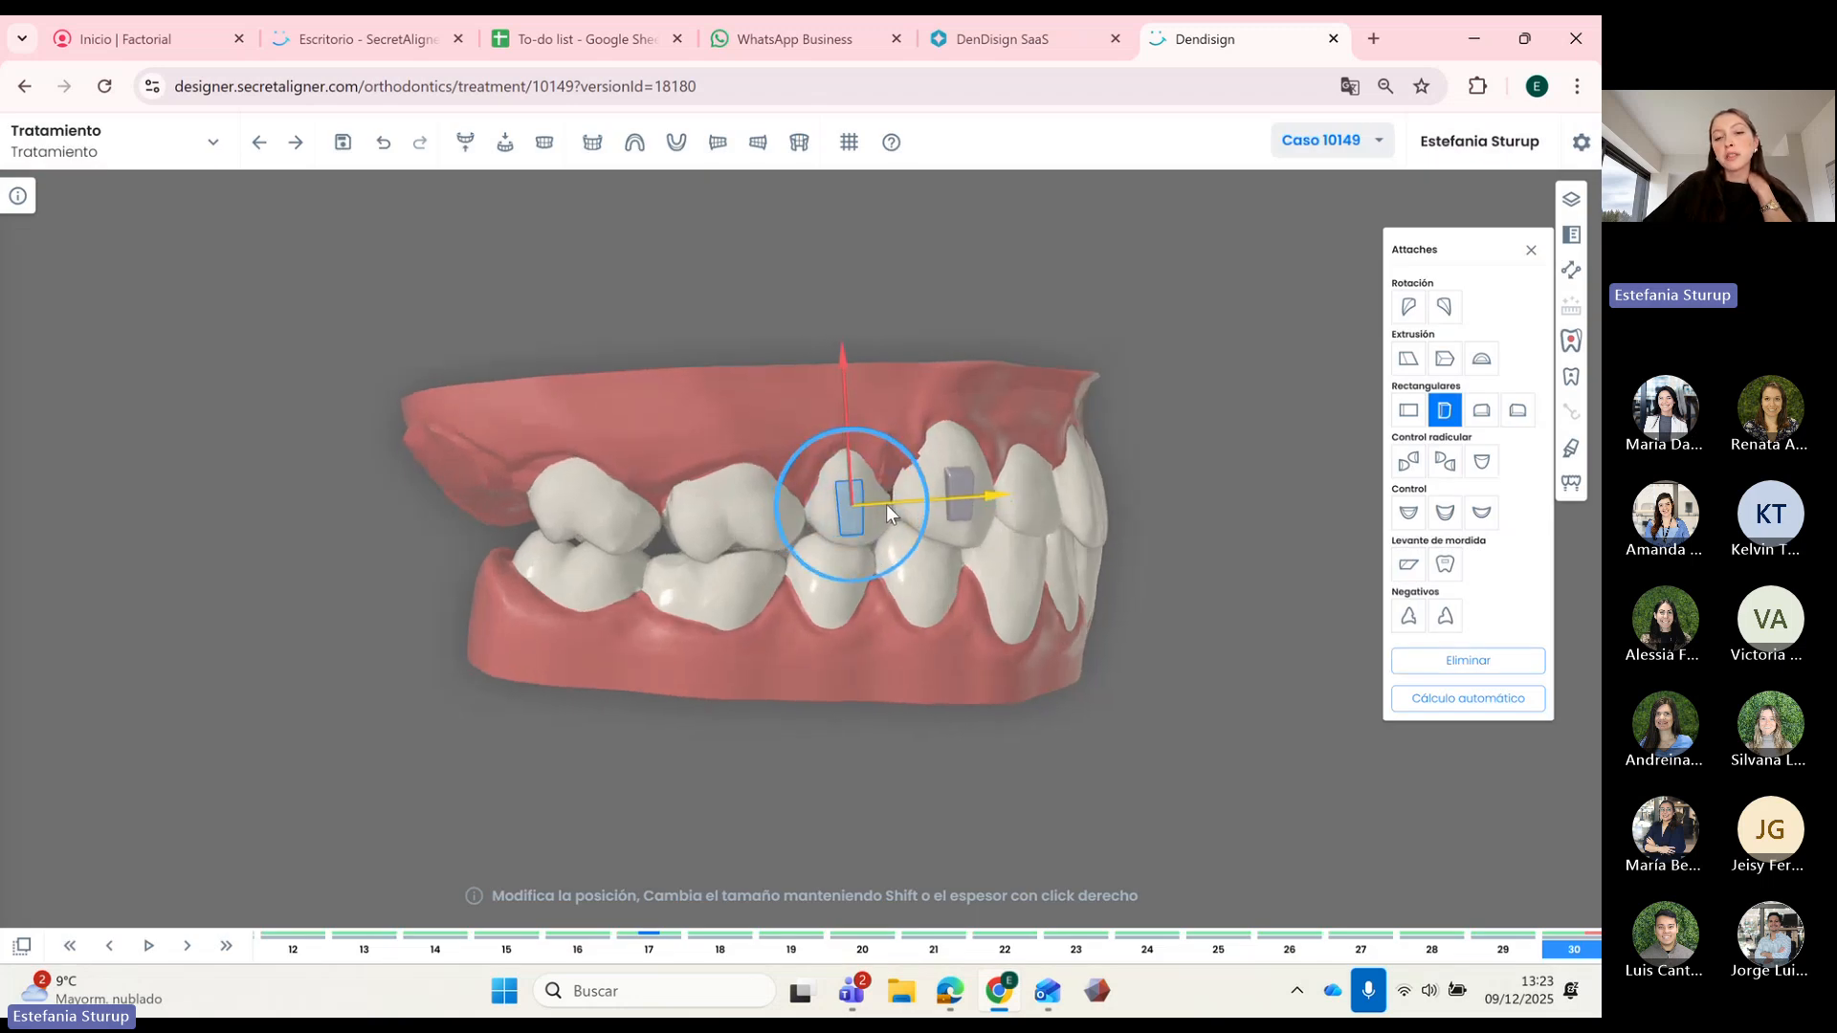
Step: Add the same attachment to the premolar further back on all steps and shift it up-right
click(743, 509)
click(1446, 412)
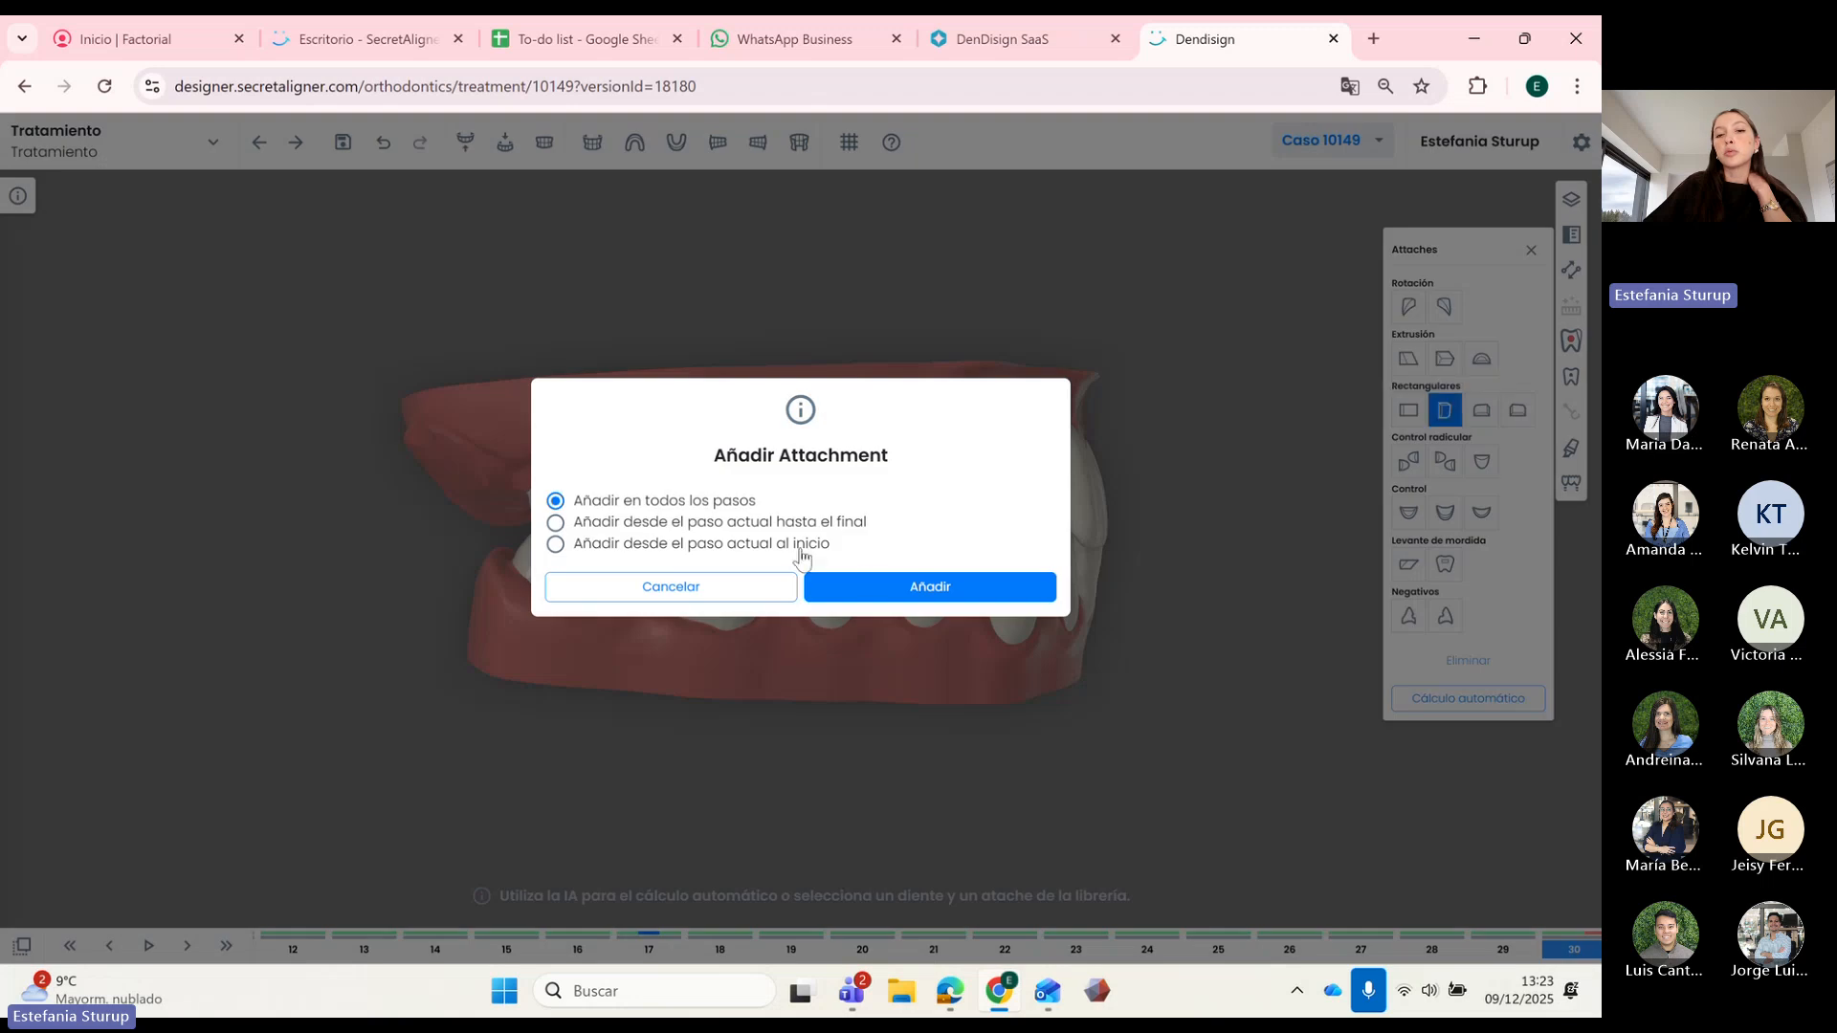
click(868, 588)
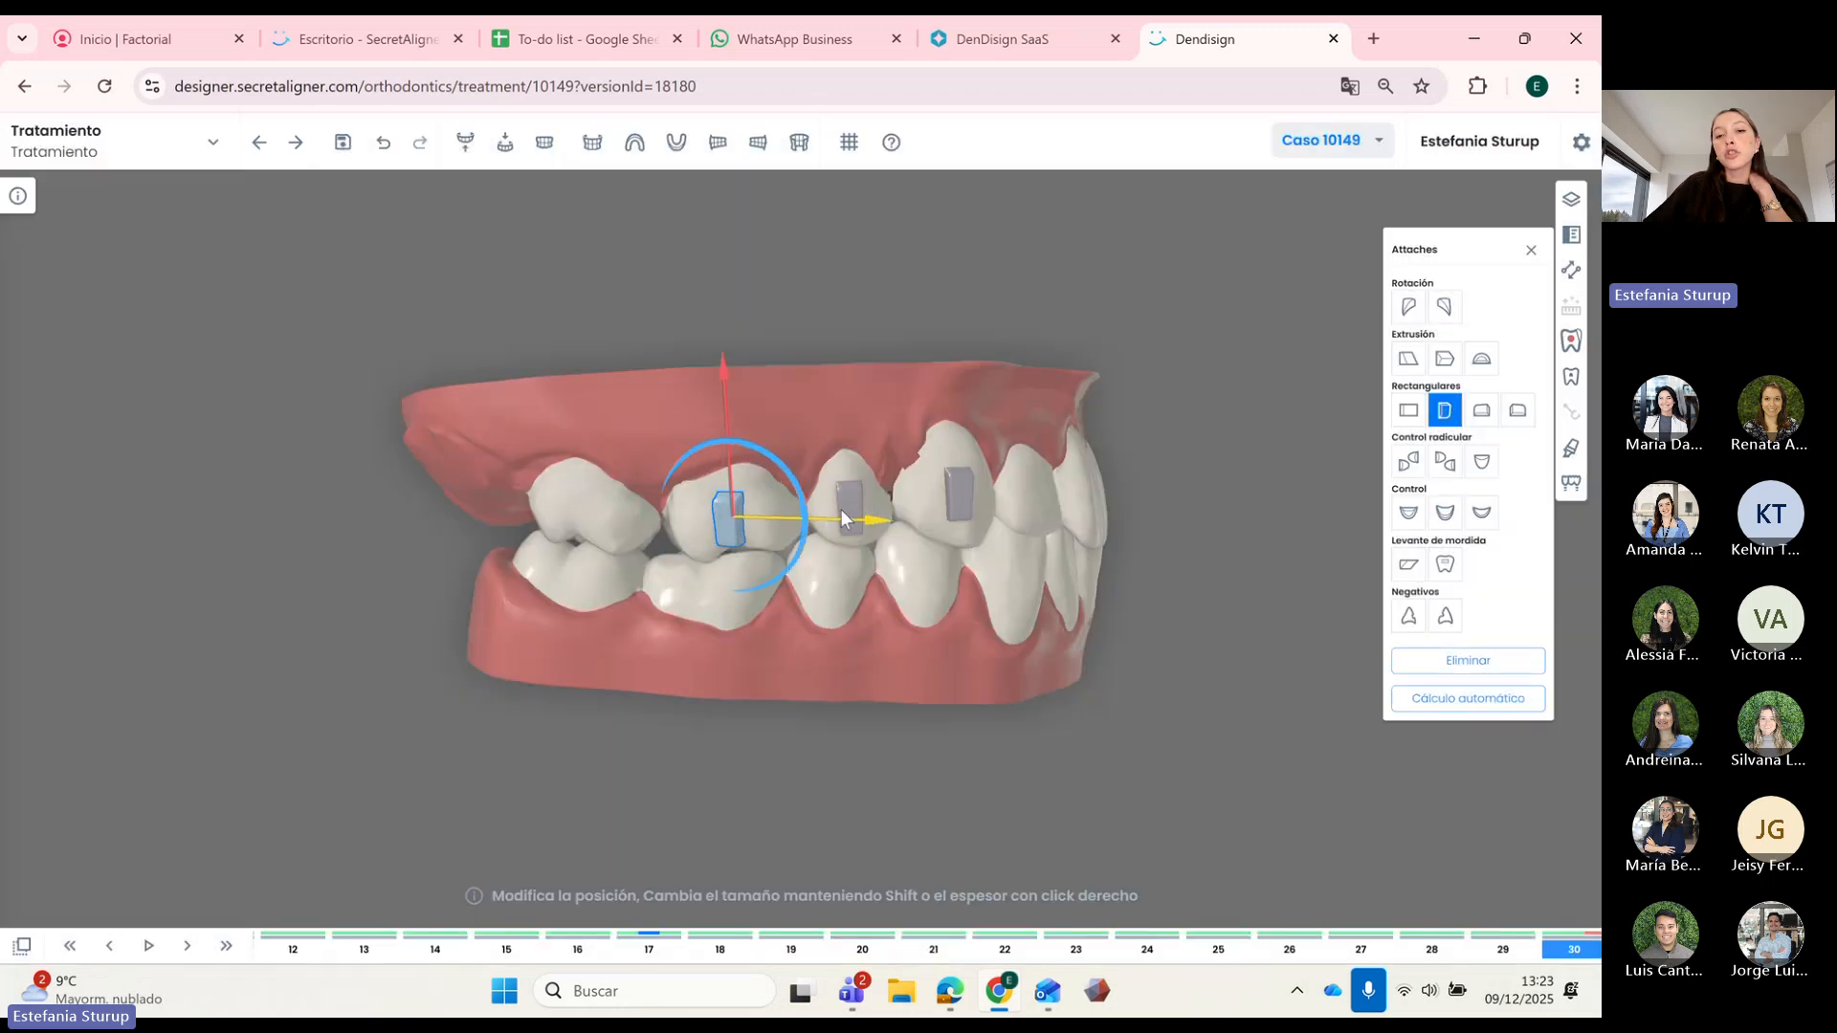
drag(860, 509, 866, 509)
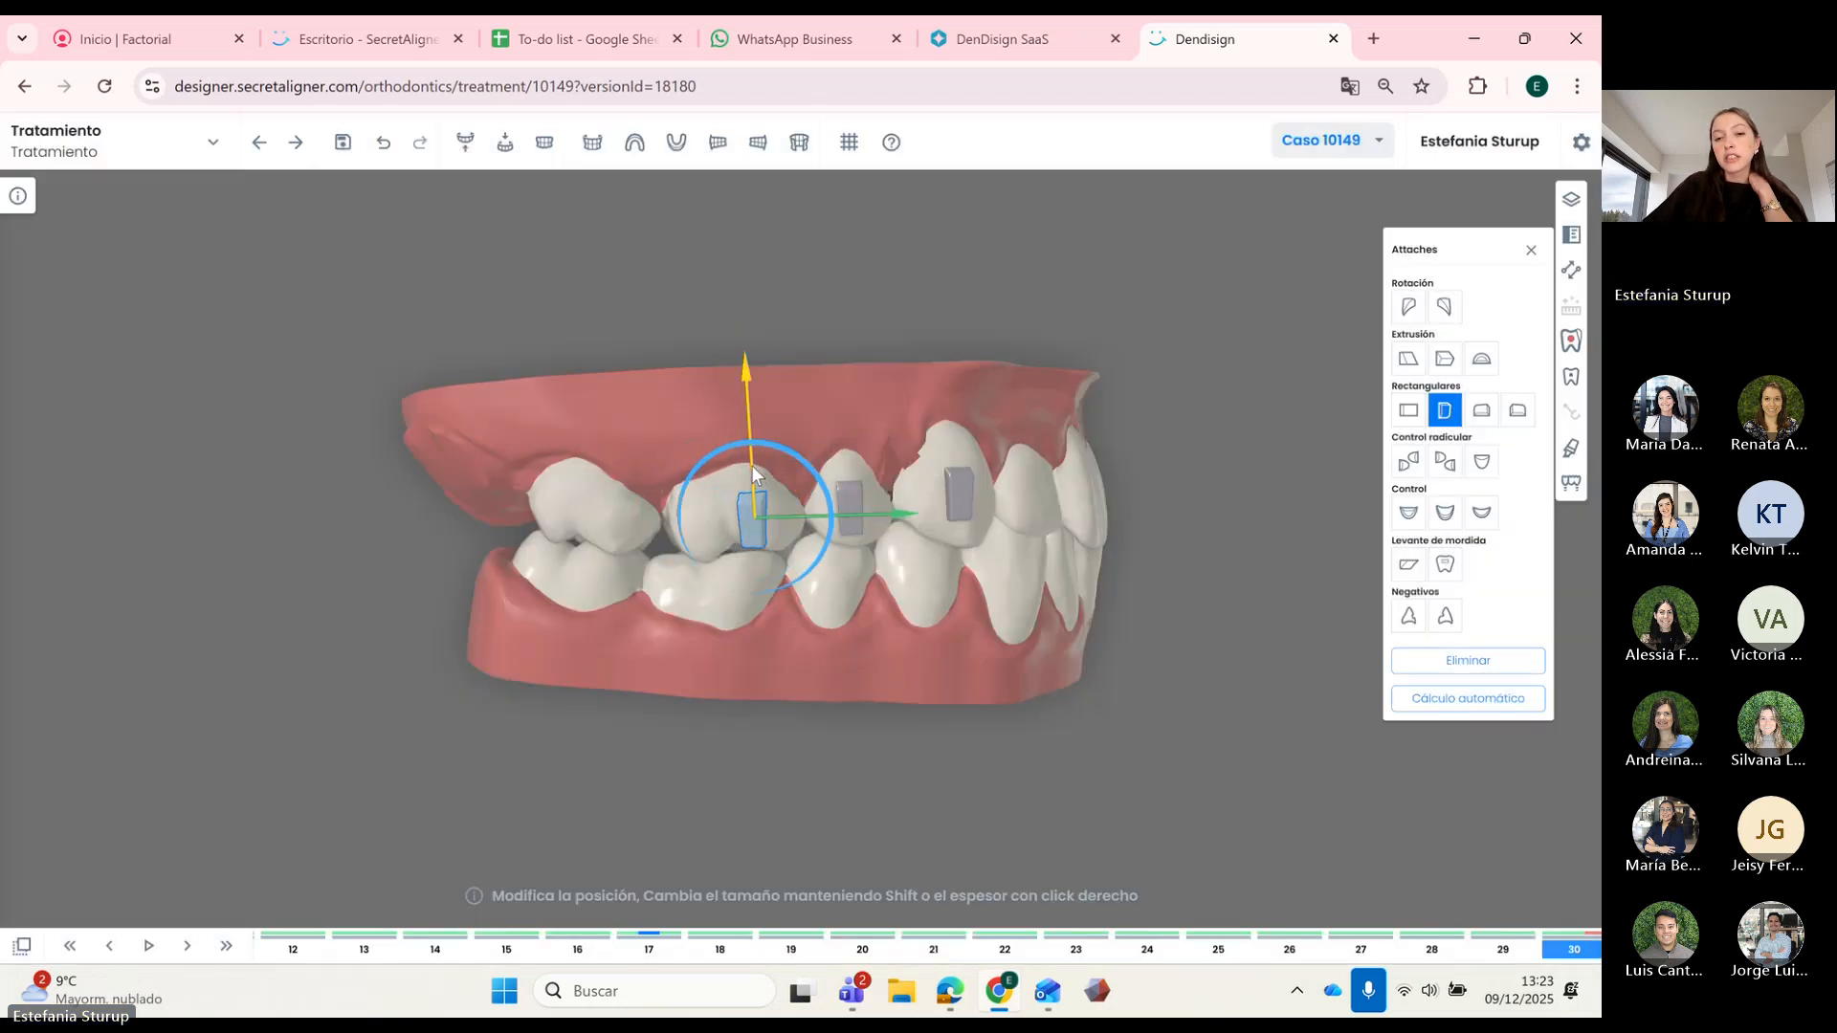
drag(752, 472, 751, 460)
click(897, 665)
drag(898, 665, 913, 665)
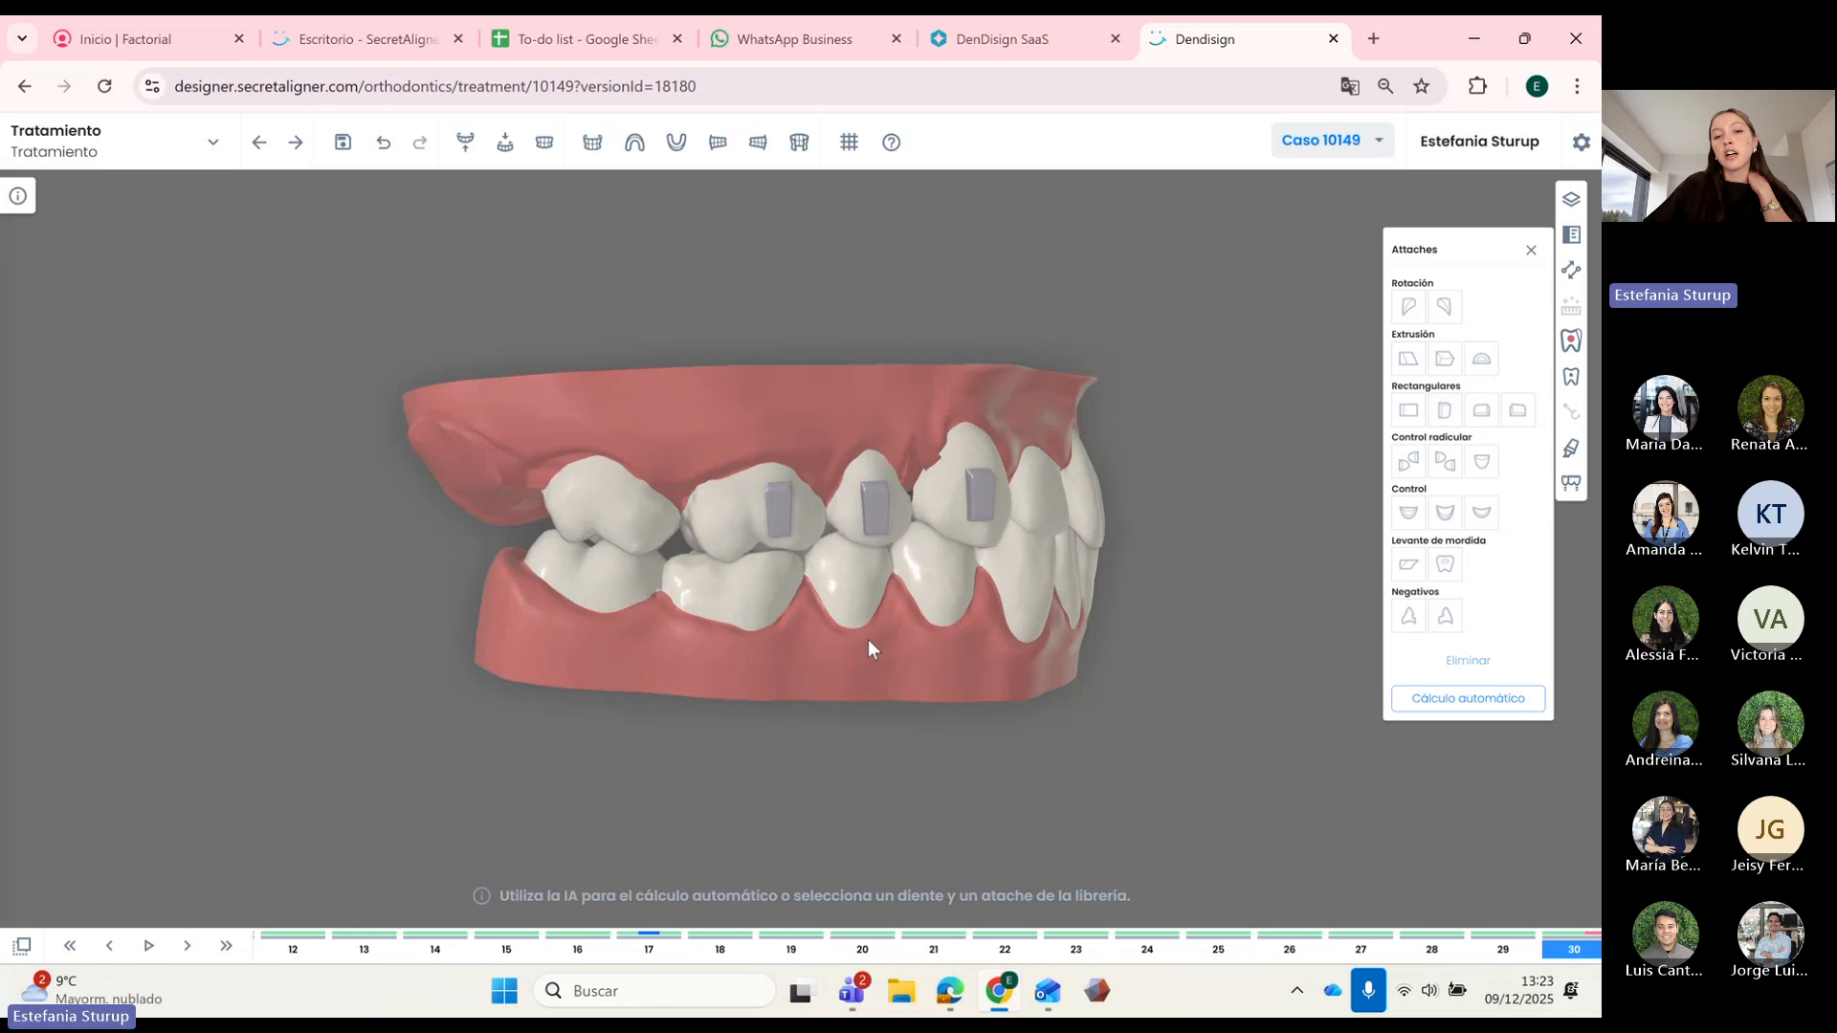
Step: Add the vertical rectangular attachment to the upper back molar on all steps, nudged slightly left
click(633, 522)
click(1444, 410)
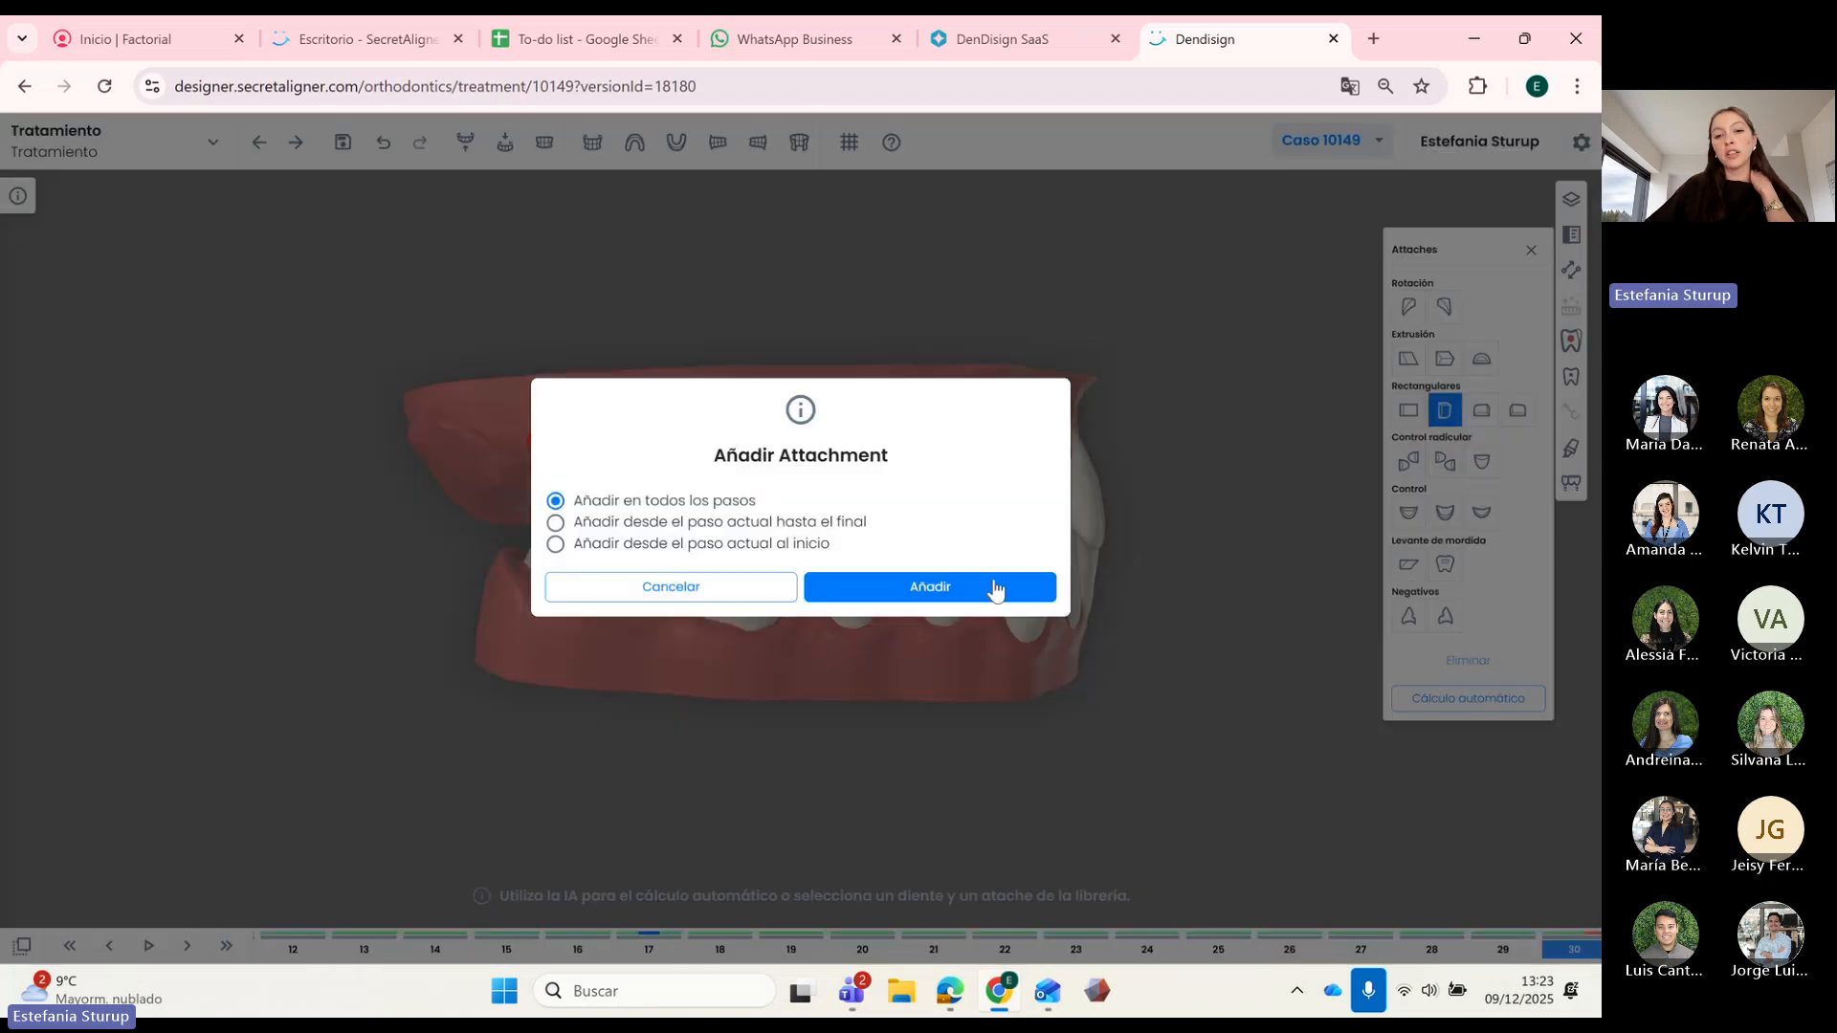
click(993, 587)
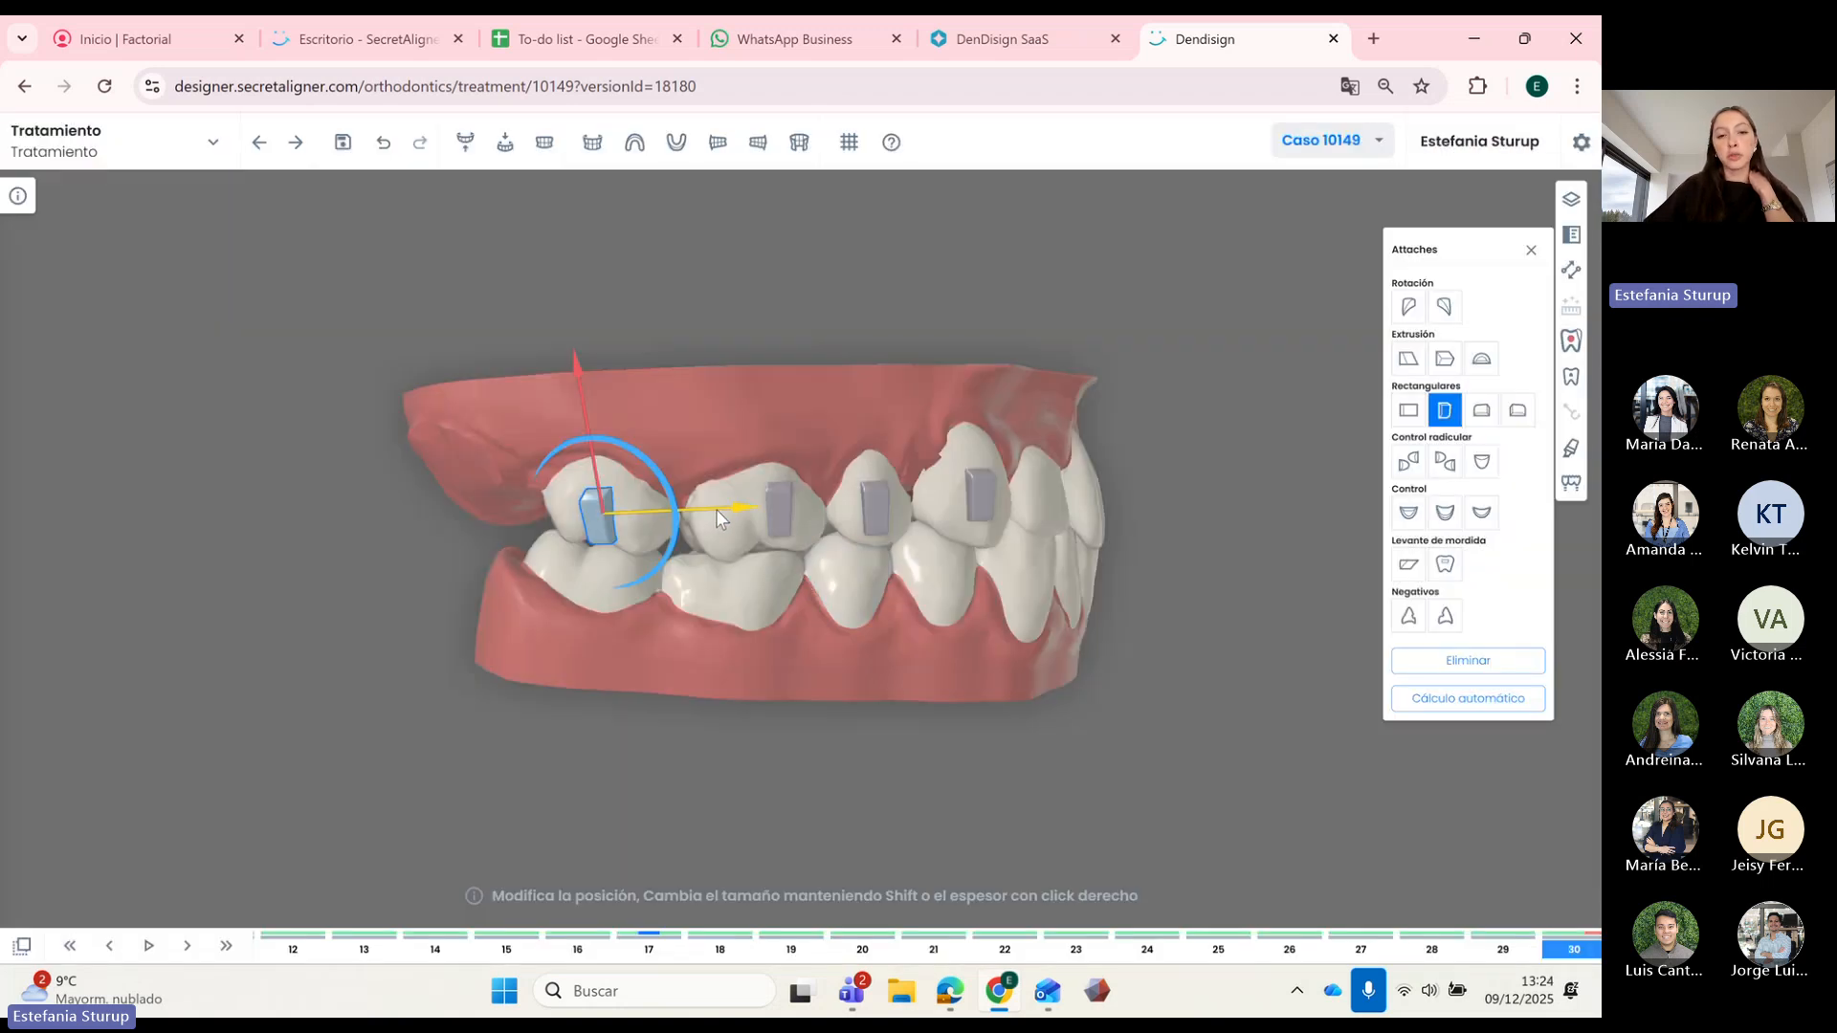
drag(700, 509, 698, 510)
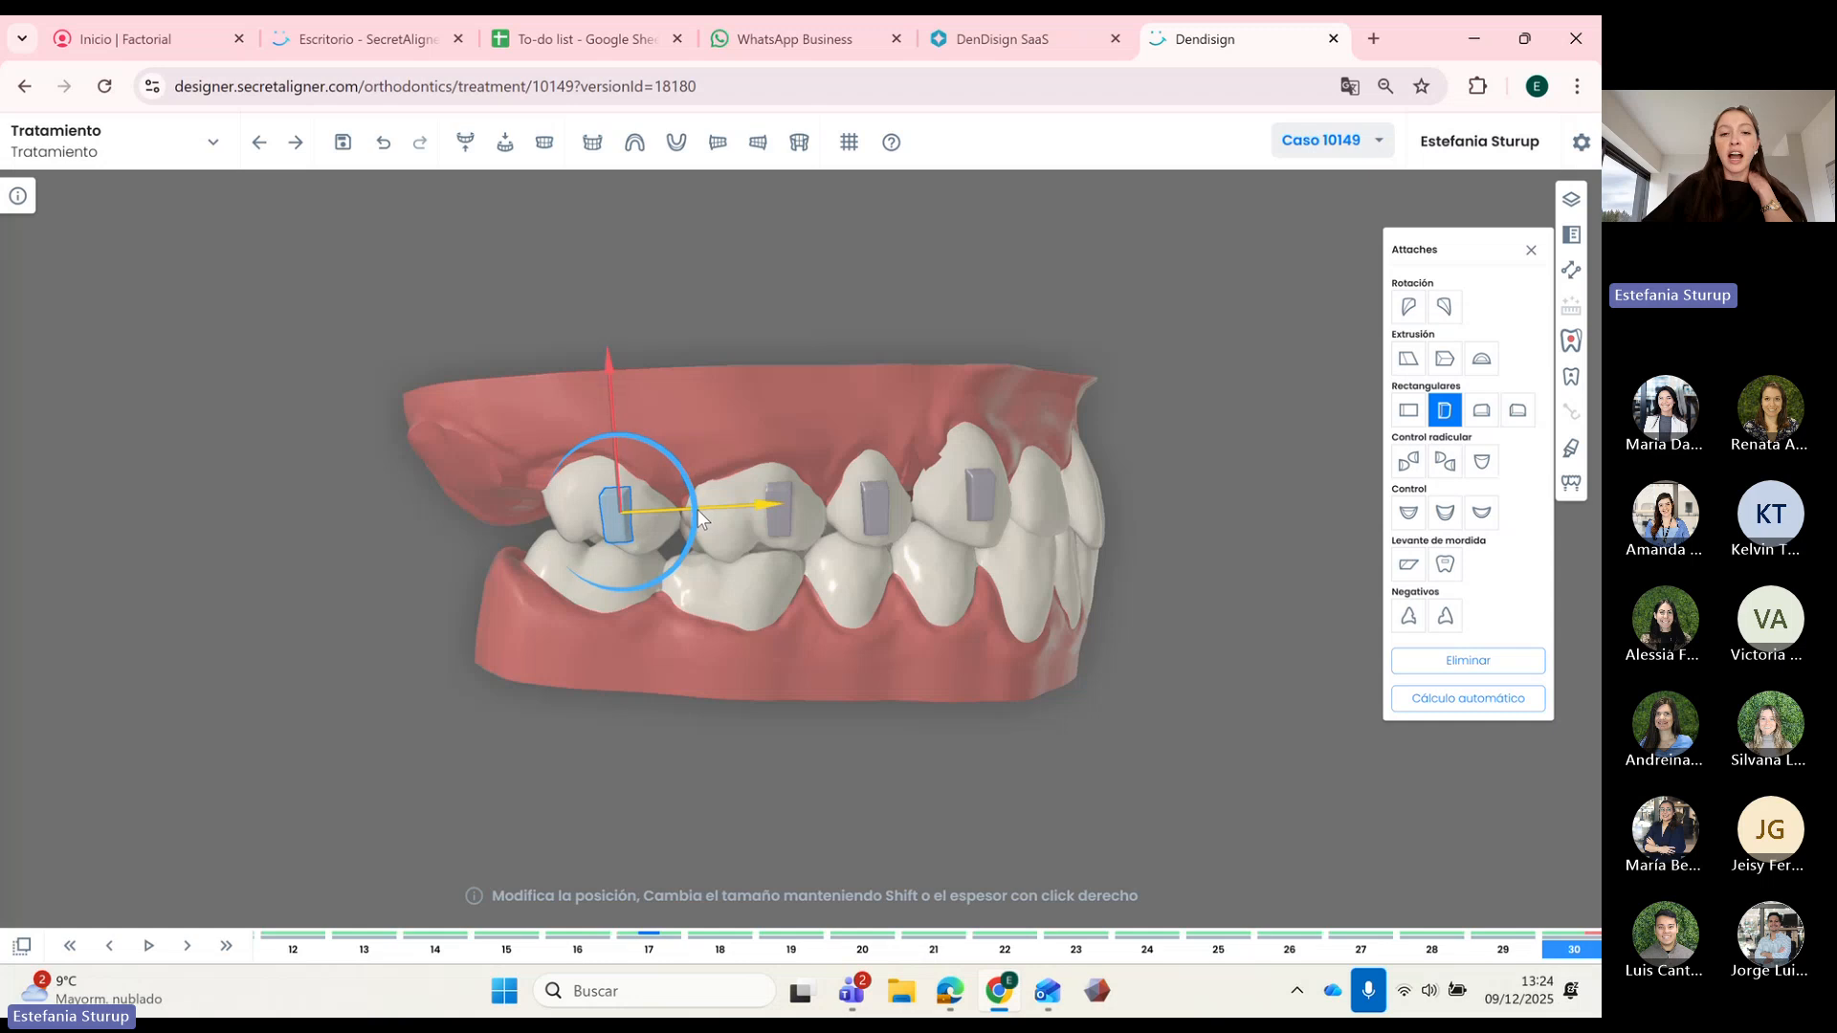
Step: Inspect the lower and upper back teeth, ending with the upper canine selected
click(725, 565)
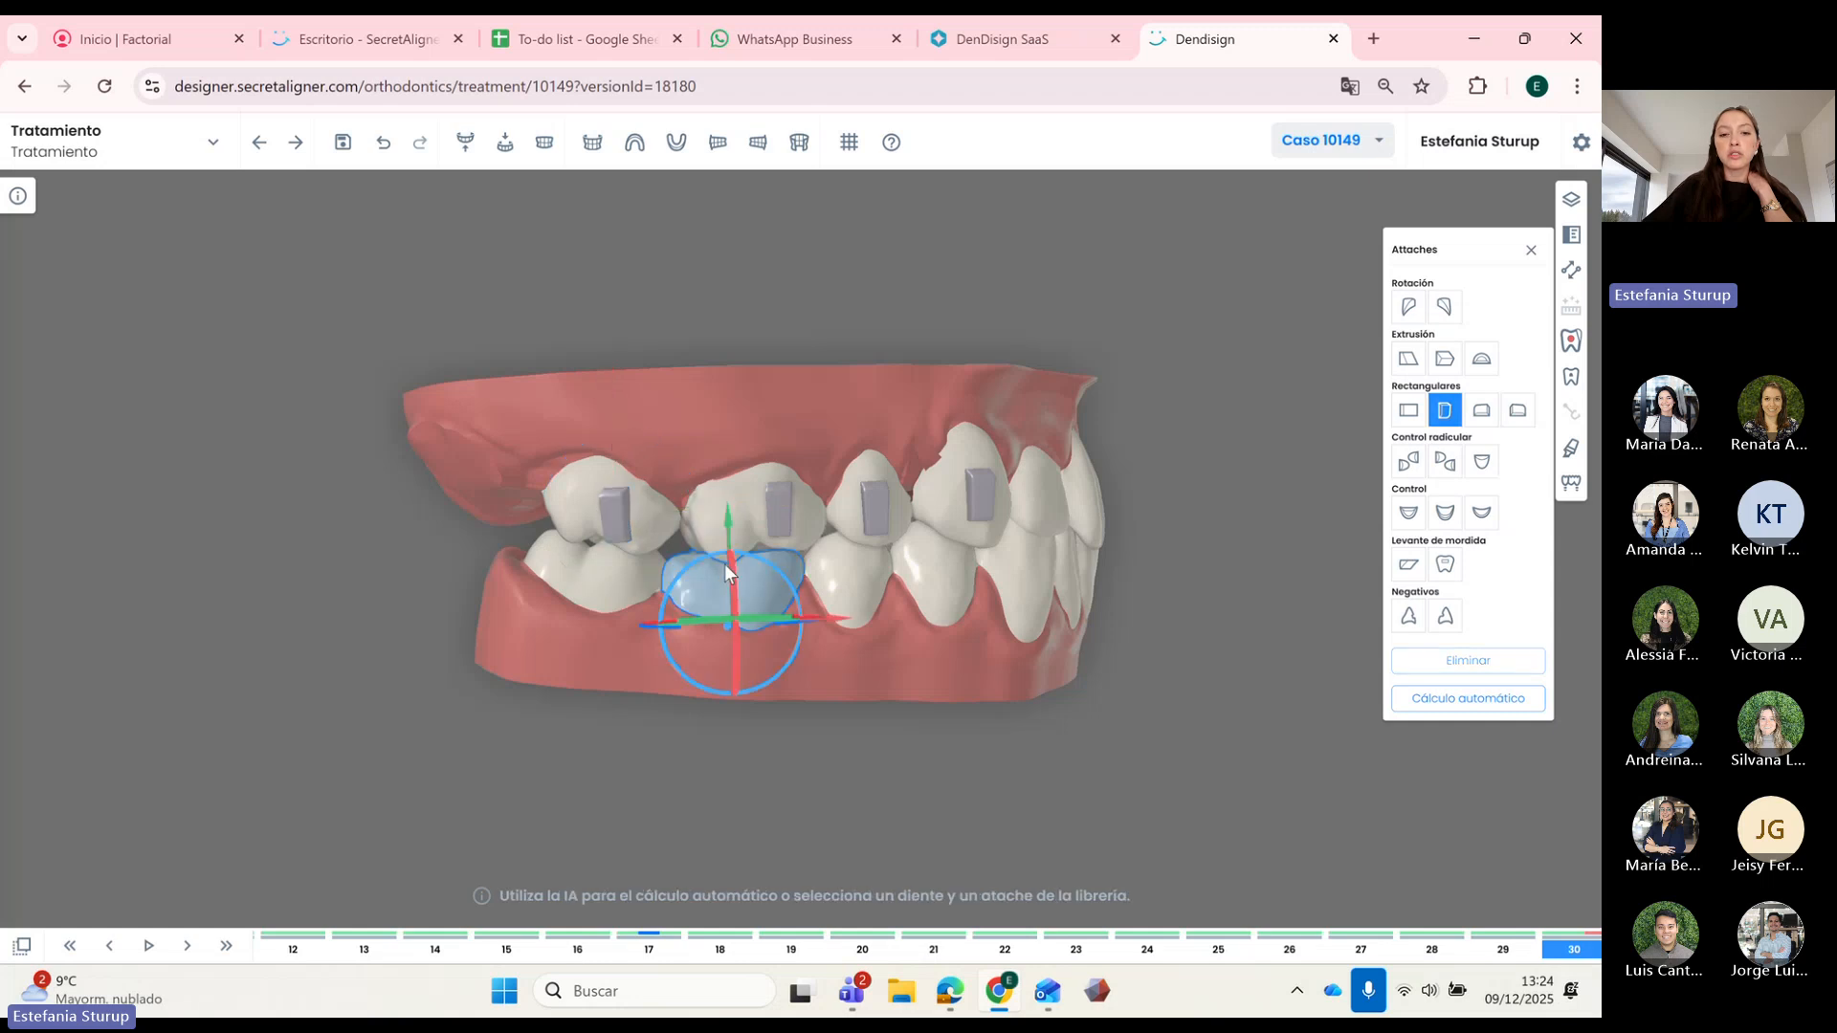
click(697, 513)
click(668, 532)
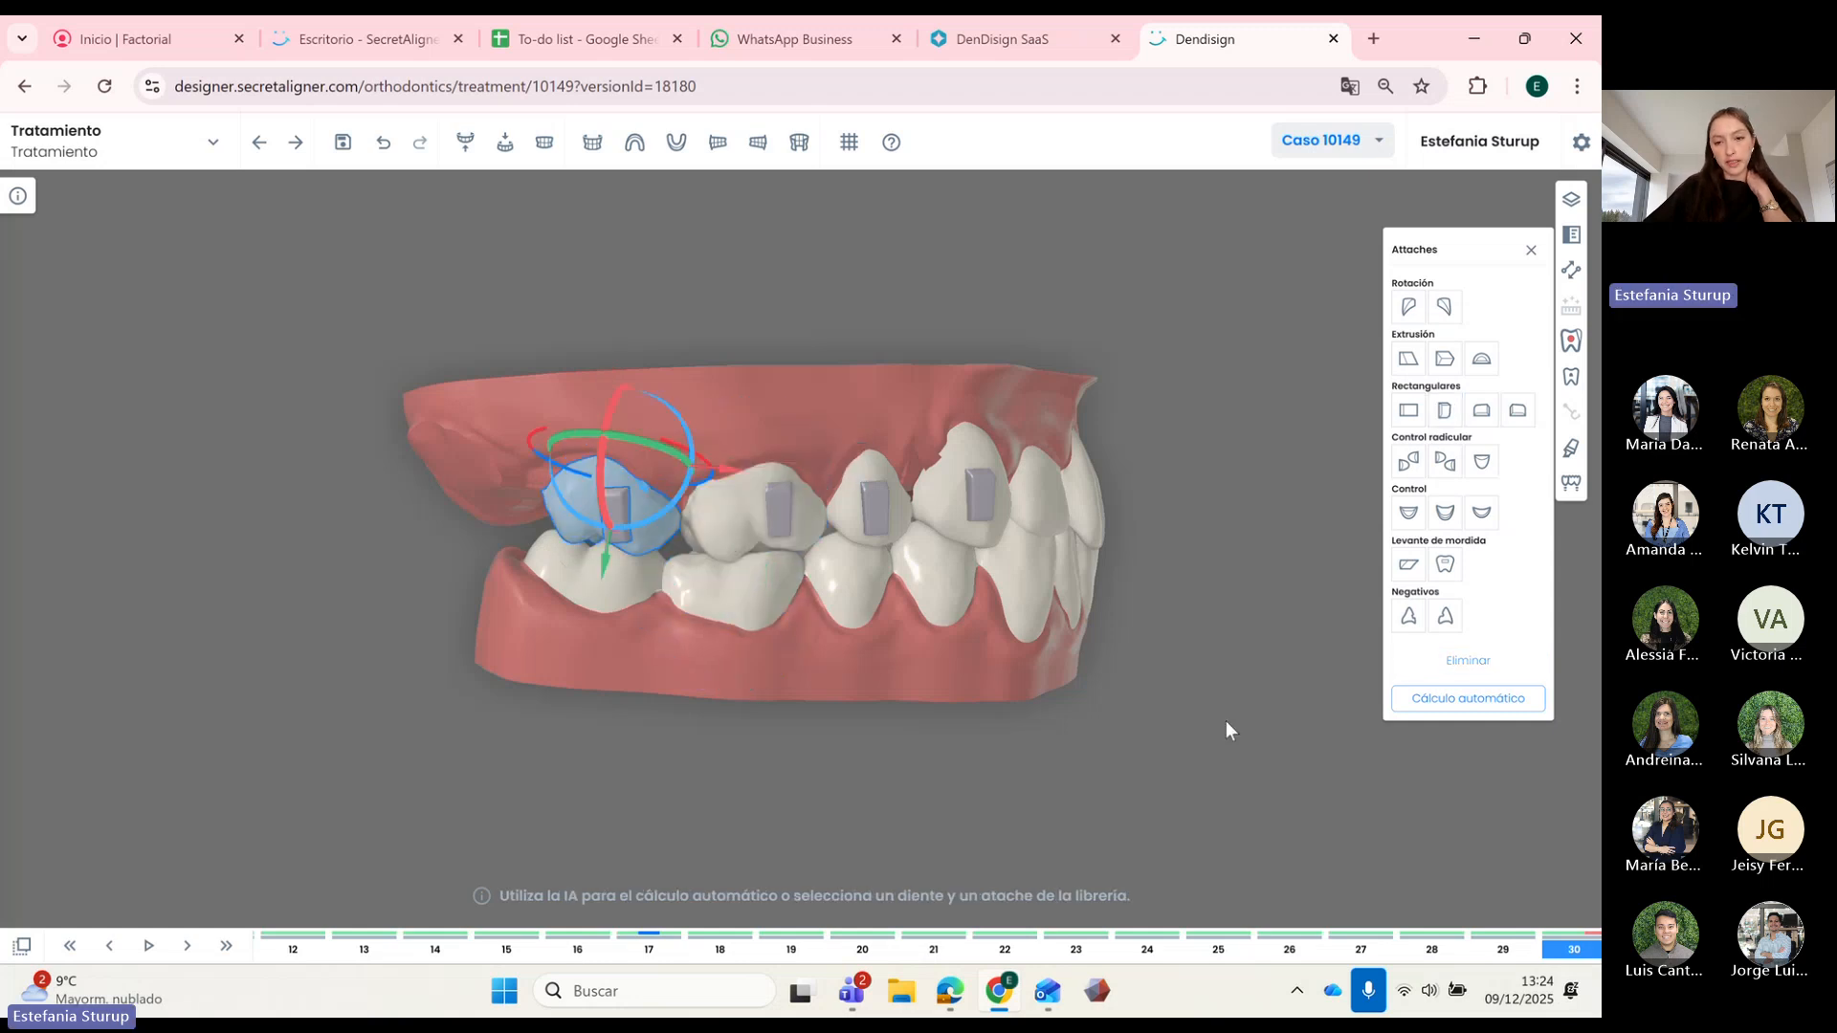
drag(1225, 720, 1015, 702)
click(944, 544)
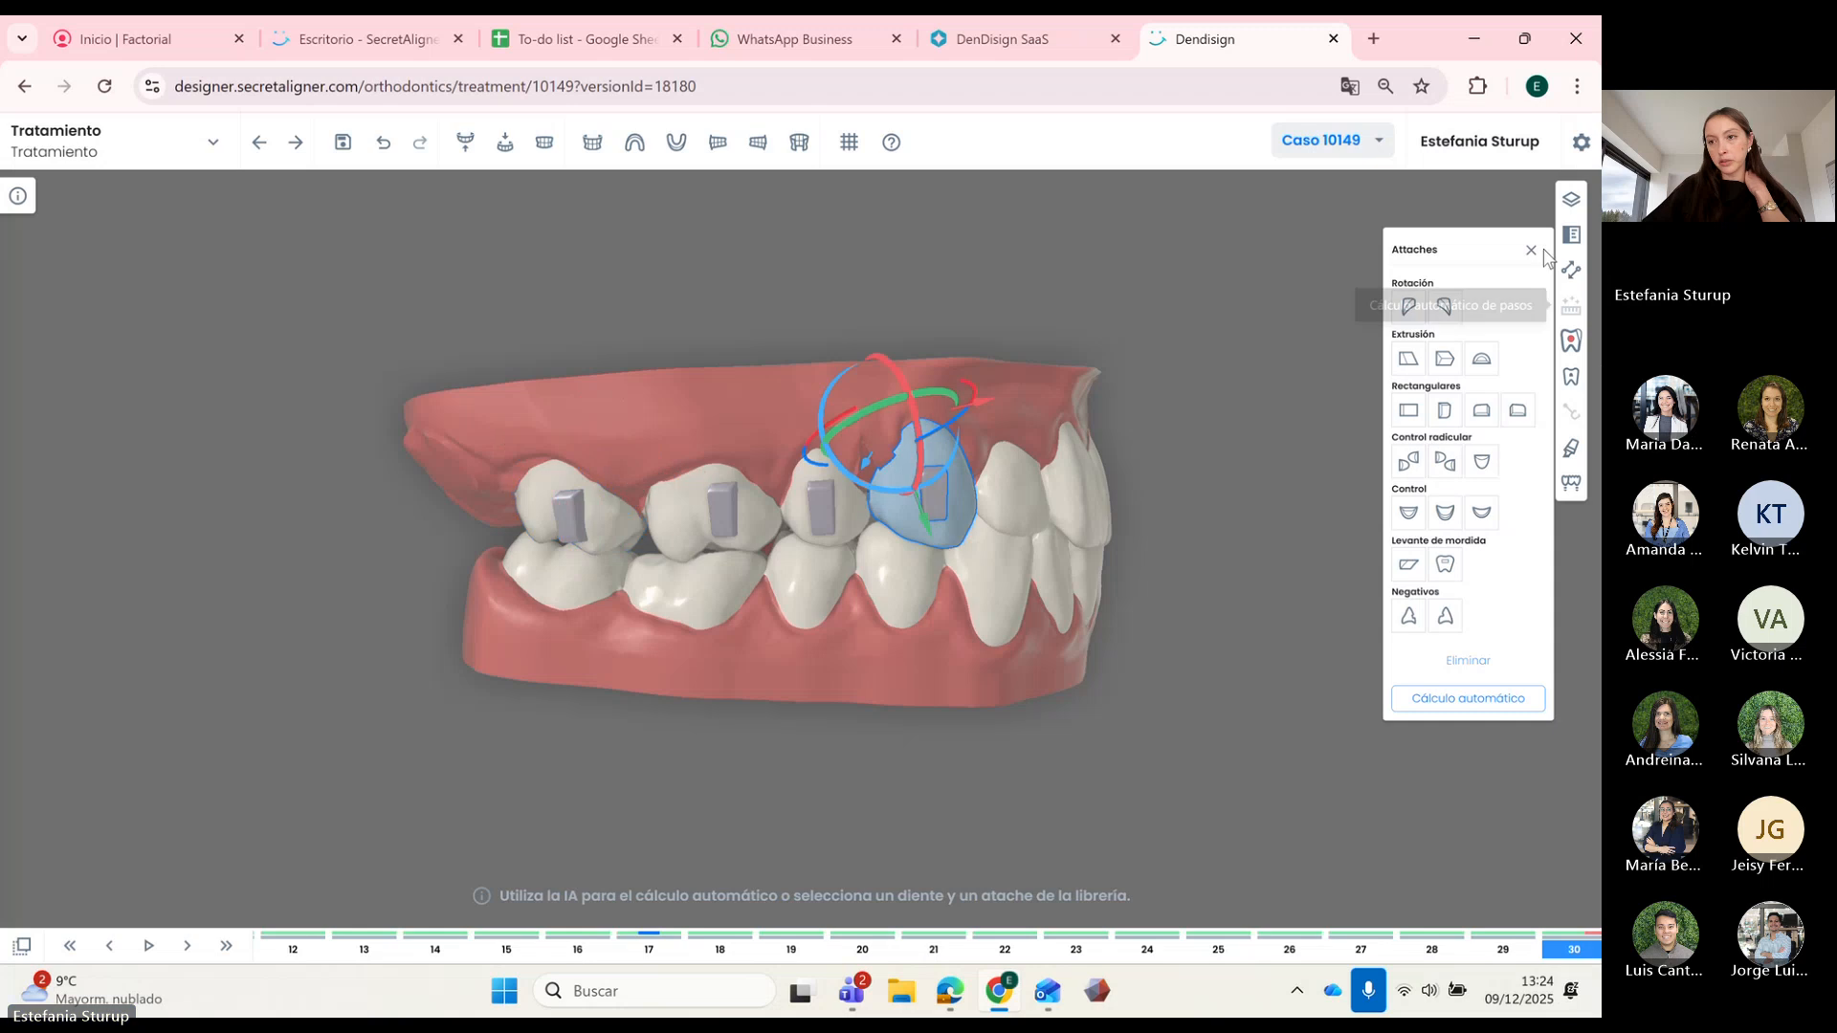
Step: Switch to the Movimientos tooth movements panel, clear the canine selection and orbit the jaw
click(1571, 269)
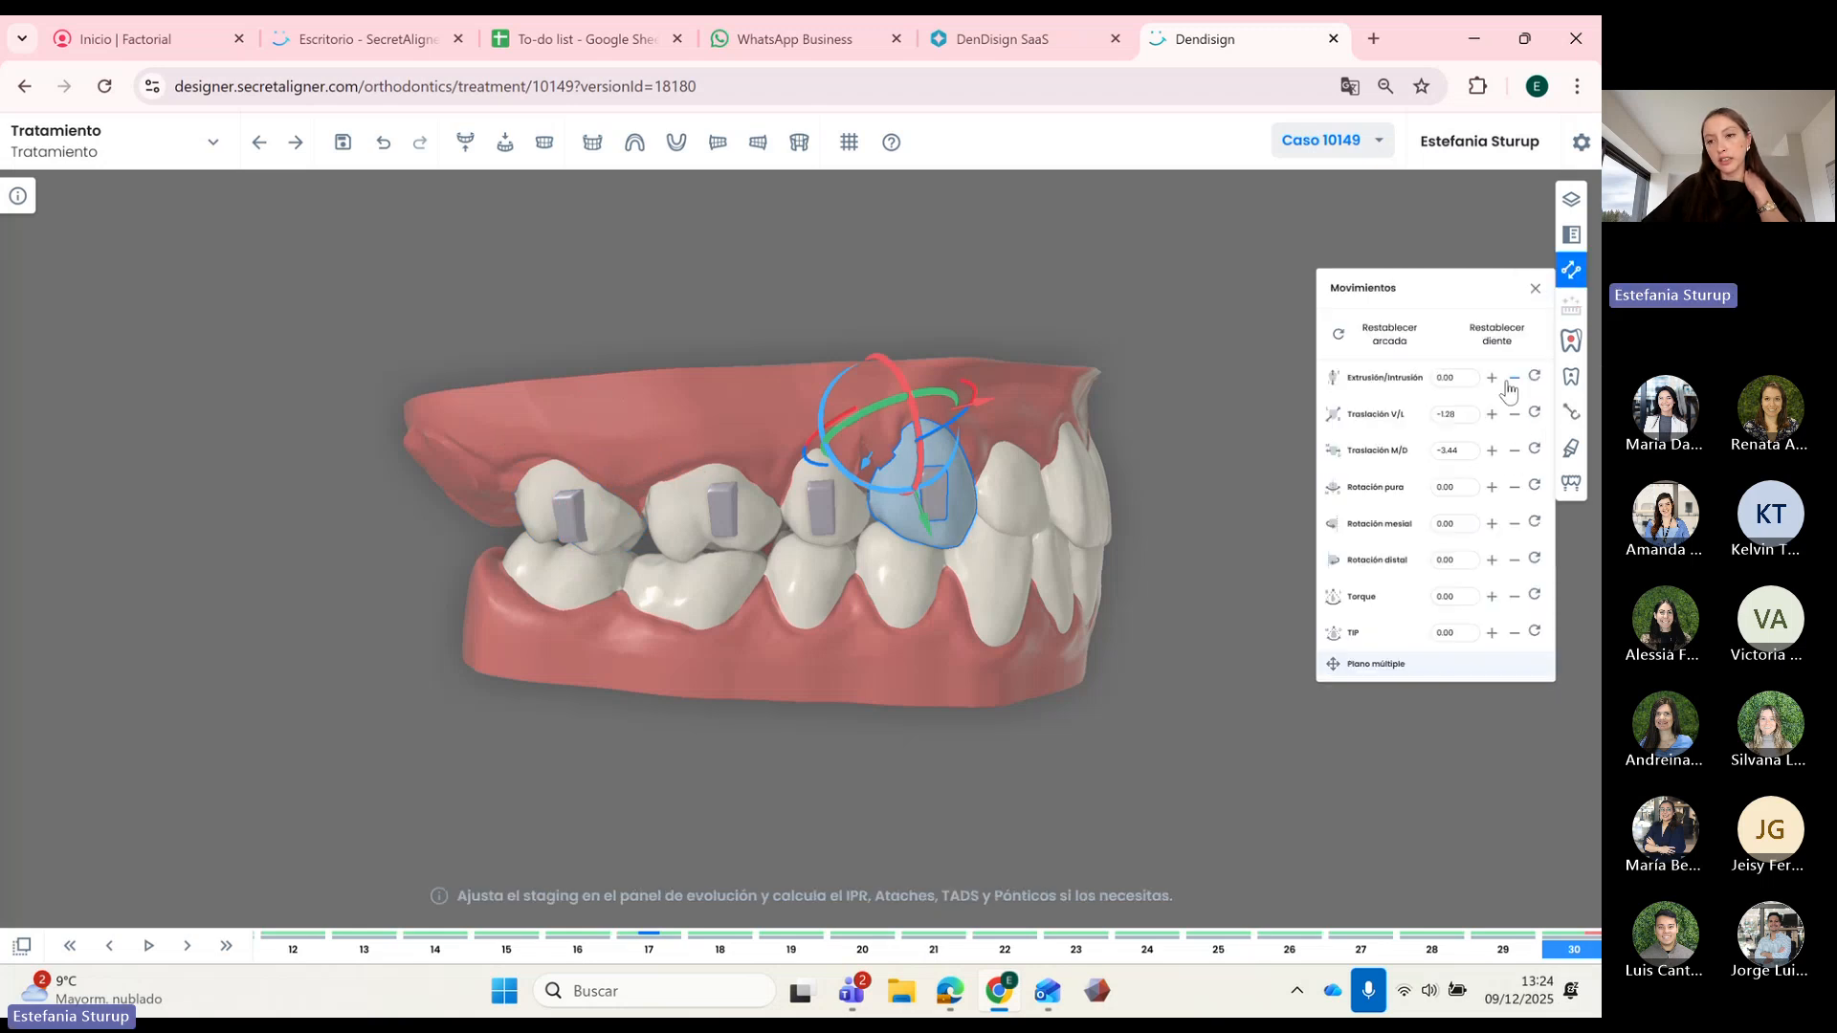
click(1259, 398)
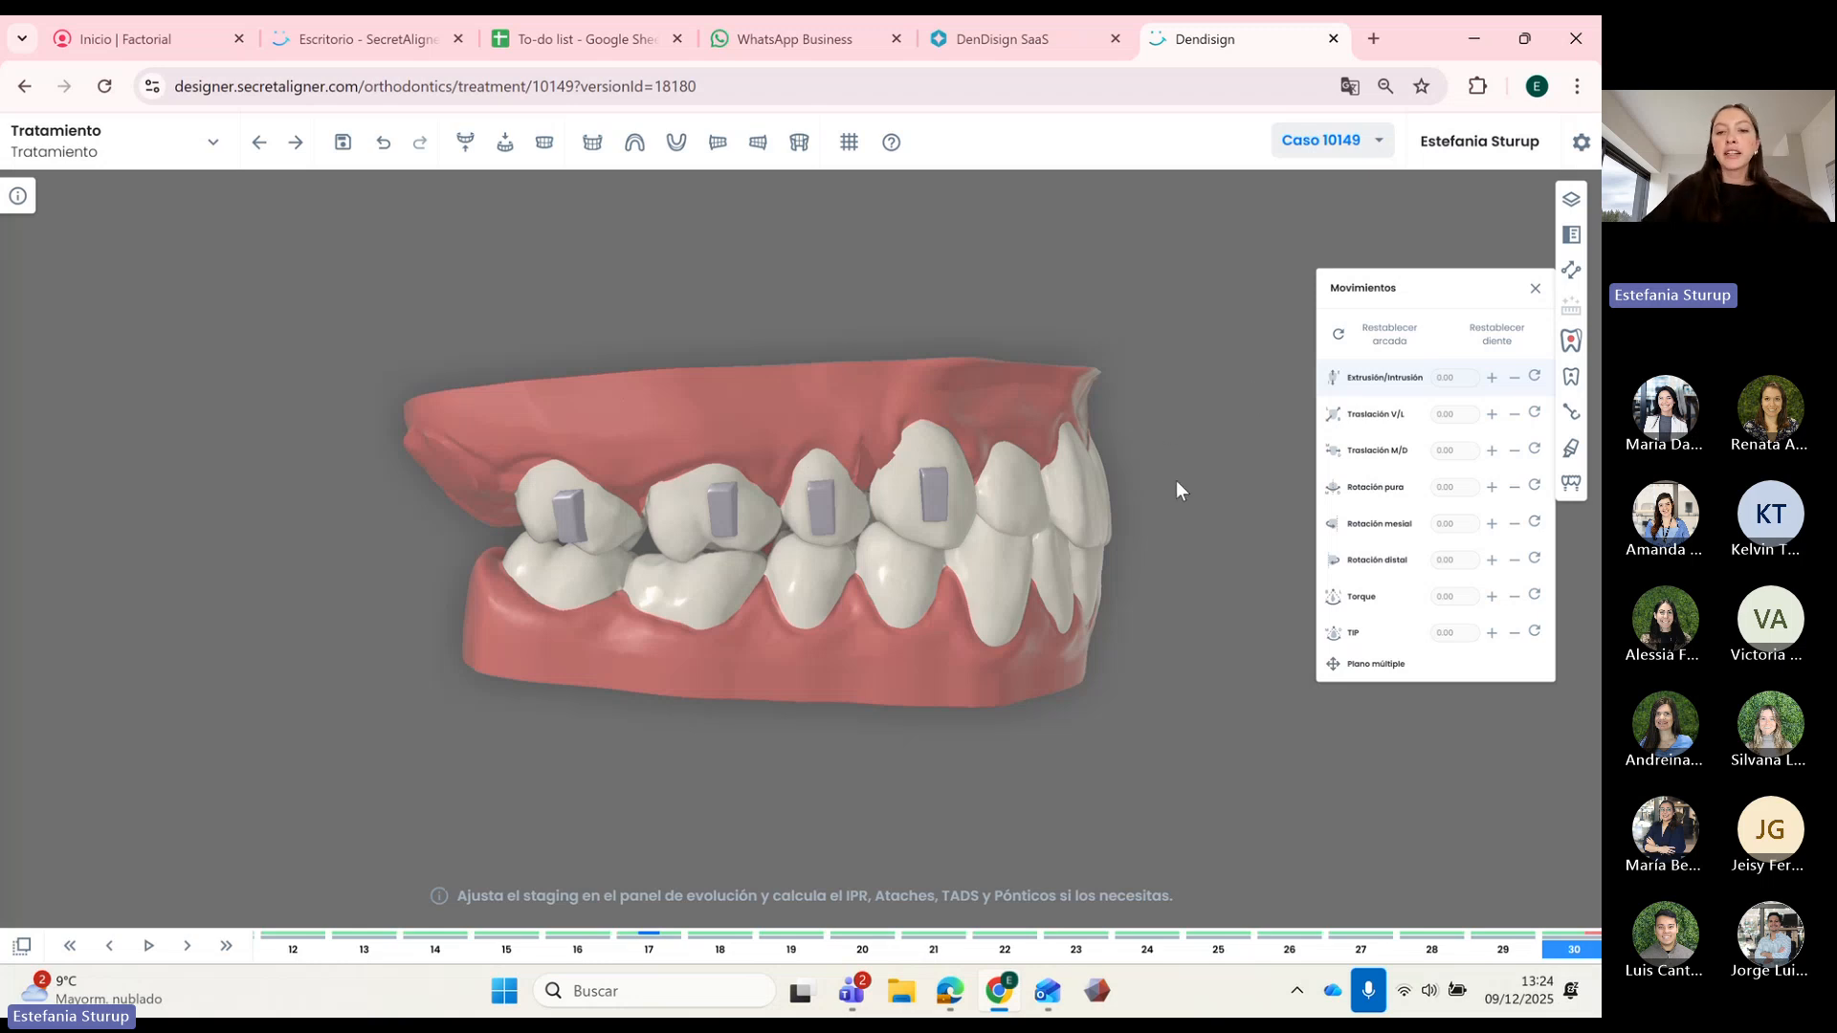
mouse_move(933, 487)
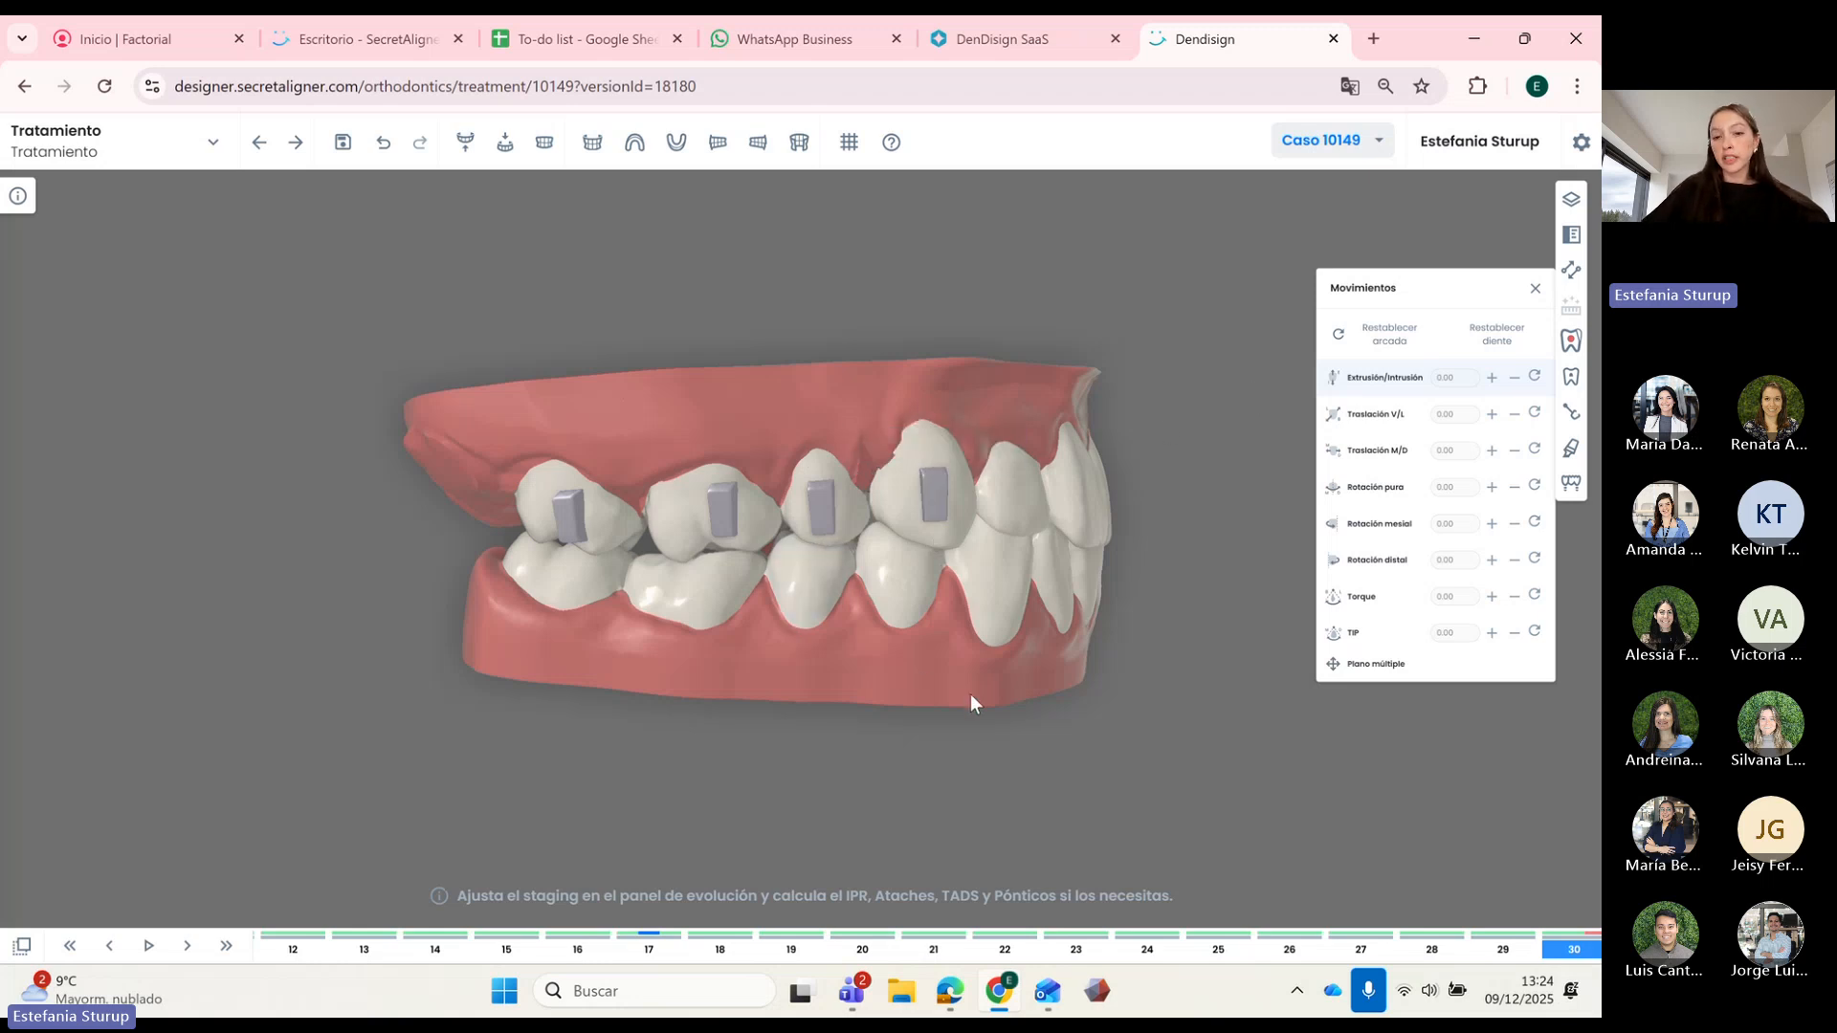
drag(970, 694, 995, 675)
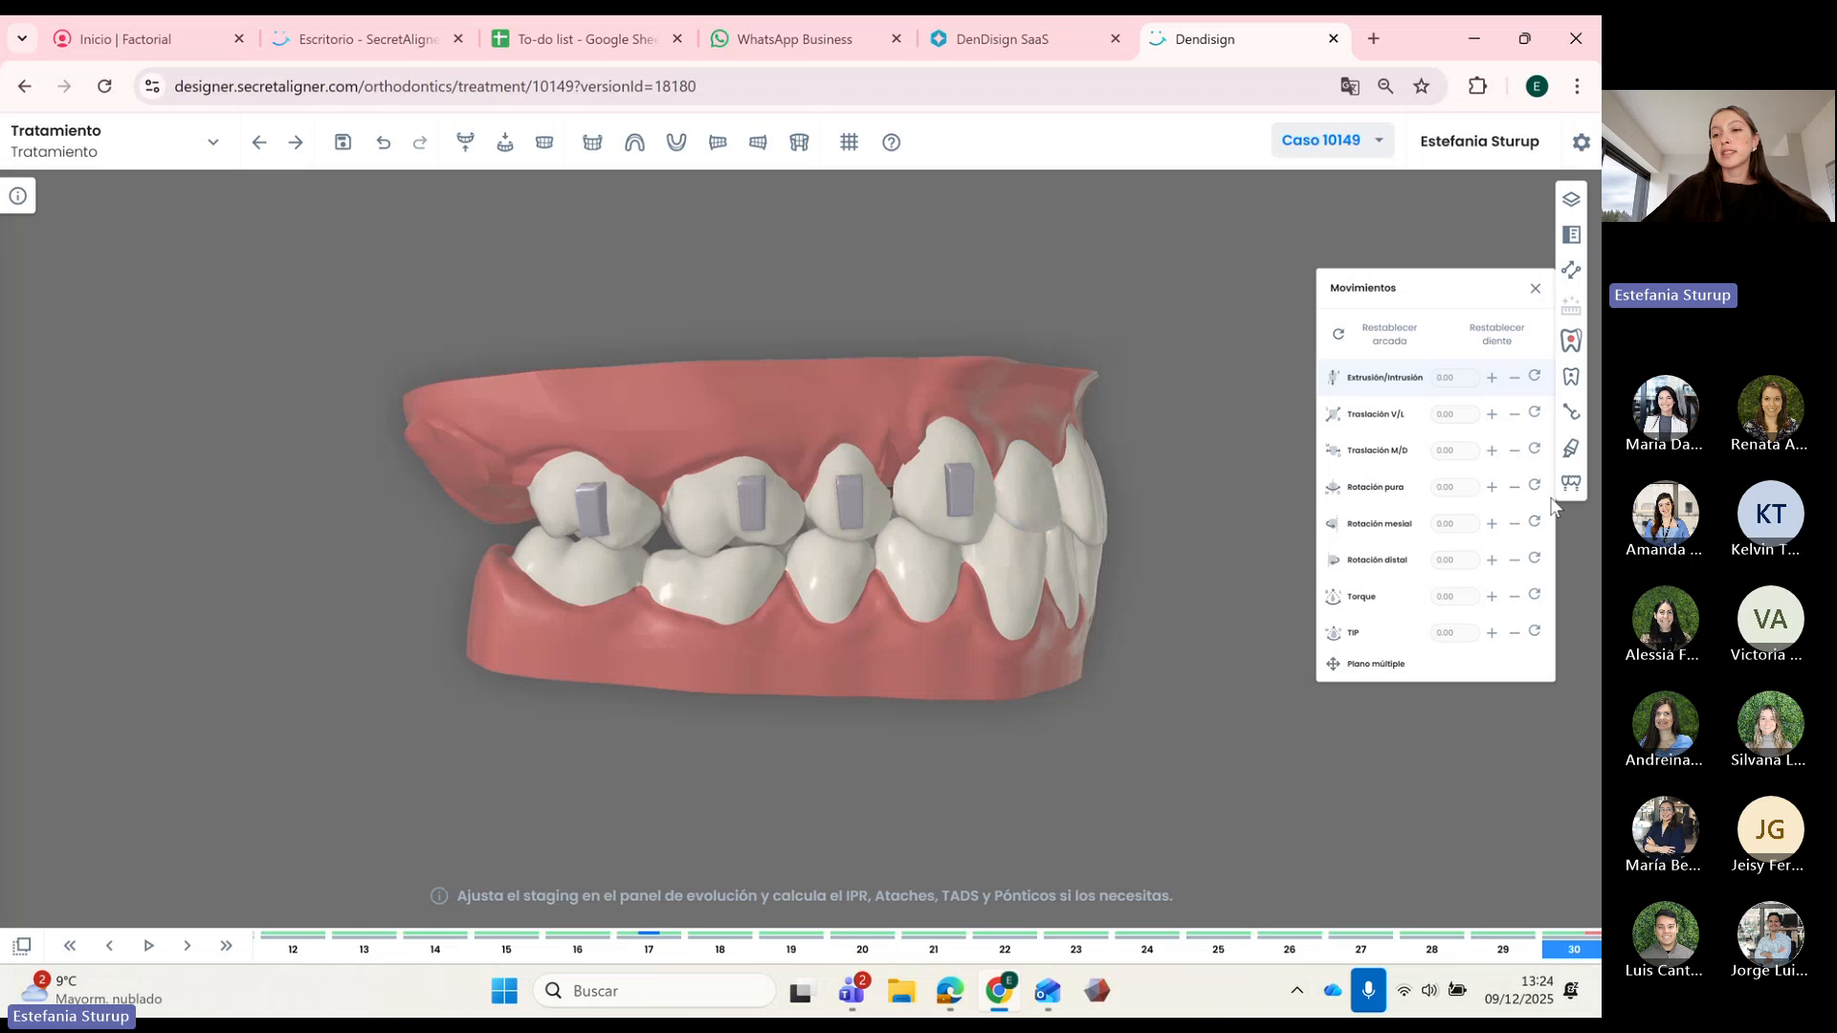
Step: Add a Recorte para botones TAD to an upper premolar and slide it into position
click(1572, 412)
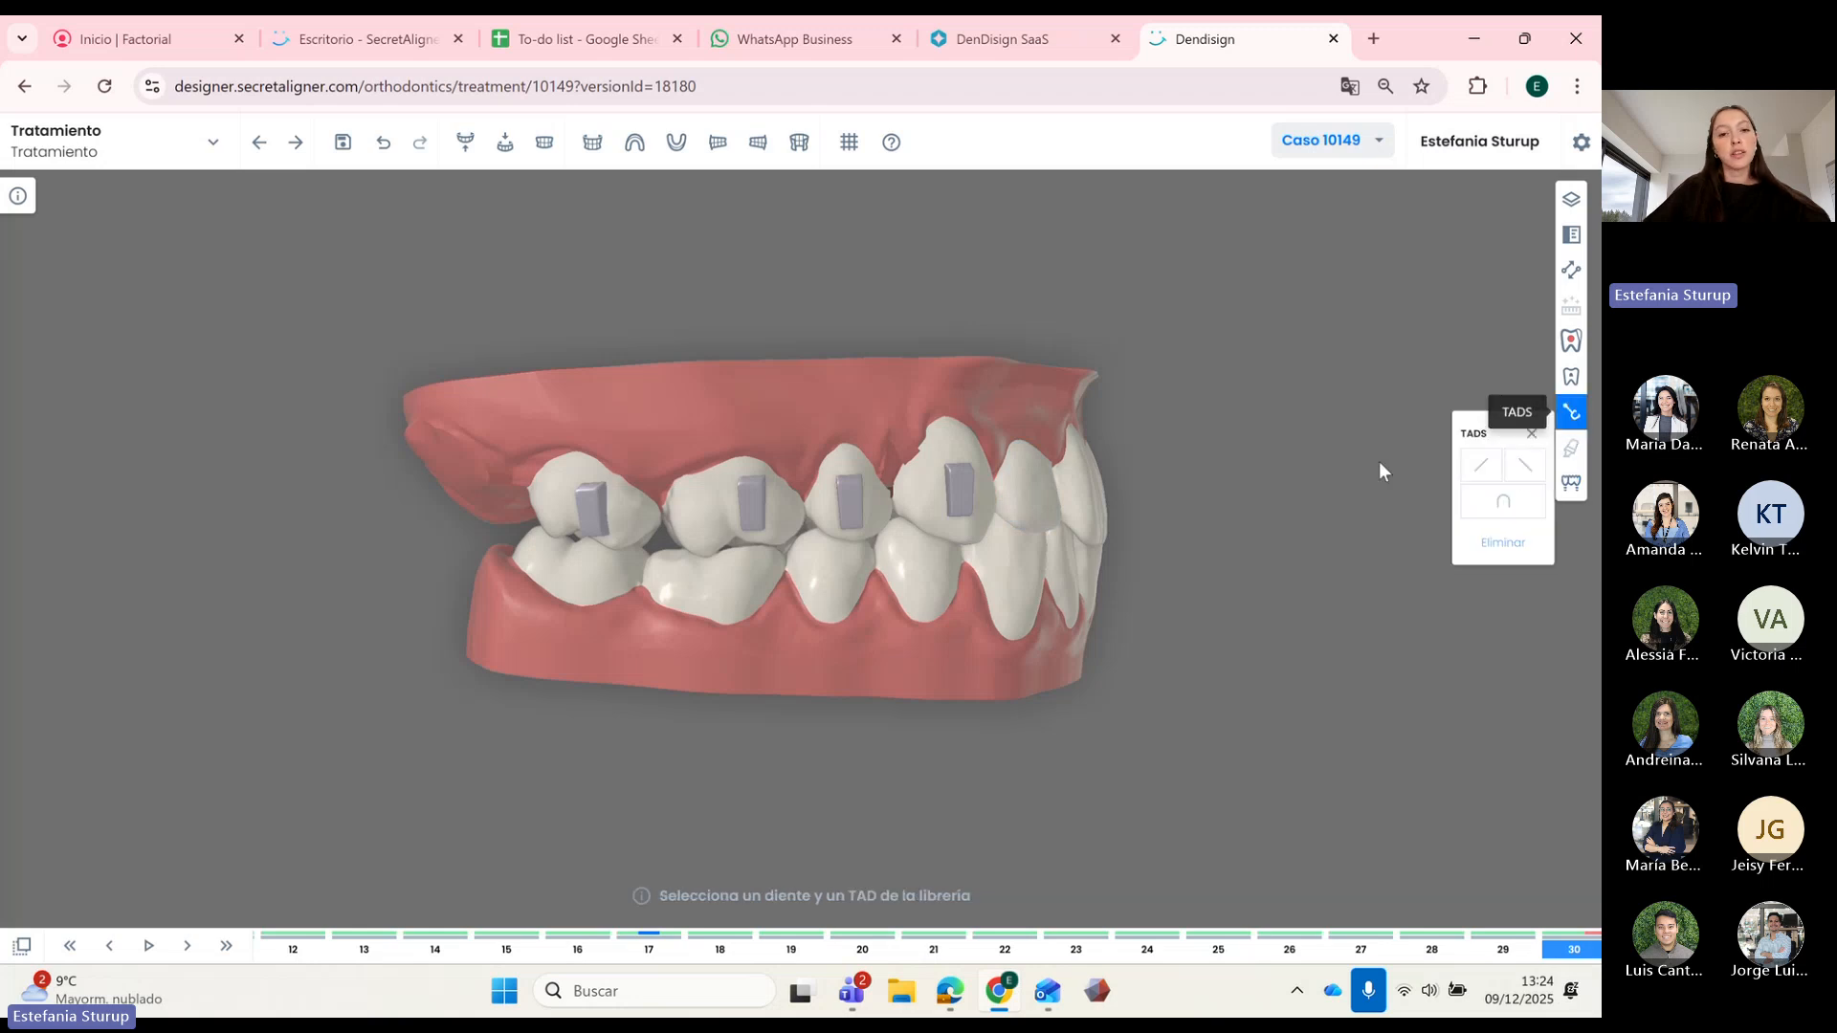
click(708, 513)
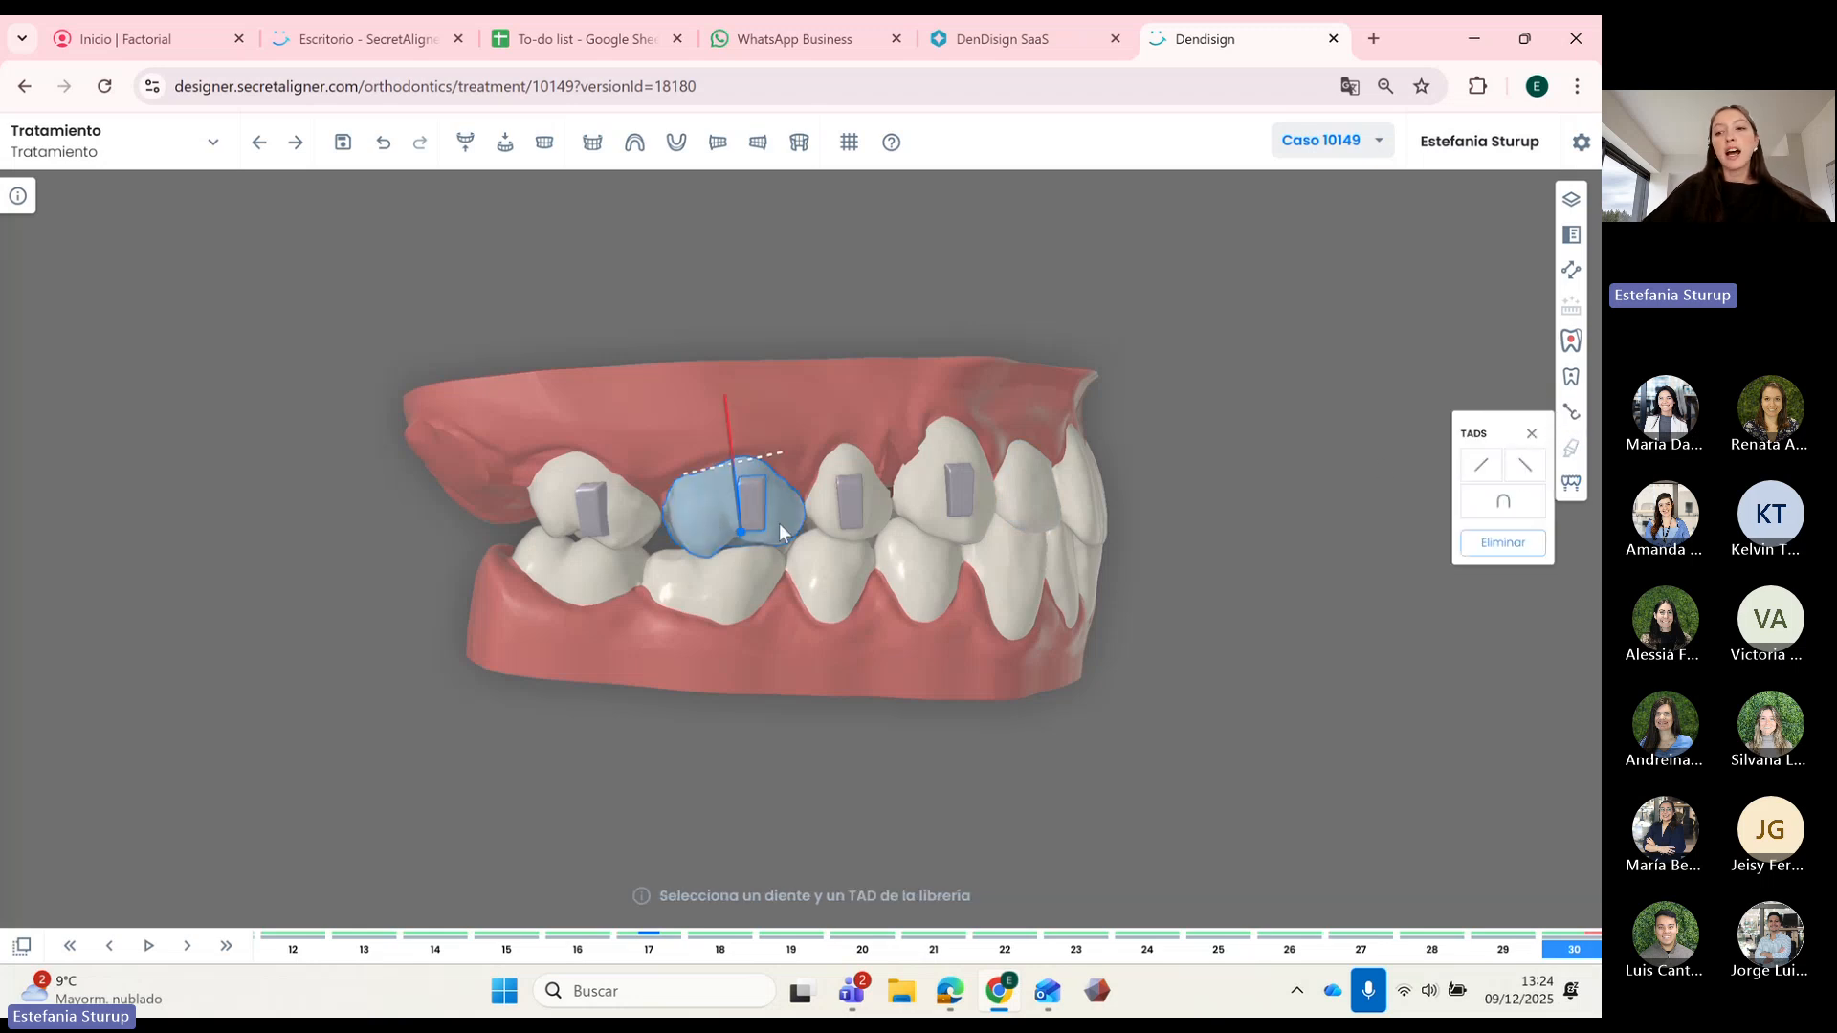
click(1503, 500)
click(891, 593)
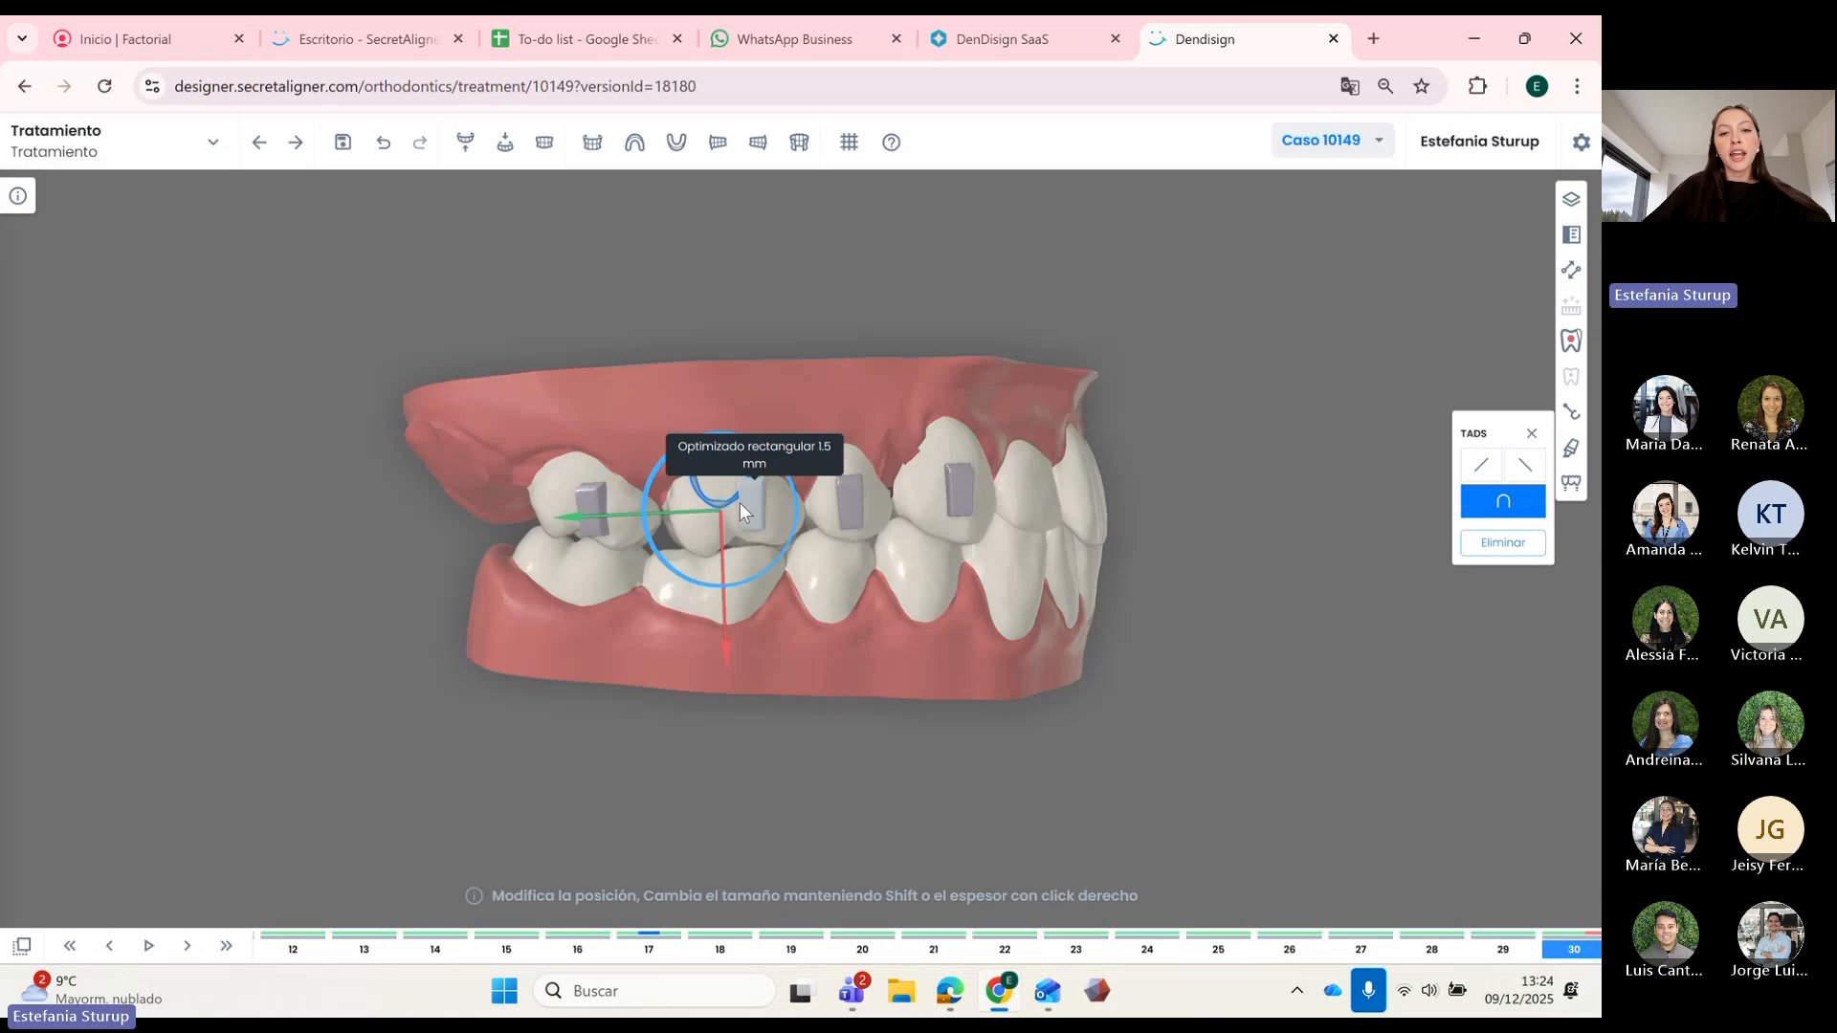
drag(677, 513, 655, 515)
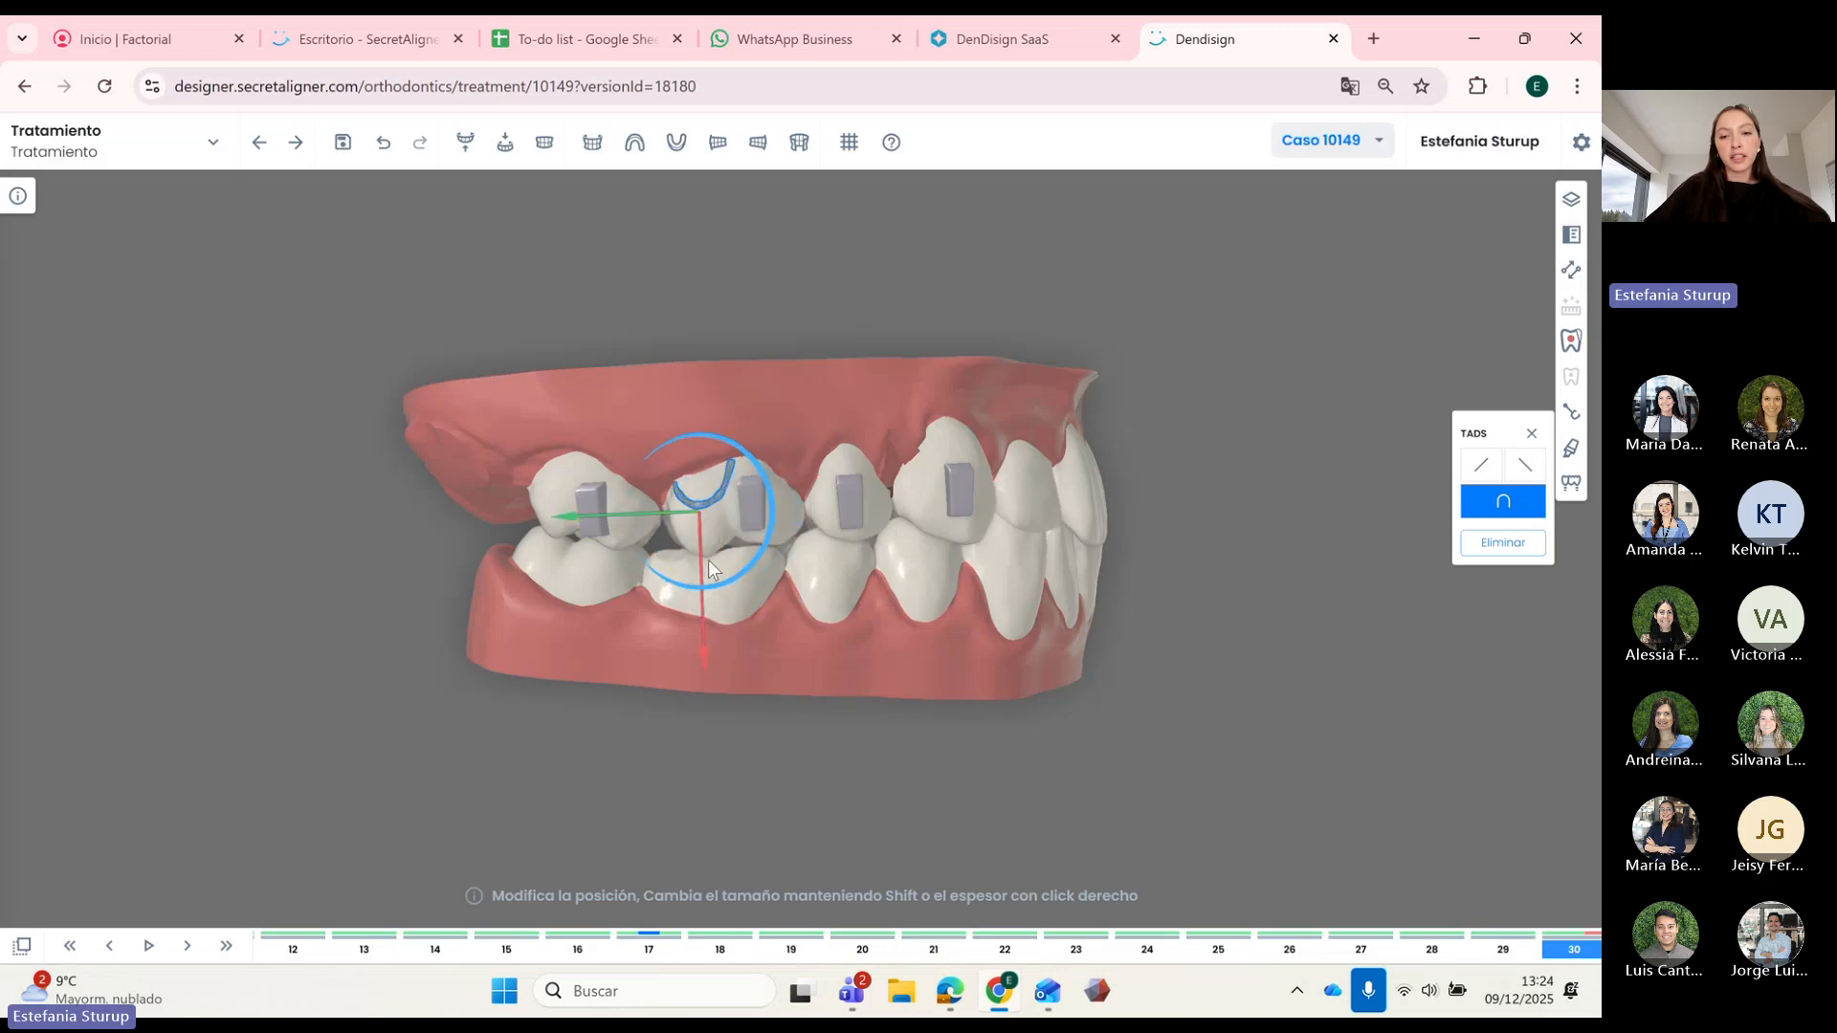
drag(953, 659, 864, 665)
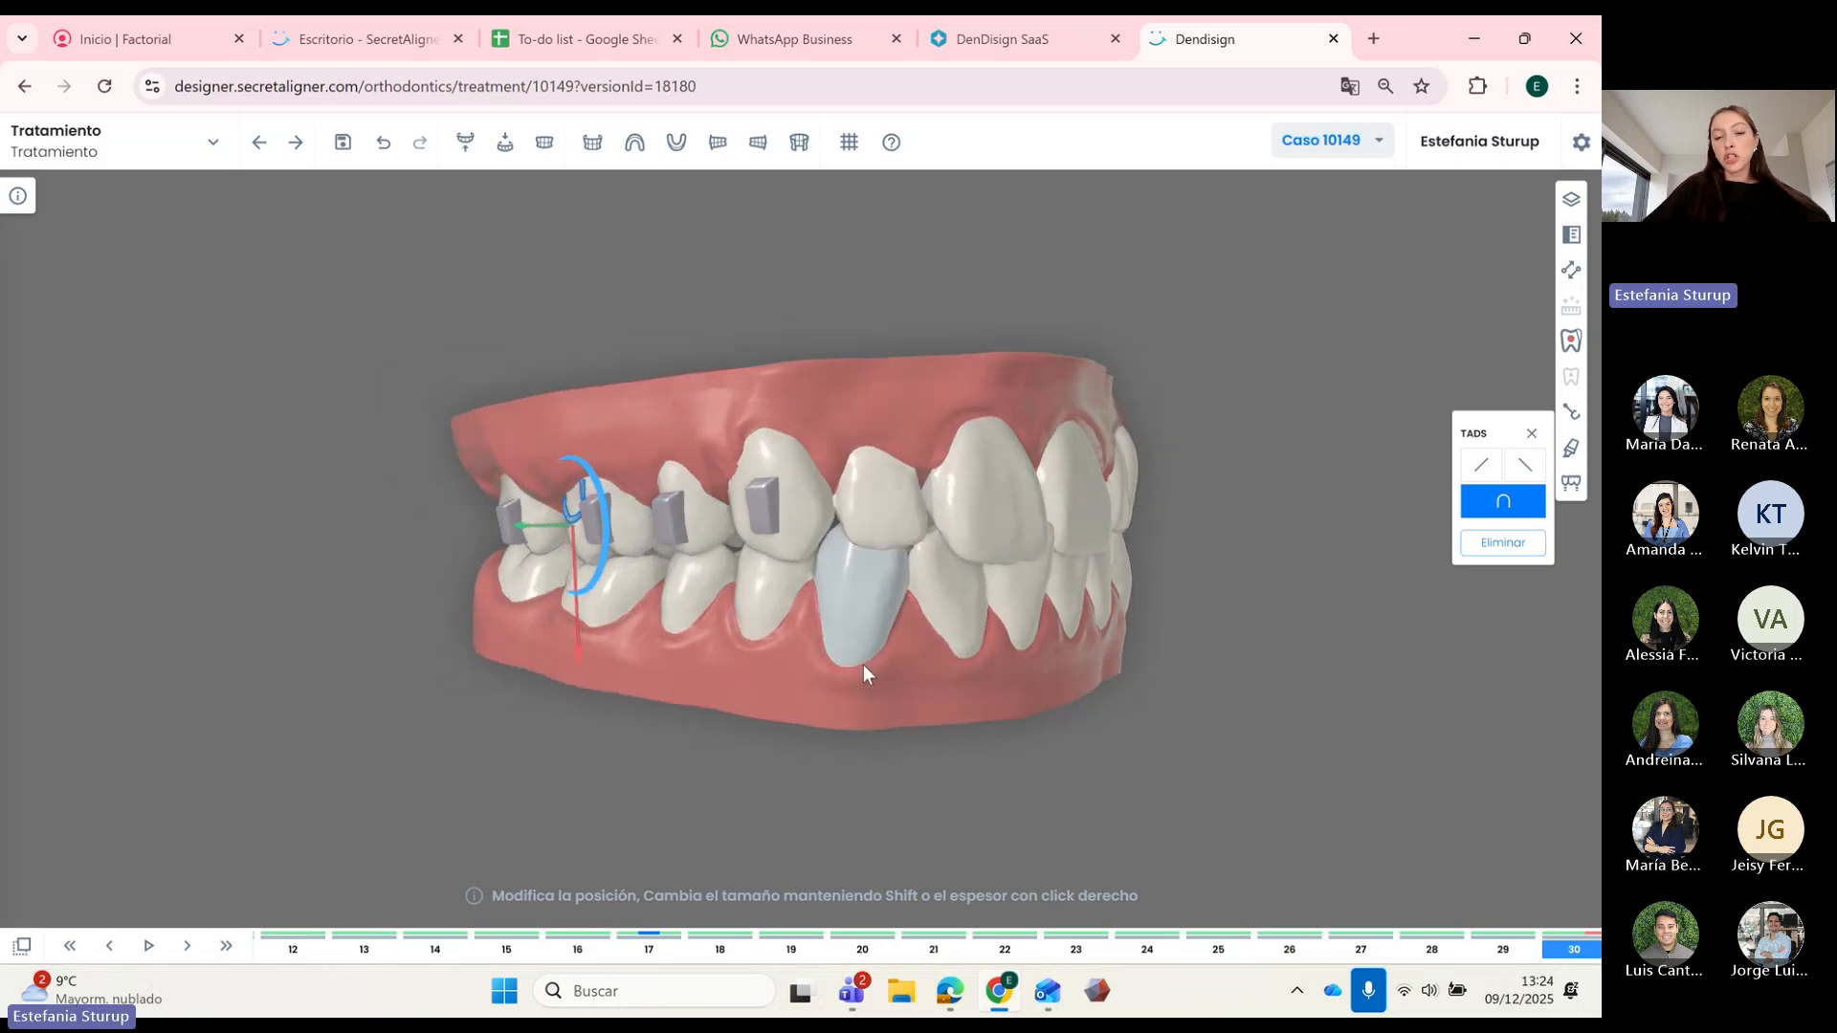
scroll(1042, 555, up, 5)
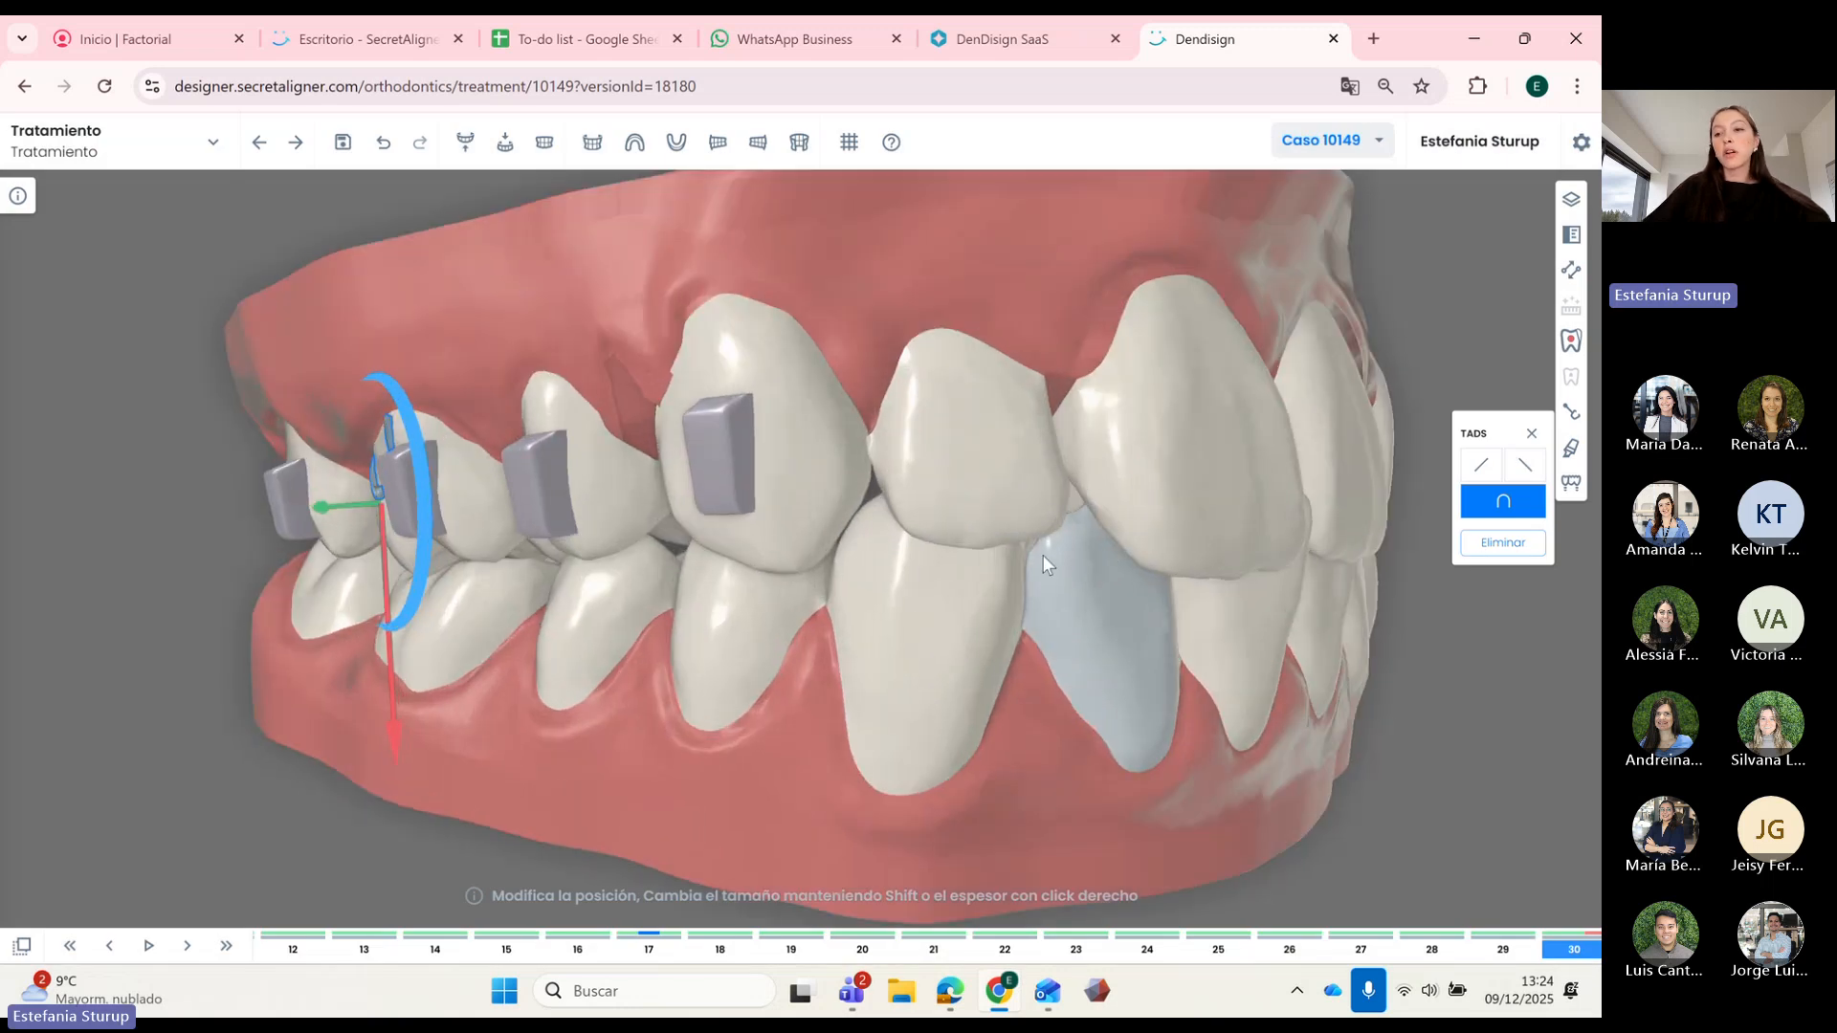
Step: In Suavizar, select tooth 12, set brush force to 84% and smooth it
click(1567, 449)
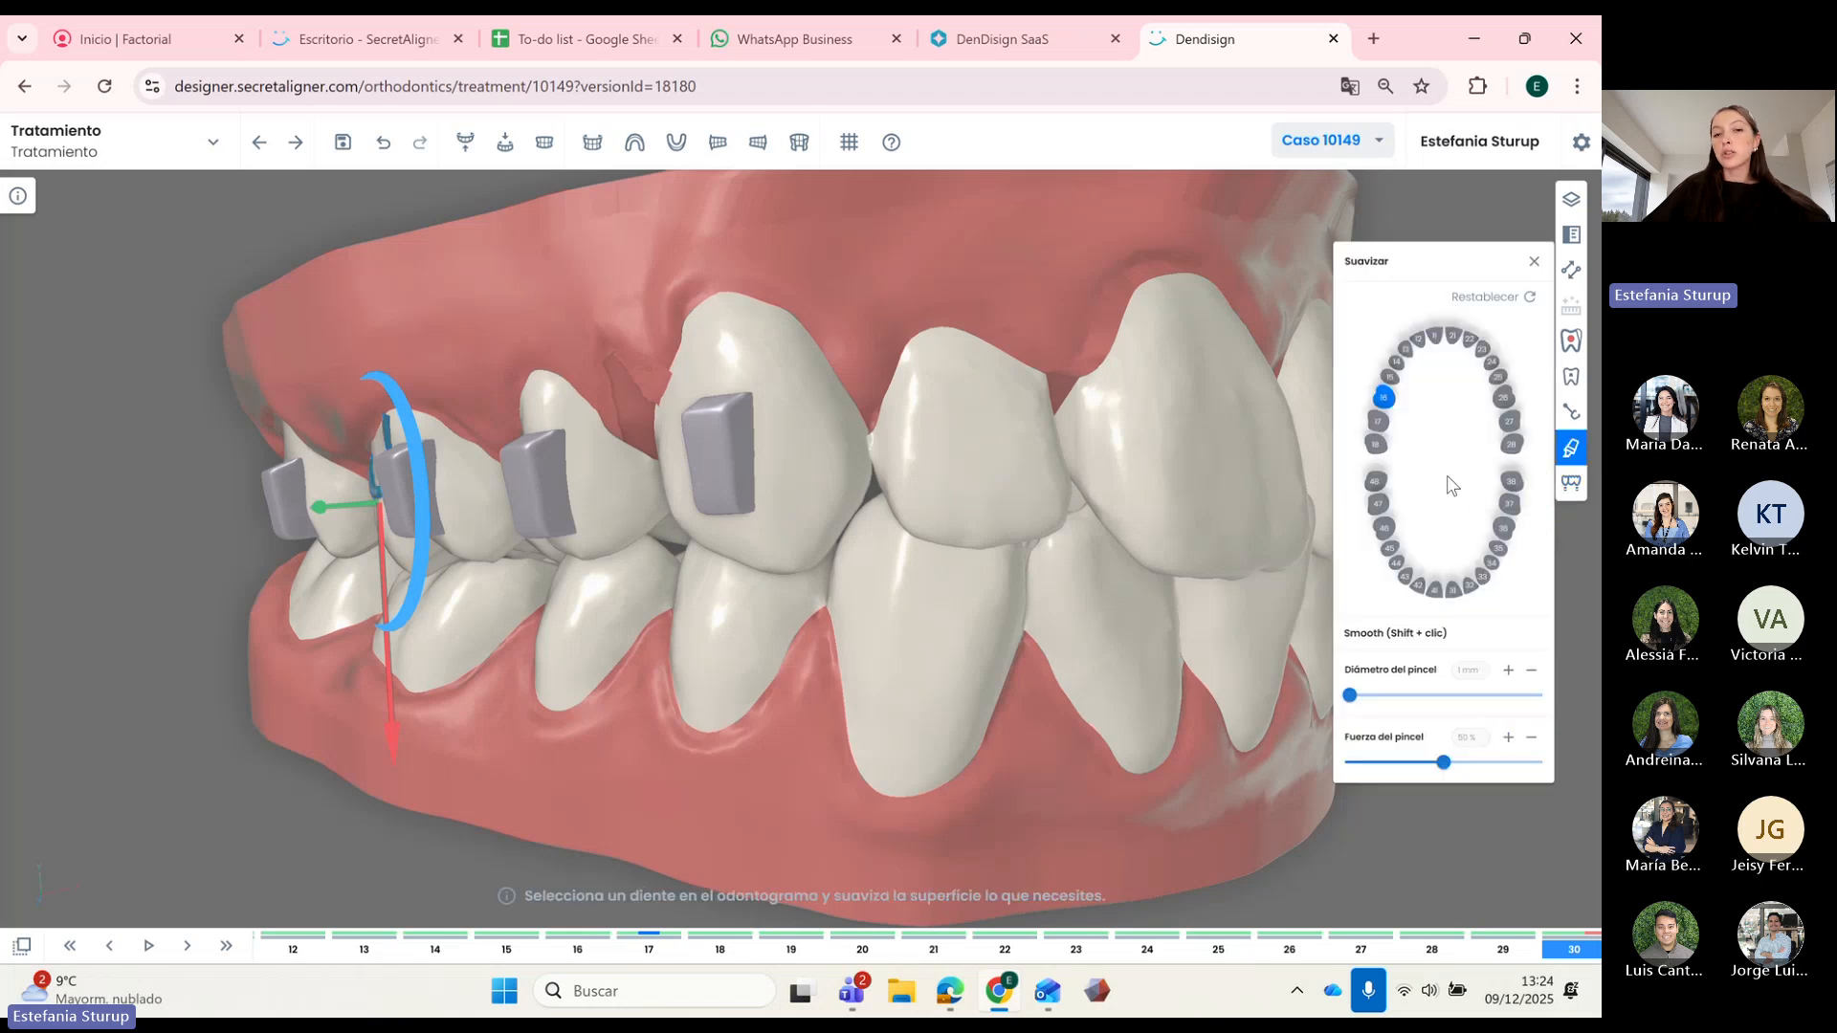
click(1420, 342)
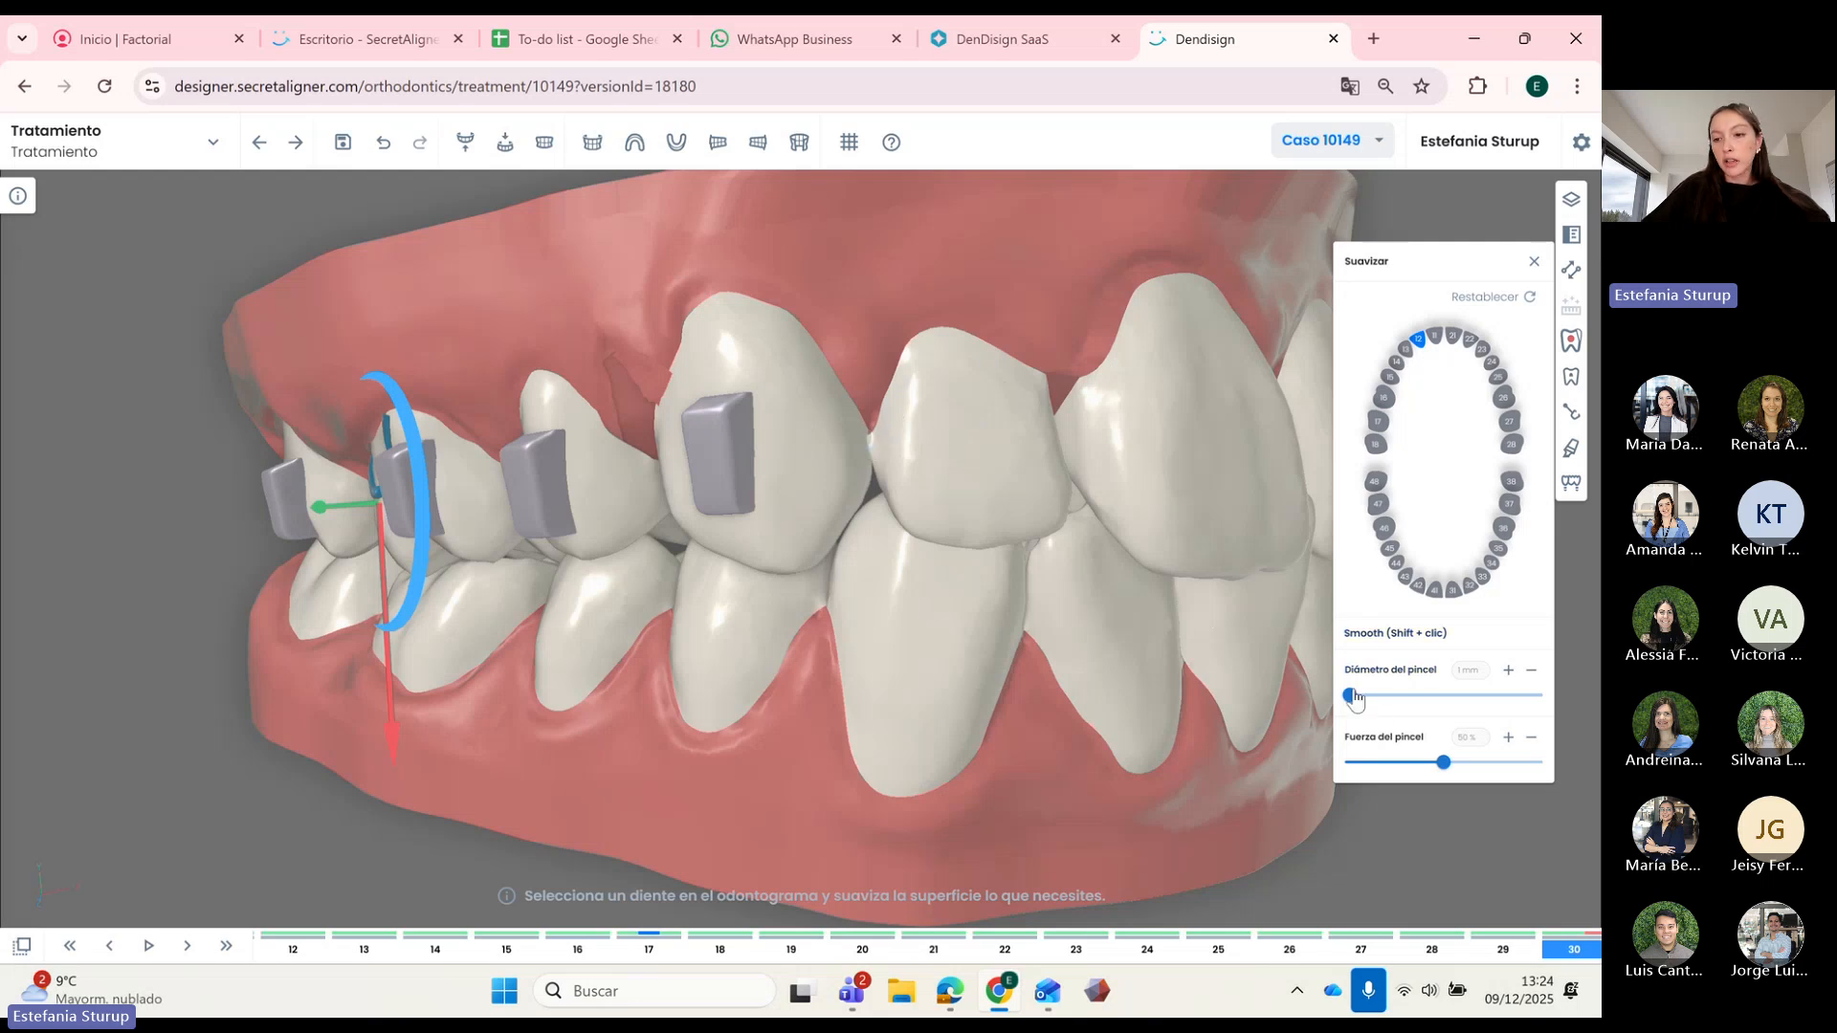
drag(1444, 764, 1513, 773)
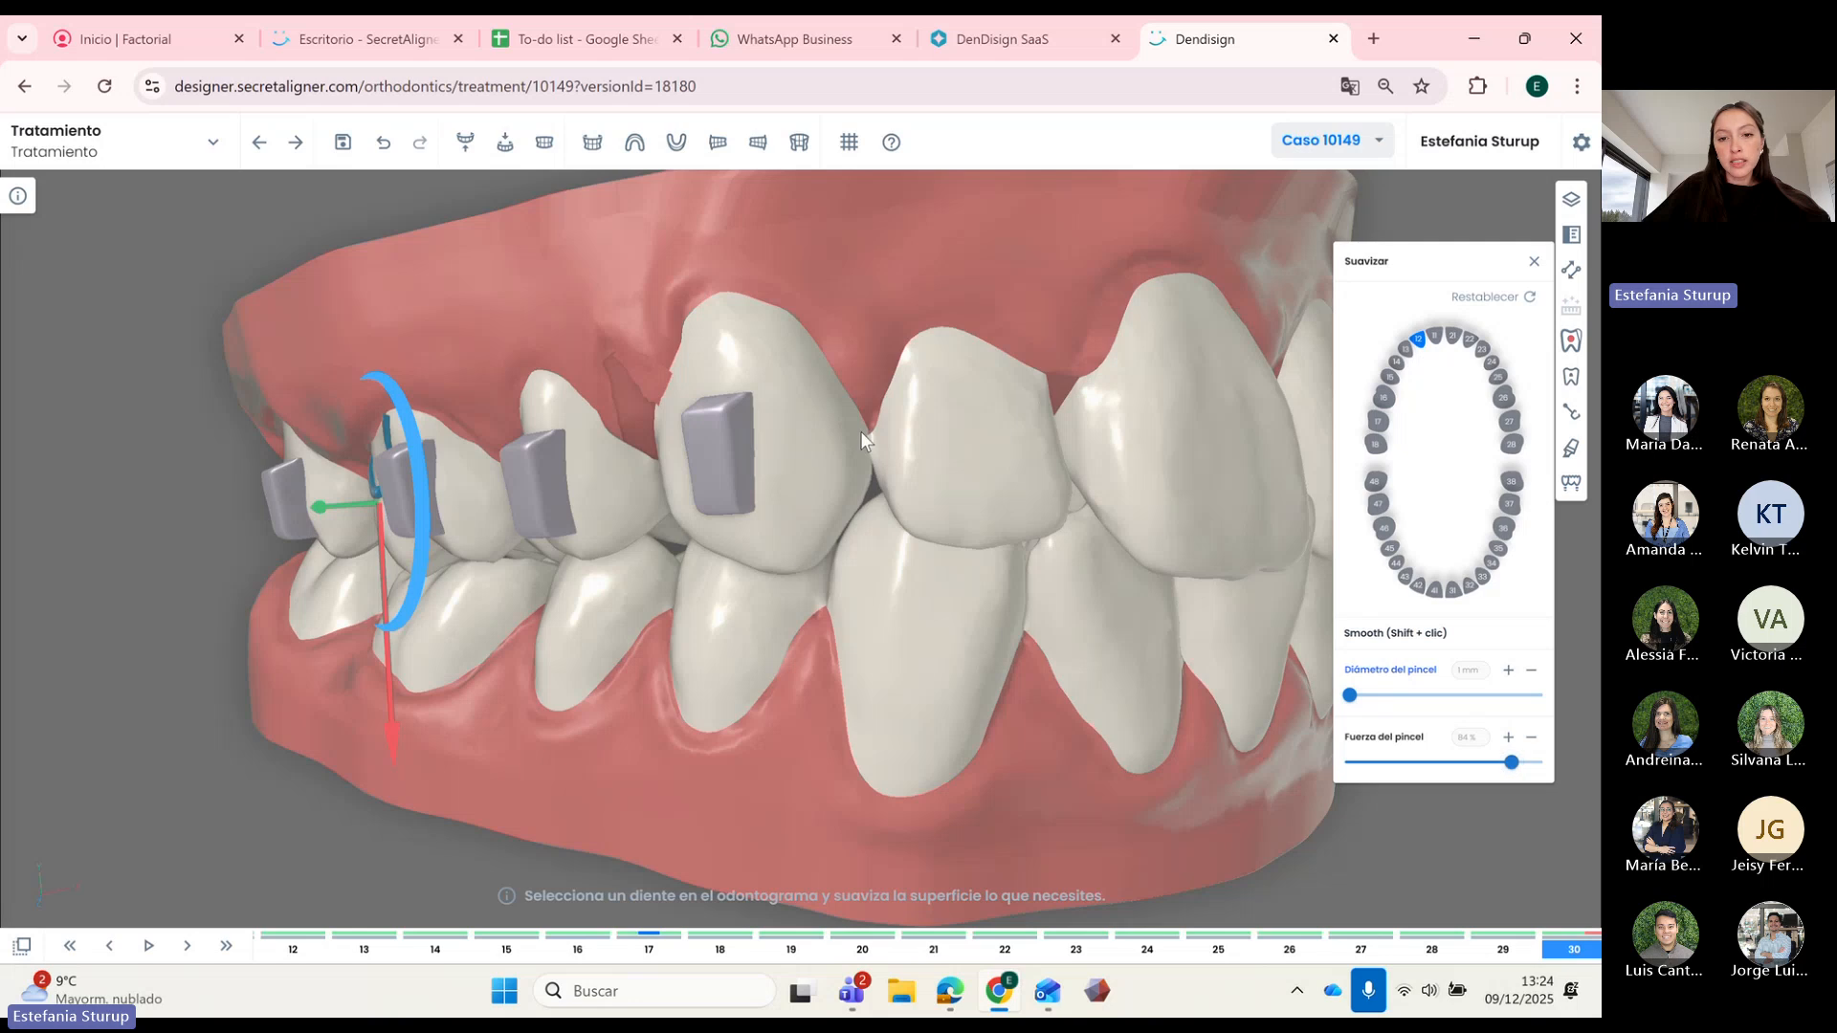
drag(859, 431, 914, 452)
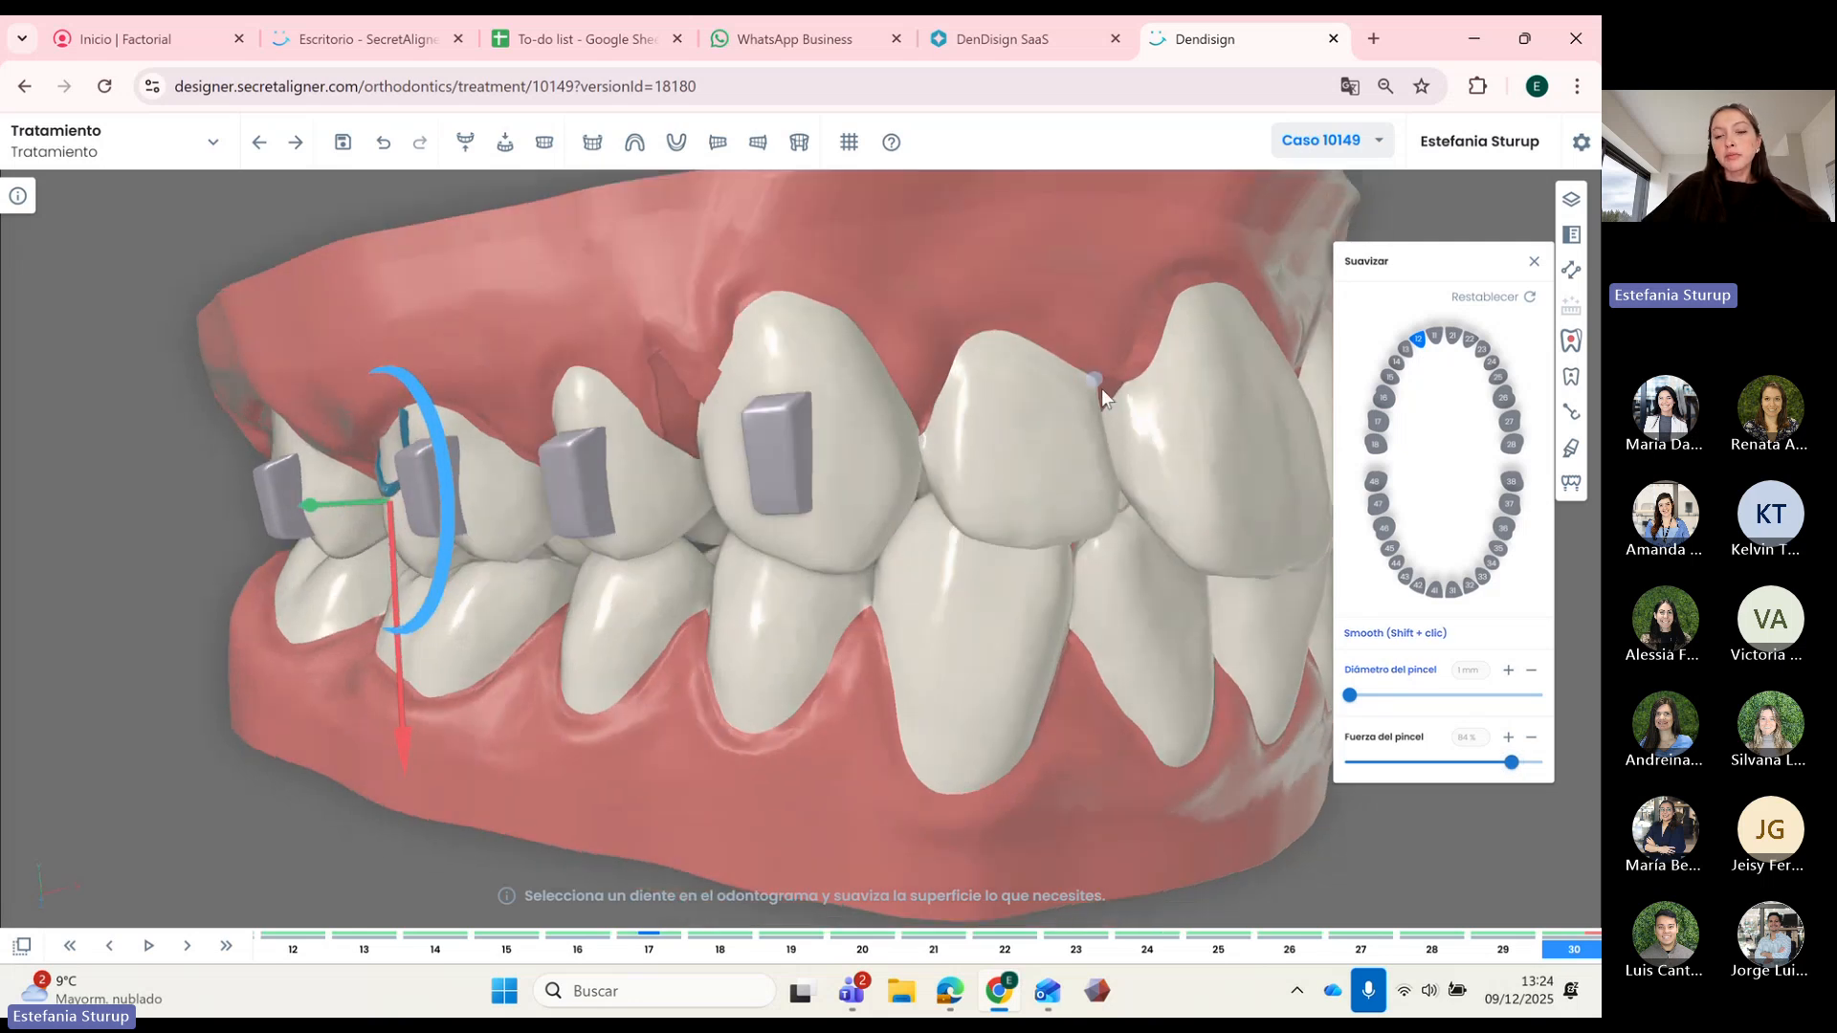
drag(879, 404, 1069, 577)
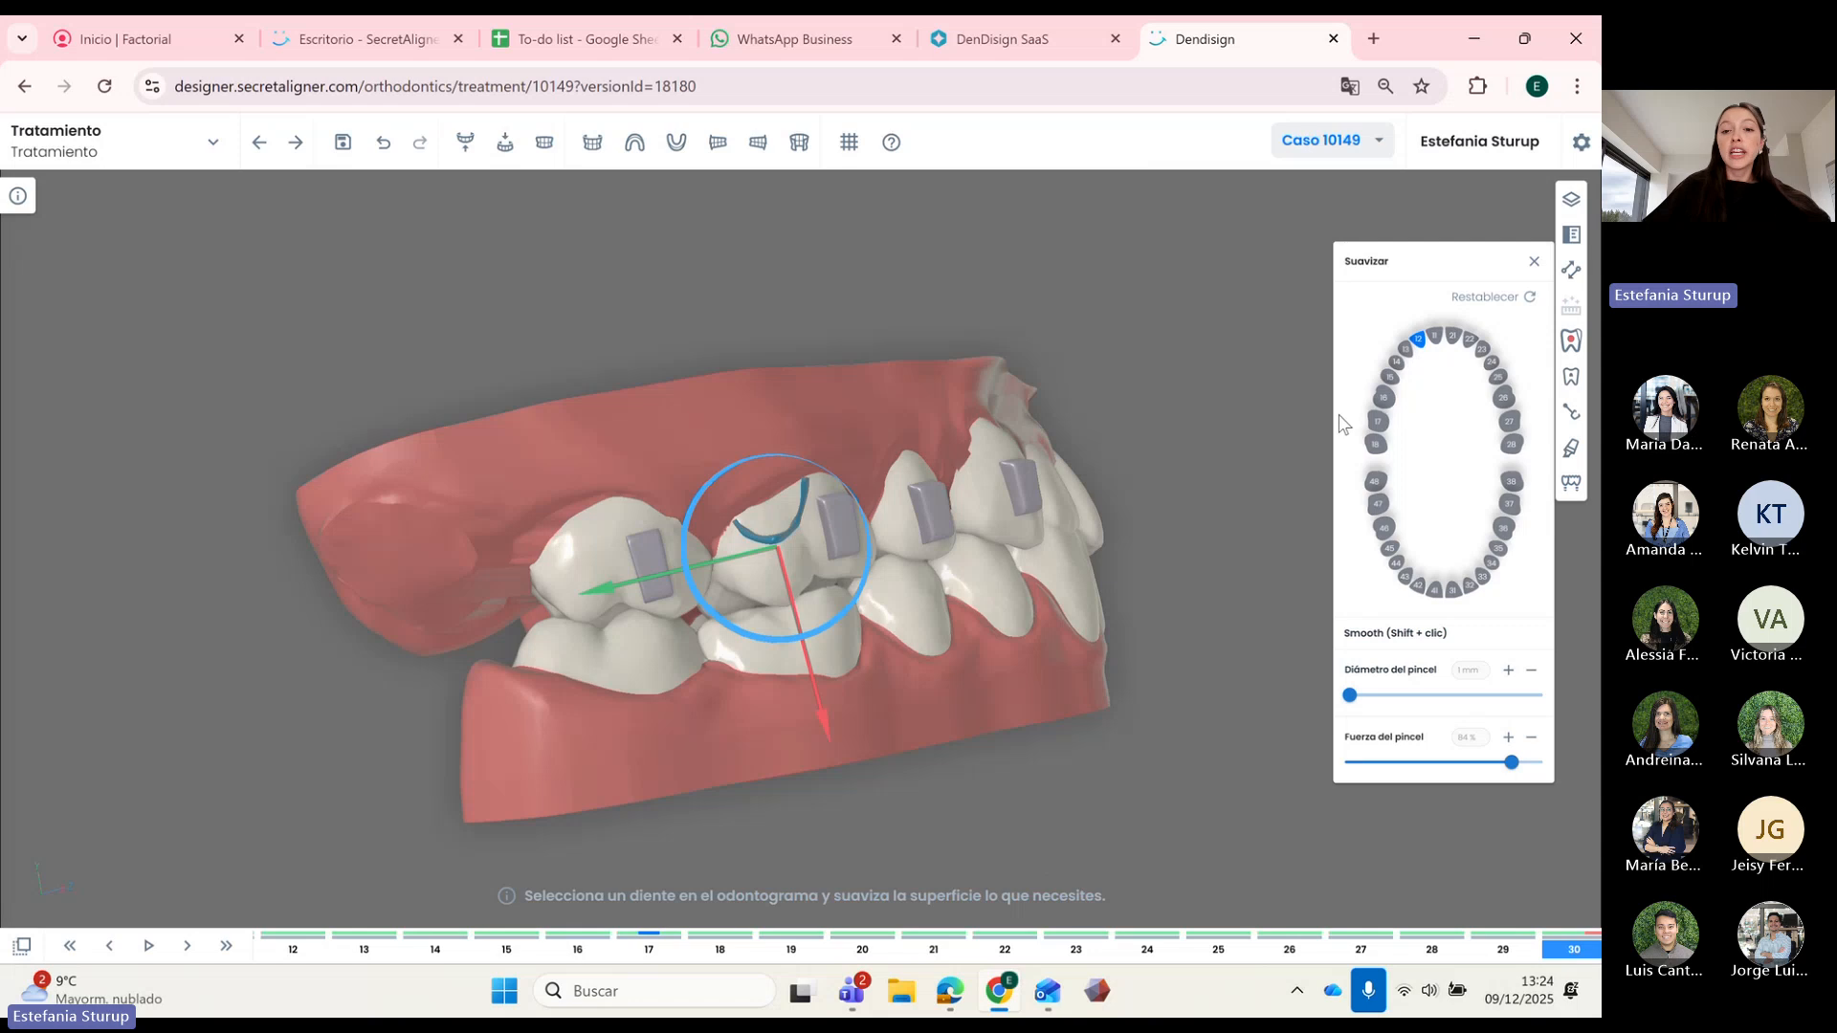
drag(986, 660, 904, 680)
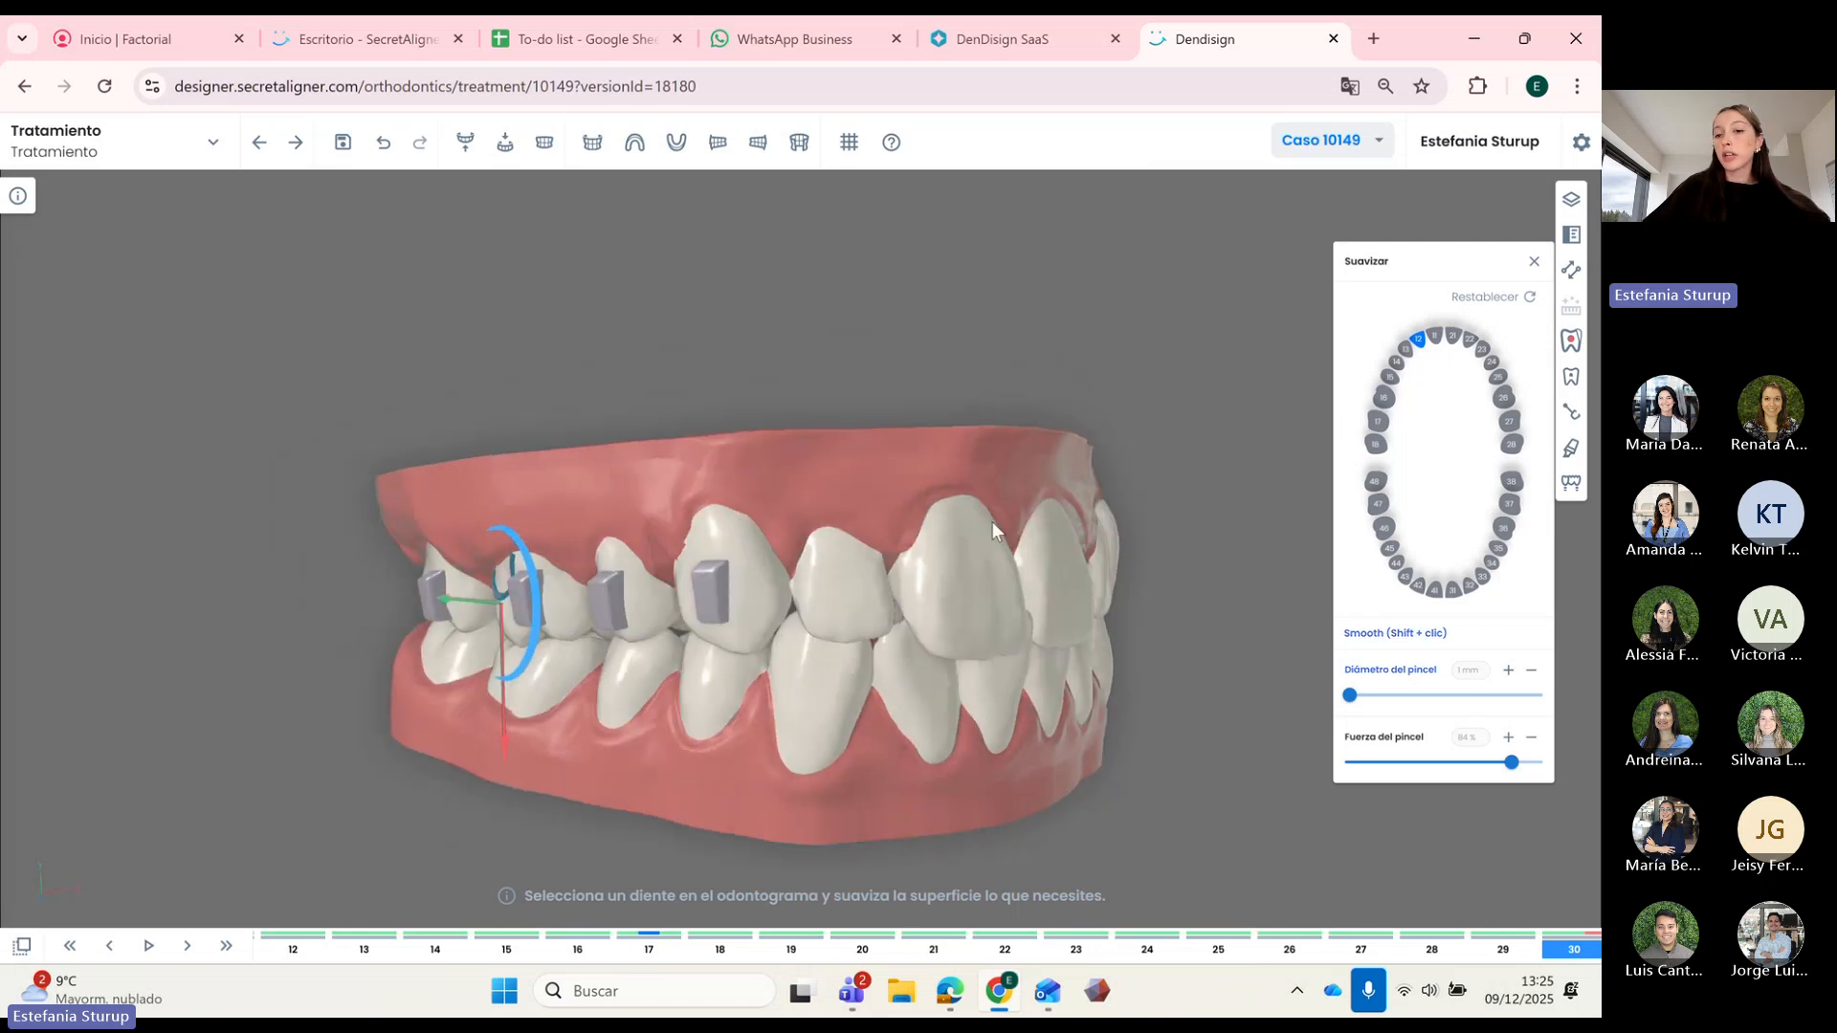
drag(979, 661, 989, 650)
scroll(890, 640, up, 5)
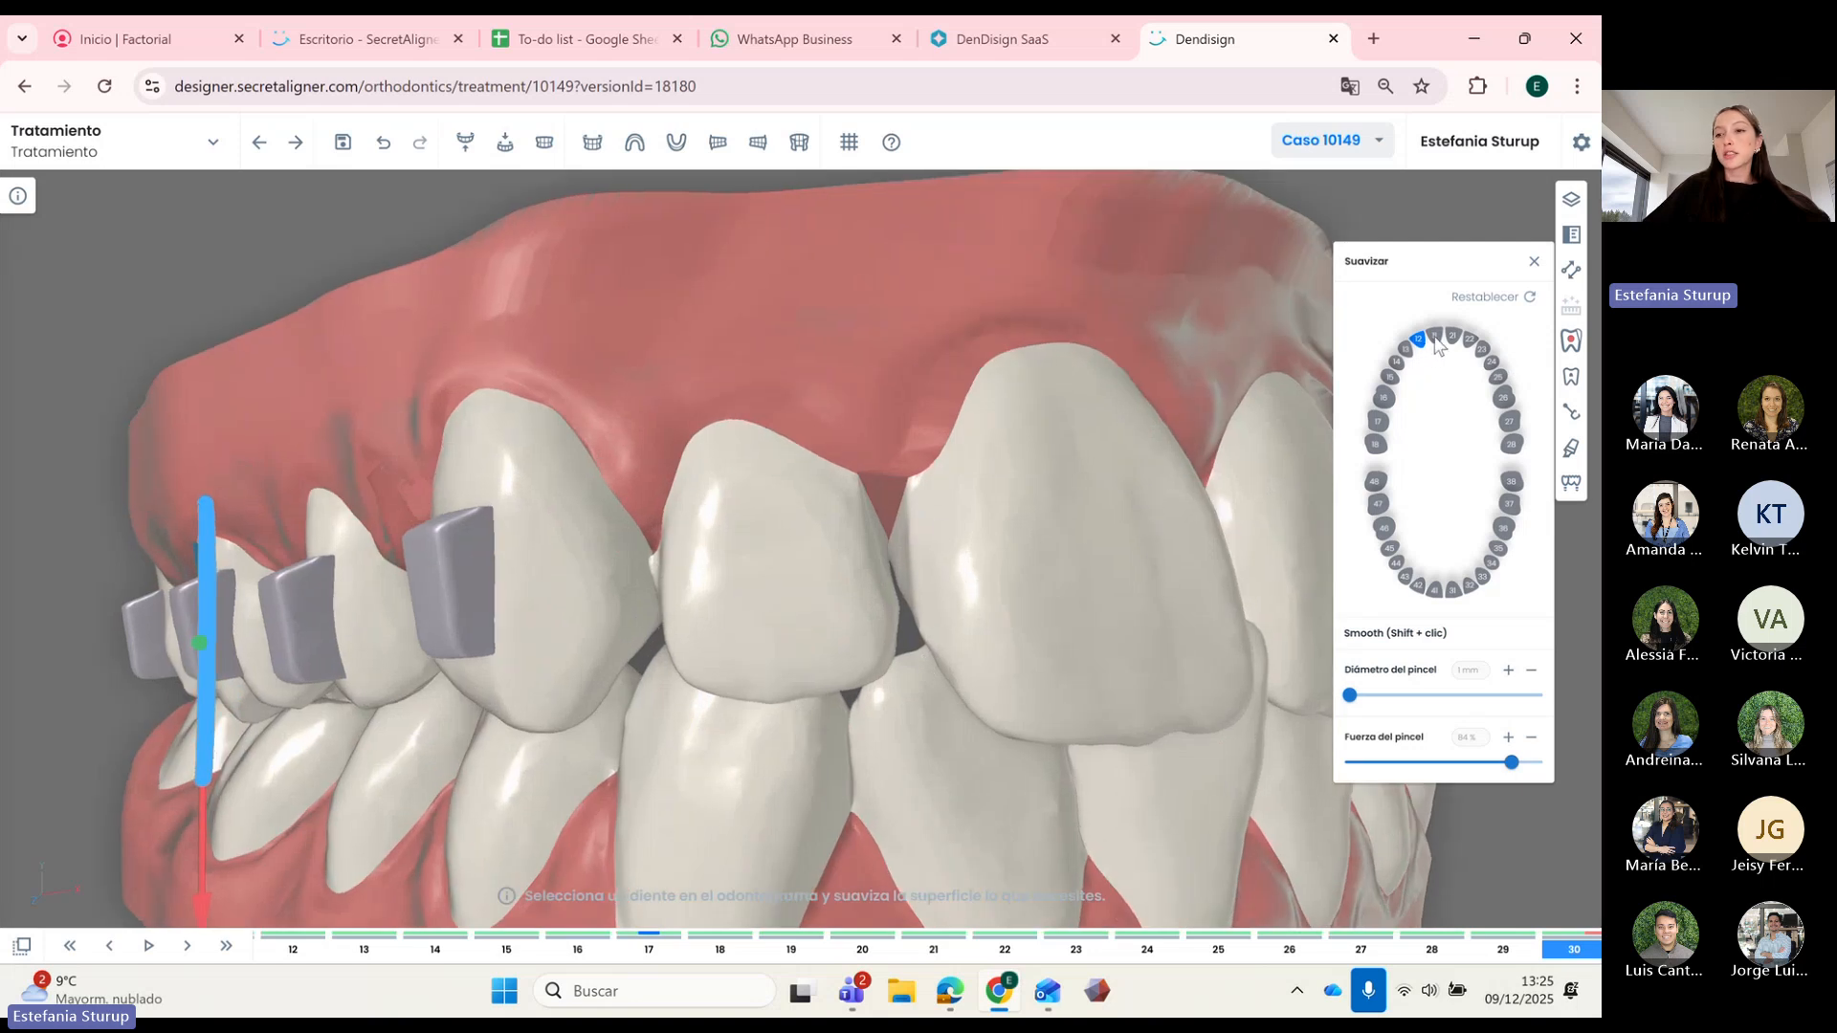
Step: Smooth tooth 11 with the same brush, then close the smoothing tool
click(1435, 336)
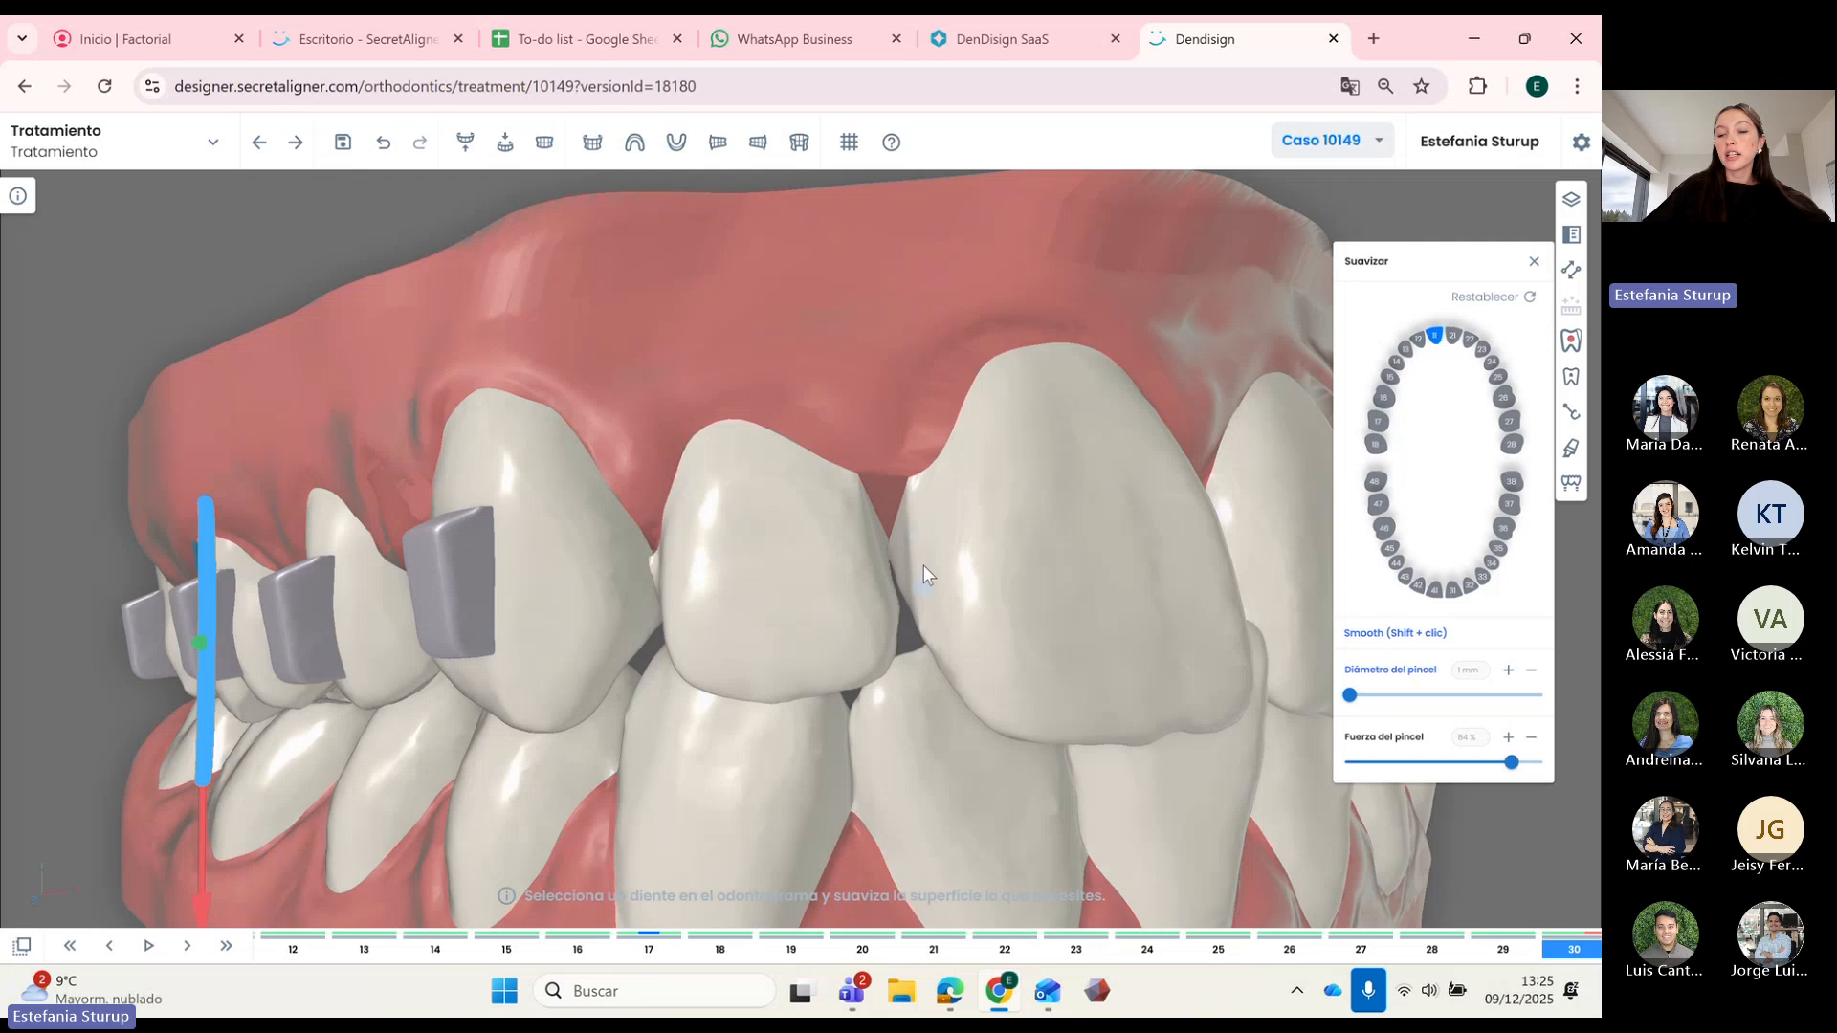
scroll(1001, 547, down, 5)
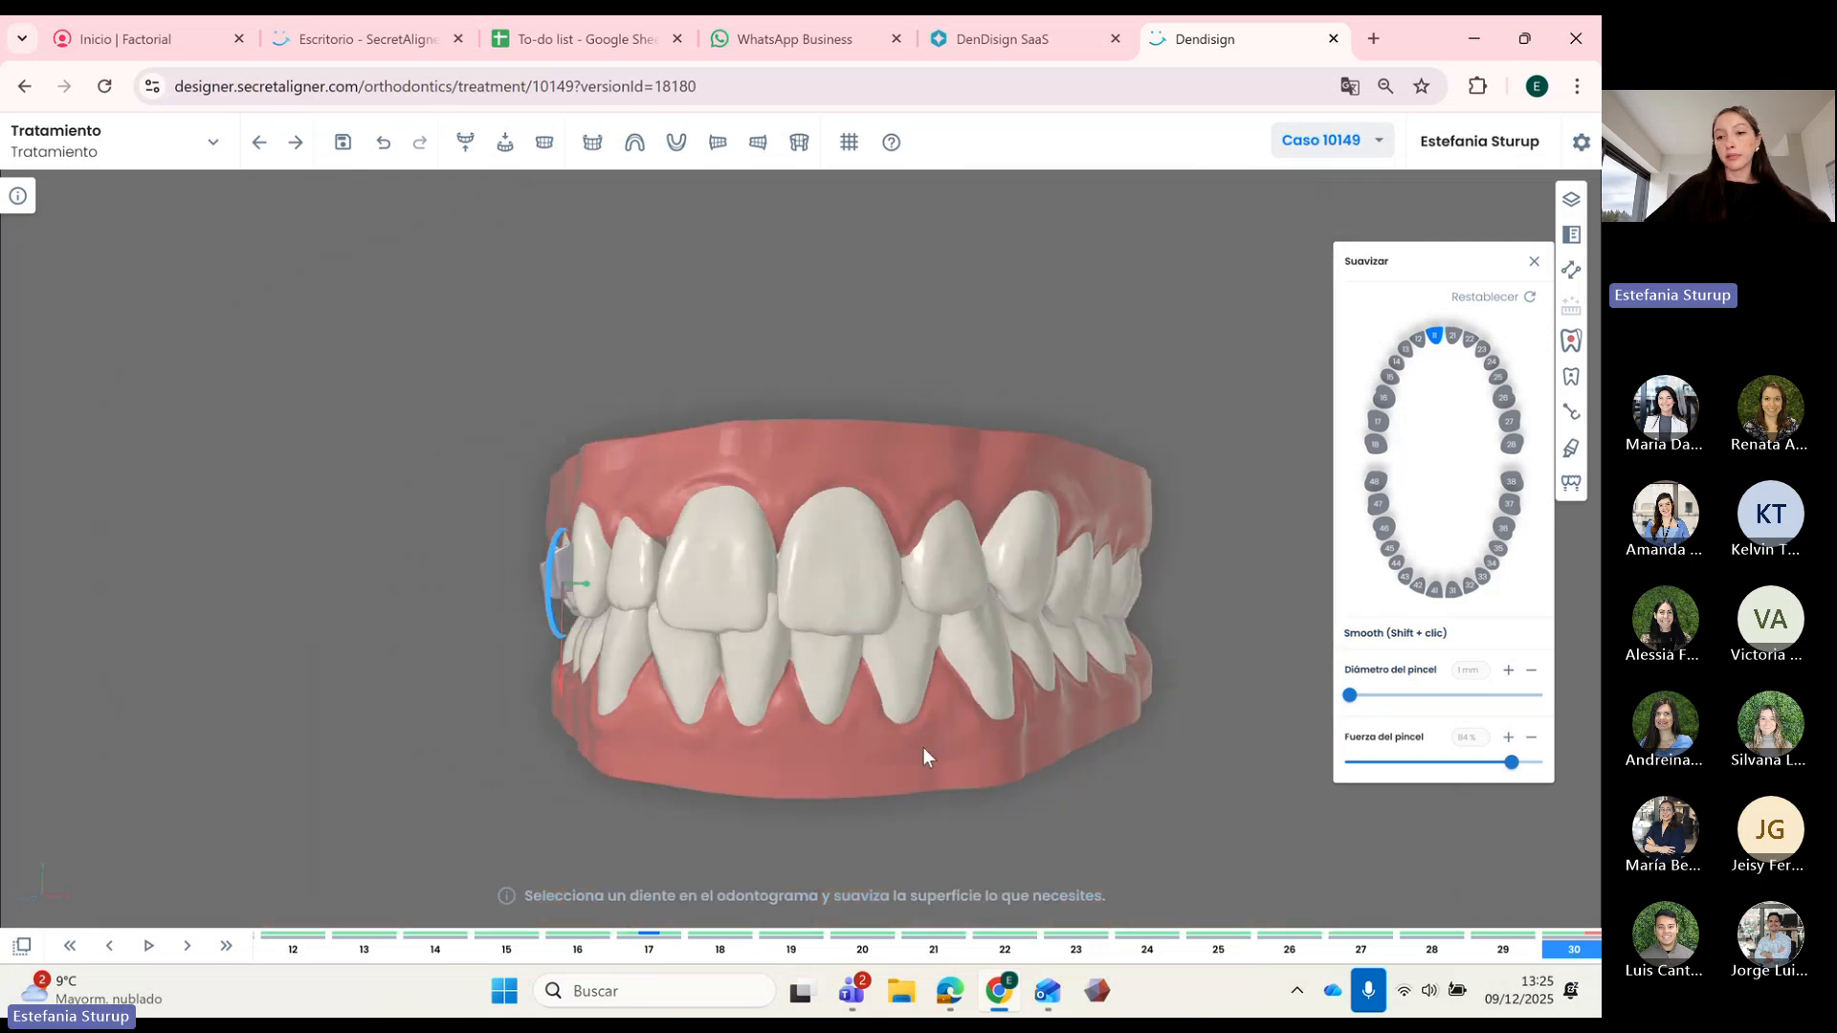
drag(922, 748, 1033, 697)
drag(920, 696, 901, 687)
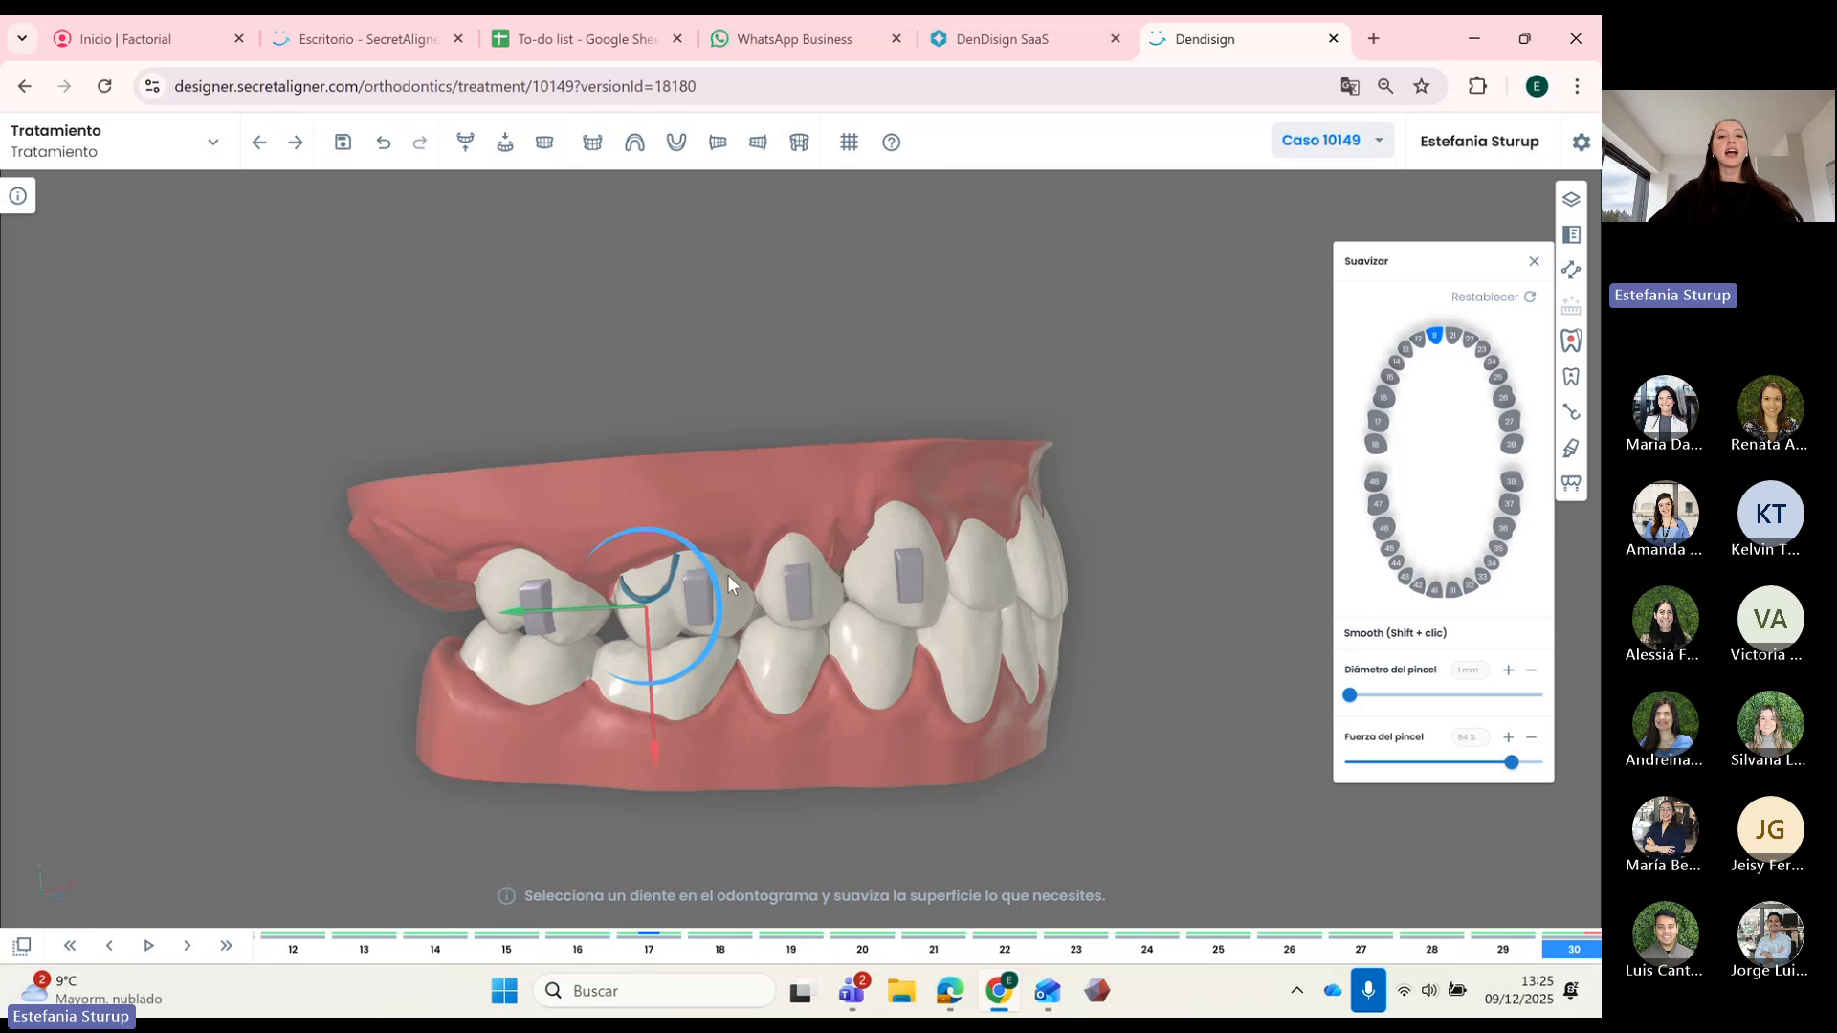
click(1534, 261)
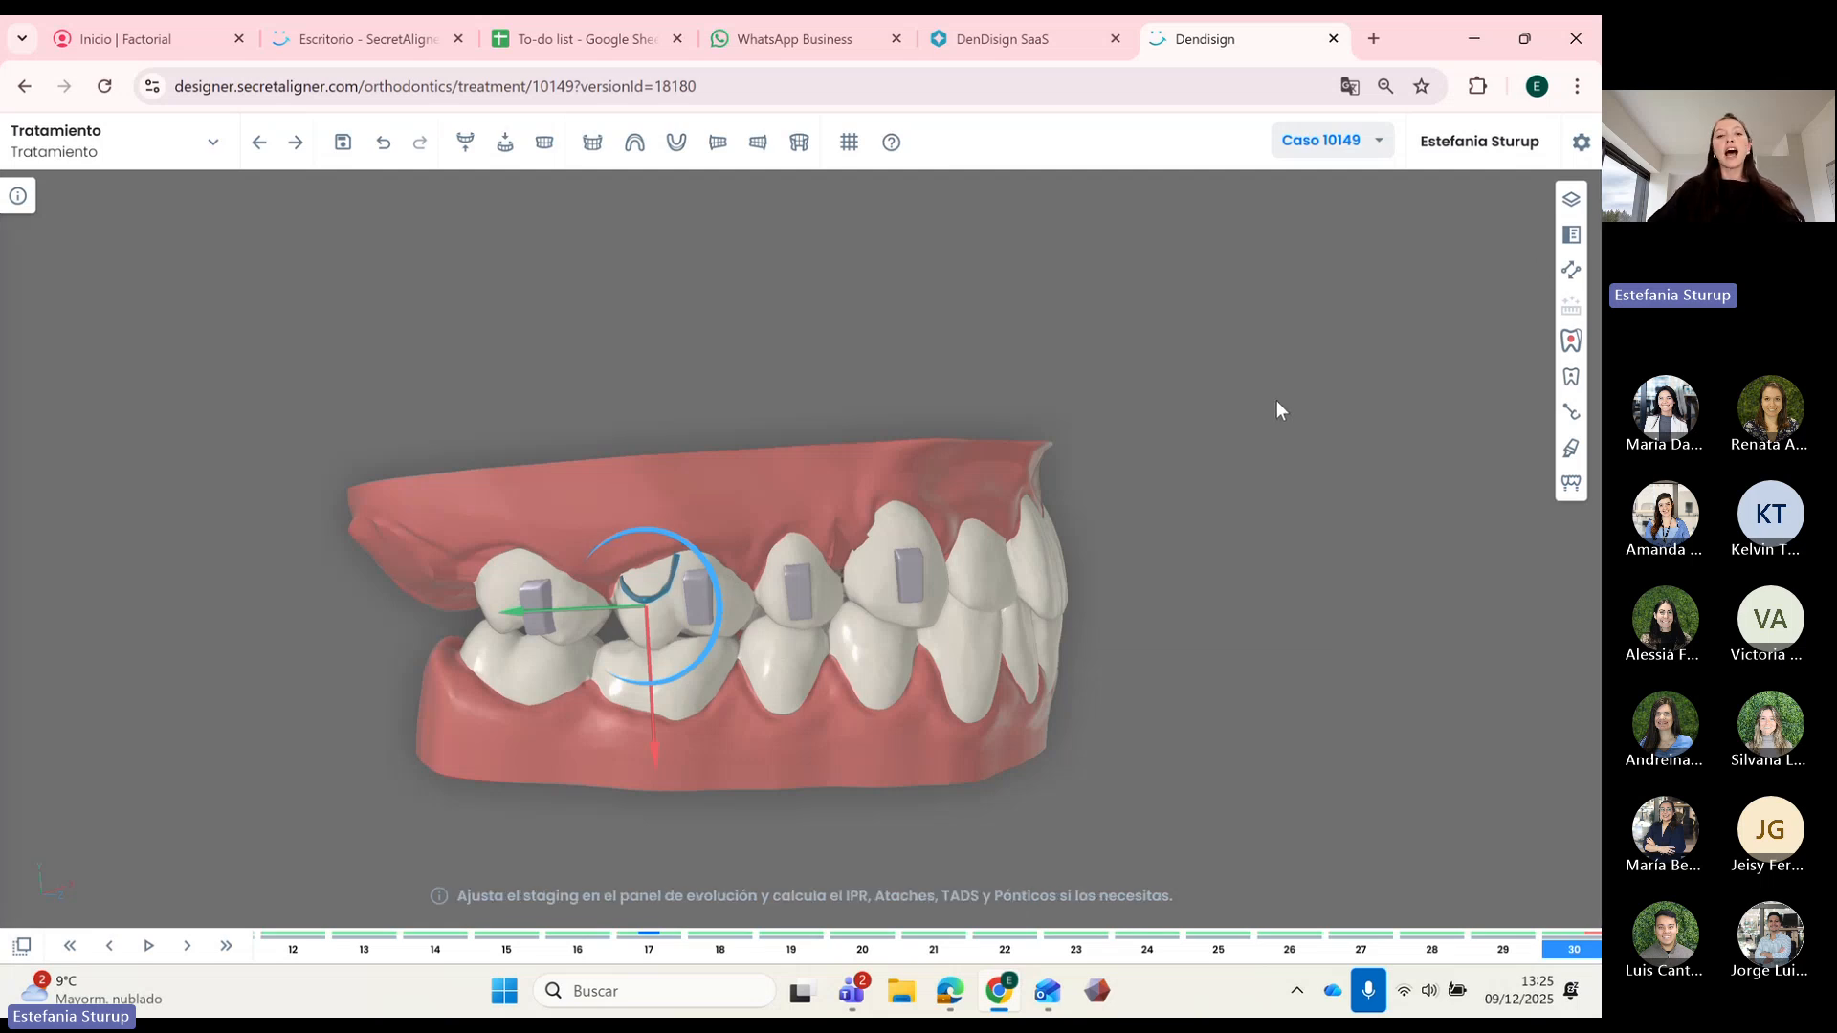
drag(1009, 754, 975, 745)
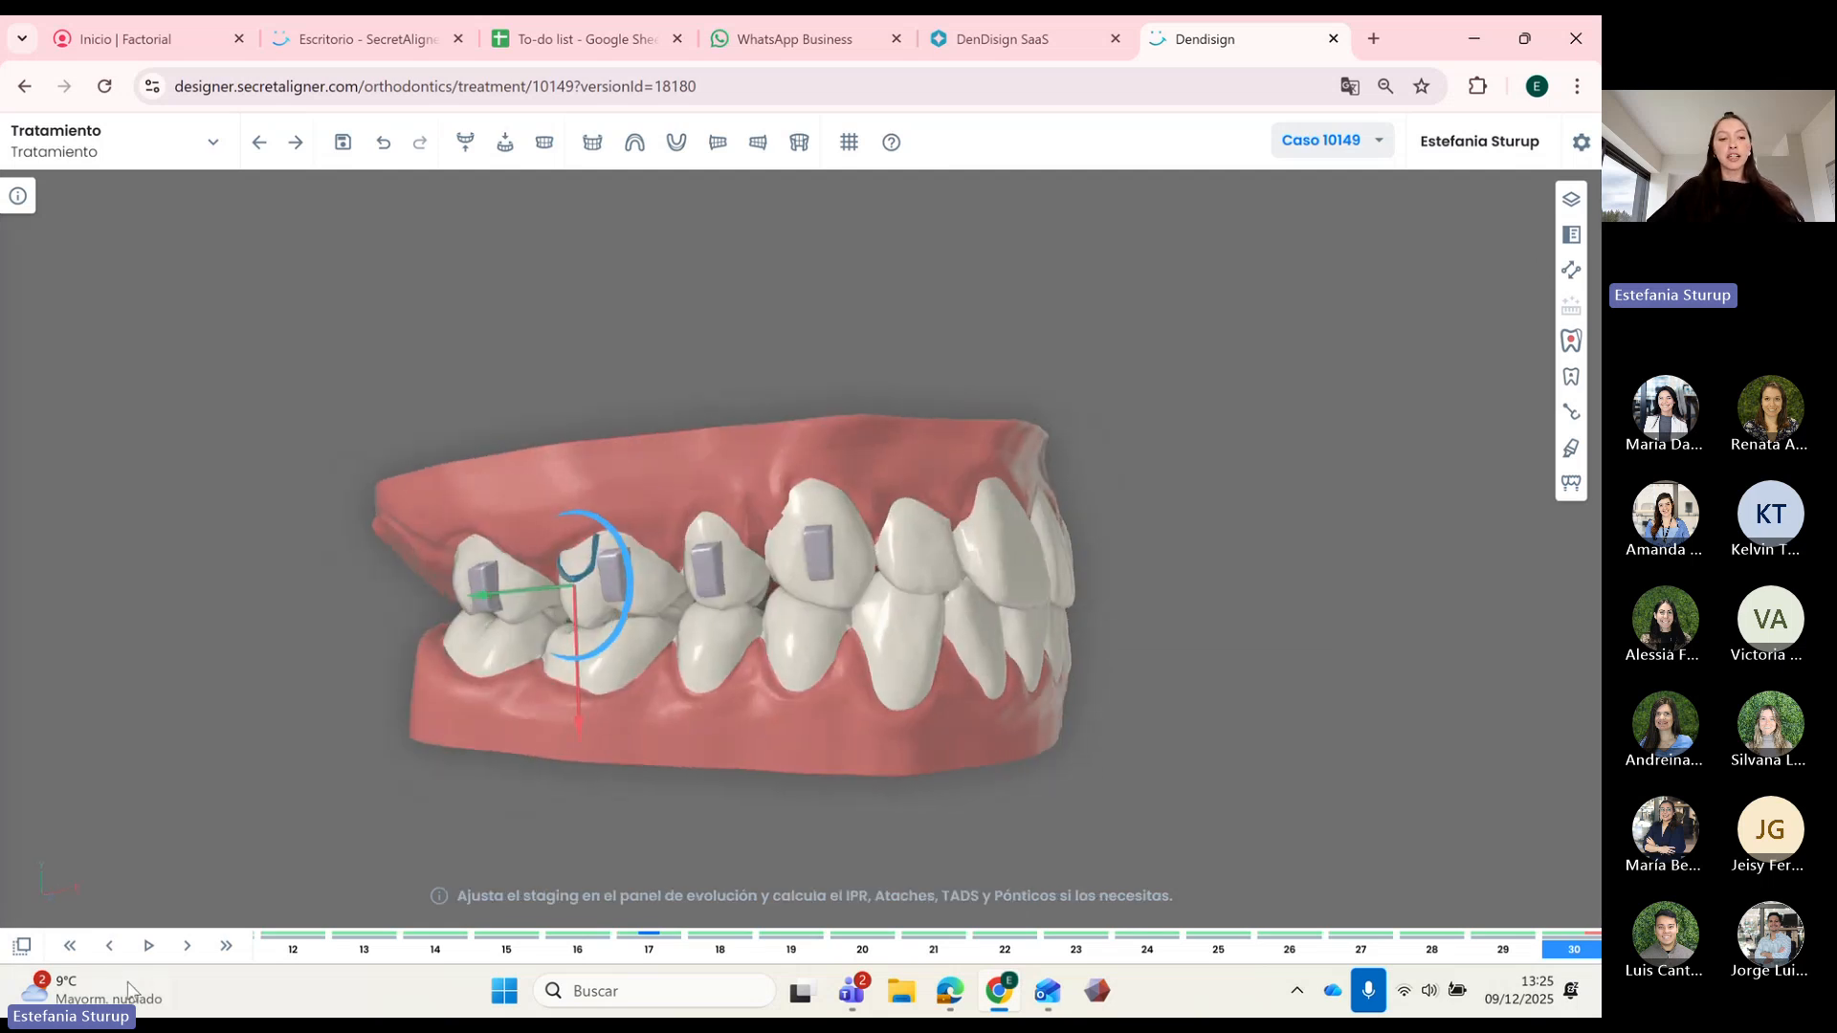
click(72, 948)
drag(719, 785, 484, 315)
key(Right)
key(Right)
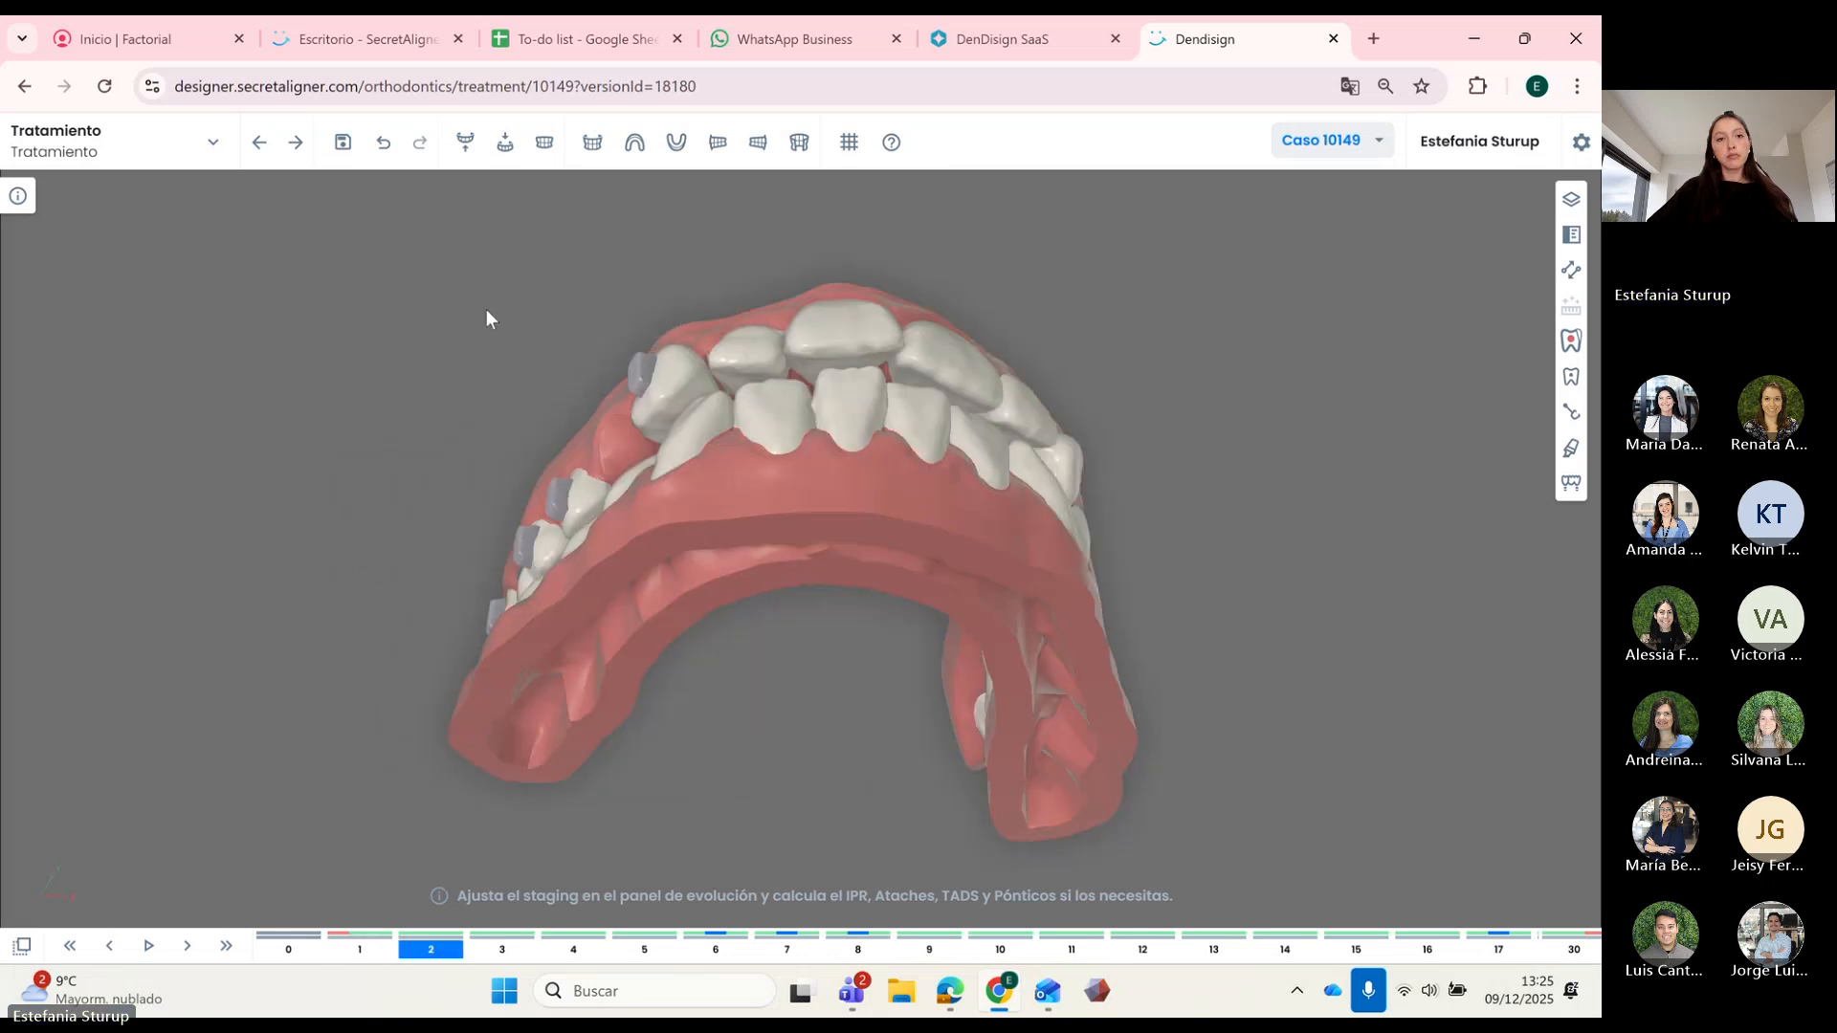
click(465, 142)
drag(777, 629, 540, 811)
click(226, 946)
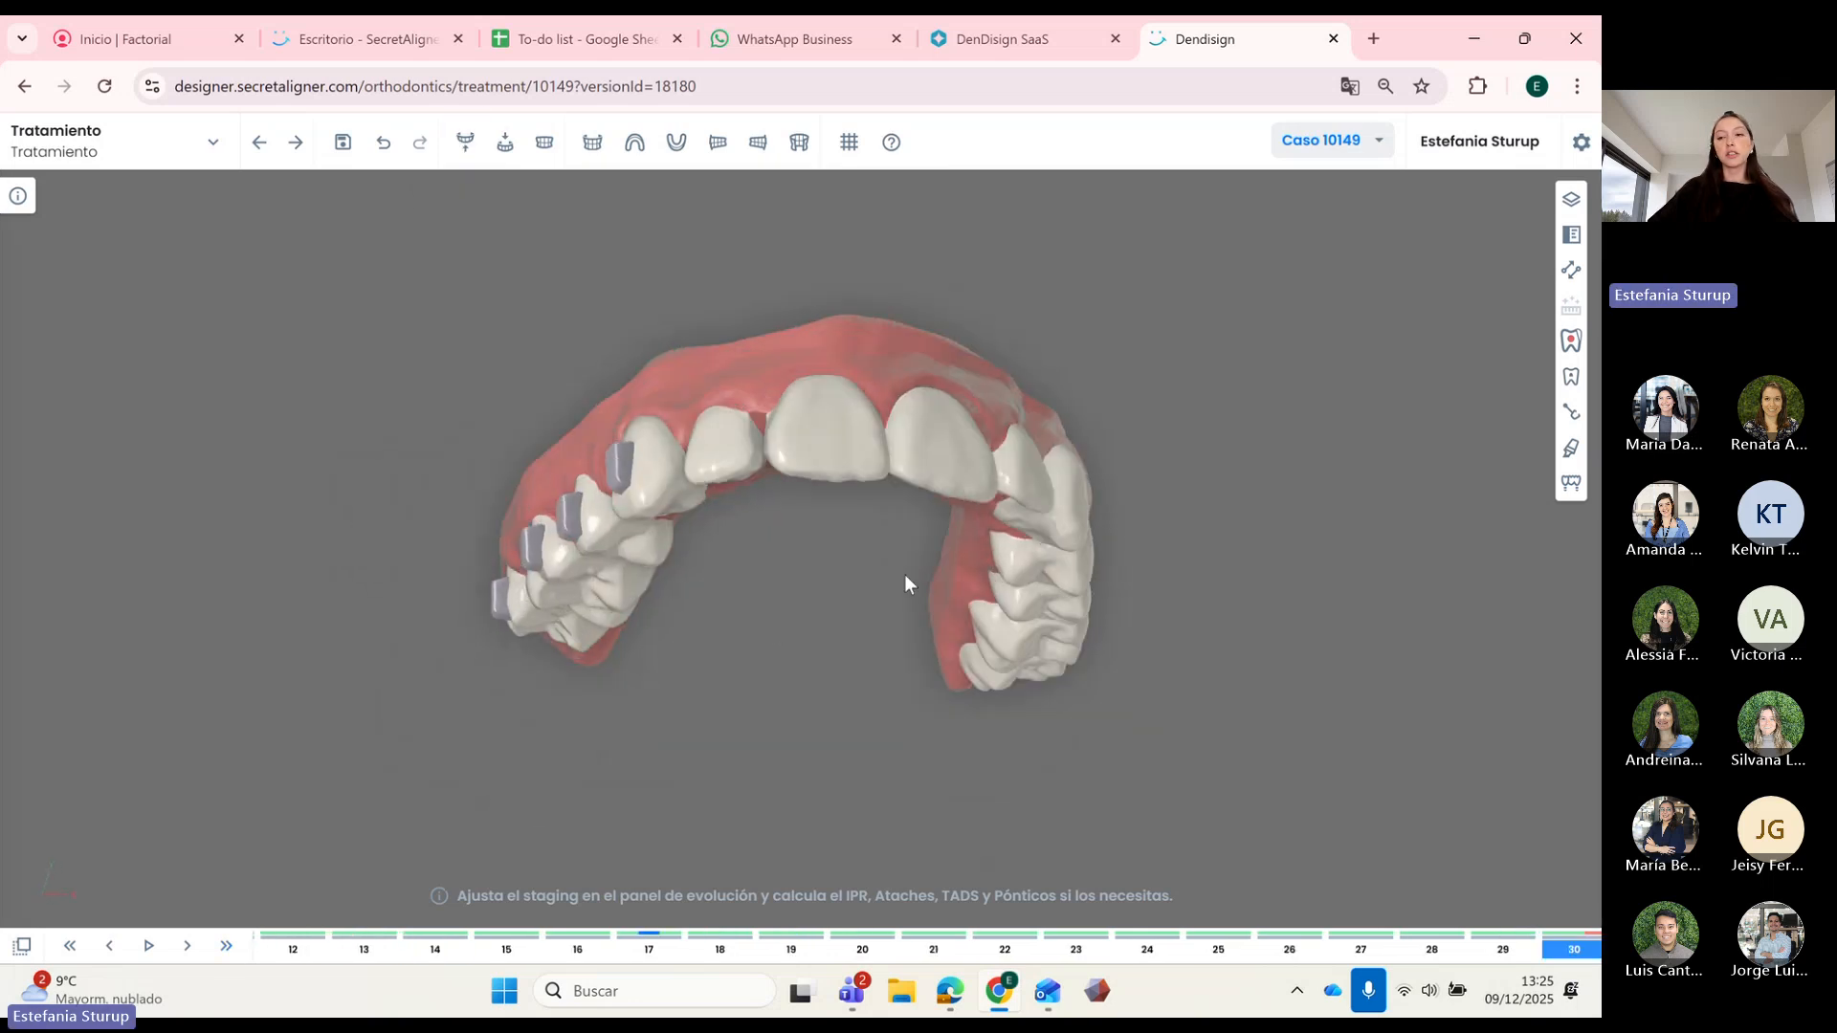
drag(915, 541, 933, 450)
drag(1483, 447, 1259, 521)
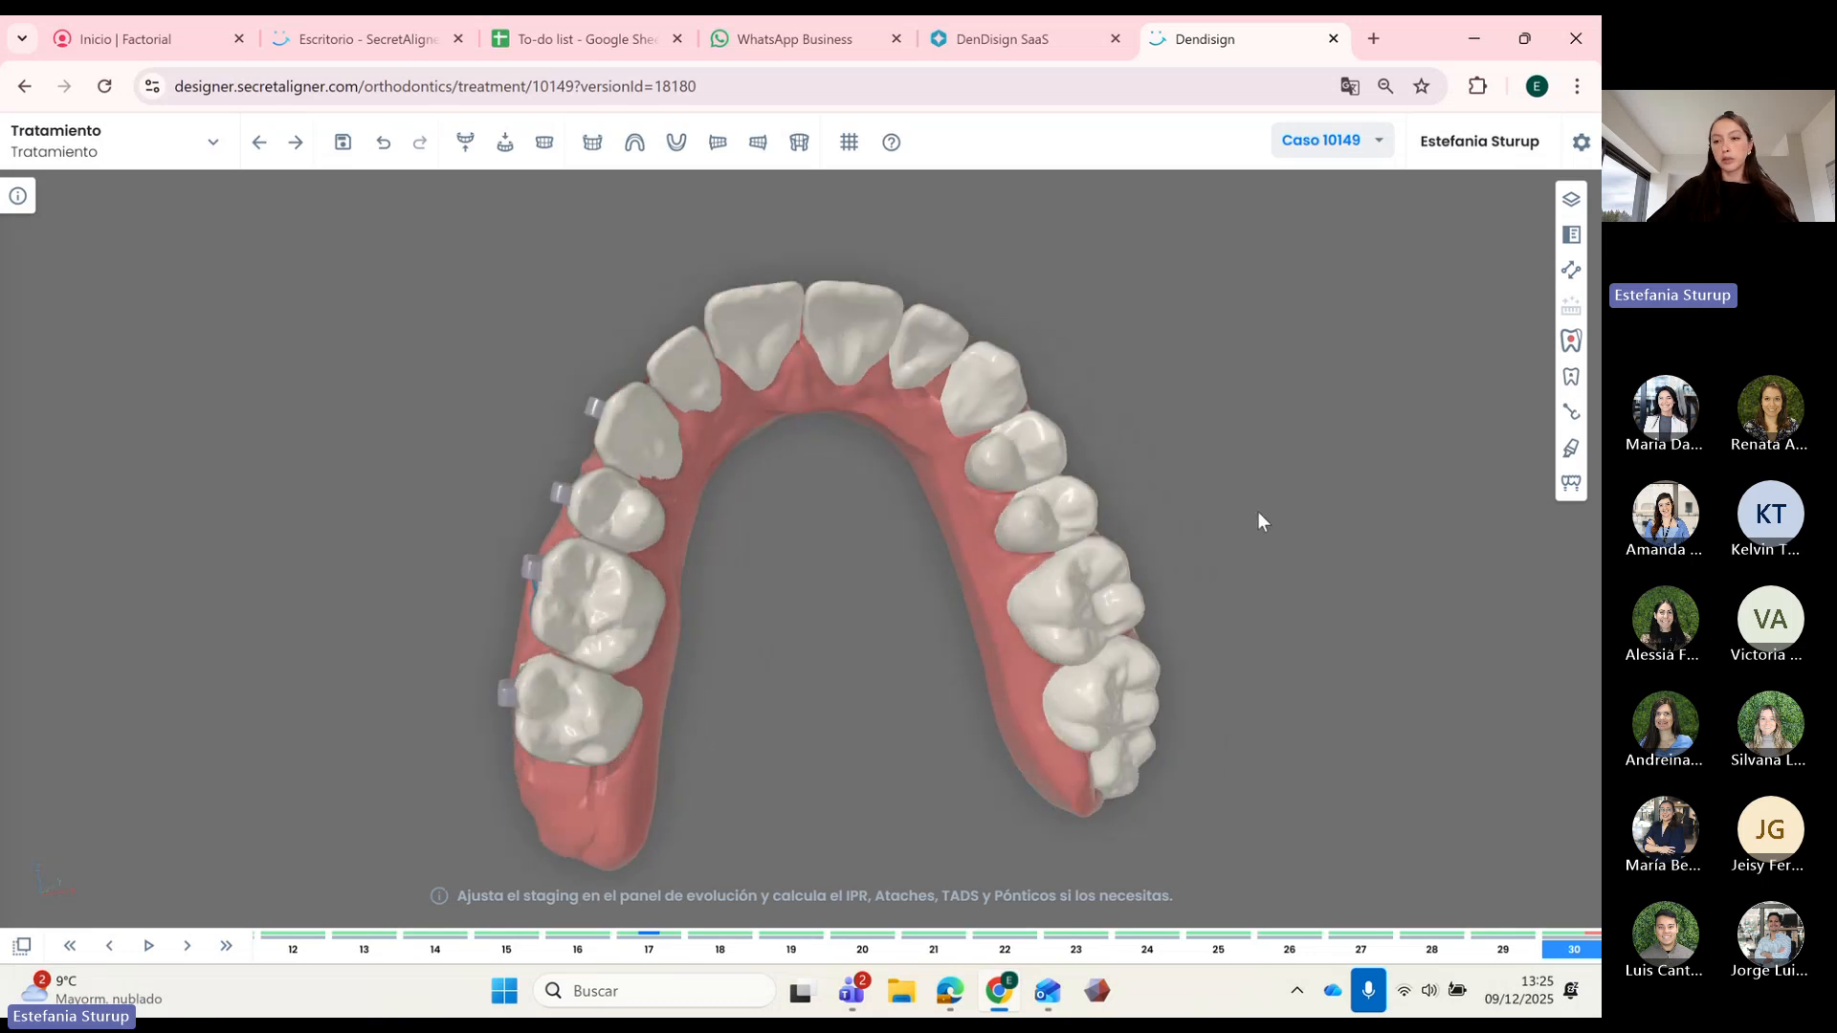
click(1572, 484)
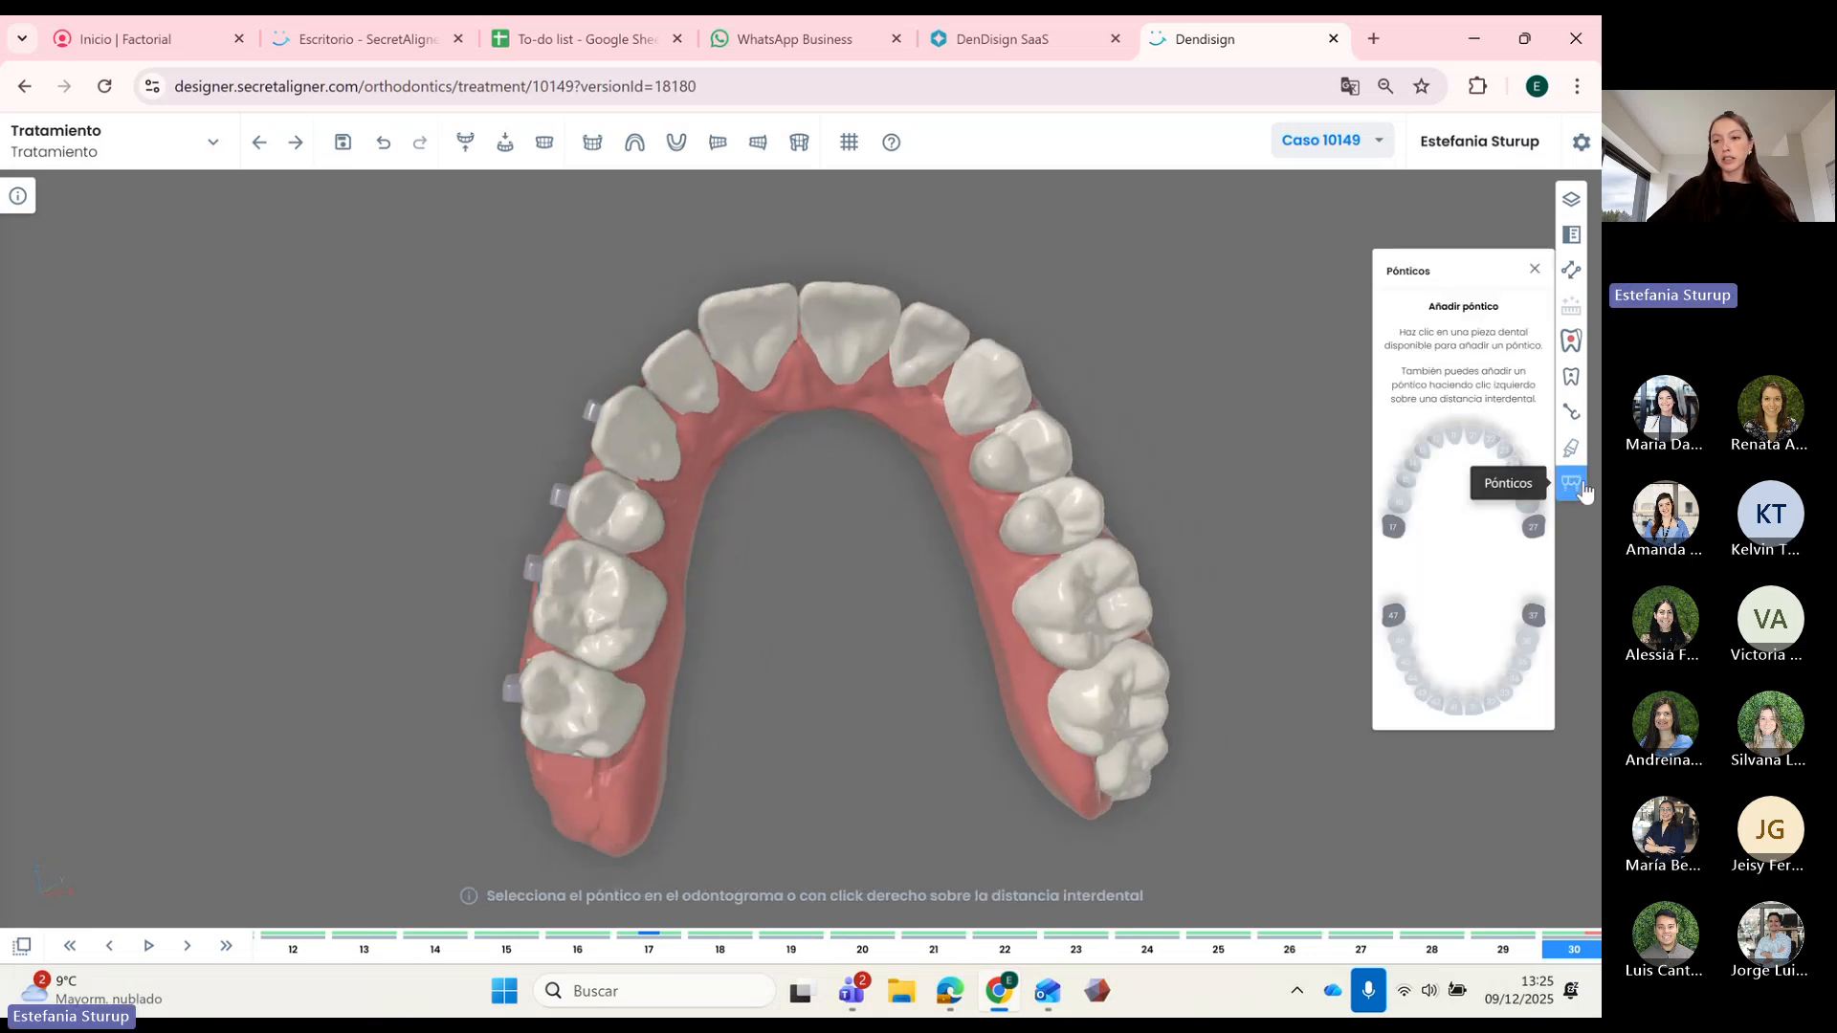
click(1534, 272)
drag(773, 435, 910, 465)
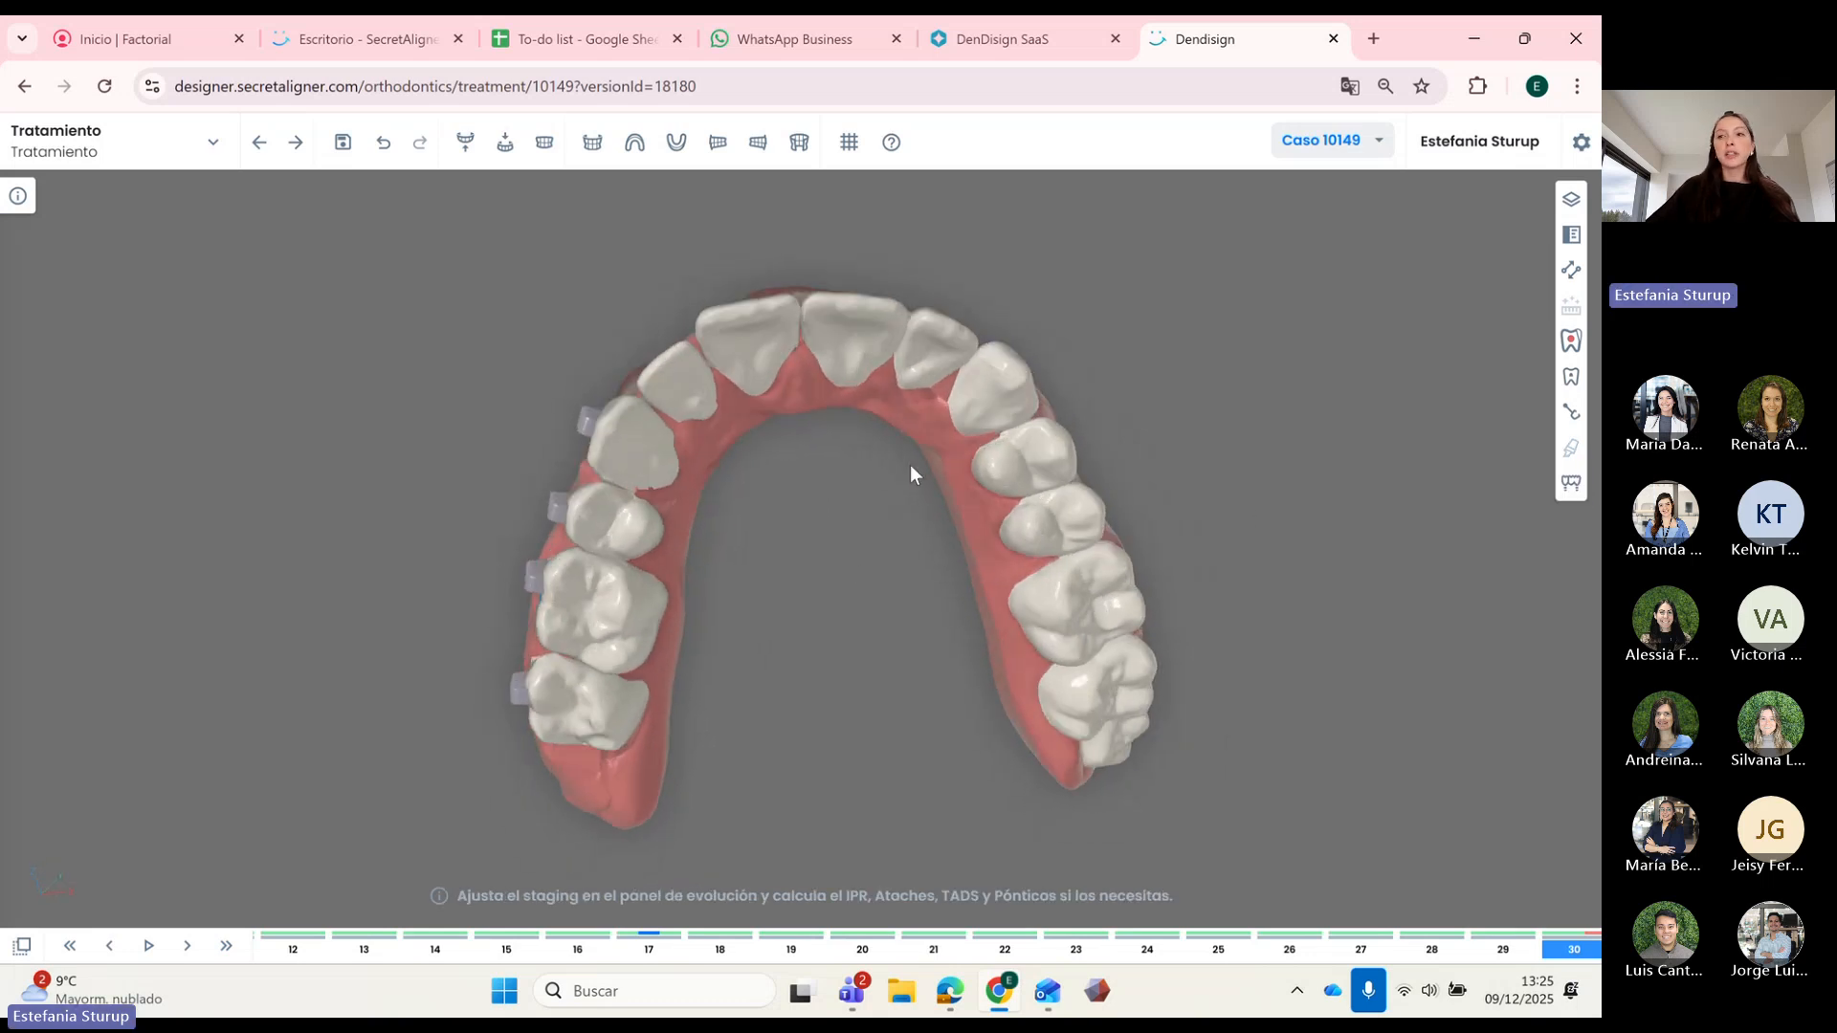
Step: Advance the case to Publicar and add a Paso step-number label to a front upper tooth at step 30
click(298, 145)
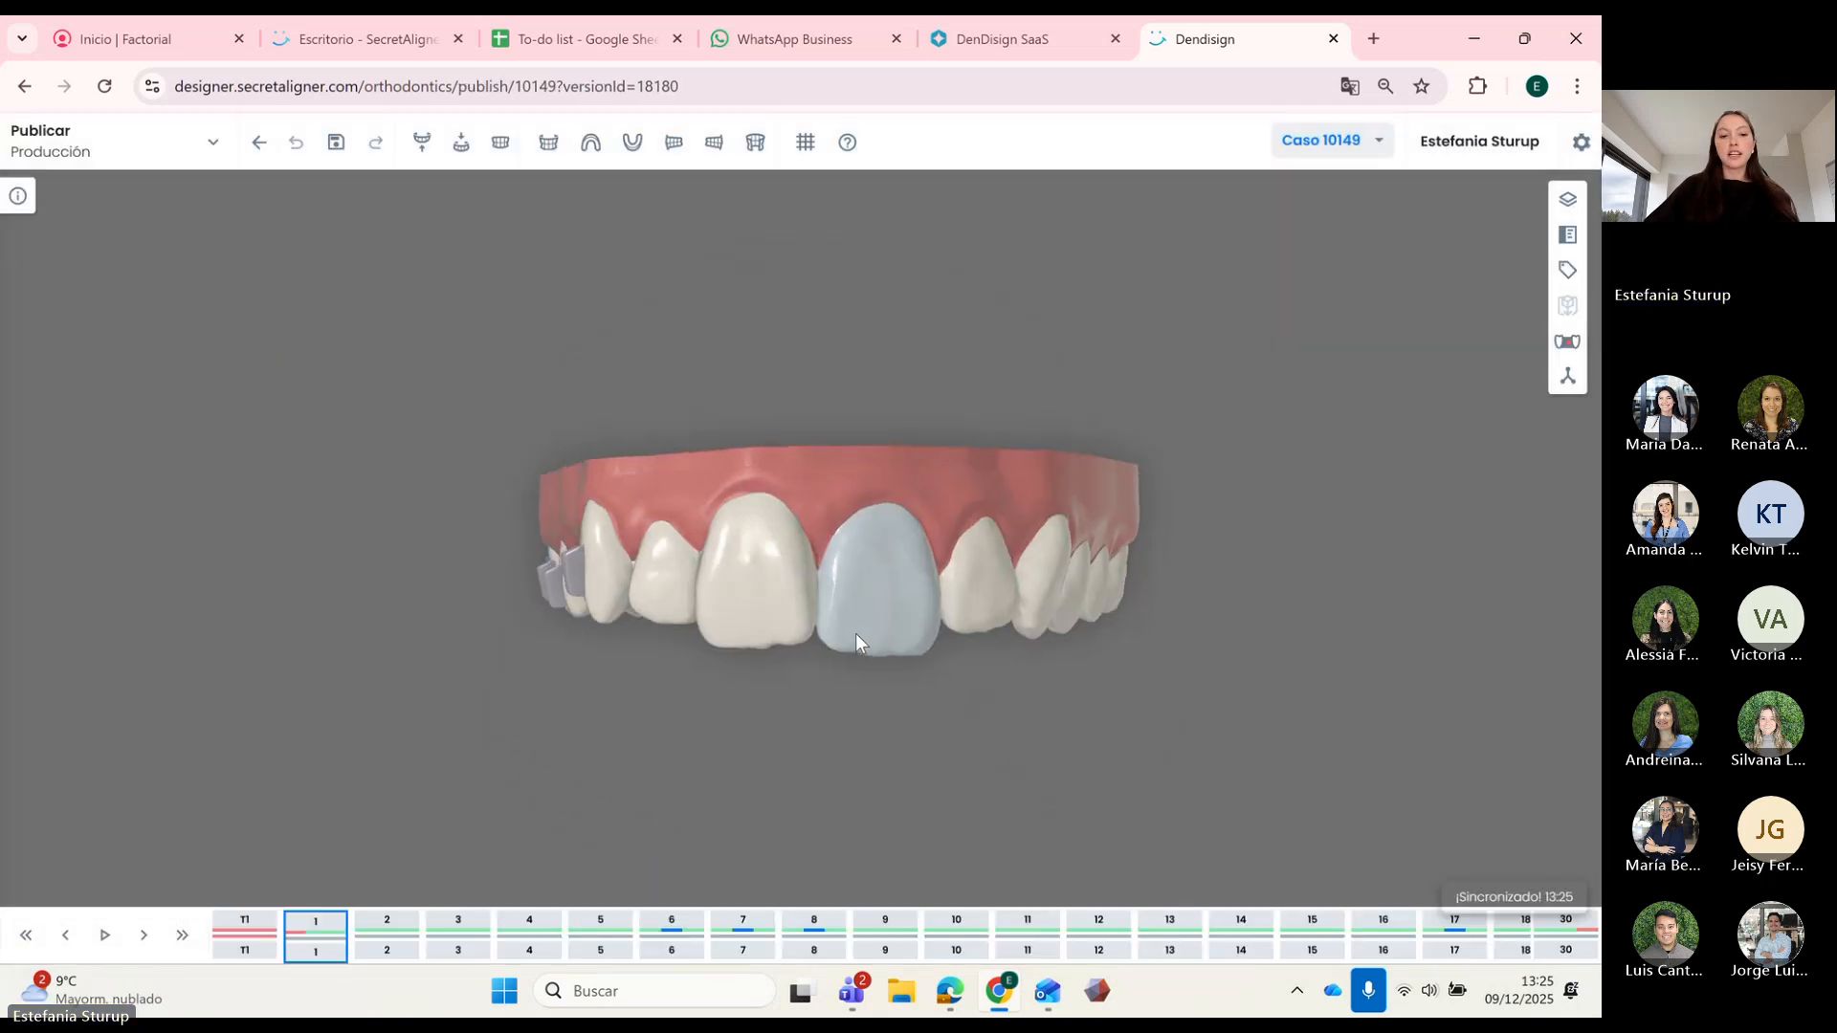
click(182, 936)
drag(819, 712, 955, 689)
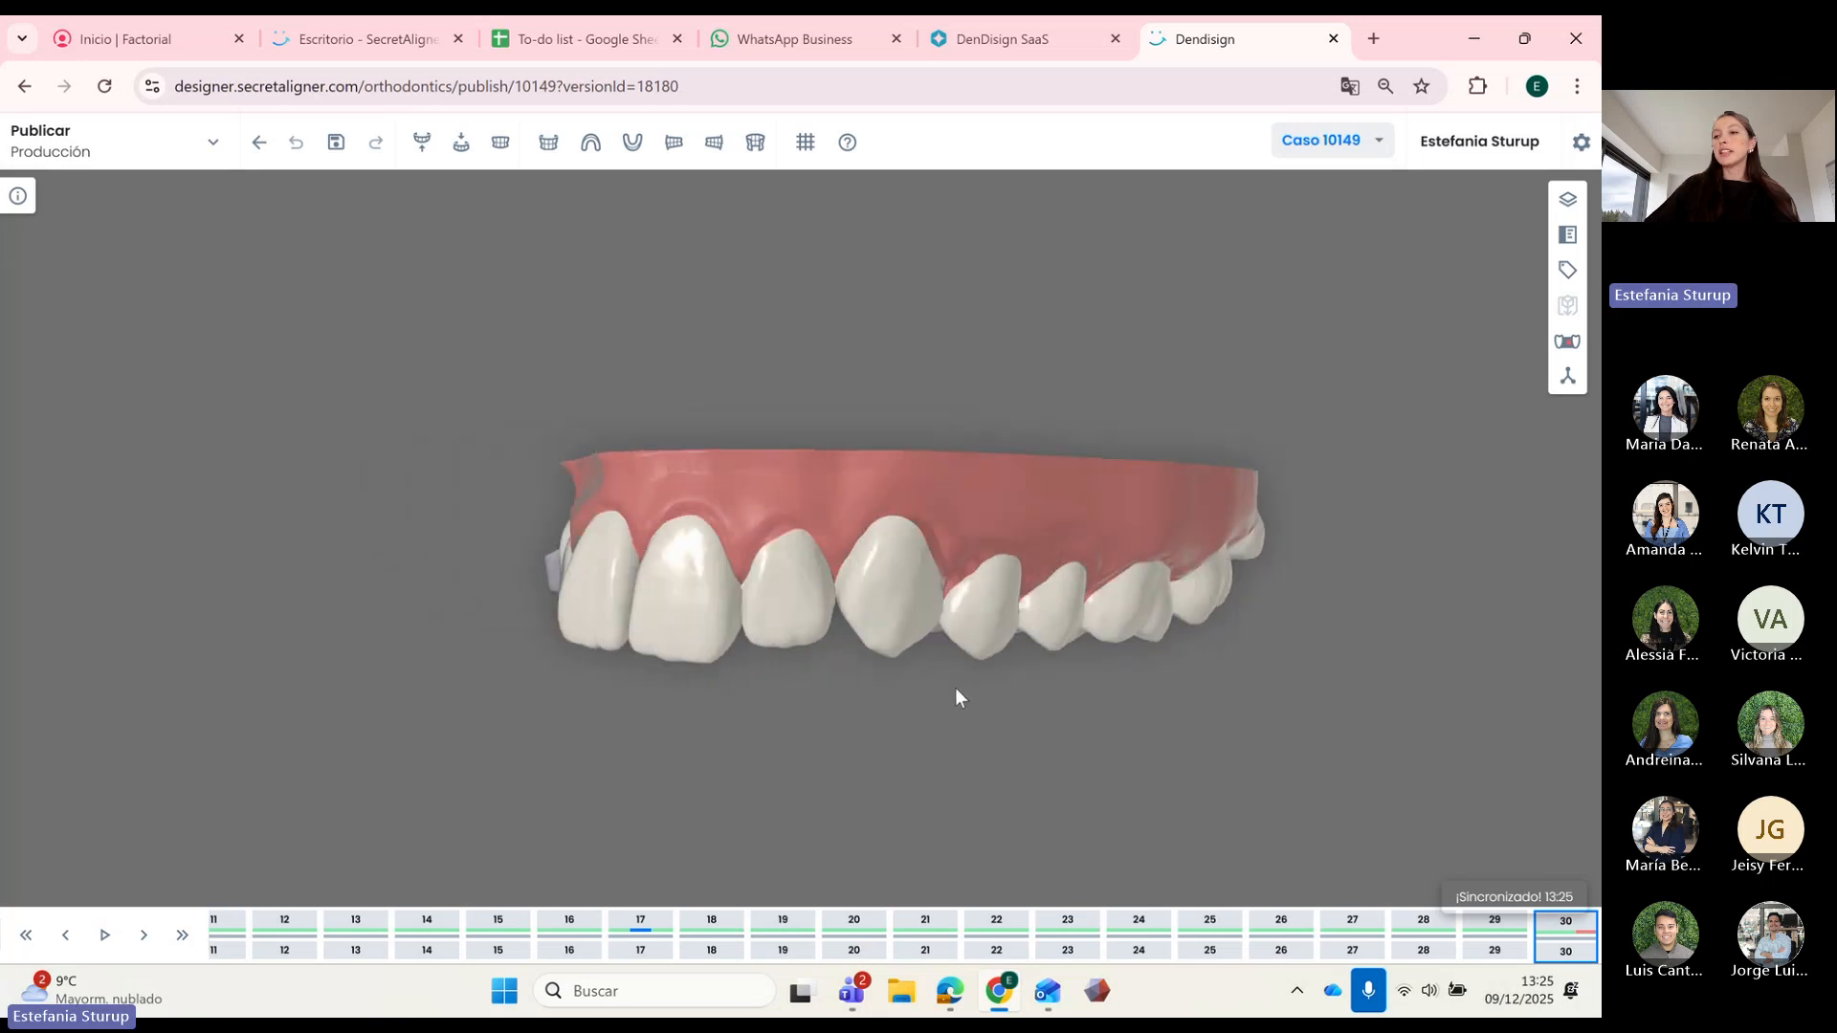
click(1570, 273)
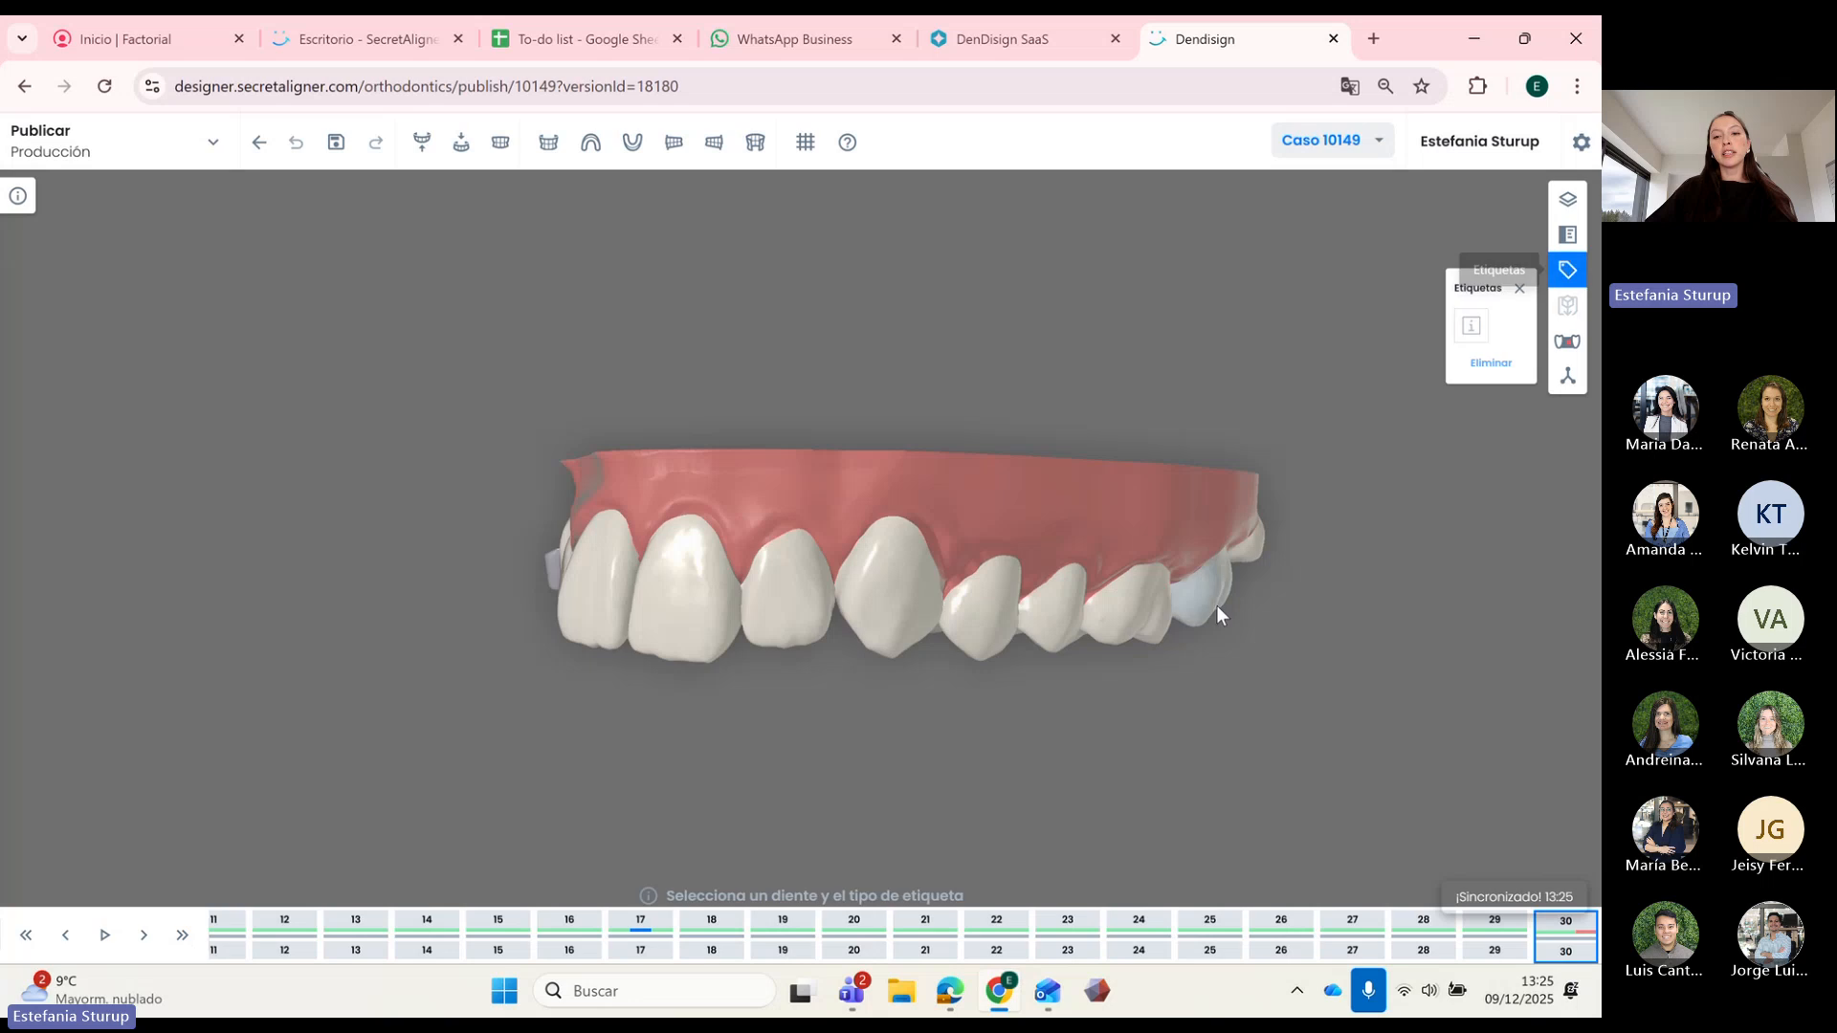
drag(1215, 604, 995, 602)
click(934, 624)
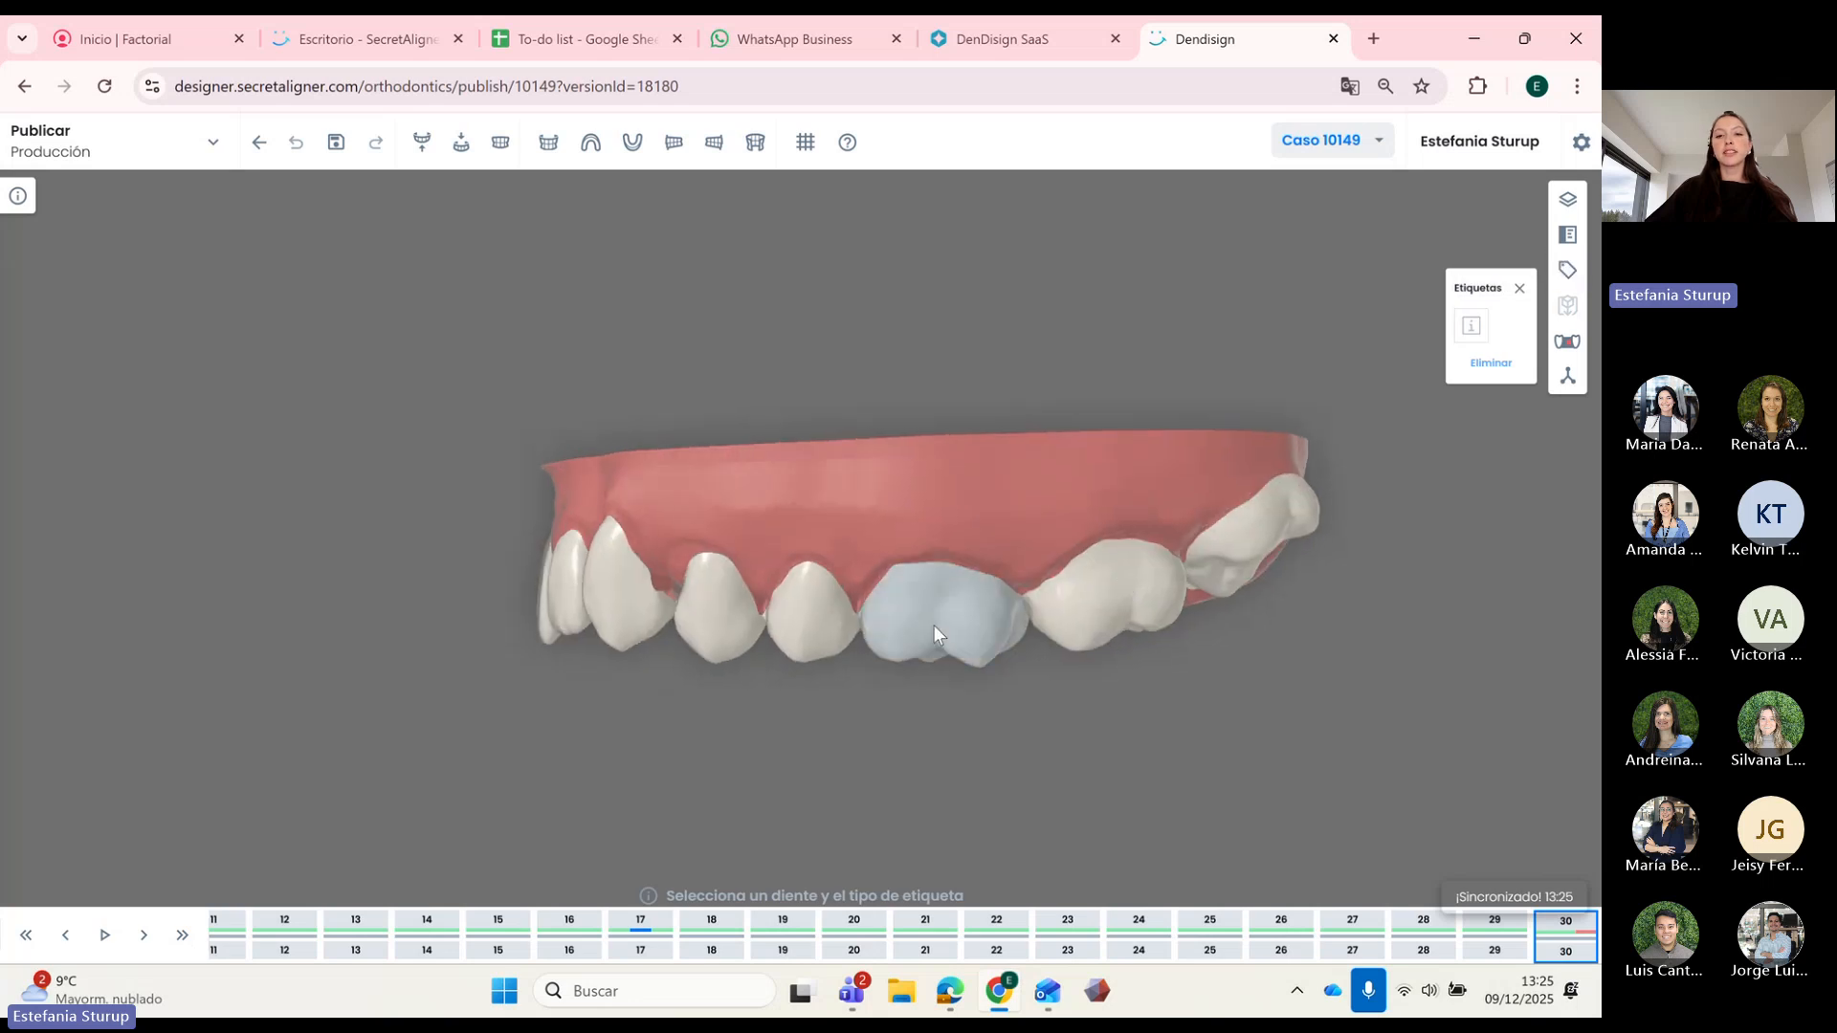
click(1471, 325)
click(877, 585)
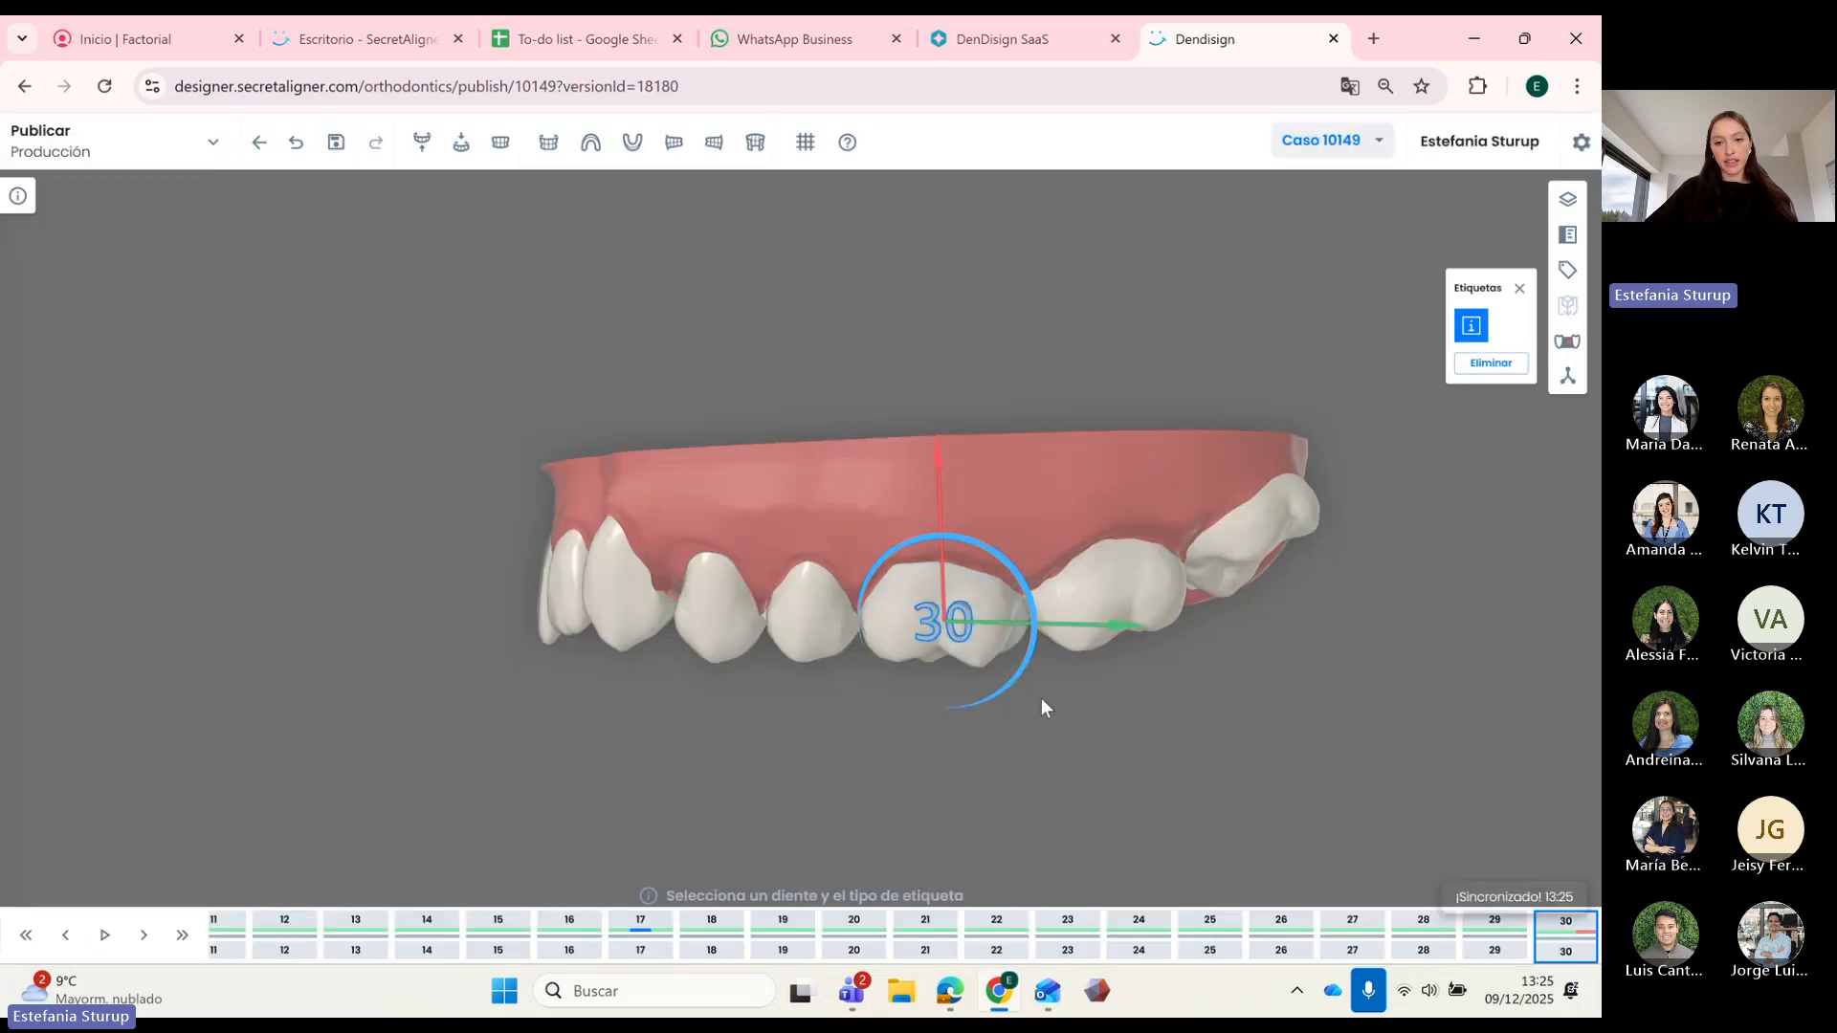
Step: Step forward from stage 0 to watch the step label count change
click(26, 935)
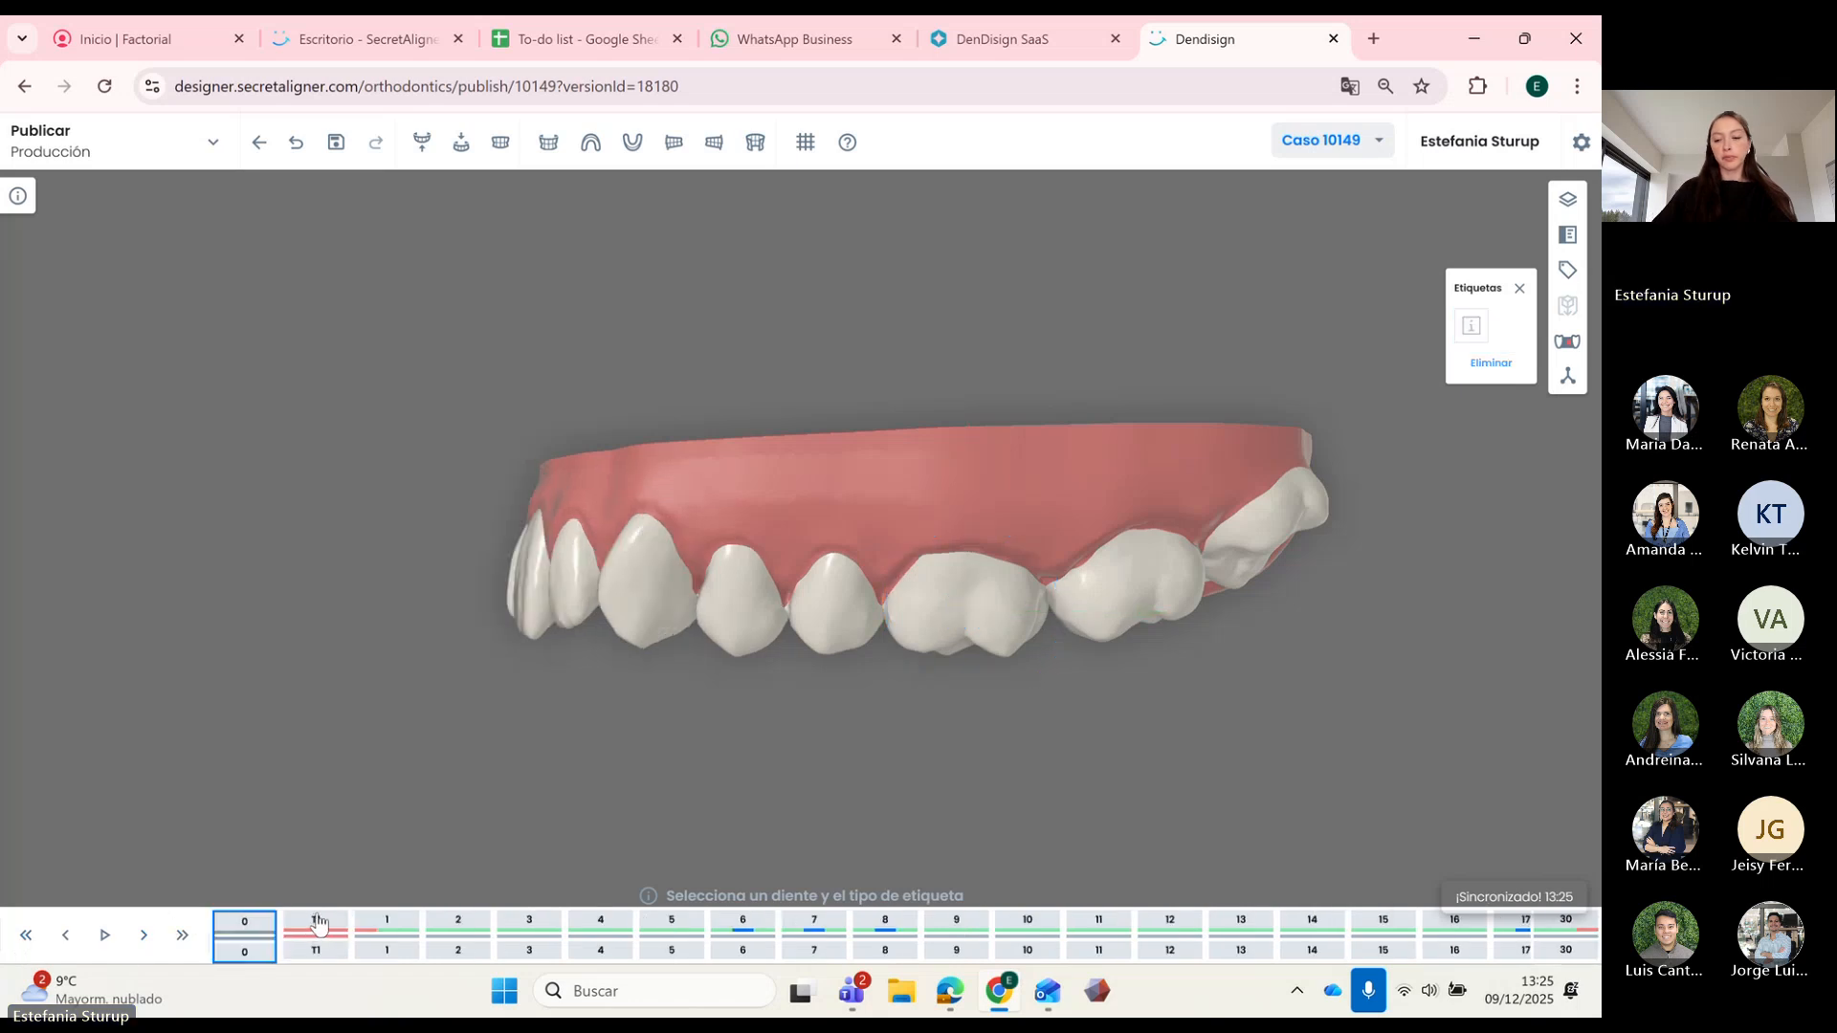
key(Right)
key(Right)
key(Right)
key(Right)
key(Right)
key(Right)
key(Right)
key(Right)
key(Right)
key(Right)
key(Right)
key(Right)
key(Right)
key(Right)
key(Right)
key(Right)
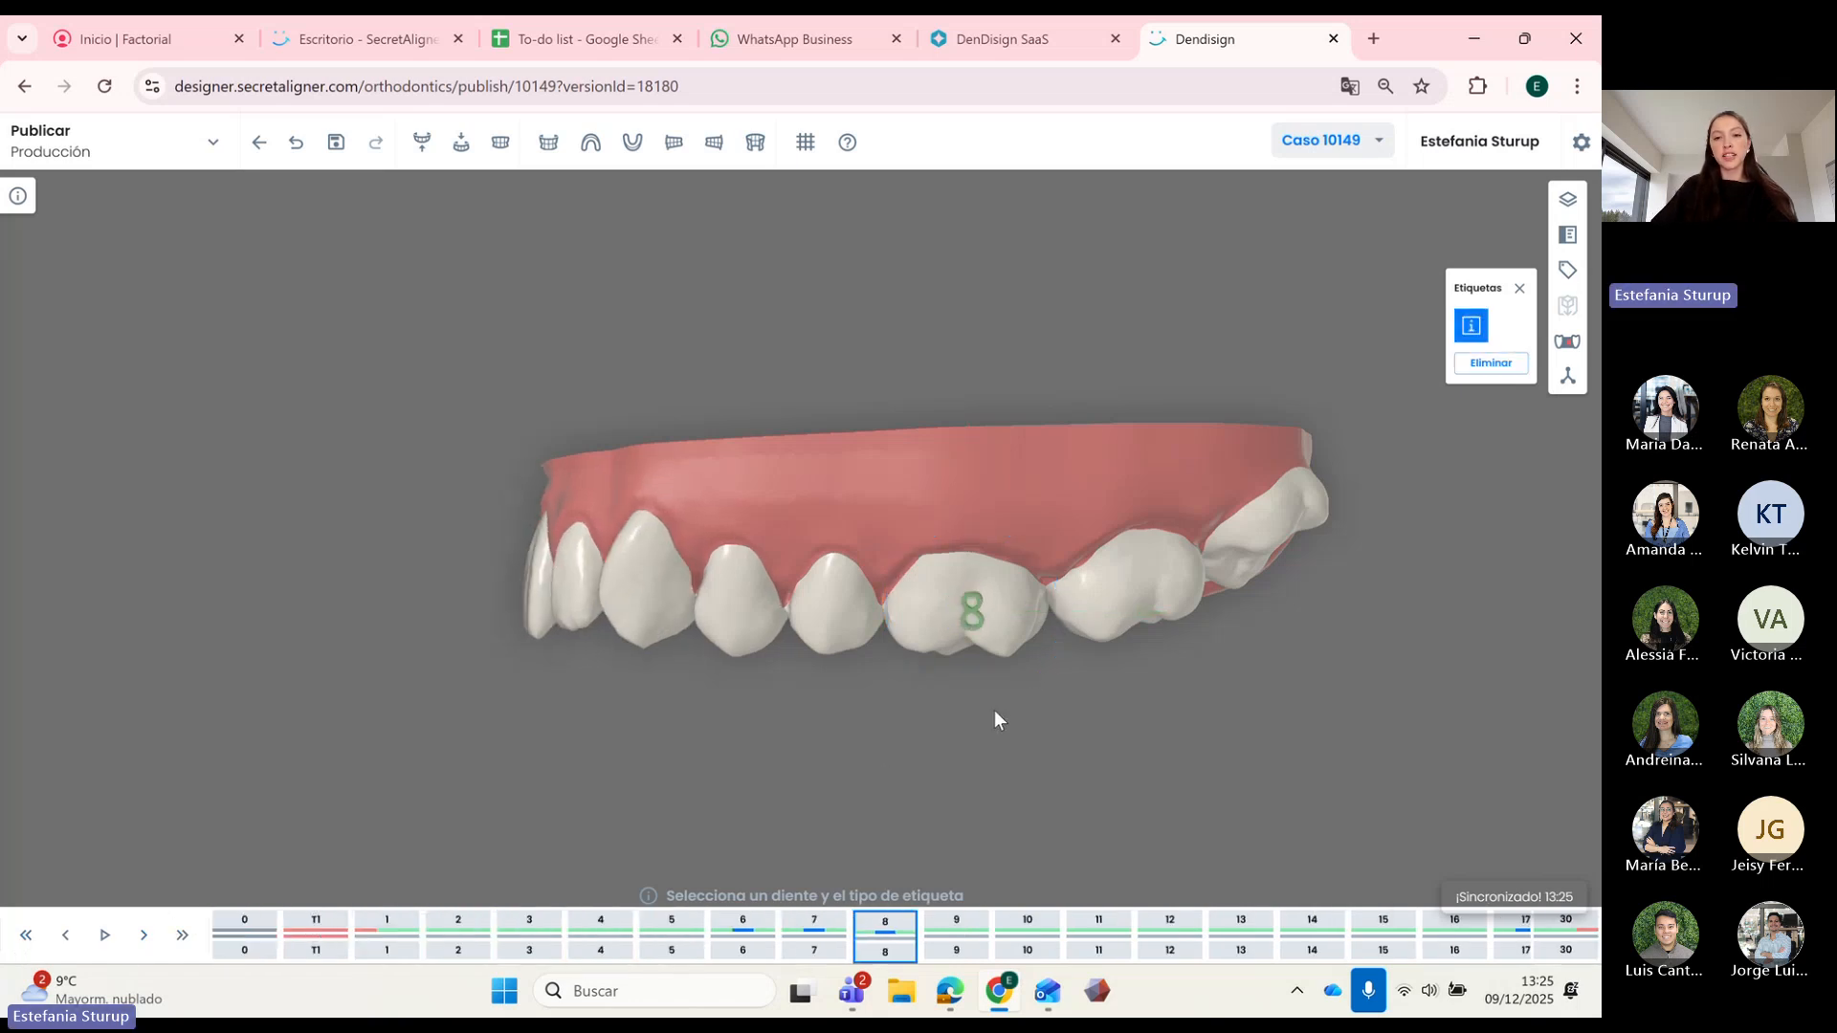
key(Right)
key(Right)
key(Right)
key(Right)
key(Right)
key(Right)
key(Right)
key(Right)
key(Right)
key(Right)
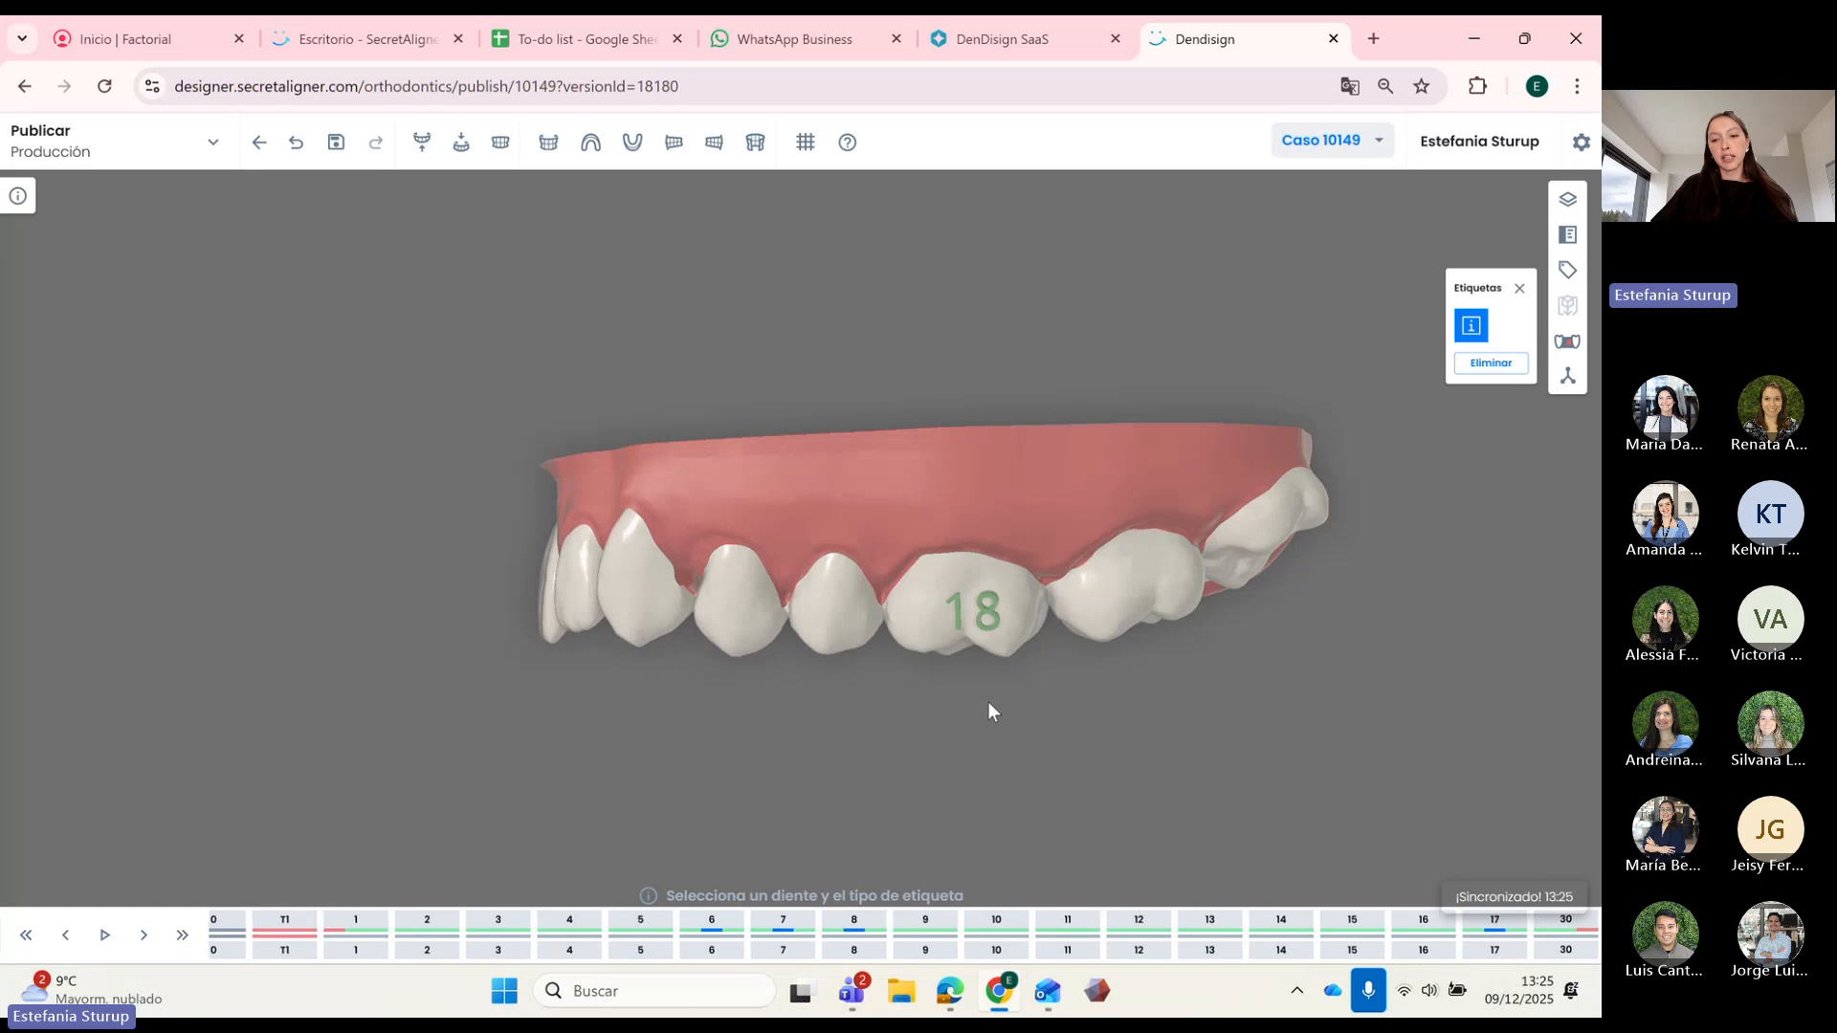
Step: Squash the step label vertically with the scale mode, then orbit to check it
scroll(968, 625, up, 3)
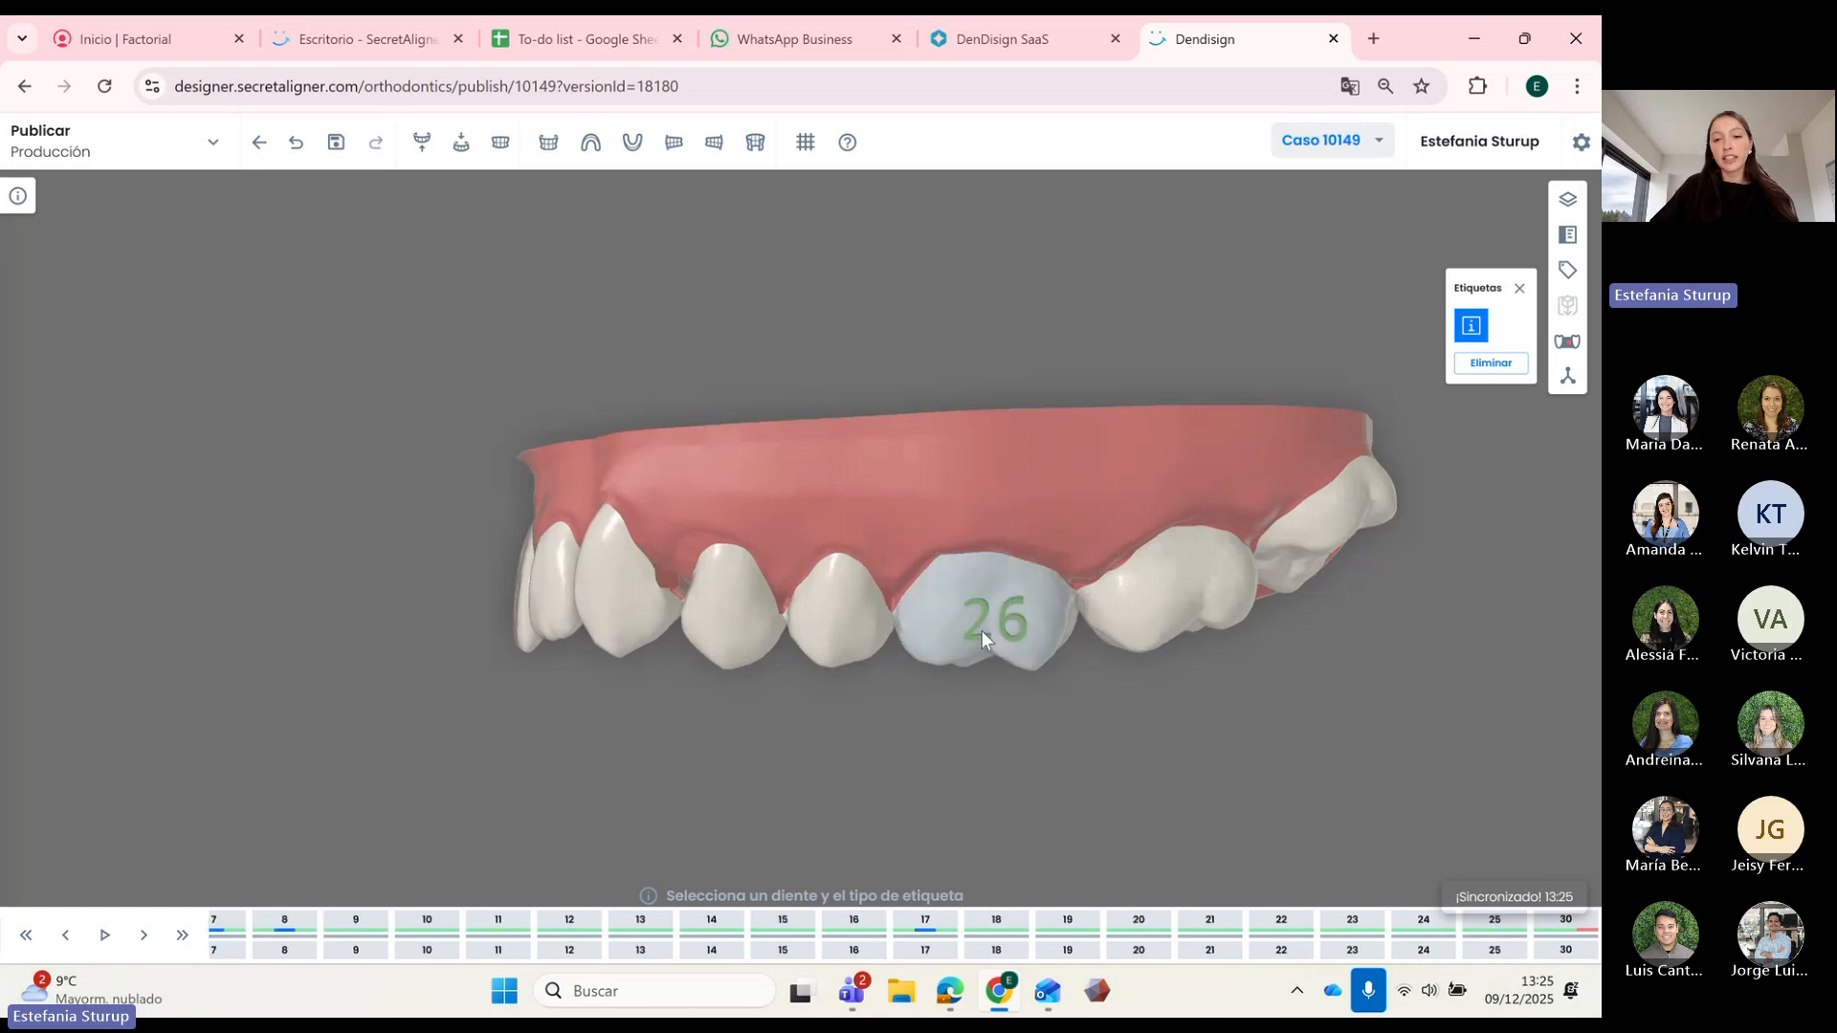
click(997, 616)
click(1024, 622)
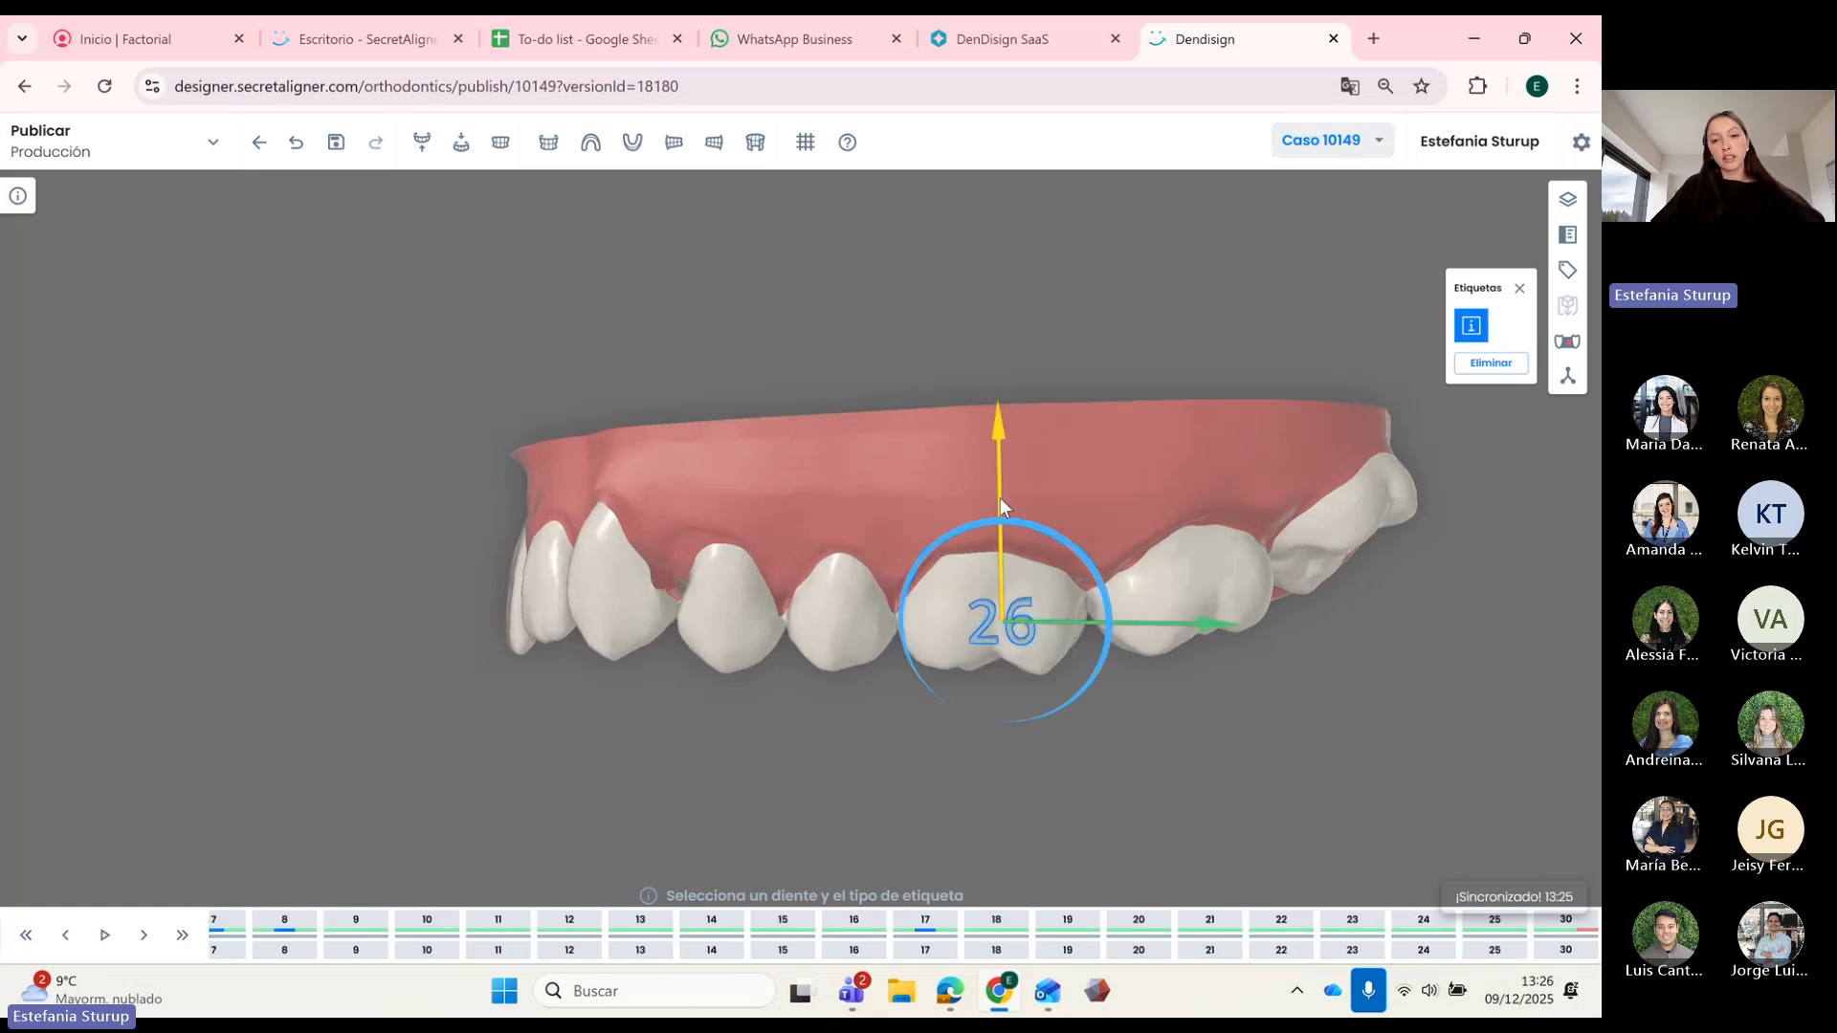
key(s)
drag(997, 480, 1004, 515)
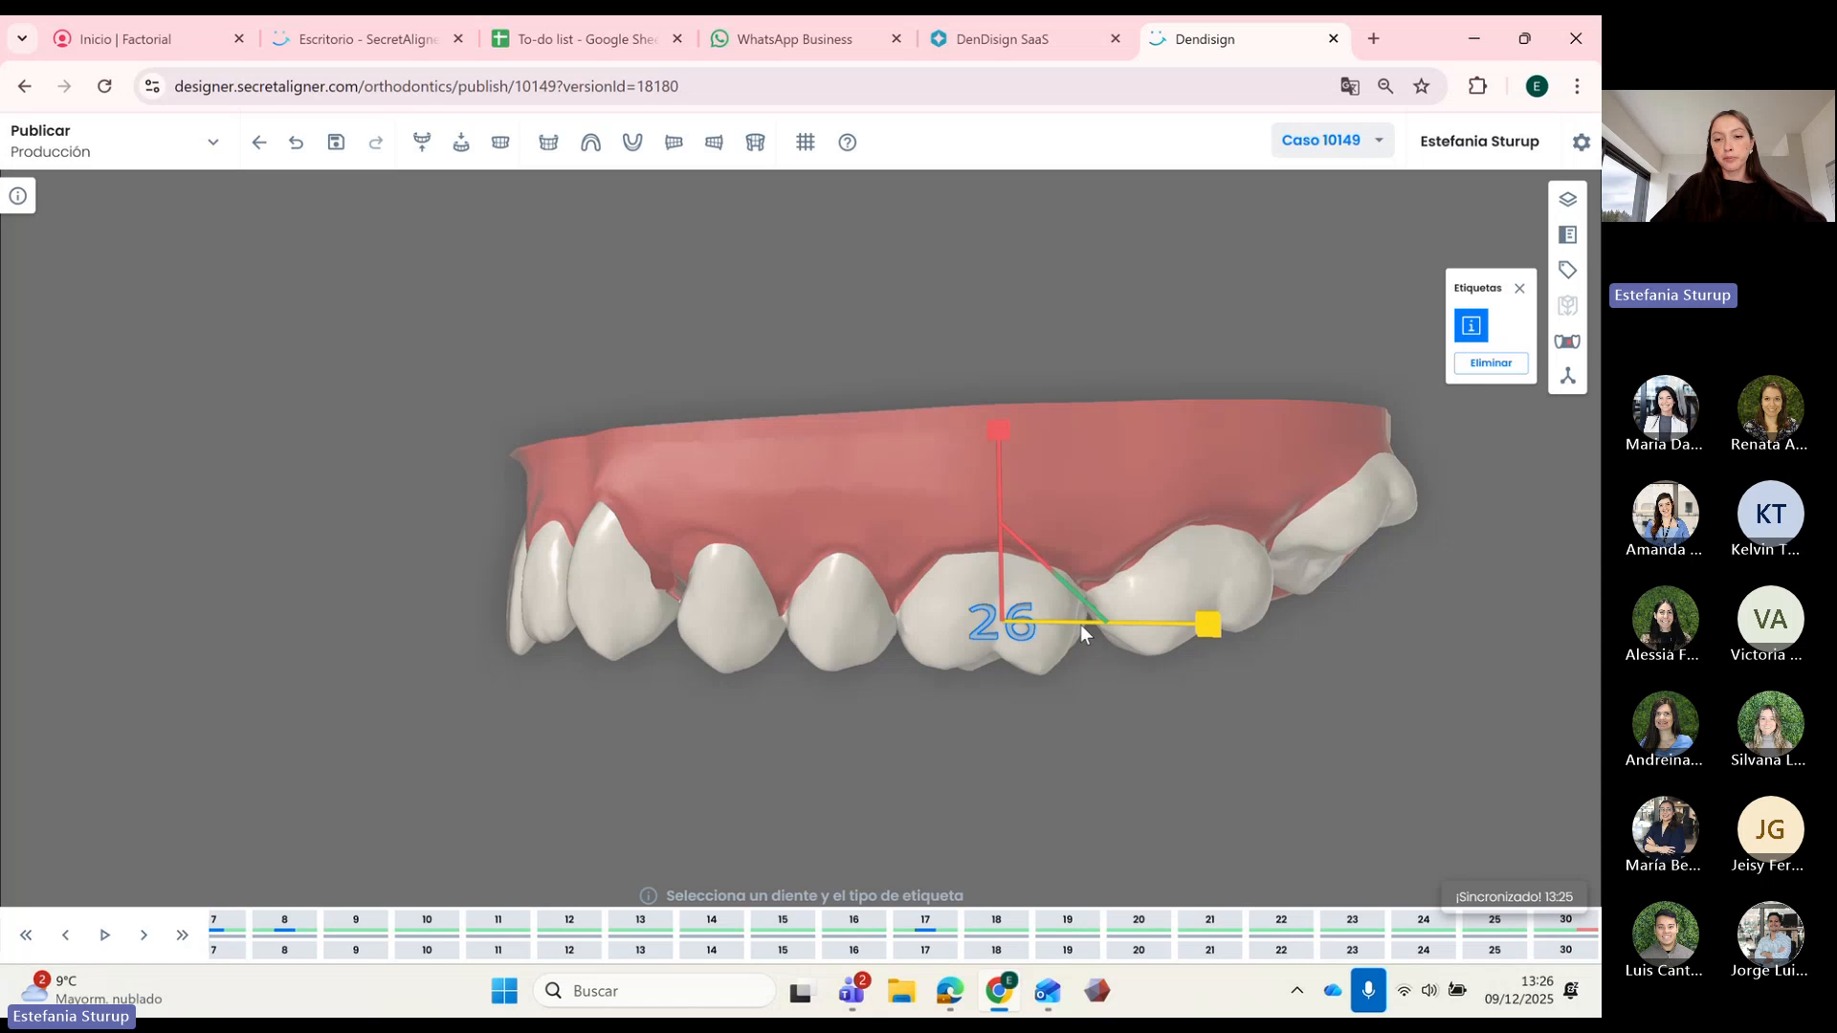
click(995, 555)
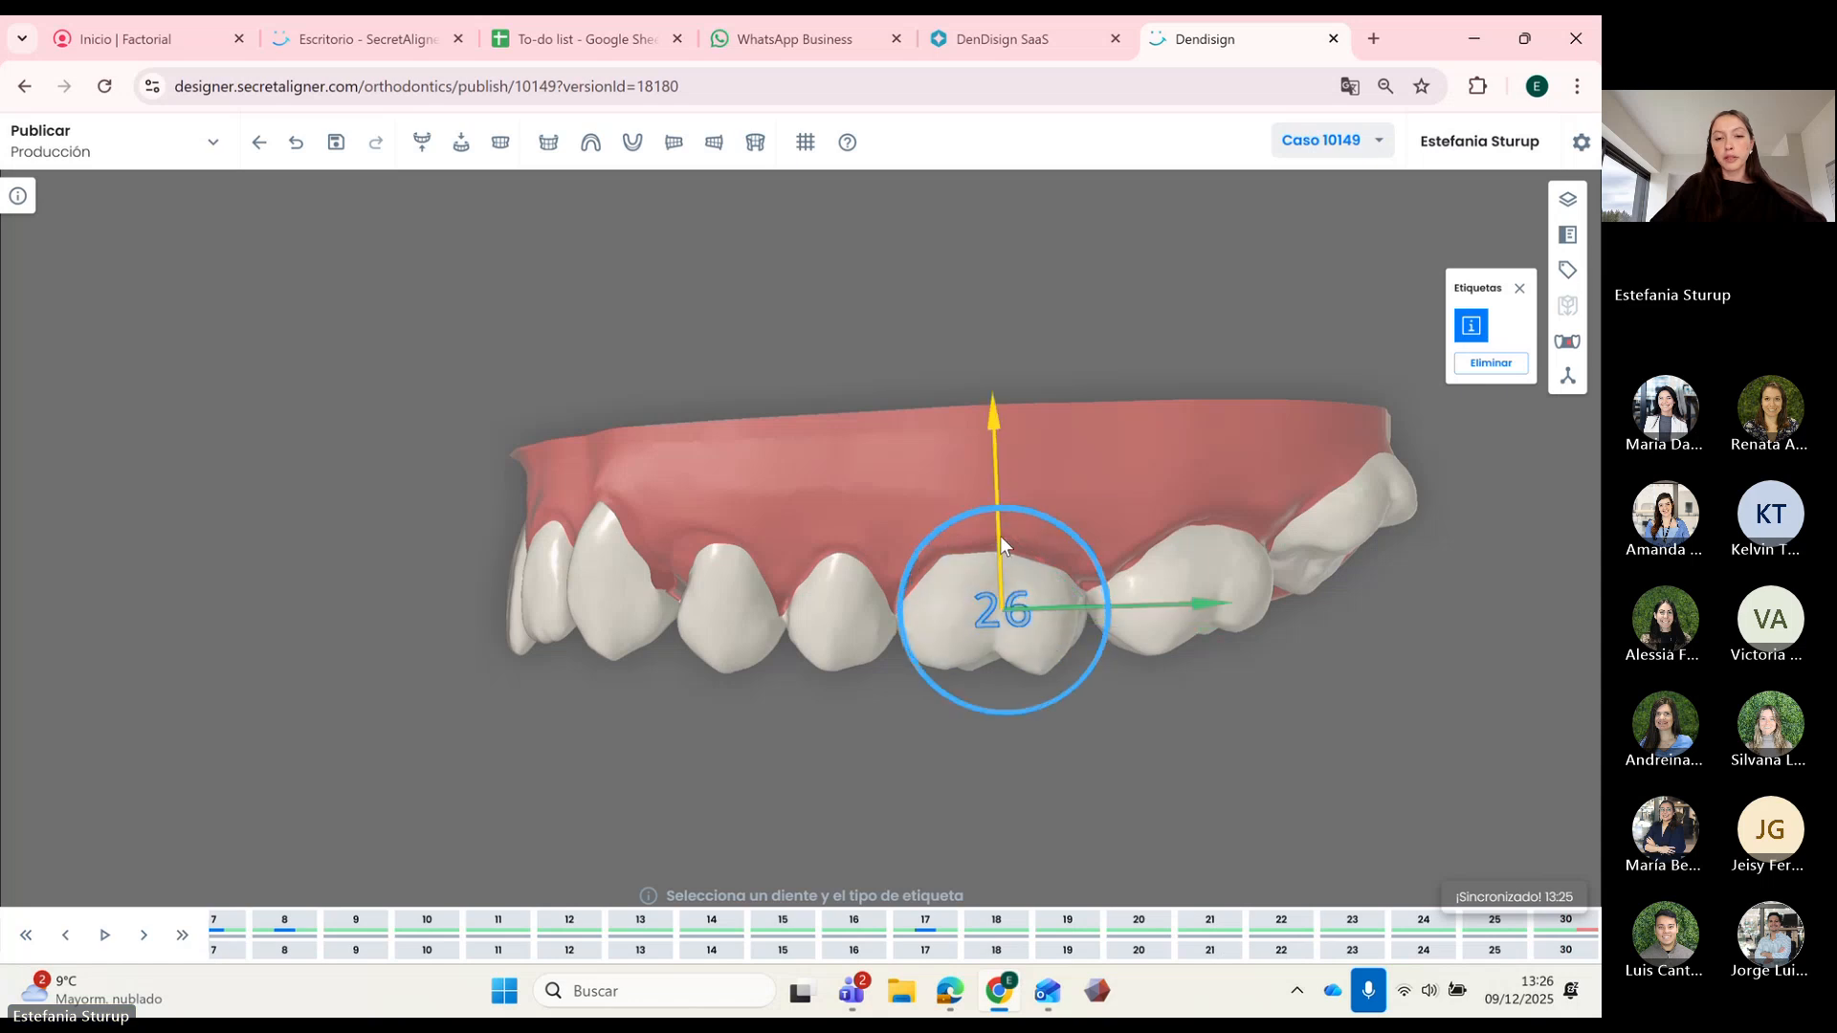
drag(1197, 726, 1078, 698)
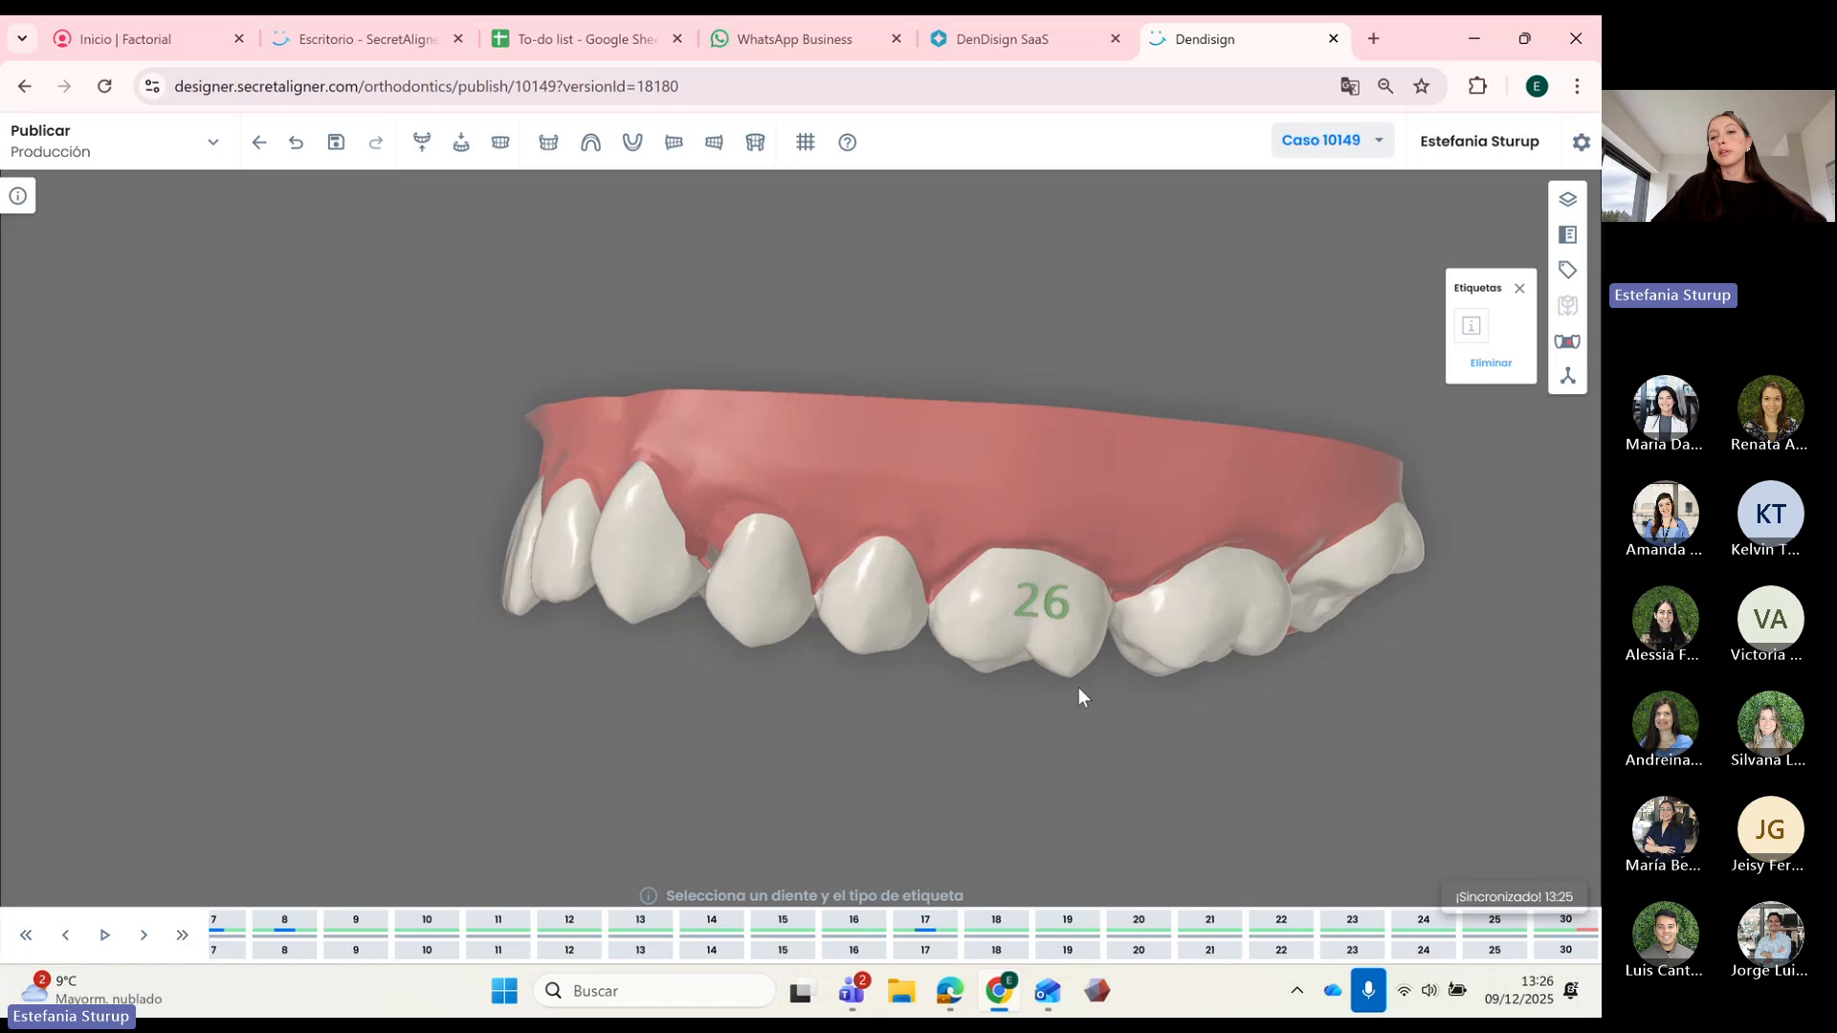
drag(882, 615, 810, 756)
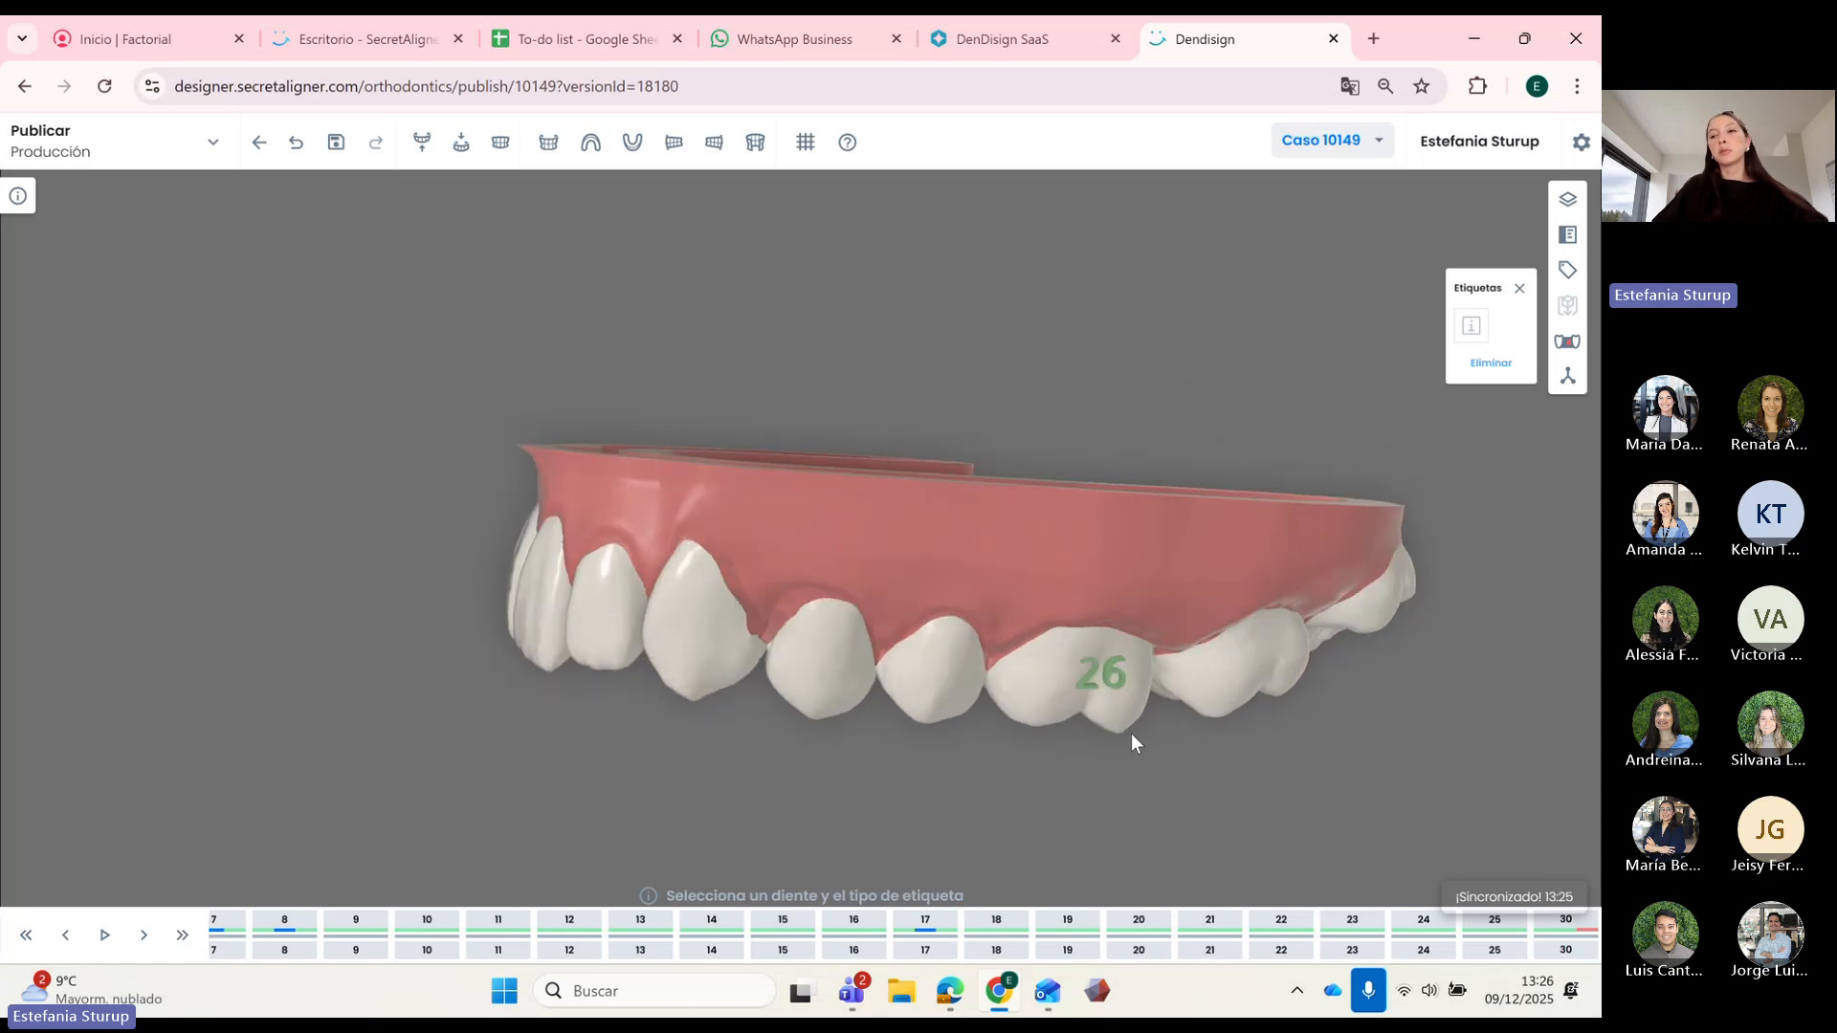
Step: Review the aligner's inner edge in the Bloqueadores blockers panel, then close it
click(1572, 347)
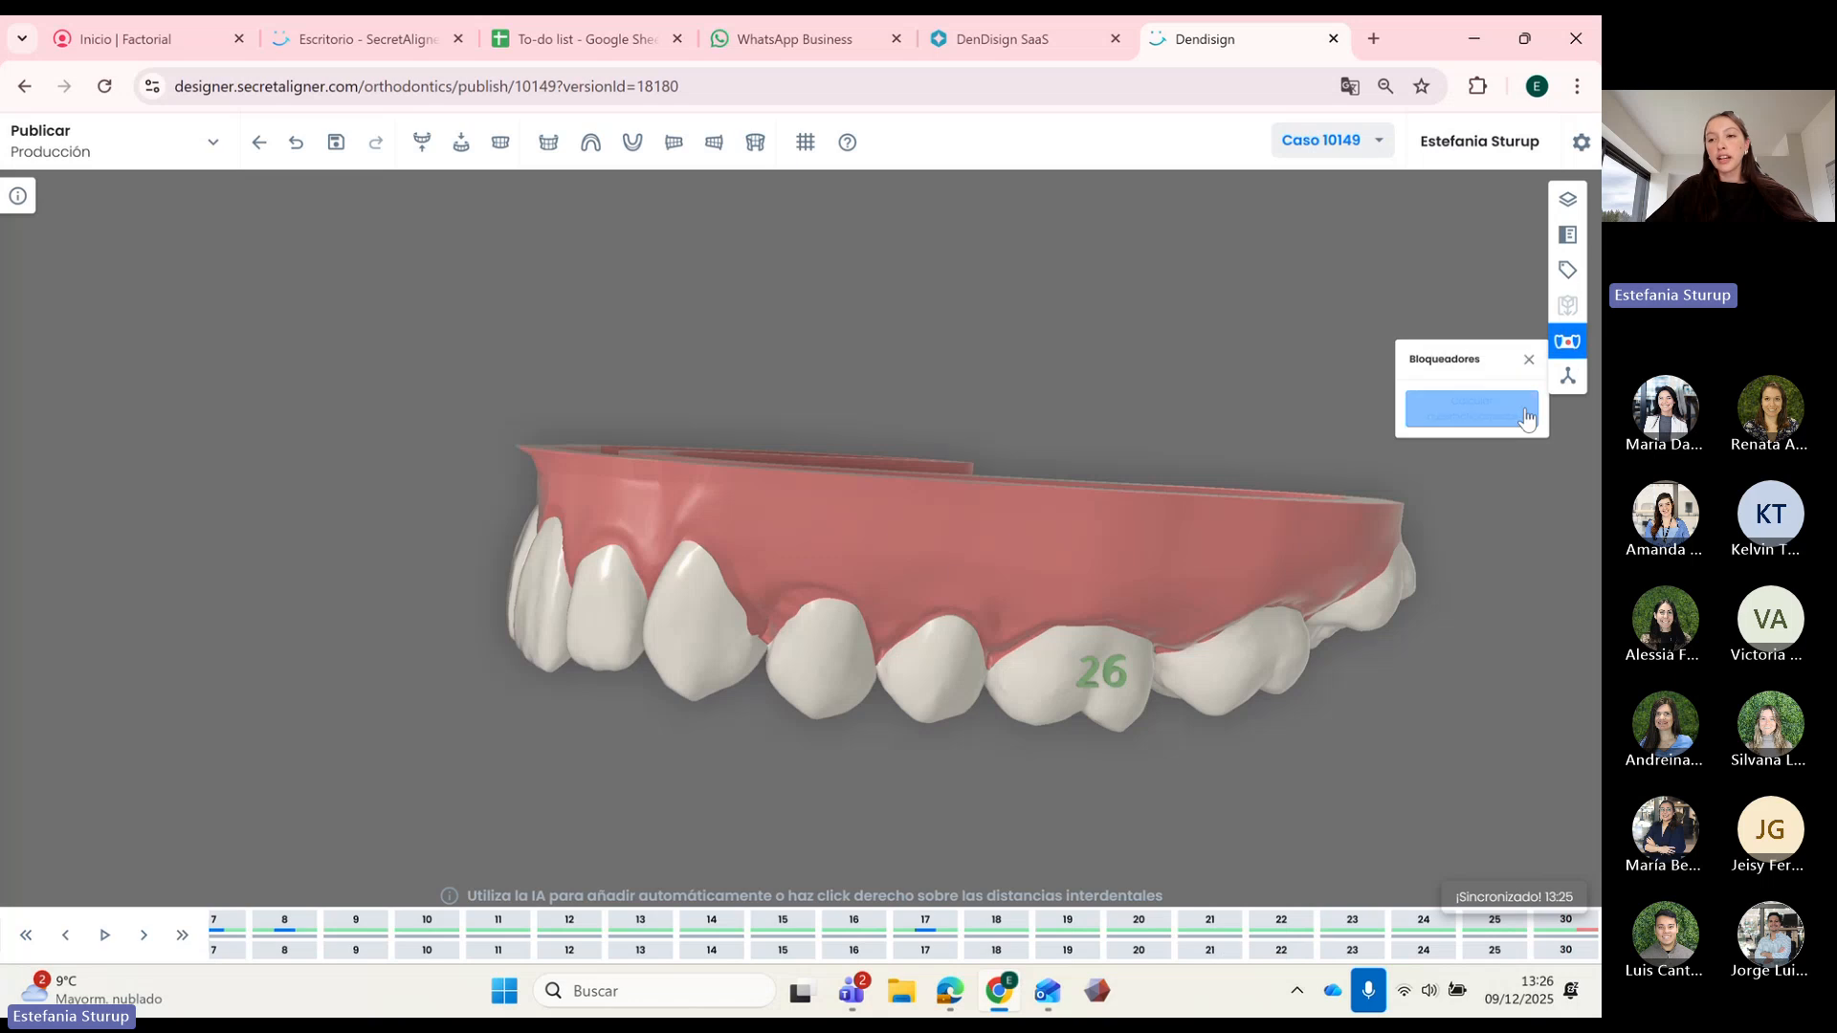
drag(1204, 391, 1129, 497)
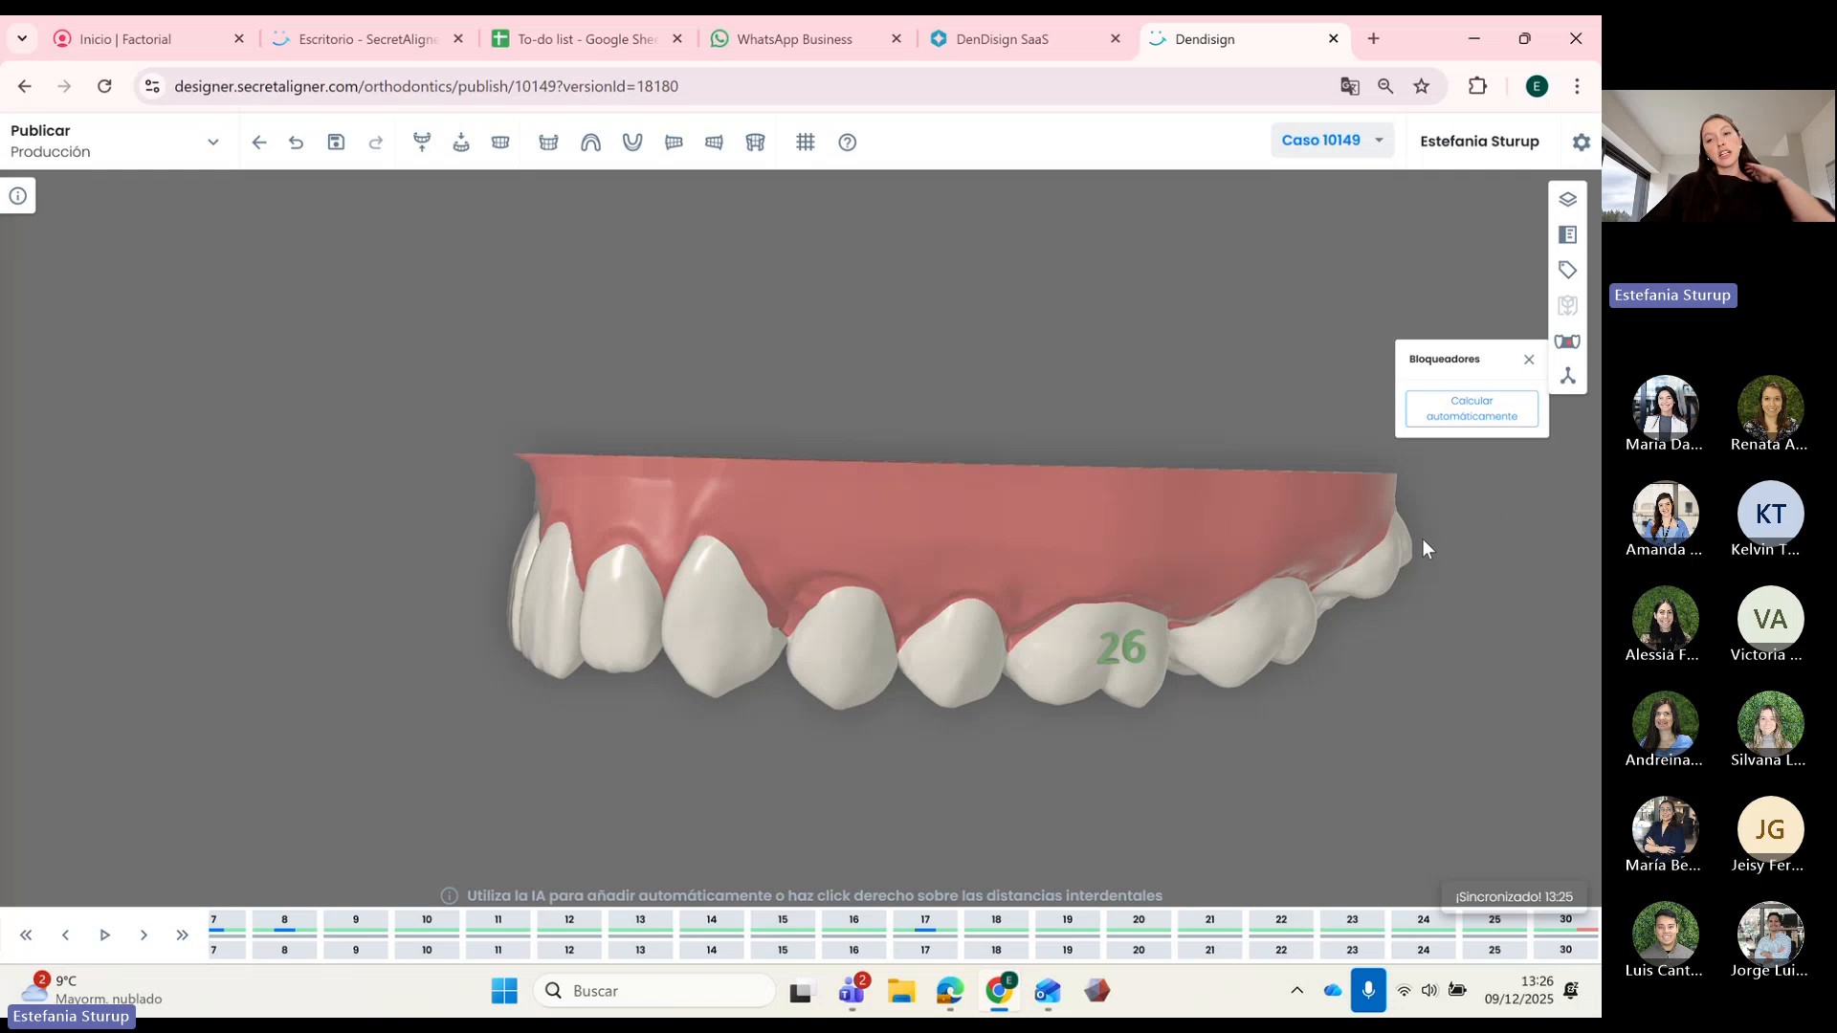
drag(1420, 553, 1376, 541)
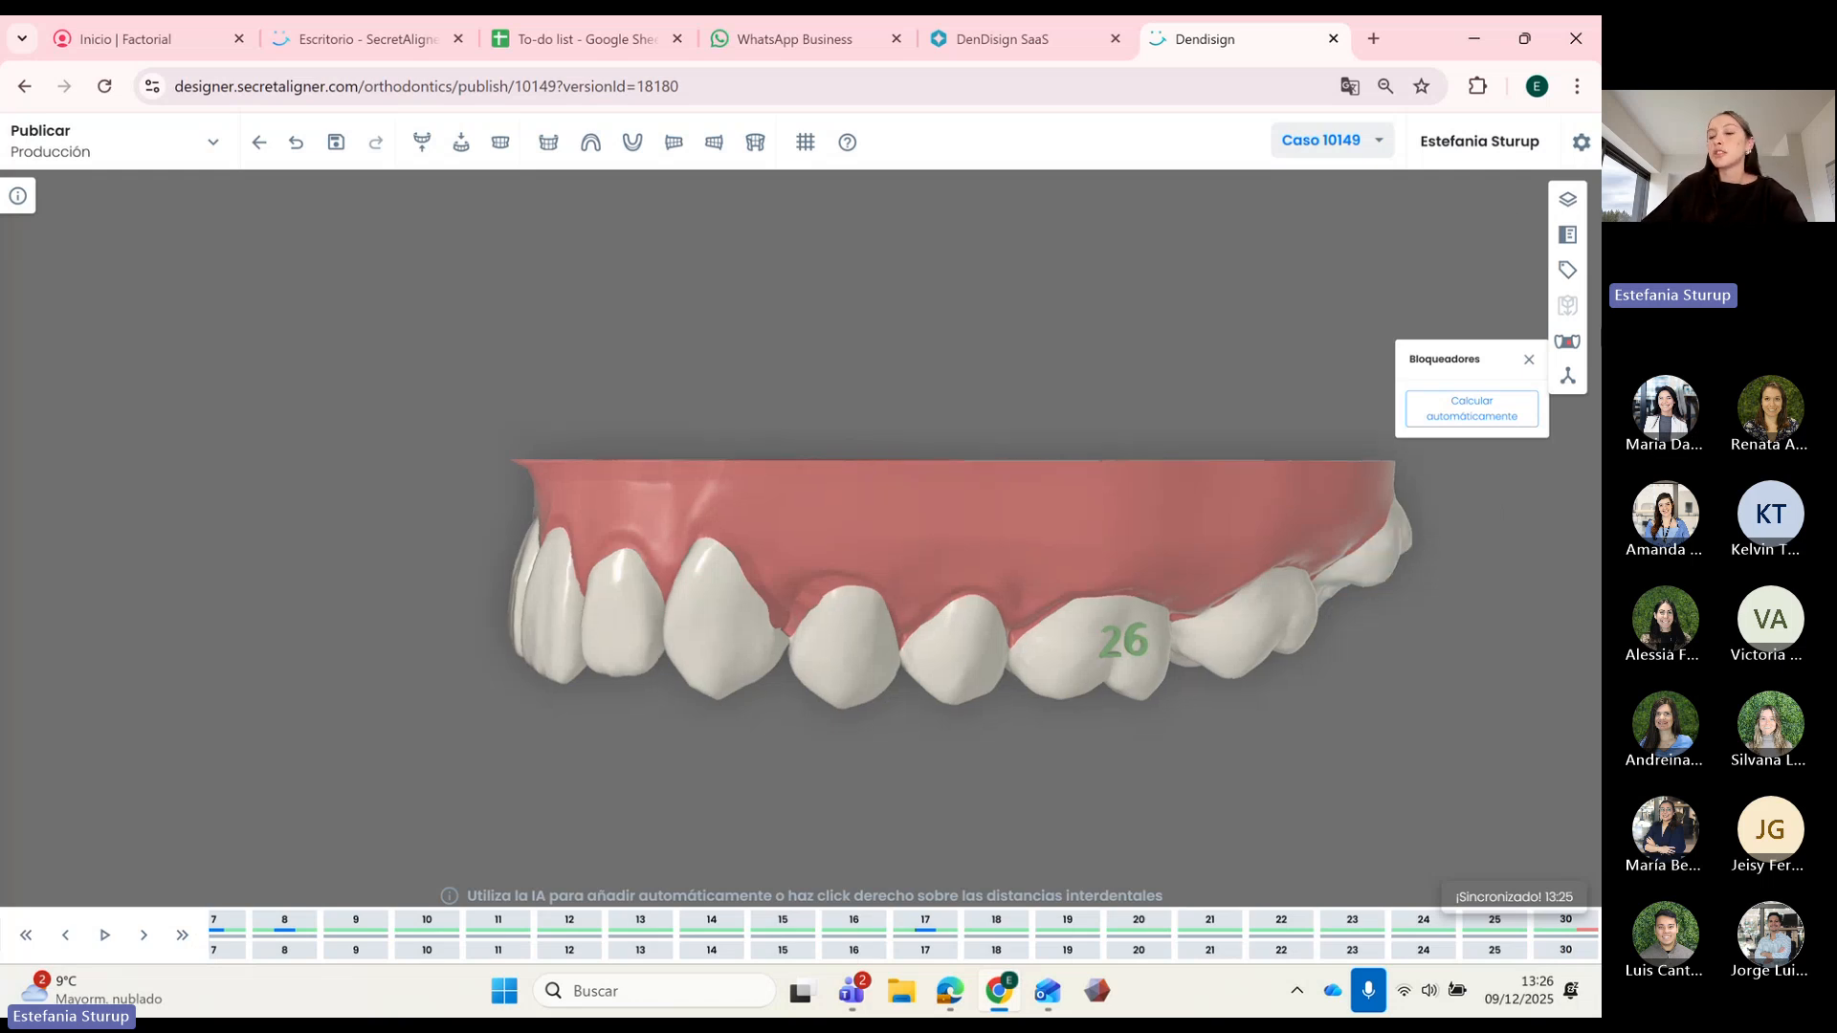
click(1527, 361)
click(1567, 376)
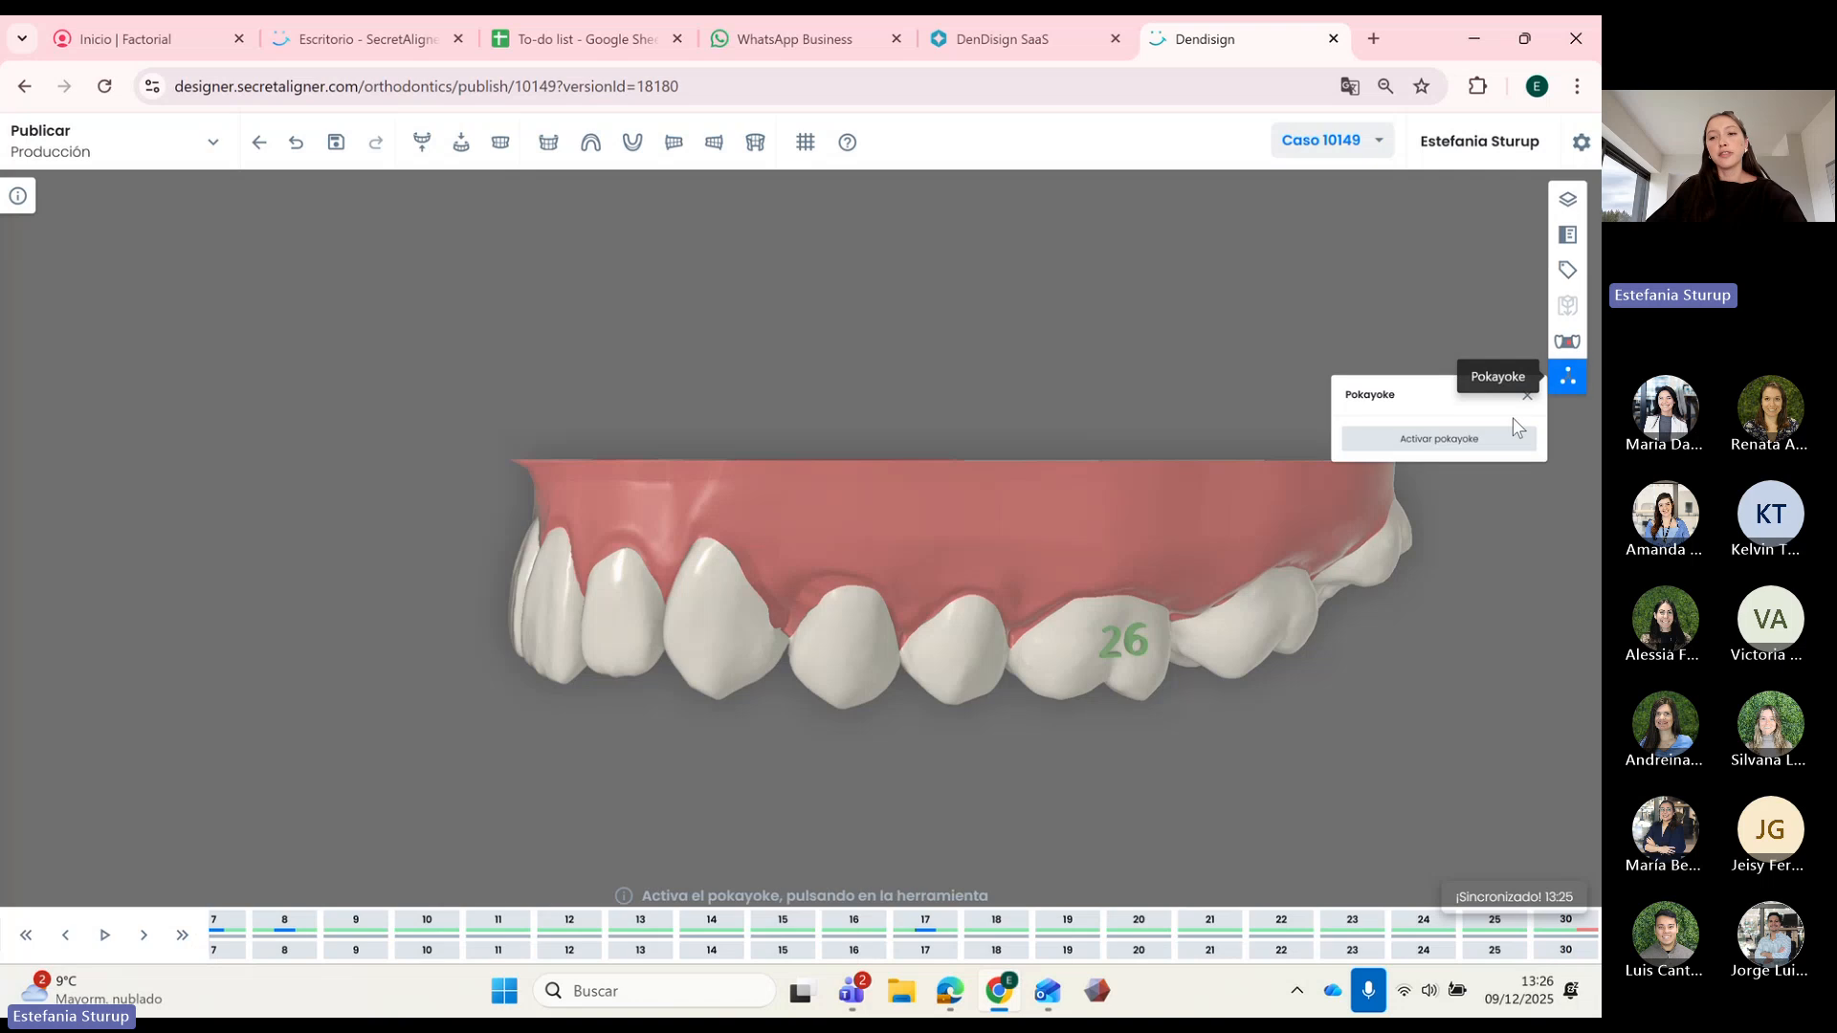
drag(897, 520, 926, 365)
click(1426, 448)
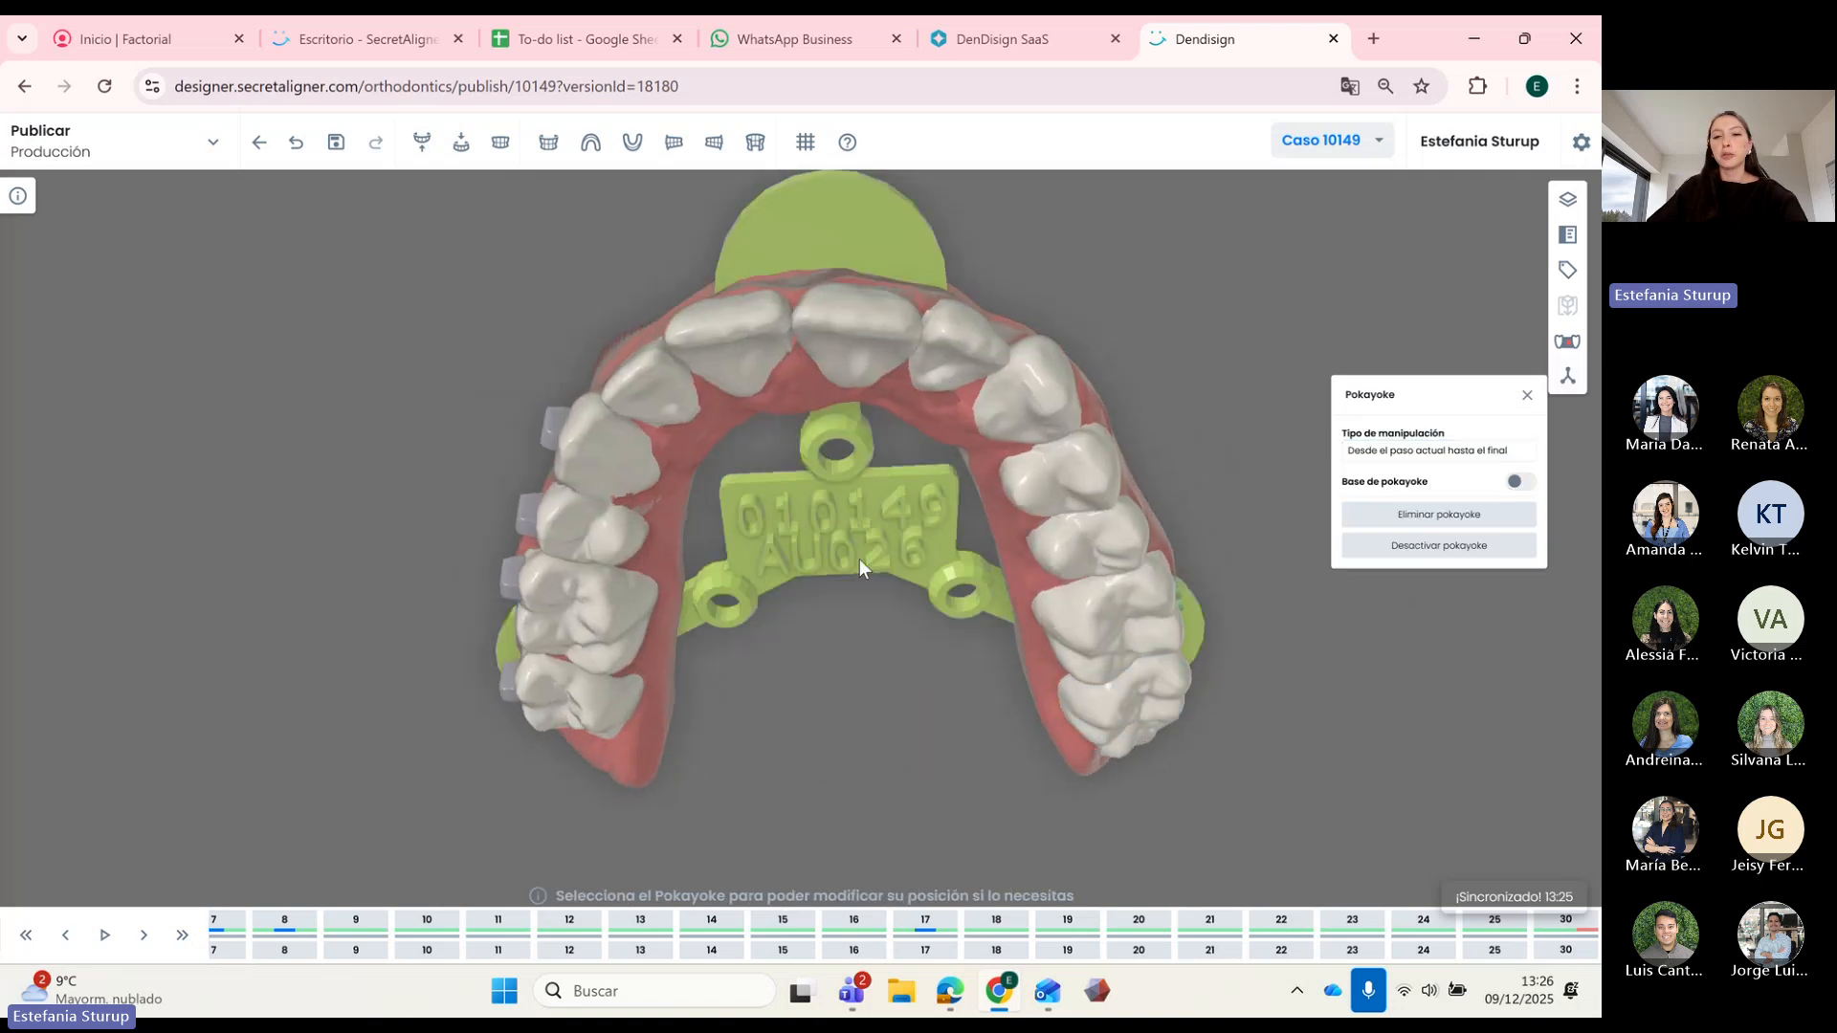
drag(859, 559, 377, 854)
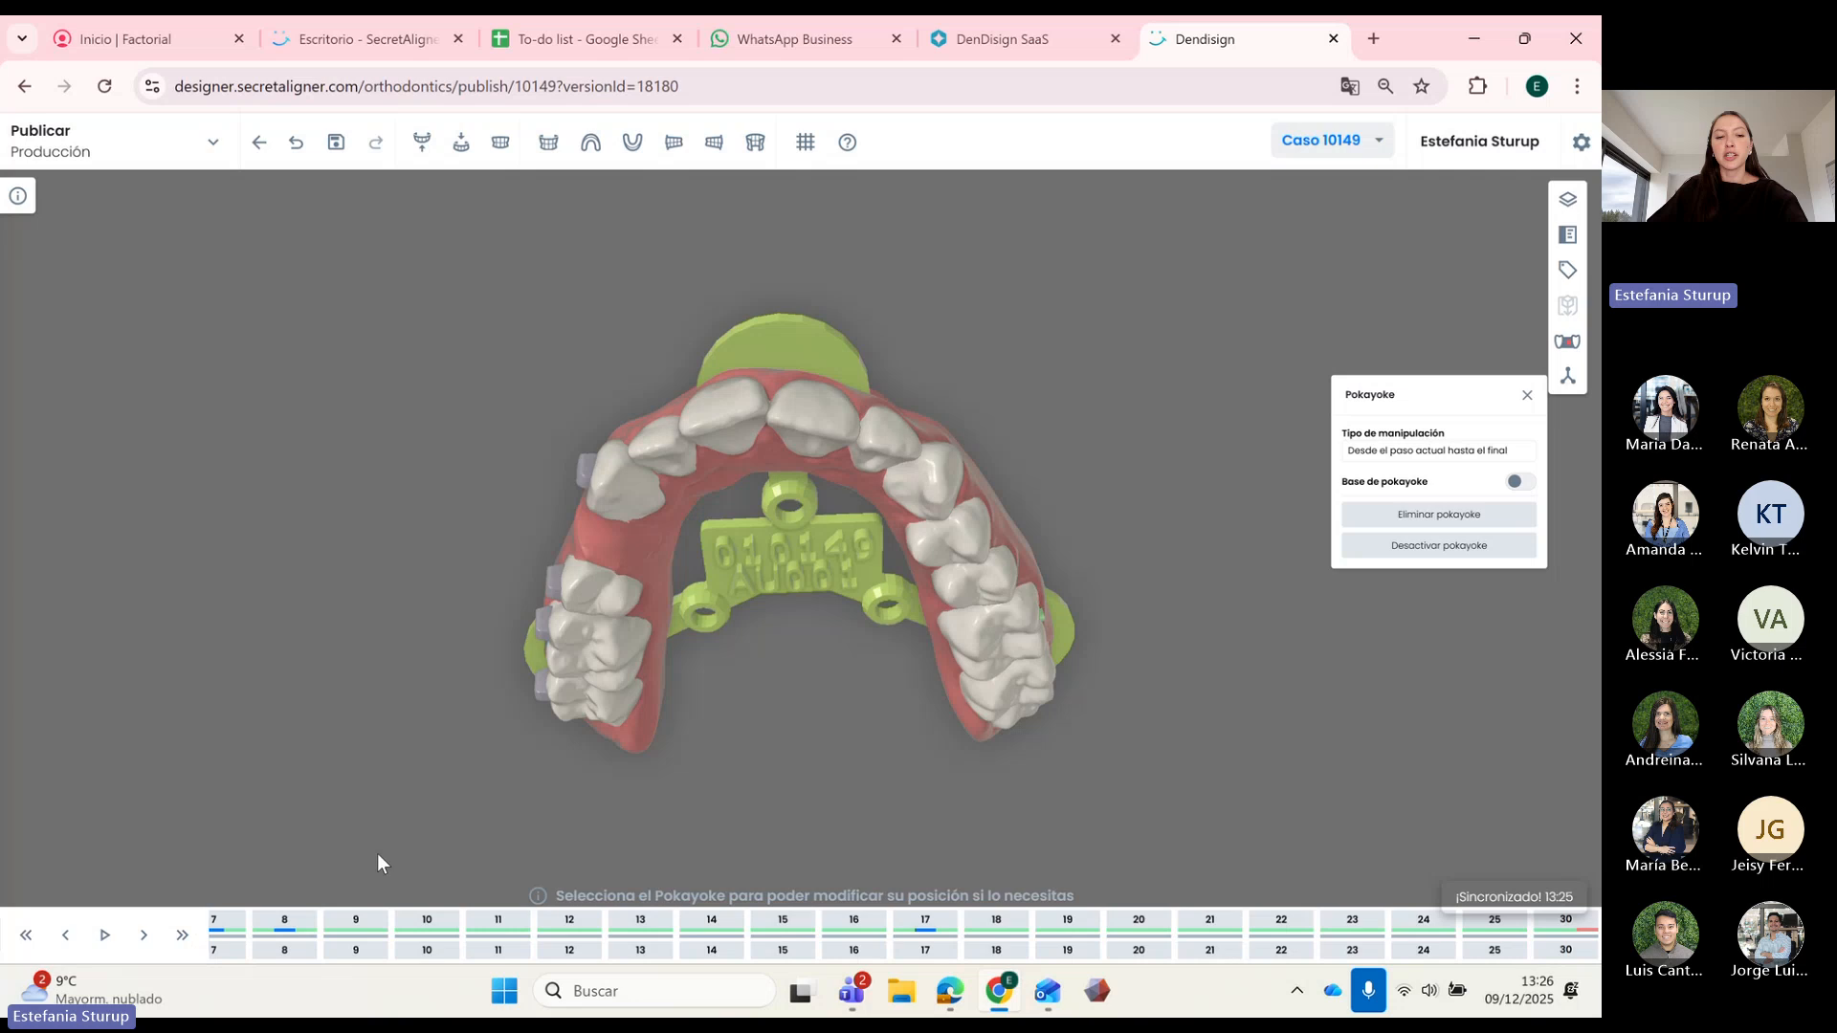
click(183, 936)
drag(731, 670, 835, 731)
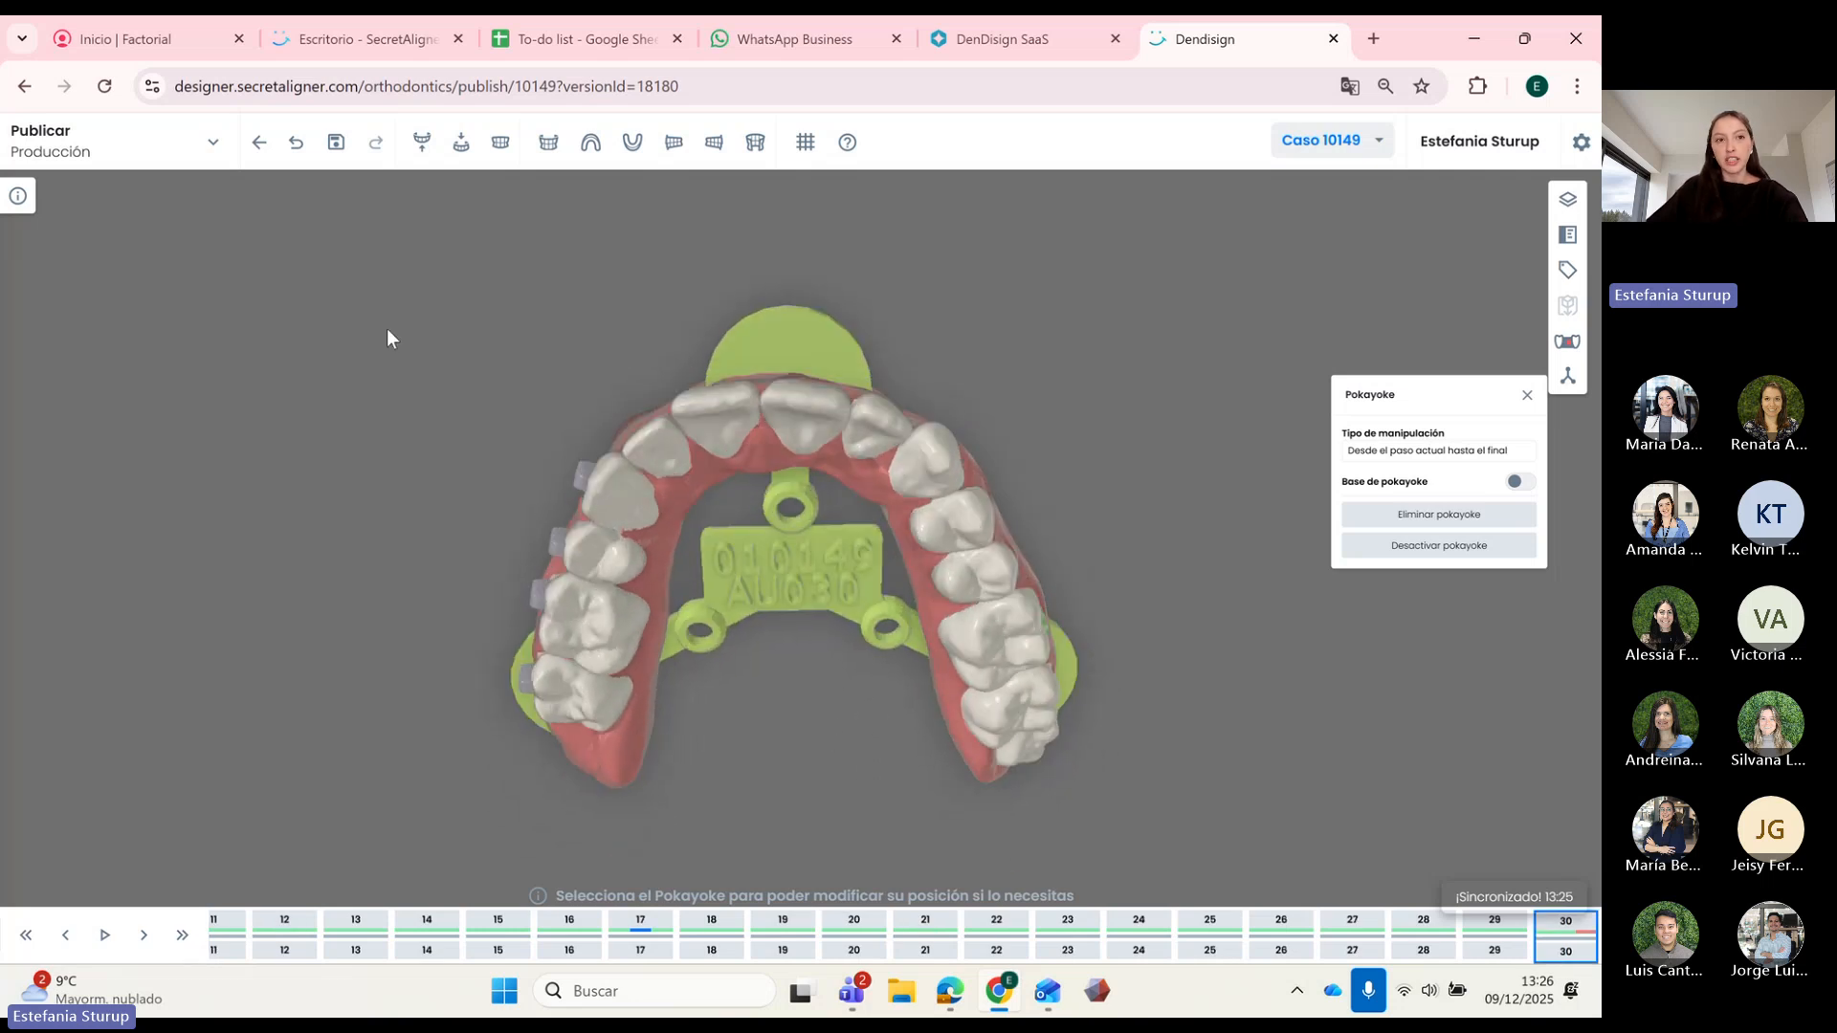
drag(870, 334, 1012, 396)
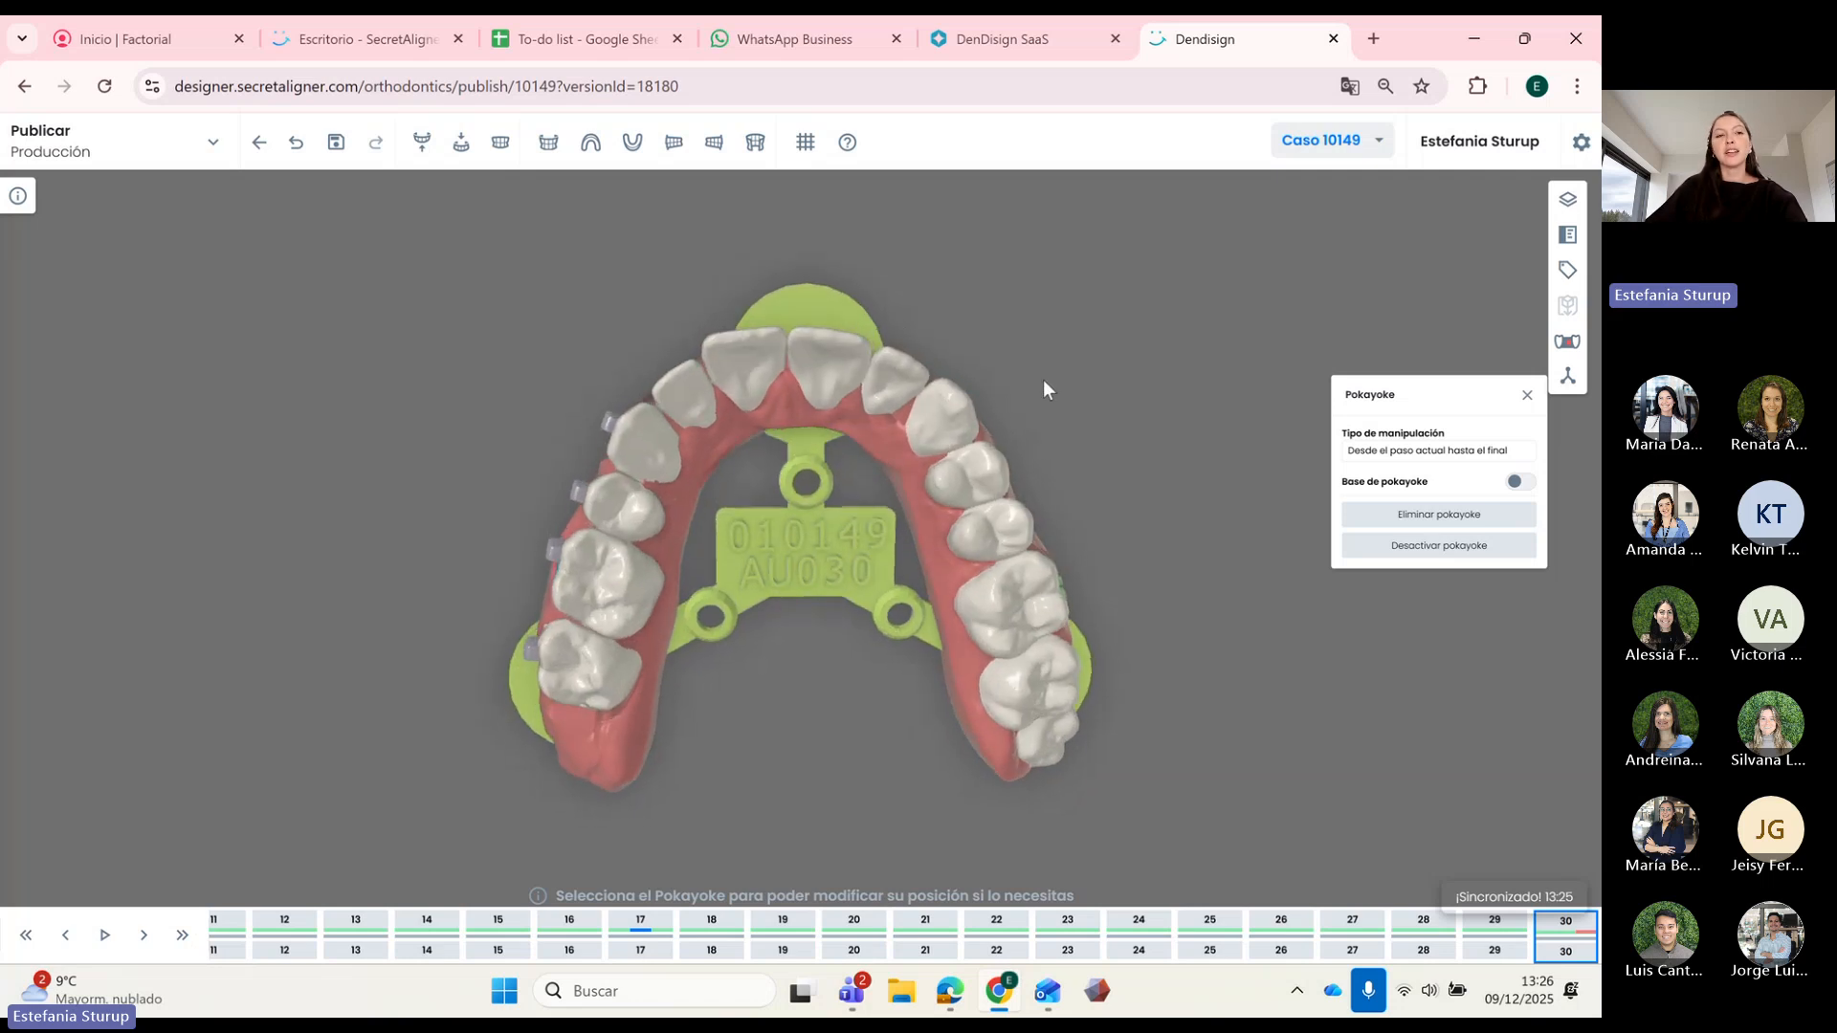
click(906, 46)
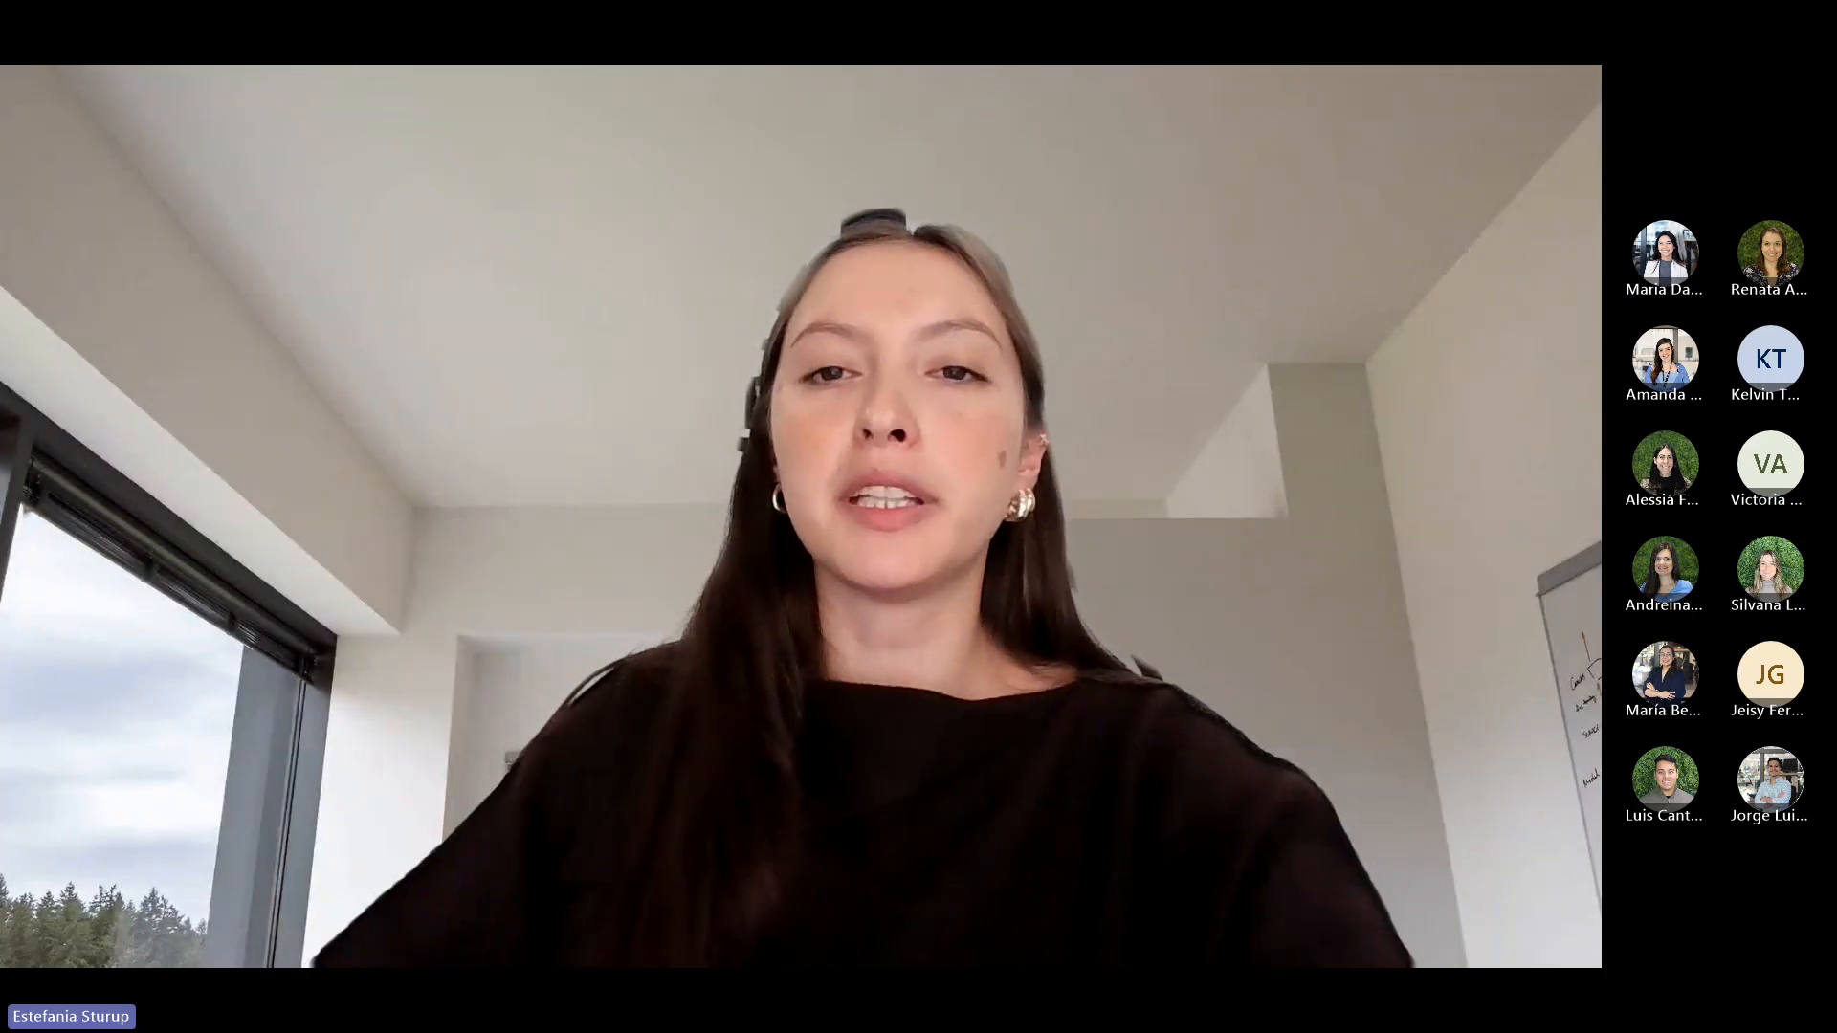